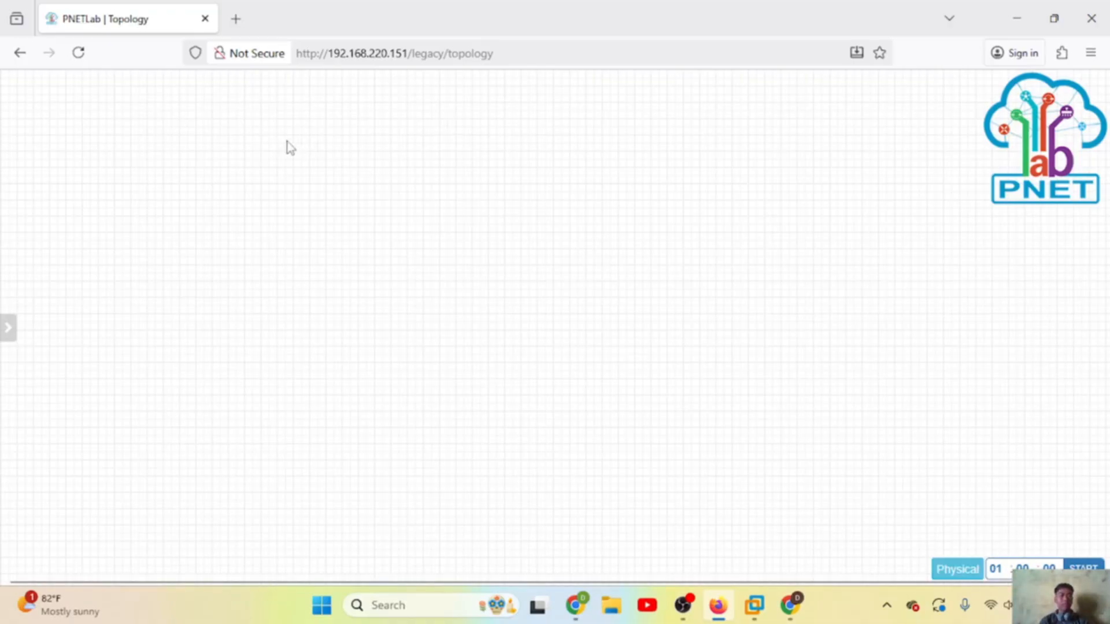
# Step: Add a network named Net of type Cloud_nat to the lab
pyautogui.rightClick(251, 147)
pyautogui.click(313, 209)
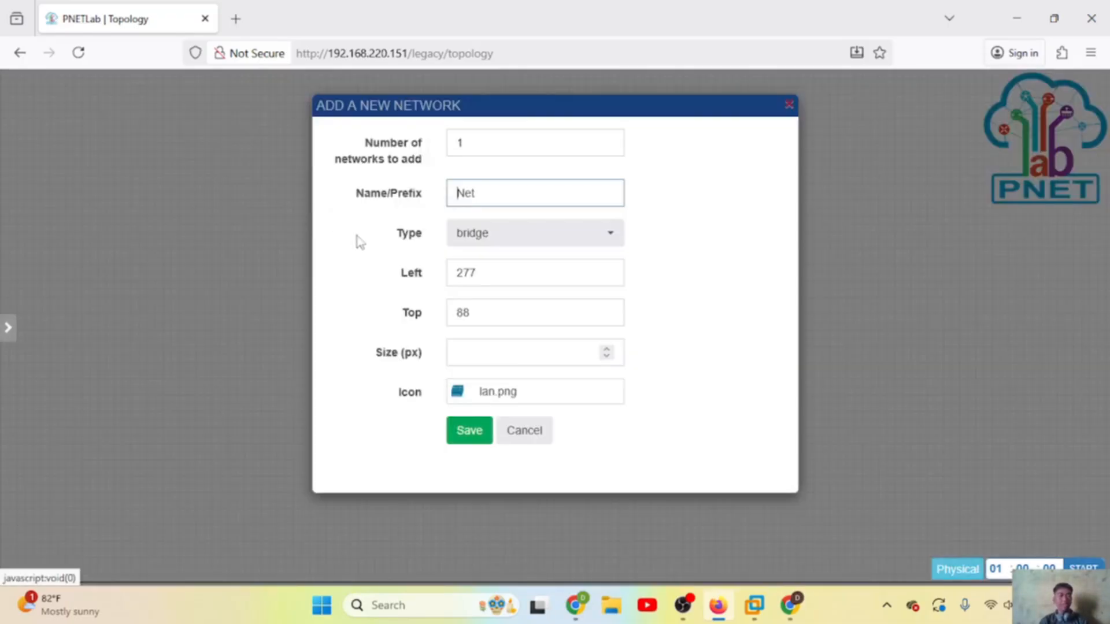
pyautogui.doubleClick(536, 197)
pyautogui.click(528, 240)
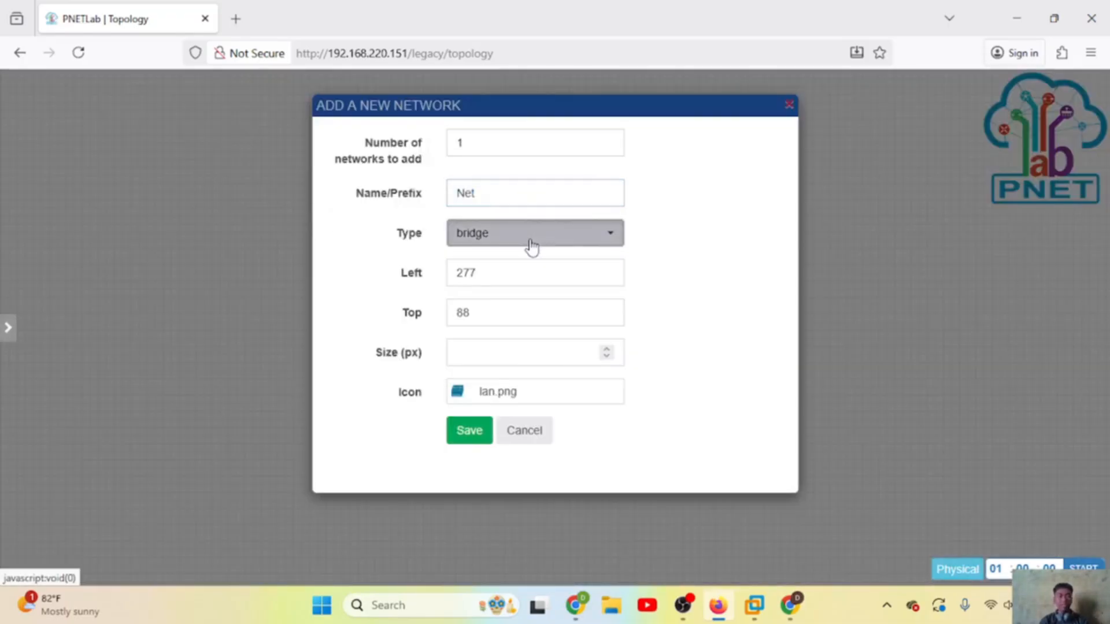
pyautogui.scroll(-1, 520, 398)
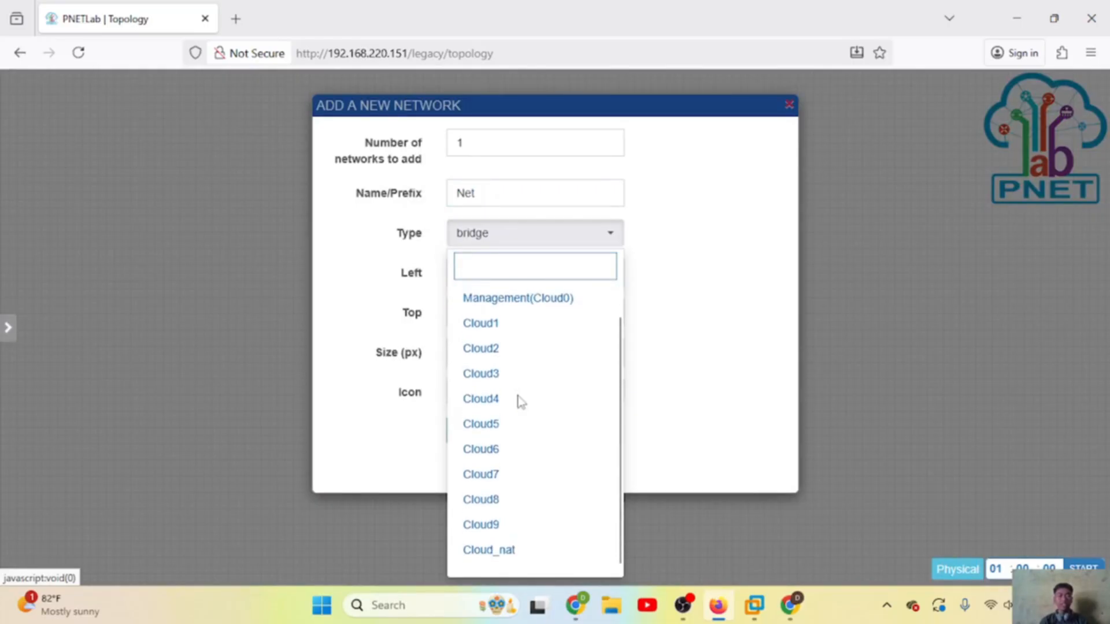
pyautogui.click(495, 557)
pyautogui.click(470, 433)
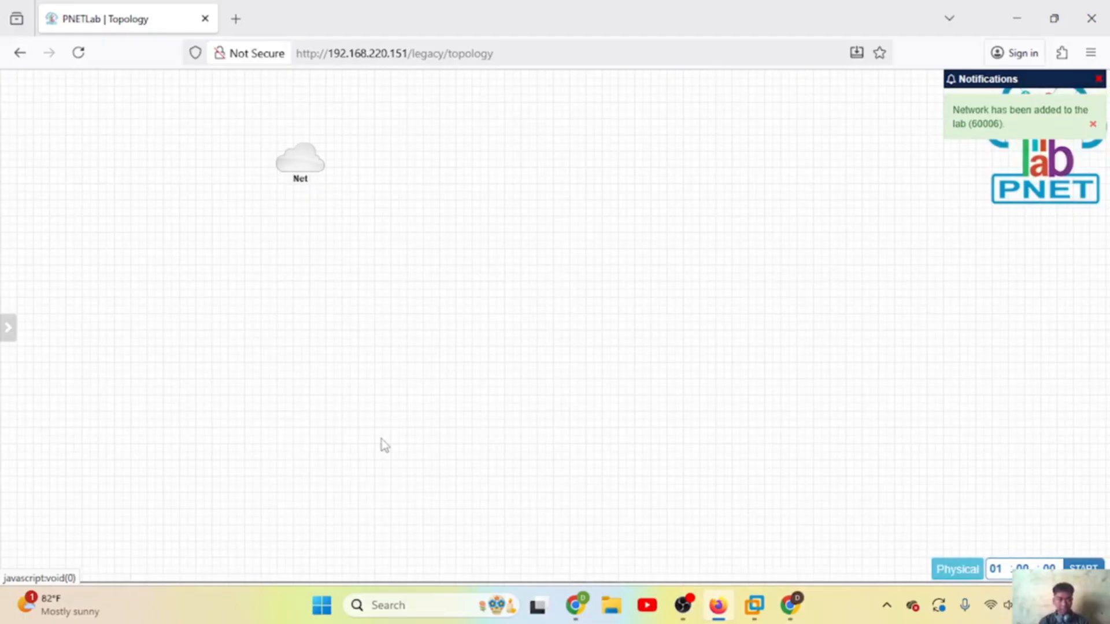
# Step: Add two MikroTik RouterOS nodes and two VPCS nodes to the lab
pyautogui.rightClick(180, 256)
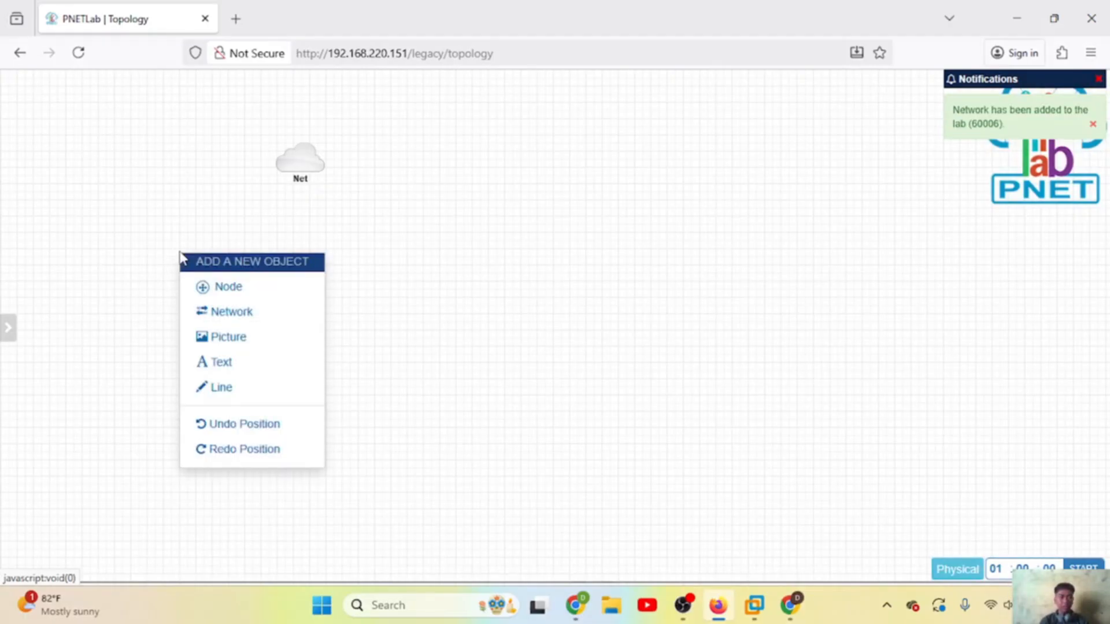
pyautogui.click(218, 288)
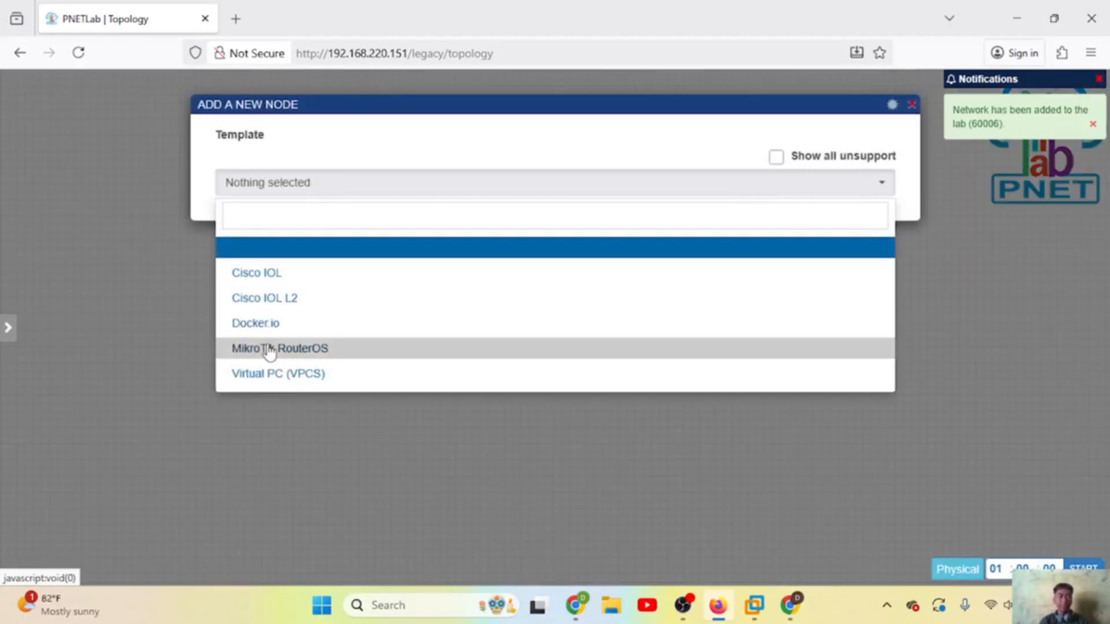
pyautogui.click(271, 348)
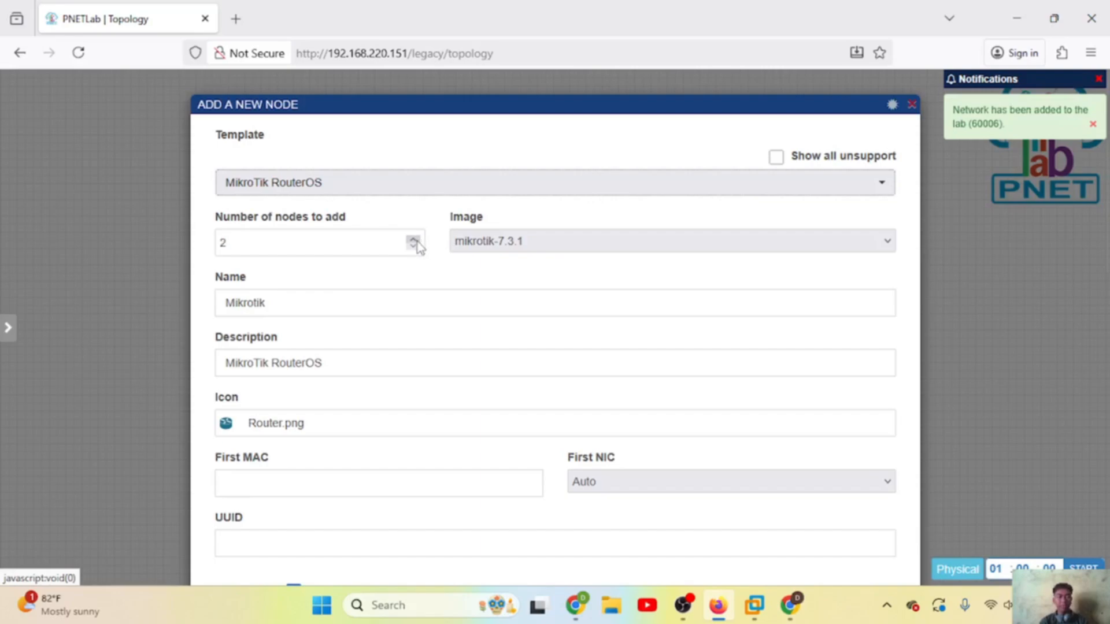
pyautogui.press('Return')
pyautogui.rightClick(171, 359)
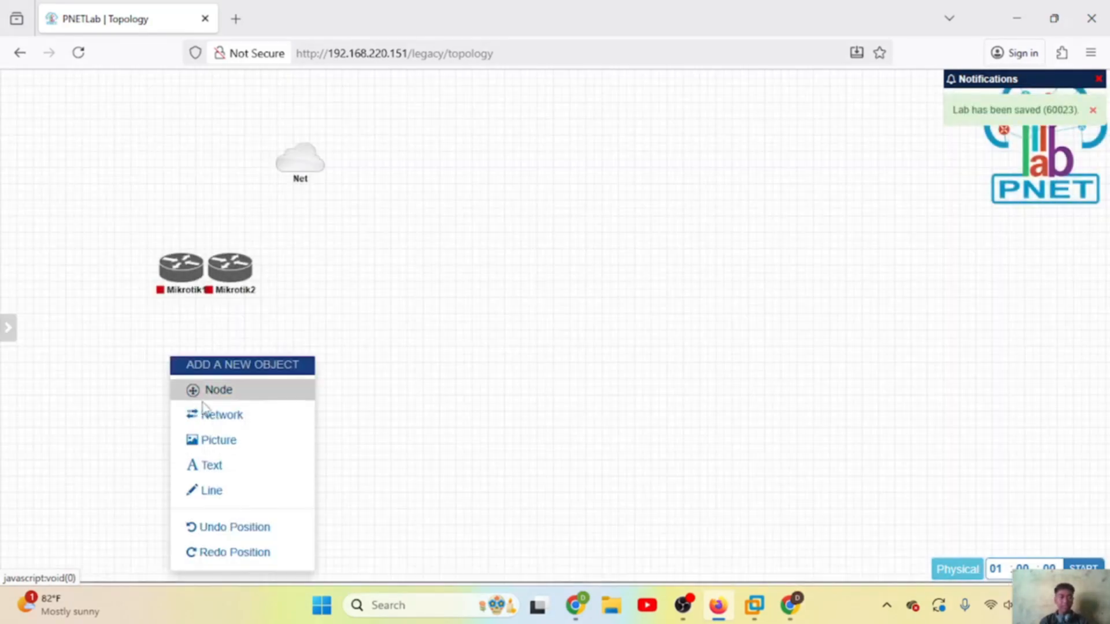
pyautogui.click(220, 390)
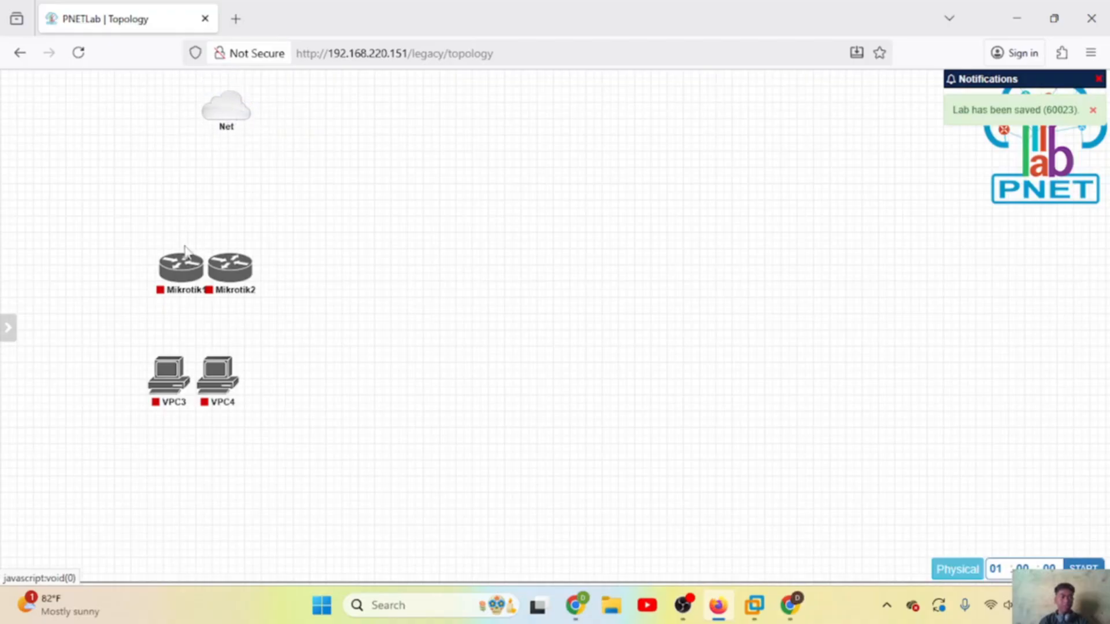
# Step: Spread Mikrotik1 and Mikrotik2 apart and link Mikrotik1 to the Net cloud
pyautogui.moveTo(185, 251); pyautogui.dragTo(143, 210)
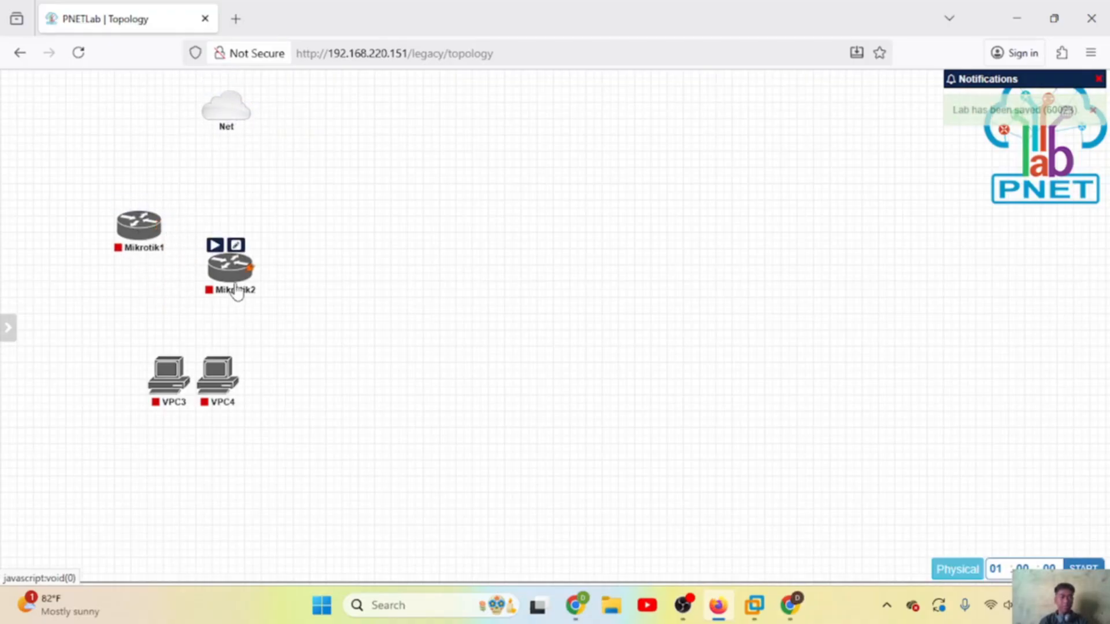
pyautogui.moveTo(237, 292); pyautogui.dragTo(309, 236)
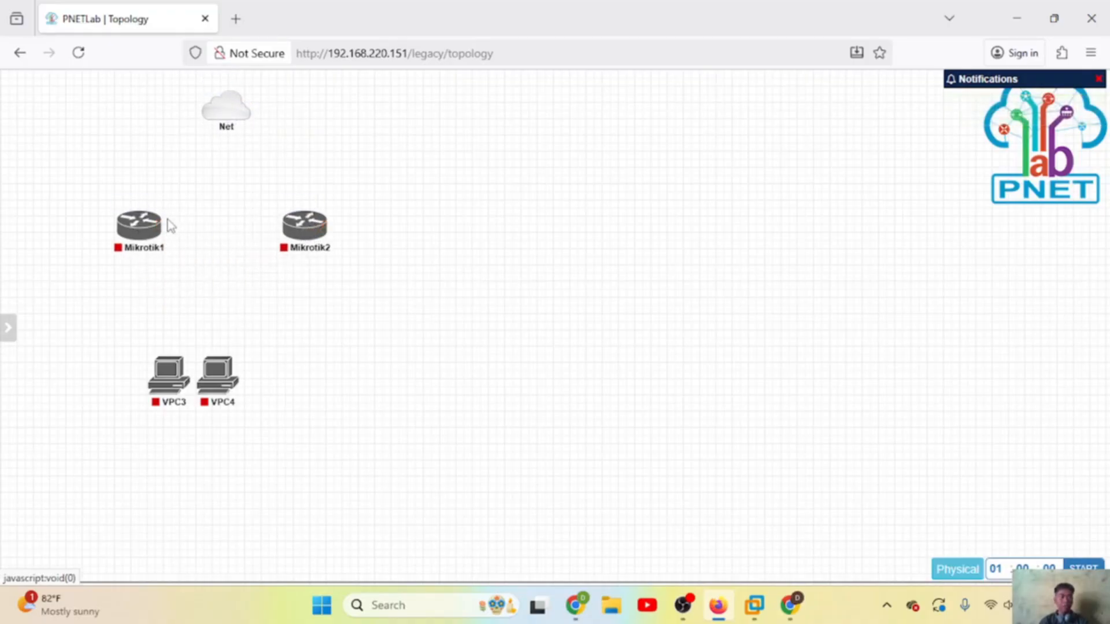
pyautogui.moveTo(161, 224); pyautogui.dragTo(224, 113)
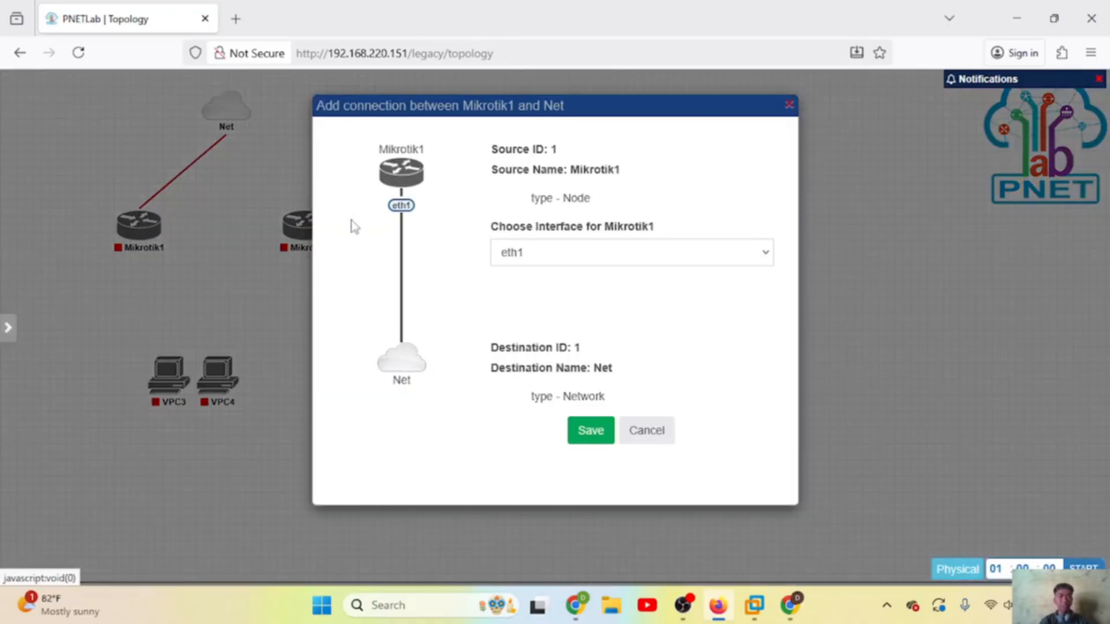
# Step: Connect Mikrotik1 eth1 to Net, VPC4 to Mikrotik2 eth2, and VPC3 to Mikrotik1
pyautogui.click(590, 430)
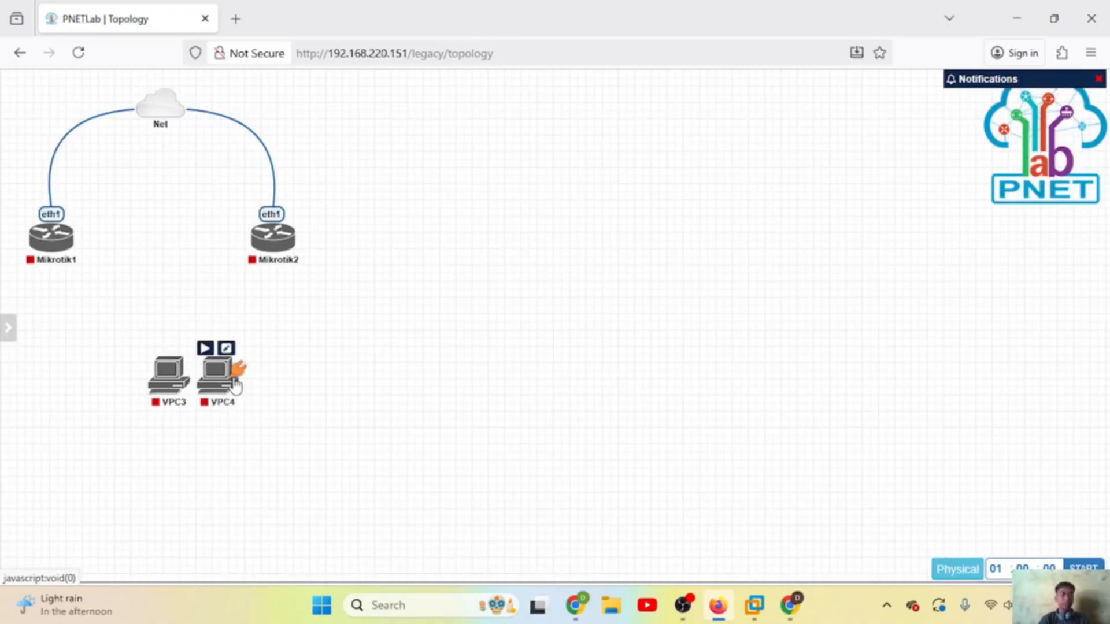
pyautogui.moveTo(231, 375); pyautogui.dragTo(275, 263)
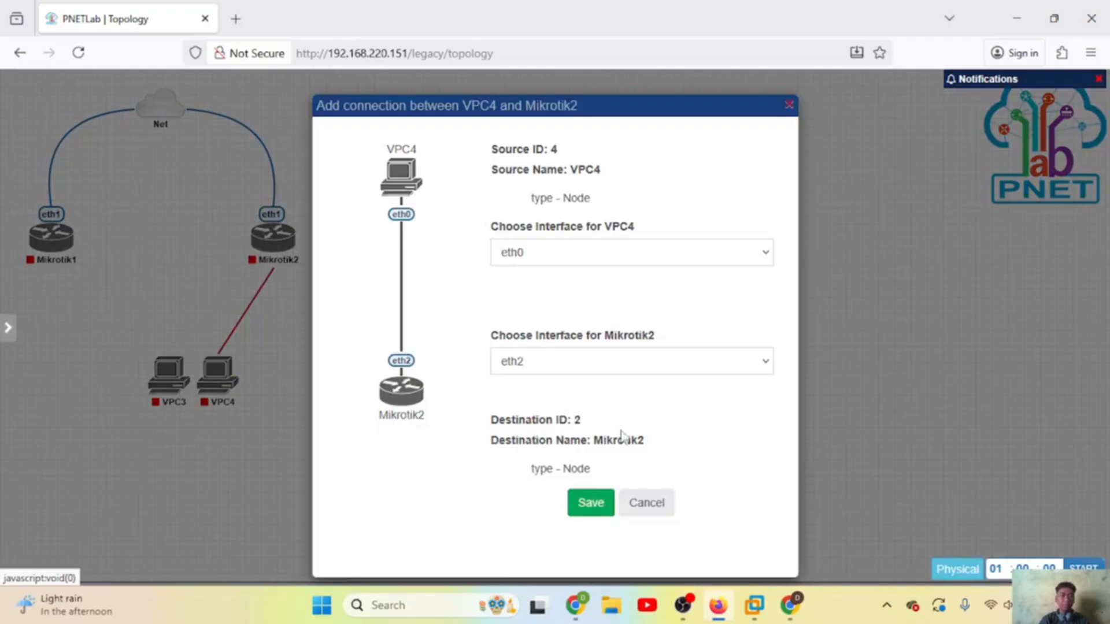
pyautogui.click(593, 503)
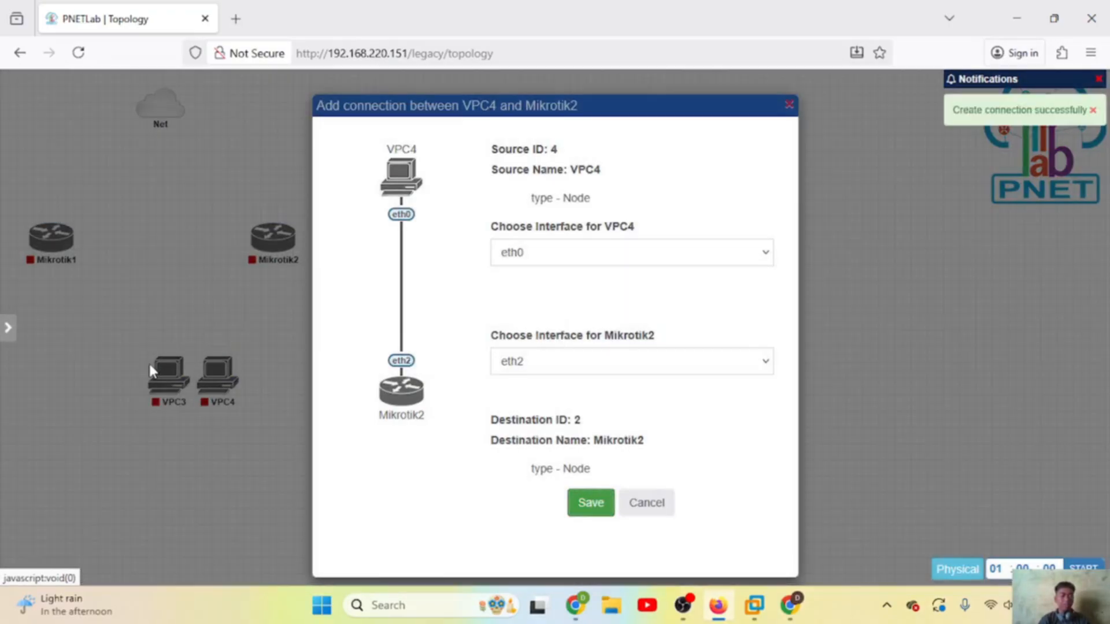
pyautogui.moveTo(171, 382)
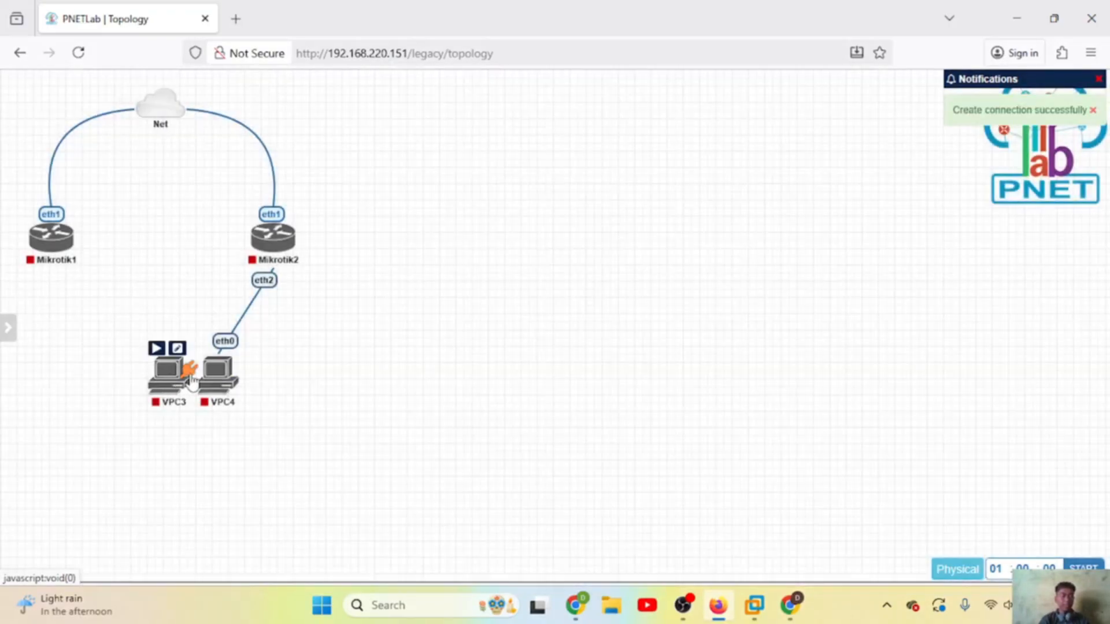
pyautogui.moveTo(191, 378); pyautogui.dragTo(53, 246)
pyautogui.click(585, 500)
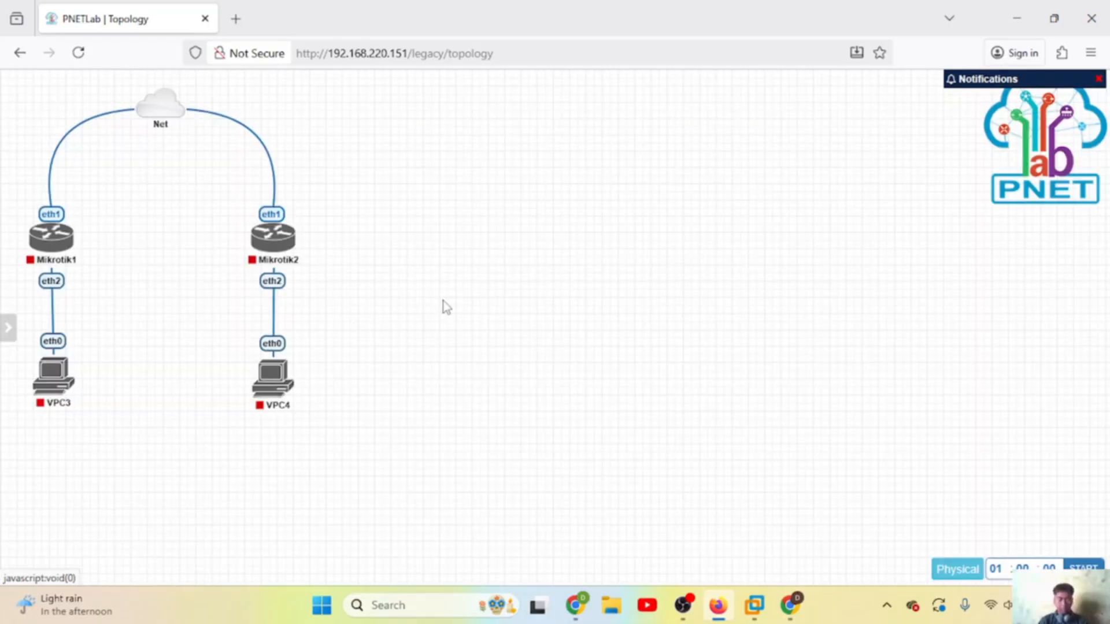
# Step: Start both MikroTik routers and open the Mikrotik1 console
pyautogui.click(38, 218)
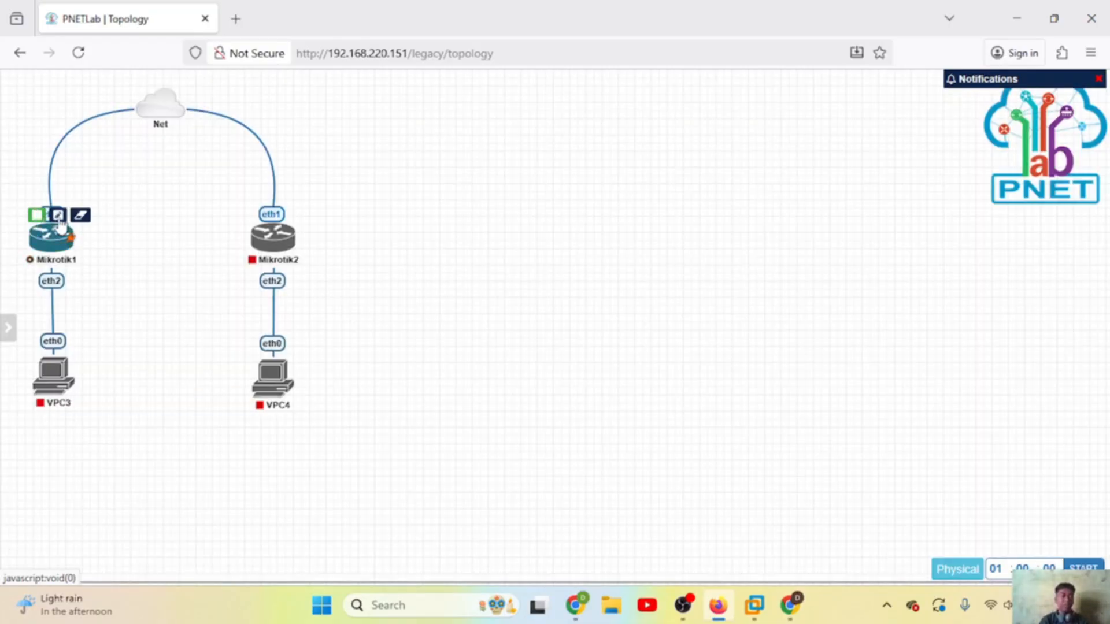
pyautogui.click(258, 218)
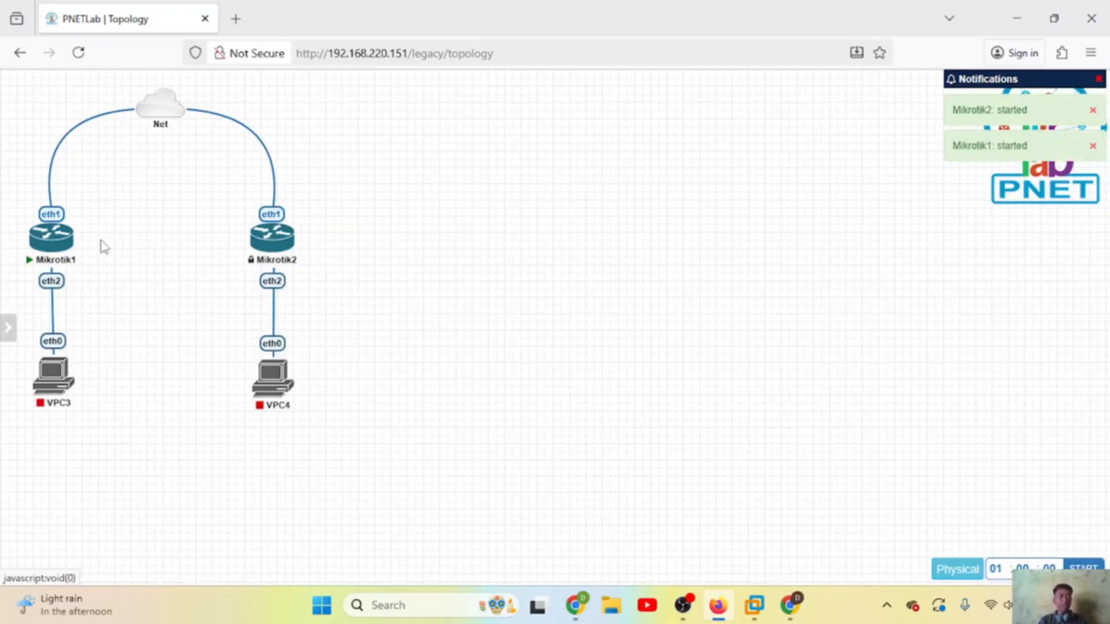
pyautogui.moveTo(63, 246)
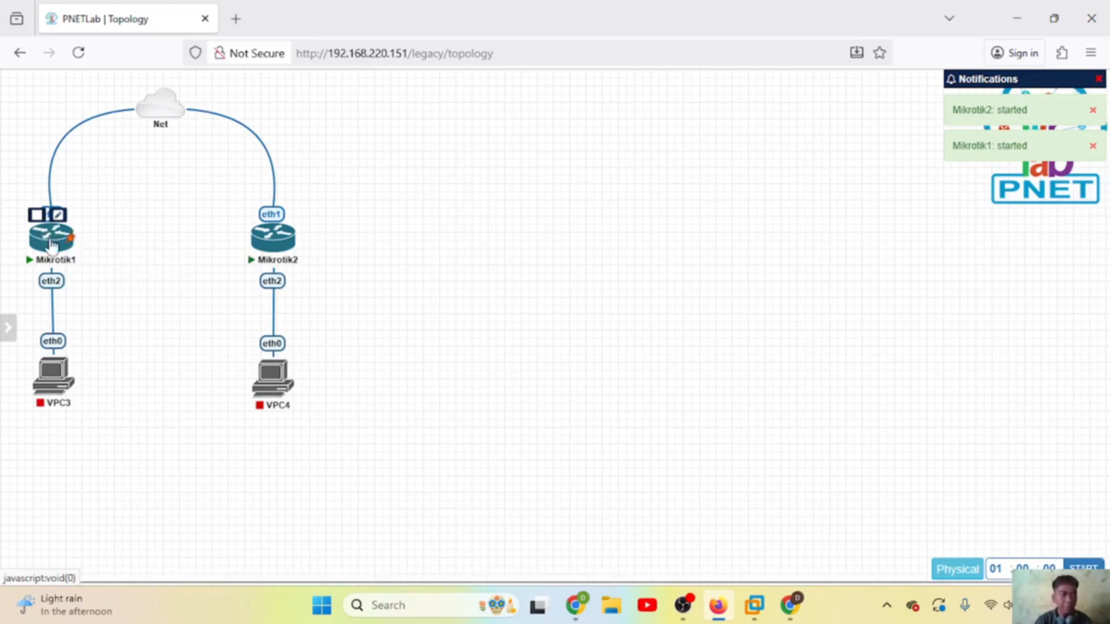
pyautogui.click(52, 247)
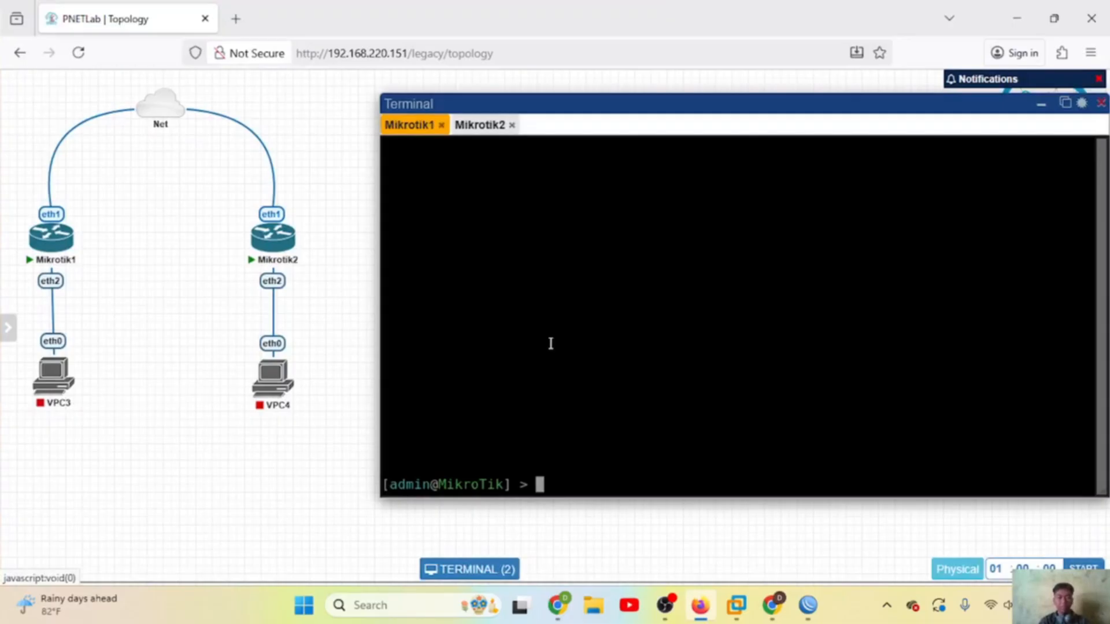
# Step: Run 'ip add print' on both routers to see their DHCP addresses 10.0.137.140 and 10.0.137.70
pyautogui.write('ip ')
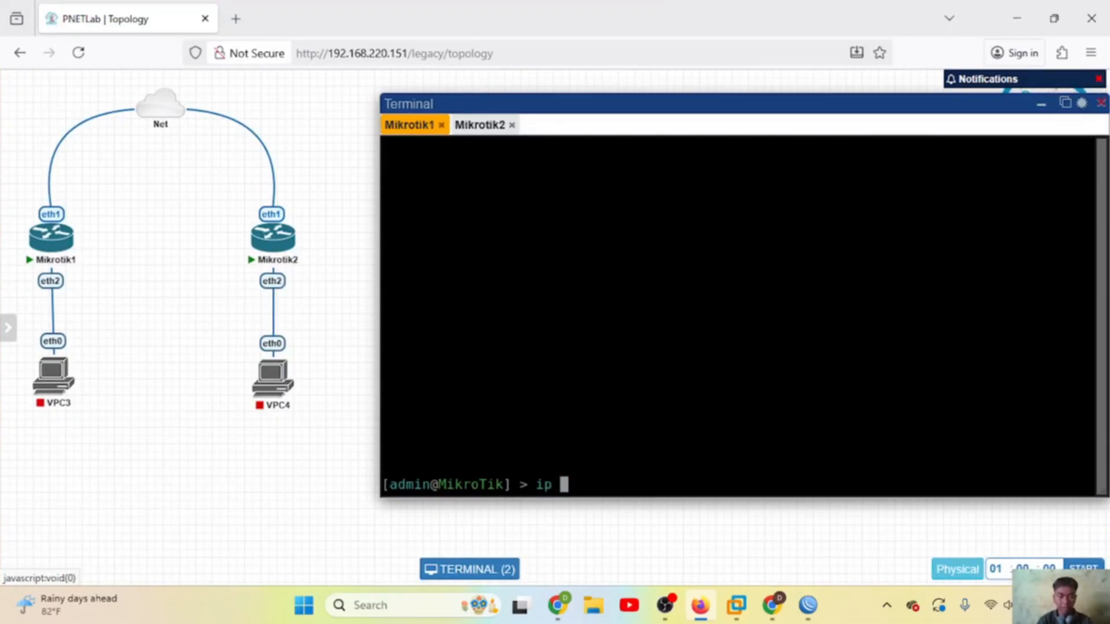
pyautogui.write('add ')
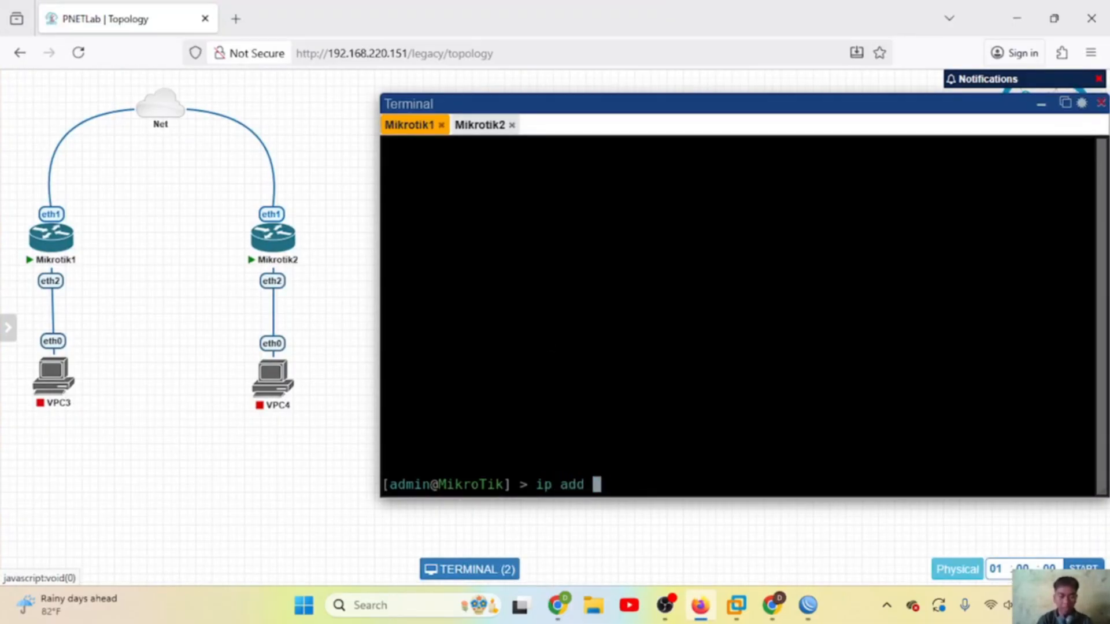
pyautogui.write('print')
pyautogui.press('Return')
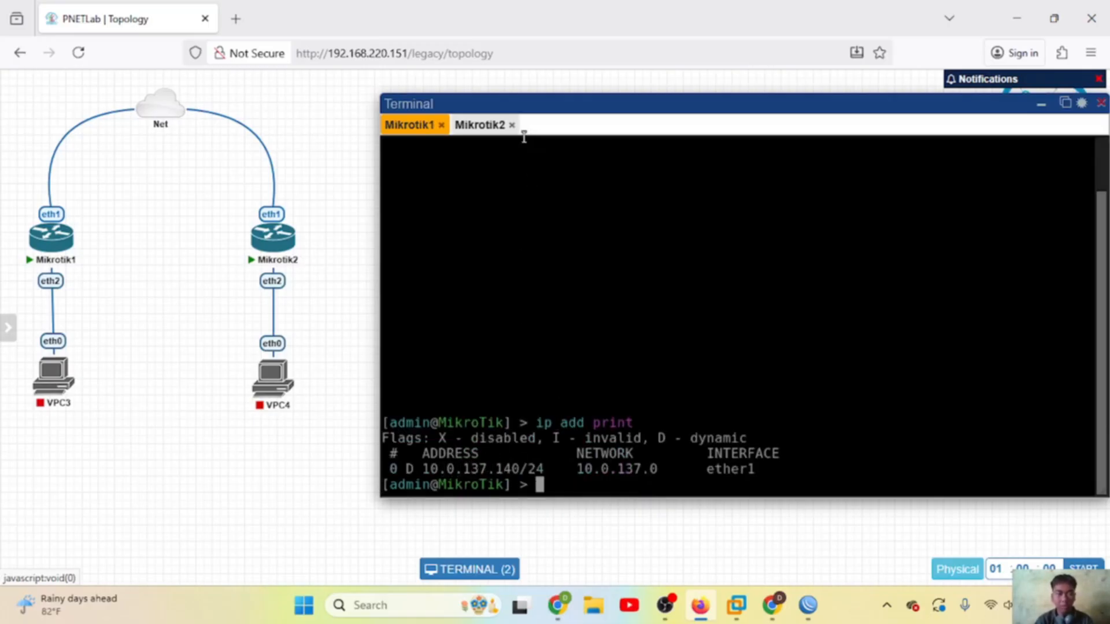
pyautogui.click(483, 131)
pyautogui.write('ip')
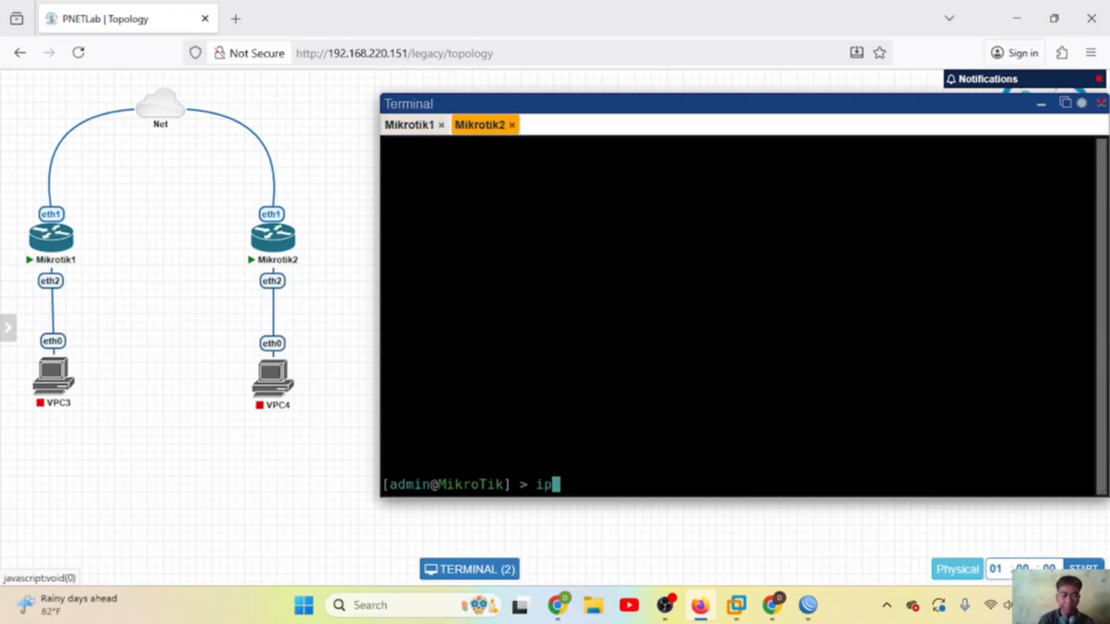
pyautogui.write(' add print')
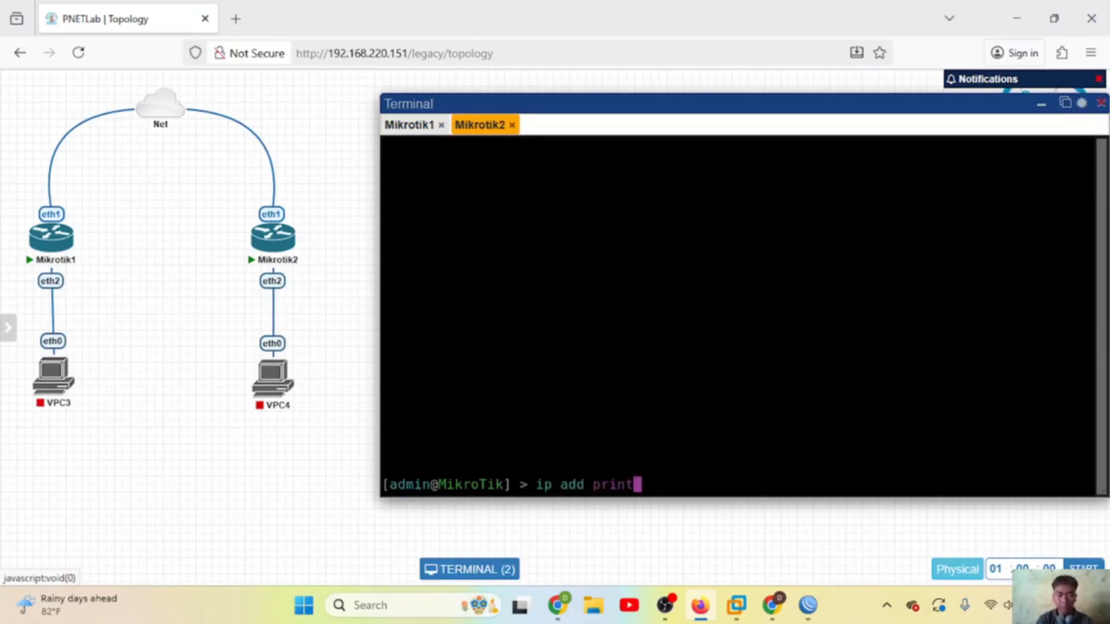
pyautogui.press('Return')
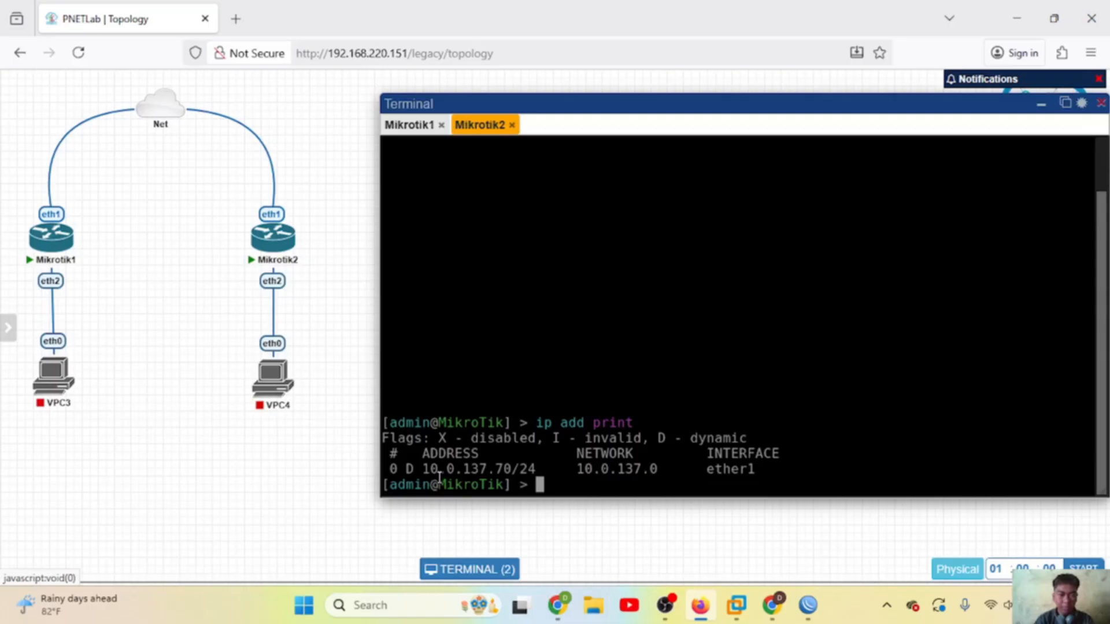
pyautogui.click(409, 126)
pyautogui.click(471, 125)
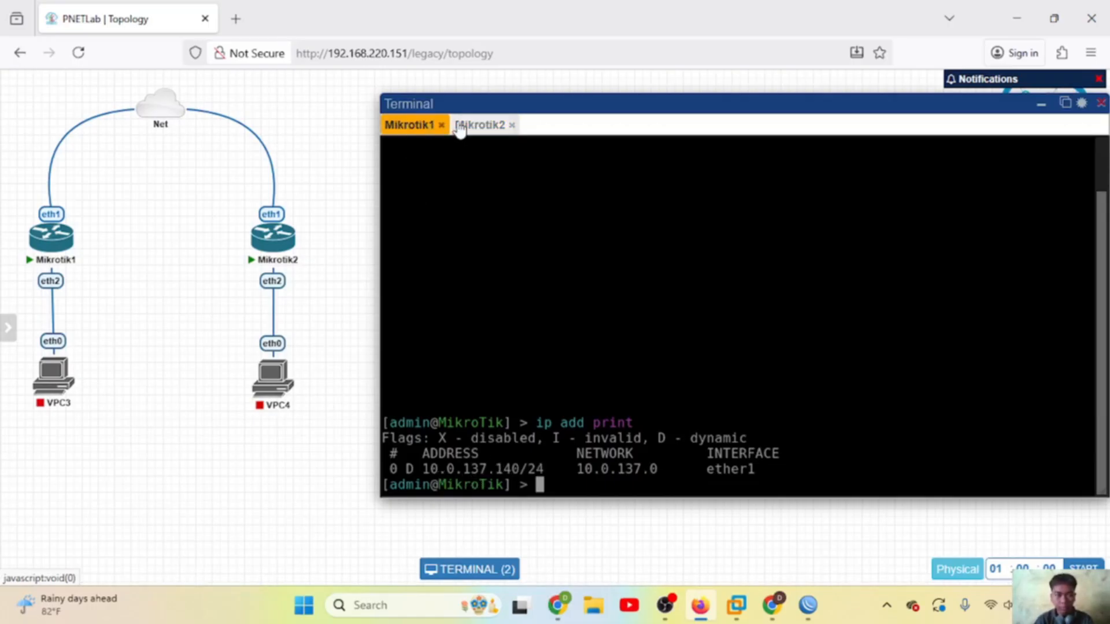
pyautogui.click(408, 126)
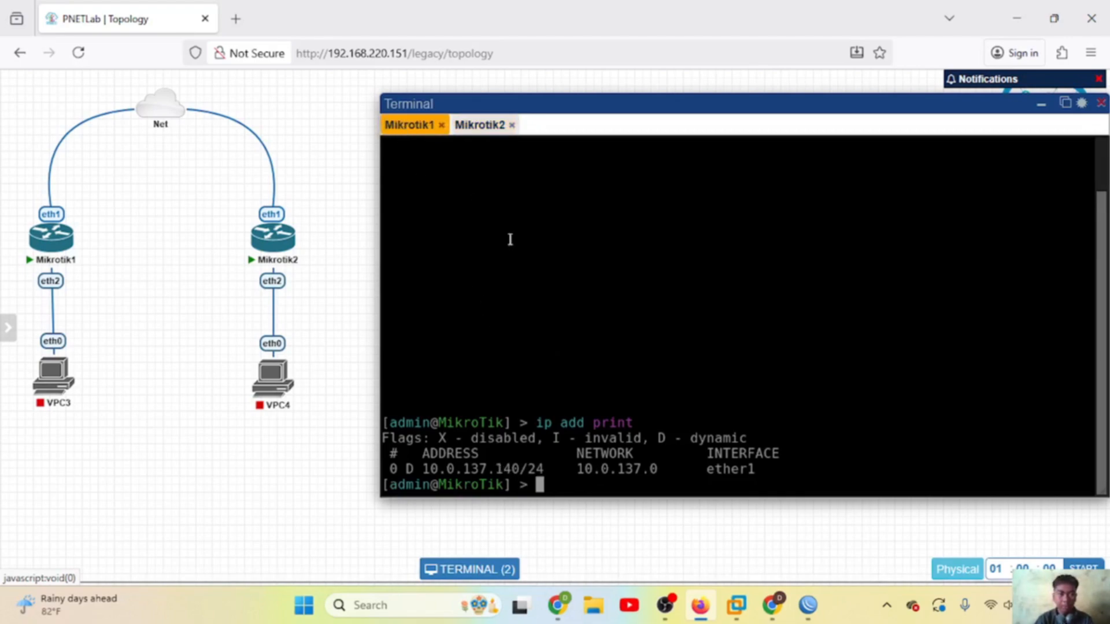
# Step: Point WinBox at 10.0.137.140 and attempt to connect
pyautogui.click(807, 605)
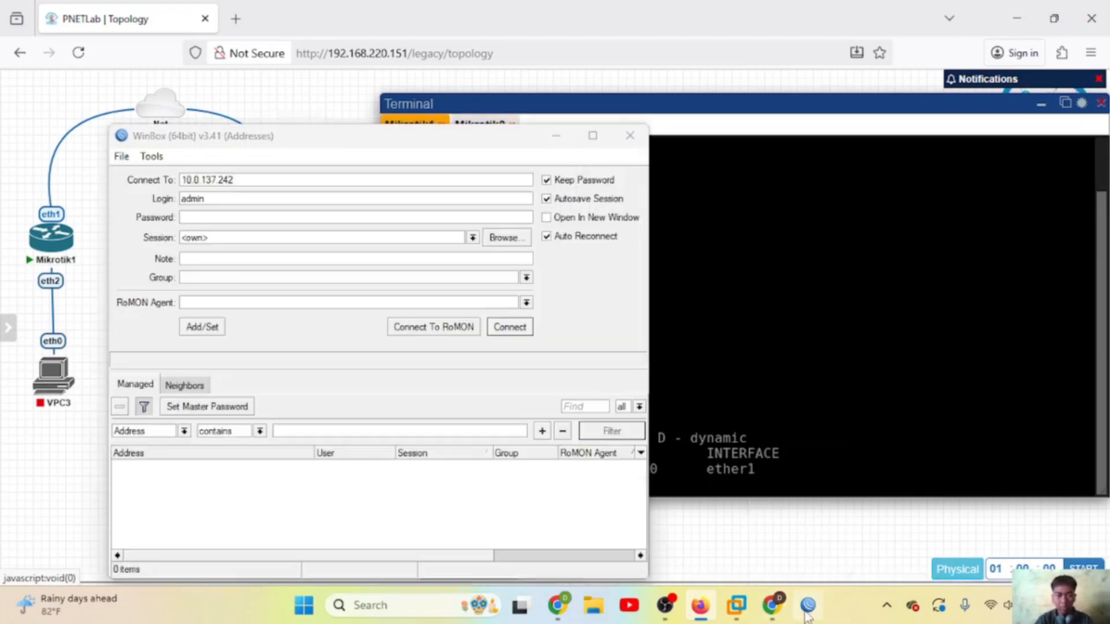
pyautogui.click(290, 179)
pyautogui.press('BackSpace')
pyautogui.press('BackSpace')
pyautogui.press('BackSpace')
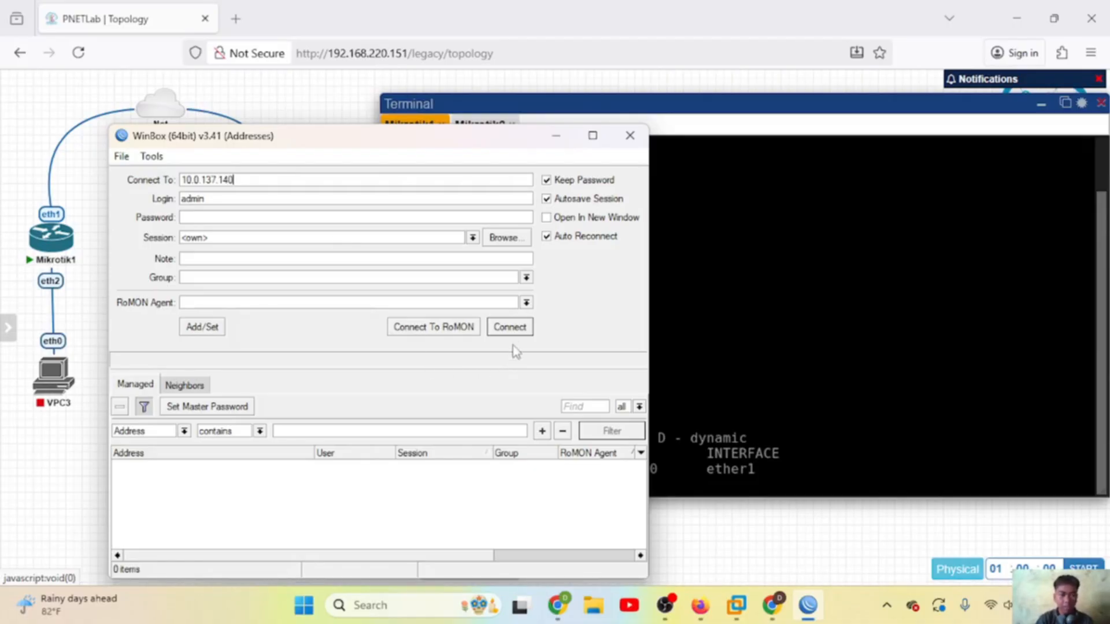
pyautogui.click(510, 327)
pyautogui.press('super+s')
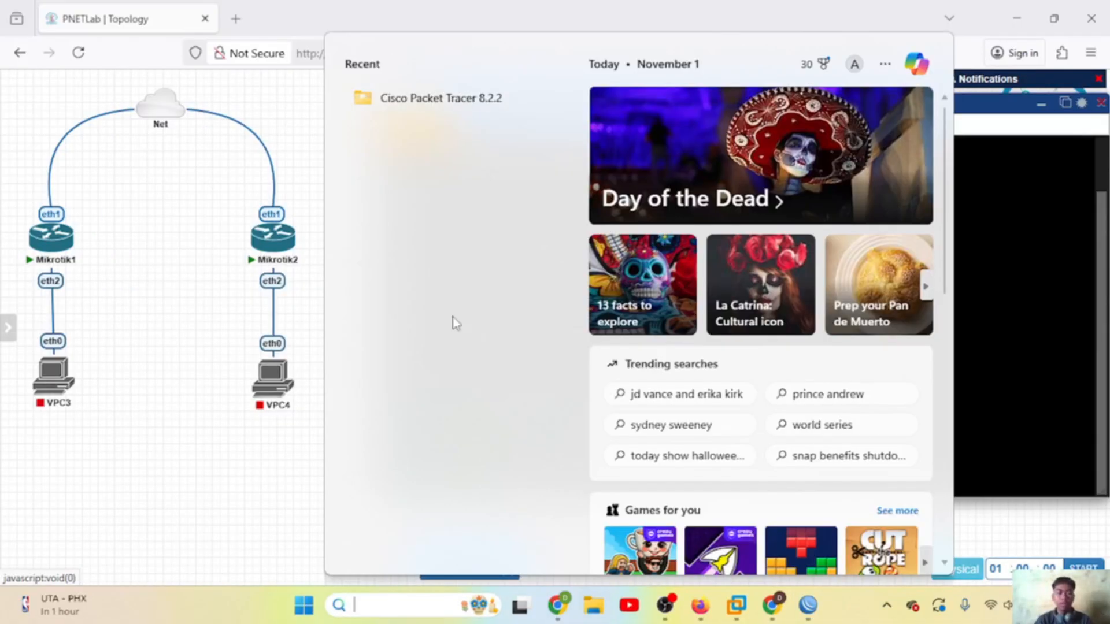
# Step: Search for cmd and run Command Prompt as administrator, approving the UAC prompt
pyautogui.write('cmd')
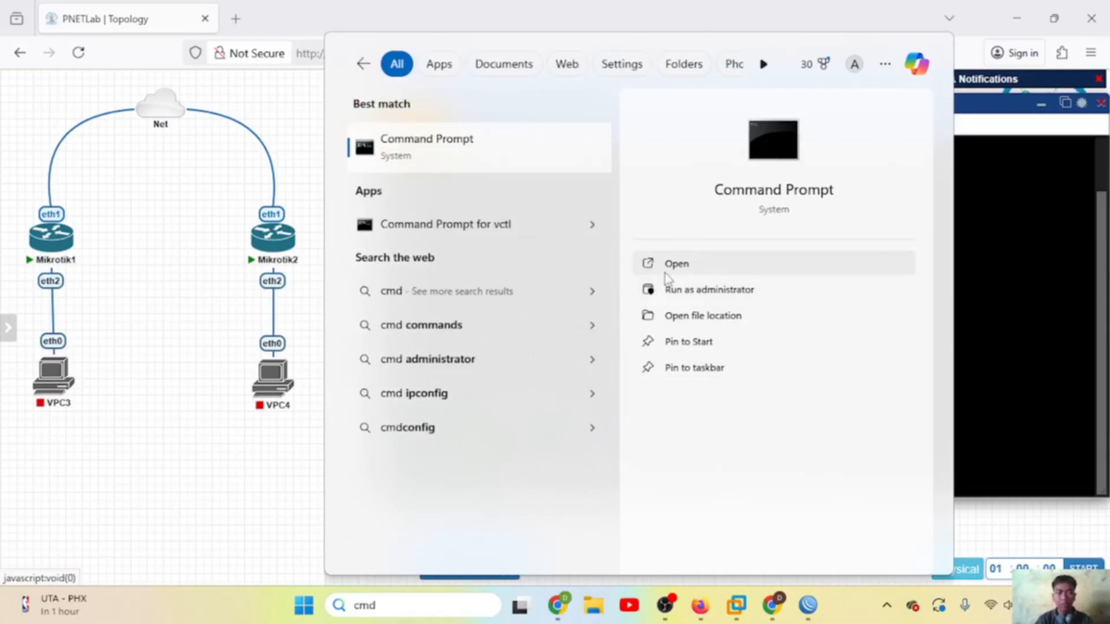
pyautogui.click(703, 290)
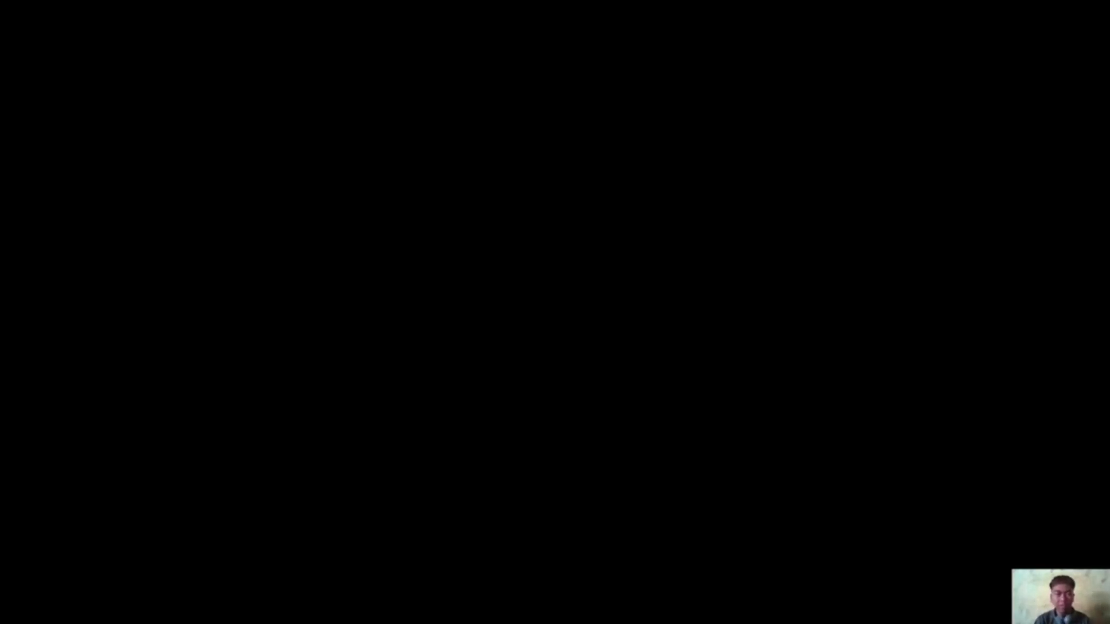
pyautogui.click(510, 359)
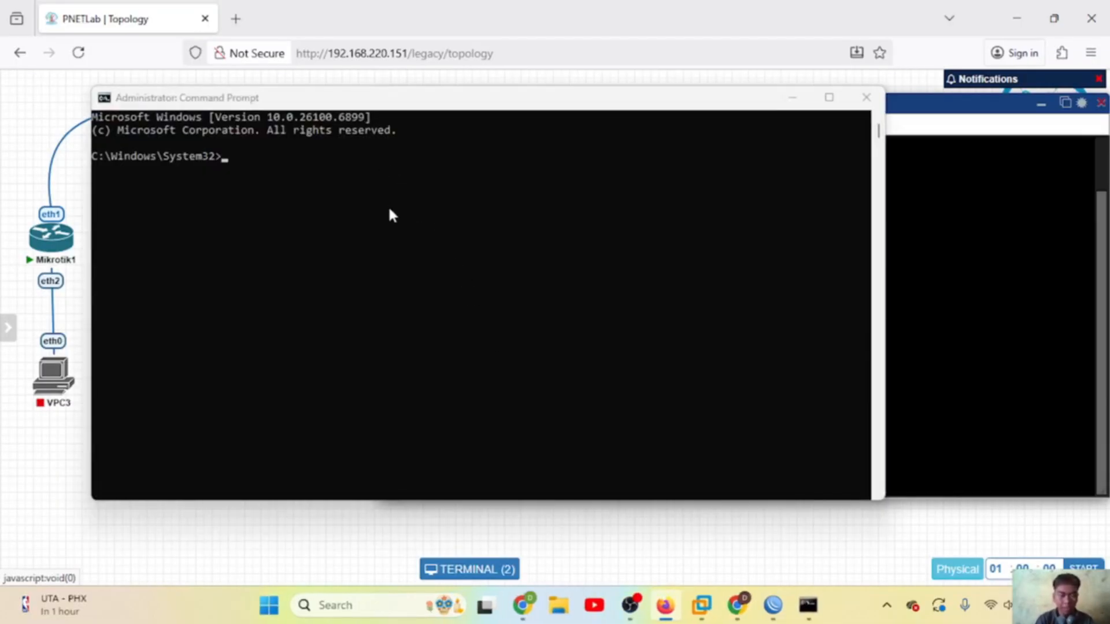
# Step: Run 'route add 10.0.137.0 mask 255.255.255.0 192.168.220.151' in the administrator Command Prompt
pyautogui.write('route add')
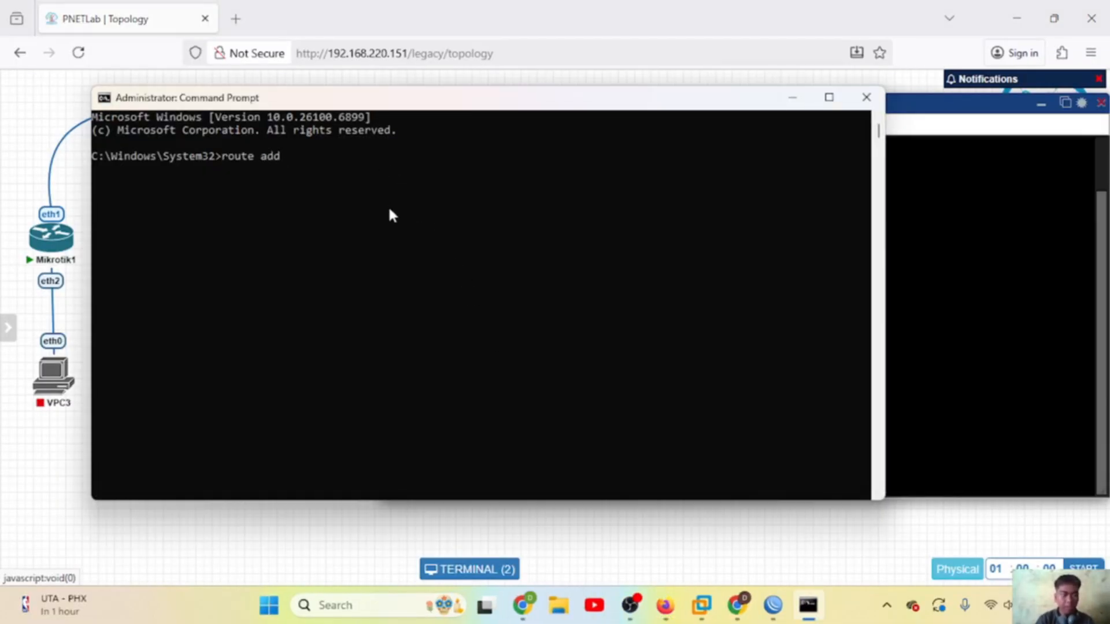
pyautogui.moveTo(416, 99); pyautogui.dragTo(349, 114)
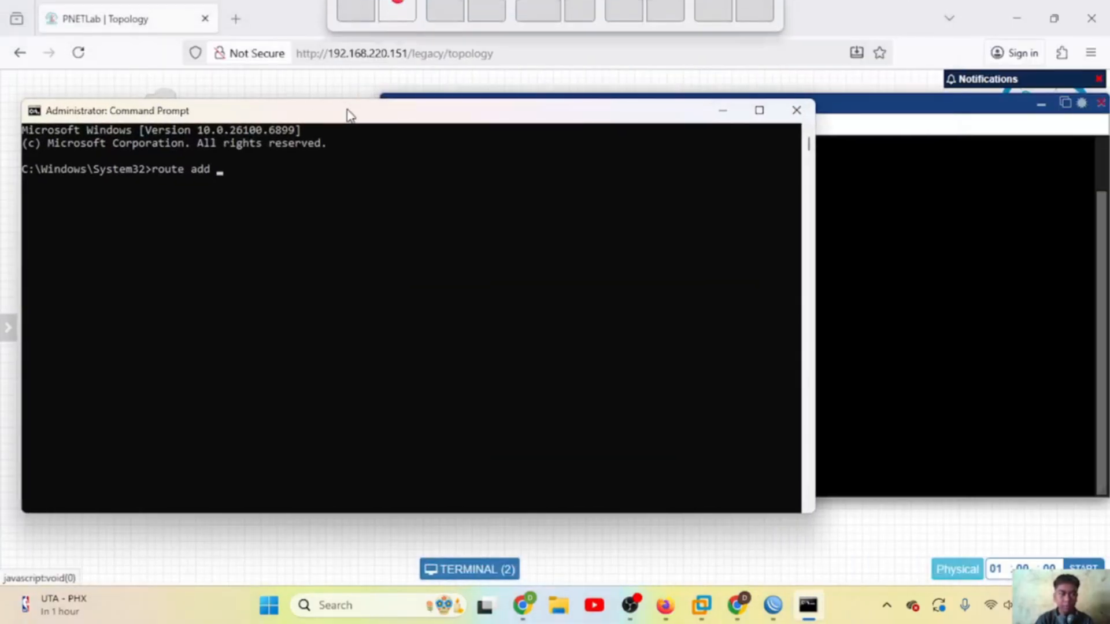
pyautogui.moveTo(215, 116); pyautogui.dragTo(212, 58)
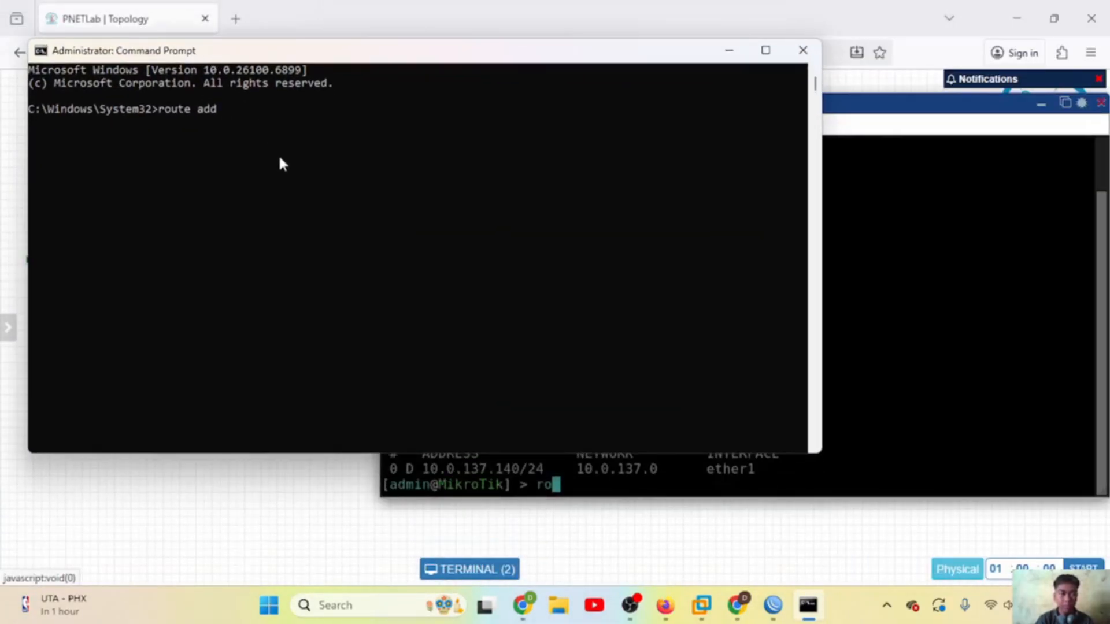
pyautogui.click(276, 158)
pyautogui.write('10')
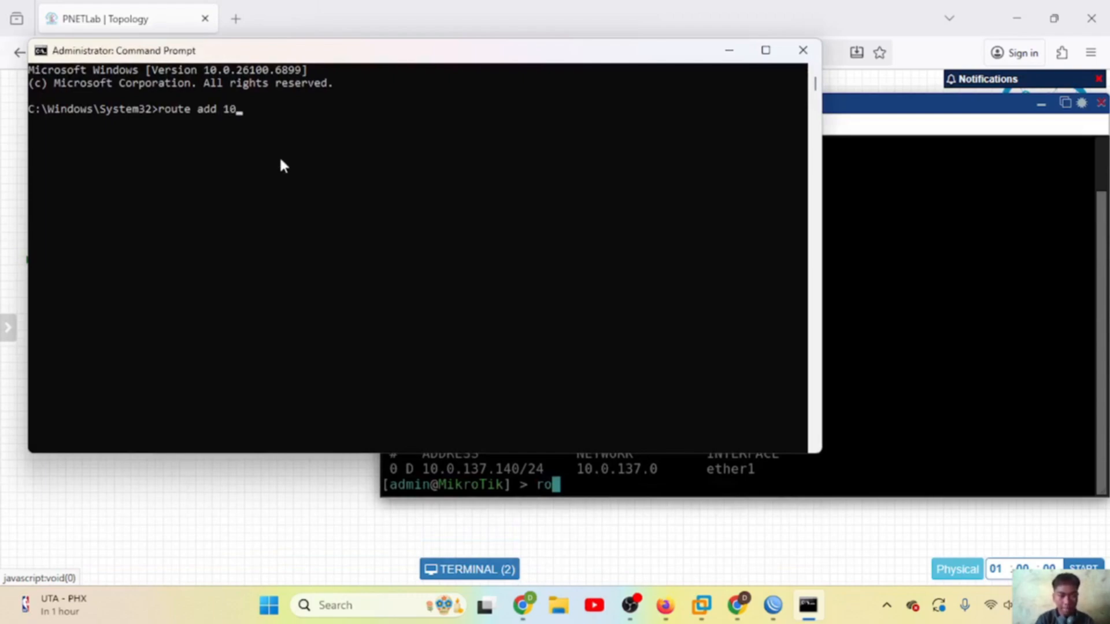
pyautogui.write('.0.137.0')
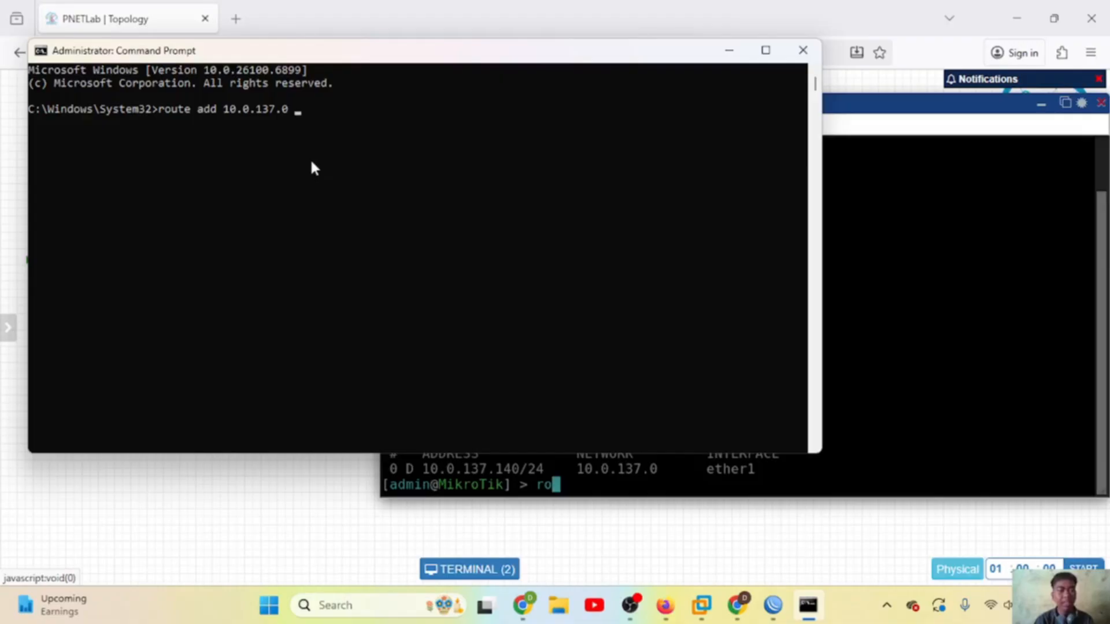
pyautogui.write('mask ')
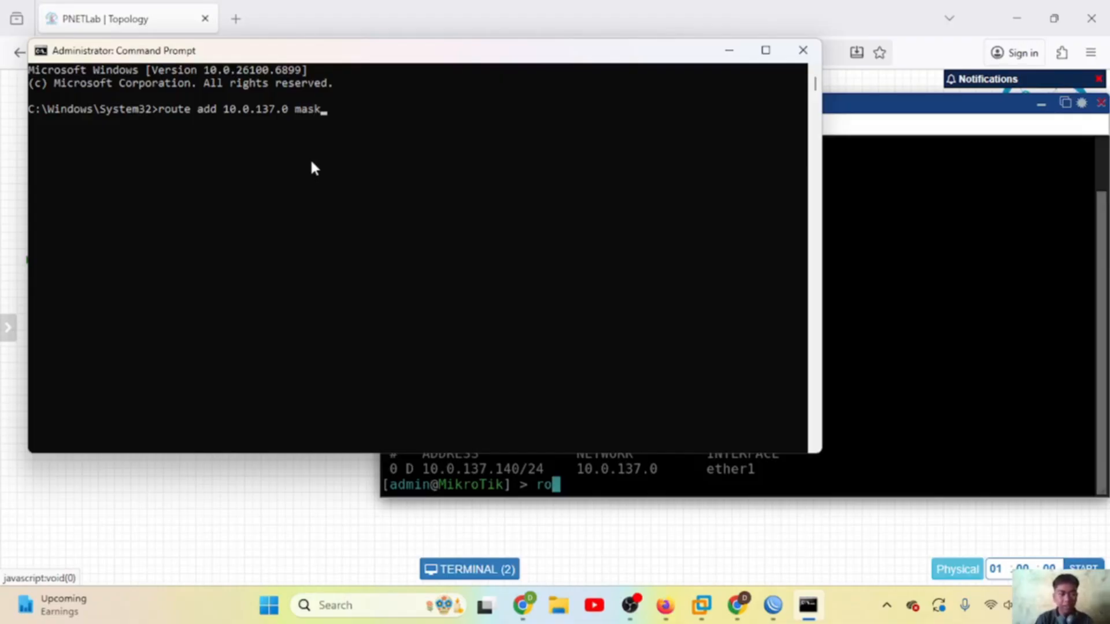
pyautogui.write('25')
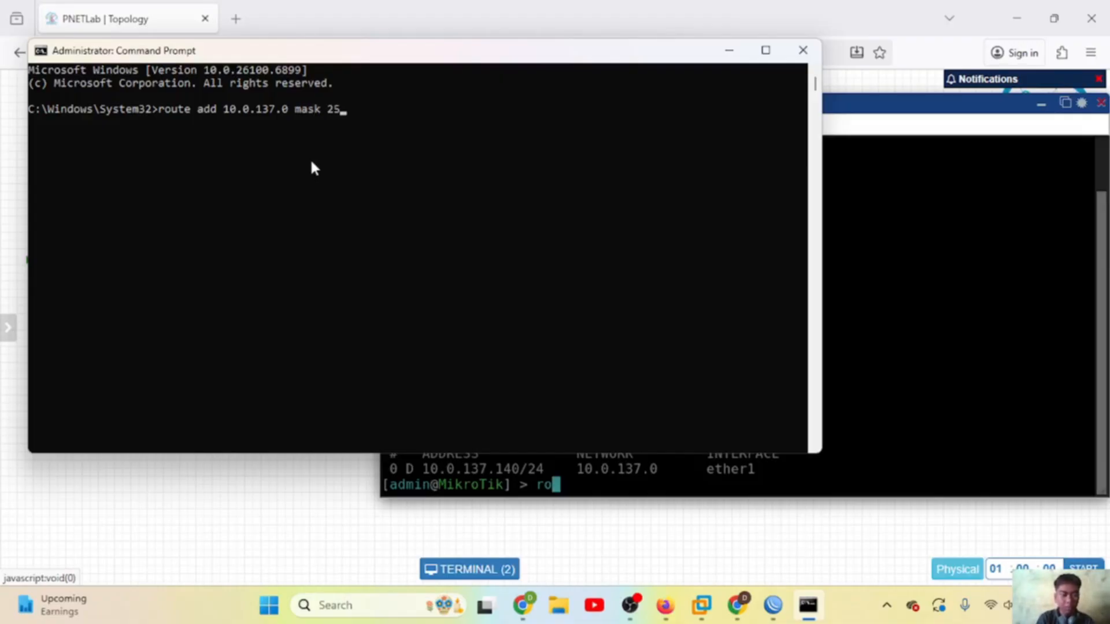
pyautogui.write('5.255.255.2')
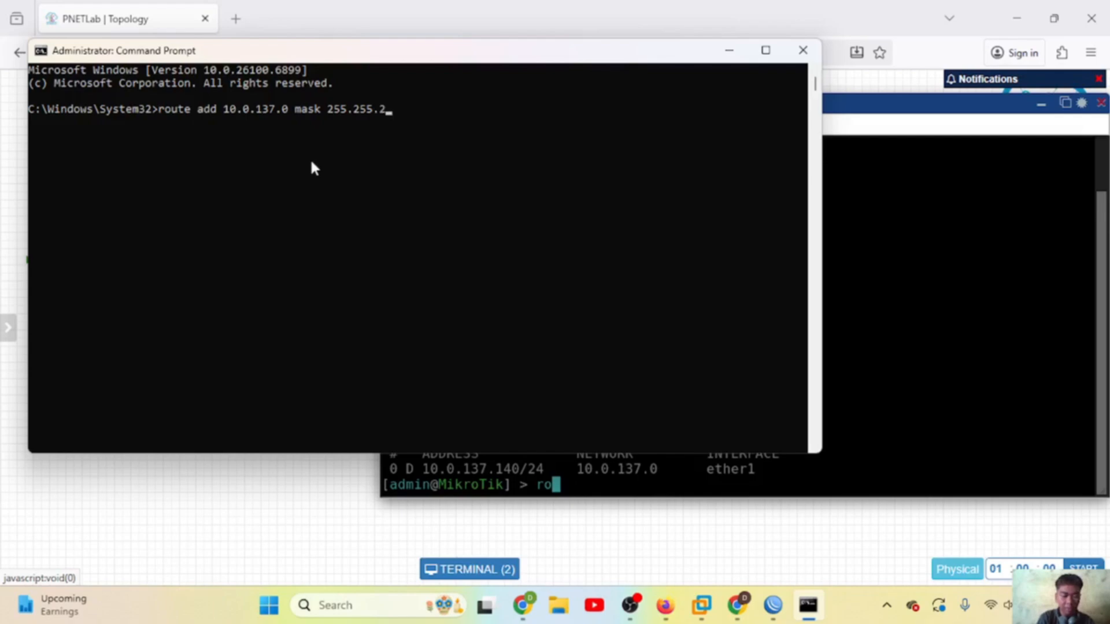
pyautogui.write('0')
pyautogui.moveTo(361, 42); pyautogui.dragTo(362, 74)
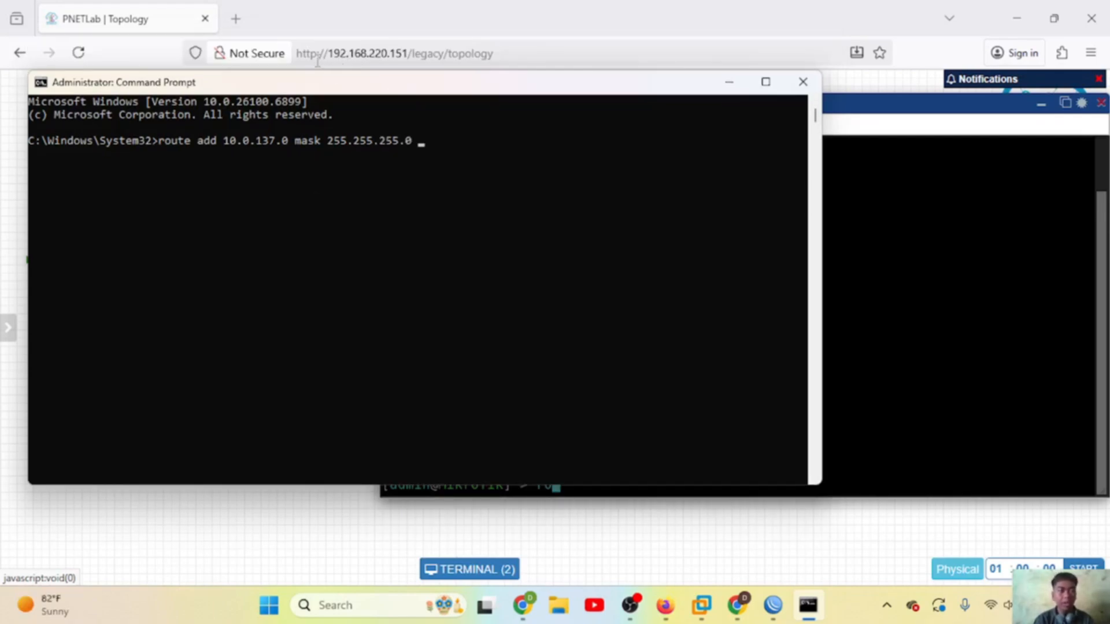
pyautogui.write('192.168.220')
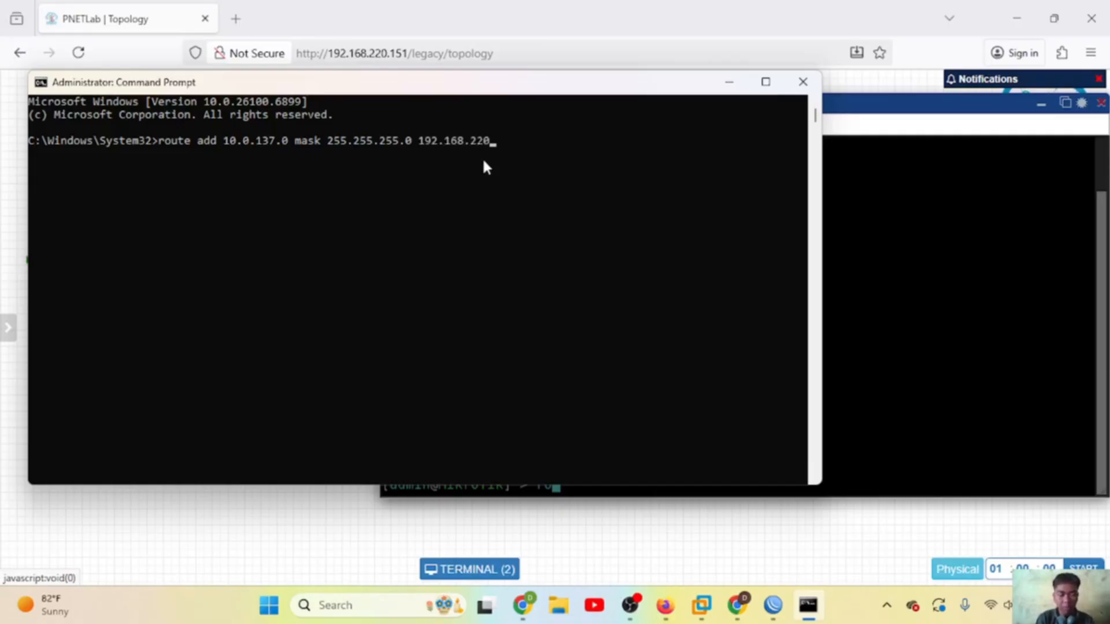
pyautogui.write('.151')
pyautogui.press('Return')
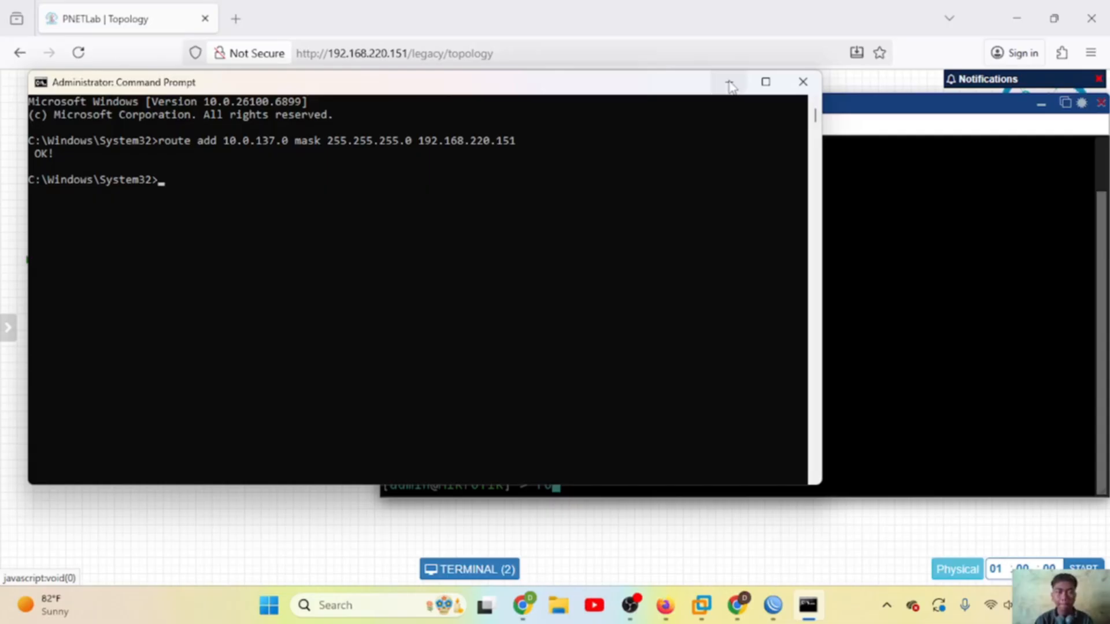
# Step: Close Command Prompt and log WinBox into 10.0.137.140, skipping the password change
pyautogui.click(795, 83)
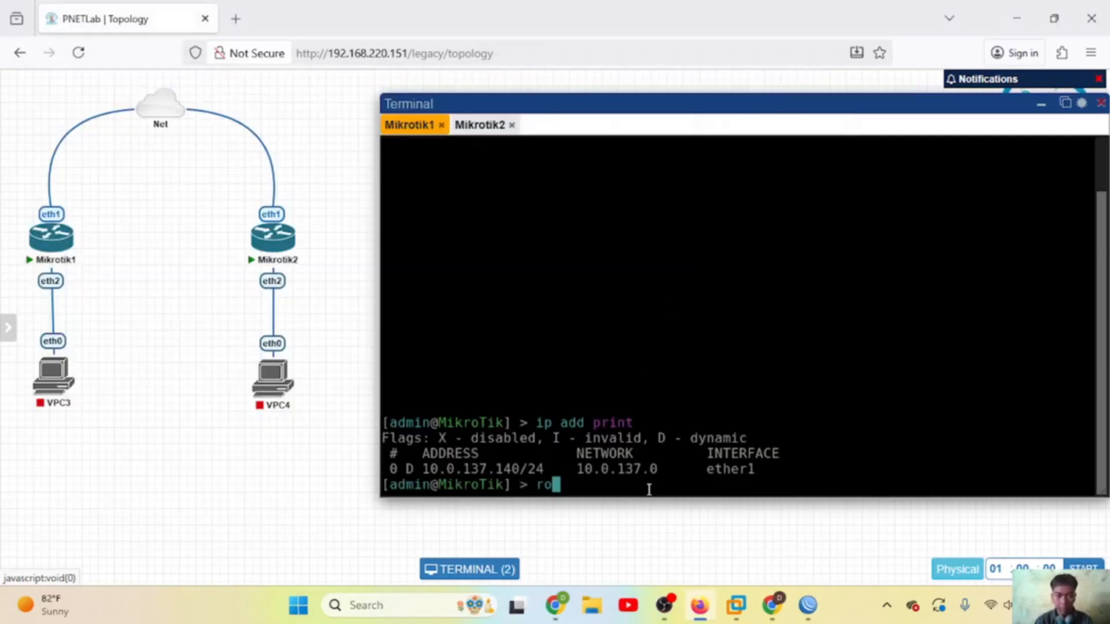
pyautogui.click(807, 606)
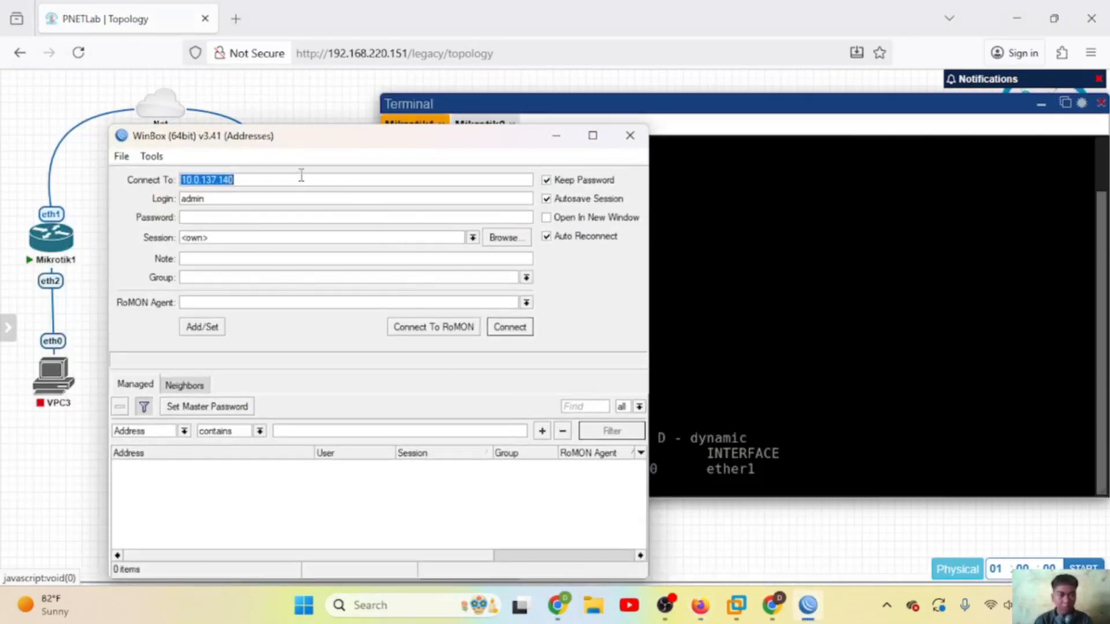
pyautogui.moveTo(278, 141); pyautogui.dragTo(210, 22)
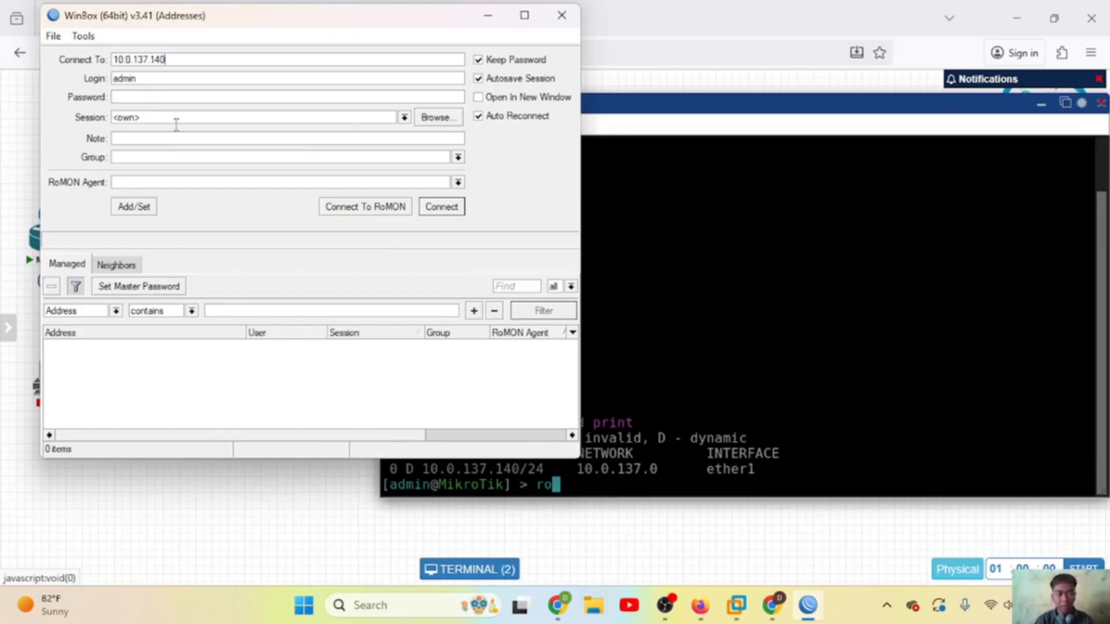
pyautogui.click(442, 207)
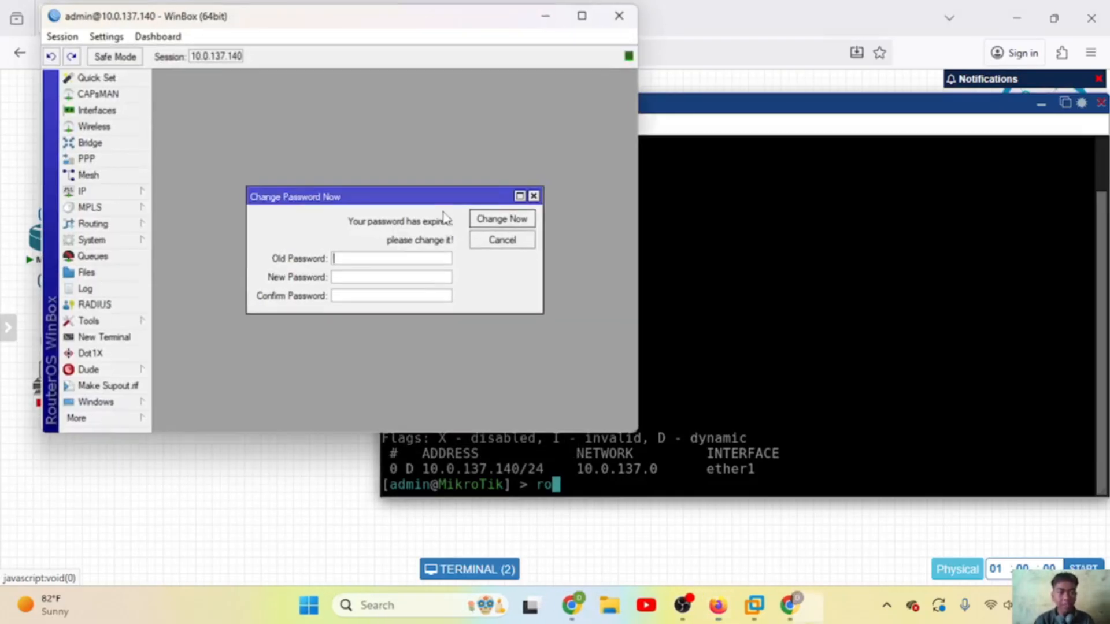
pyautogui.click(533, 196)
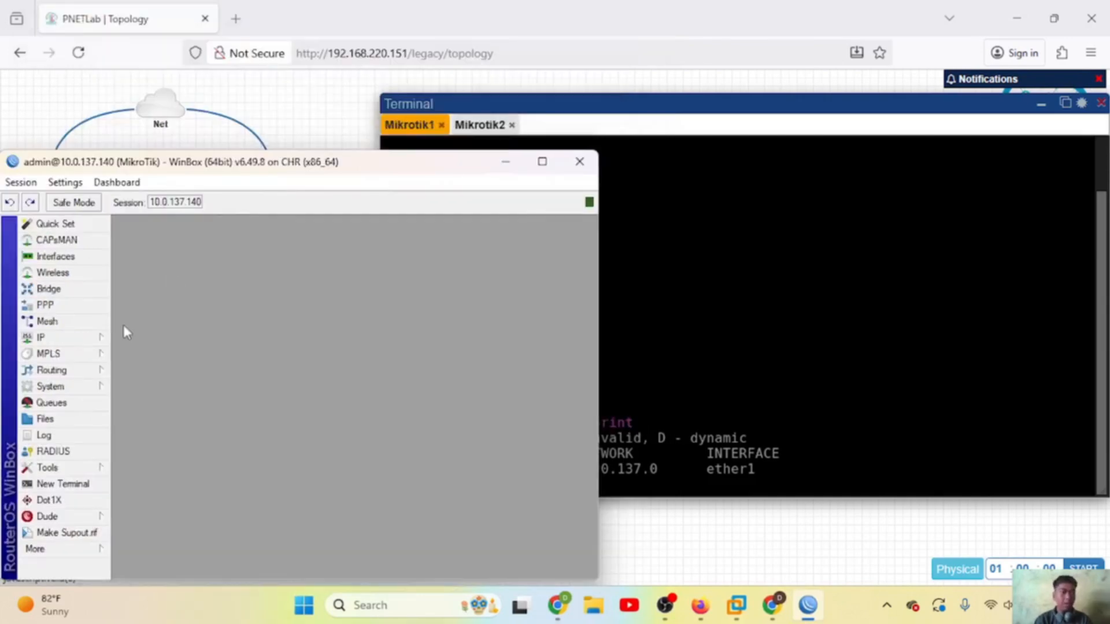
# Step: Open IP > Addresses and widen the column to show 10.0.137.140/24 on ether1
pyautogui.click(68, 338)
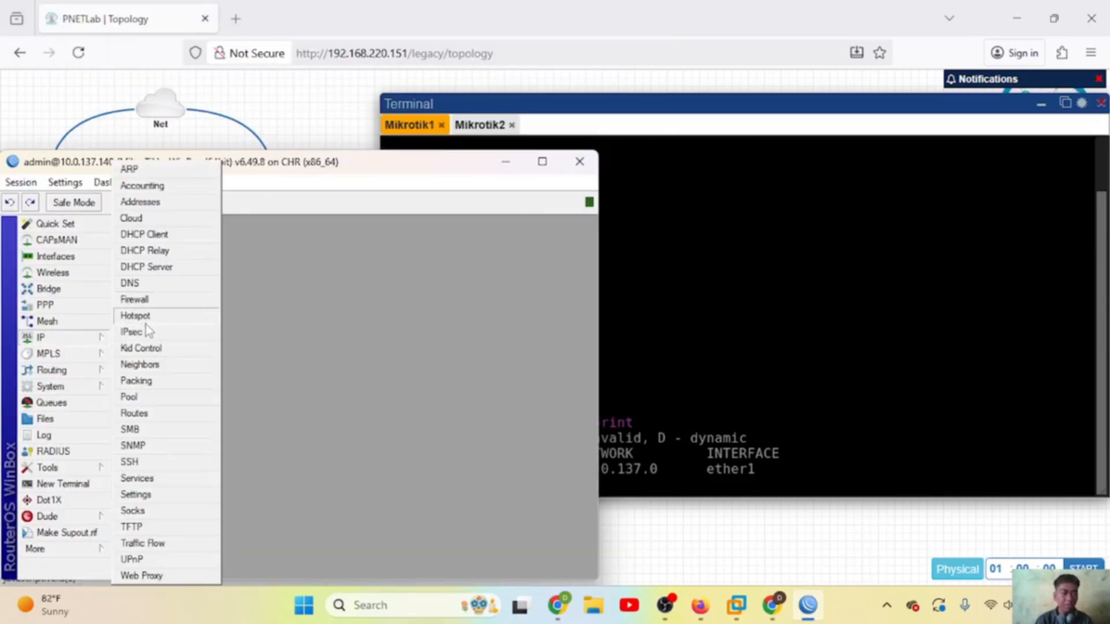
pyautogui.click(157, 204)
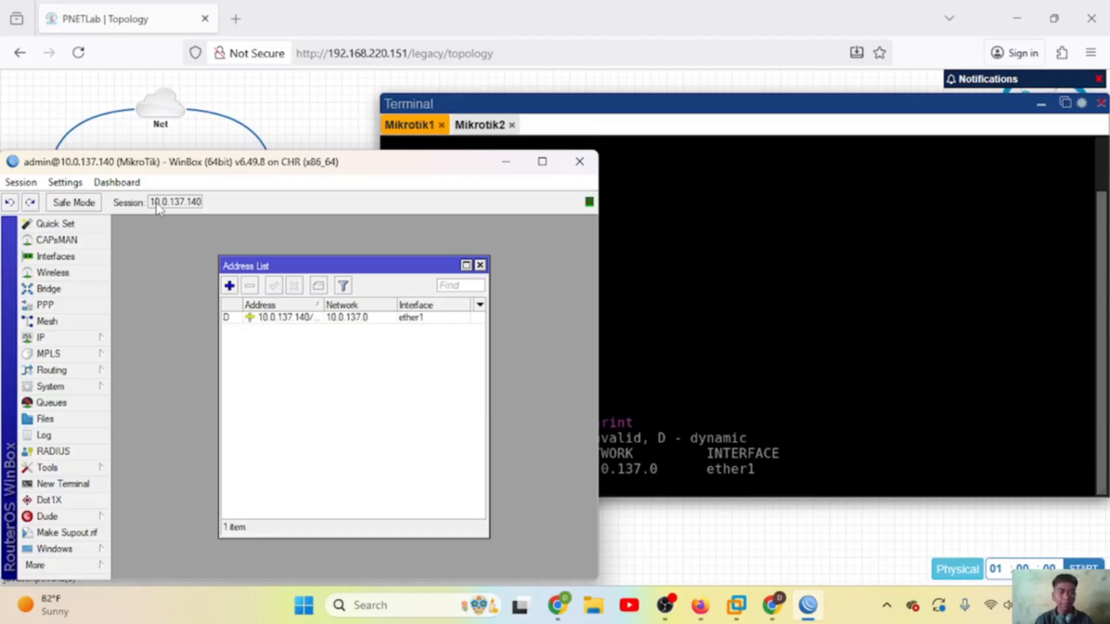
pyautogui.click(282, 320)
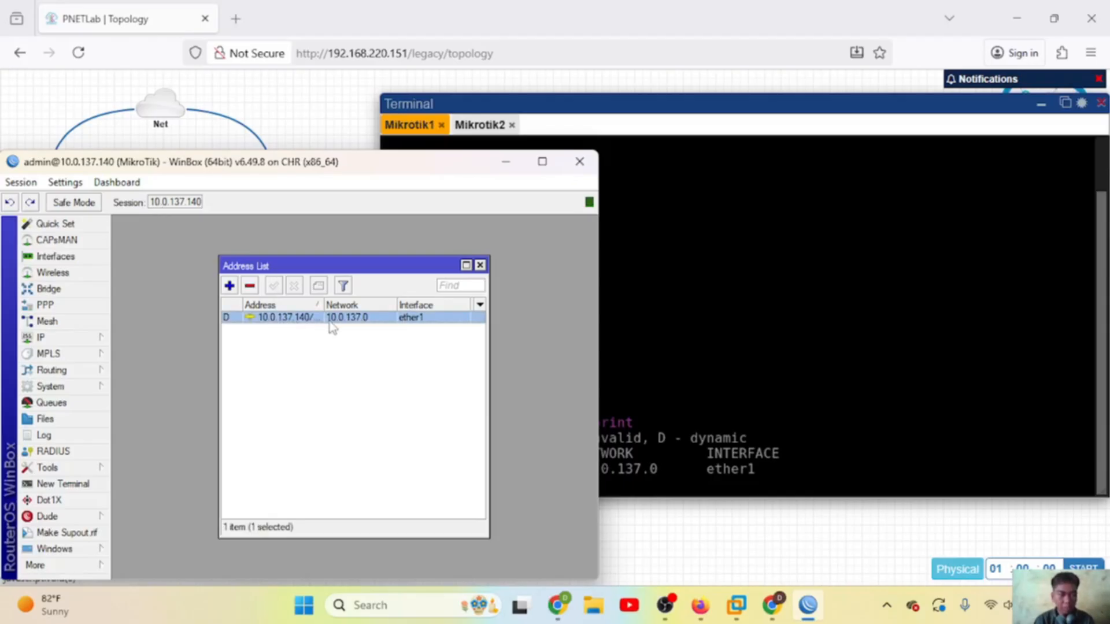
pyautogui.moveTo(319, 304); pyautogui.dragTo(332, 305)
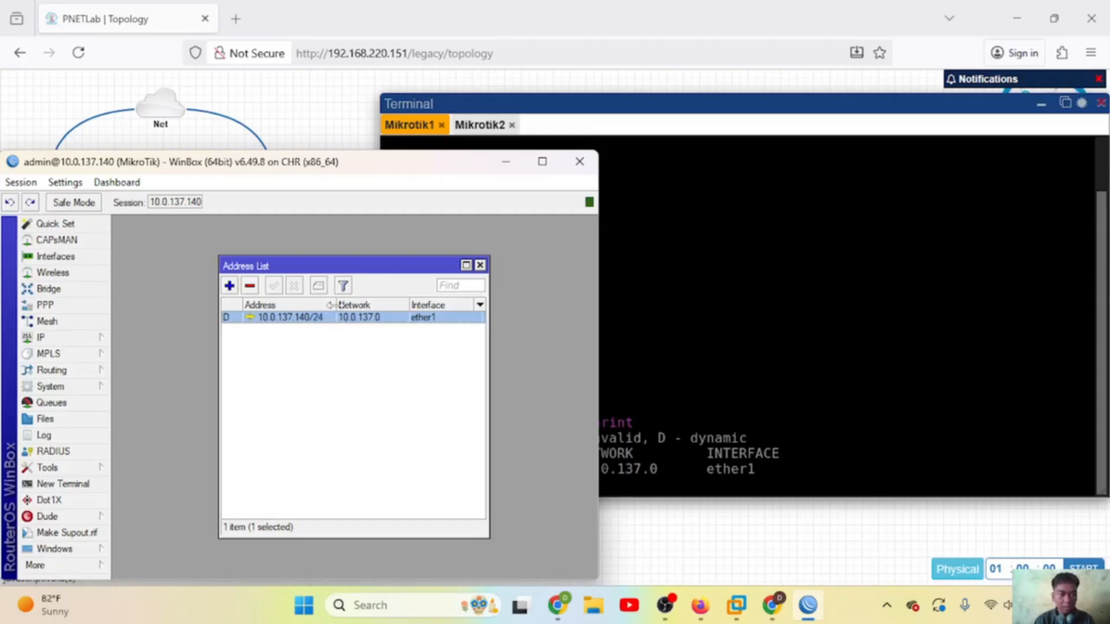
pyautogui.click(313, 384)
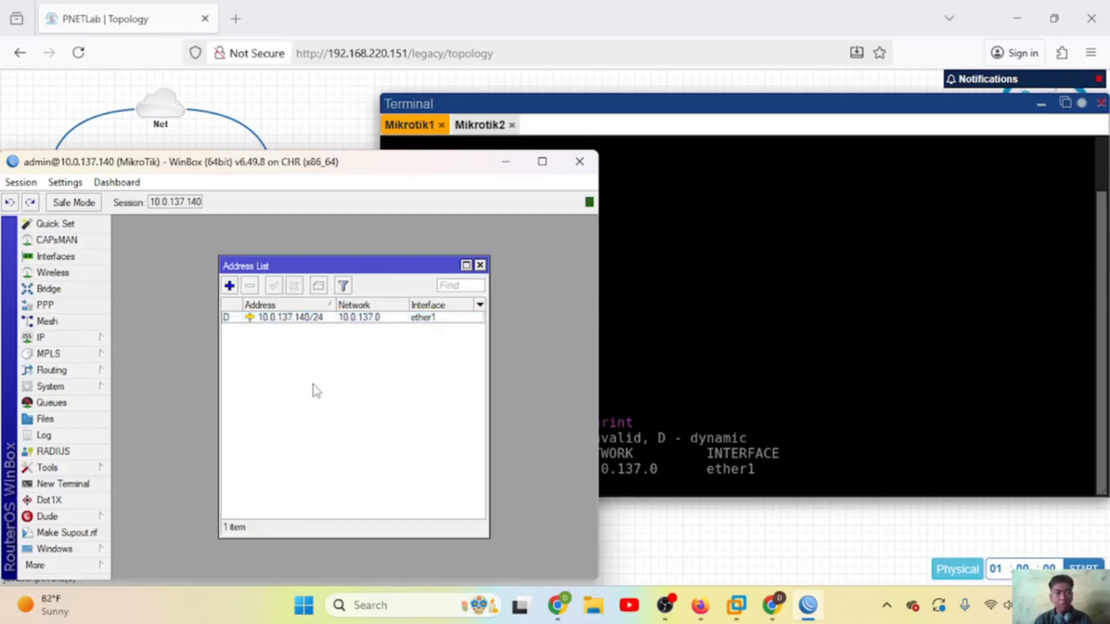
pyautogui.click(231, 319)
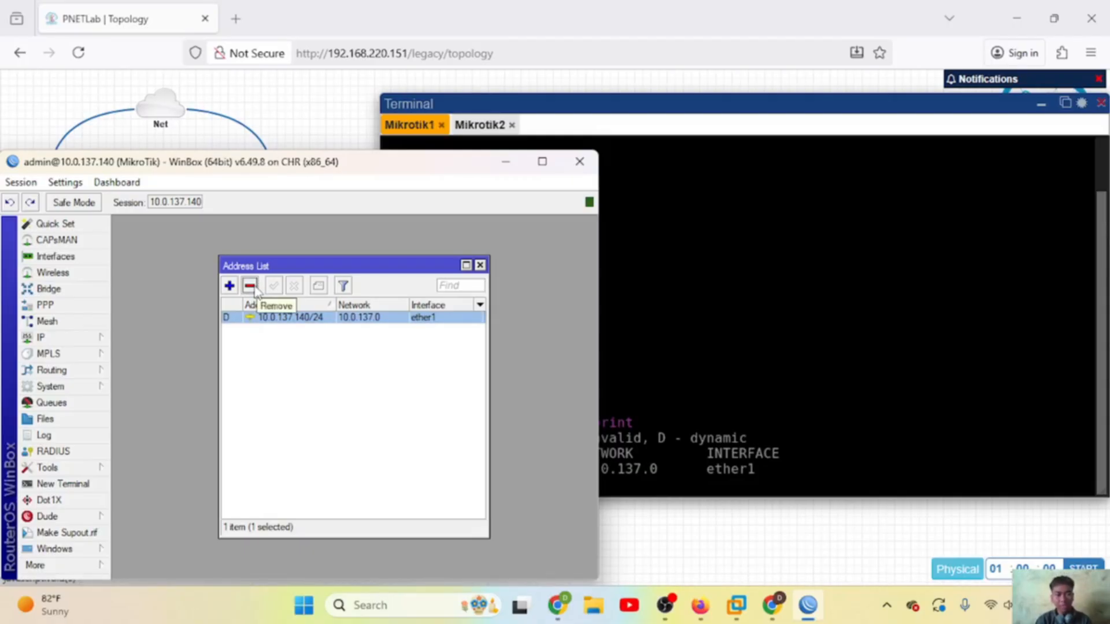
# Step: Add 10.0.137.161/24 on ether1 of Mikrotik1 and list addresses to confirm it
pyautogui.hotkey('alt', 'Tab')
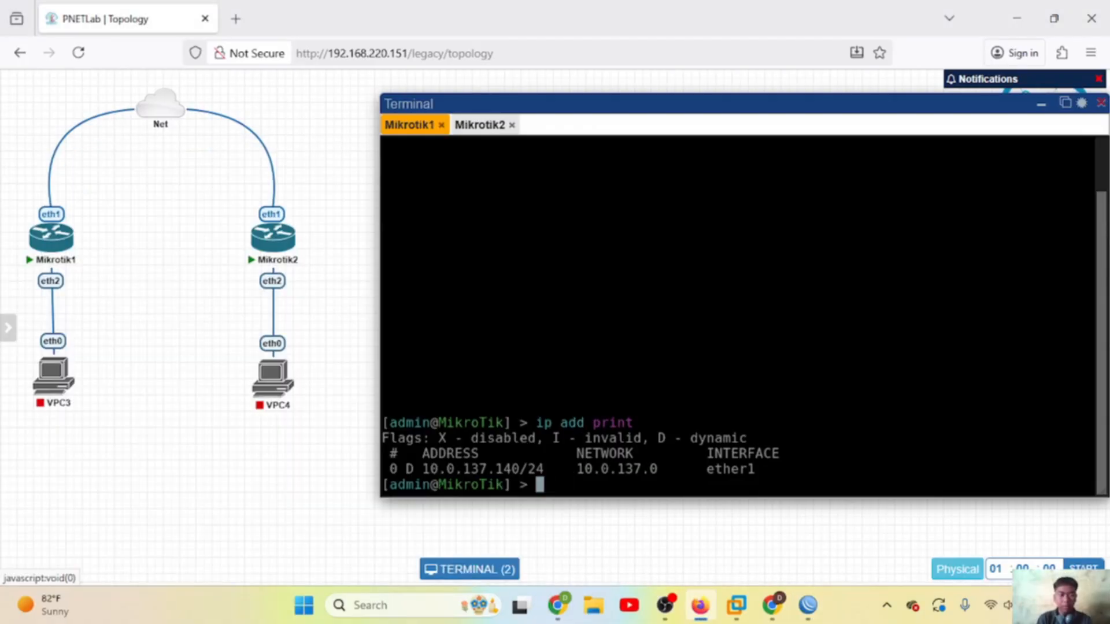
pyautogui.press('Up')
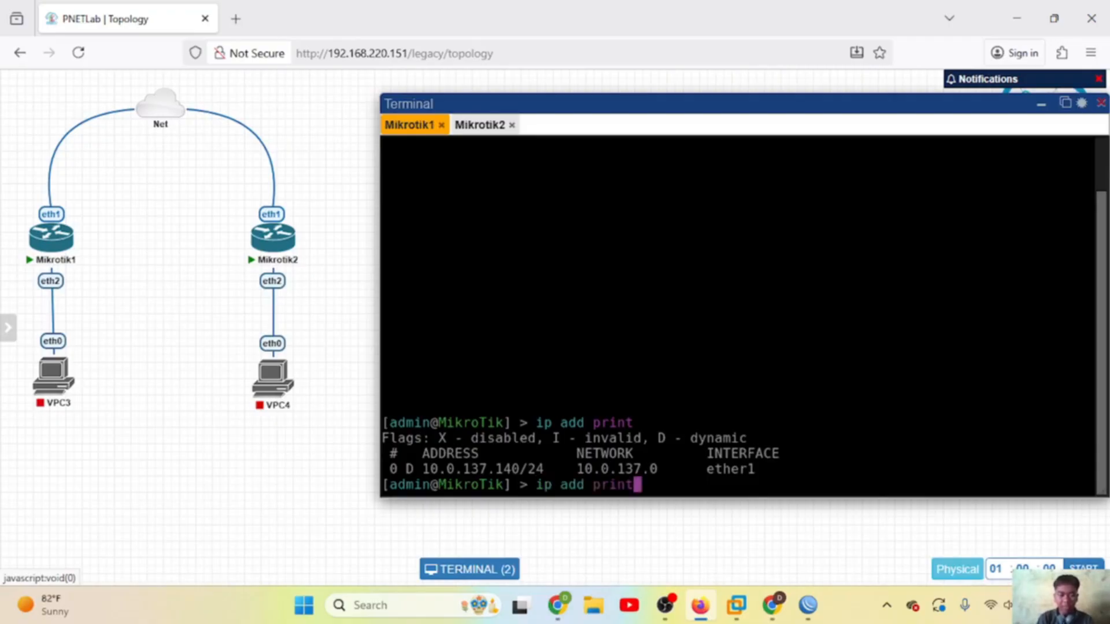
pyautogui.press('Return')
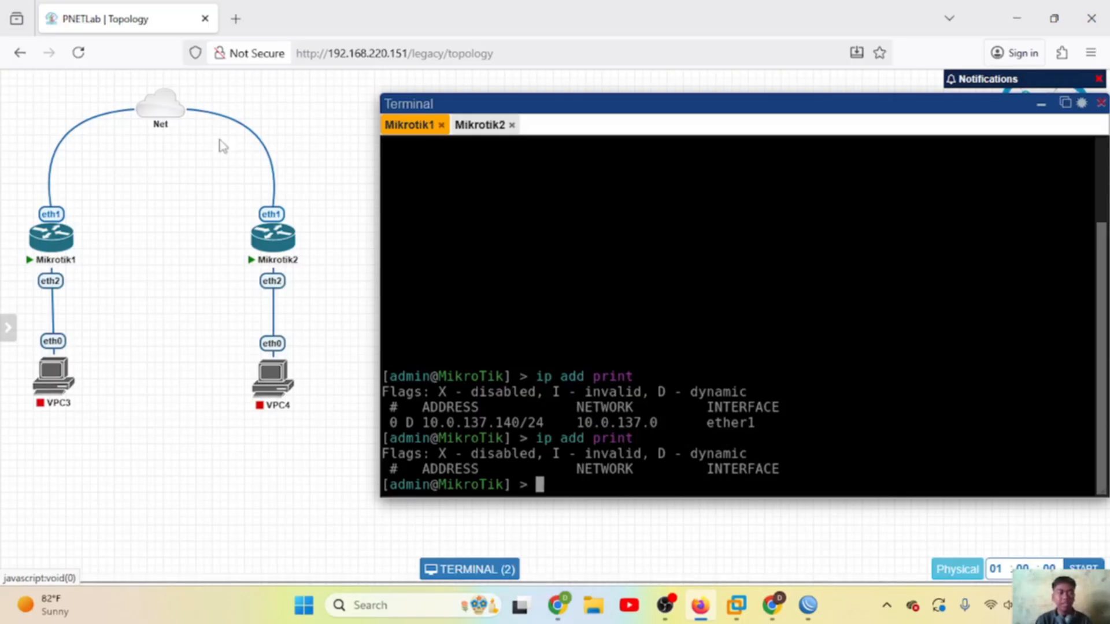
pyautogui.moveTo(176, 111)
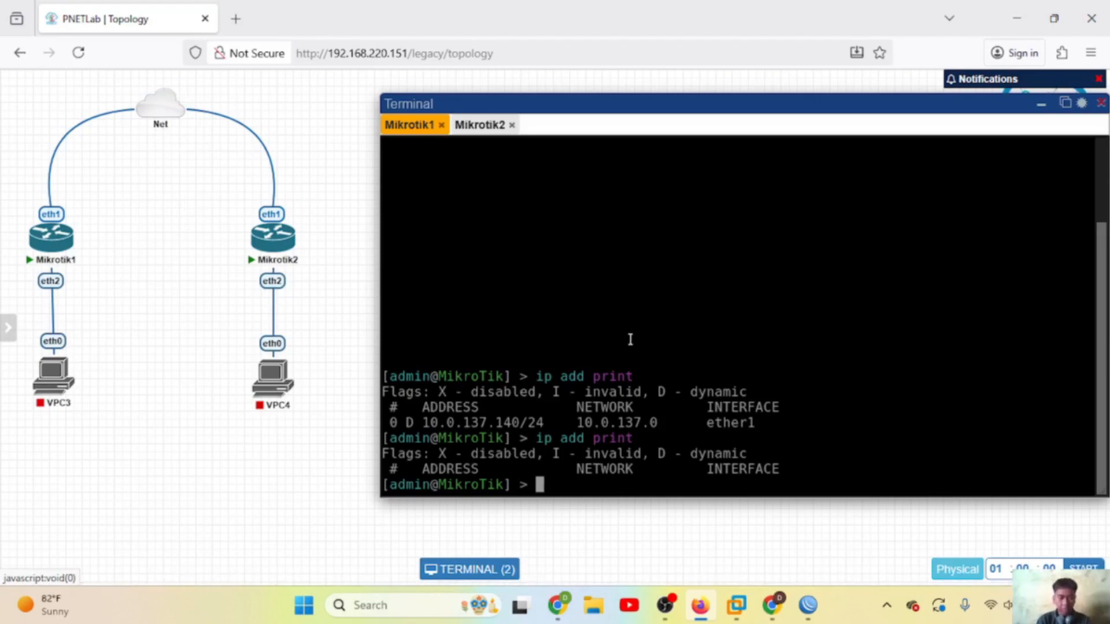
pyautogui.write('ip address')
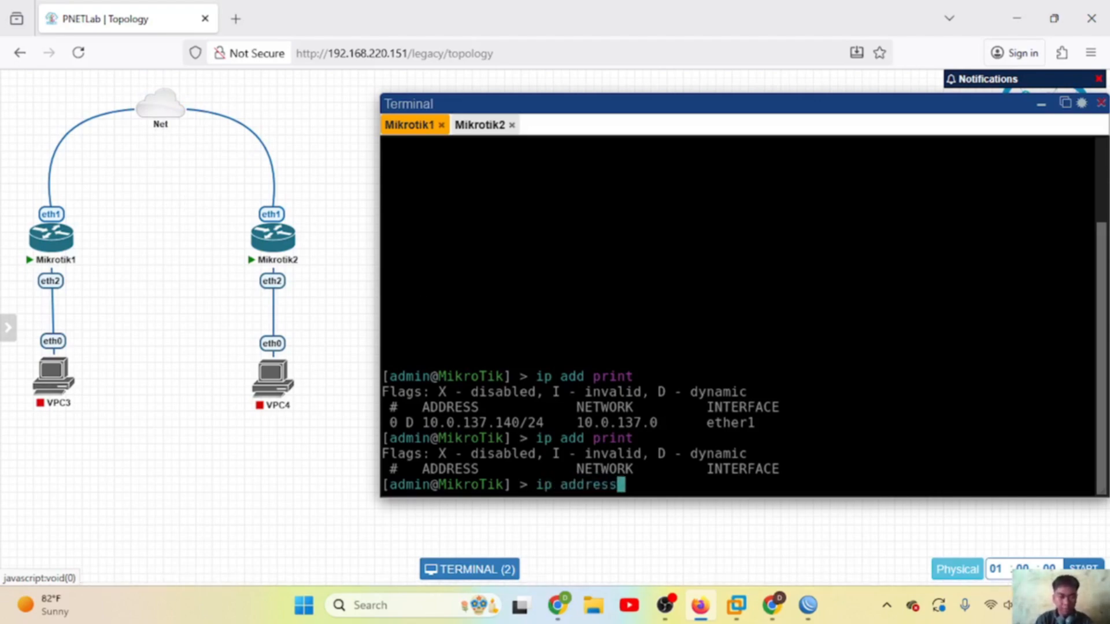
pyautogui.write(' add a')
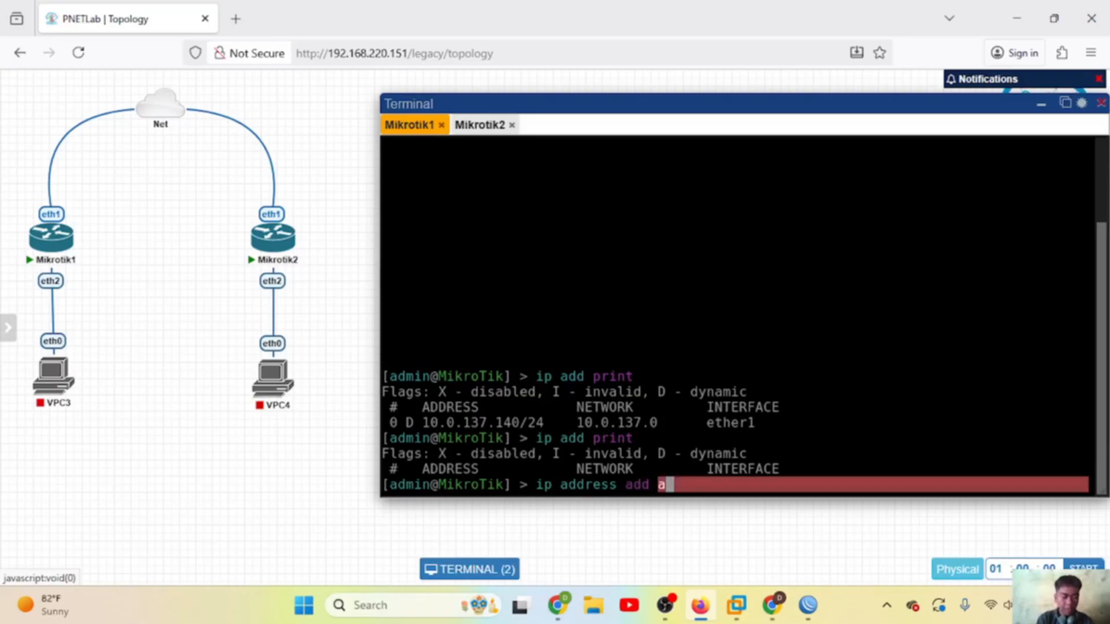
pyautogui.write('ddress=')
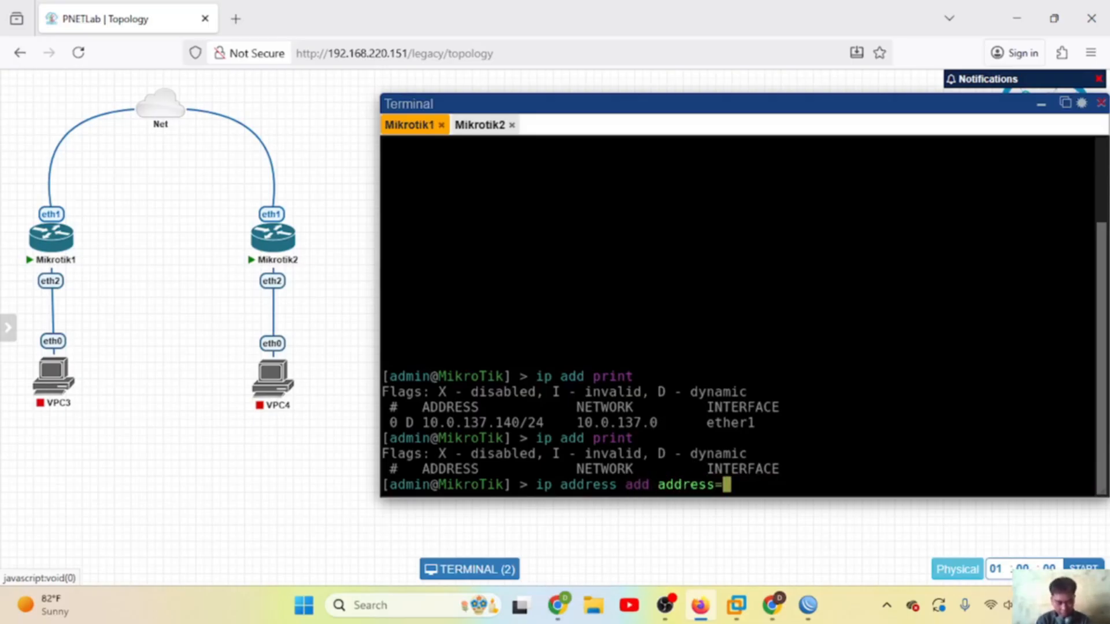
pyautogui.write('10.0.13')
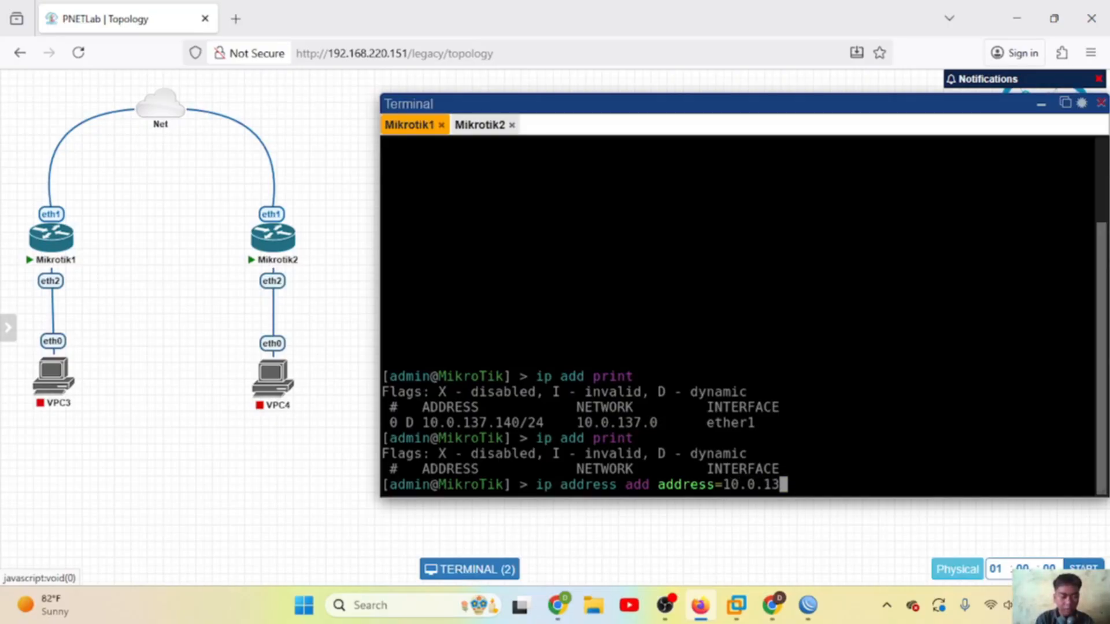
pyautogui.write('7.')
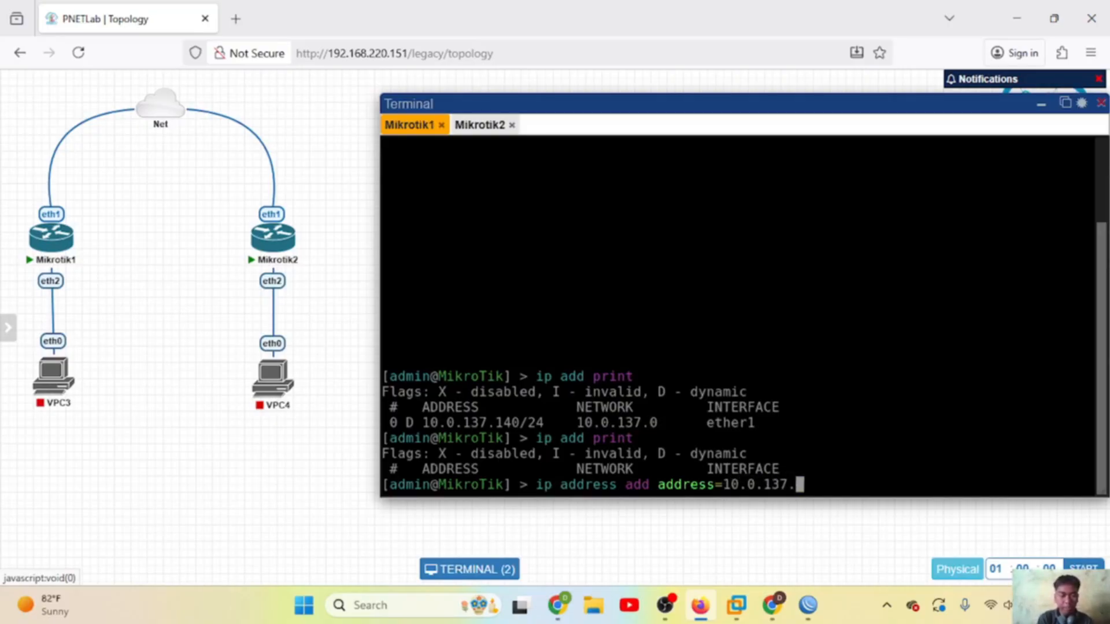
pyautogui.write('161')
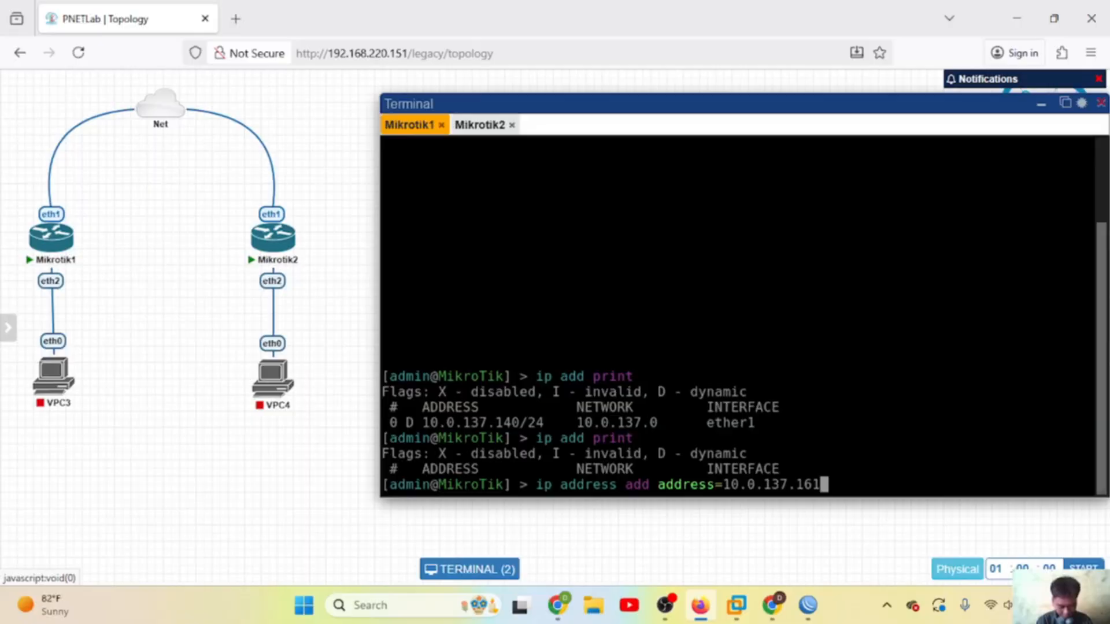
pyautogui.write('/24')
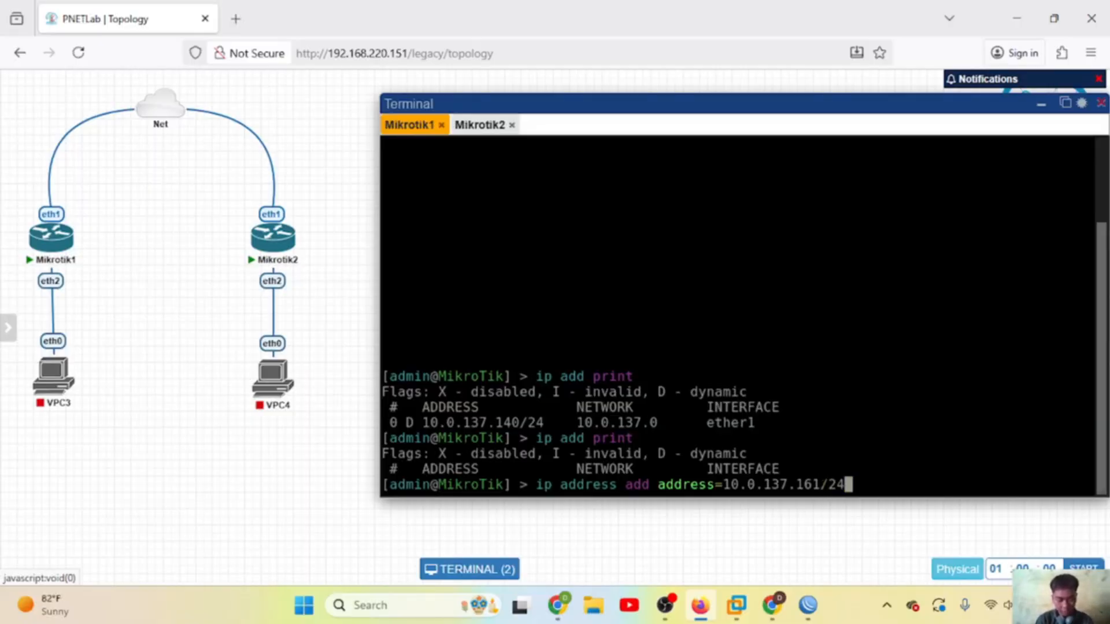
pyautogui.write(' inter')
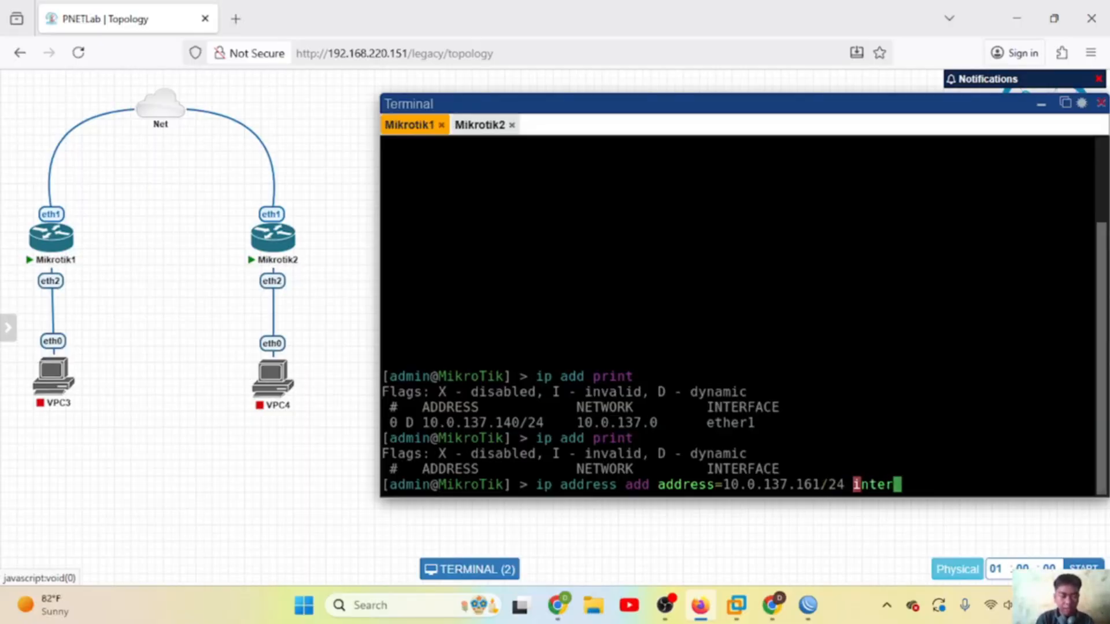
pyautogui.write('face=')
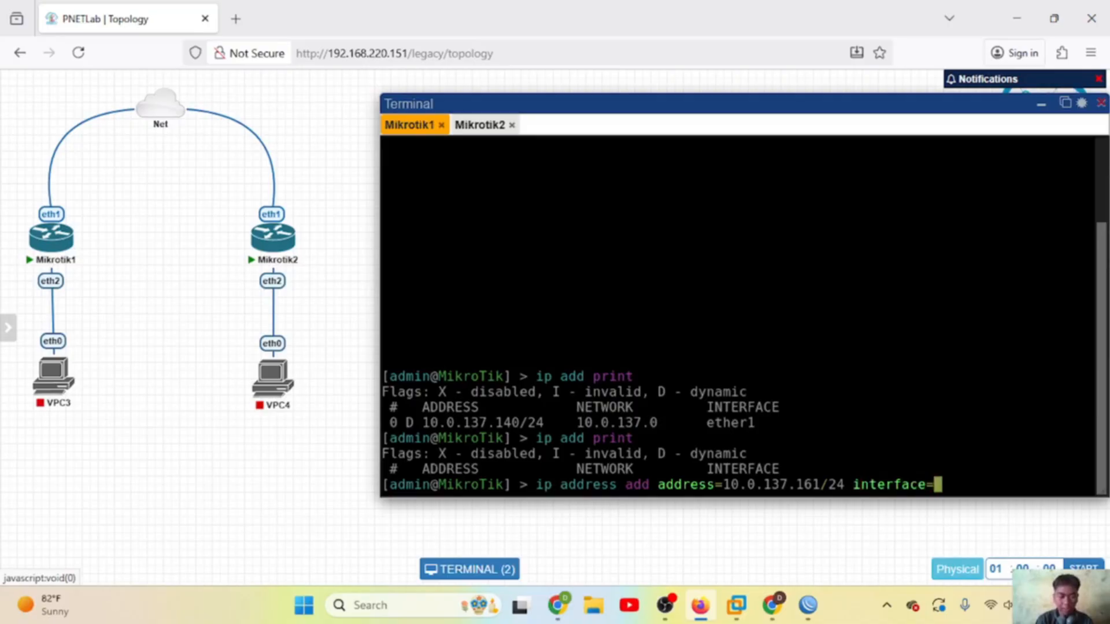
pyautogui.write('ether1')
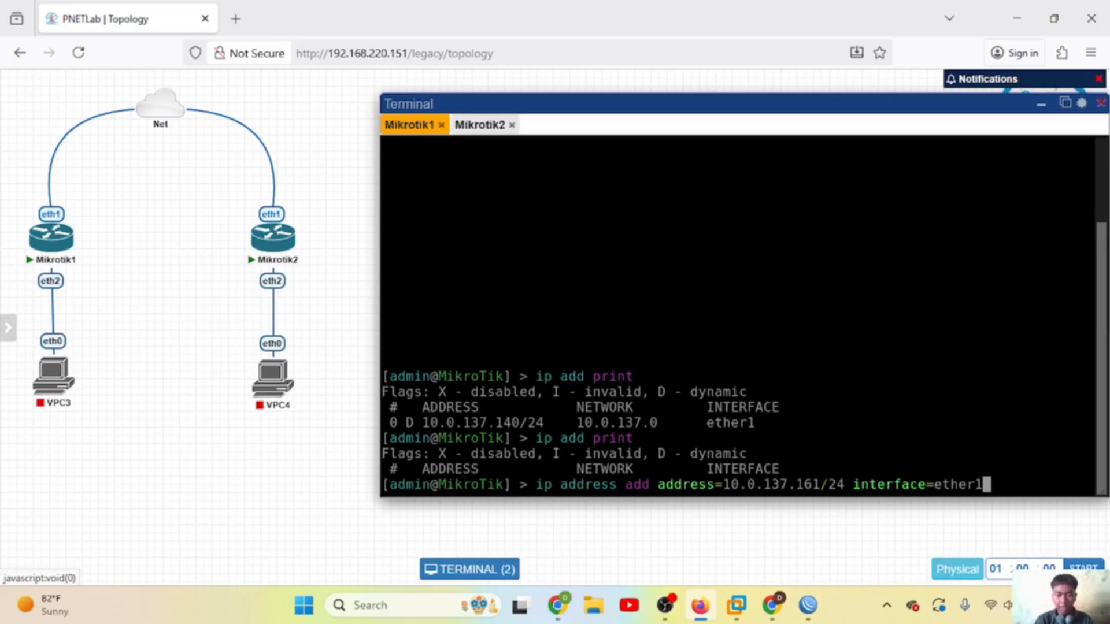
pyautogui.press('Return')
pyautogui.press('Up')
pyautogui.press('Up')
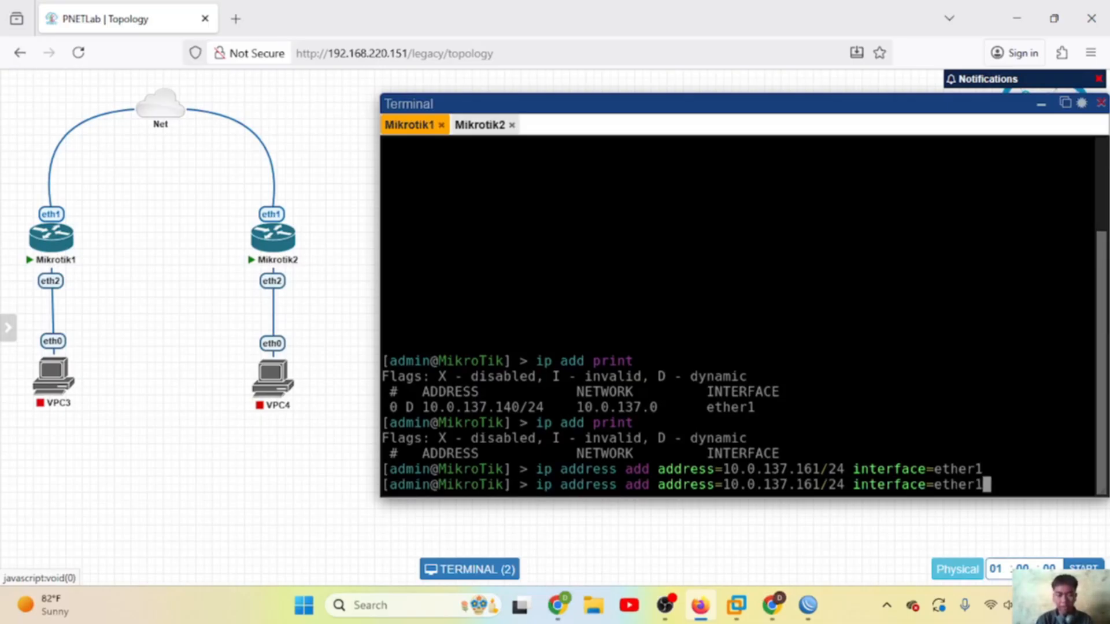
pyautogui.press('Return')
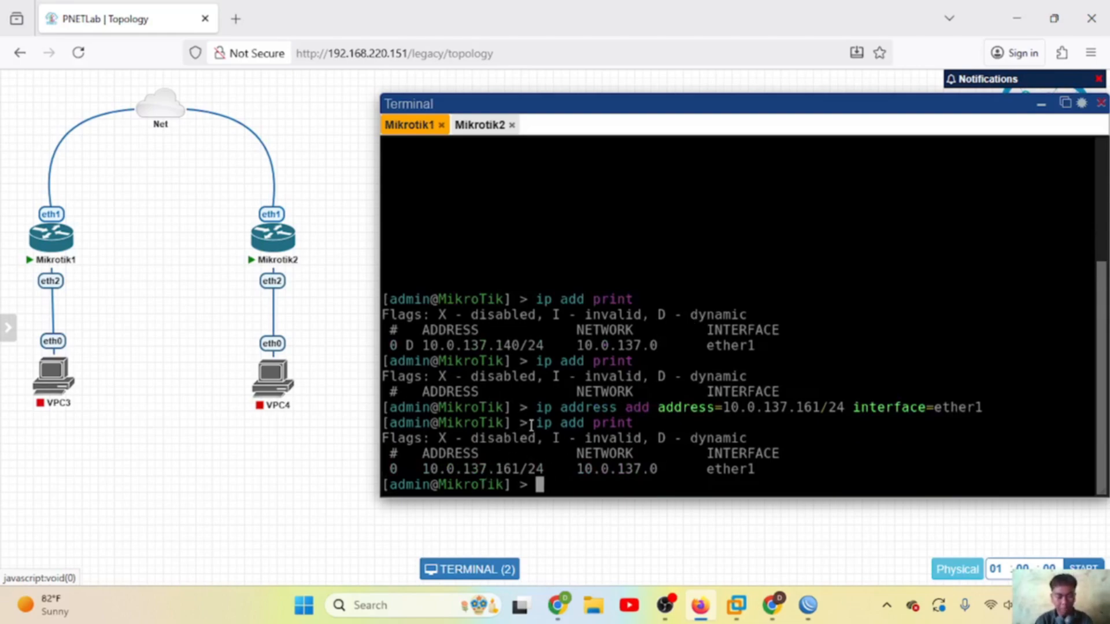
# Step: Enter the ip route context and type 'ip route add gateway=10.0.137.1'
pyautogui.write('ip route')
pyautogui.press('Return')
pyautogui.write('/')
pyautogui.press('Return')
pyautogui.write('ip route add gateway')
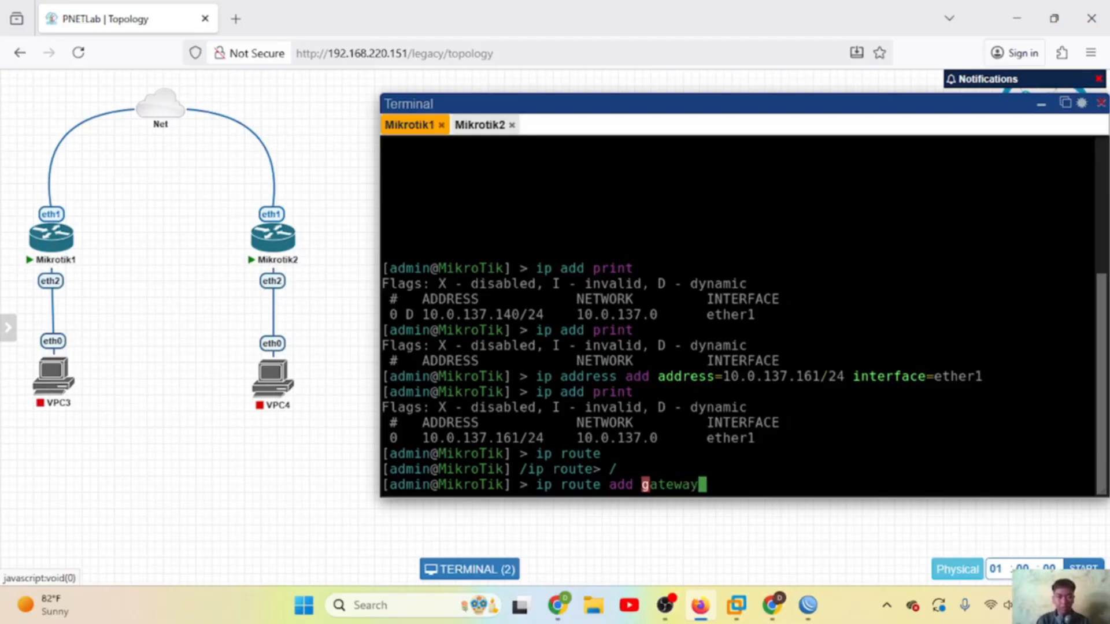
pyautogui.write('=')
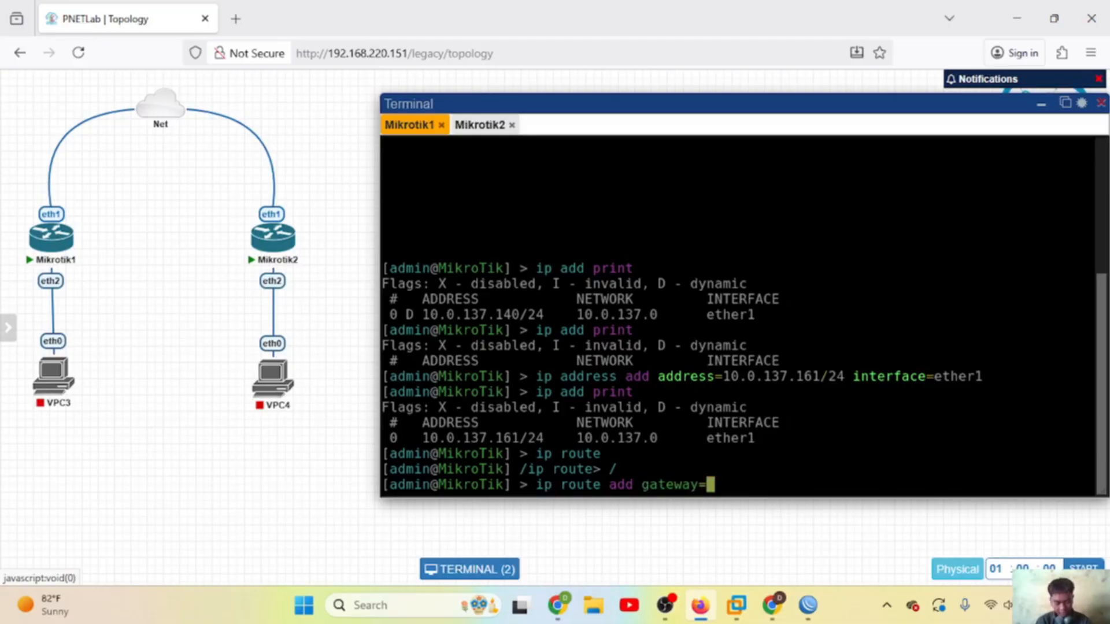
pyautogui.write('10.')
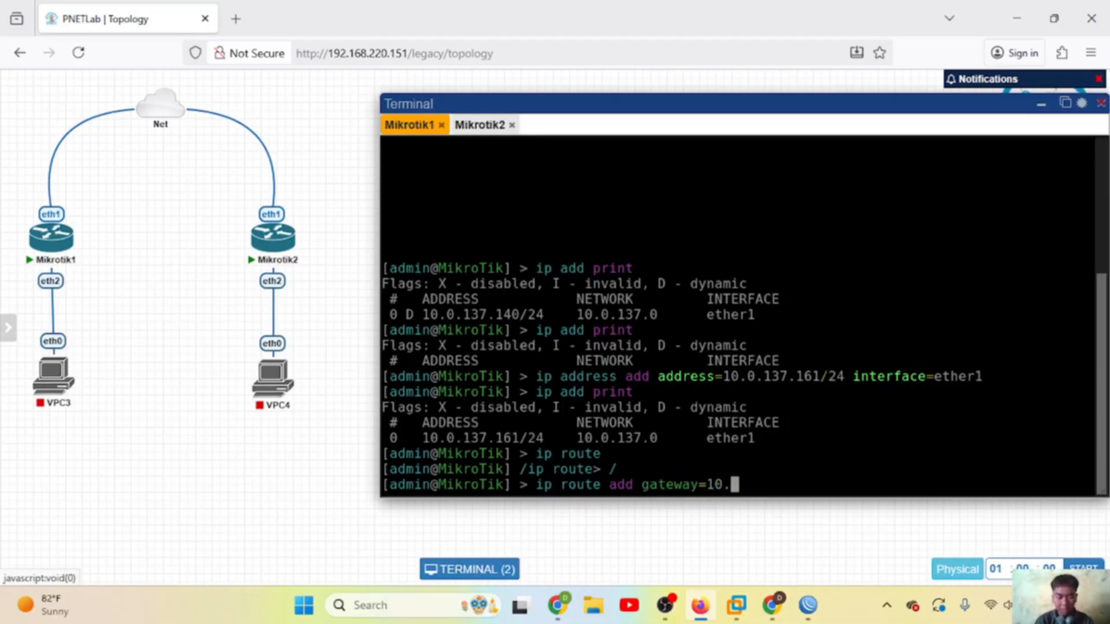
pyautogui.write('0.')
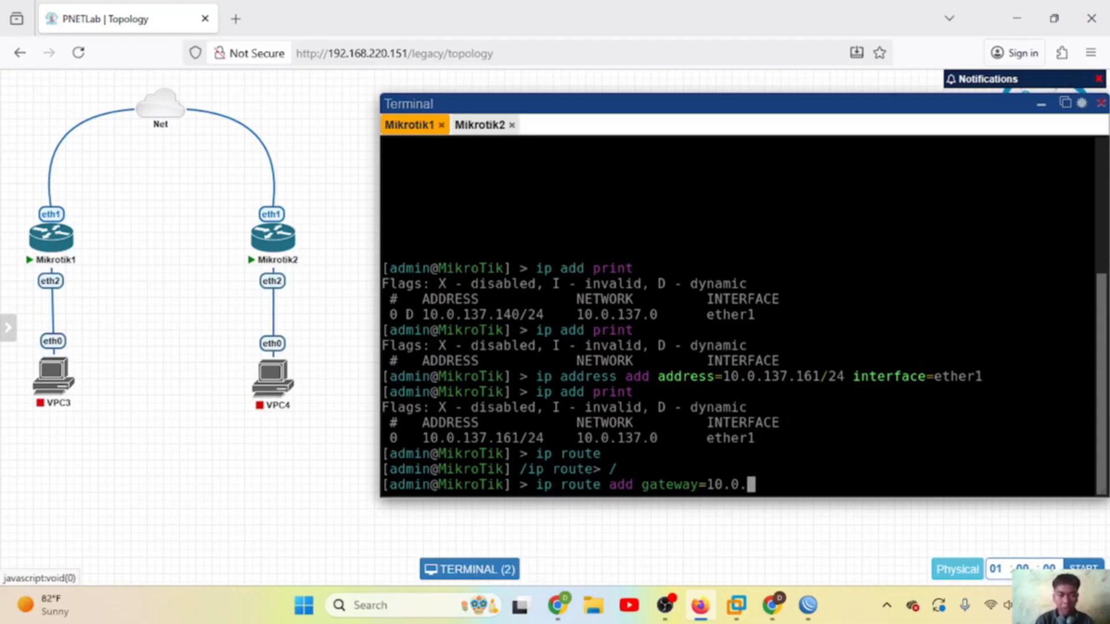
pyautogui.write('137.1')
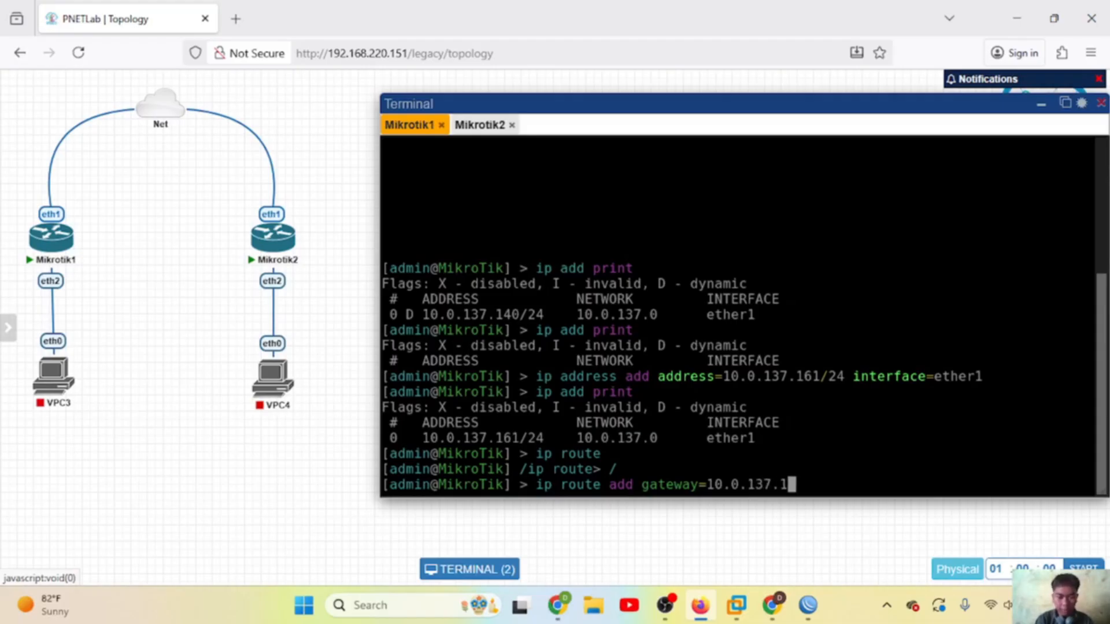
# Step: Submit the 10.0.137.1 gateway route on Mikrotik1 and run 'ip dns set servers=8.8.8.8'
pyautogui.press('Return')
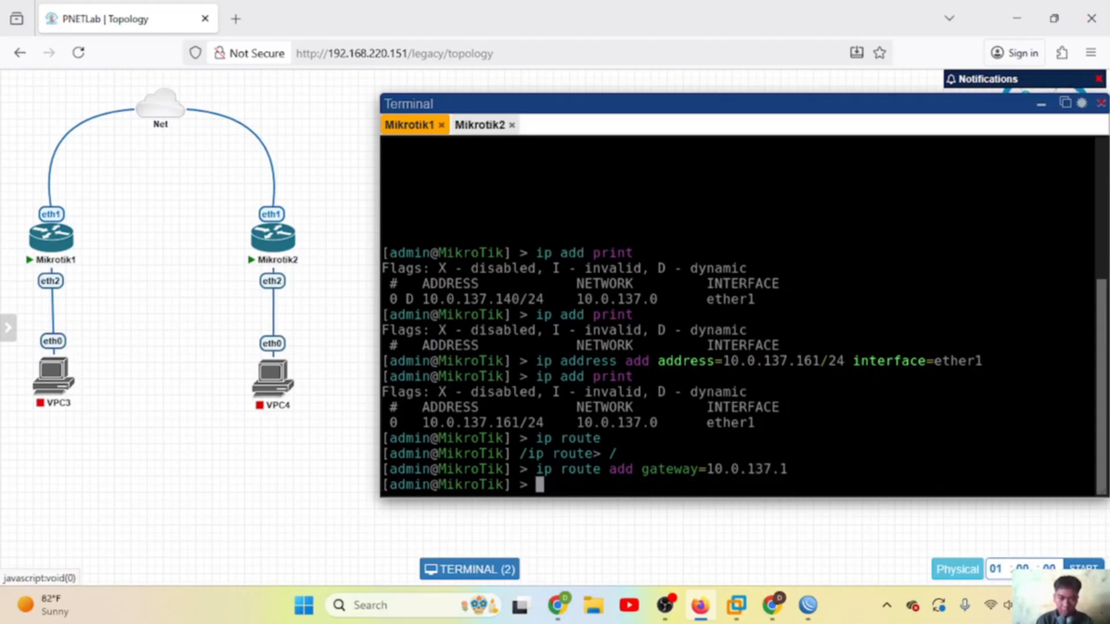
pyautogui.write('ip dns ')
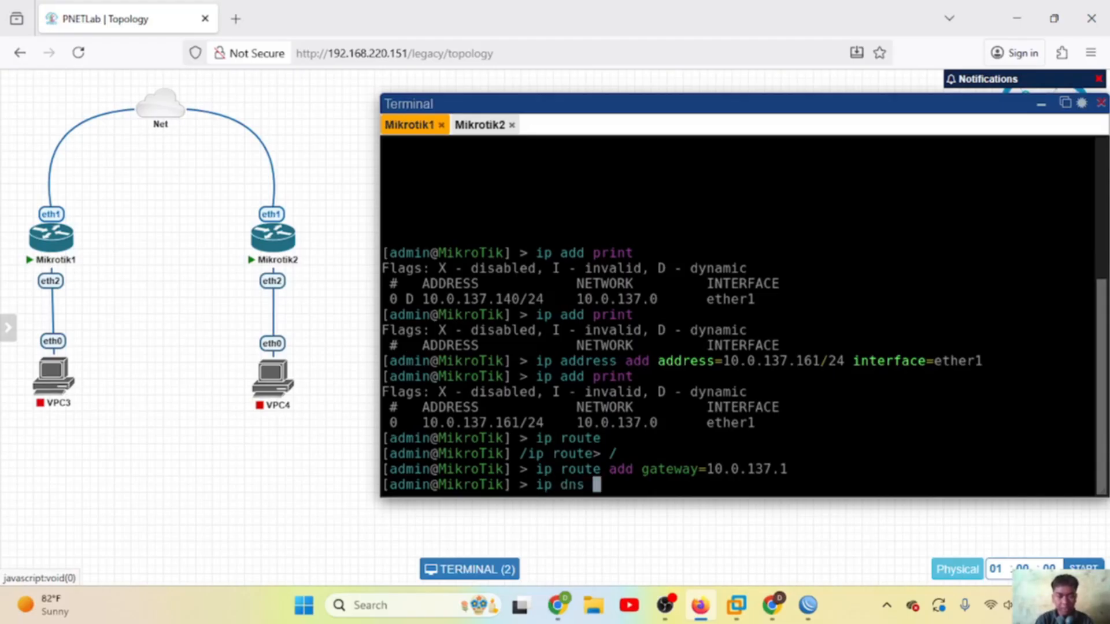
pyautogui.write('set serve')
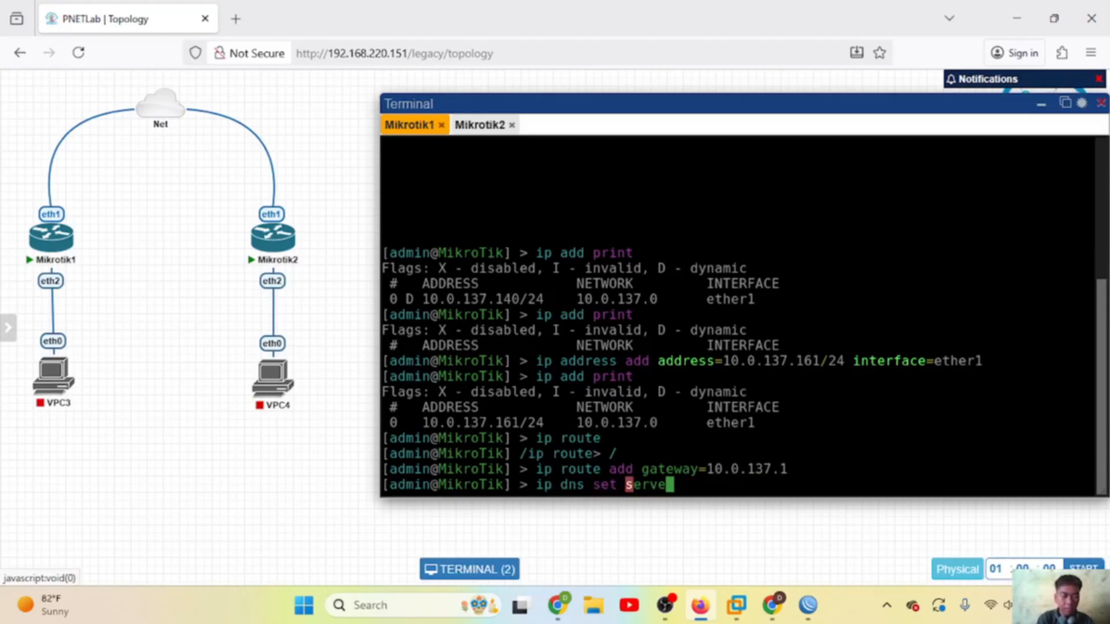
pyautogui.write('rs=')
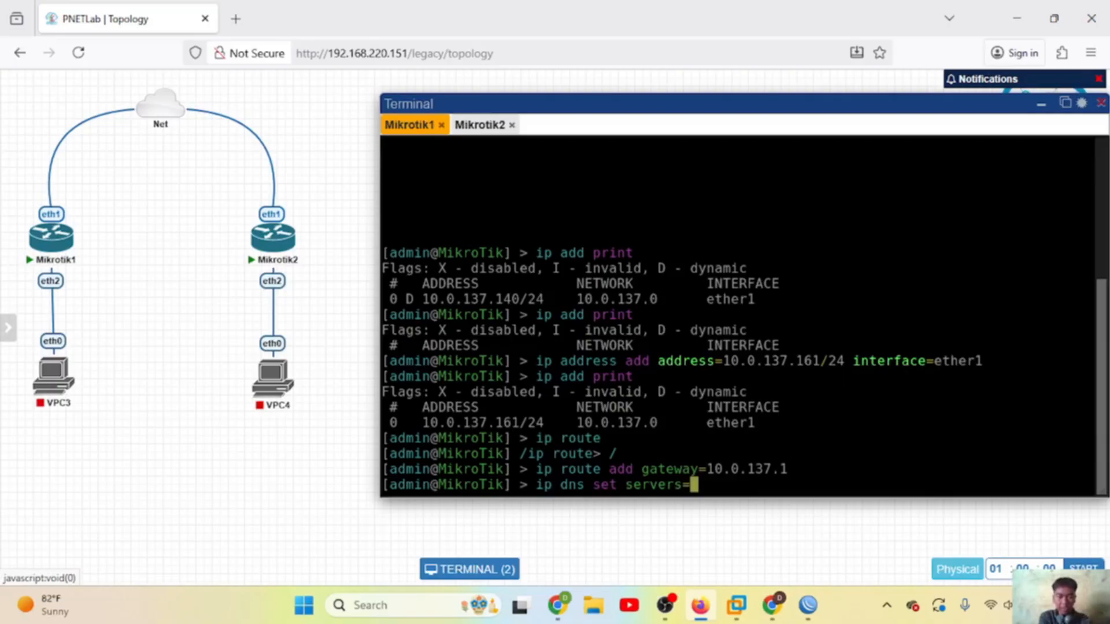
pyautogui.write('8.8.8.8')
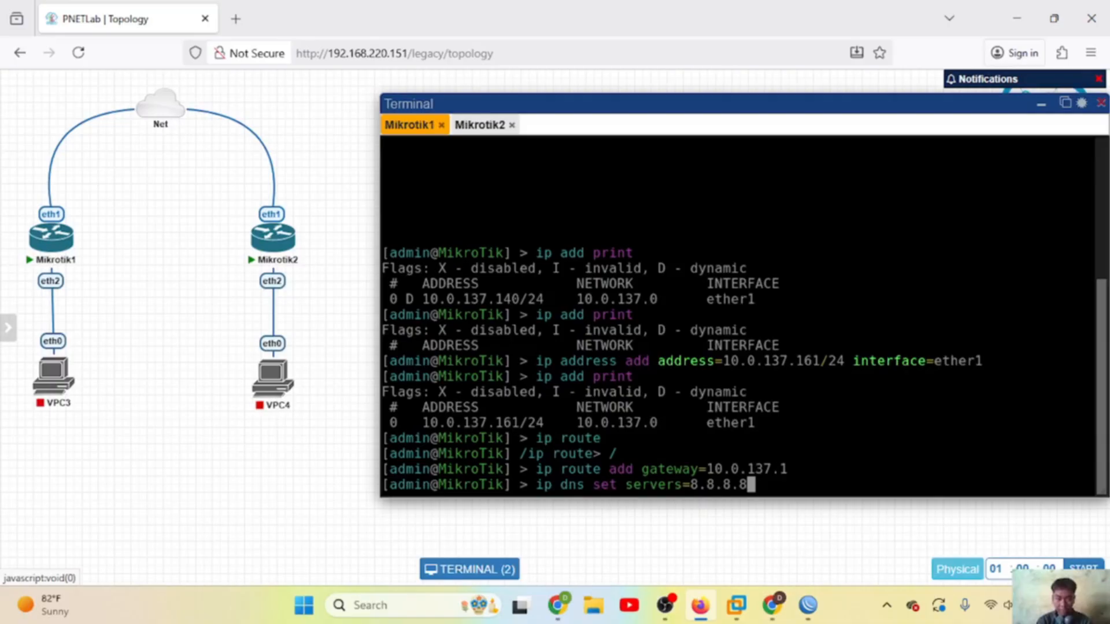
pyautogui.press('Return')
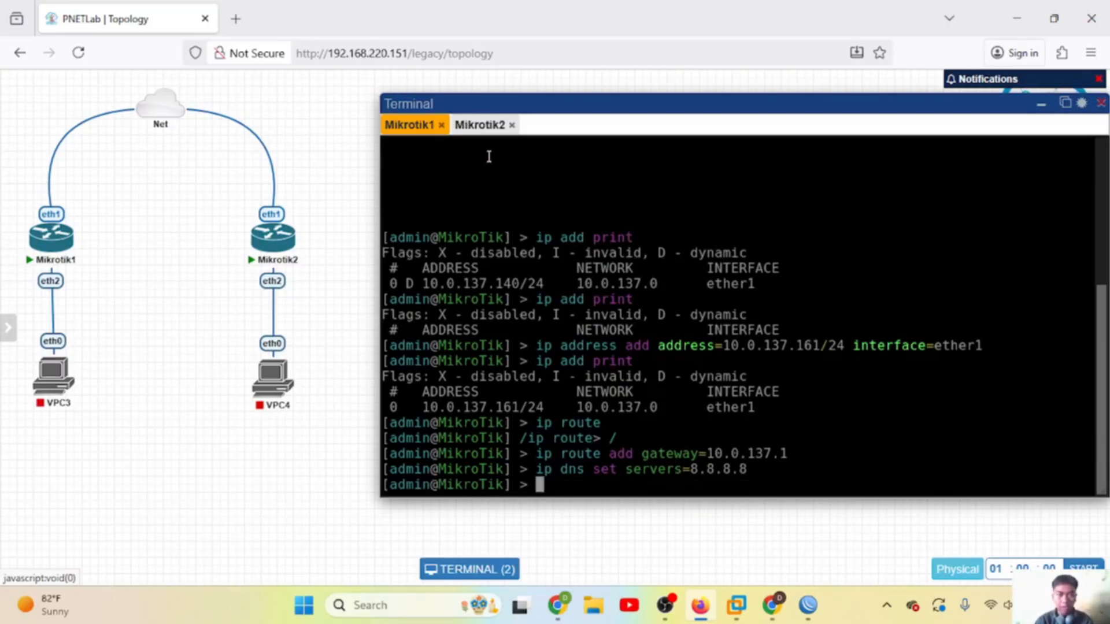
# Step: Check Mikrotik2's 10.0.137.70/24 address in WinBox's IP address list
pyautogui.click(478, 127)
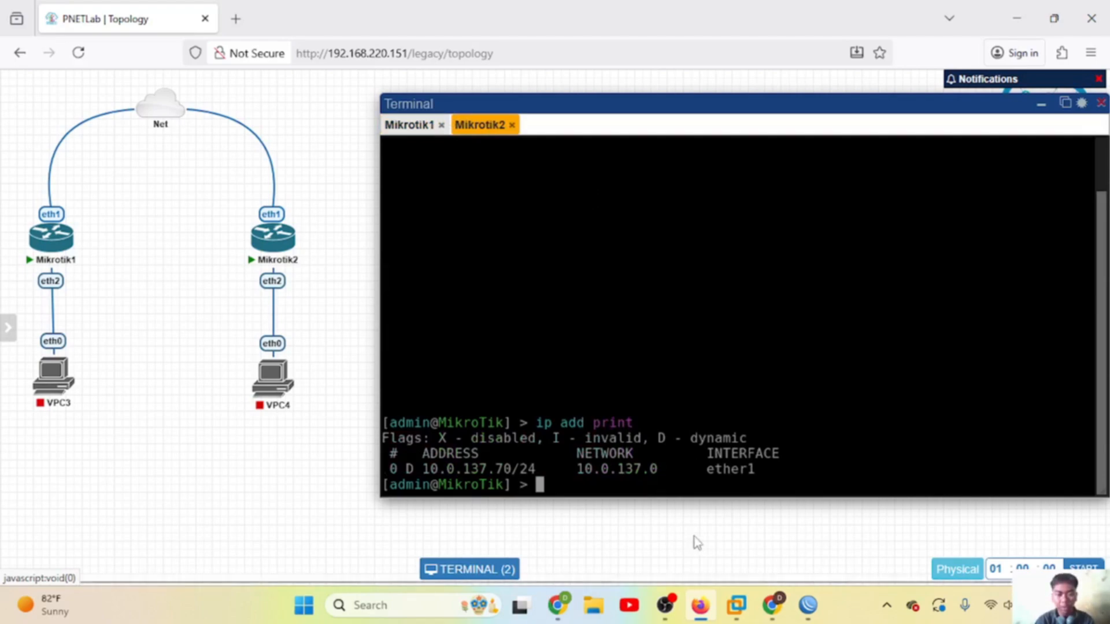
pyautogui.click(809, 617)
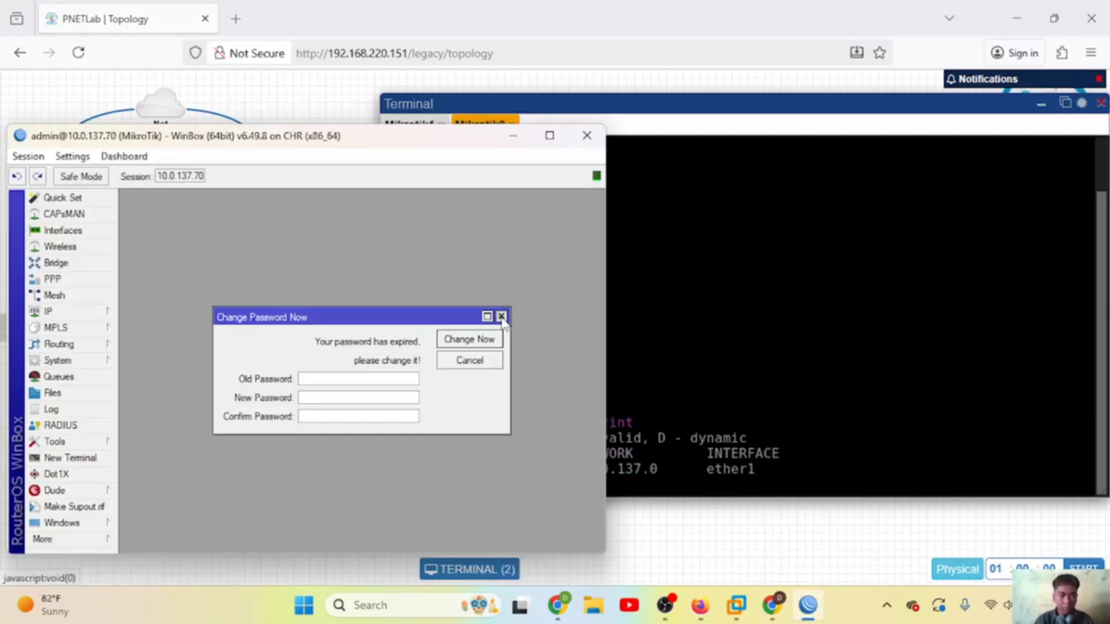
pyautogui.press('Escape')
pyautogui.click(99, 311)
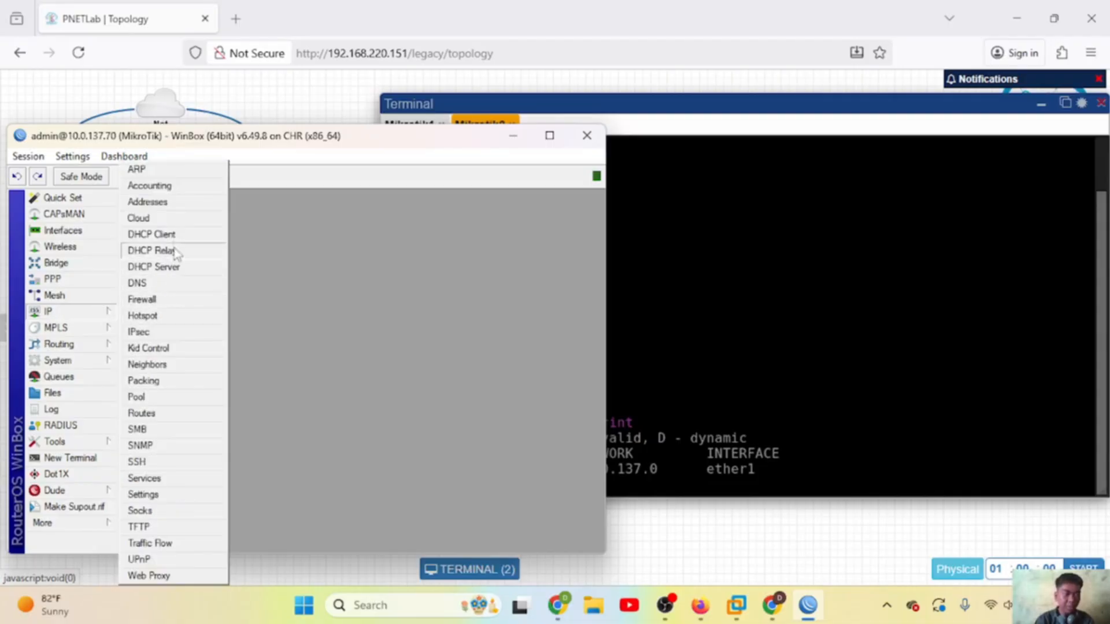
pyautogui.click(144, 201)
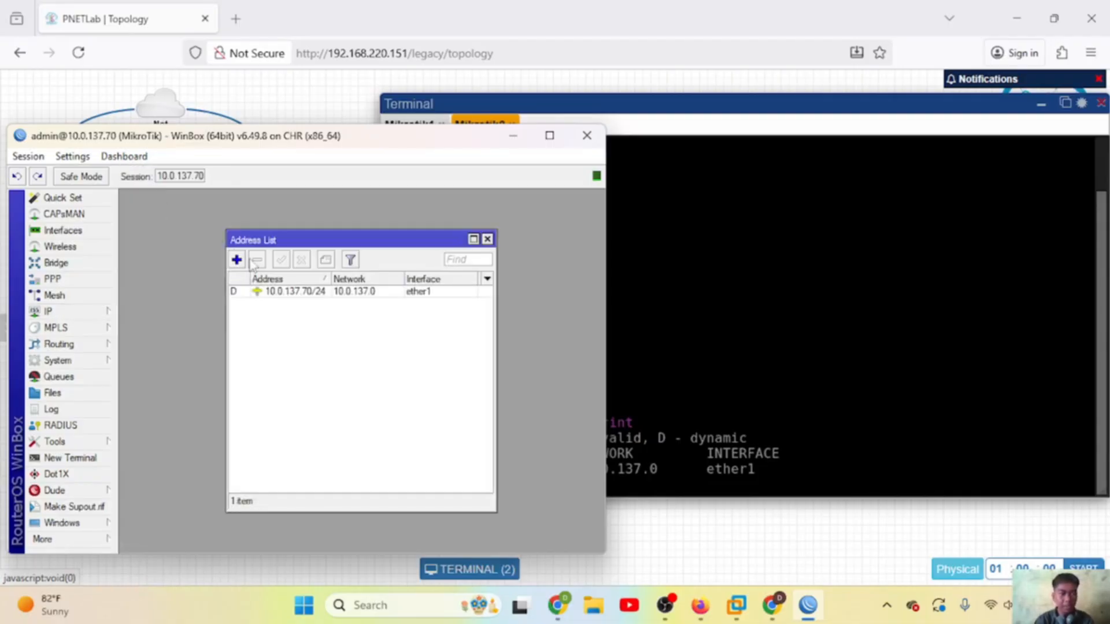
pyautogui.click(270, 294)
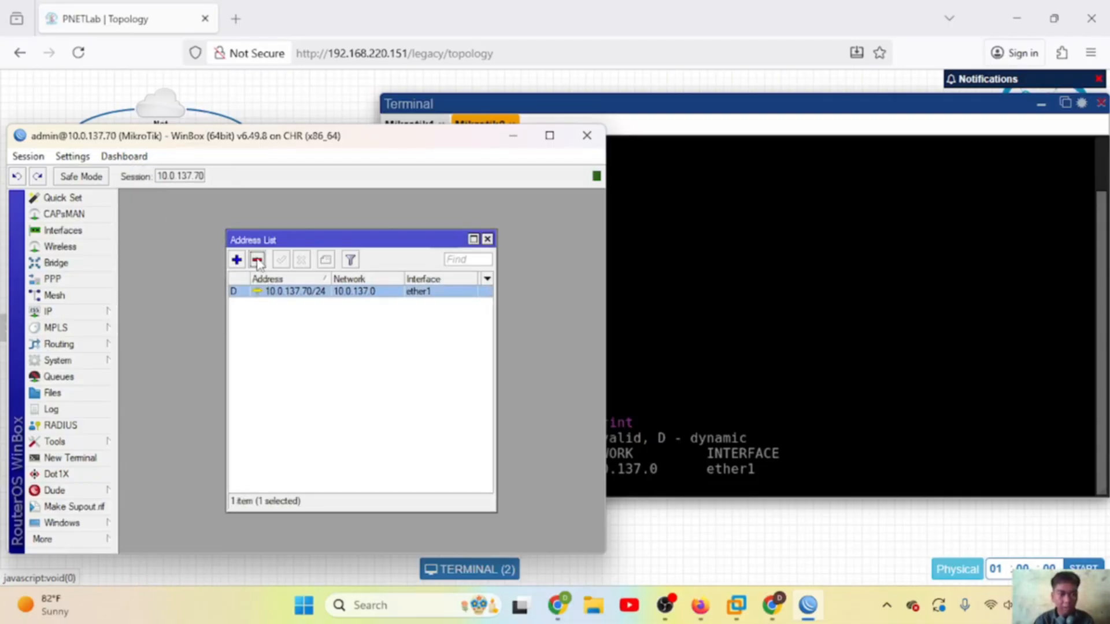
pyautogui.hotkey('alt', 'Tab')
# Step: On Mikrotik2, list addresses and add 10.0.137.162 on ether1
pyautogui.press('Up')
pyautogui.press('Return')
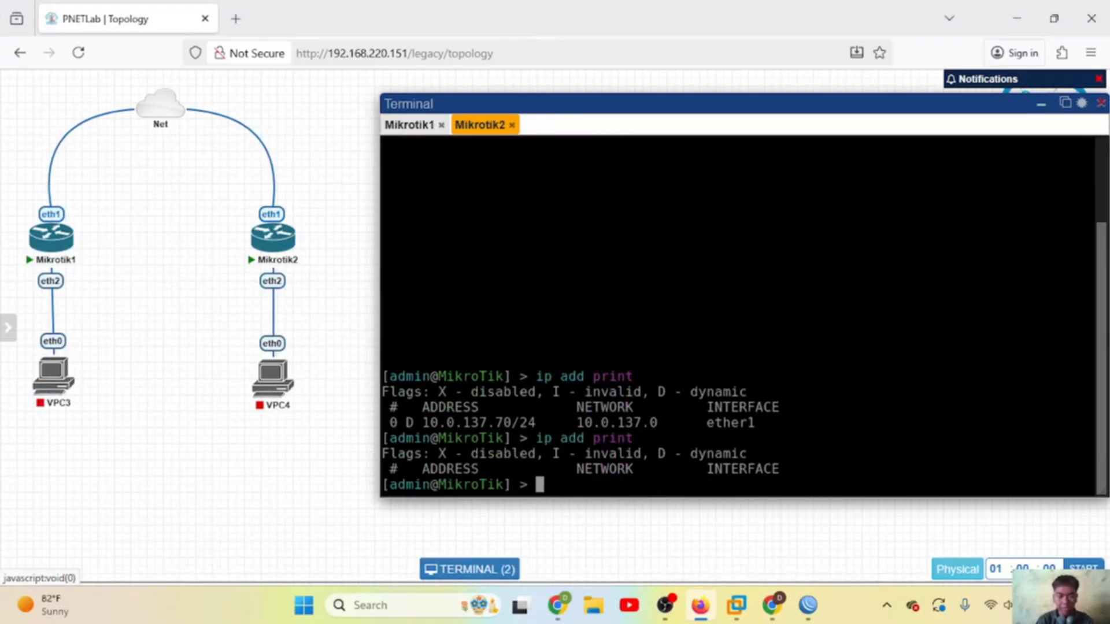
pyautogui.write('ip addre')
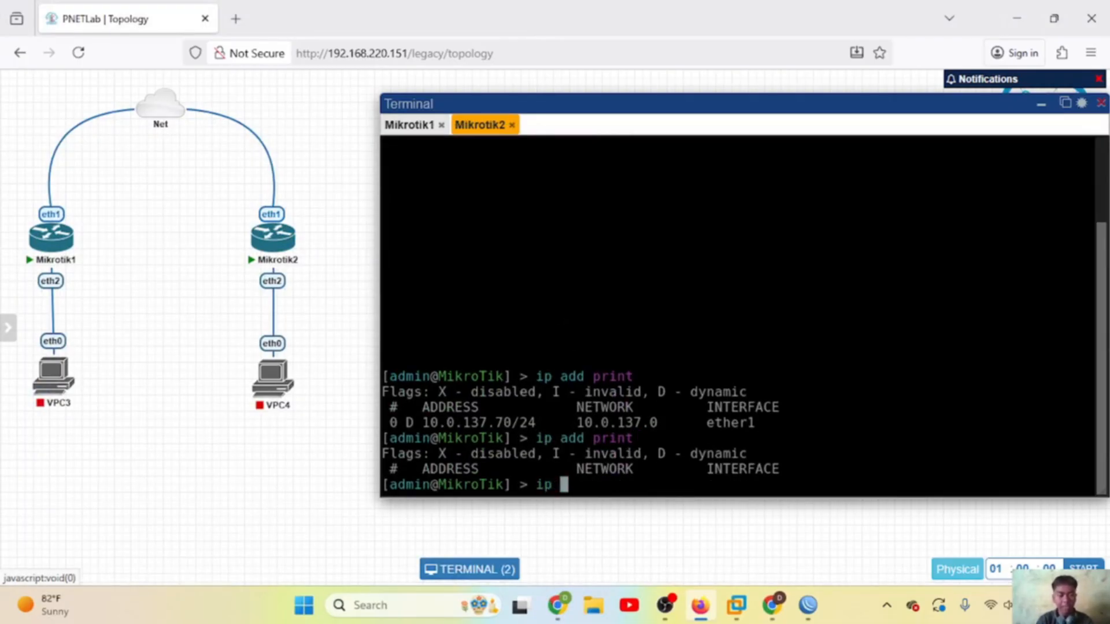
pyautogui.write('ss ')
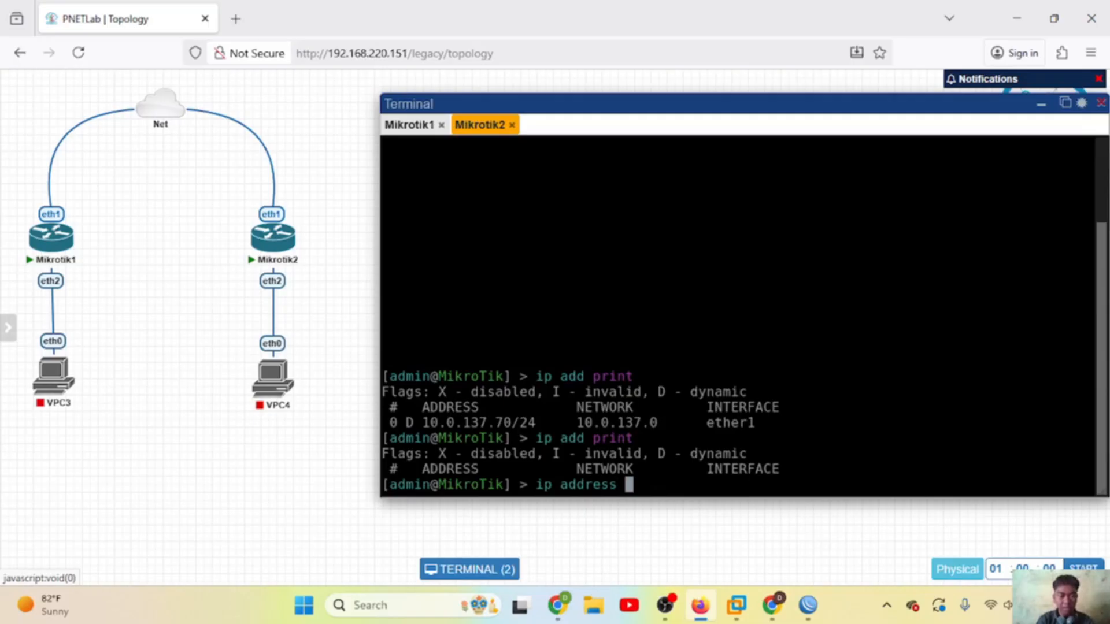
pyautogui.write('add address=')
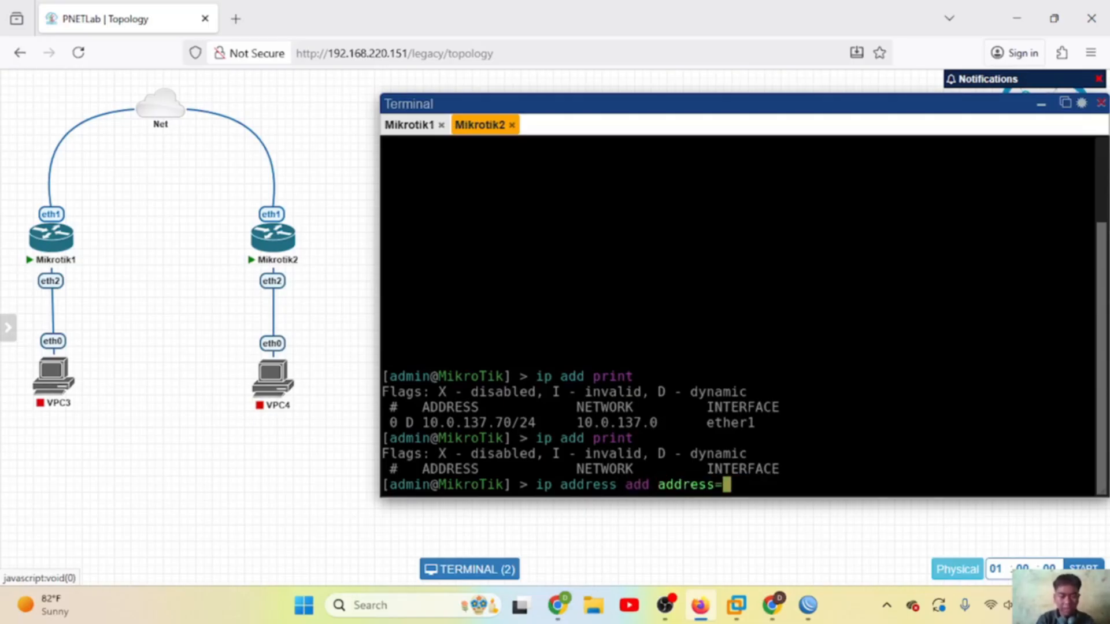
pyautogui.write('10.0.')
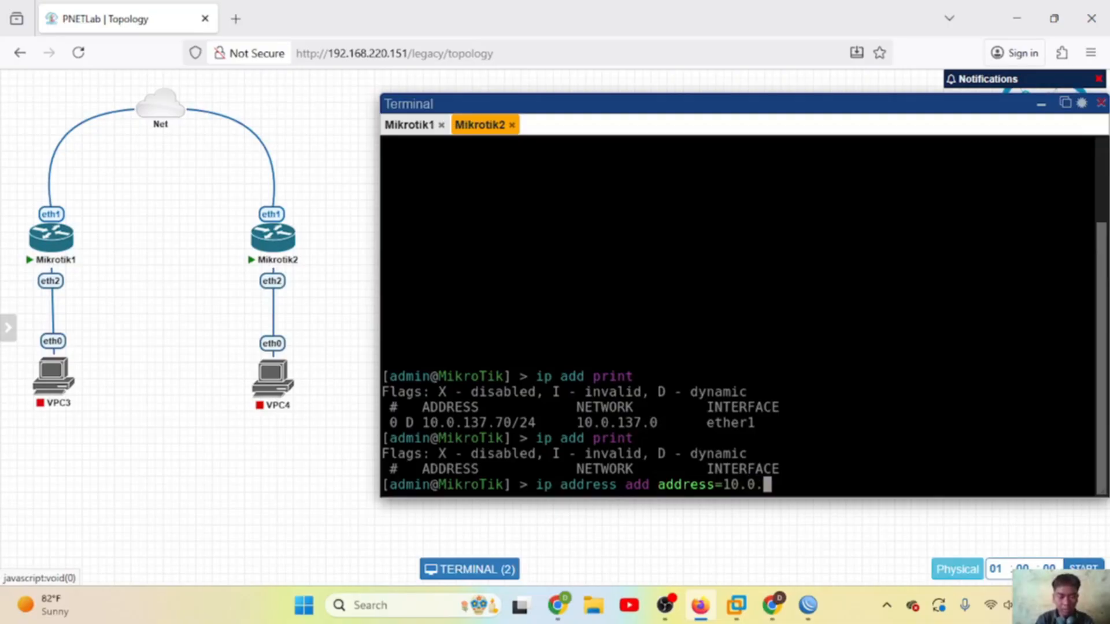
pyautogui.write('137.162')
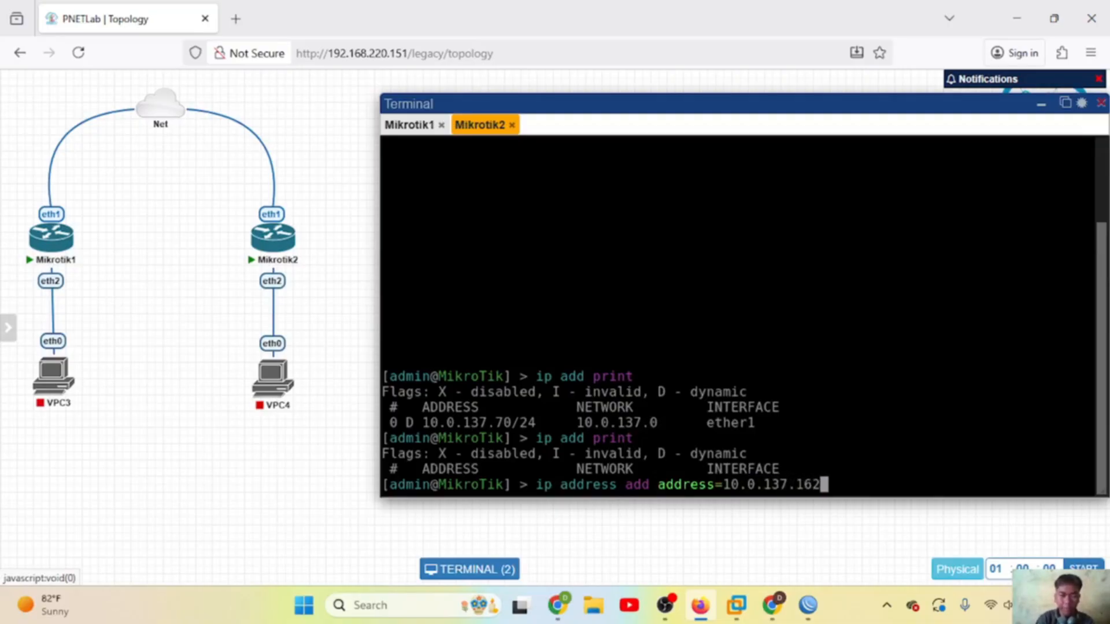
pyautogui.write(' interfac')
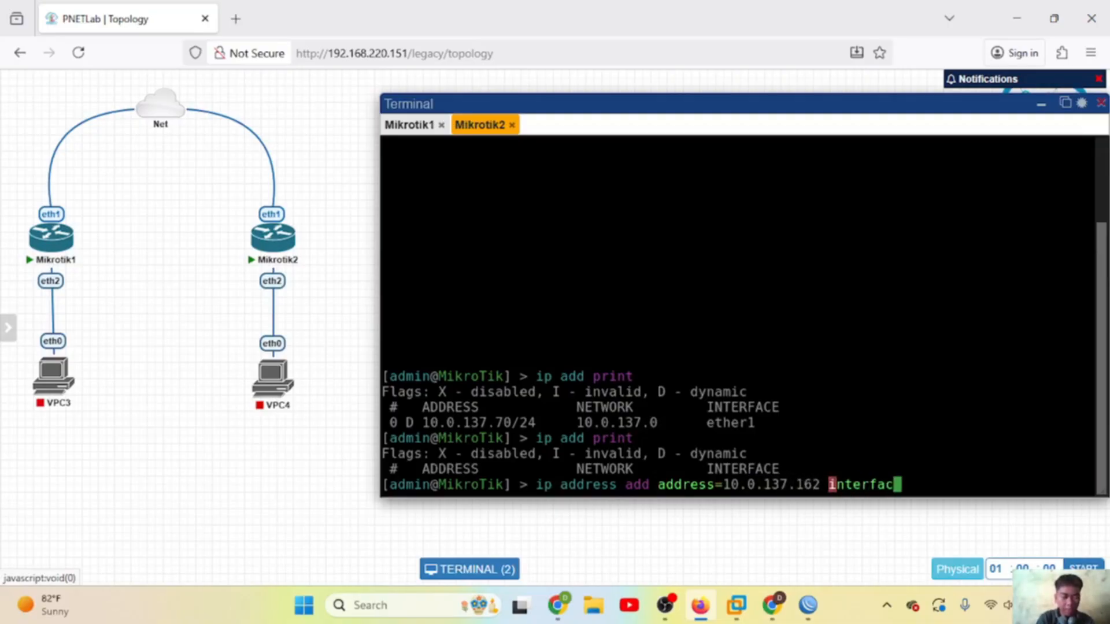
pyautogui.write('e=ether1')
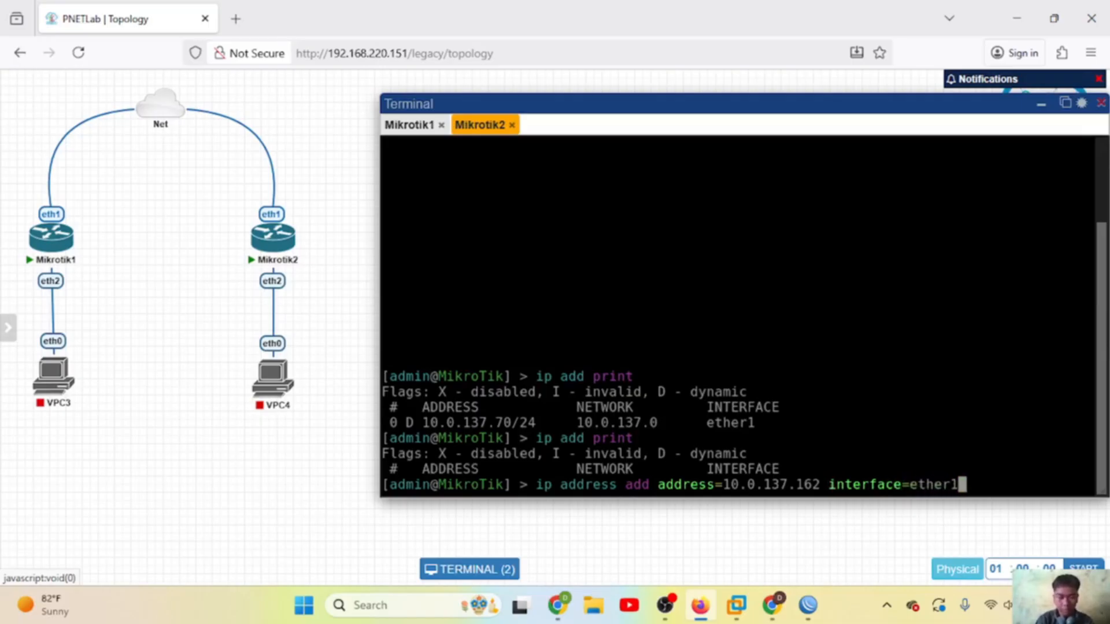
pyautogui.press('Return')
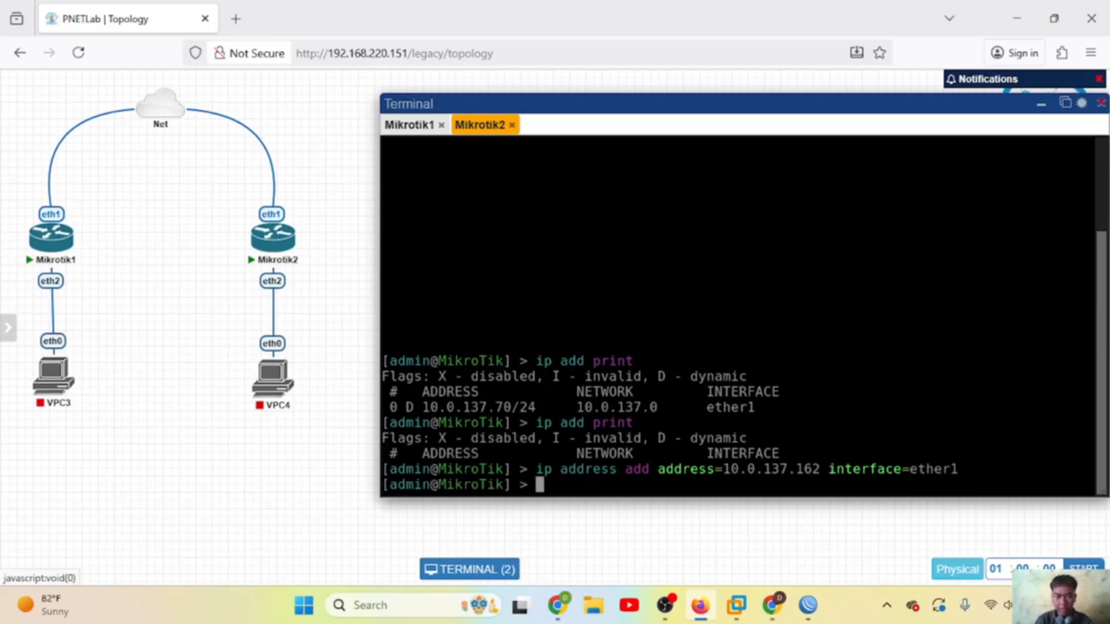
# Step: Add Mikrotik2's gateway route 10.0.137.1 and DNS 8.8.8.8, then confirm 10.0.137.162 on ether1
pyautogui.write('ip route')
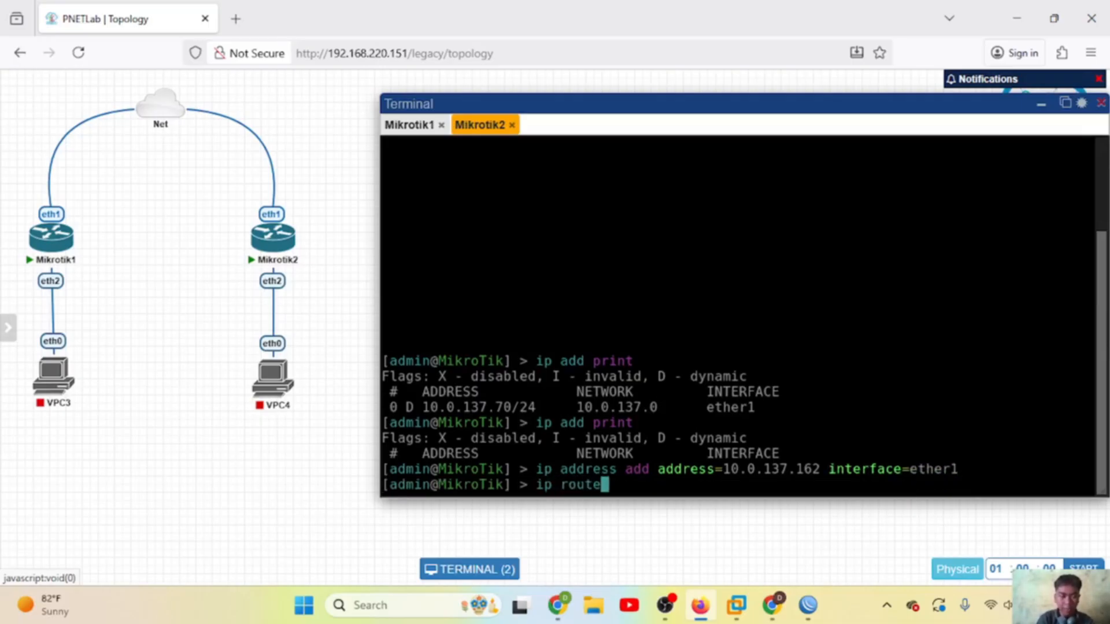
pyautogui.write(' add gatewya')
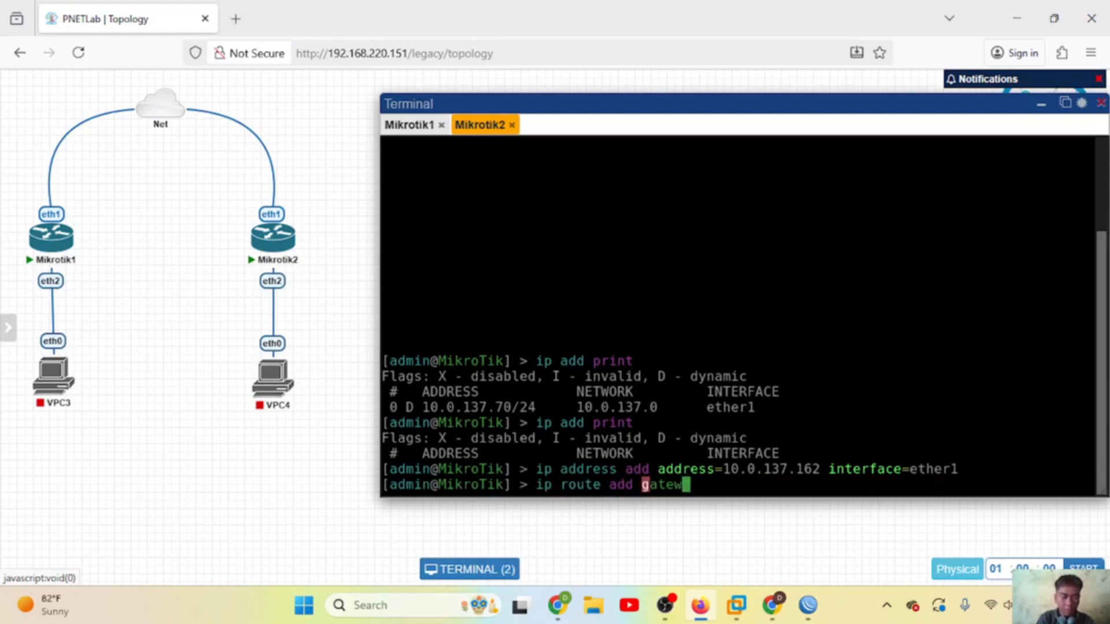
pyautogui.press('BackSpace')
pyautogui.press('BackSpace')
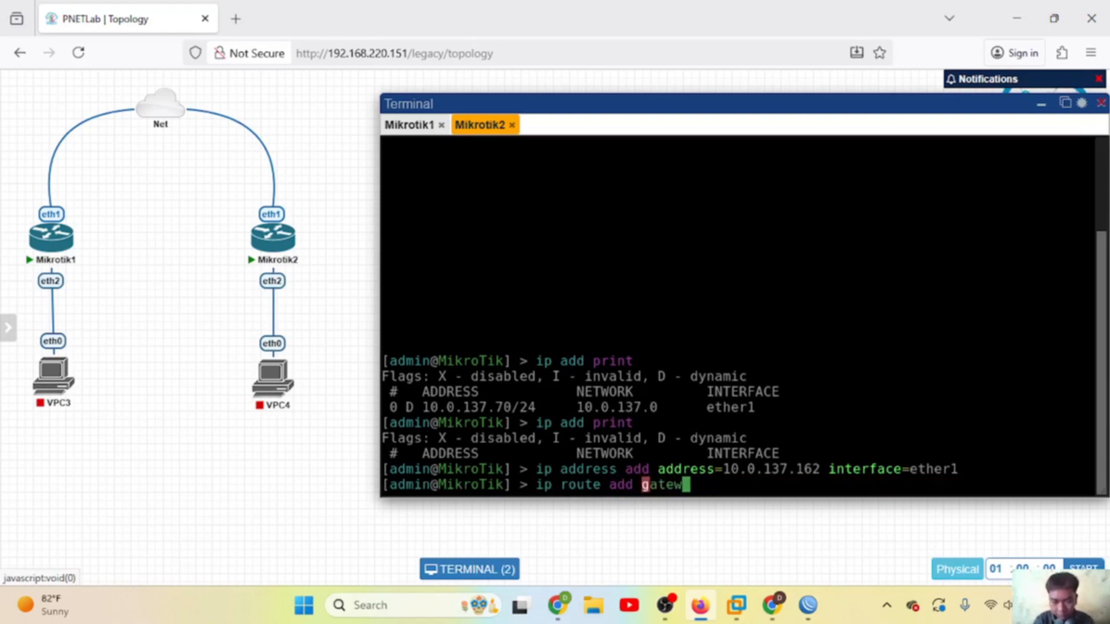
pyautogui.write('ay=')
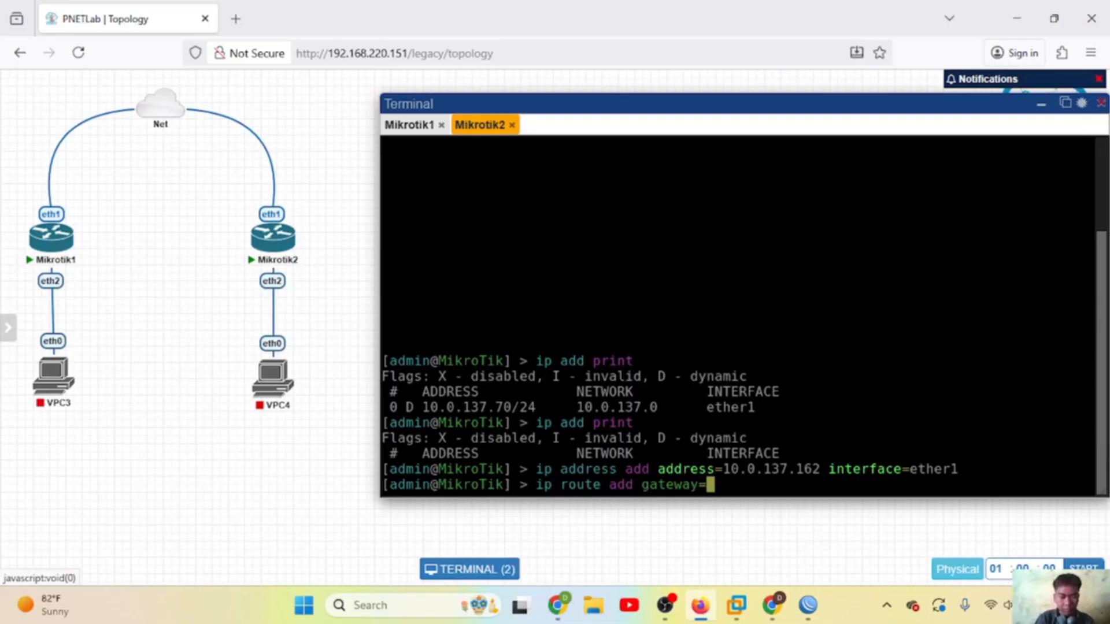
pyautogui.write('10.')
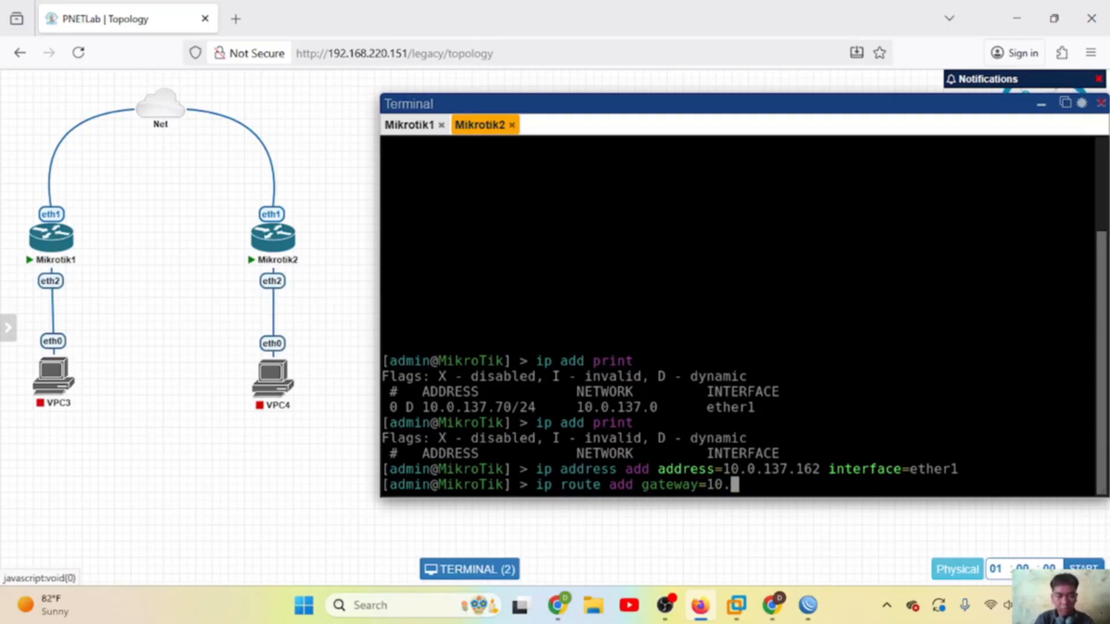
pyautogui.write('0.137.')
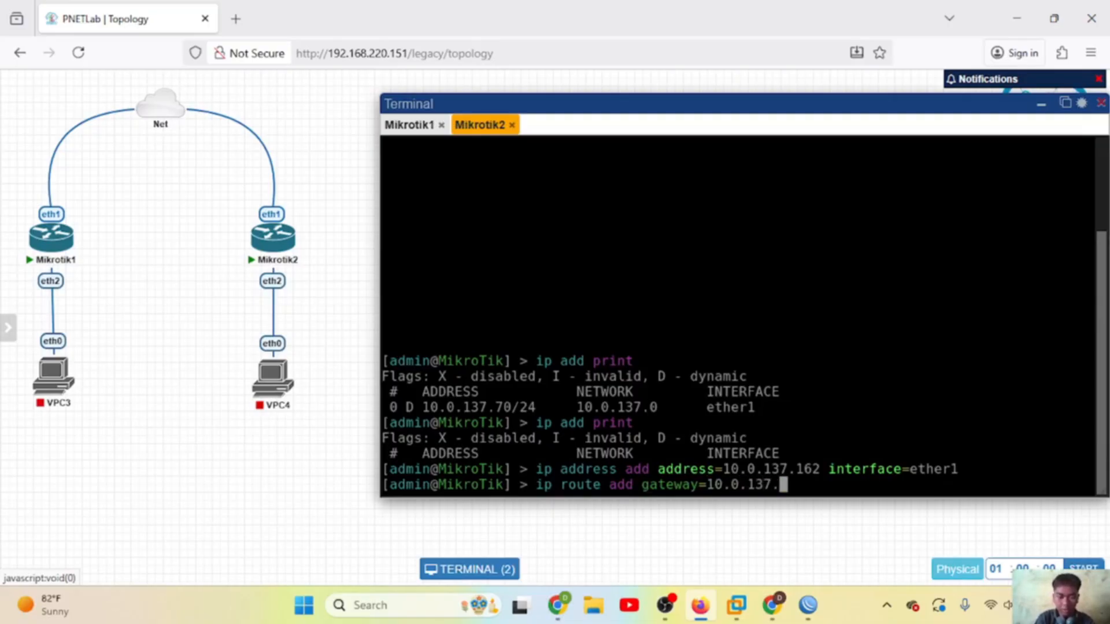
pyautogui.write('1')
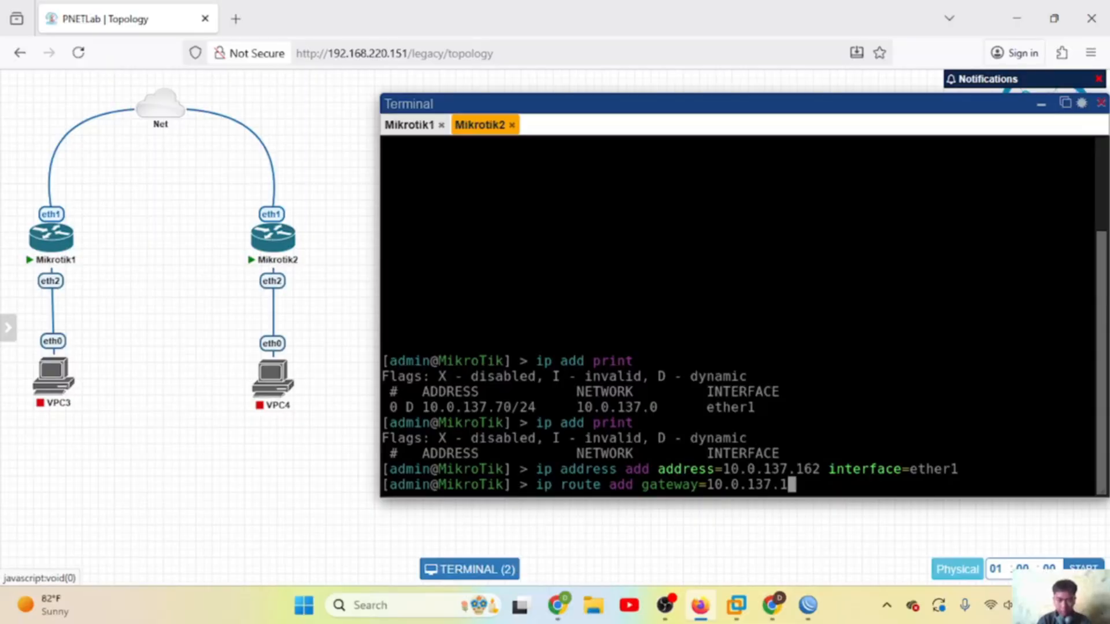
pyautogui.press('Return')
pyautogui.write('ip dns ')
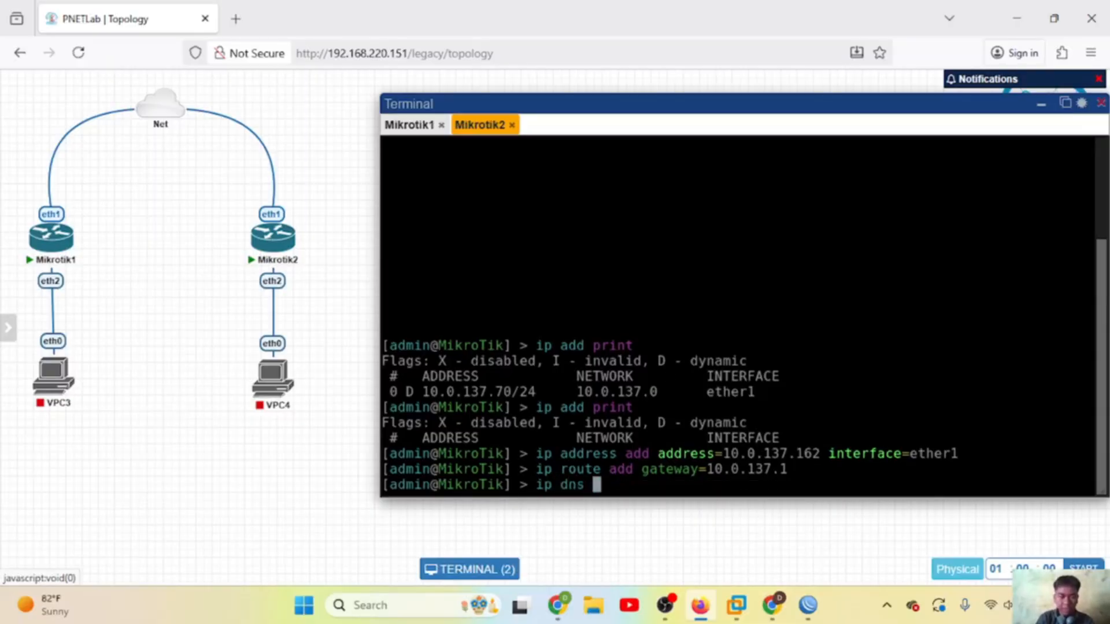
pyautogui.write('set ser')
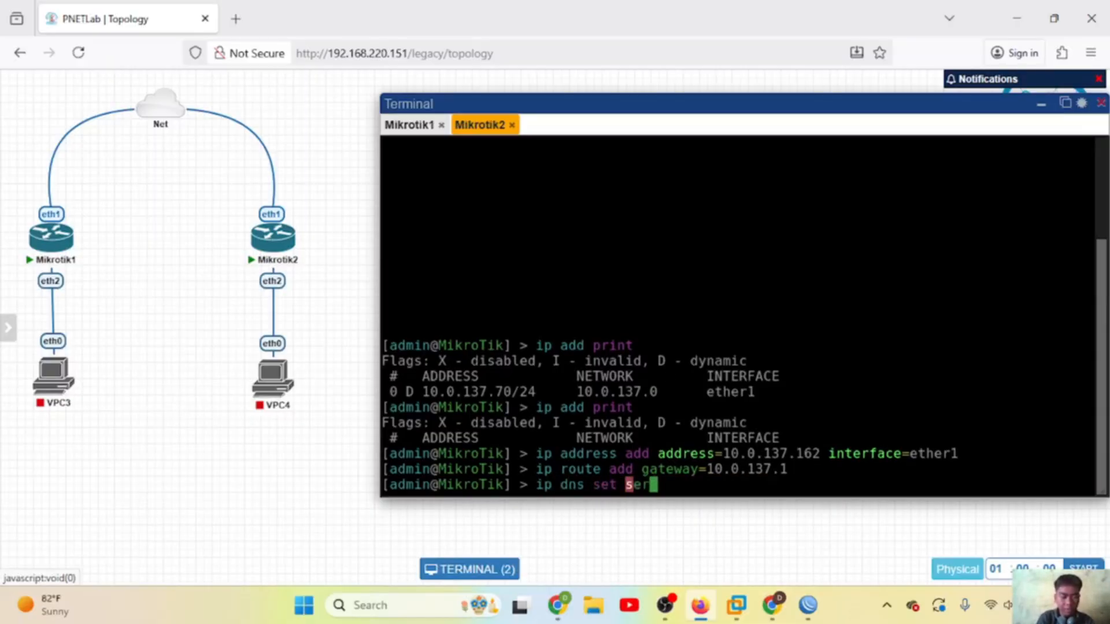
pyautogui.write('ver=')
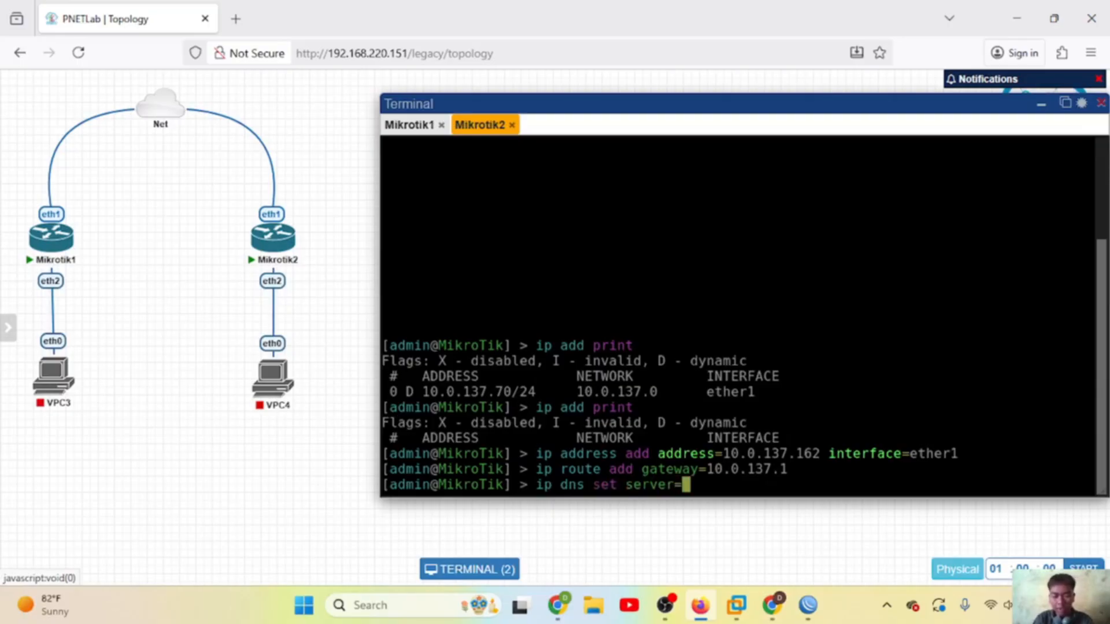
pyautogui.write('8.8.8.8')
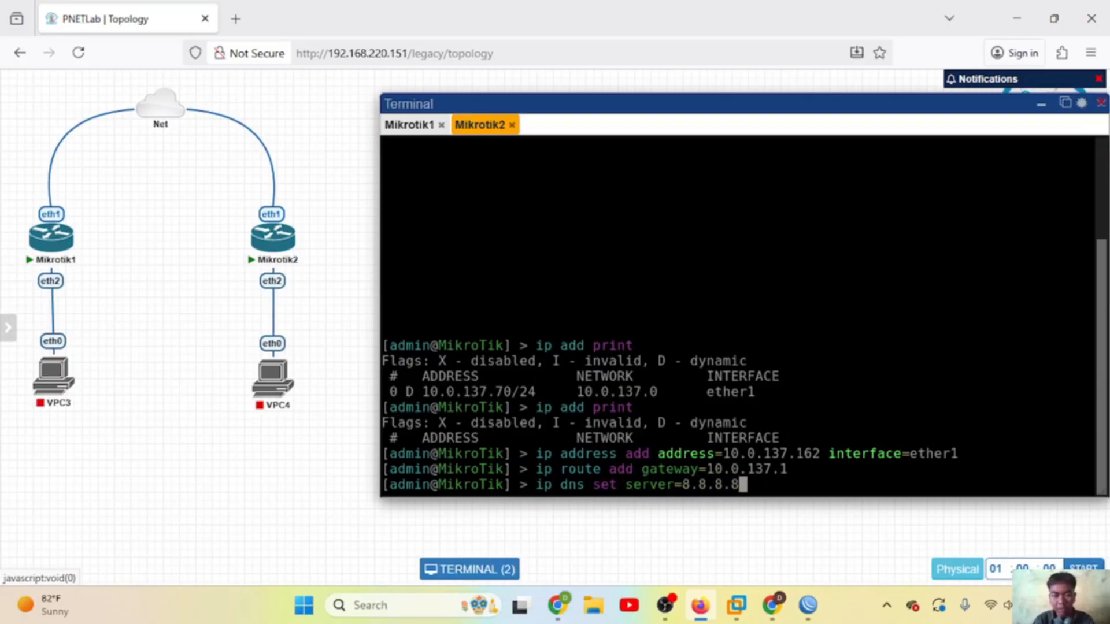
pyautogui.press('Return')
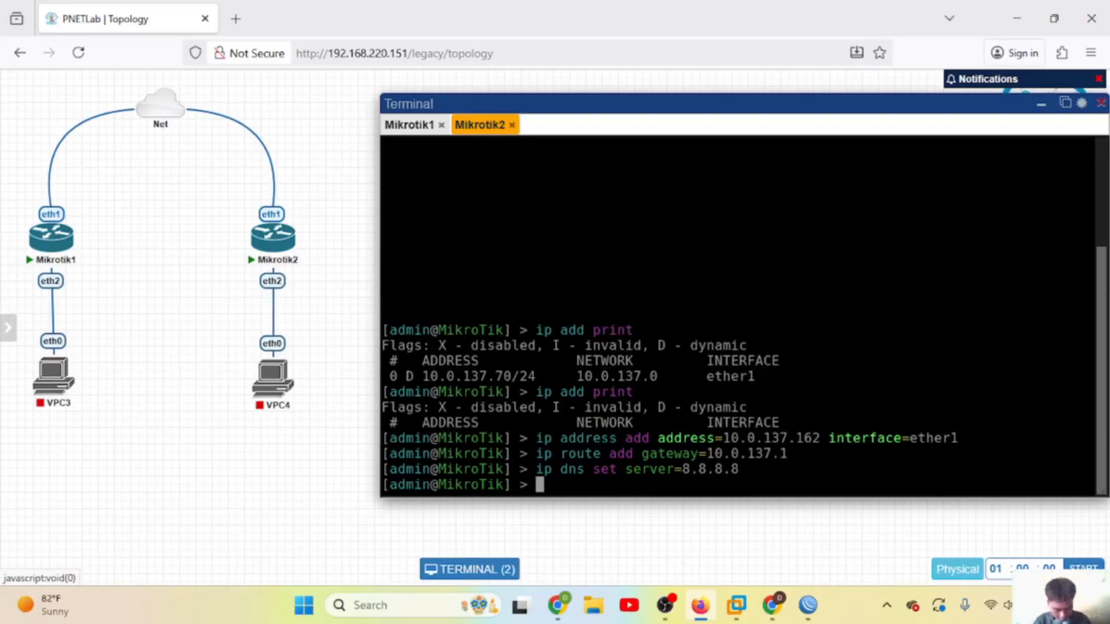
pyautogui.press('Up')
pyautogui.press('Up')
pyautogui.press('Up')
pyautogui.press('Up')
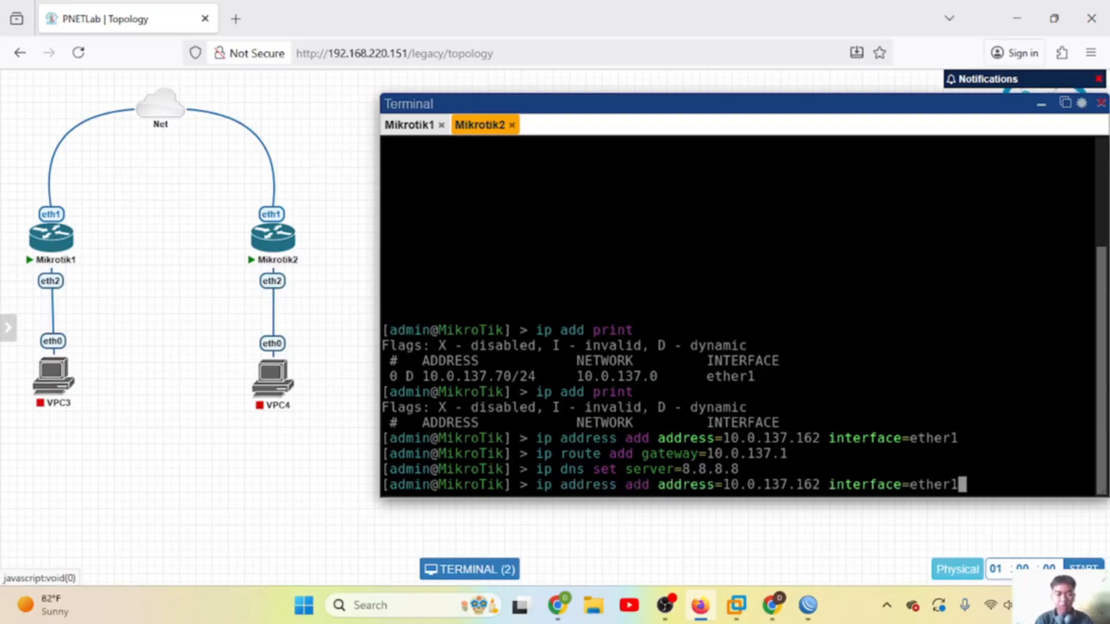
pyautogui.press('Return')
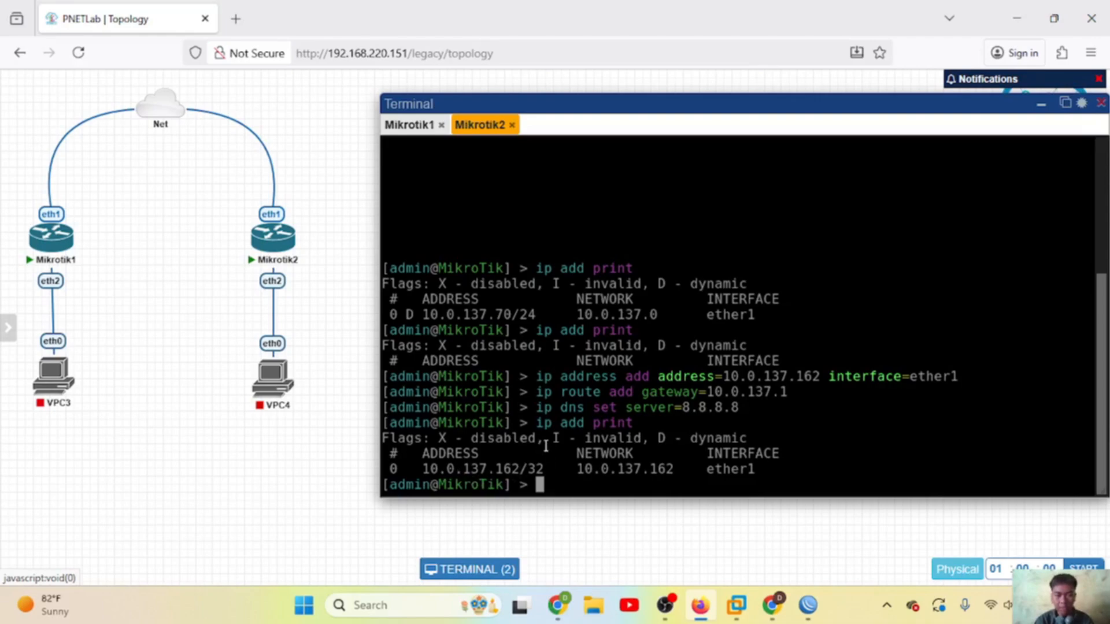
# Step: Ping 10.0.137.1 from Mikrotik1 with 0% loss, then type 'ping google.com'
pyautogui.click(410, 128)
pyautogui.press('Up')
pyautogui.press('Down')
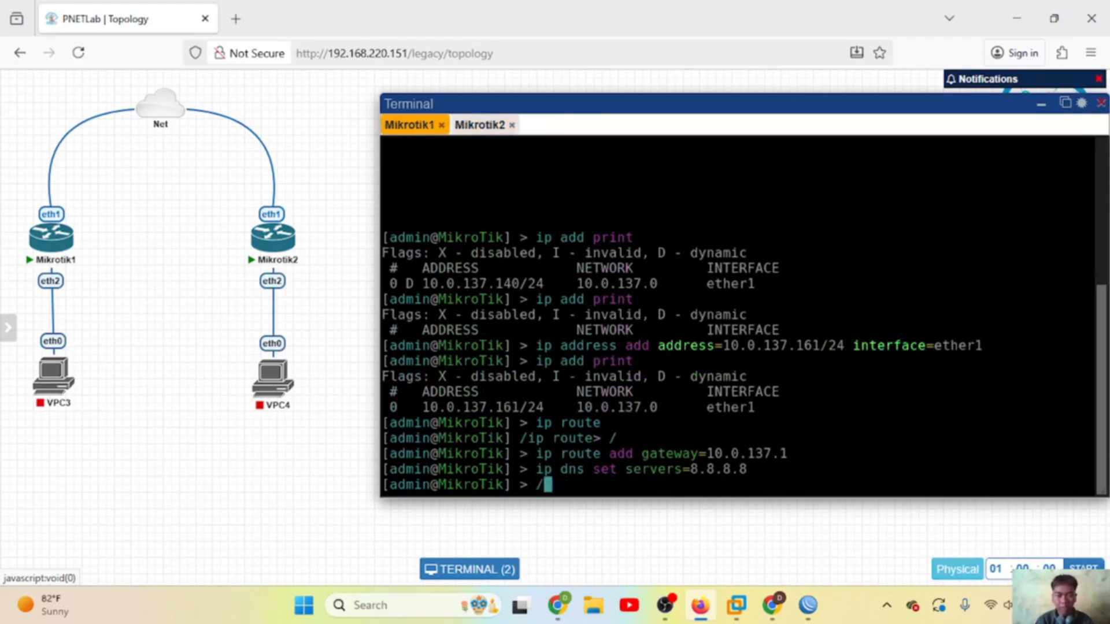
pyautogui.click(479, 125)
pyautogui.click(411, 126)
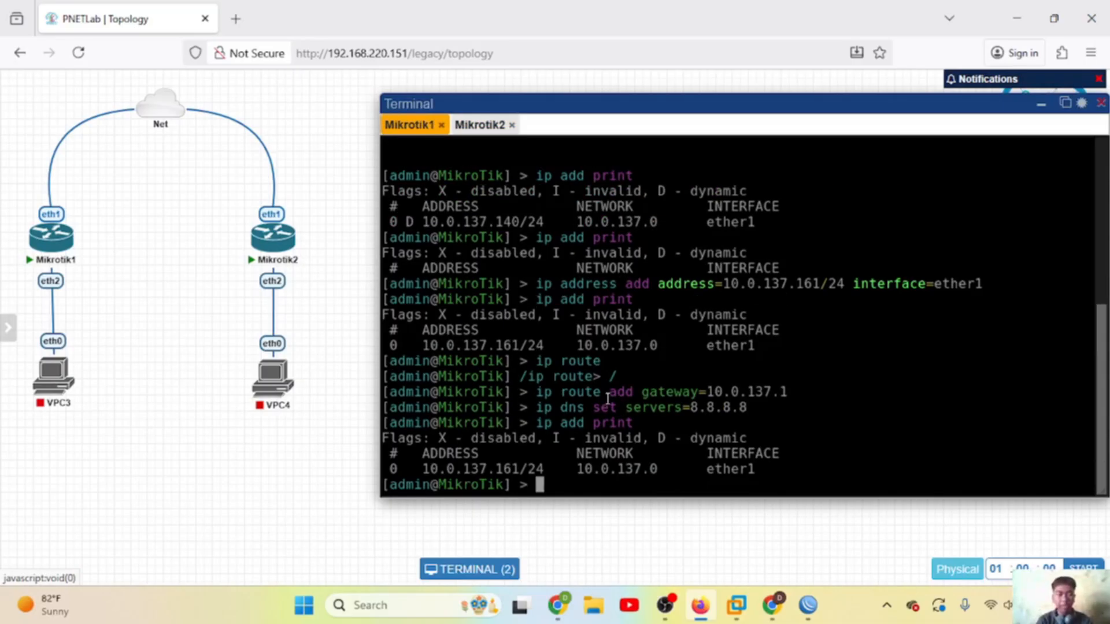
pyautogui.write('ping ')
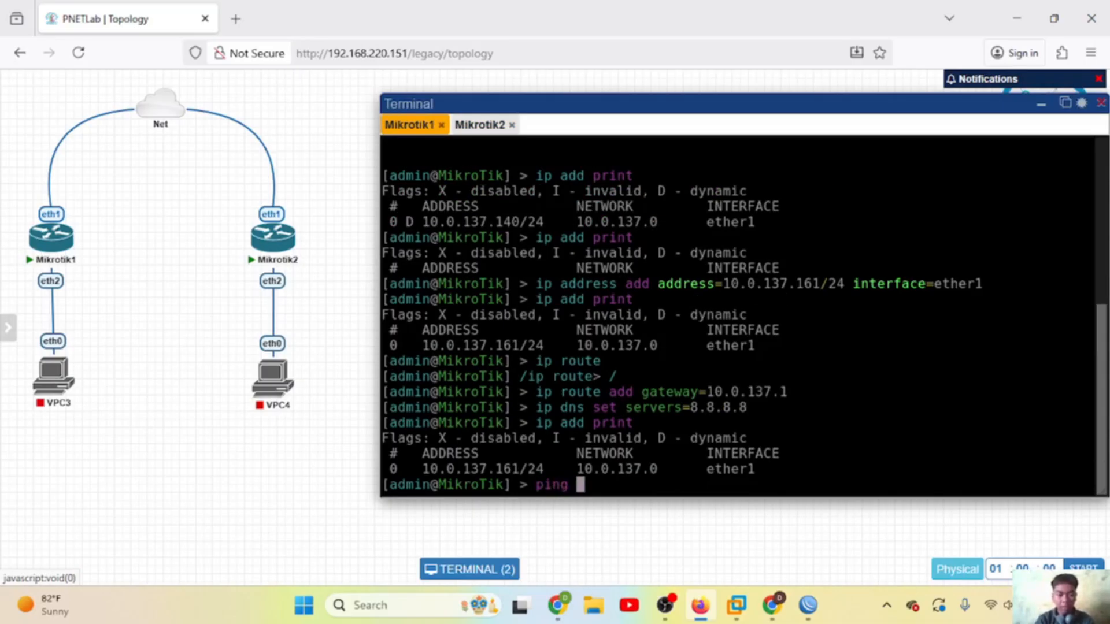
pyautogui.write('10.0.1')
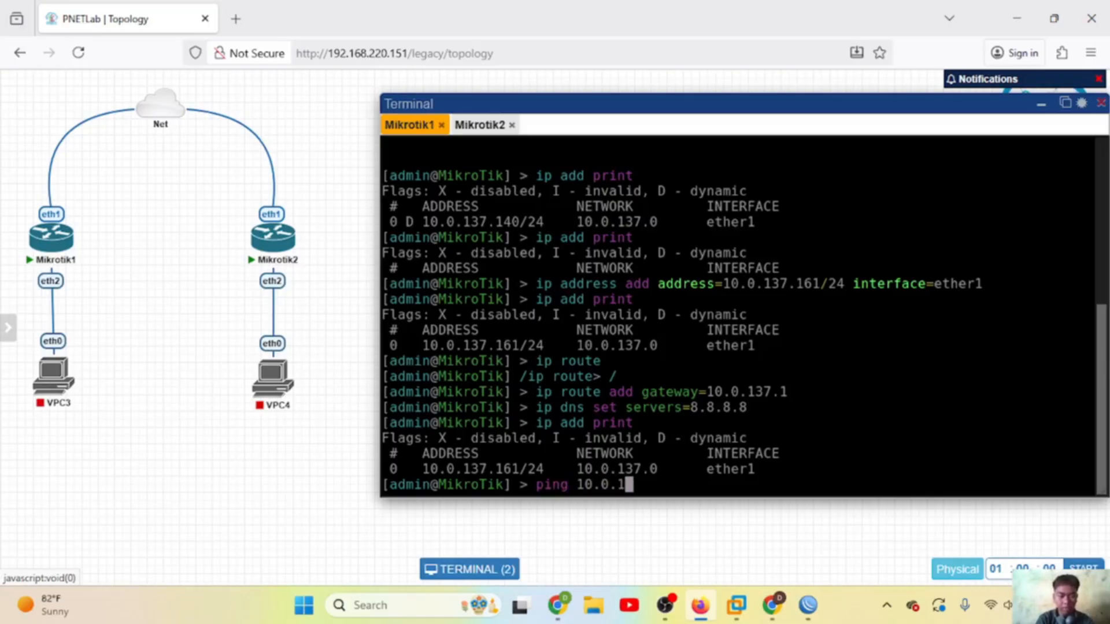
pyautogui.write('37.1')
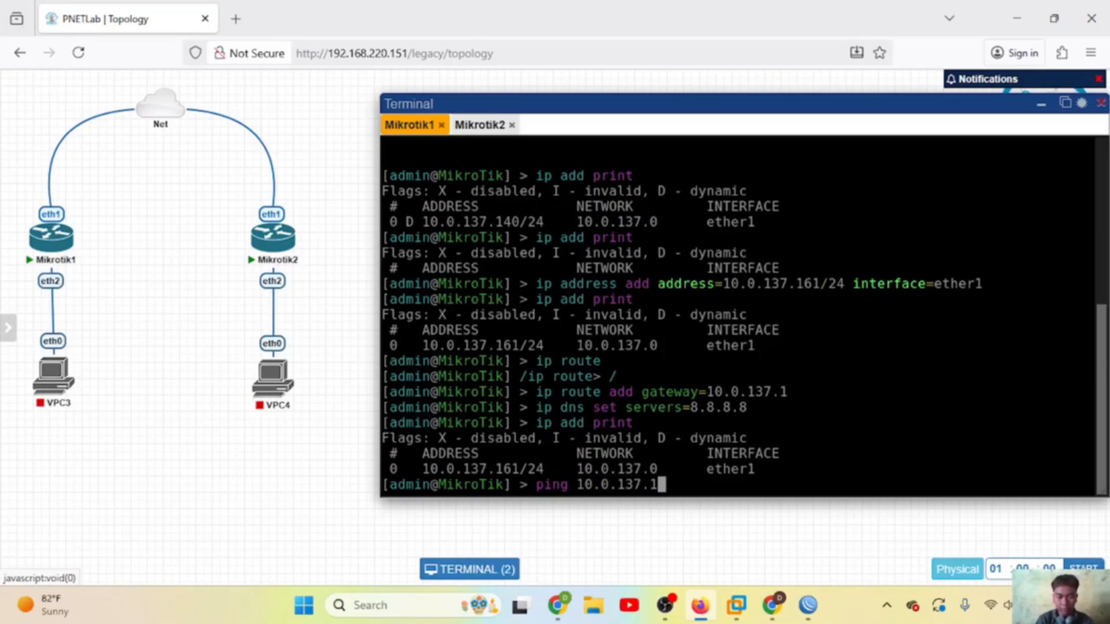
pyautogui.press('Return')
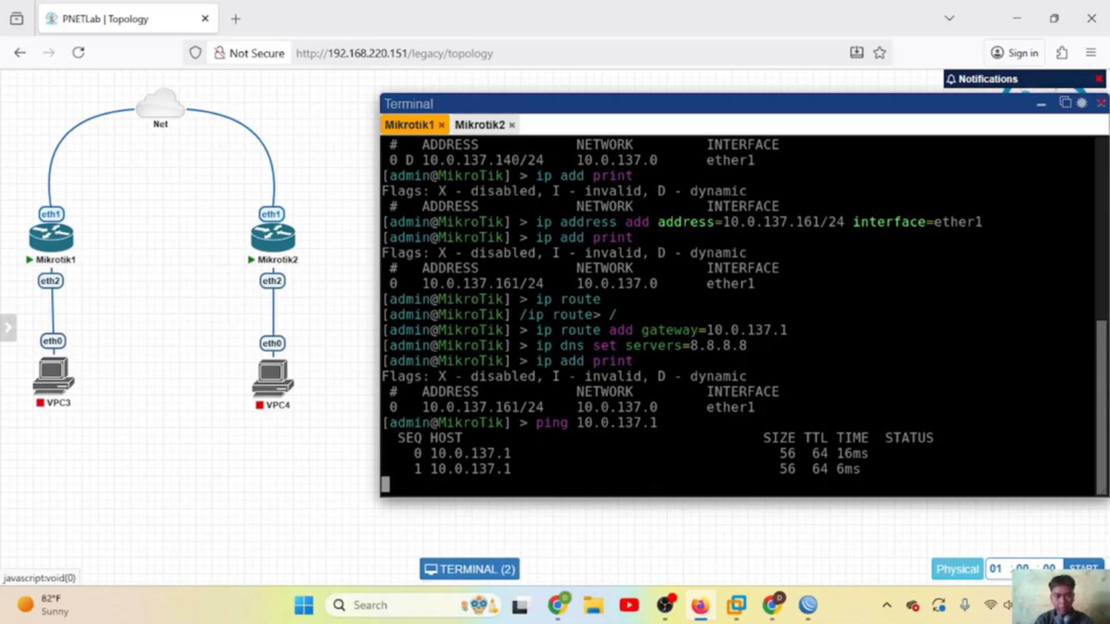
pyautogui.hotkey('ctrl', 'c')
pyautogui.write('pin')
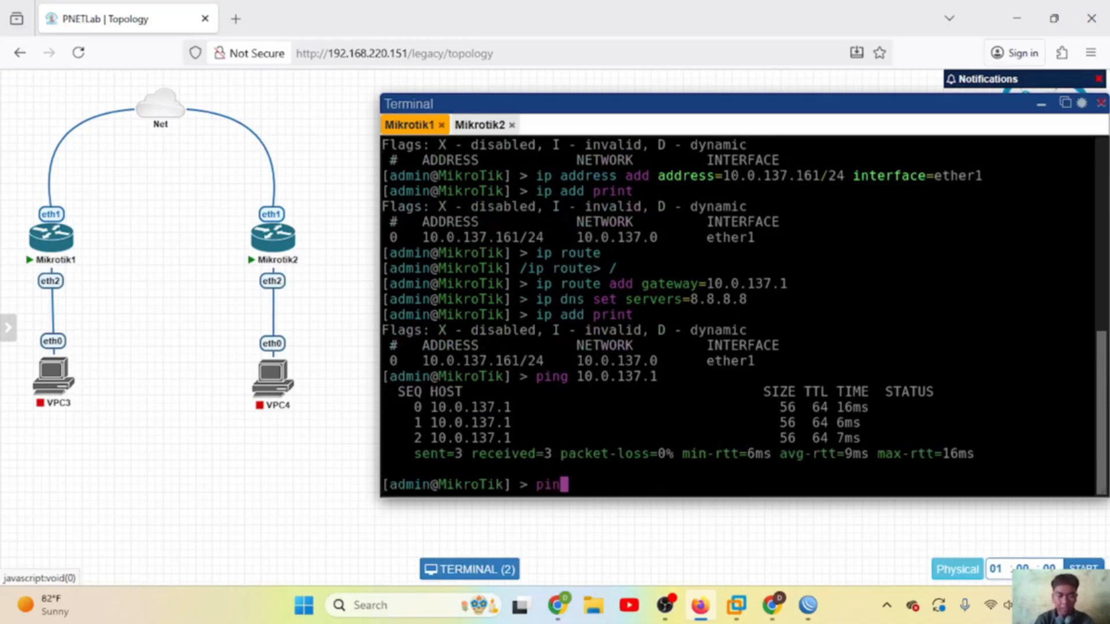
pyautogui.write('g google.com')
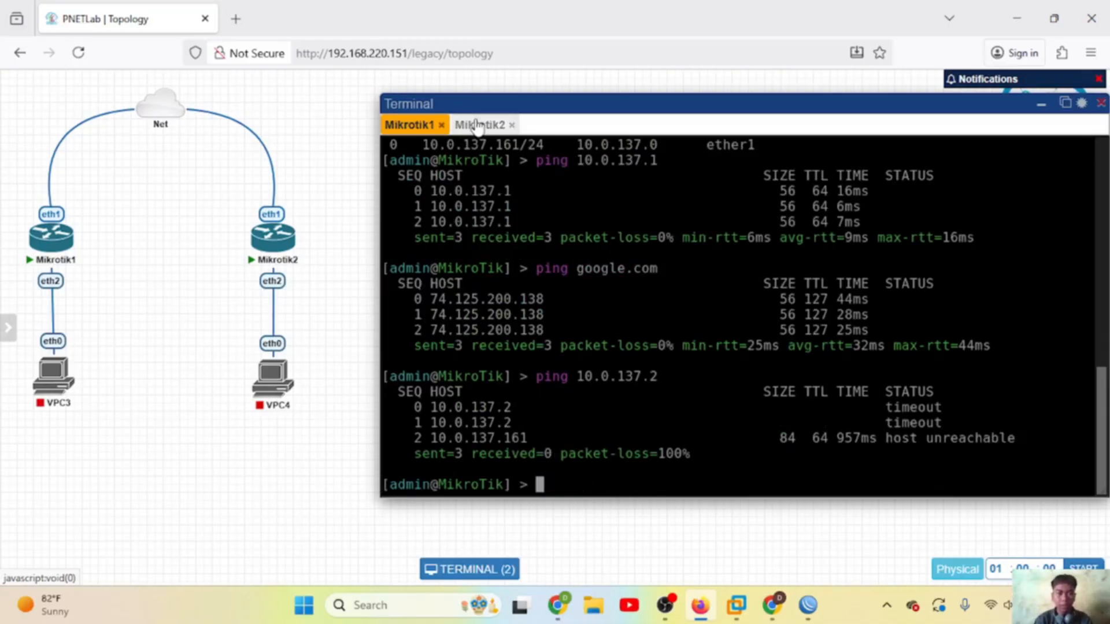
# Step: On Mikrotik2's console, ping gateway 10.0.137.1 and then google.com, stopping each after three replies
pyautogui.click(478, 124)
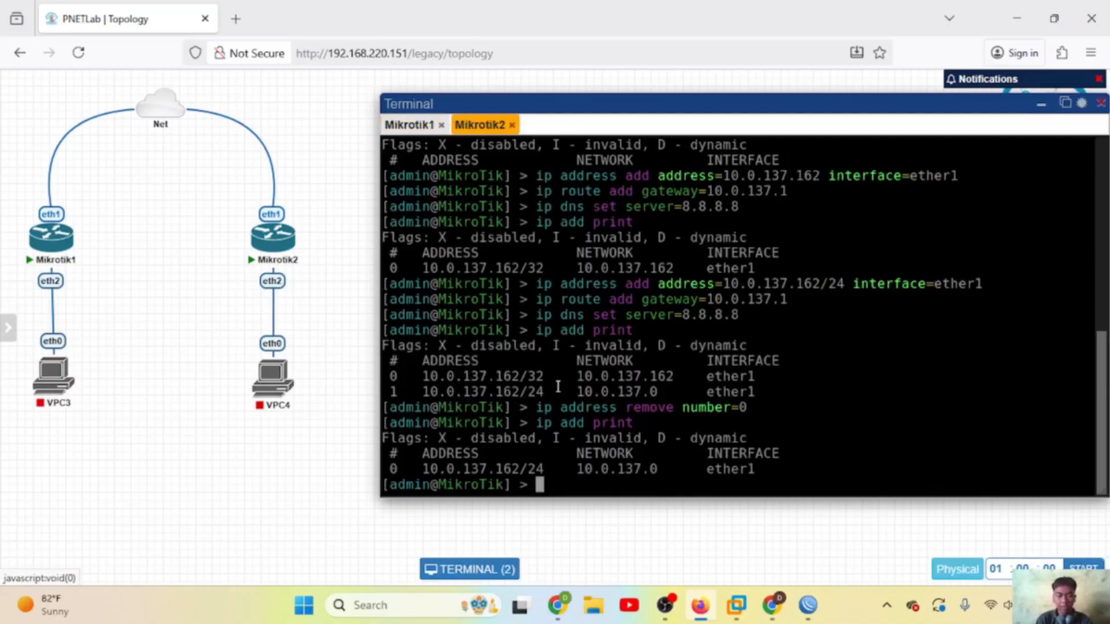
pyautogui.write('ping 10.')
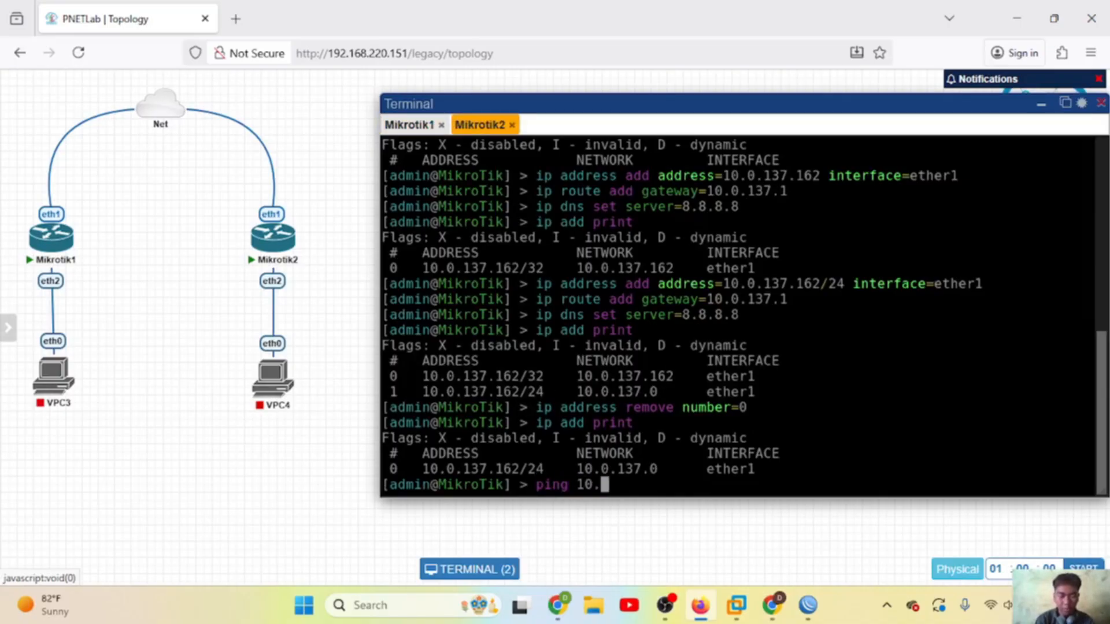
pyautogui.write('0.137.1')
pyautogui.press('Return')
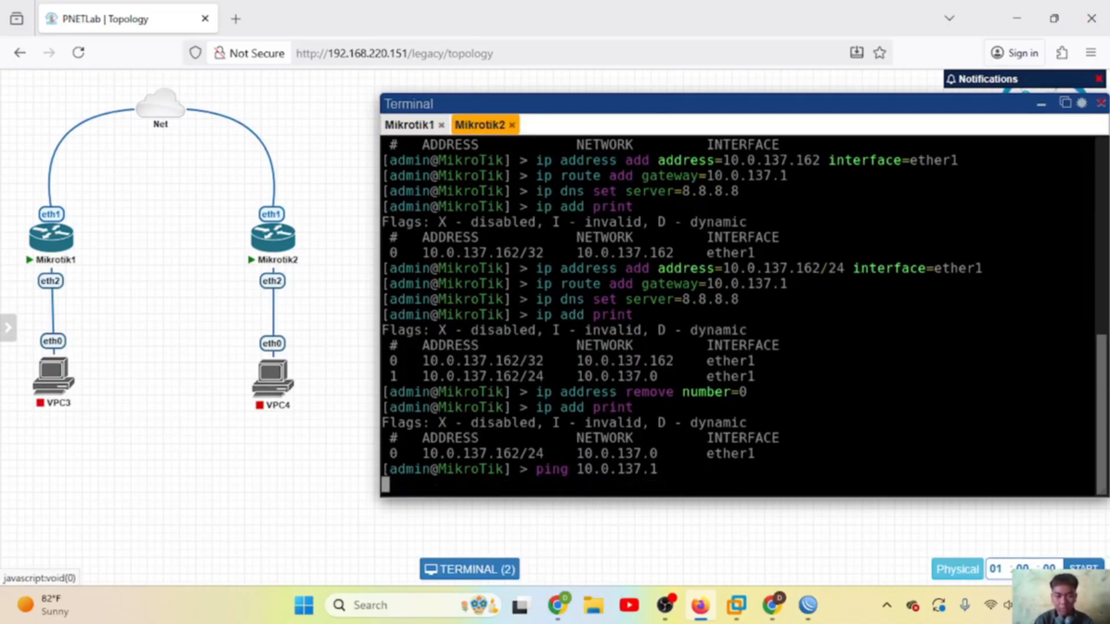
pyautogui.hotkey('ctrl', 'c')
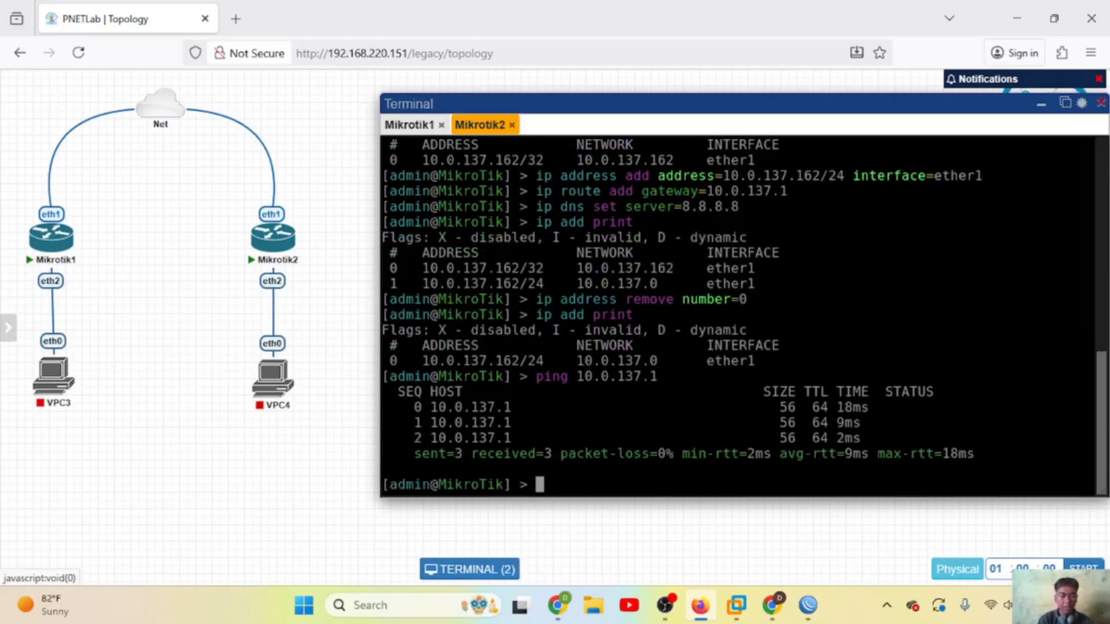
pyautogui.write('ping google.com')
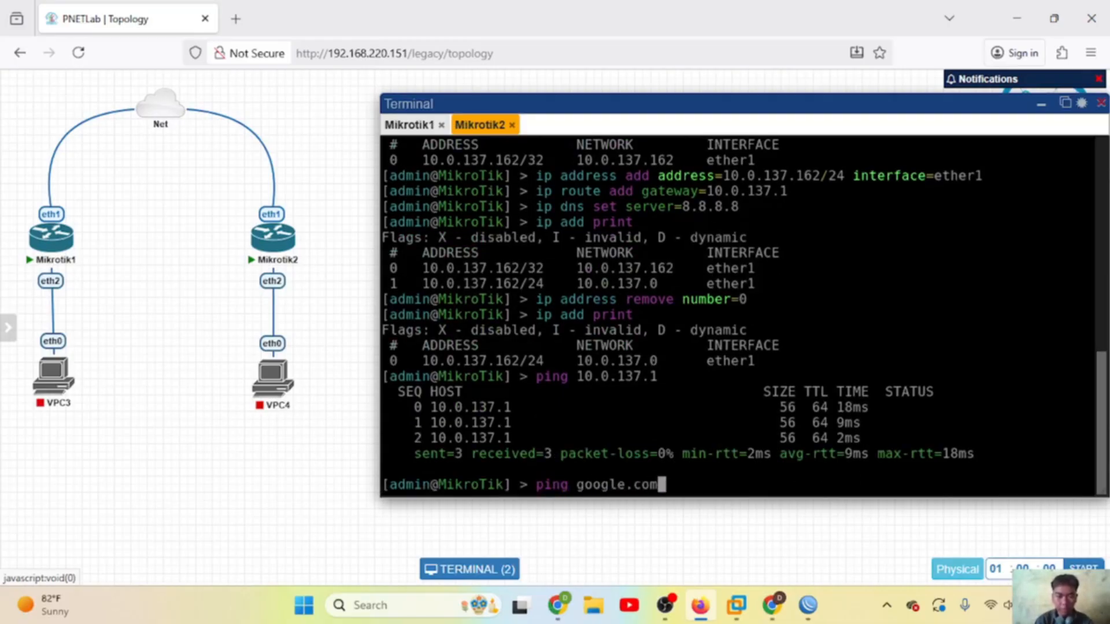
pyautogui.press('Return')
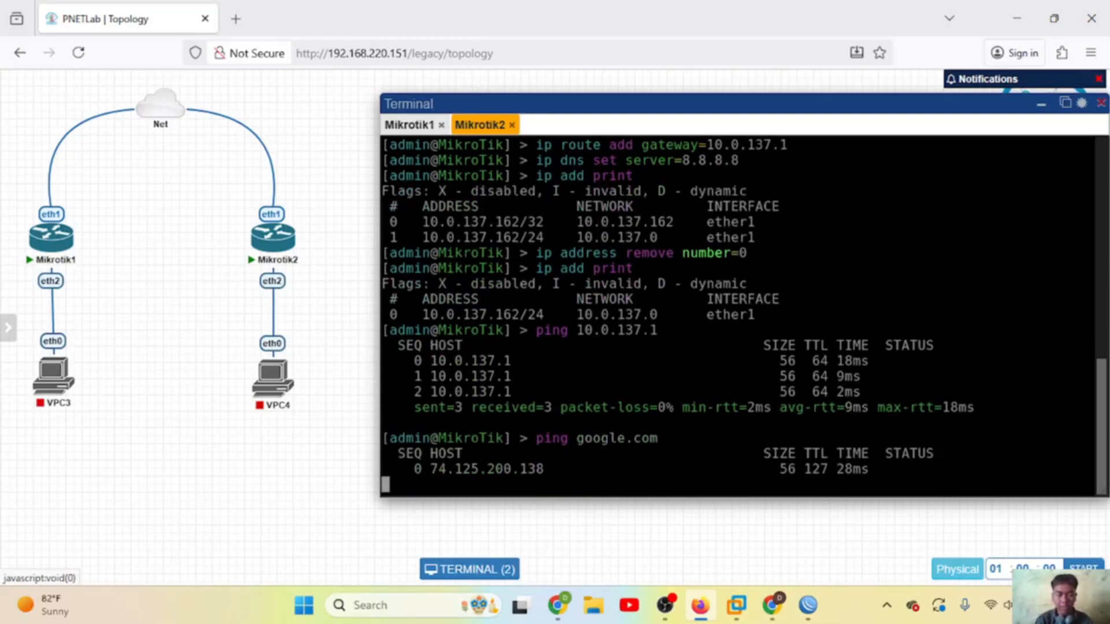
pyautogui.hotkey('ctrl', 'c')
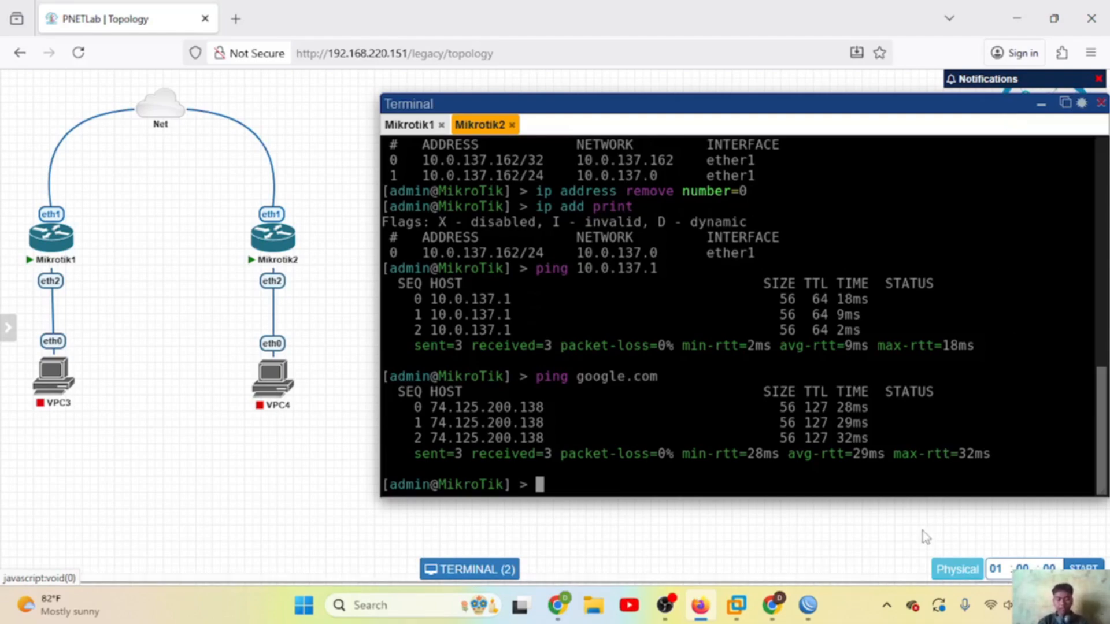
# Step: Cancel the 10.0.137.70 connection attempt and log in to the router at 10.0.137.161
pyautogui.click(814, 607)
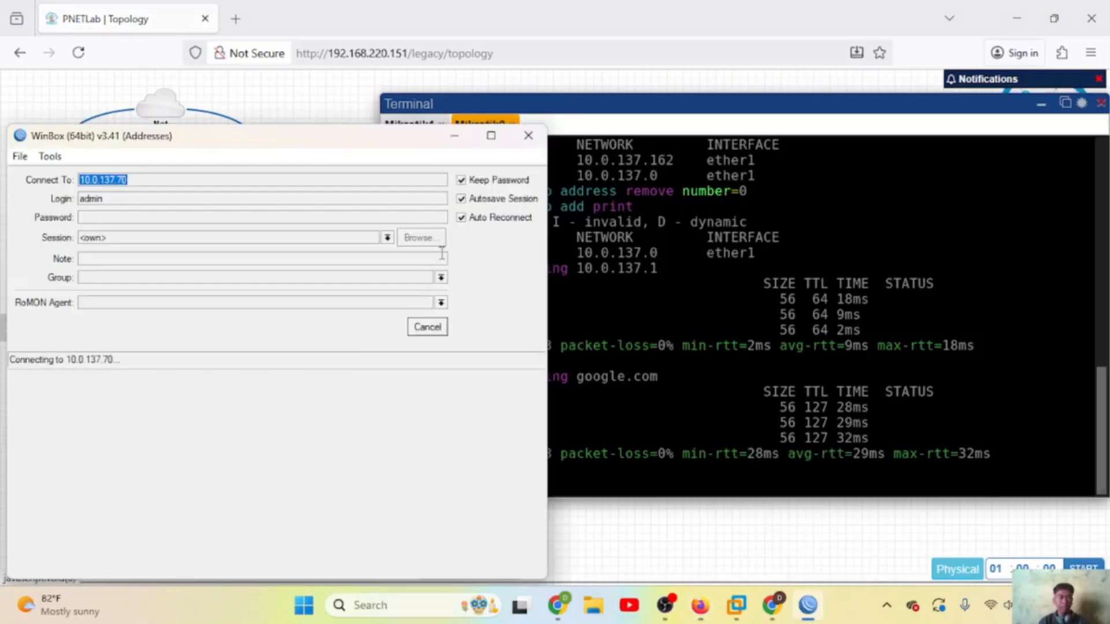
pyautogui.click(427, 327)
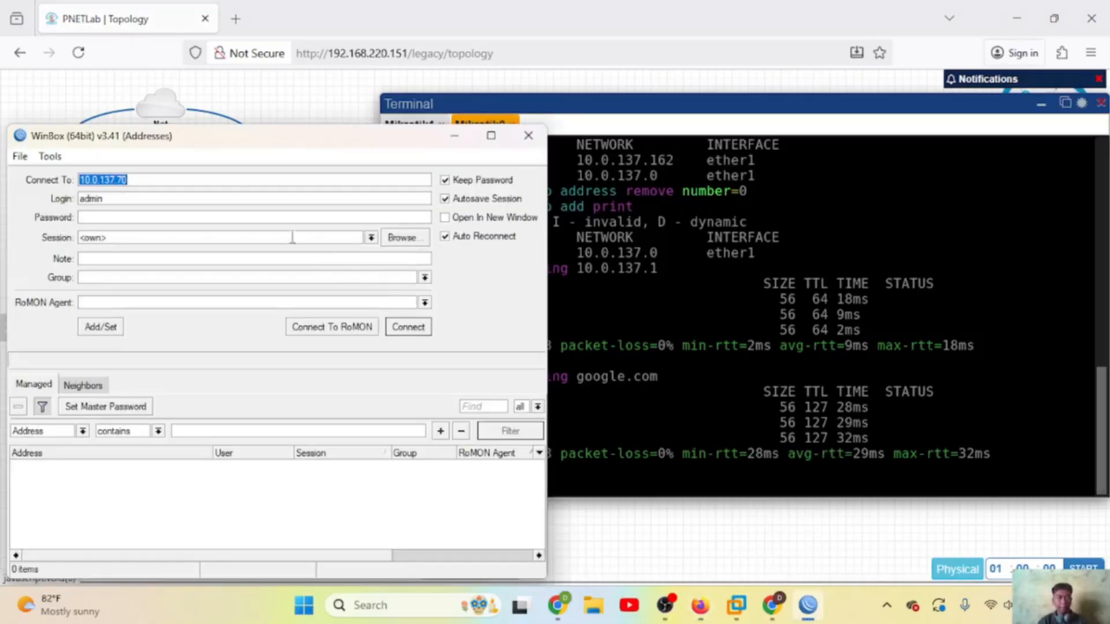
pyautogui.click(239, 186)
pyautogui.press('BackSpace')
pyautogui.press('BackSpace')
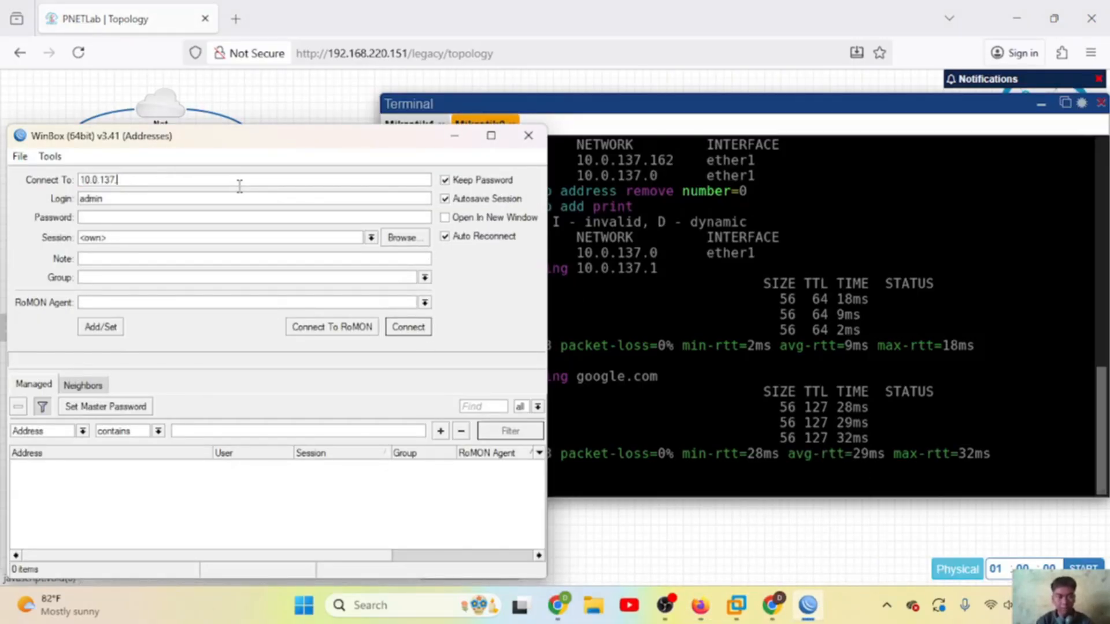
pyautogui.write('161')
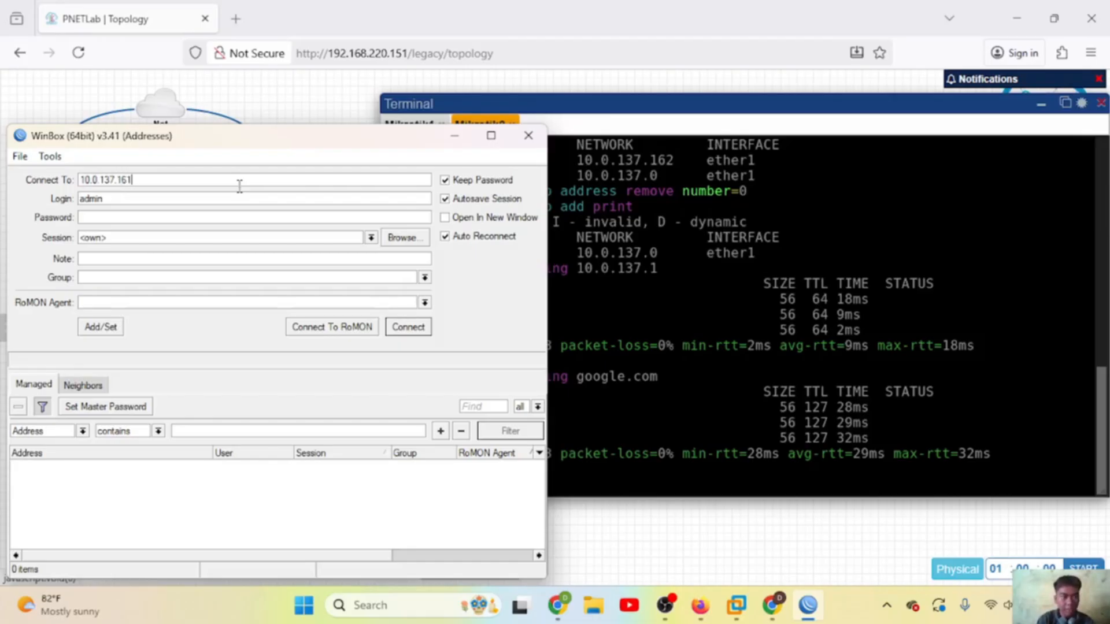
pyautogui.click(416, 329)
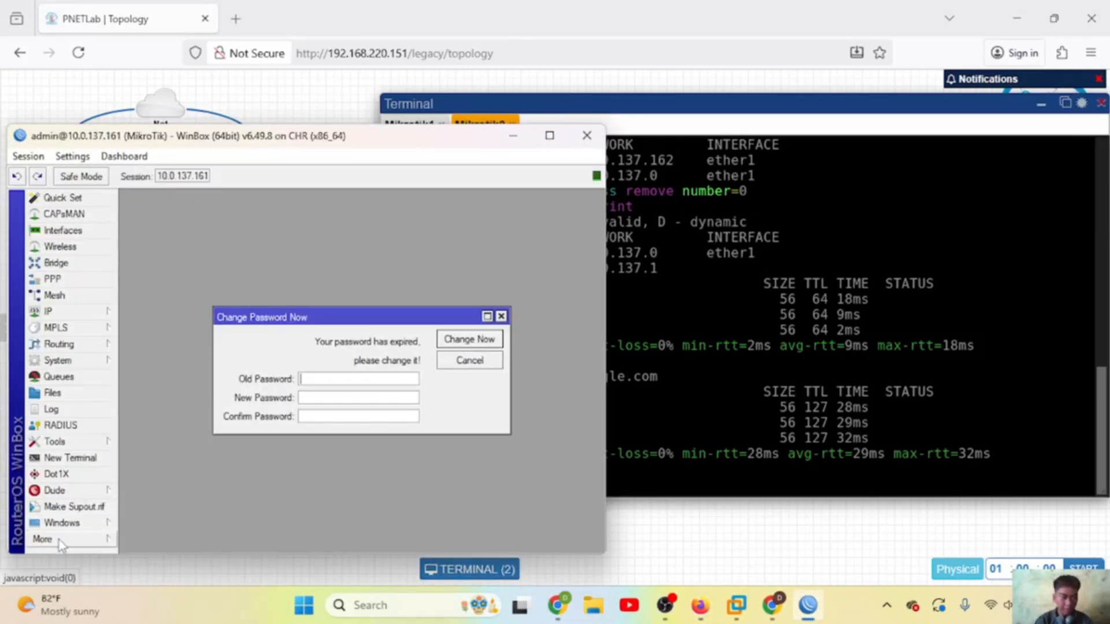
# Step: Open a second WinBox session and connect it to the router at 10.0.137.162
pyautogui.click(59, 540)
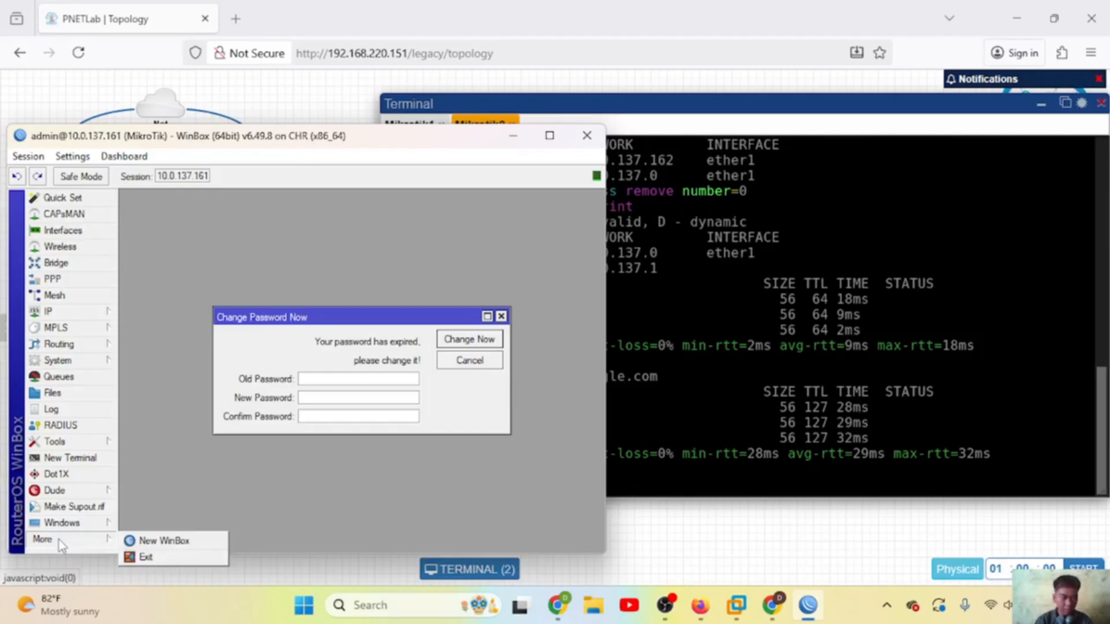
pyautogui.click(145, 539)
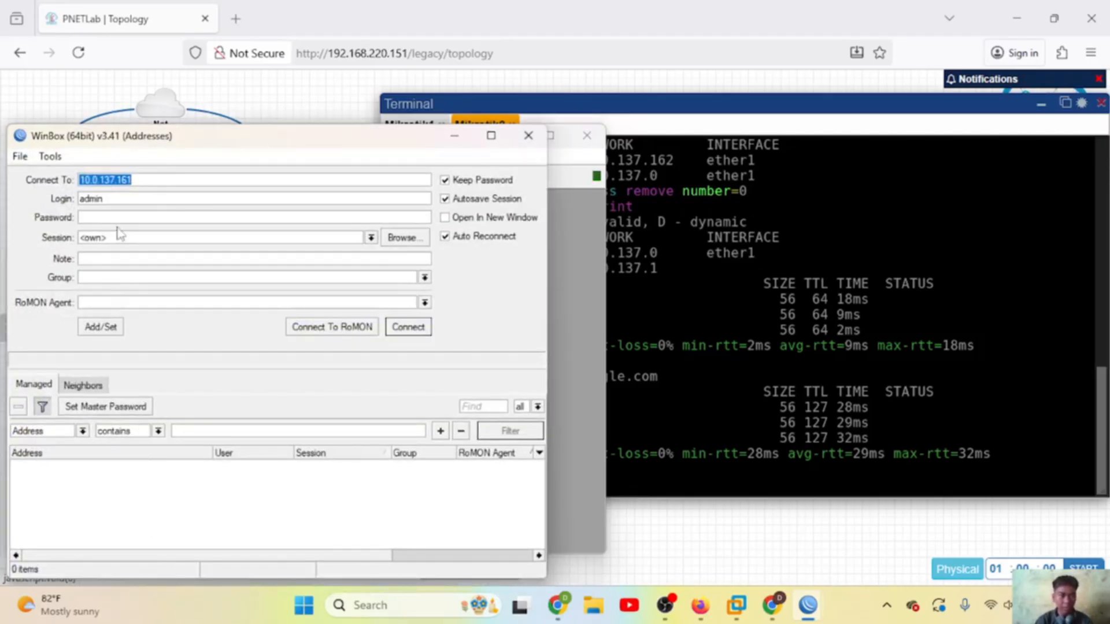
pyautogui.click(159, 178)
pyautogui.write('2')
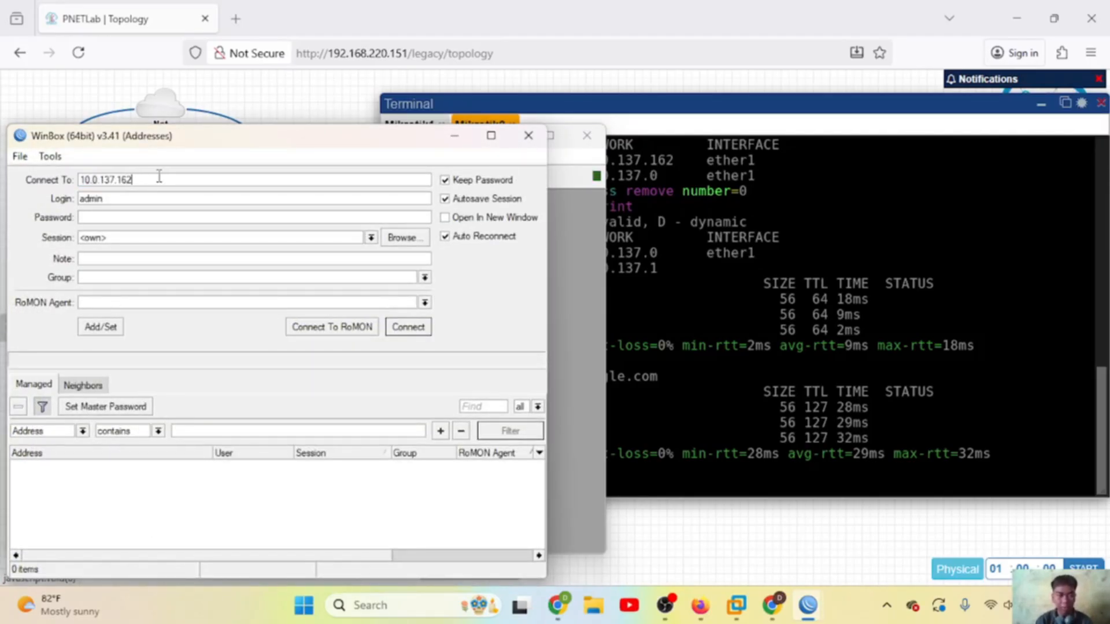
pyautogui.click(408, 327)
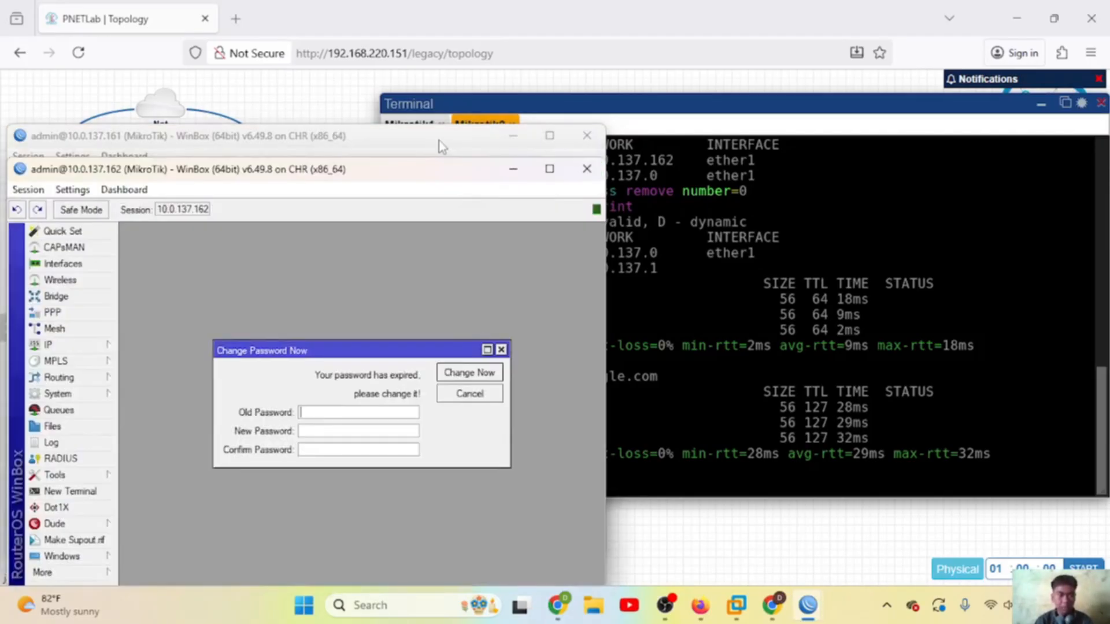
# Step: On the 10.0.137.161 session, dismiss the expired-password prompt and show its Interface List
pyautogui.click(439, 143)
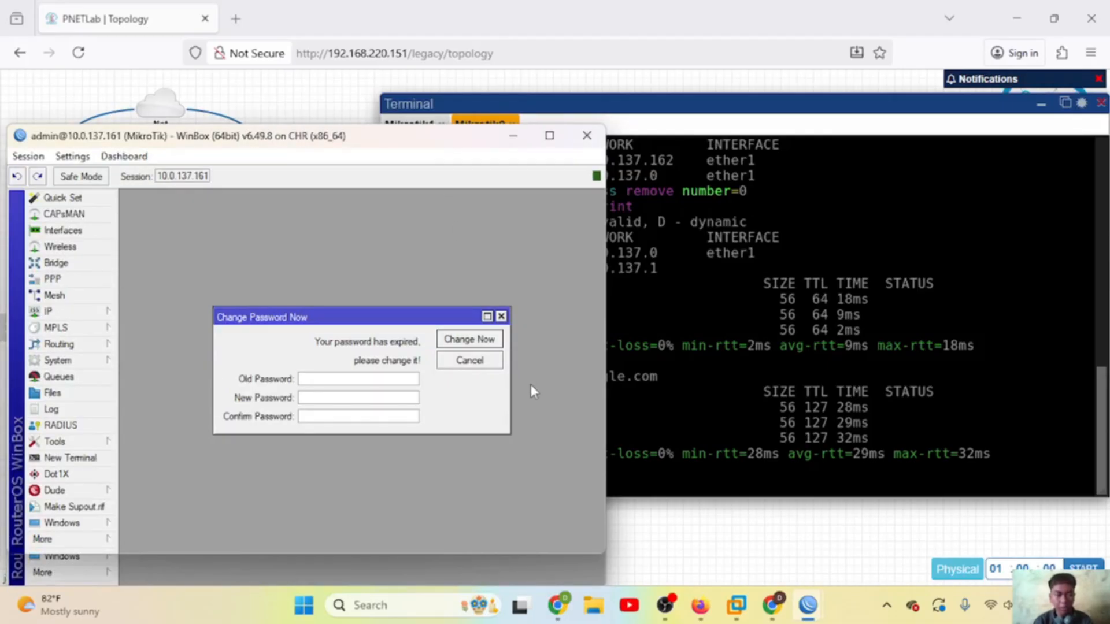
pyautogui.click(501, 318)
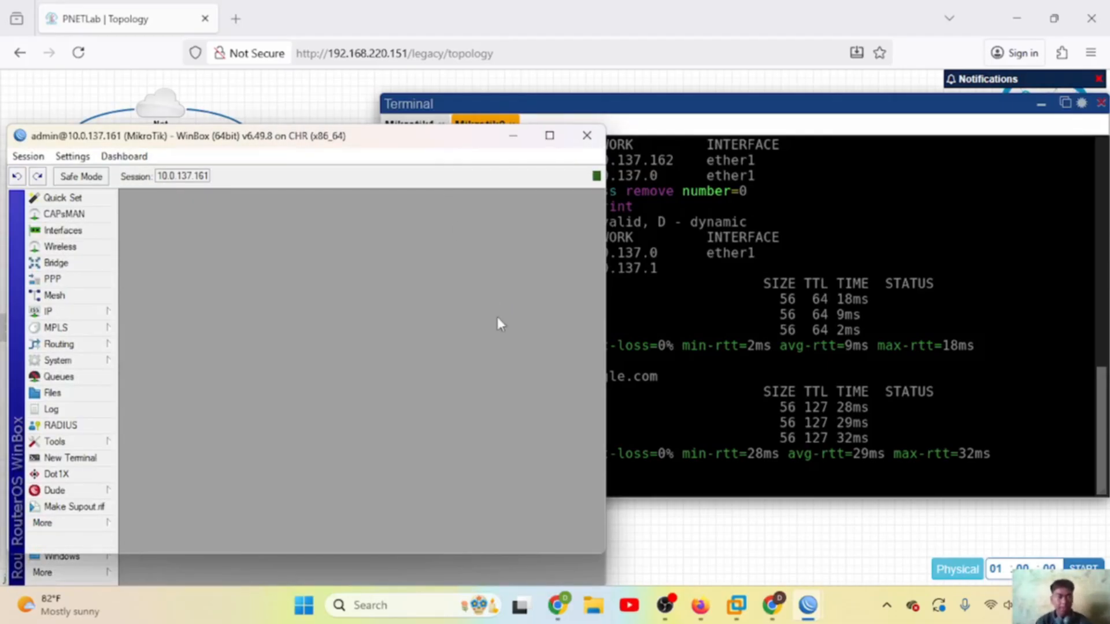
pyautogui.click(73, 231)
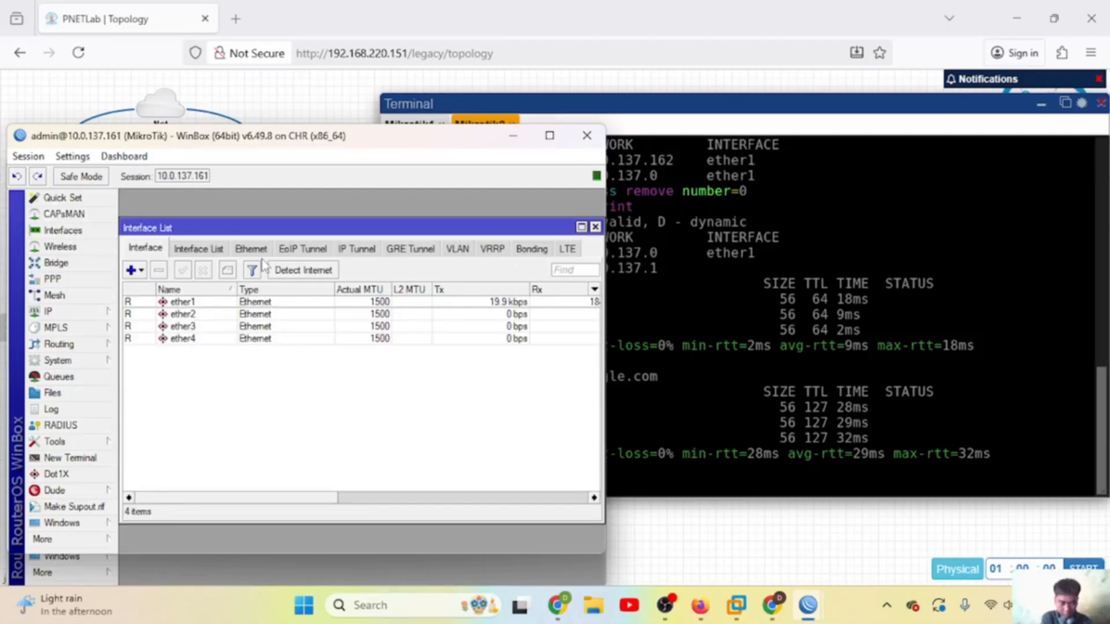
# Step: On 10.0.137.161, add EoIP tunnel eoip-tunnel1 with remote address 10.0.137.161 and tunnel ID 160
pyautogui.click(306, 251)
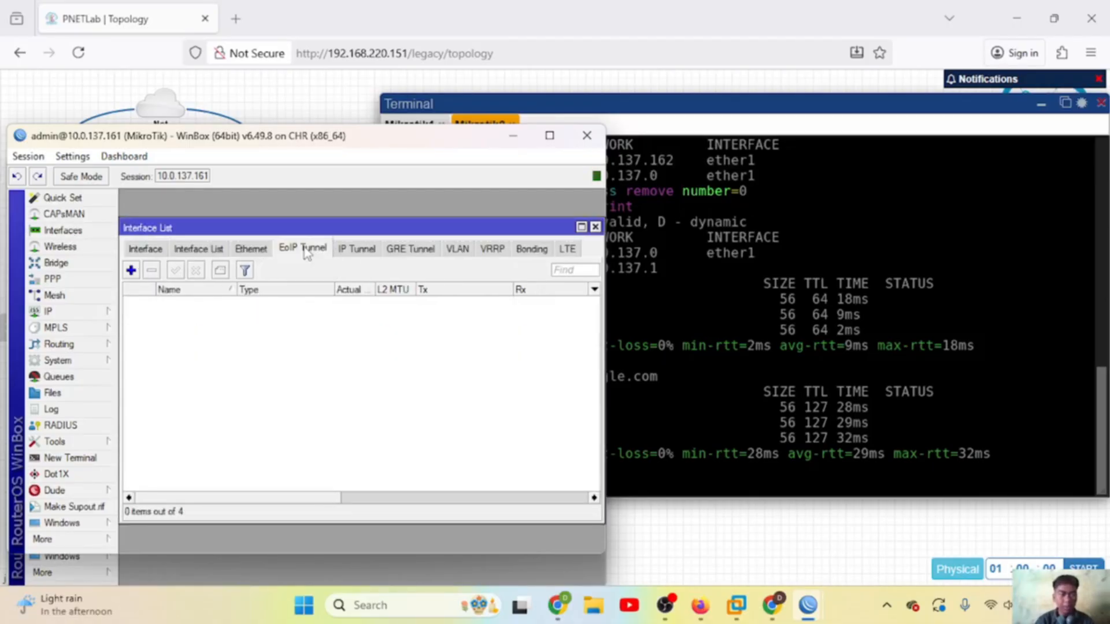
pyautogui.click(131, 270)
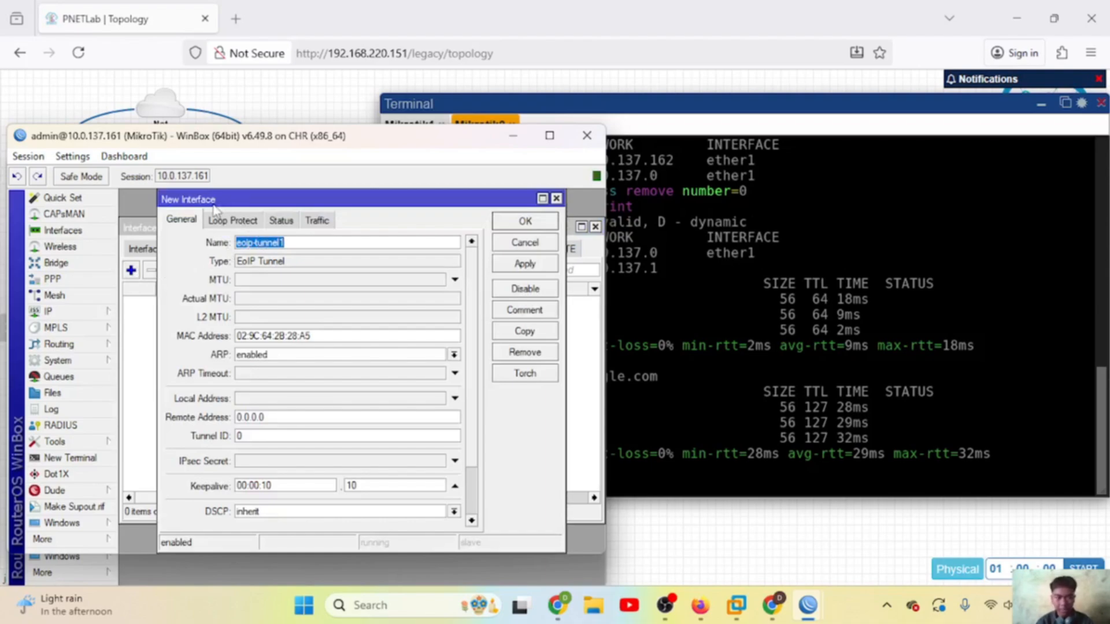
pyautogui.click(381, 240)
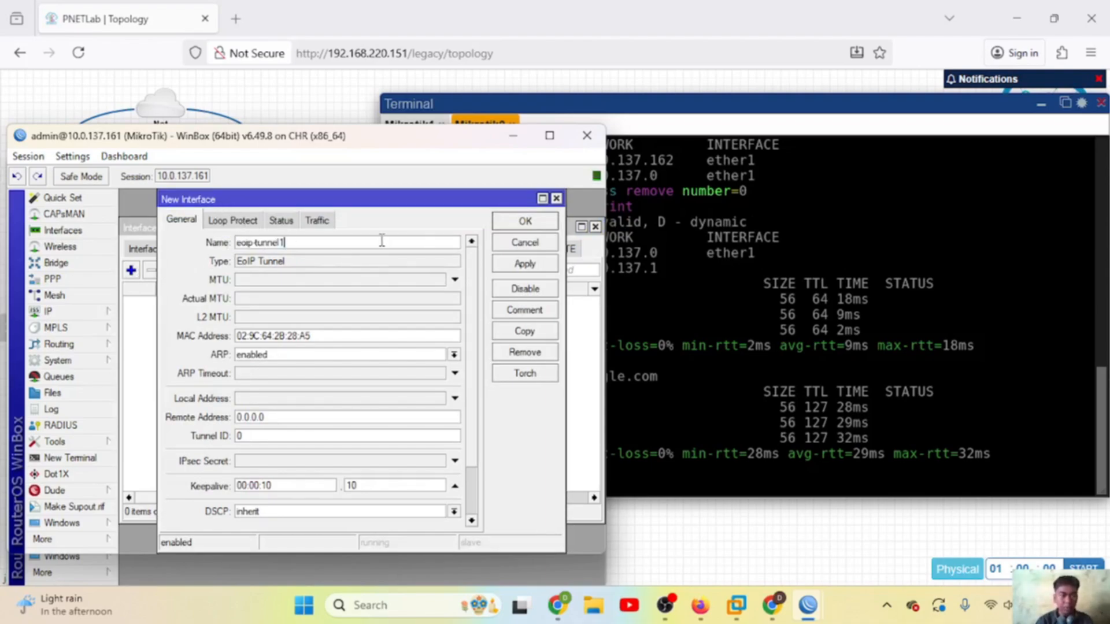
pyautogui.click(291, 417)
pyautogui.doubleClick(291, 417)
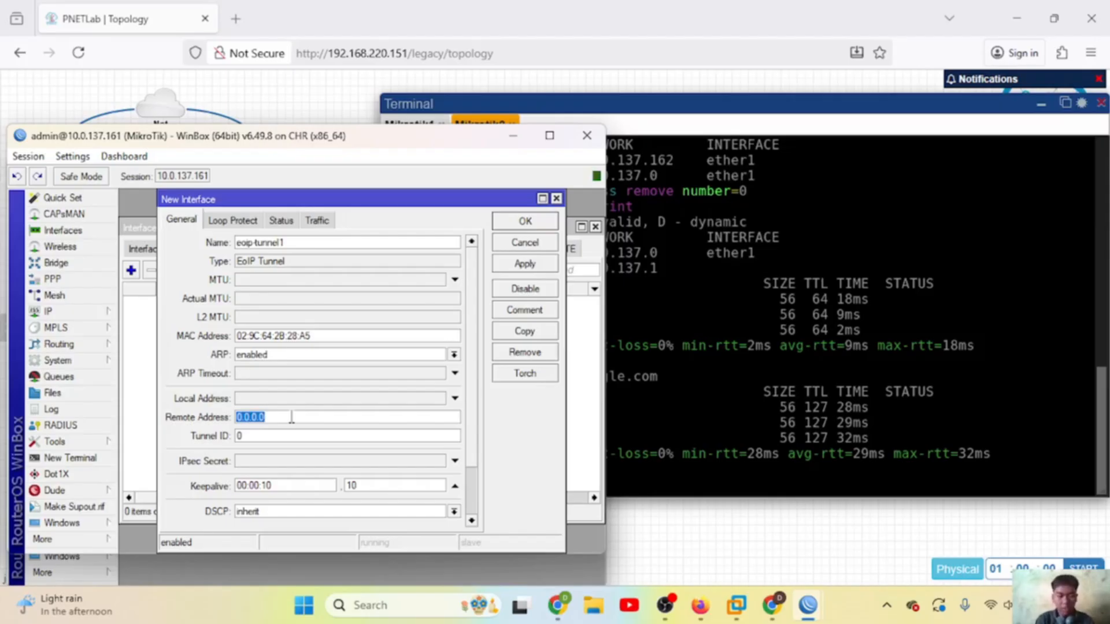
pyautogui.write('10.0.137')
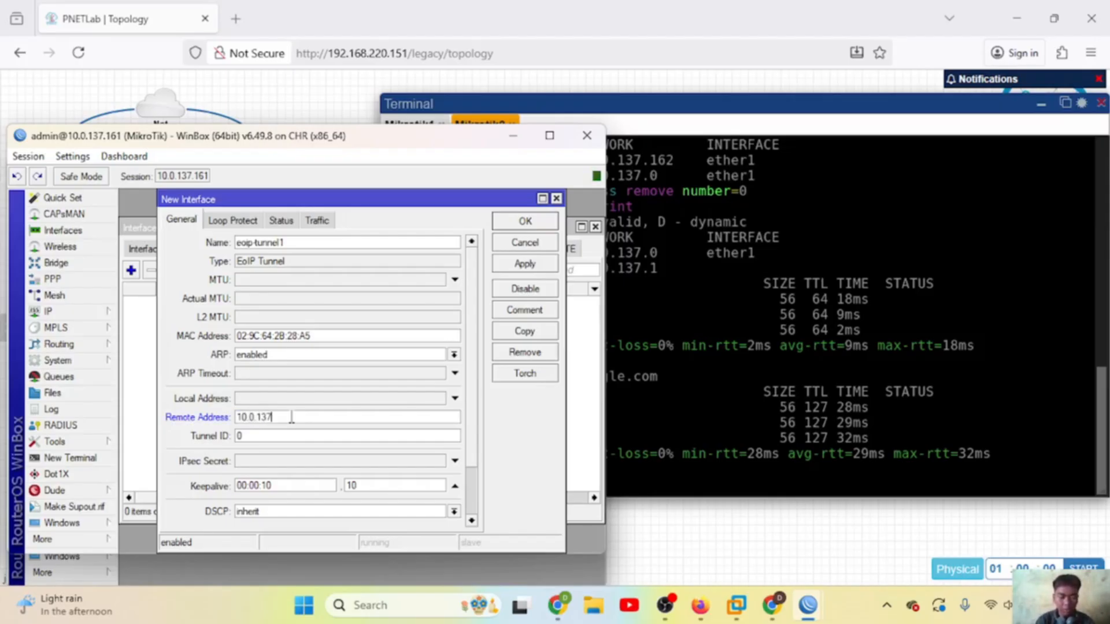
pyautogui.write('.161')
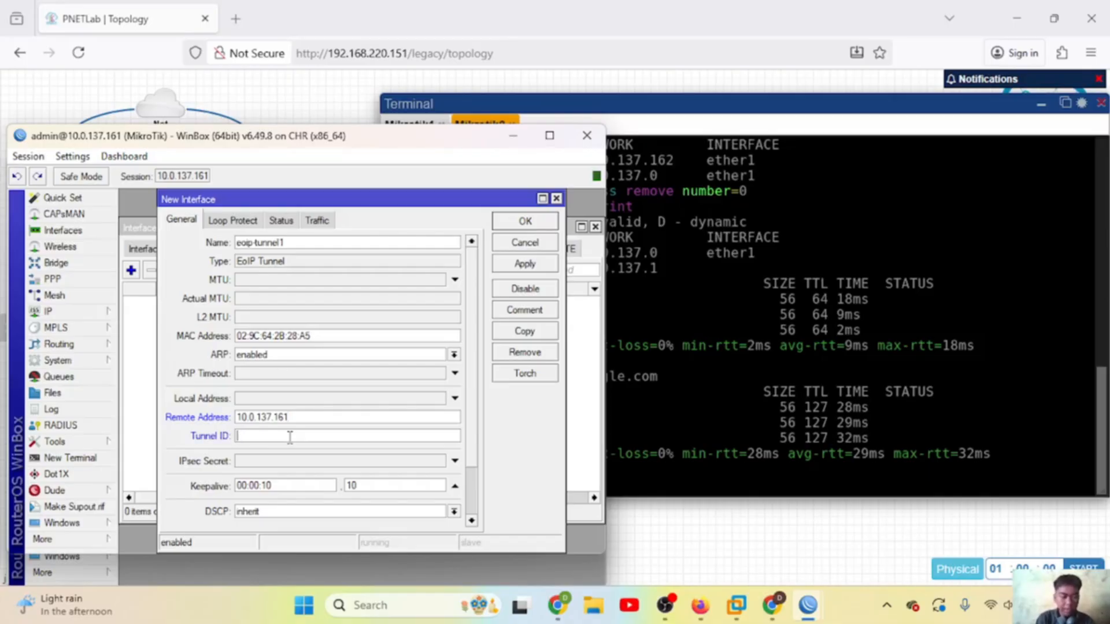
pyautogui.write('60')
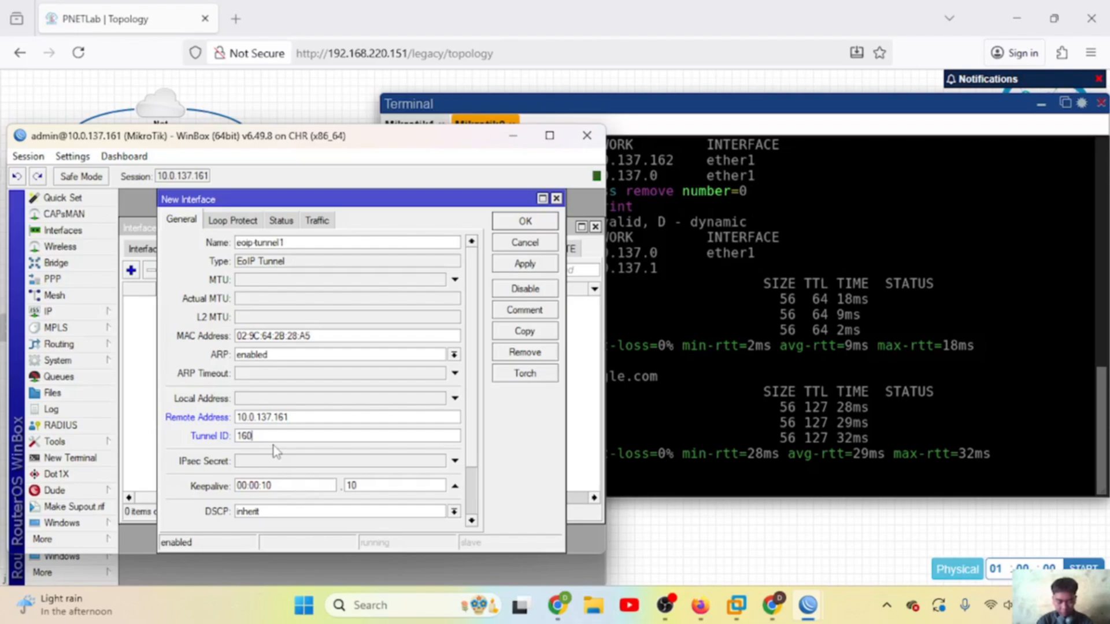
pyautogui.click(521, 266)
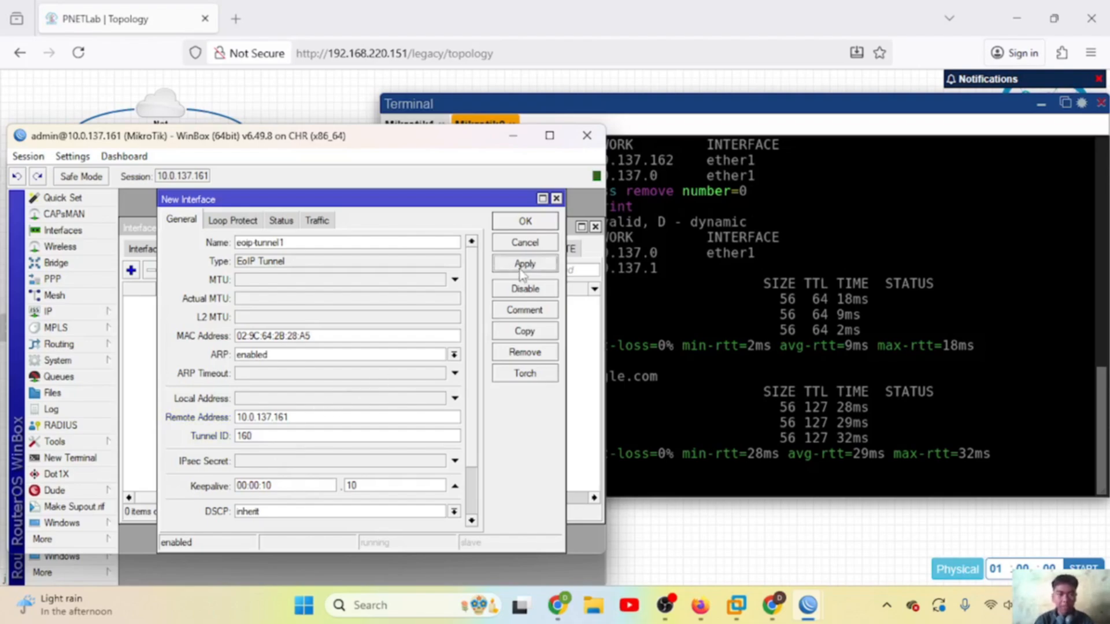
pyautogui.click(520, 223)
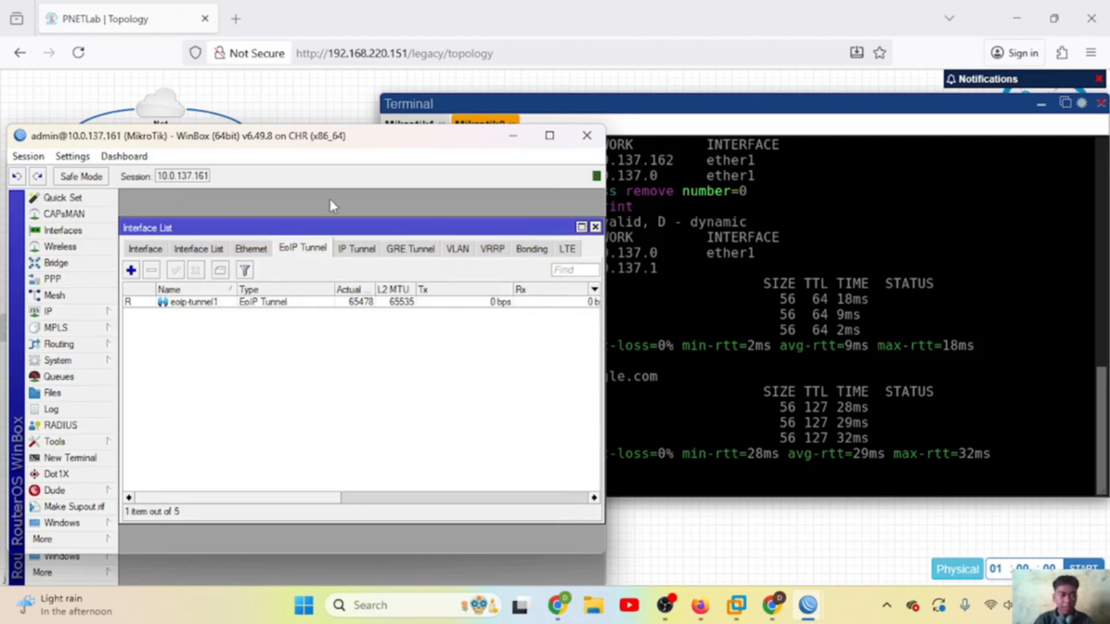
pyautogui.moveTo(330, 145); pyautogui.dragTo(331, 97)
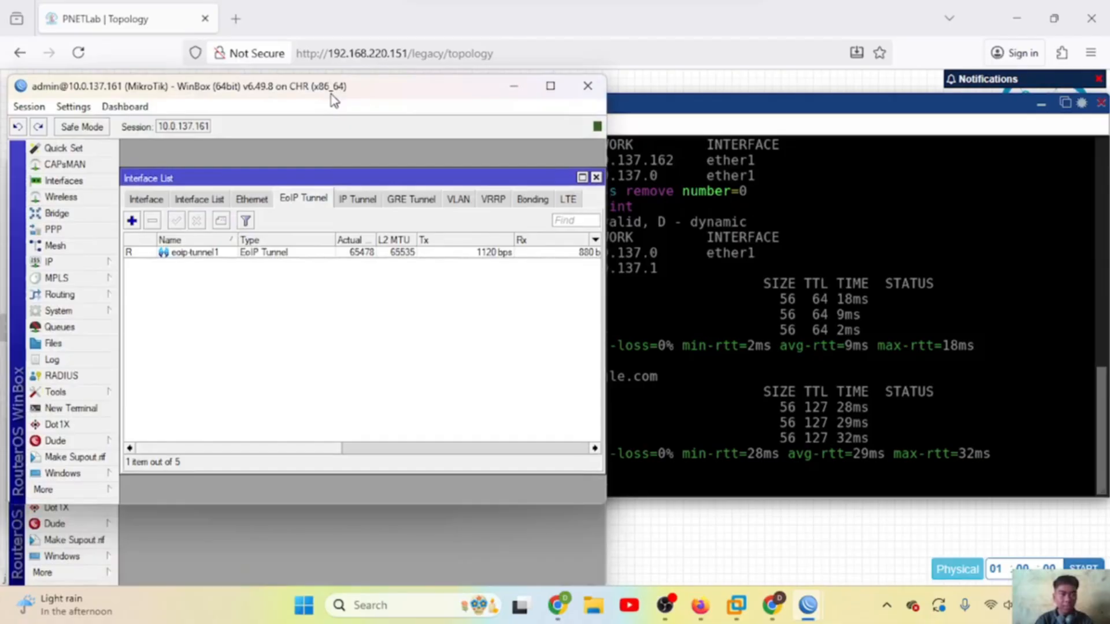
pyautogui.click(245, 540)
# Step: Dismiss the password prompt, then add eoip-tunnel1 on 10.0.137.162: remote 10.0.137.161, tunnel ID 160
pyautogui.click(501, 350)
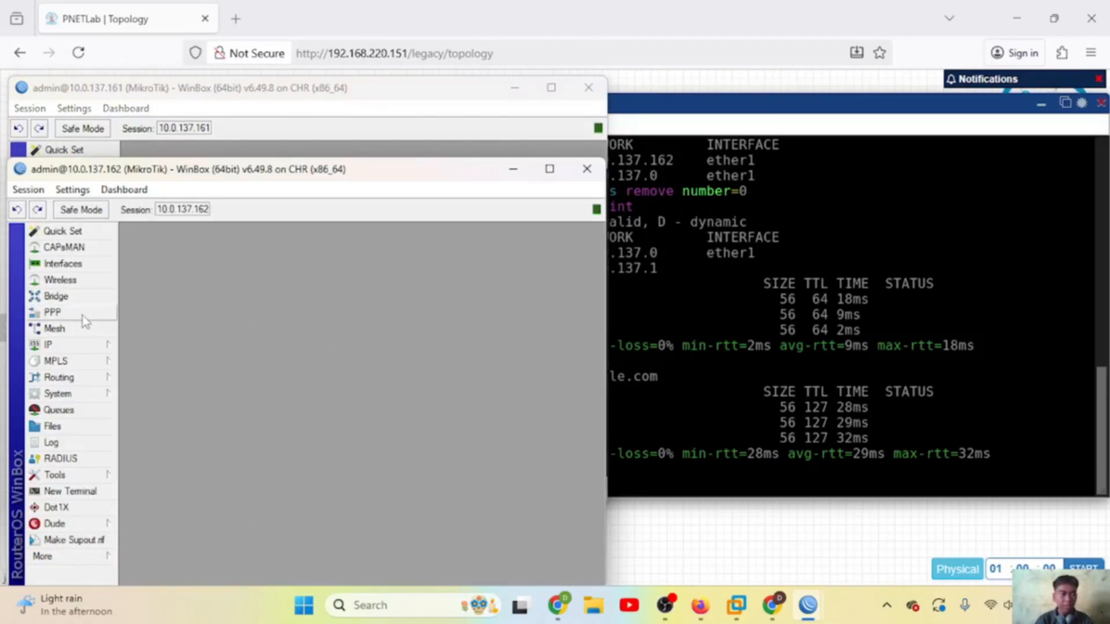
pyautogui.click(63, 264)
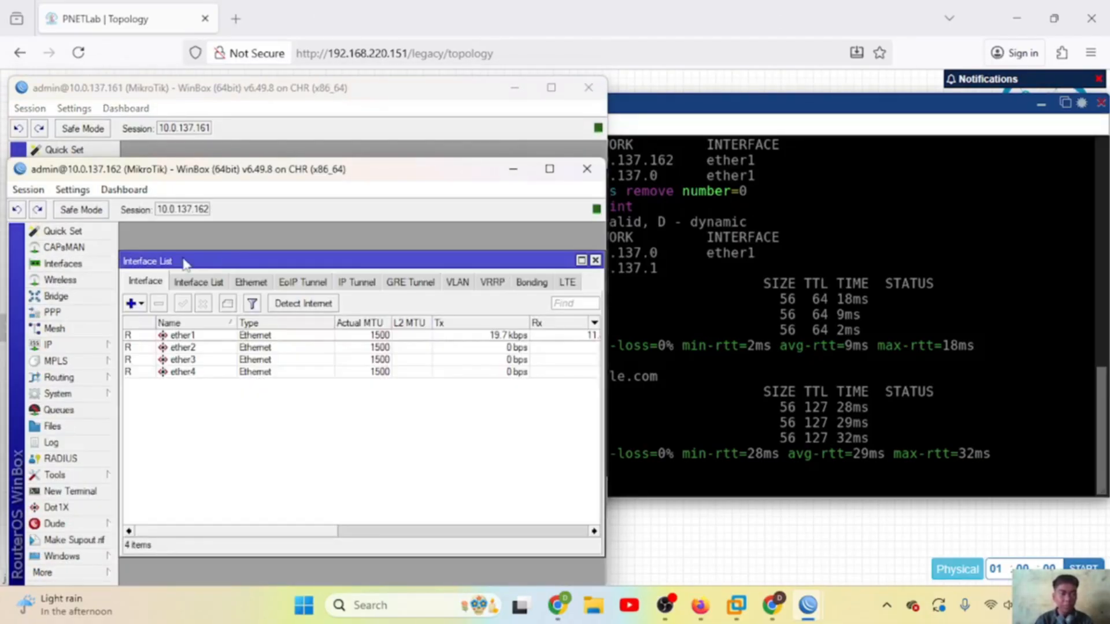
pyautogui.click(301, 282)
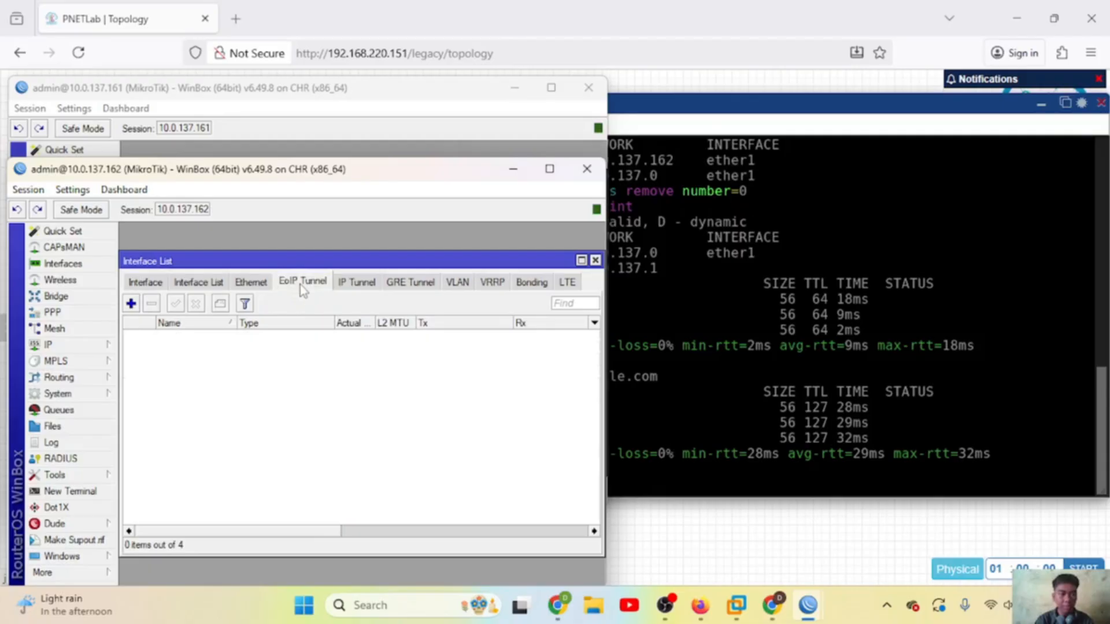
pyautogui.click(131, 303)
pyautogui.doubleClick(311, 451)
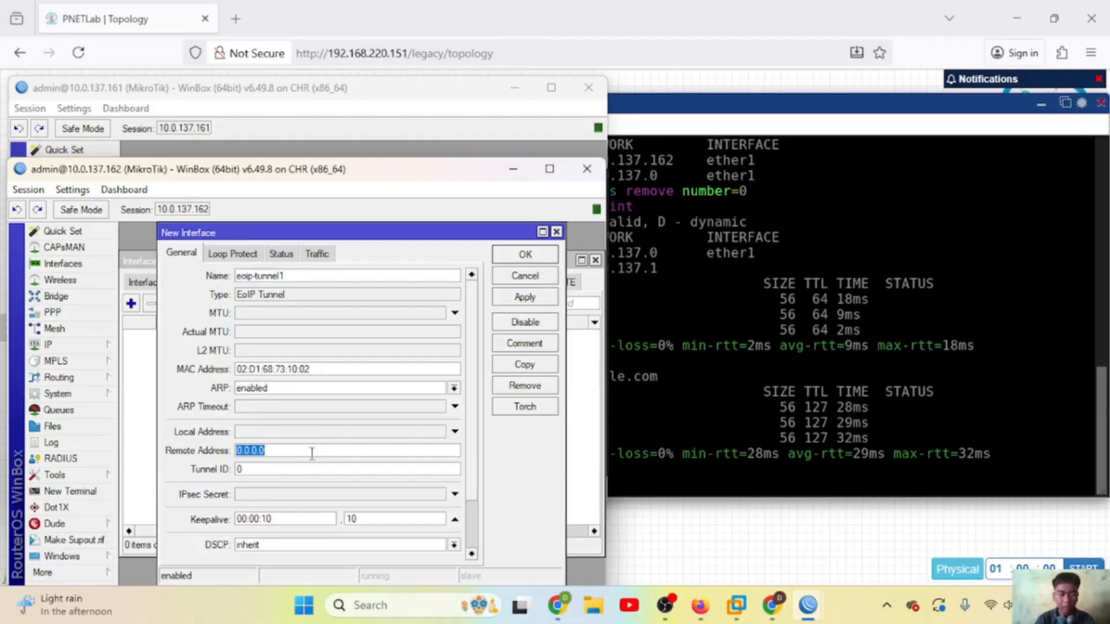
pyautogui.write('10')
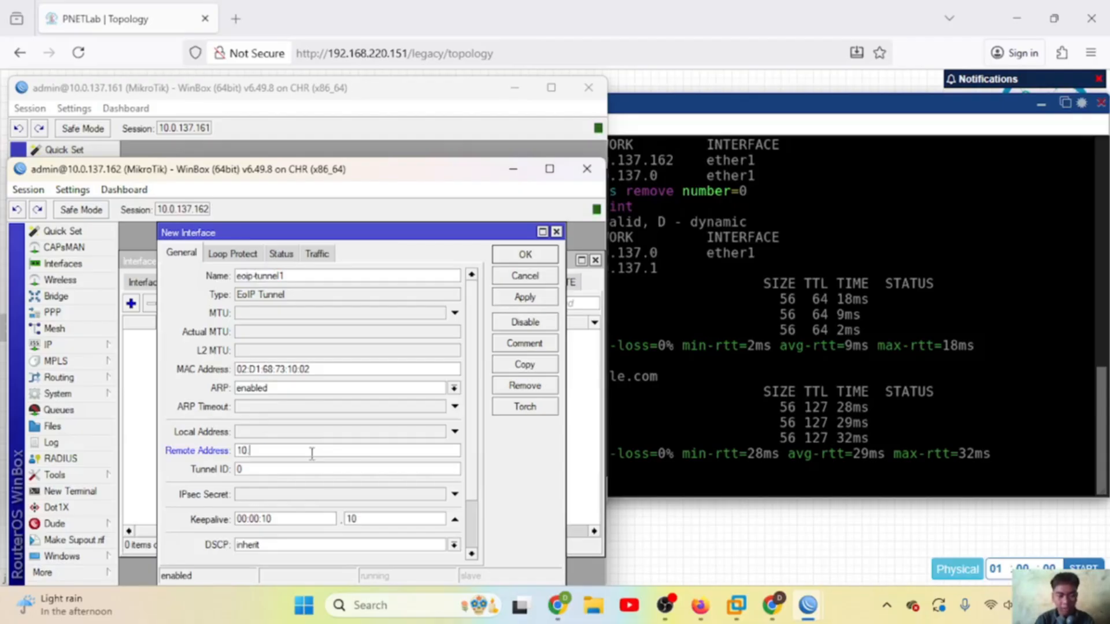
pyautogui.write('.0.137')
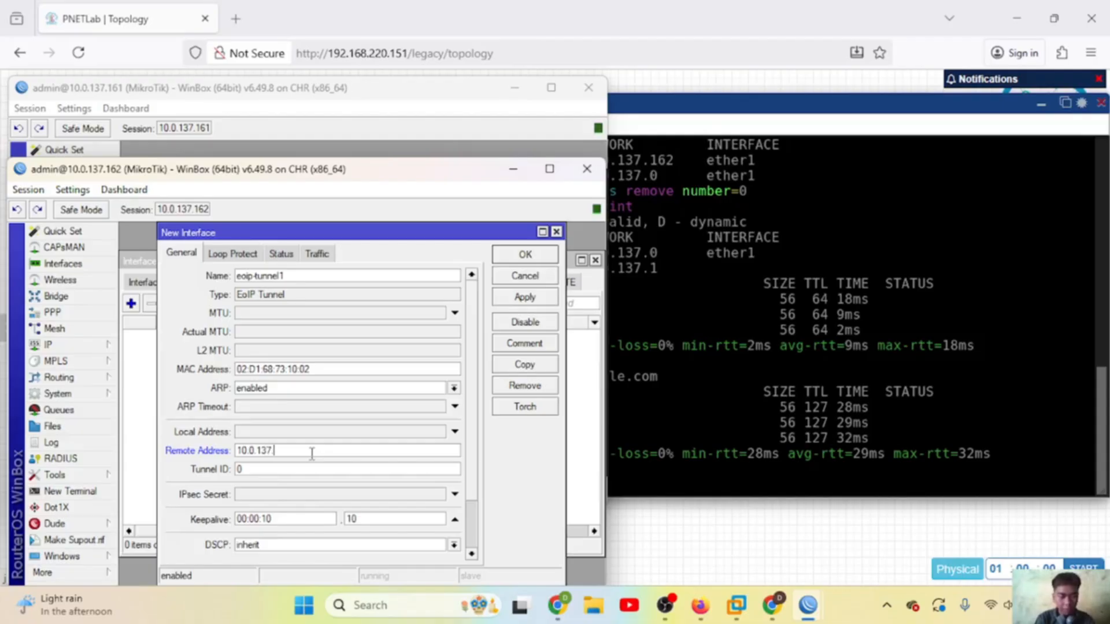
pyautogui.write('.161')
pyautogui.click(301, 469)
pyautogui.press('BackSpace')
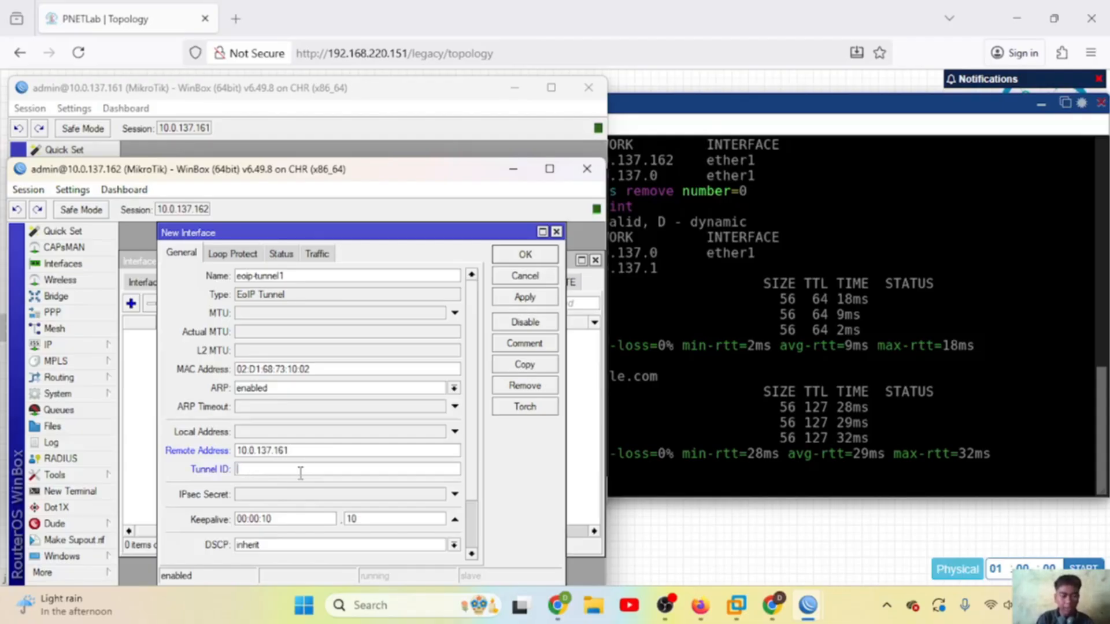
pyautogui.write('160')
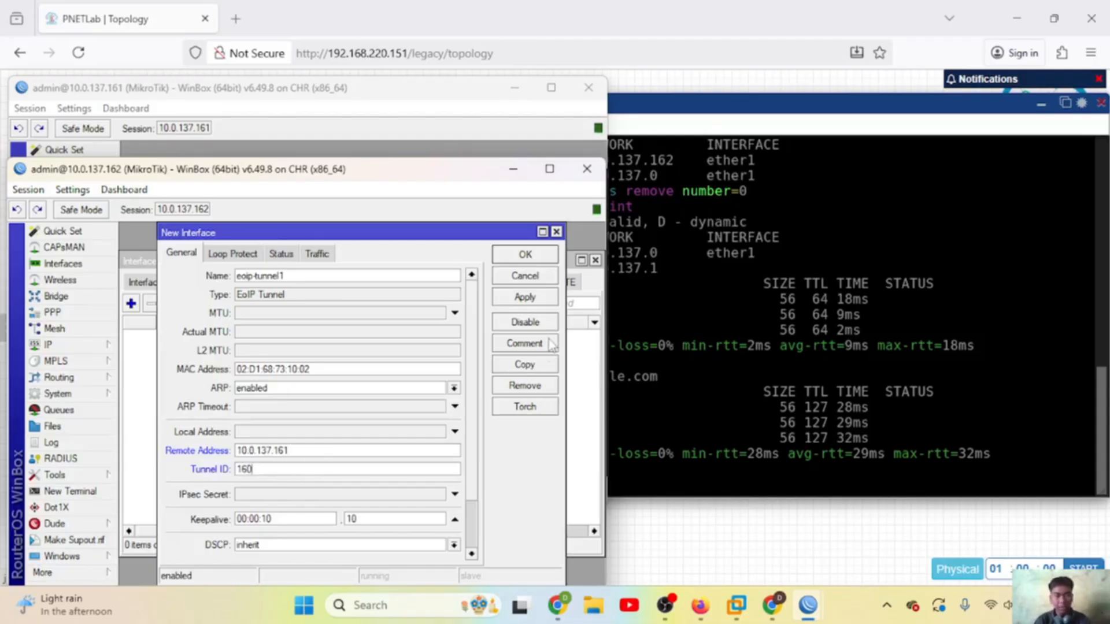
pyautogui.click(526, 297)
pyautogui.click(524, 254)
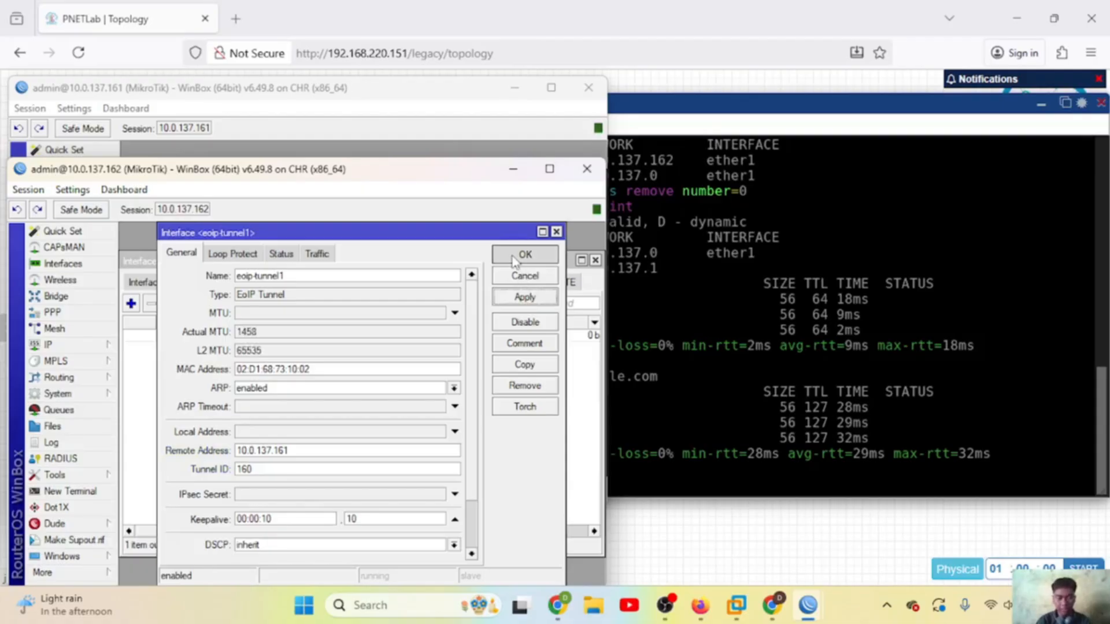
# Step: Ping 10.0.137.162 from Mikrotik1's console and 10.0.137.161 from Mikrotik2's console
pyautogui.click(696, 109)
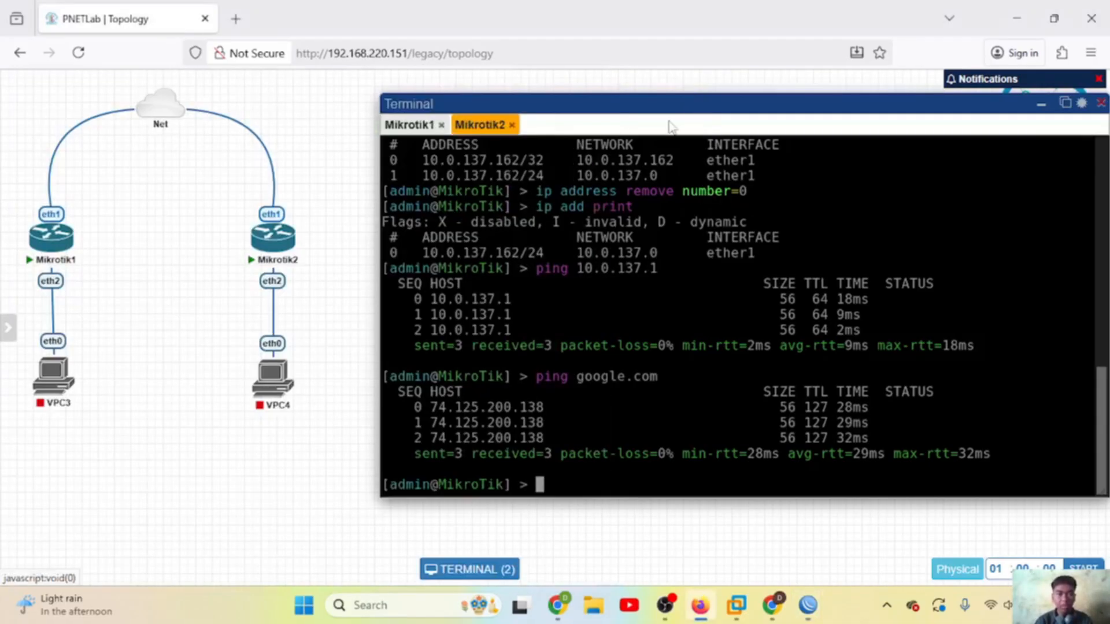
pyautogui.click(409, 126)
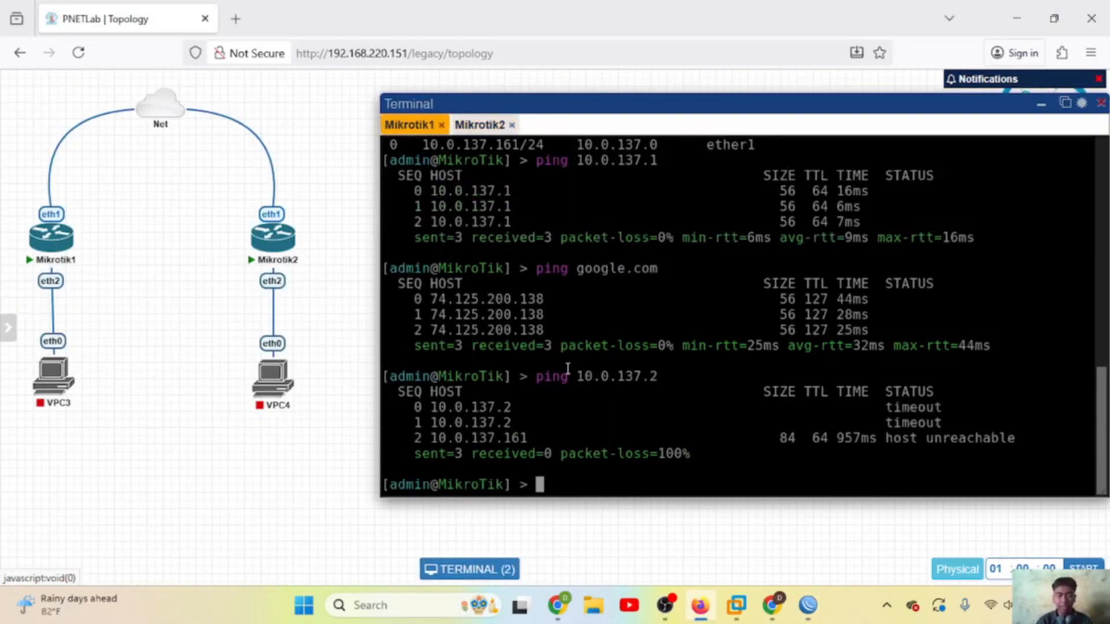
pyautogui.write('ping ')
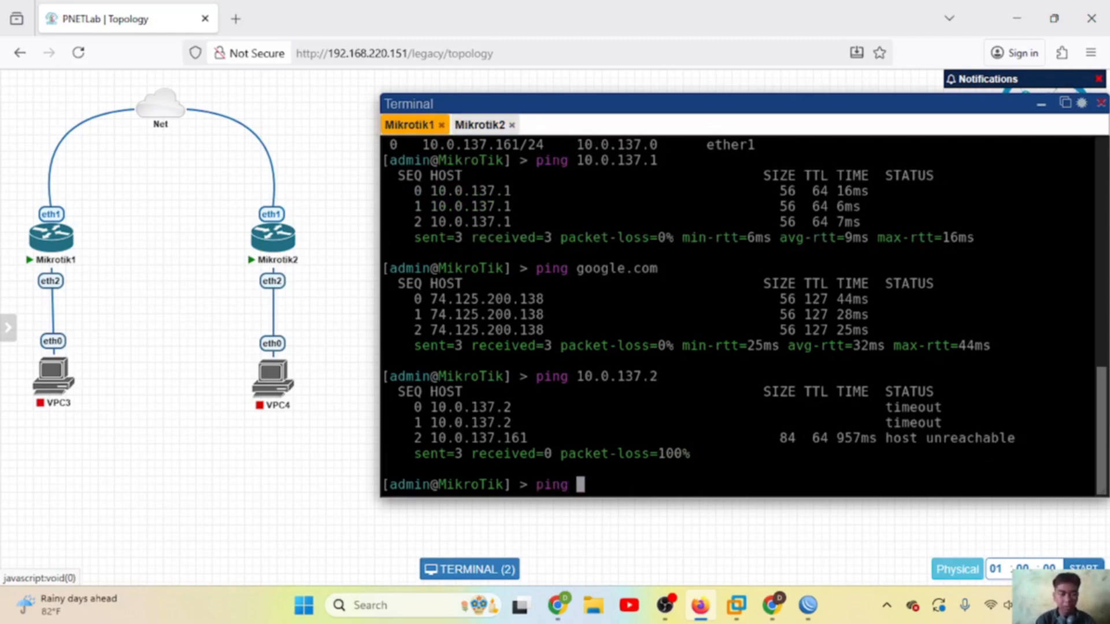
pyautogui.write('10.0.13')
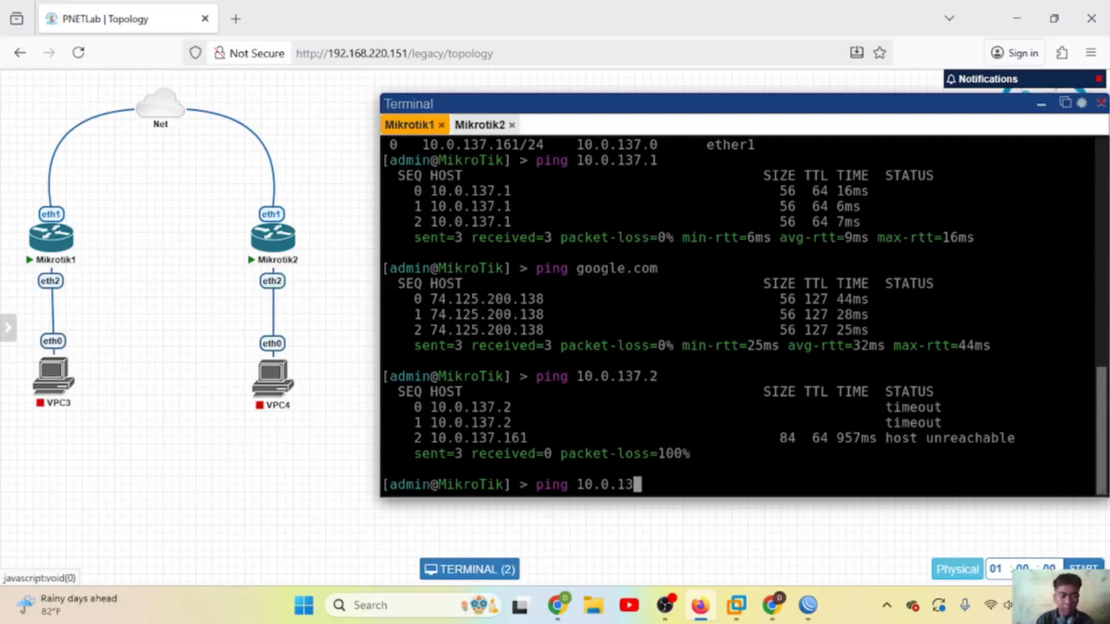
pyautogui.write('7.162')
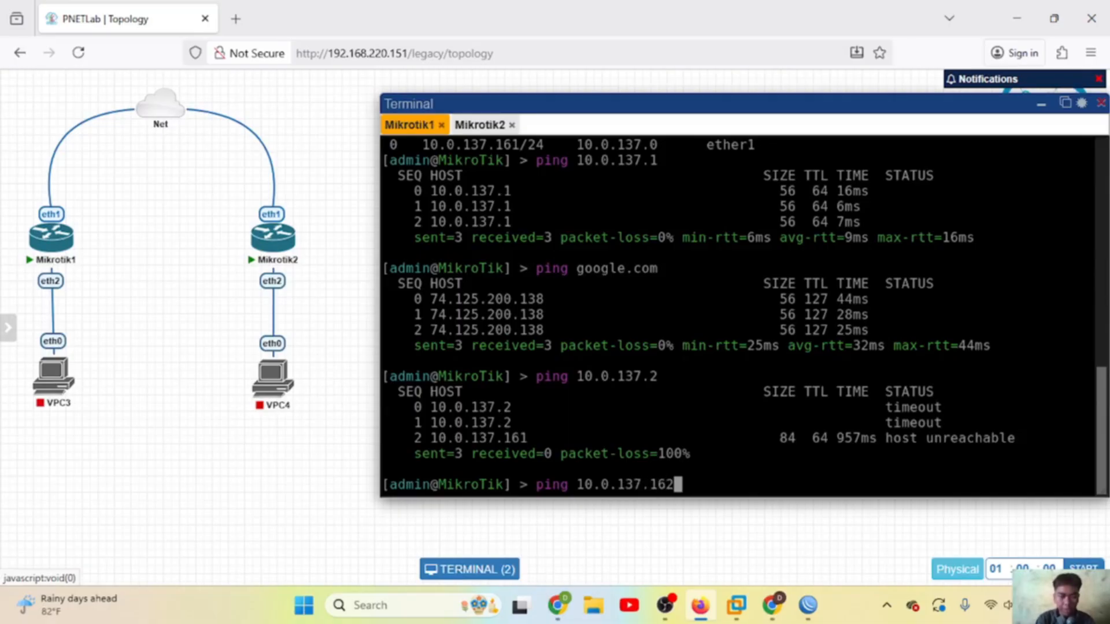
pyautogui.press('Return')
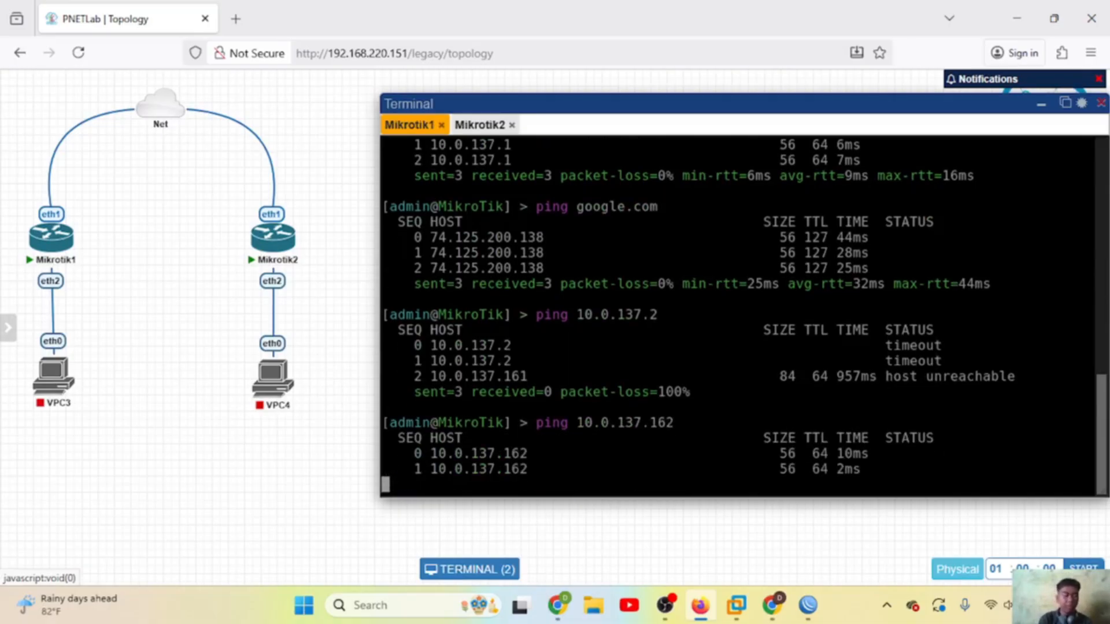
pyautogui.click(481, 125)
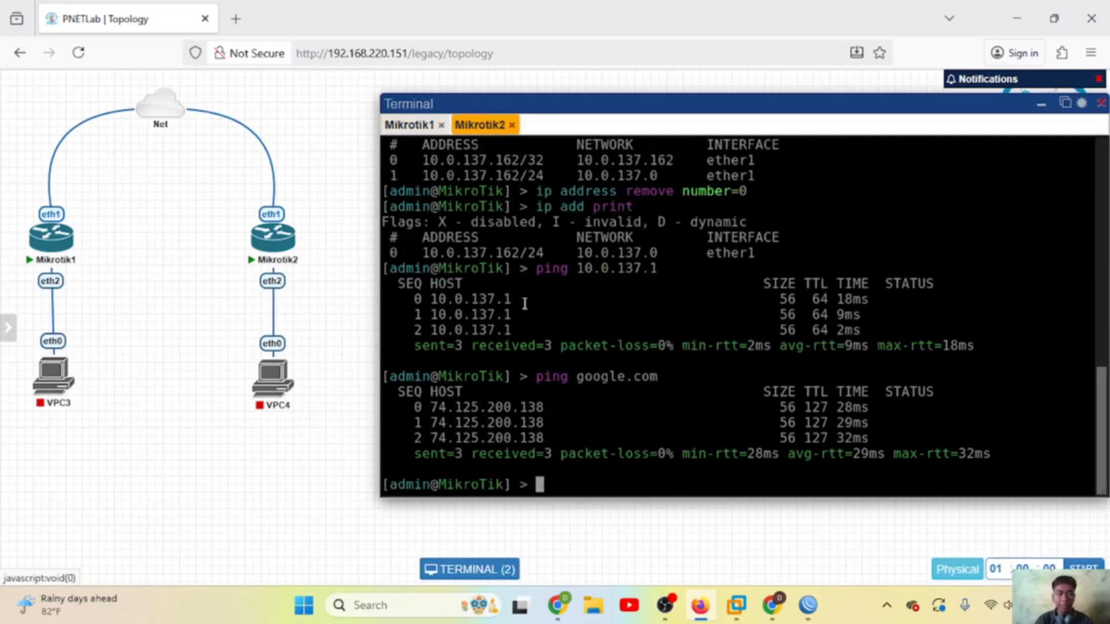
pyautogui.write('ping ')
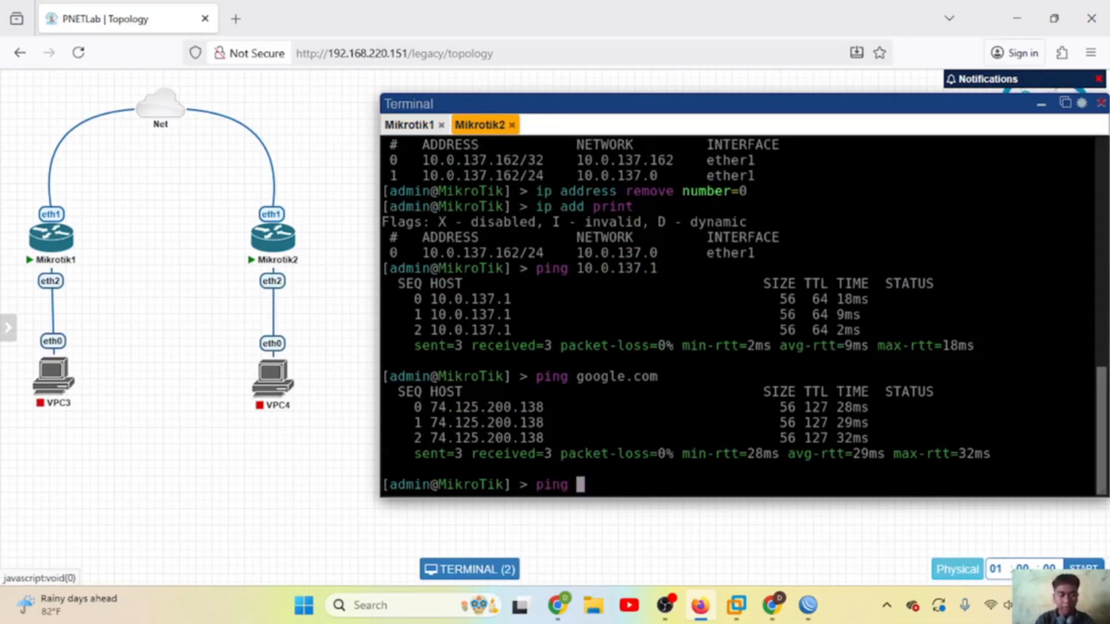
pyautogui.write('10.')
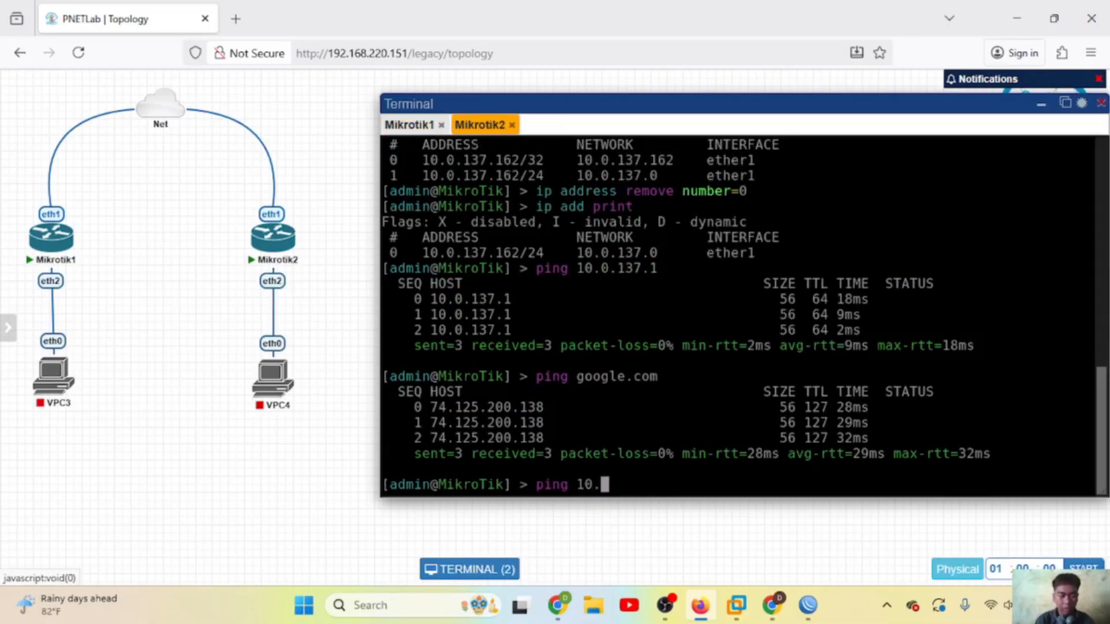
pyautogui.write('0.137.161')
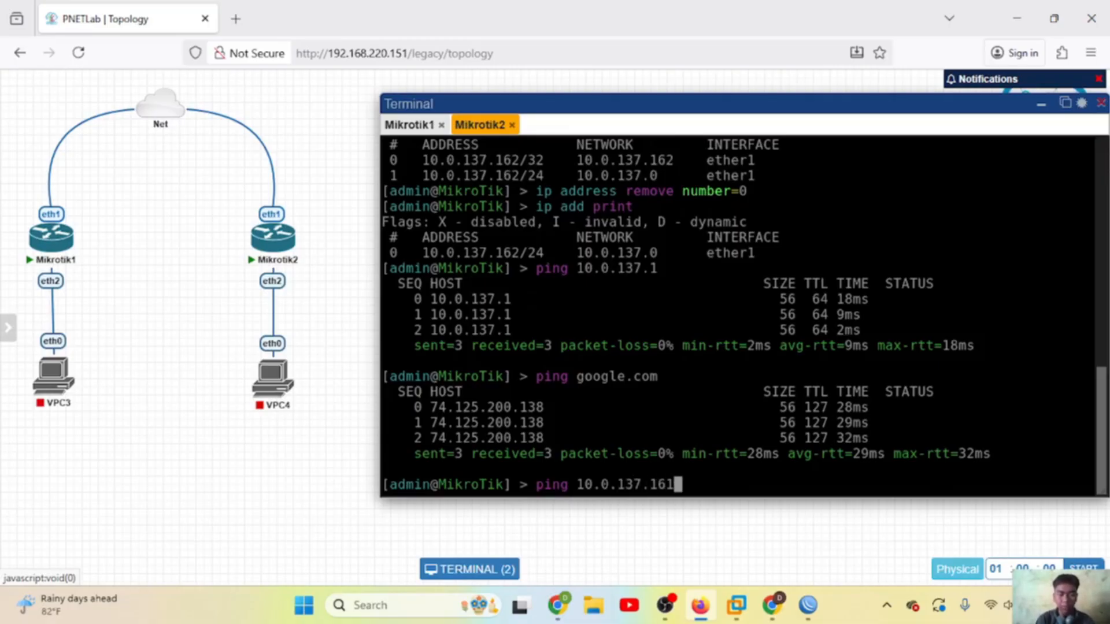
pyautogui.press('Return')
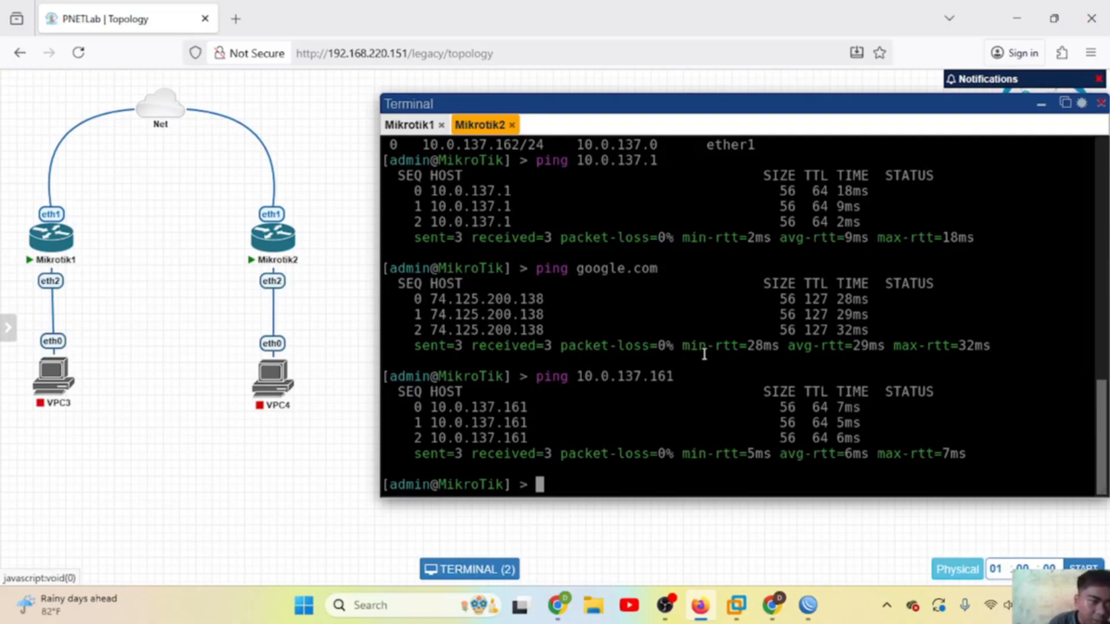
# Step: On the 10.0.137.161 router, create a bridge with the default name bridge1
pyautogui.moveTo(809, 606)
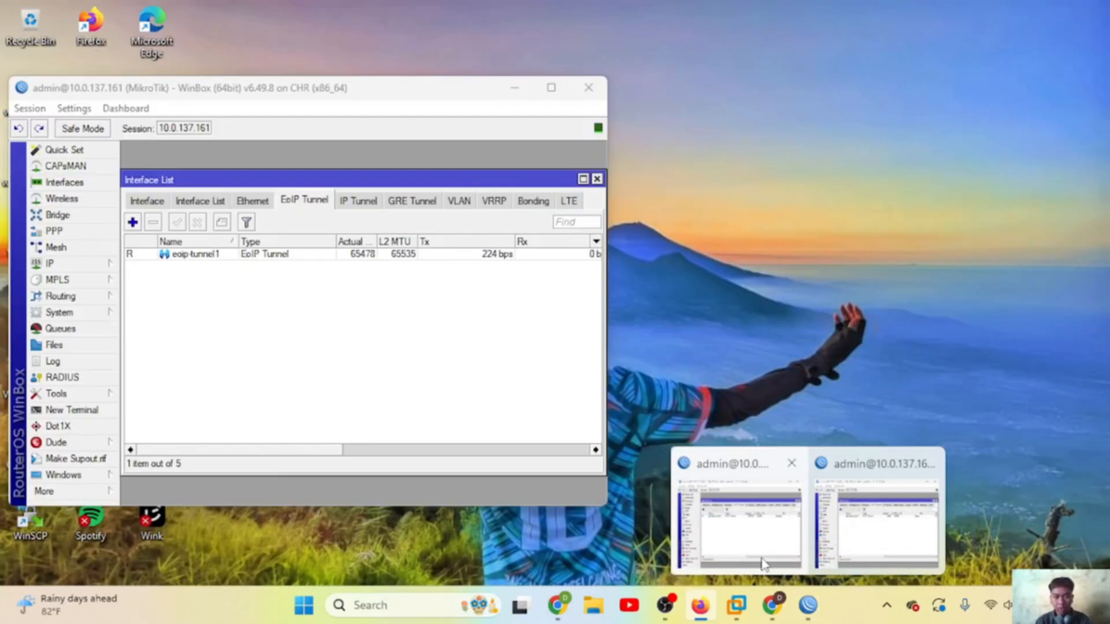
pyautogui.click(761, 554)
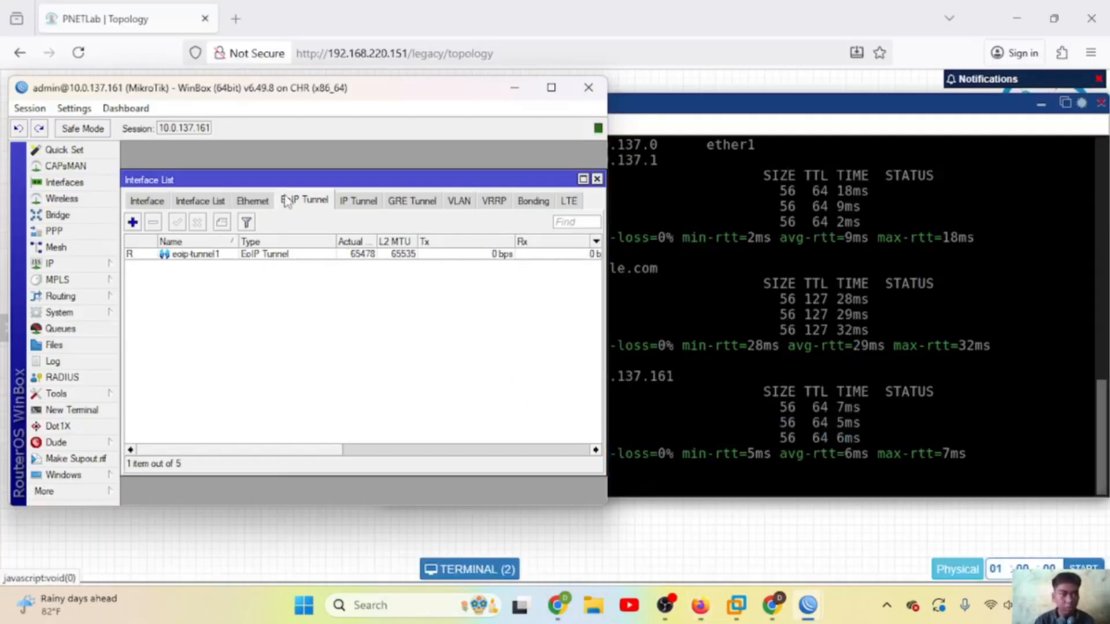
pyautogui.click(596, 179)
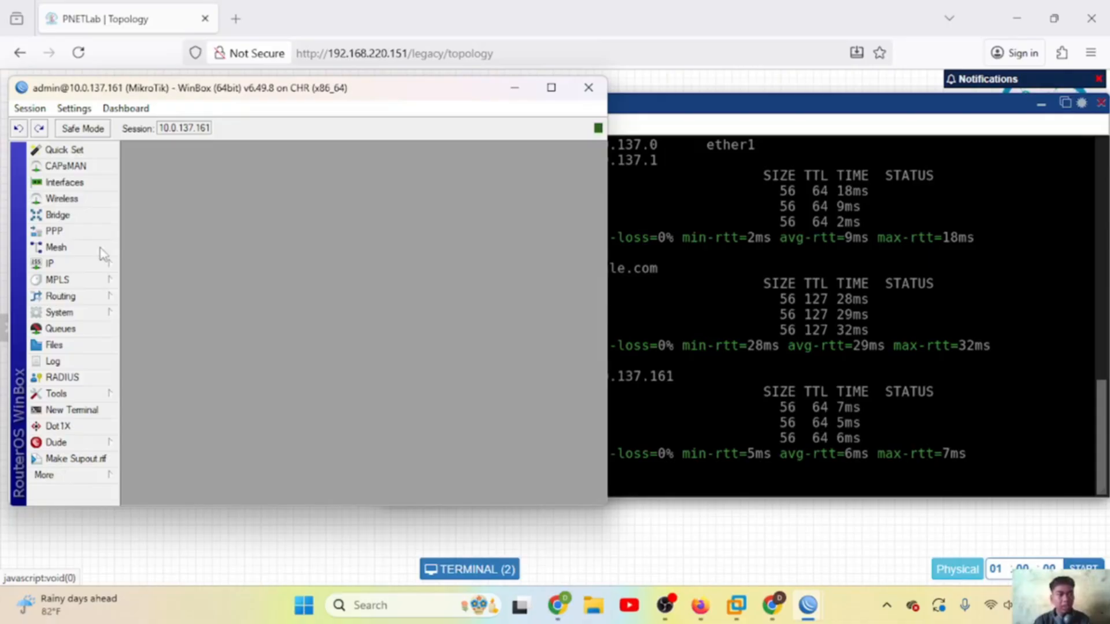
pyautogui.click(54, 214)
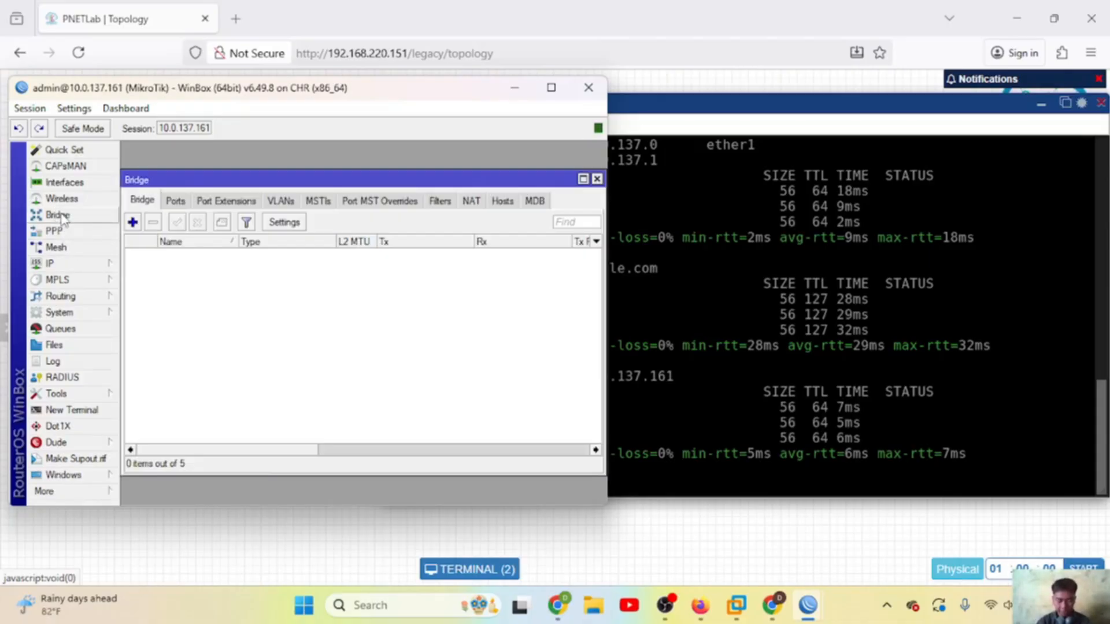
pyautogui.click(132, 222)
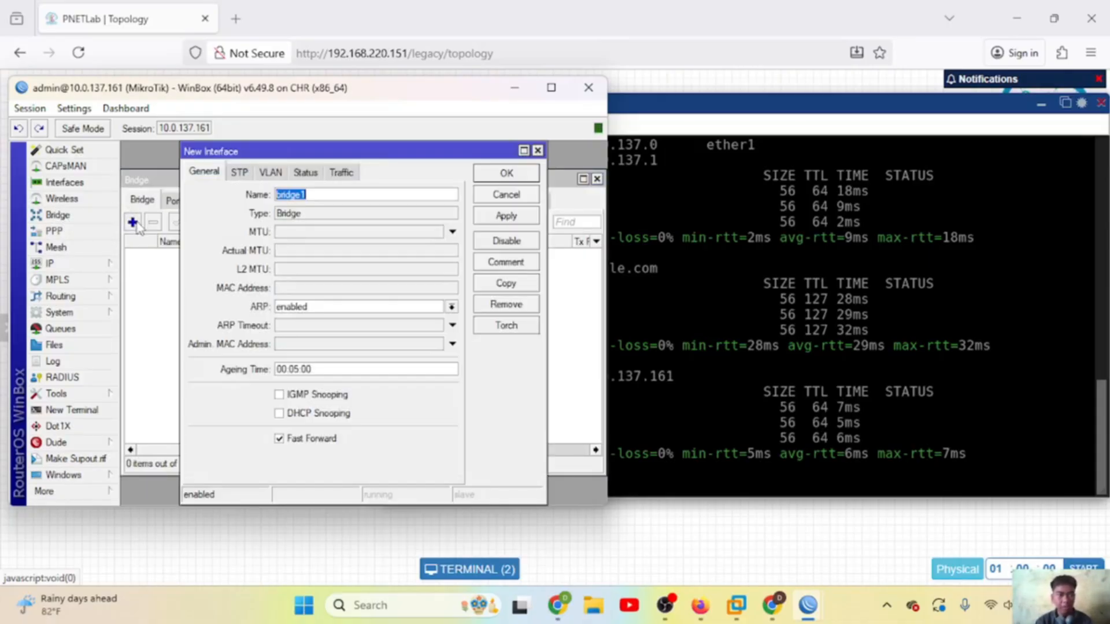
pyautogui.click(344, 200)
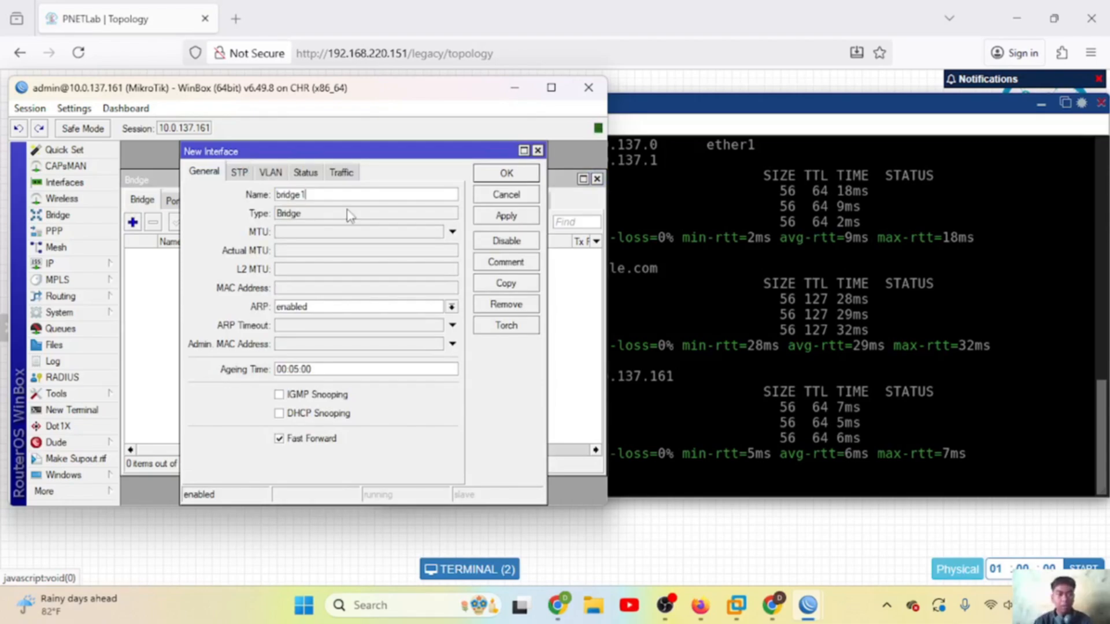
pyautogui.click(501, 218)
pyautogui.click(507, 172)
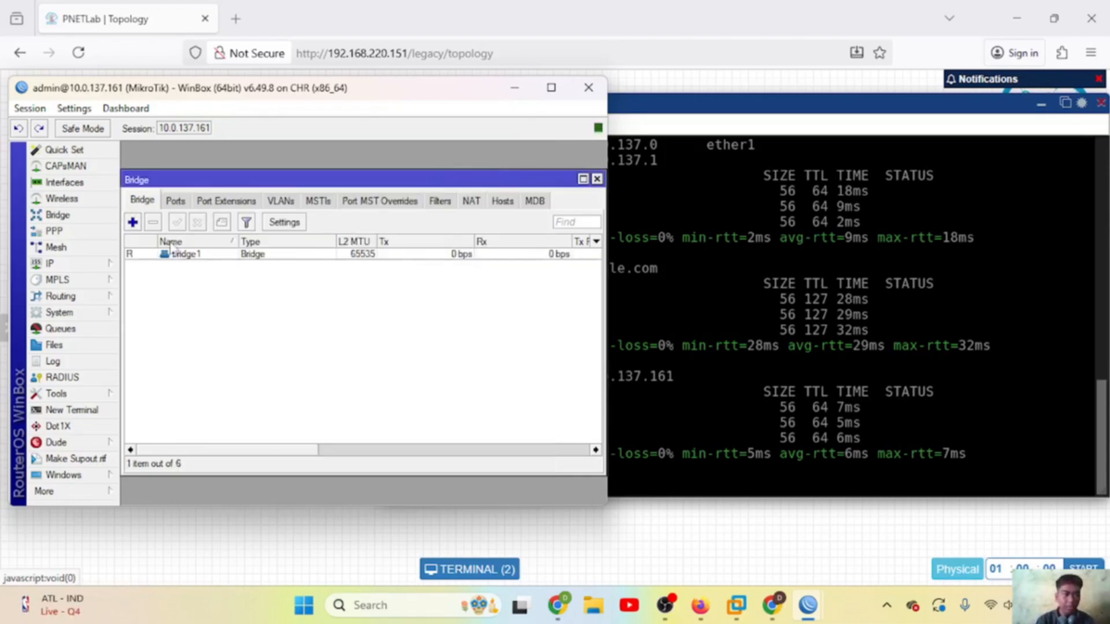
# Step: Add ether2 and eoip-tunnel1 as ports of bridge1
pyautogui.click(174, 203)
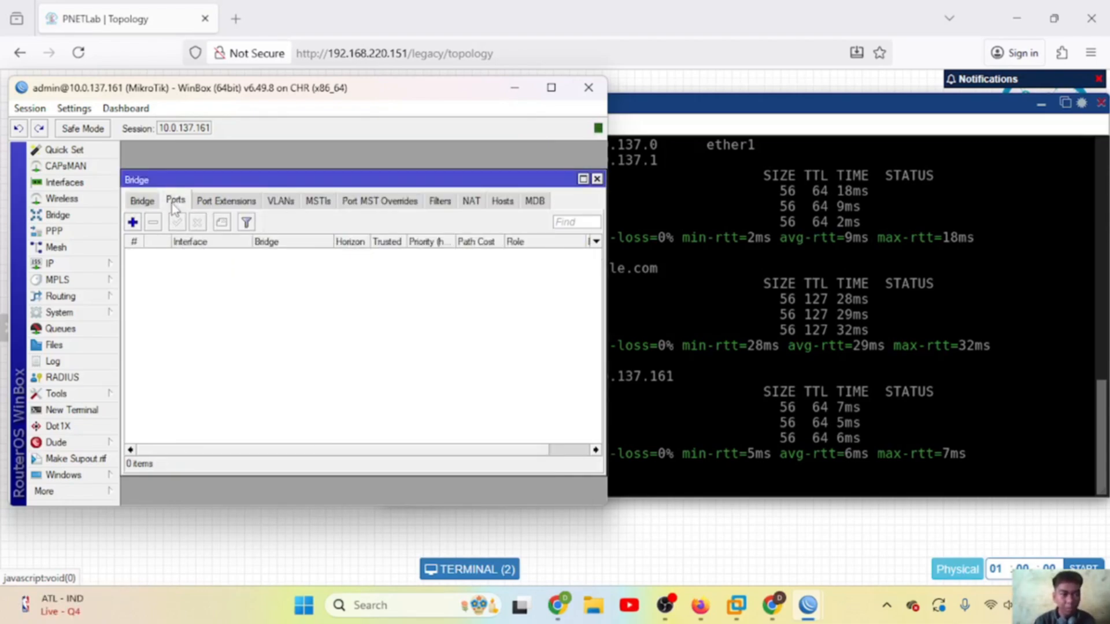
pyautogui.click(133, 223)
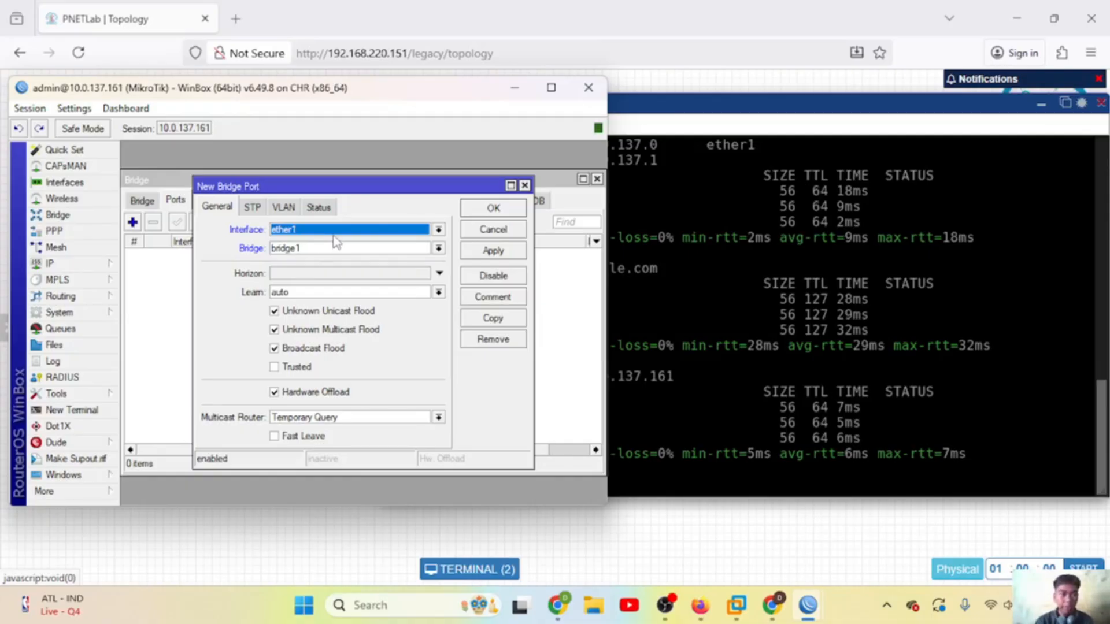
pyautogui.click(341, 231)
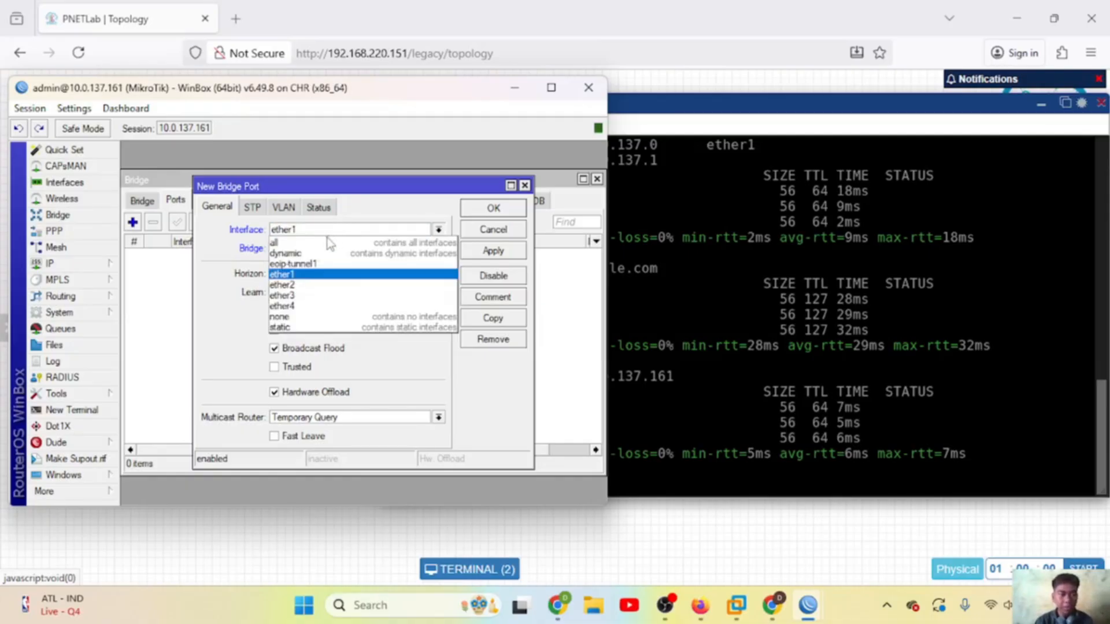
pyautogui.click(291, 285)
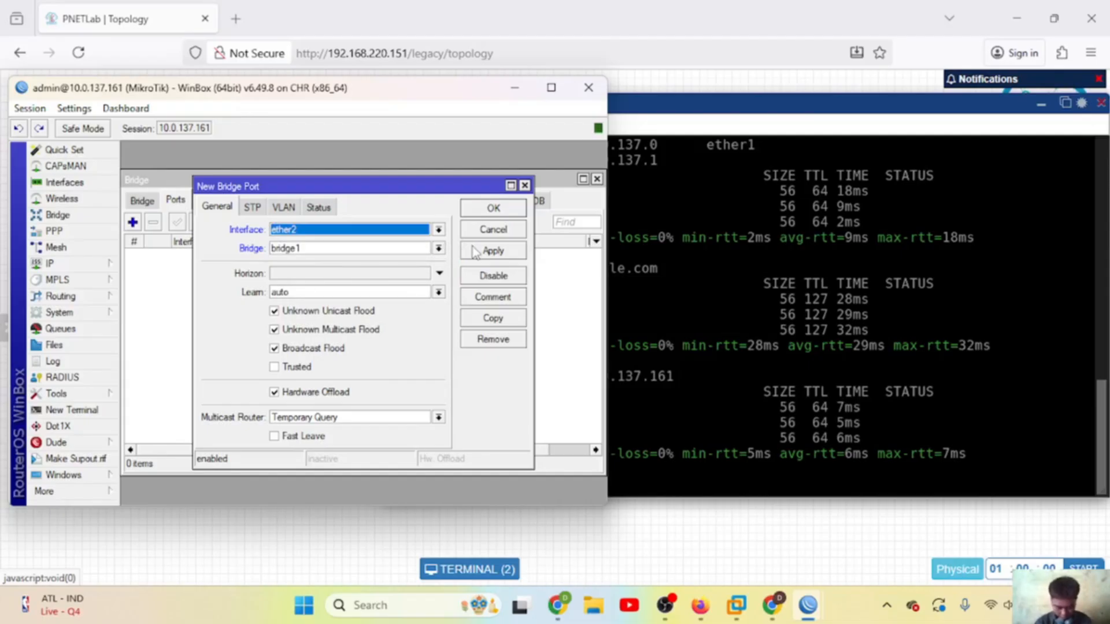
pyautogui.click(474, 252)
pyautogui.click(488, 209)
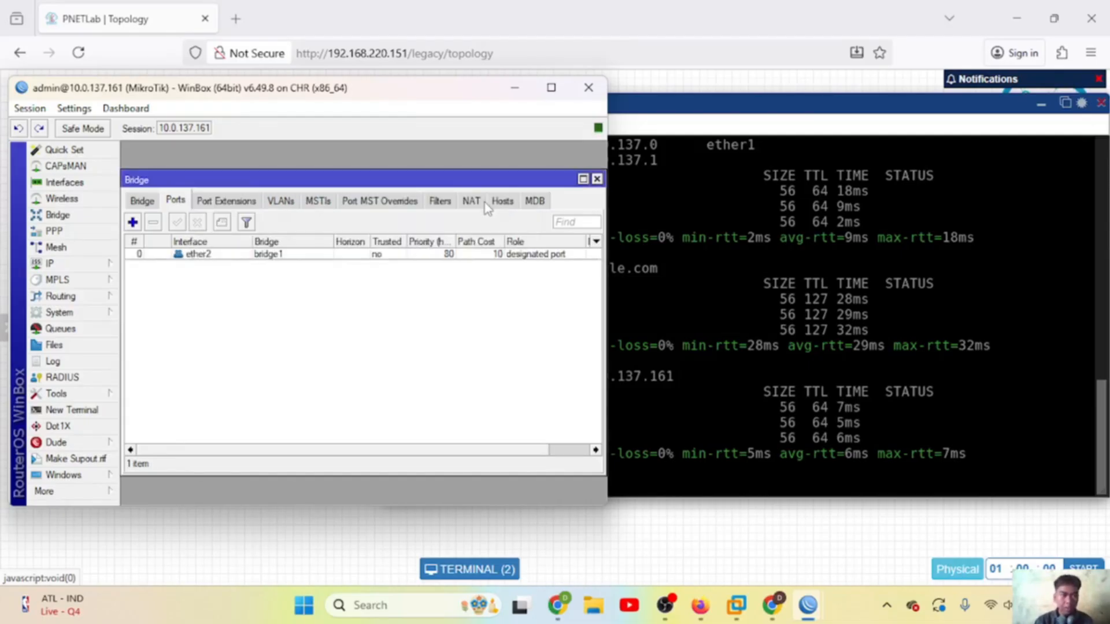
pyautogui.click(132, 222)
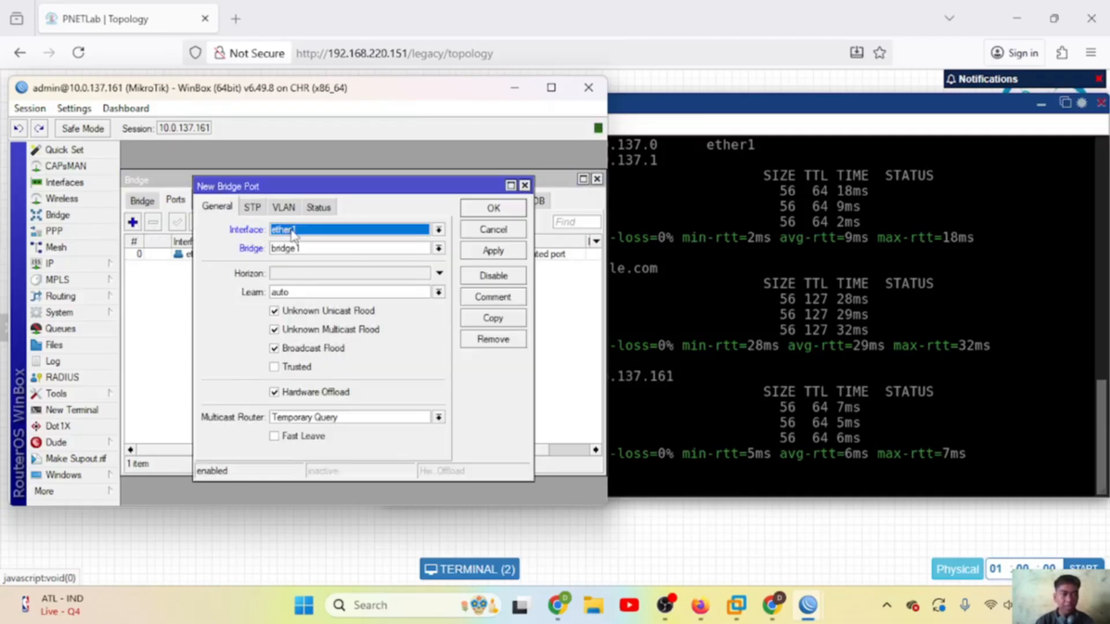
pyautogui.click(292, 231)
pyautogui.click(296, 261)
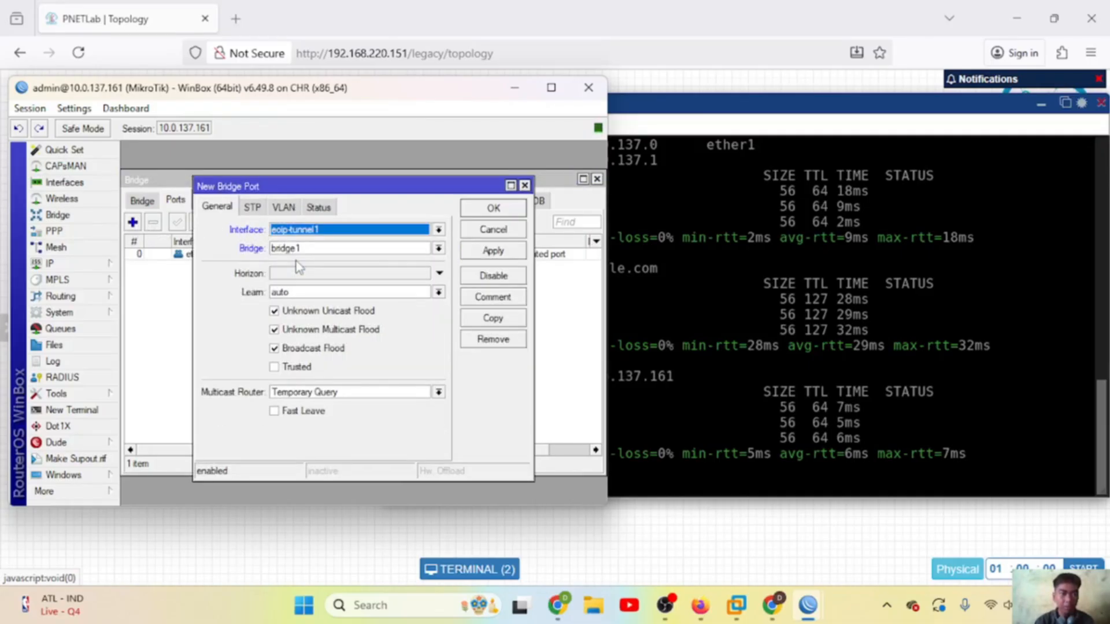
pyautogui.click(489, 253)
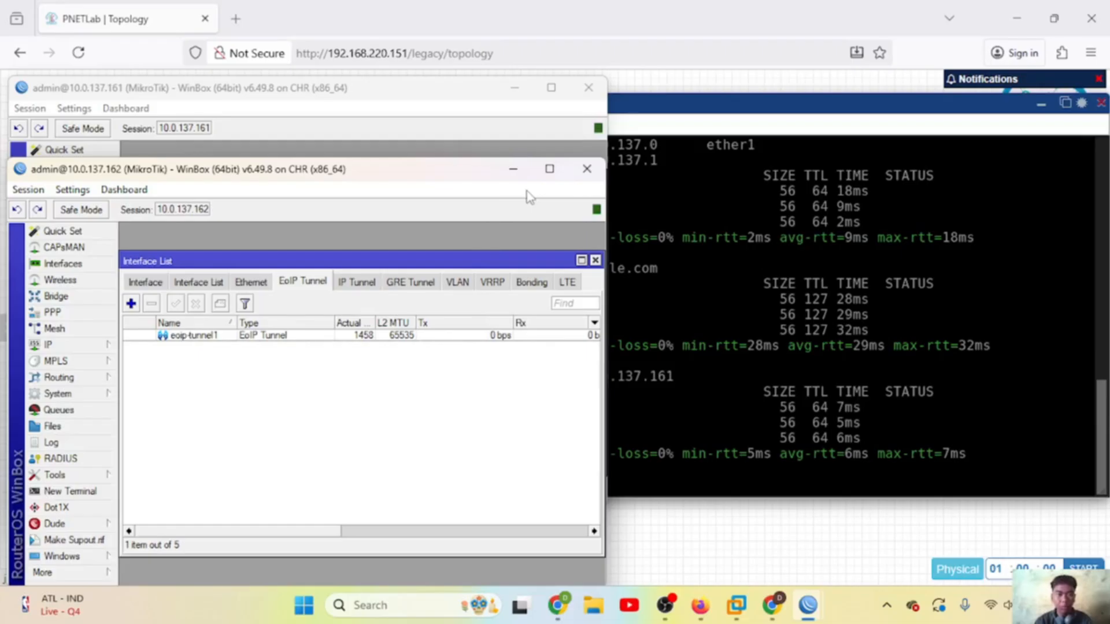
# Step: On the 10.0.137.162 router, create a bridge named bridge1
pyautogui.click(595, 262)
pyautogui.click(56, 296)
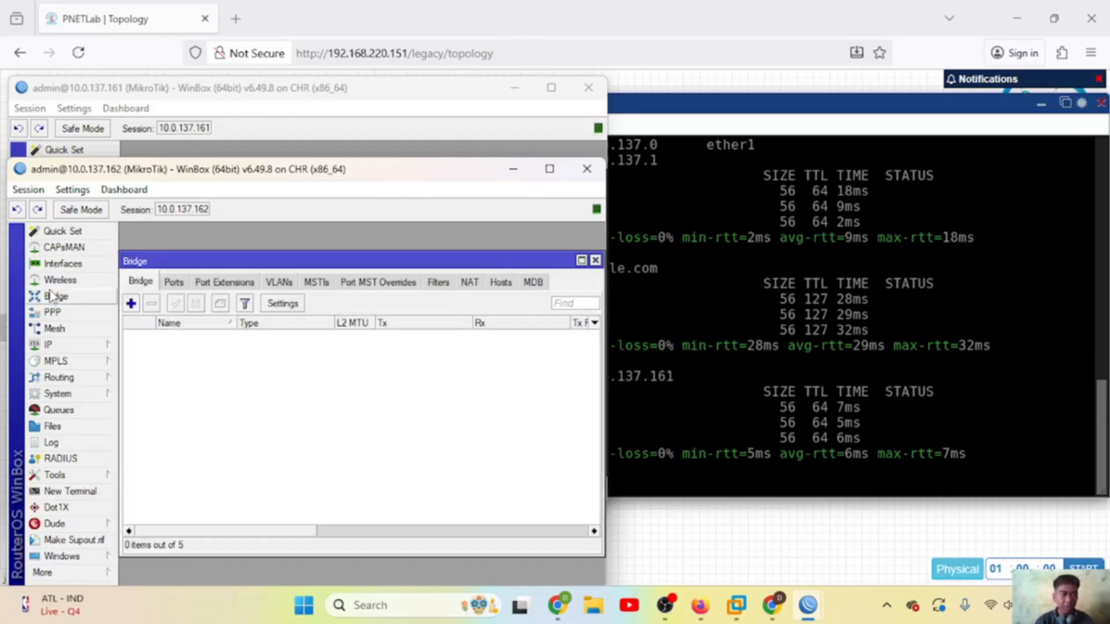
pyautogui.click(131, 303)
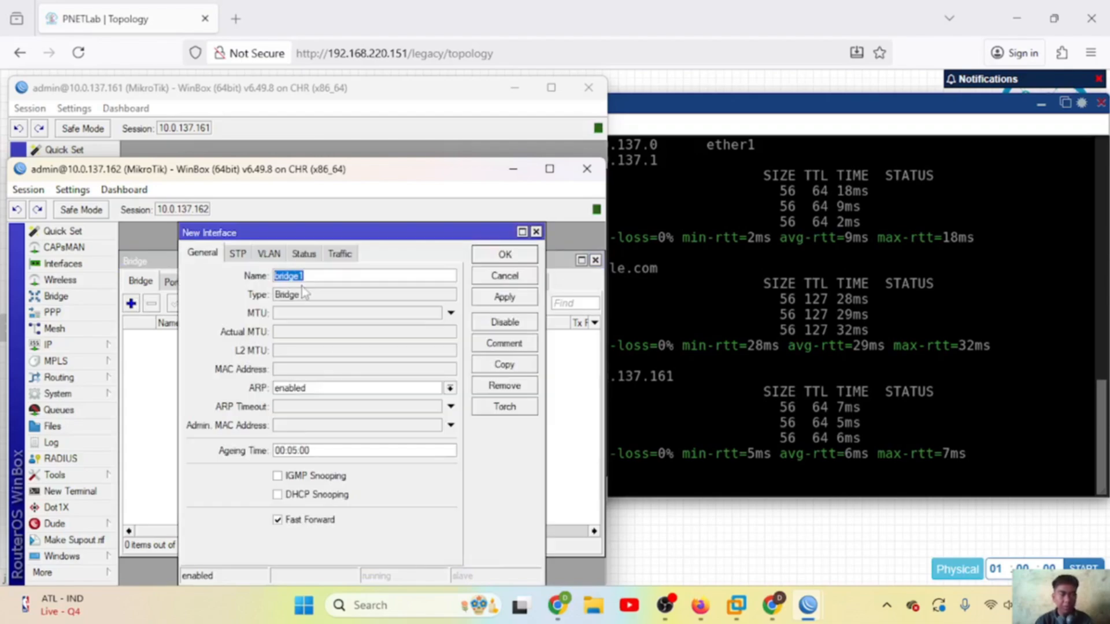
pyautogui.click(513, 299)
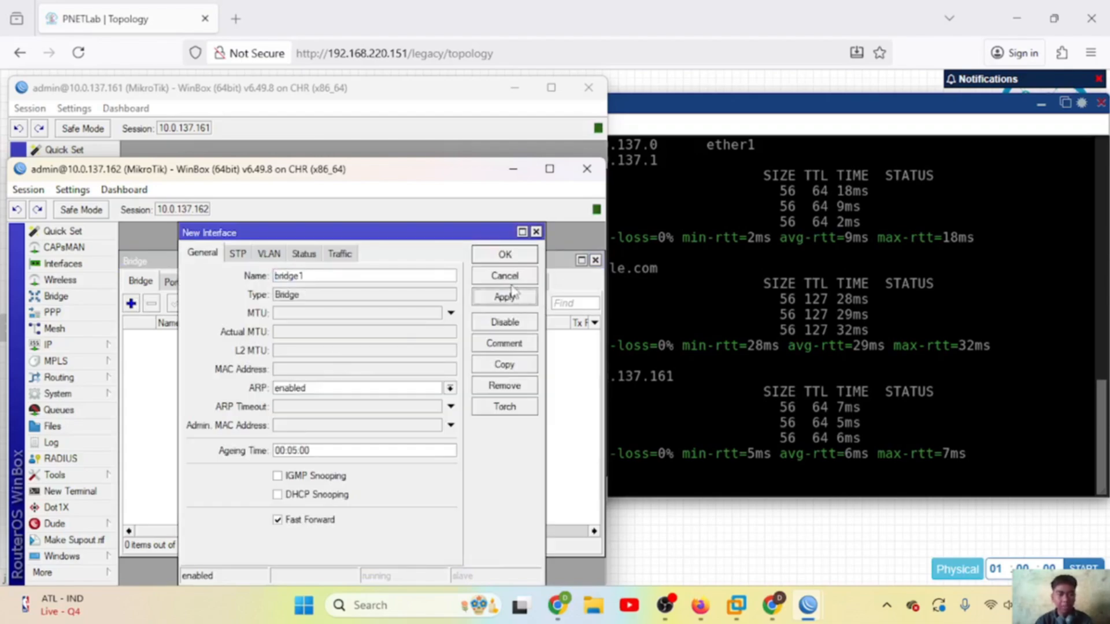
pyautogui.click(497, 254)
# Step: Add ether2 and the EoIP tunnel as ports of bridge1
pyautogui.click(174, 282)
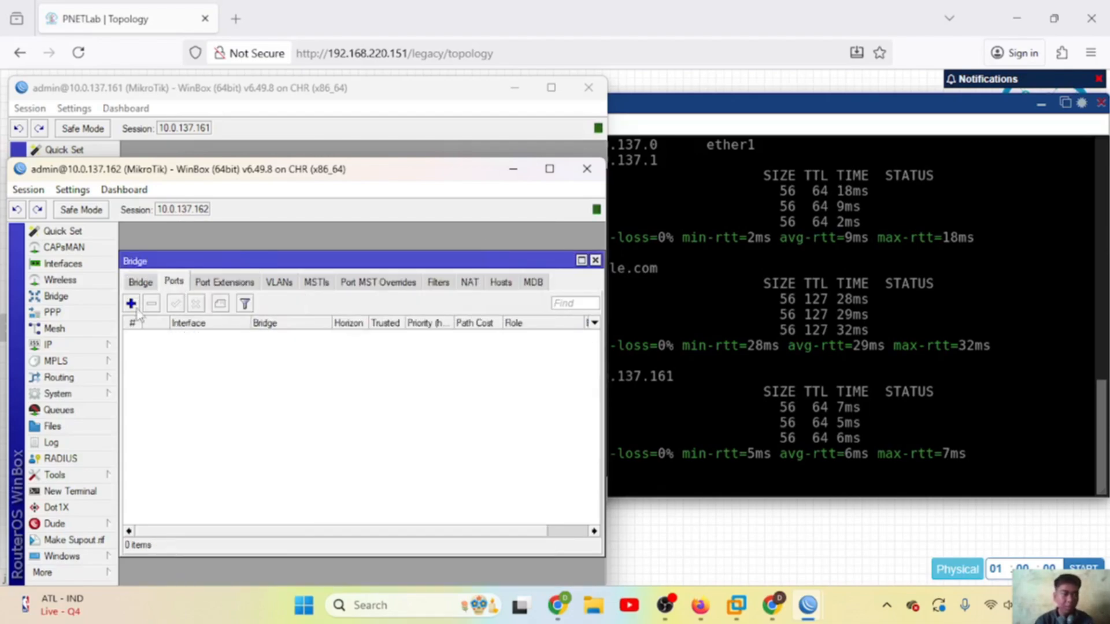
pyautogui.click(131, 303)
pyautogui.click(337, 312)
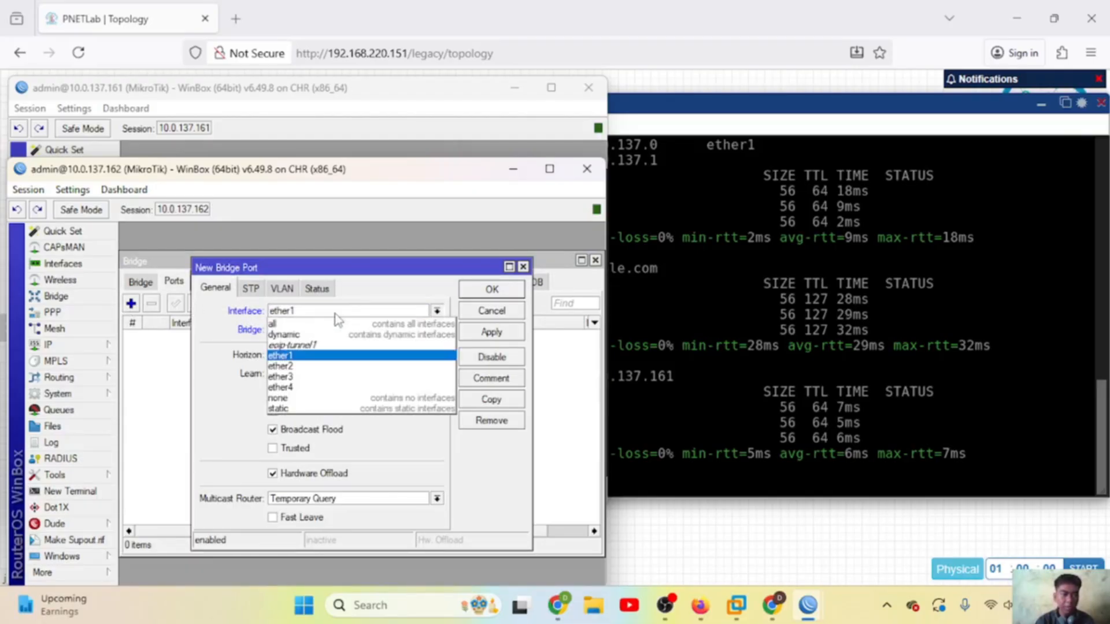
pyautogui.click(300, 367)
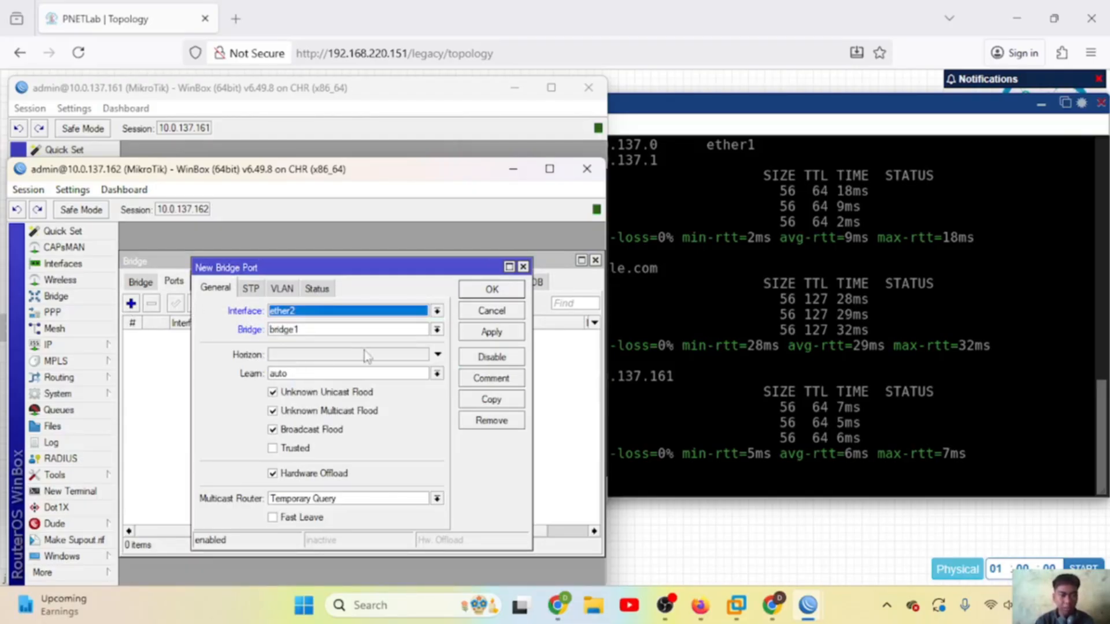
pyautogui.click(491, 334)
pyautogui.click(491, 289)
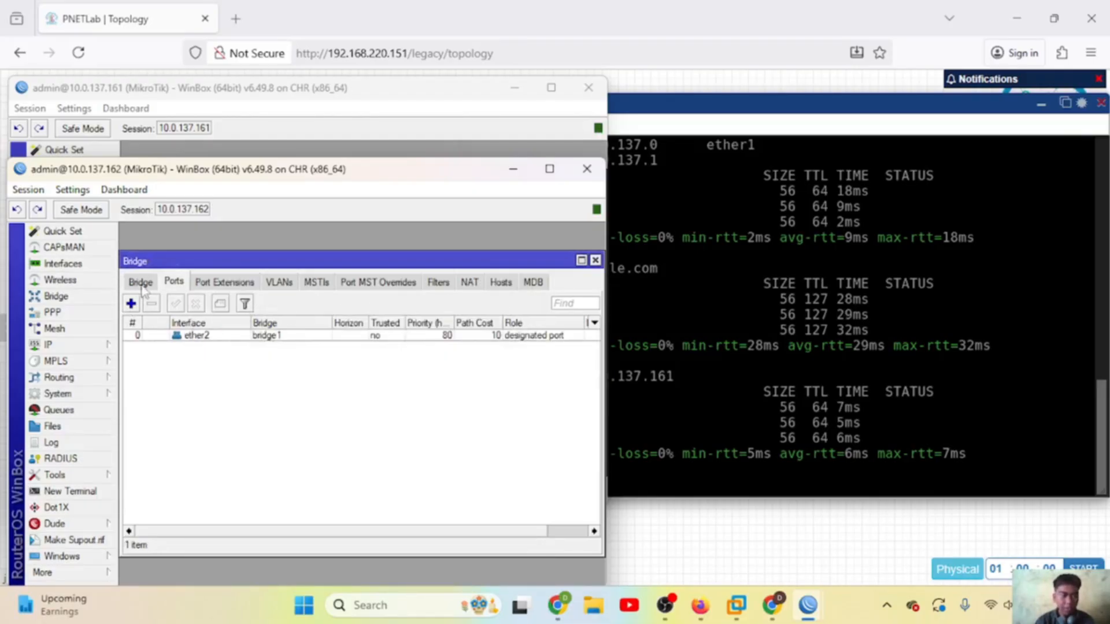
pyautogui.click(131, 303)
pyautogui.click(299, 313)
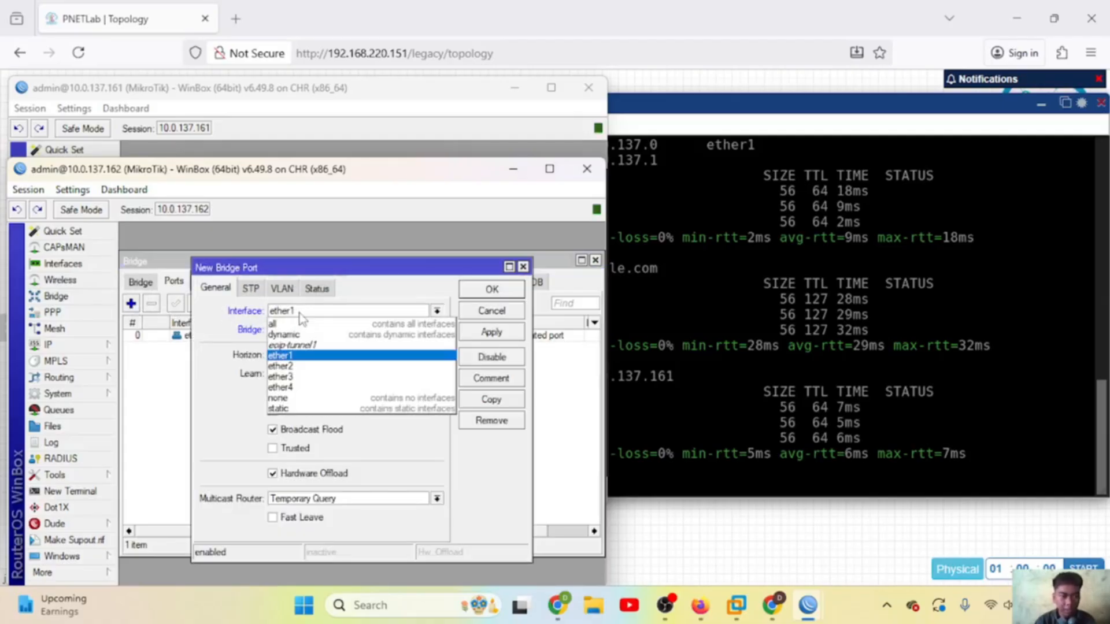
pyautogui.click(300, 345)
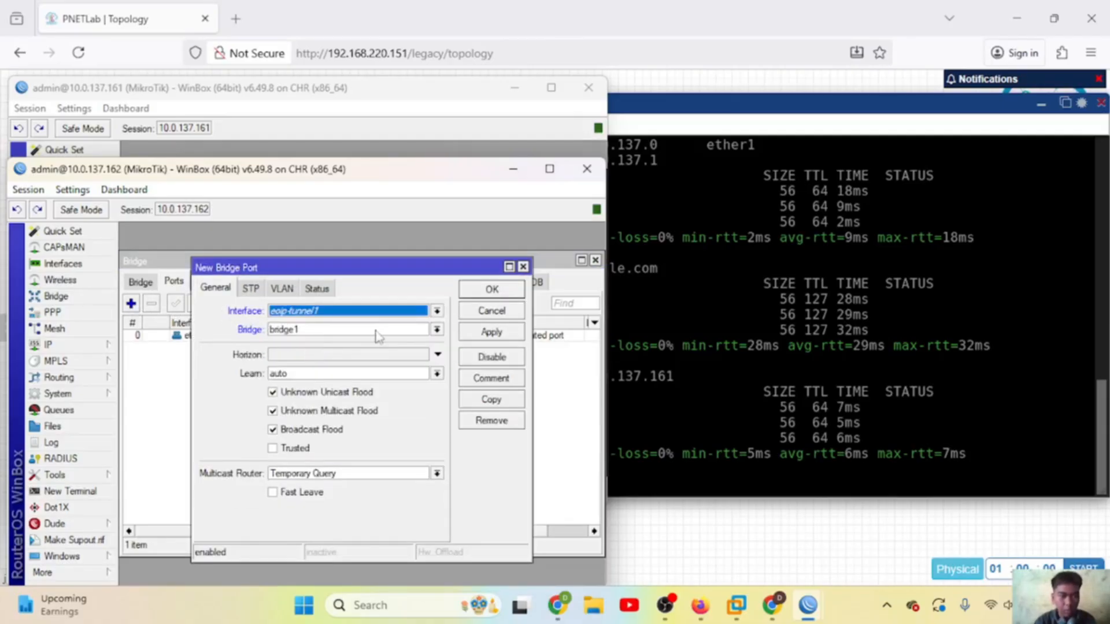
pyautogui.click(507, 338)
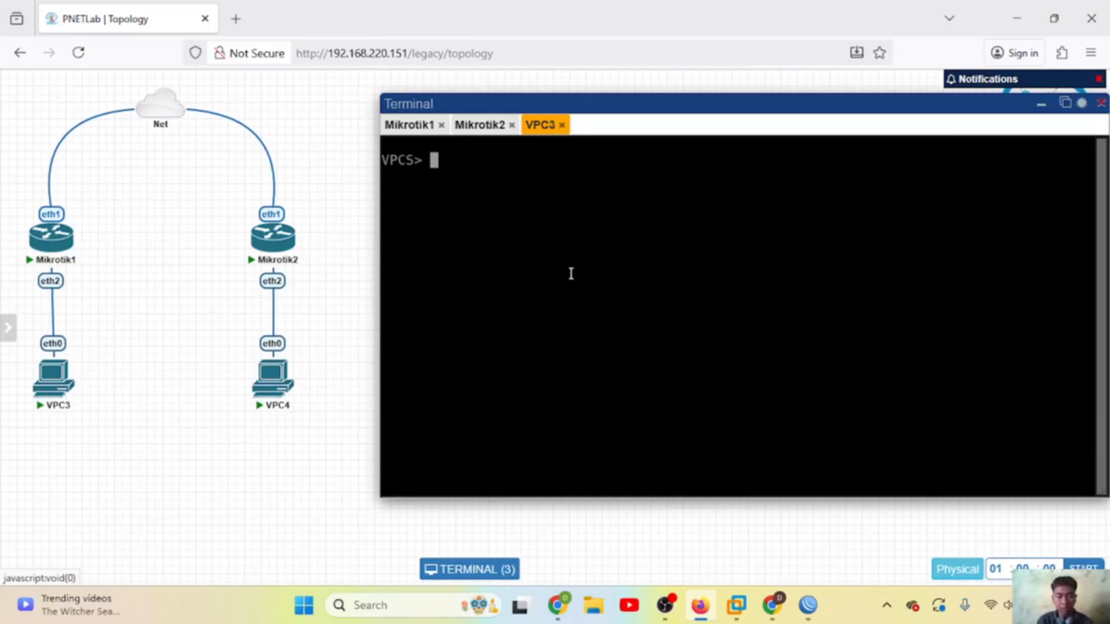
# Step: Begin entering an ip command ('ip 10.0.137') at the VPC3 console
pyautogui.write('ip ')
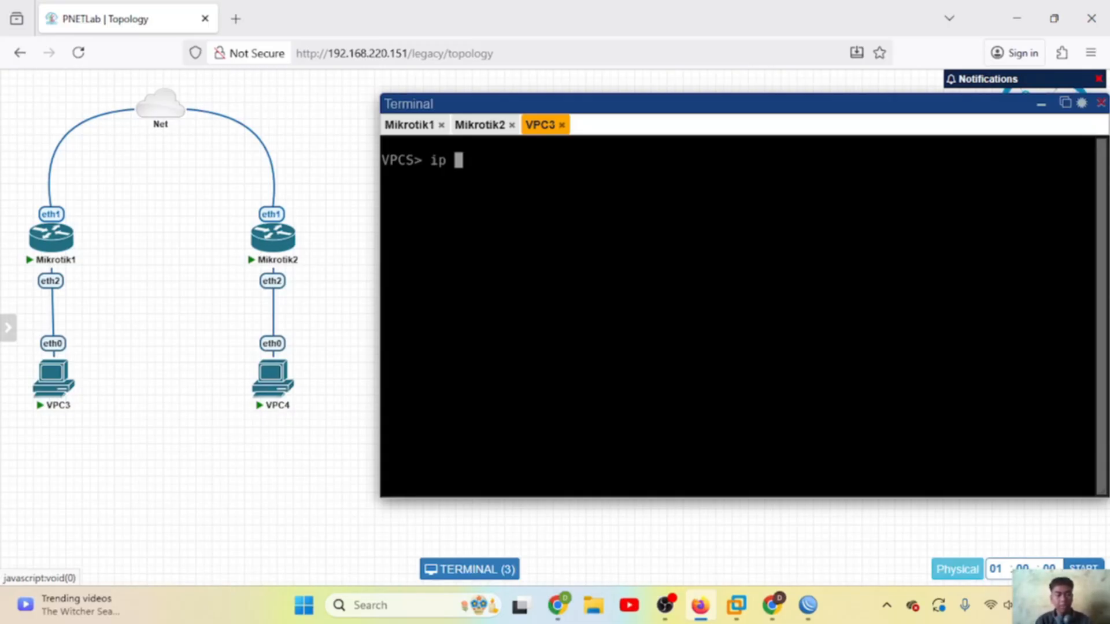
pyautogui.write('10')
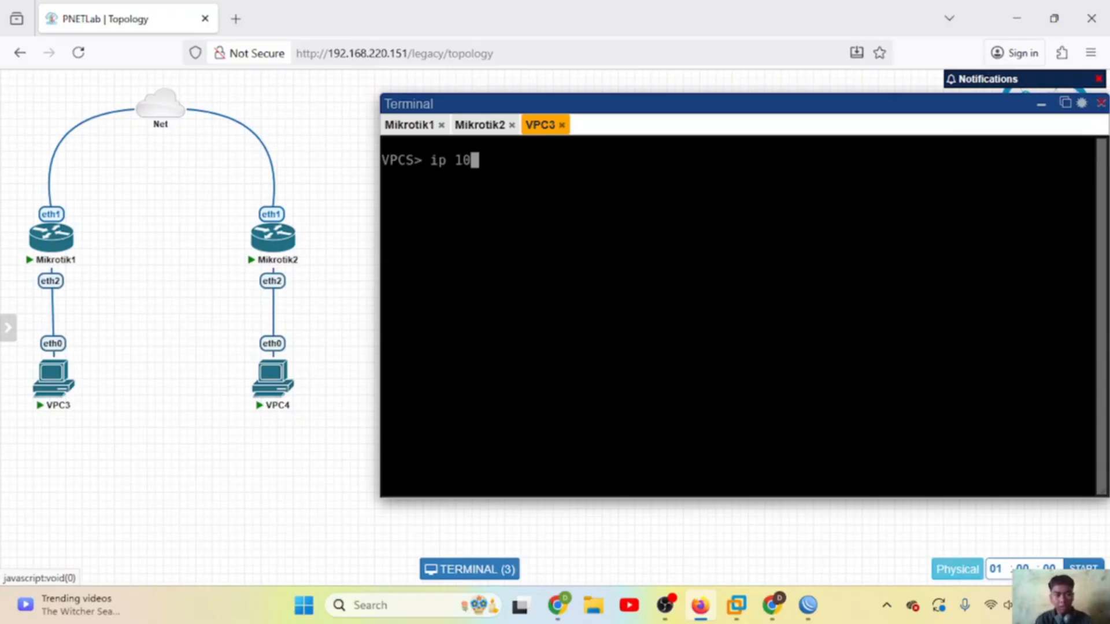
pyautogui.write('.0.137')
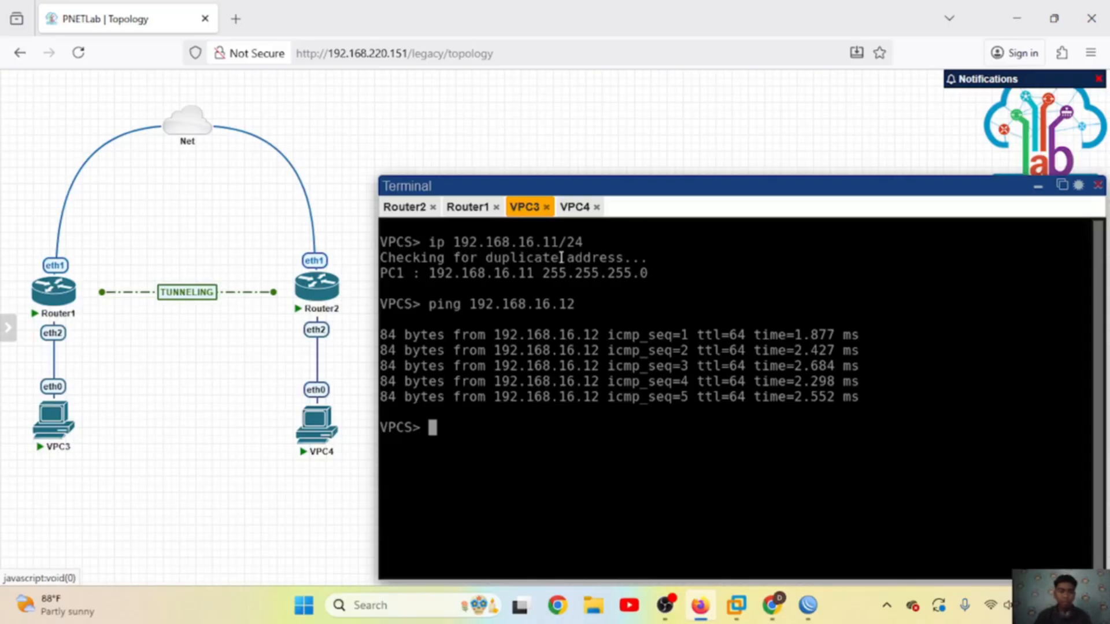
# Step: Compare the VPC3 and VPC4 ping results, ending on VPC4 with 192.168.16.12/24 pinging 192.168.16.11
pyautogui.click(572, 208)
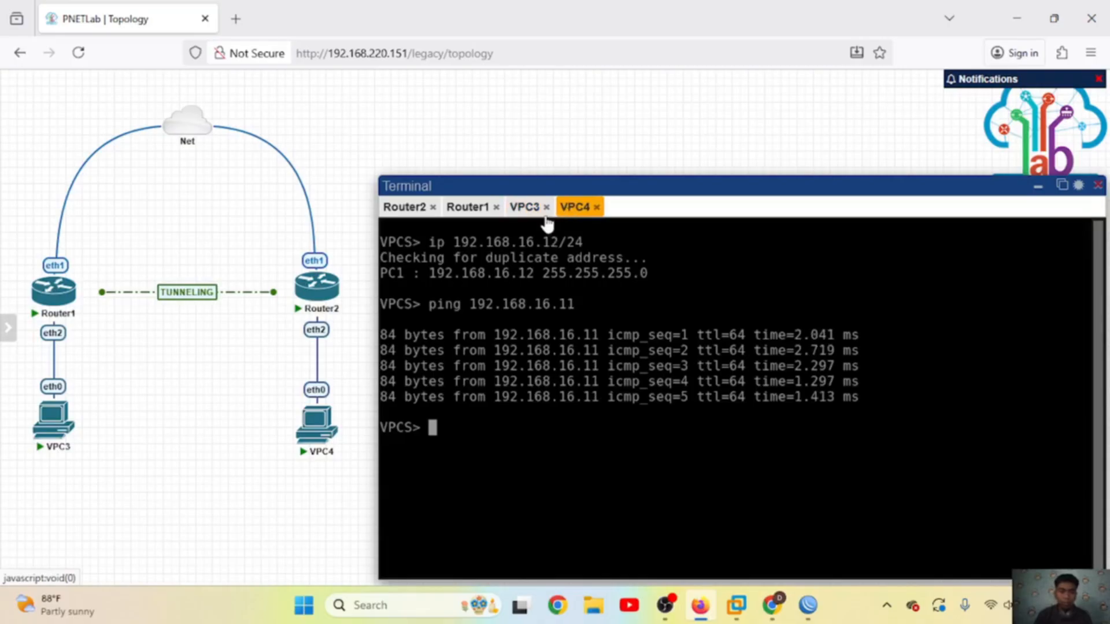
pyautogui.click(523, 210)
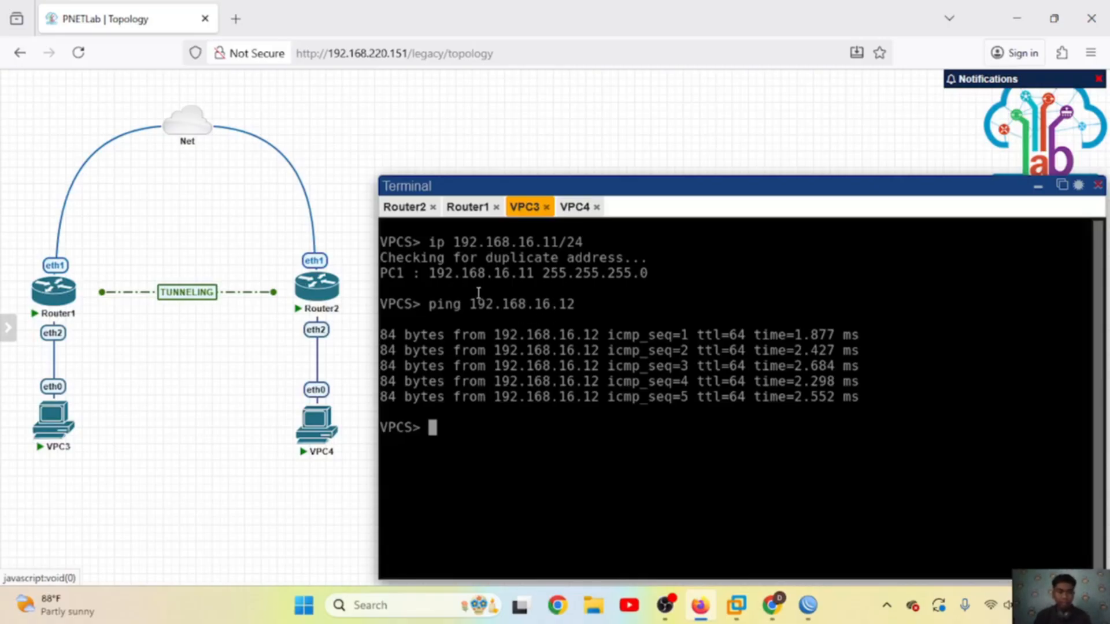
pyautogui.click(575, 212)
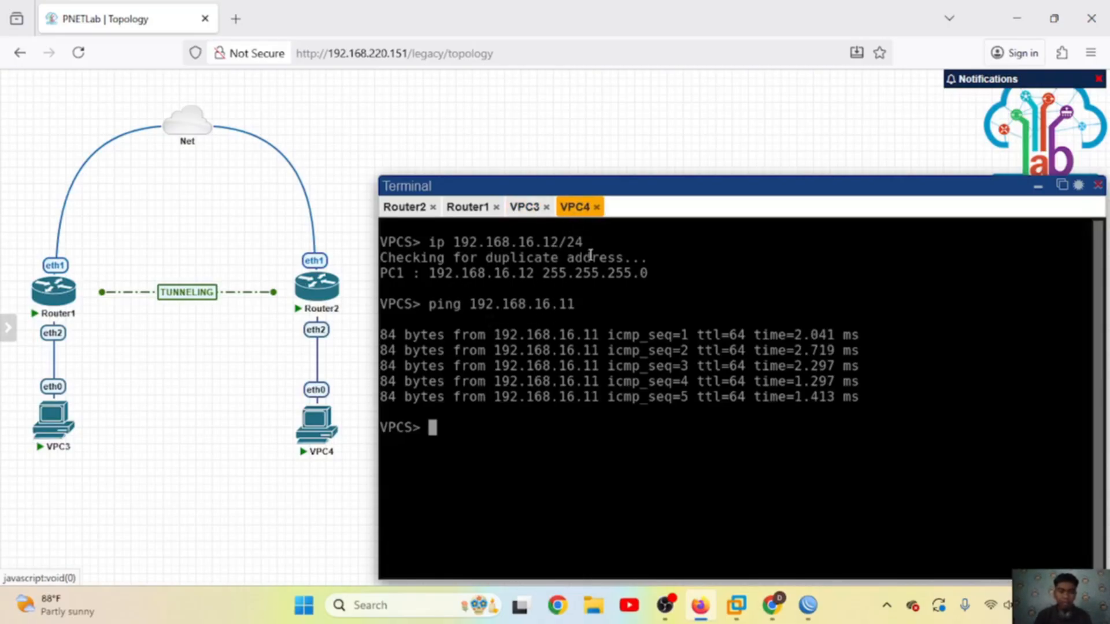
pyautogui.click(526, 209)
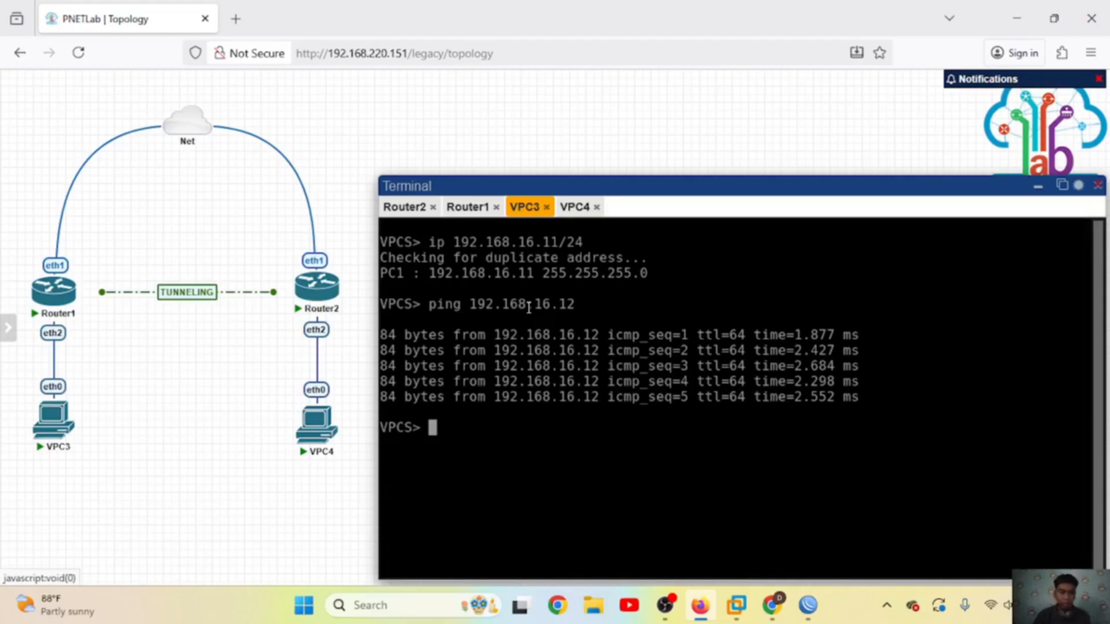
pyautogui.click(564, 212)
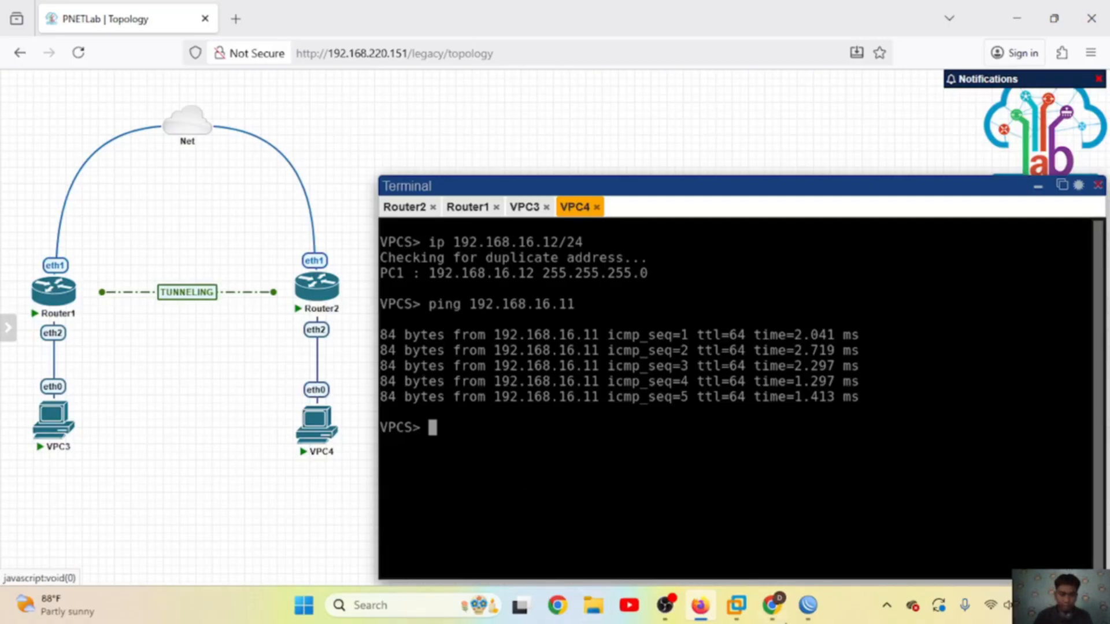
# Step: Add address 192.168.16.1/24 on bridge weko on Router1, then bring Router2's window forward
pyautogui.moveTo(807, 605)
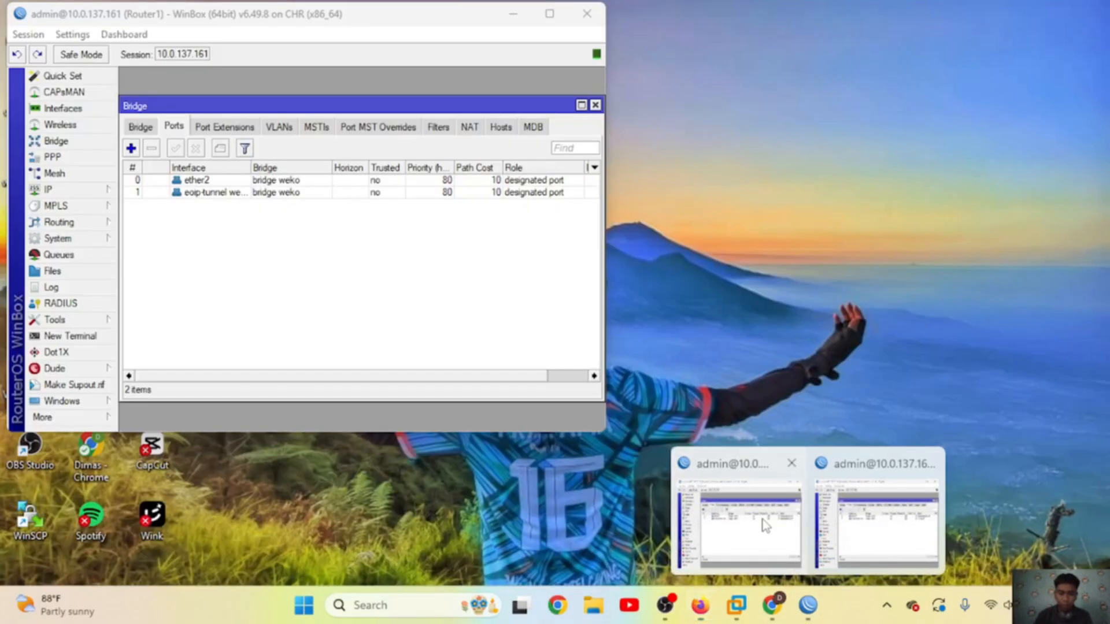
pyautogui.click(762, 523)
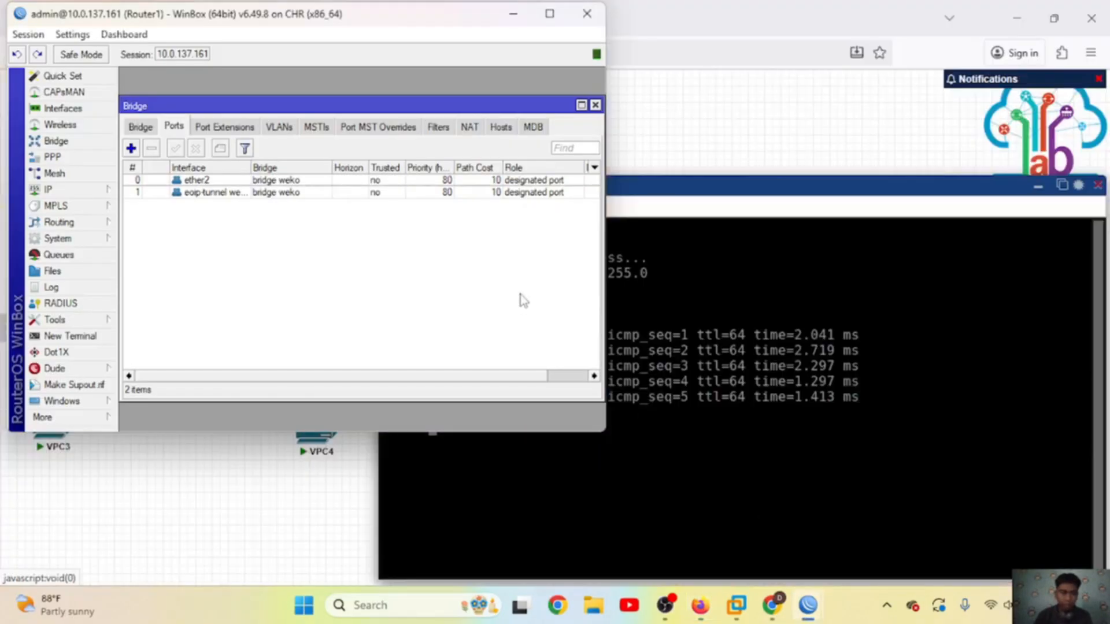
pyautogui.click(595, 105)
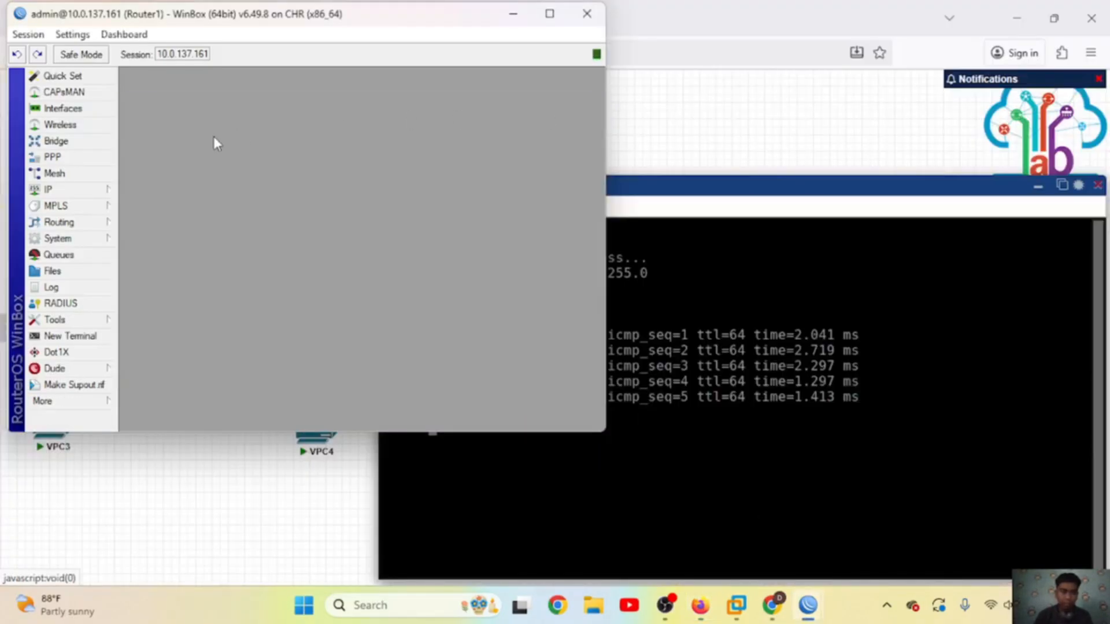
pyautogui.click(57, 189)
pyautogui.click(159, 202)
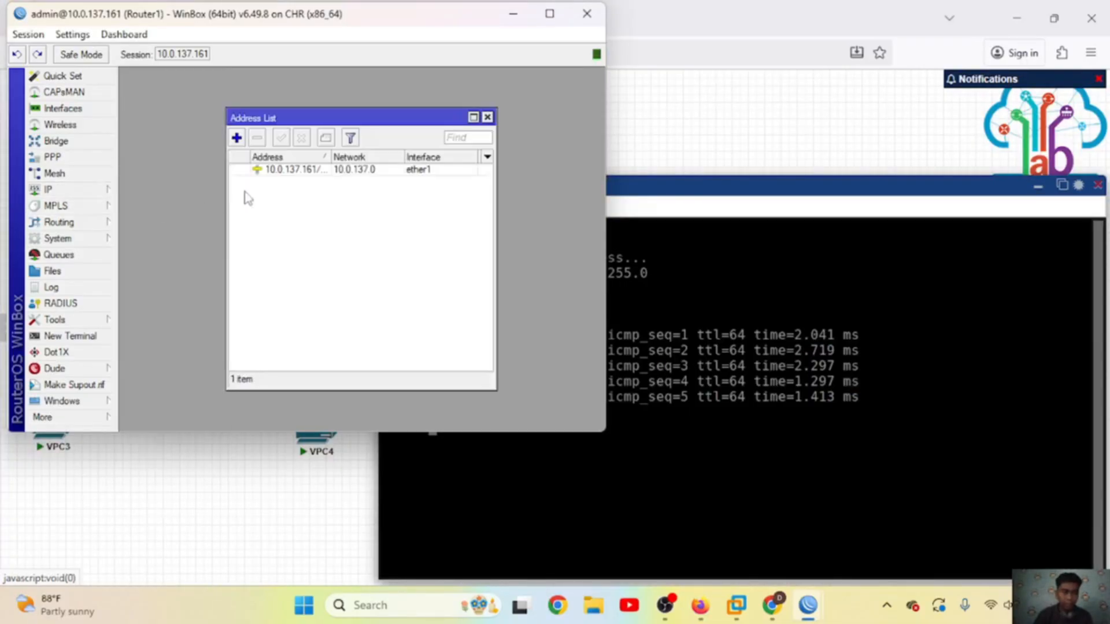
pyautogui.click(236, 137)
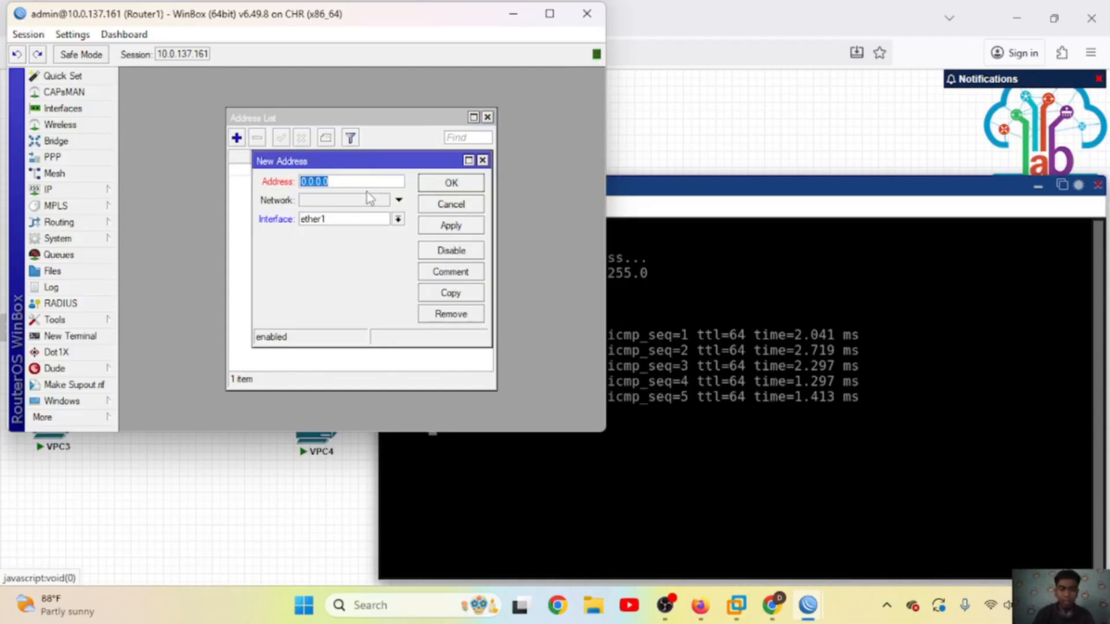
pyautogui.write('192.168.16.1')
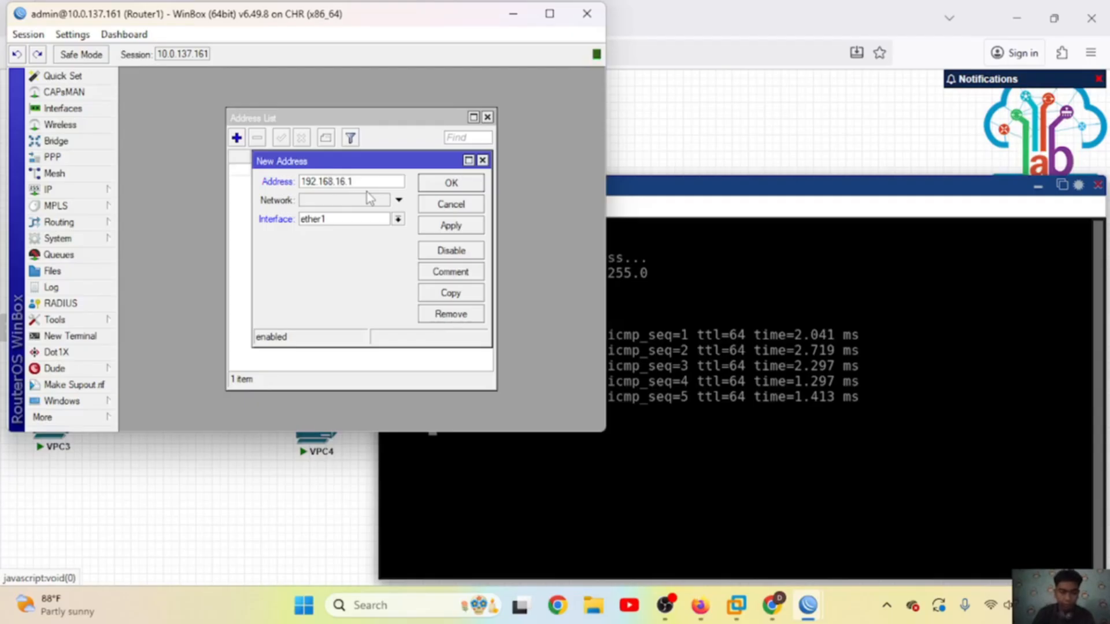
pyautogui.write('/24')
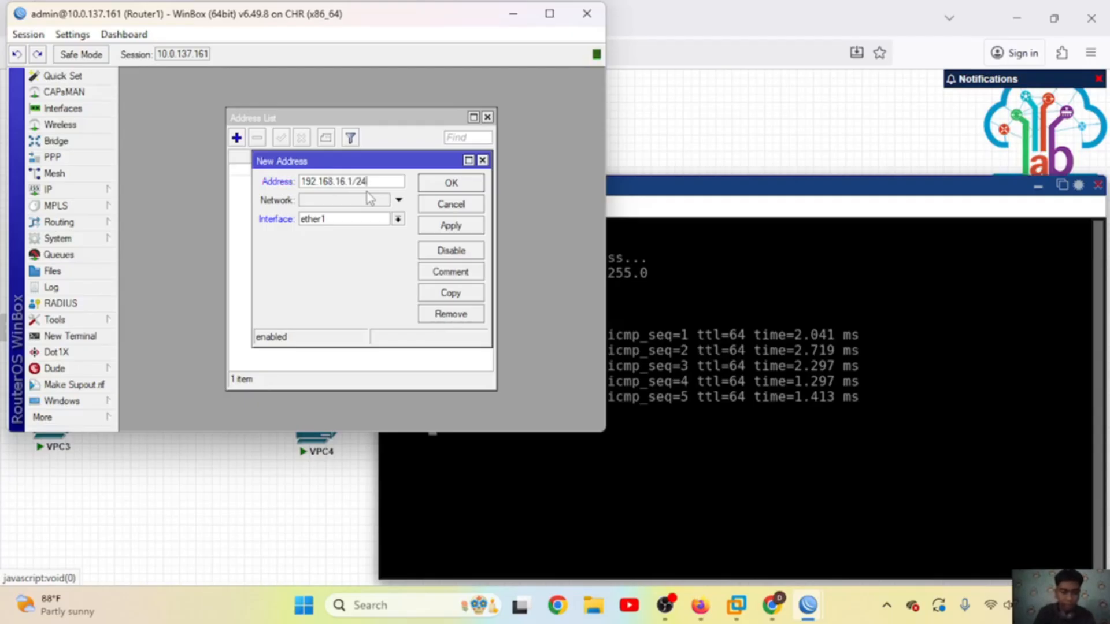
pyautogui.click(398, 219)
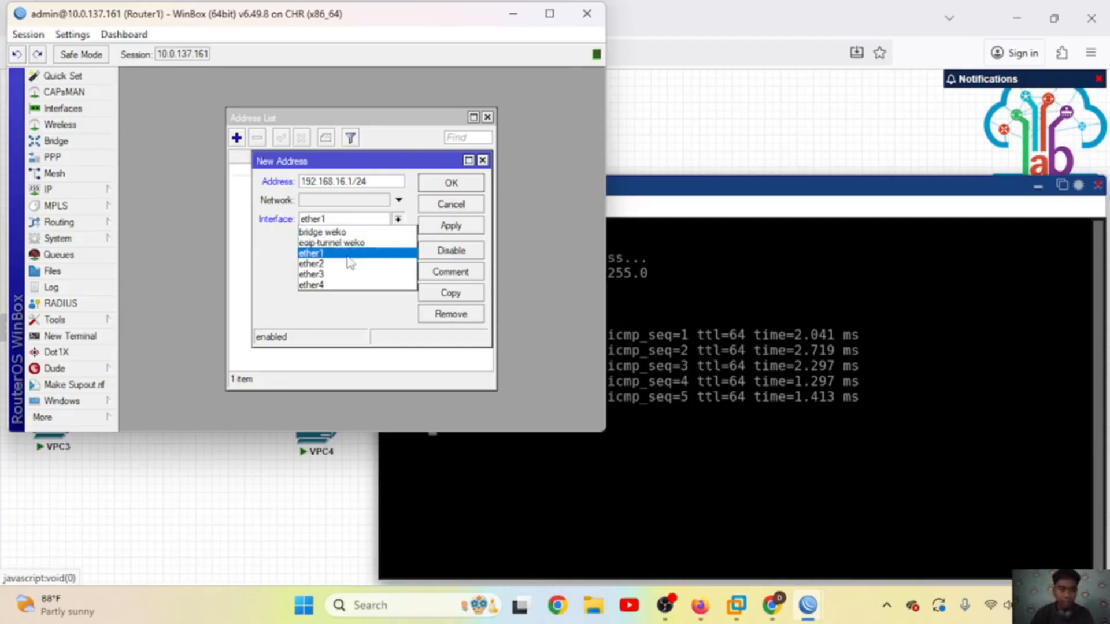
pyautogui.click(336, 233)
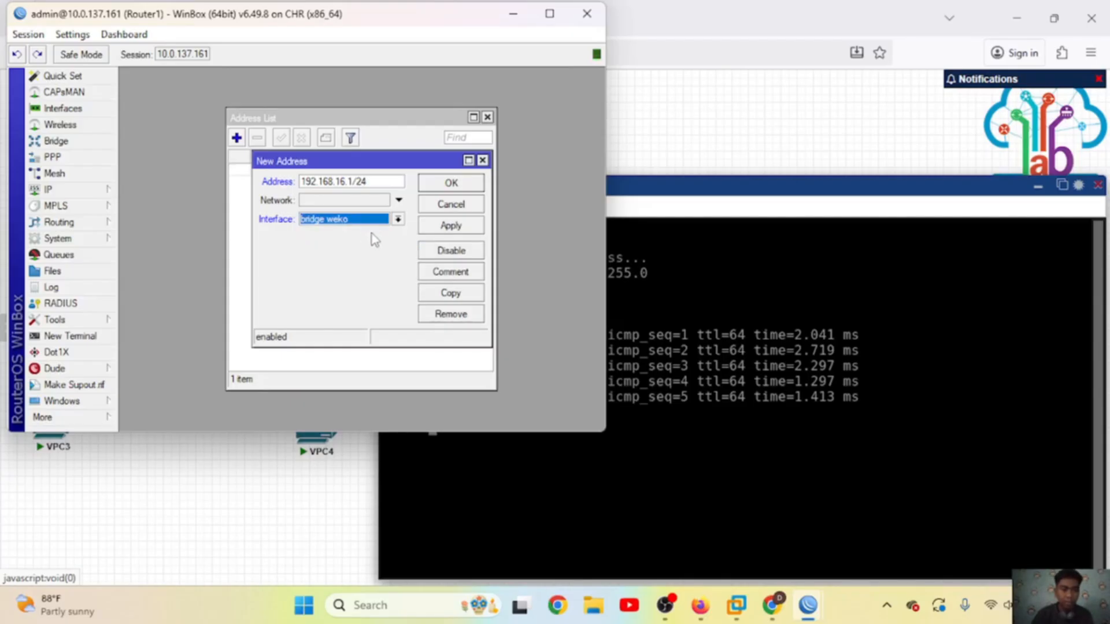
pyautogui.click(440, 226)
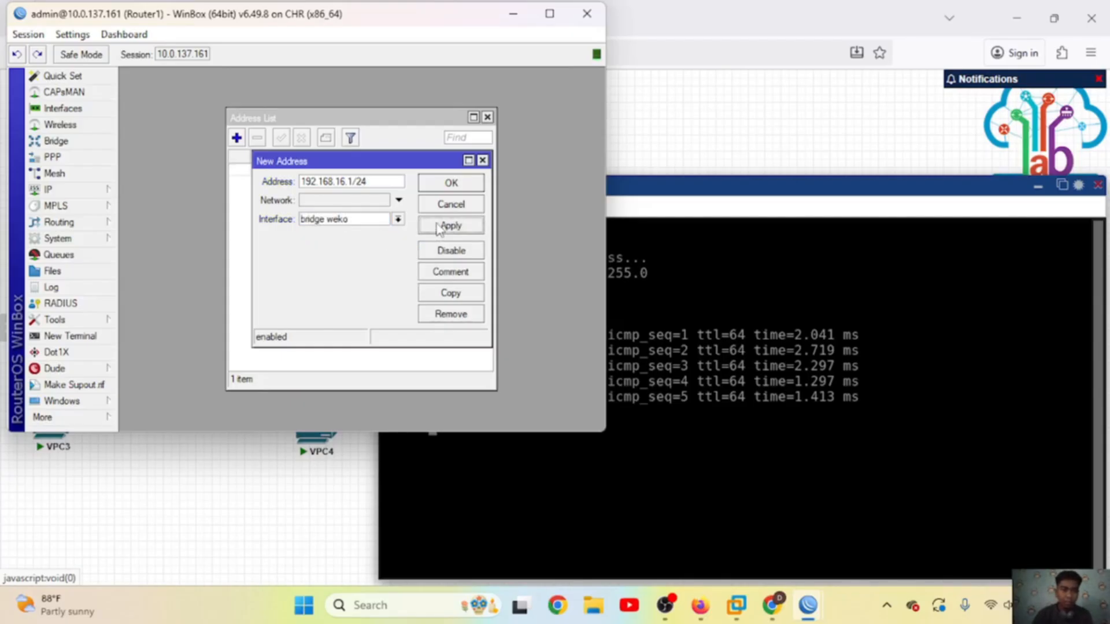
pyautogui.click(450, 184)
pyautogui.moveTo(808, 605)
pyautogui.click(862, 530)
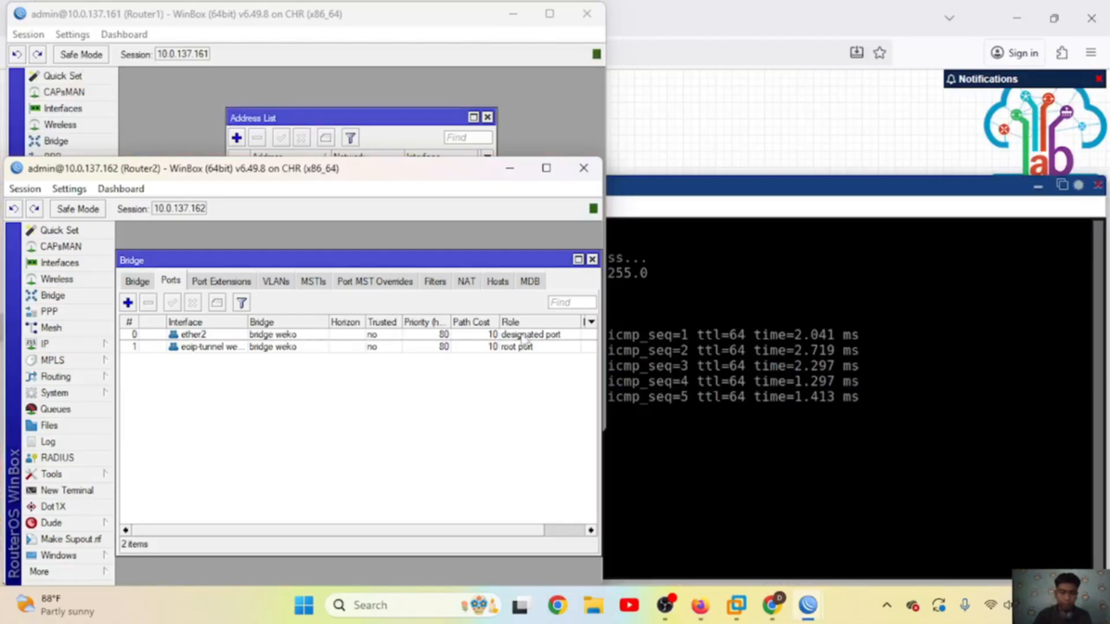
# Step: Add address 192.168.16.2/24 on interface bridge weko in Router2's IP Addresses list
pyautogui.click(592, 259)
pyautogui.click(49, 345)
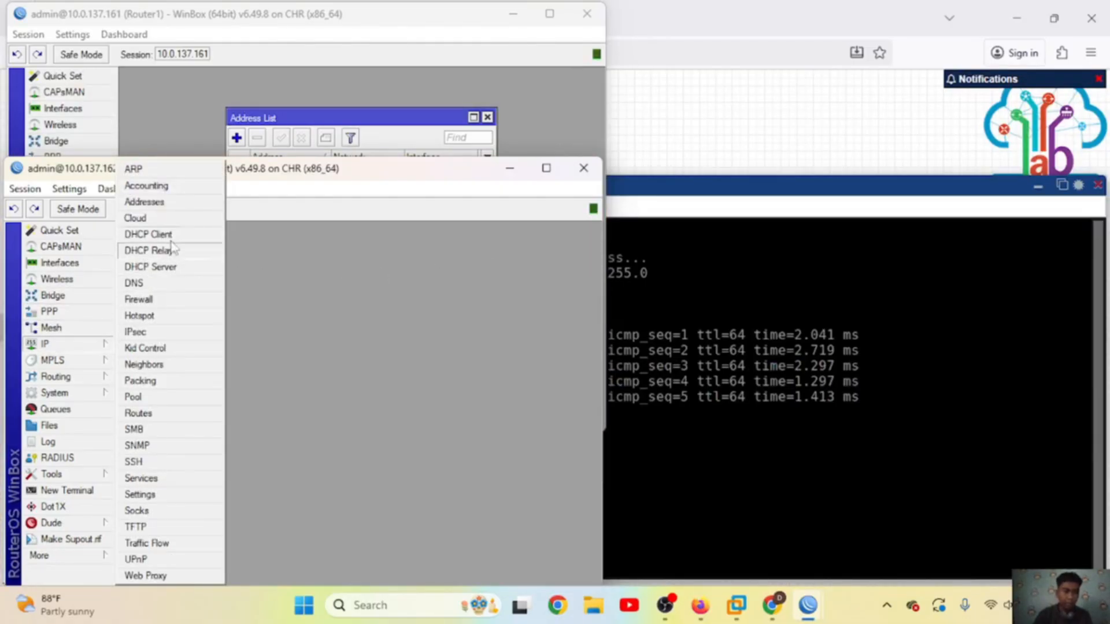
pyautogui.click(163, 203)
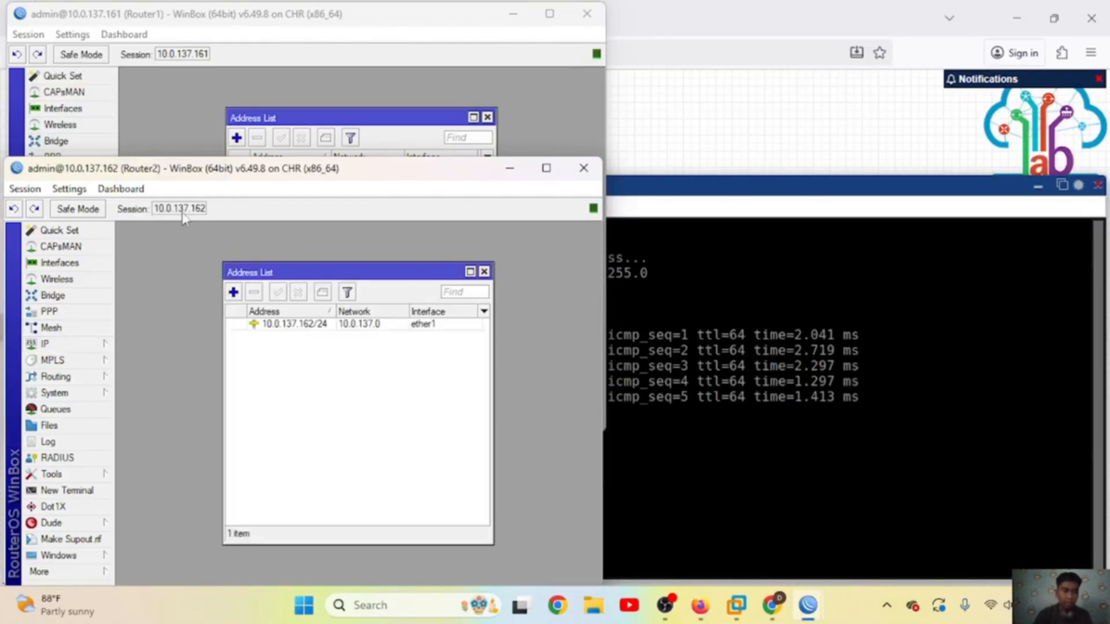
pyautogui.click(233, 291)
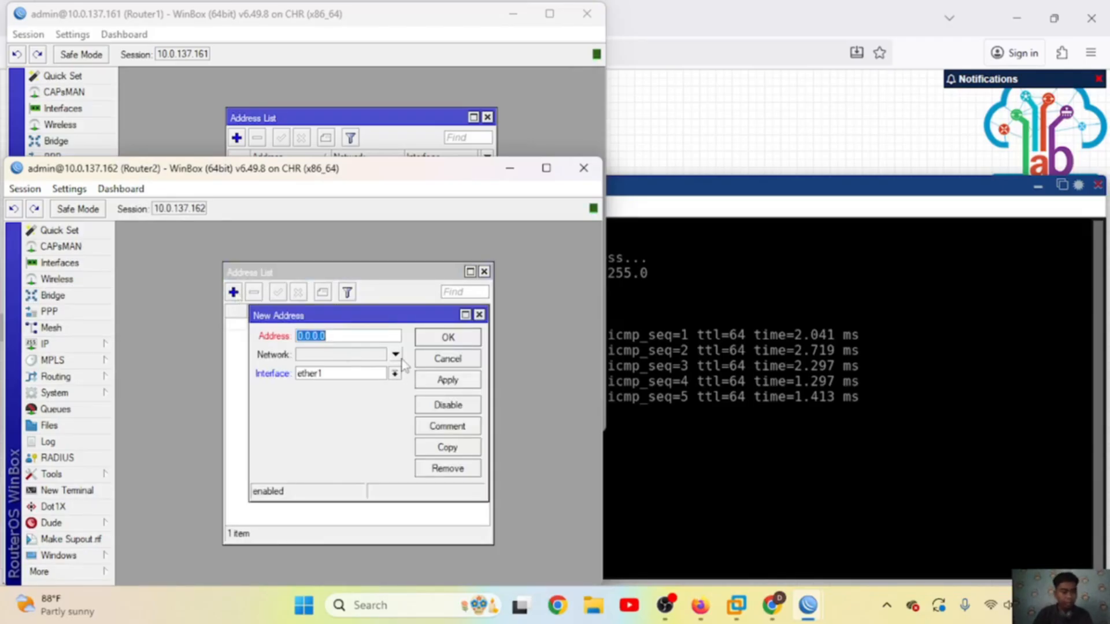
pyautogui.write('192.168')
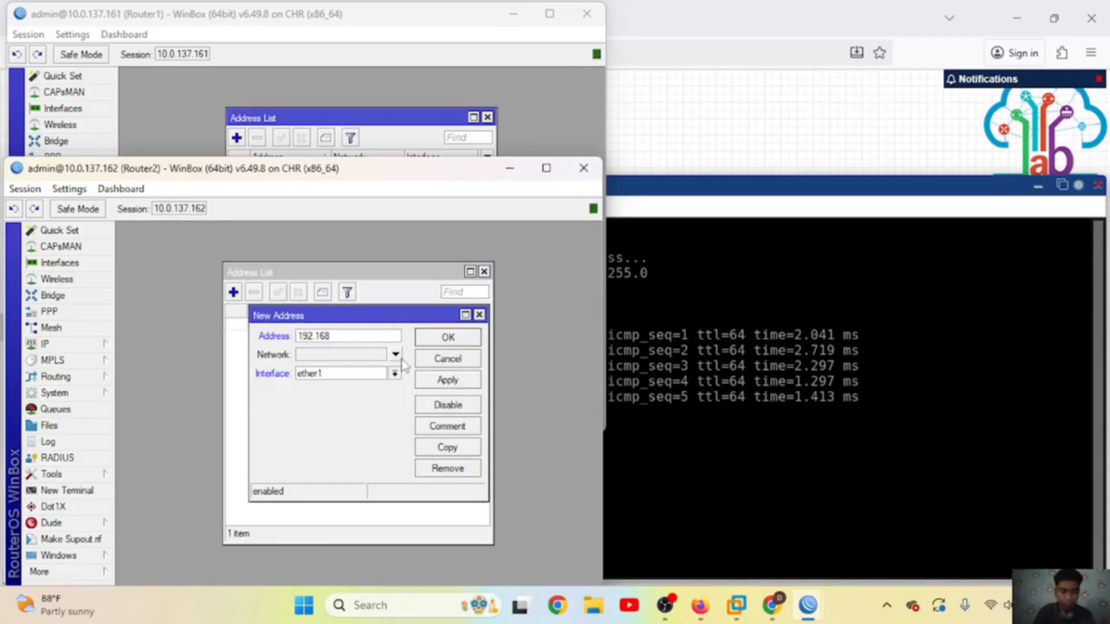
pyautogui.write('.16.')
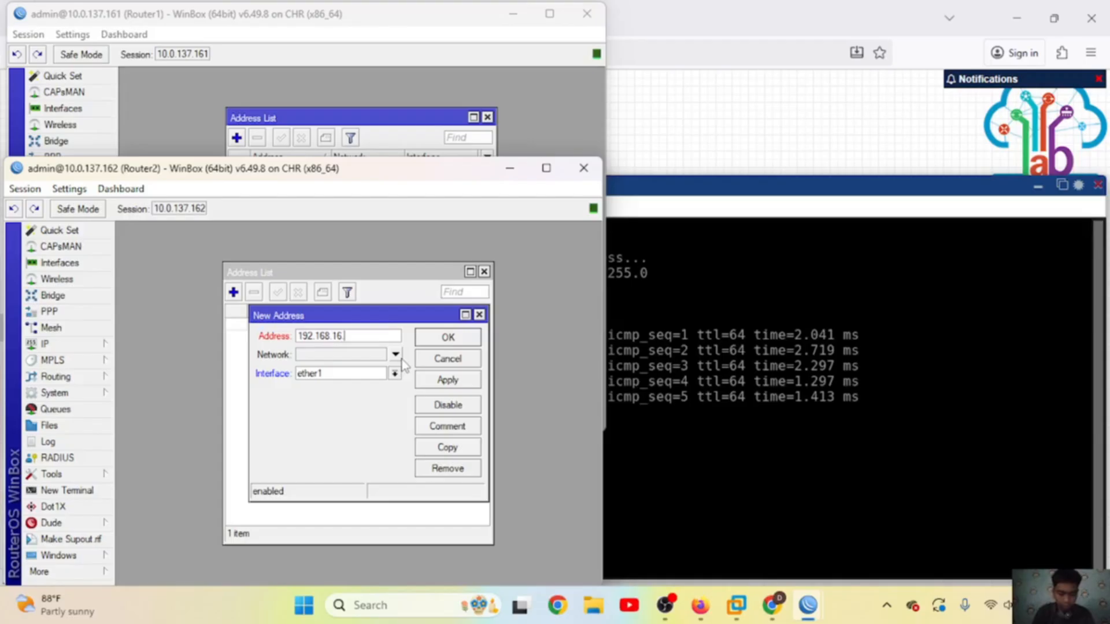
pyautogui.write('2')
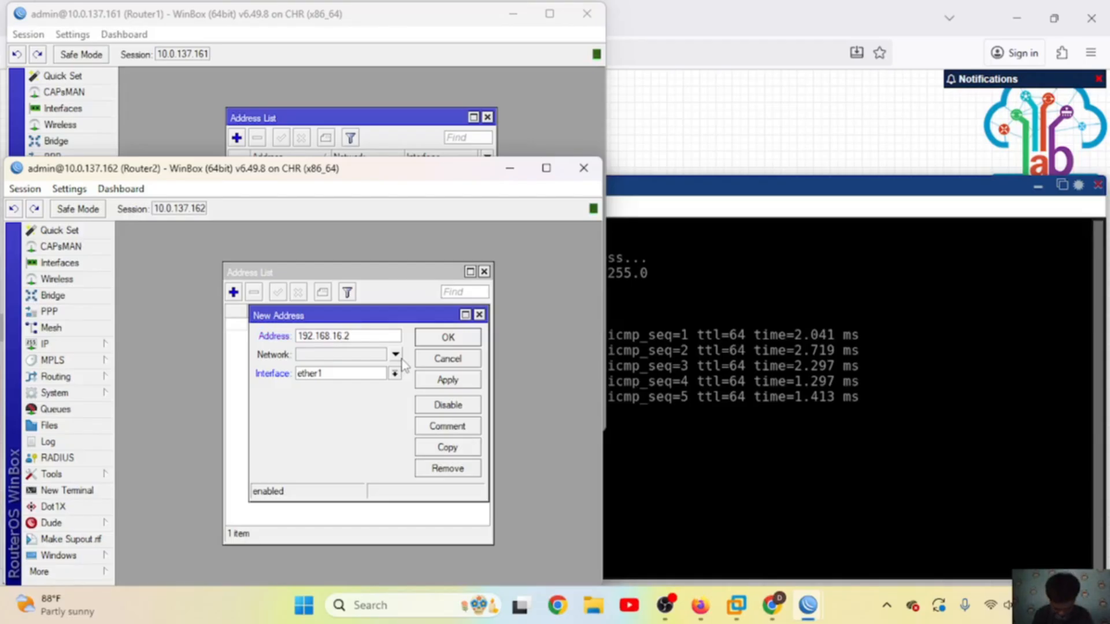
pyautogui.write('/24')
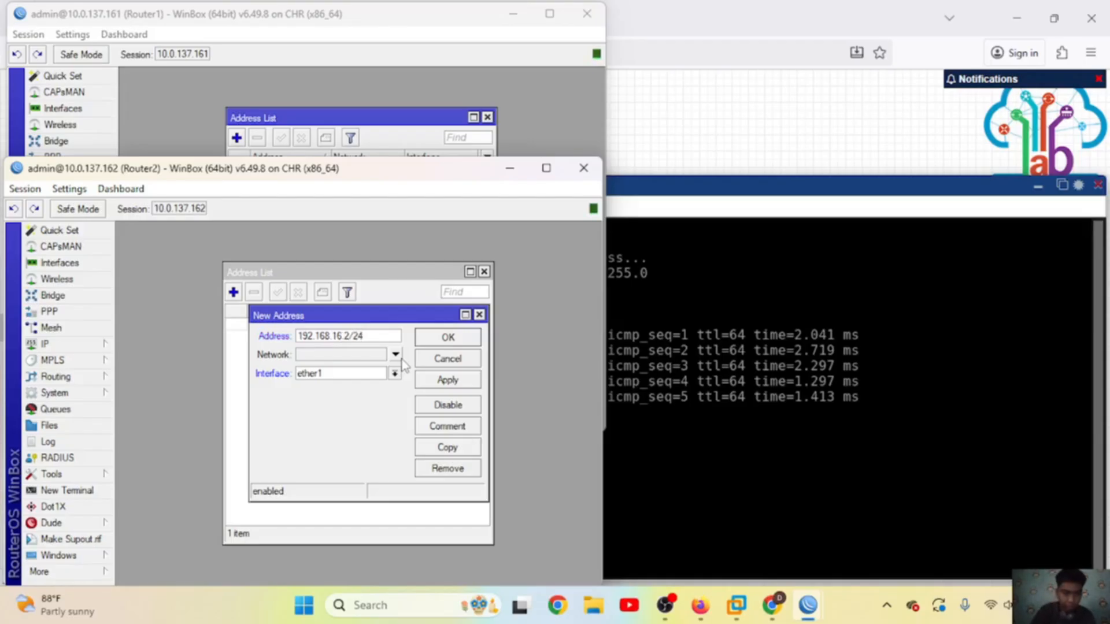
pyautogui.click(394, 373)
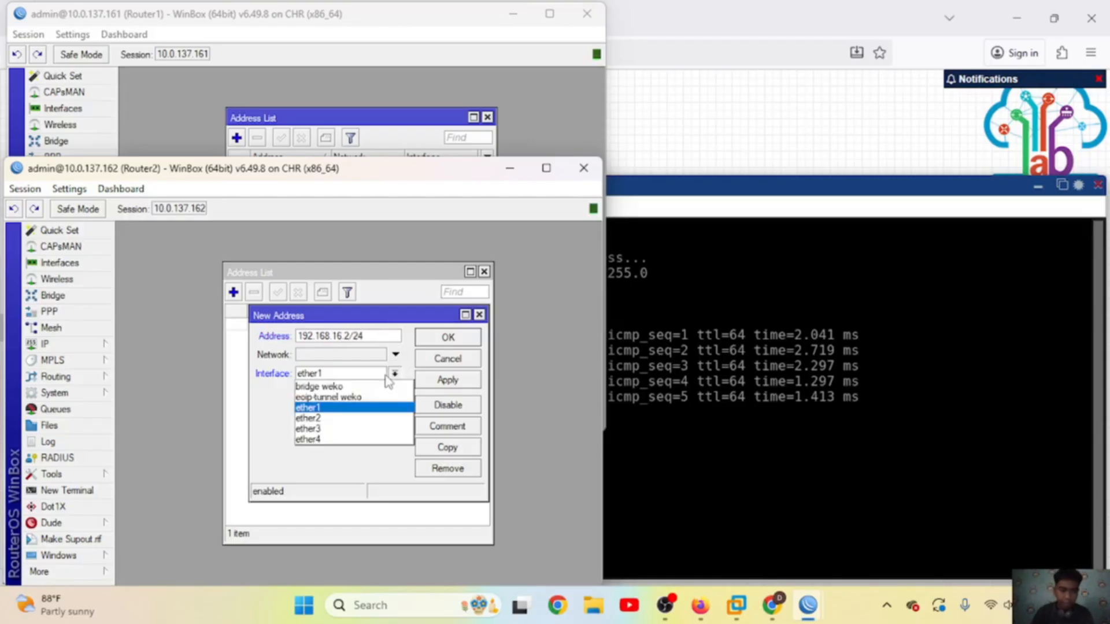
pyautogui.click(347, 386)
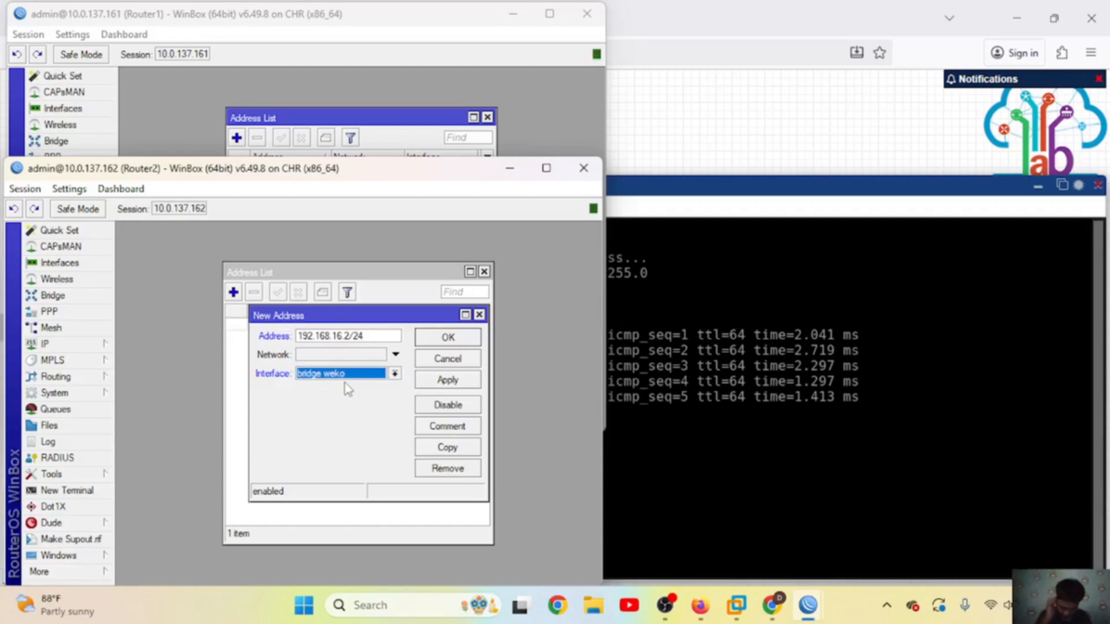
pyautogui.click(442, 386)
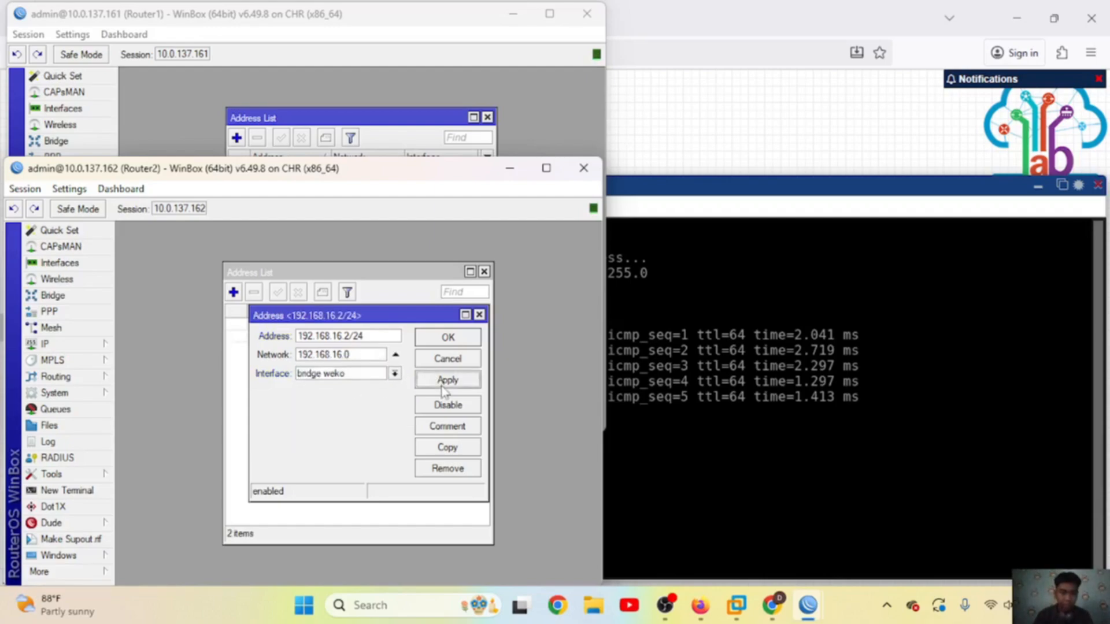
pyautogui.click(446, 339)
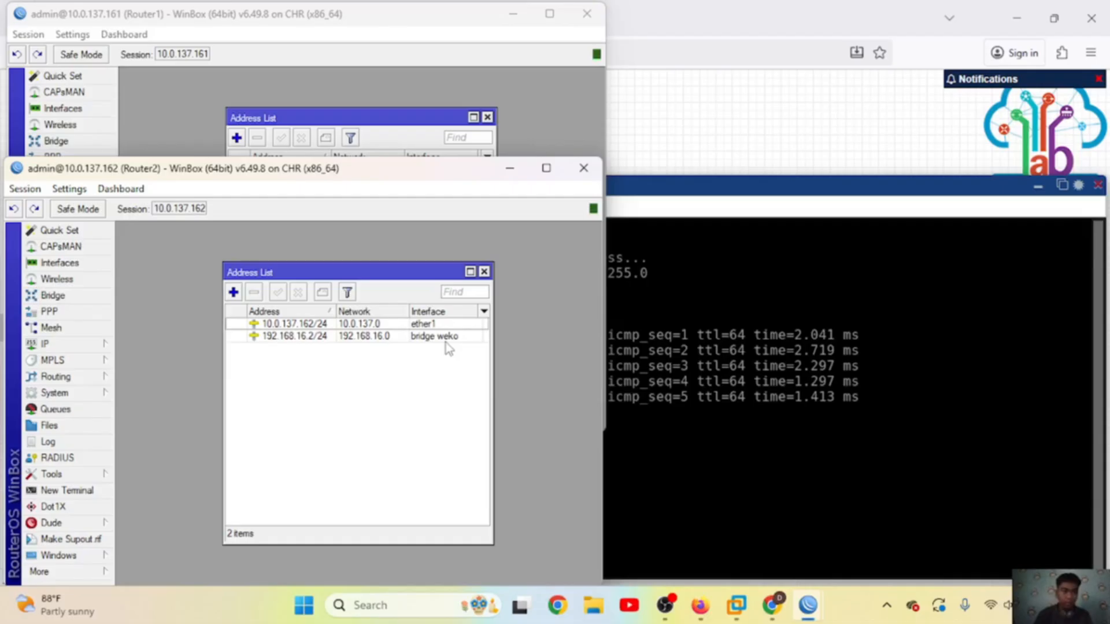
pyautogui.click(269, 40)
# Step: Create a new NAT rule on Router1 with chain srcnat and out-interface ether1
pyautogui.click(86, 191)
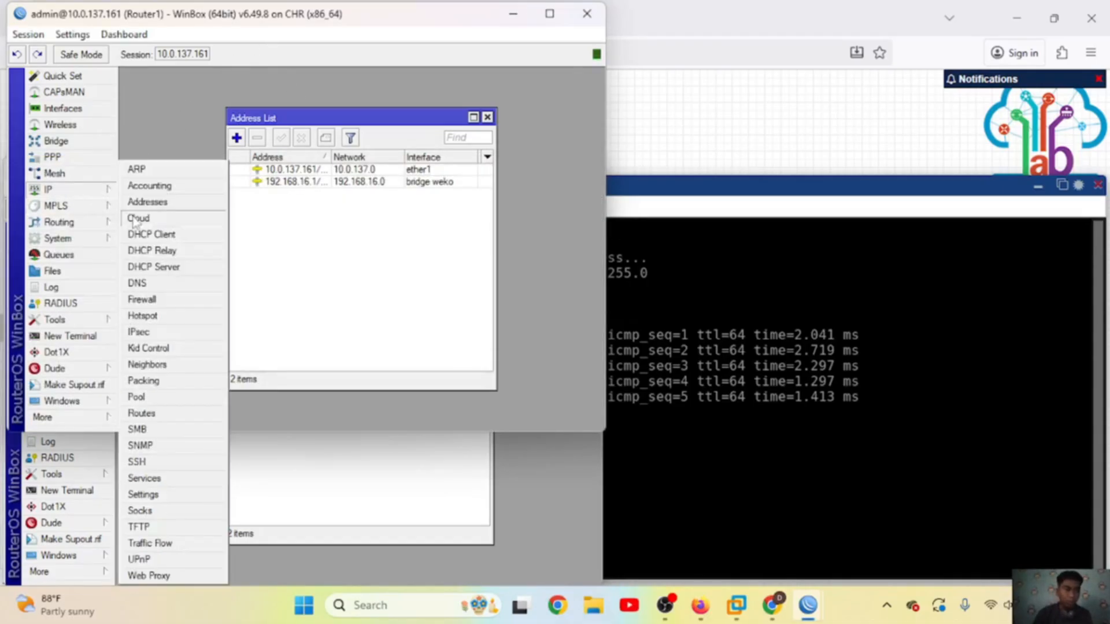
pyautogui.click(142, 300)
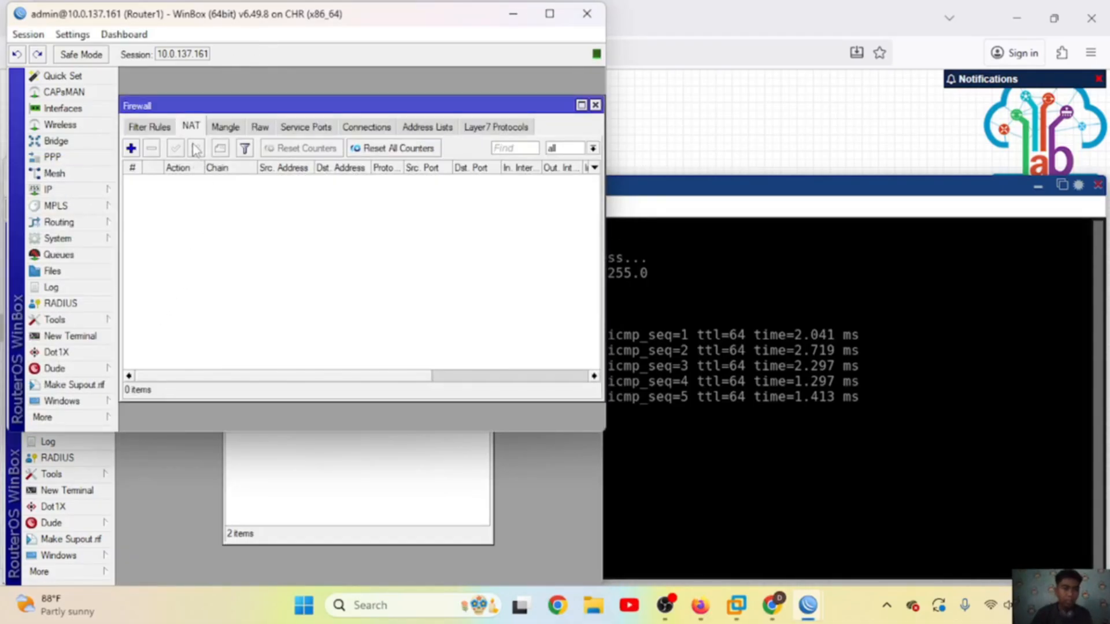
pyautogui.click(131, 148)
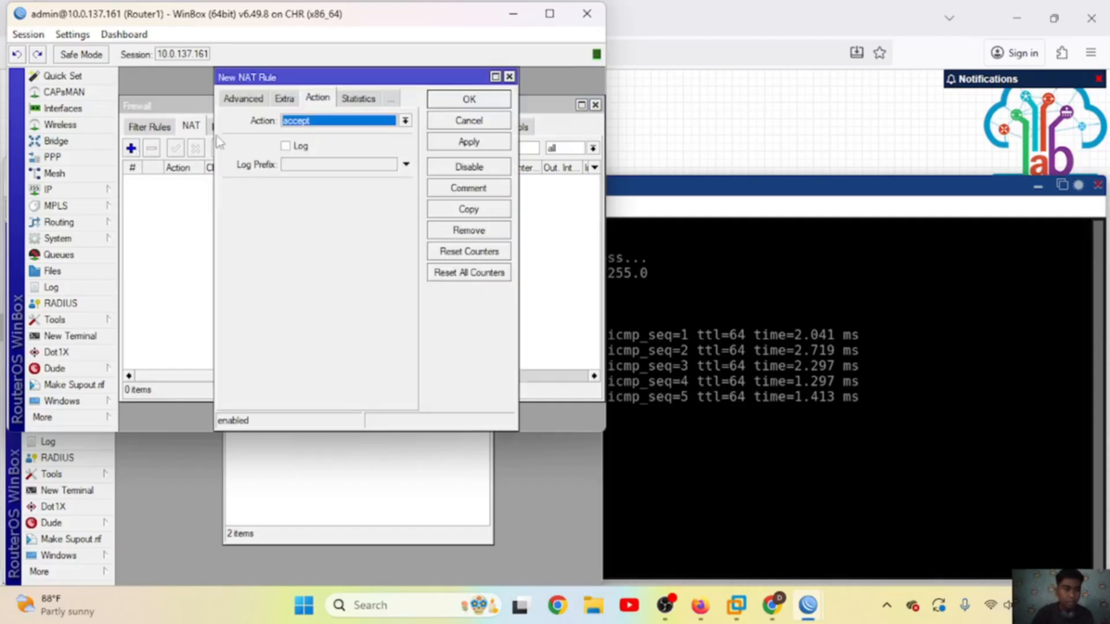
pyautogui.click(244, 100)
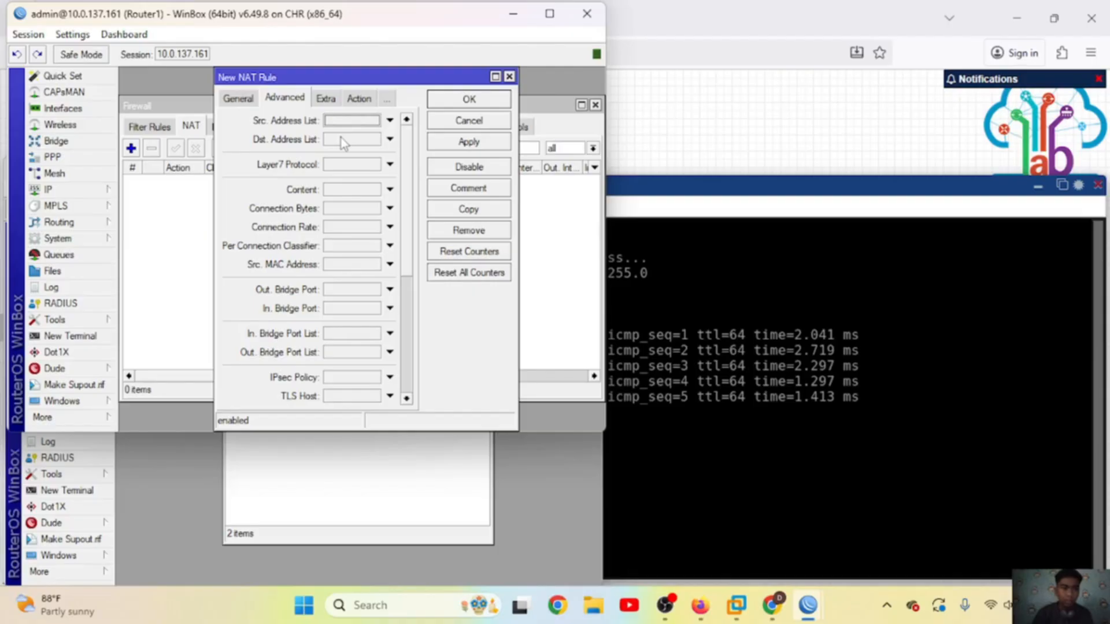
pyautogui.click(242, 103)
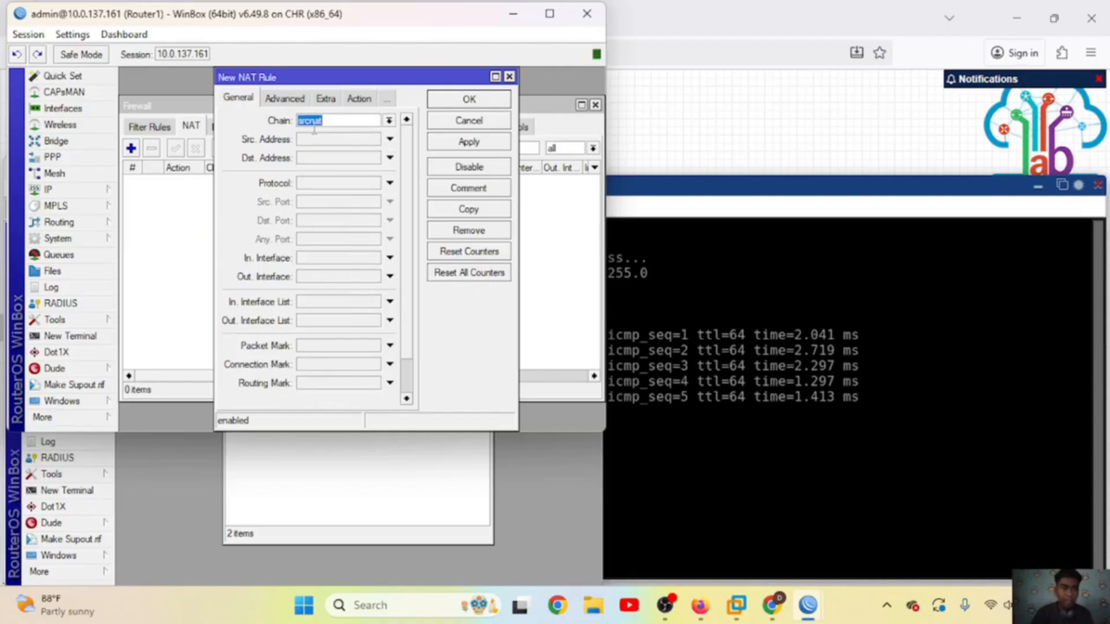
pyautogui.click(336, 122)
pyautogui.click(338, 278)
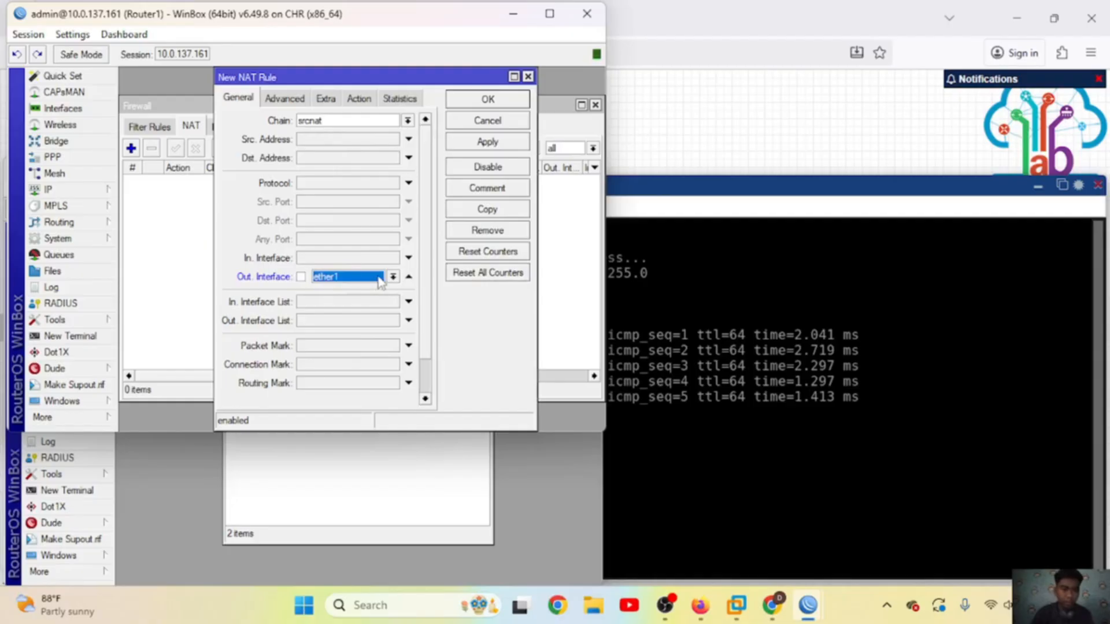
# Step: Set the rule's action to masquerade and save it
pyautogui.click(359, 98)
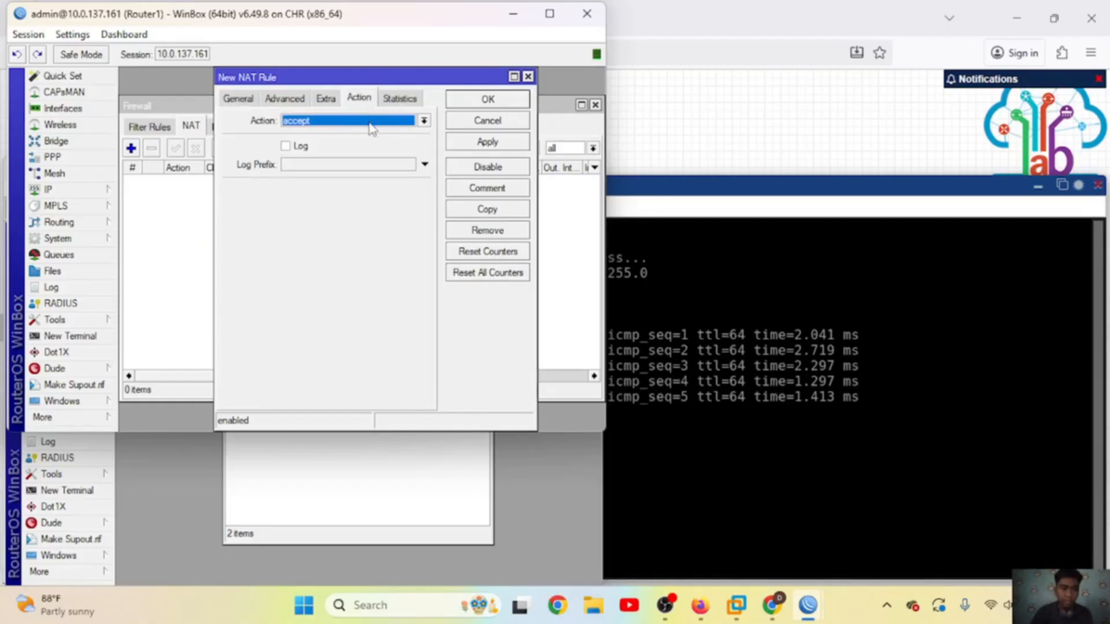
pyautogui.click(373, 122)
pyautogui.click(338, 198)
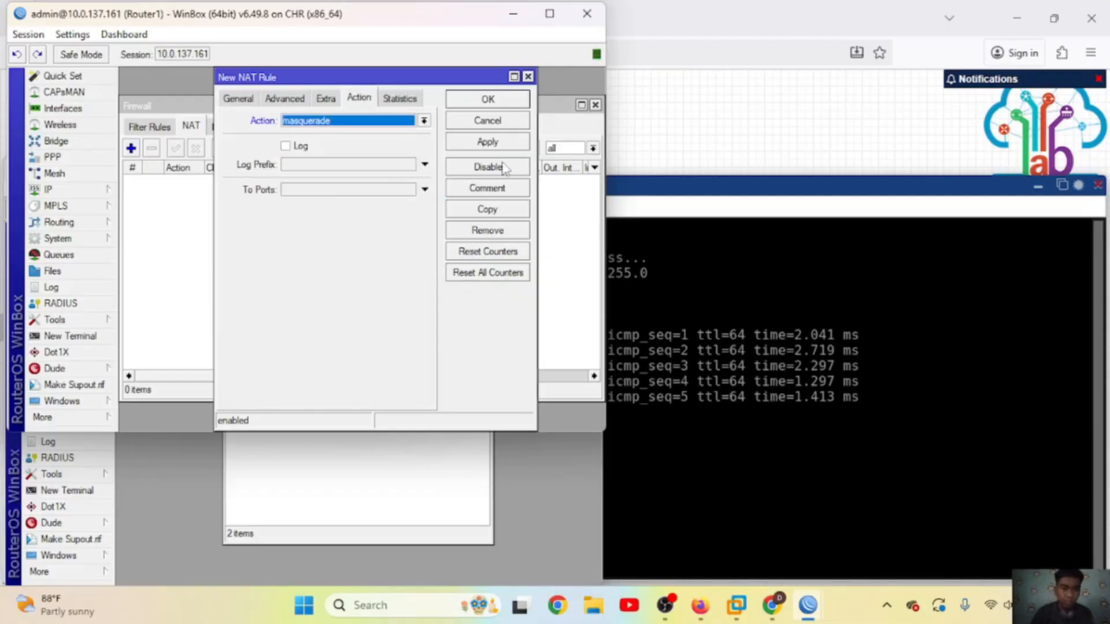
pyautogui.click(485, 145)
pyautogui.click(488, 102)
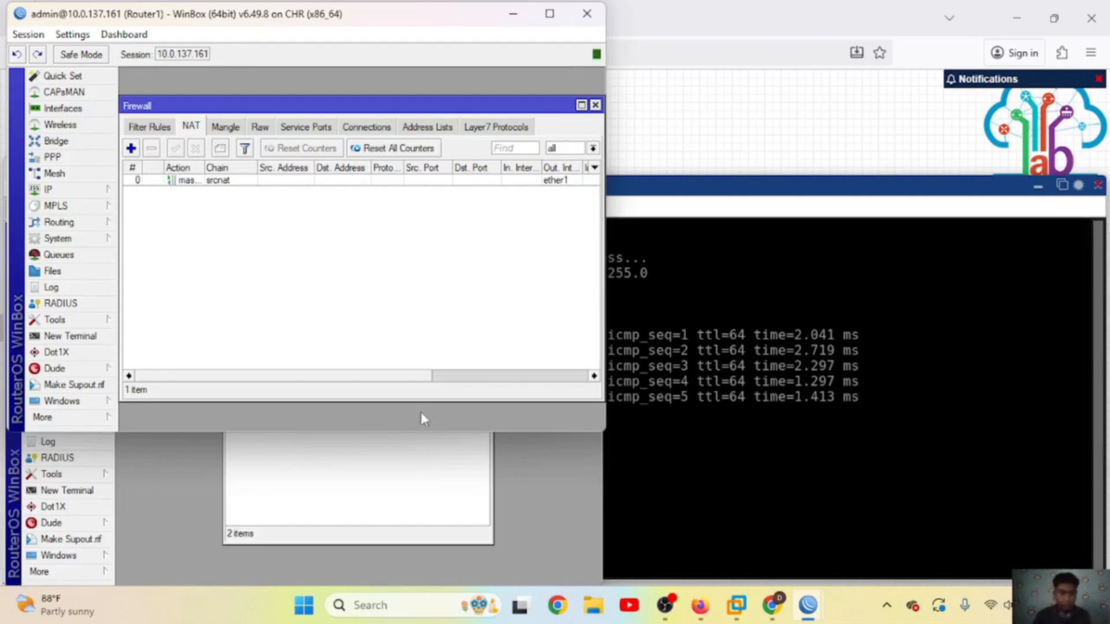
pyautogui.click(431, 496)
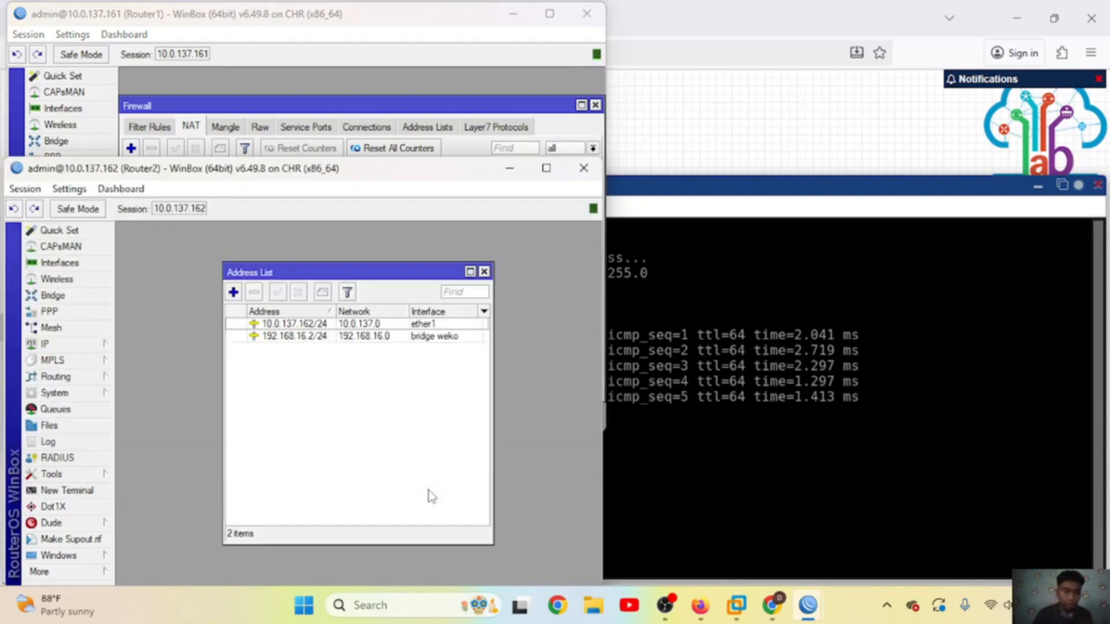
# Step: Create a new NAT rule on Router2 with chain srcnat and out-interface ether1
pyautogui.click(484, 272)
pyautogui.click(55, 343)
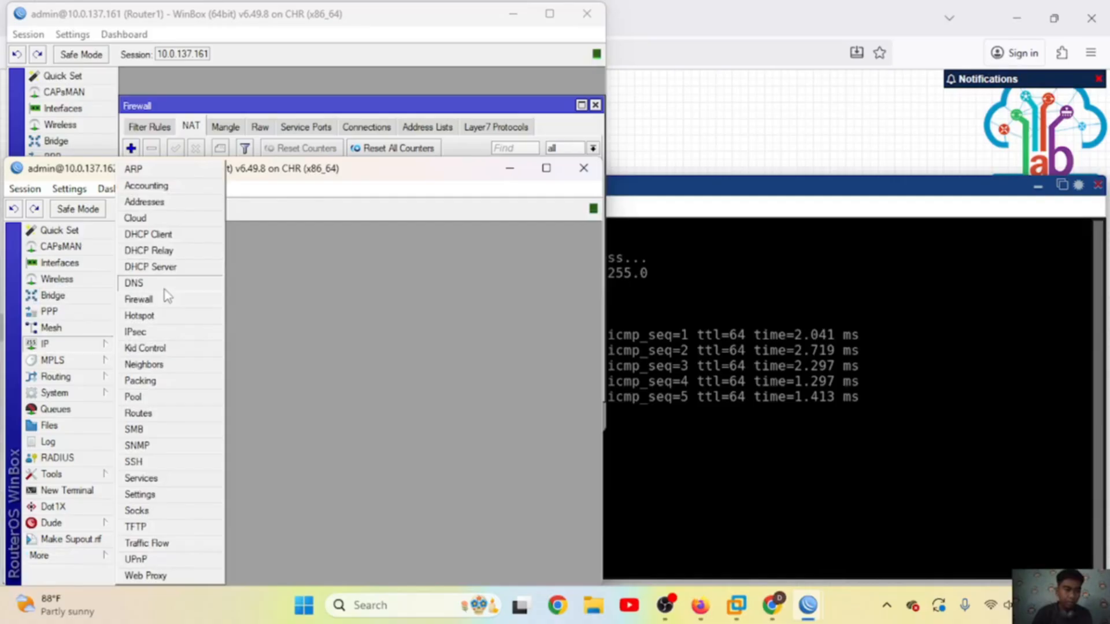
pyautogui.click(139, 300)
pyautogui.click(186, 279)
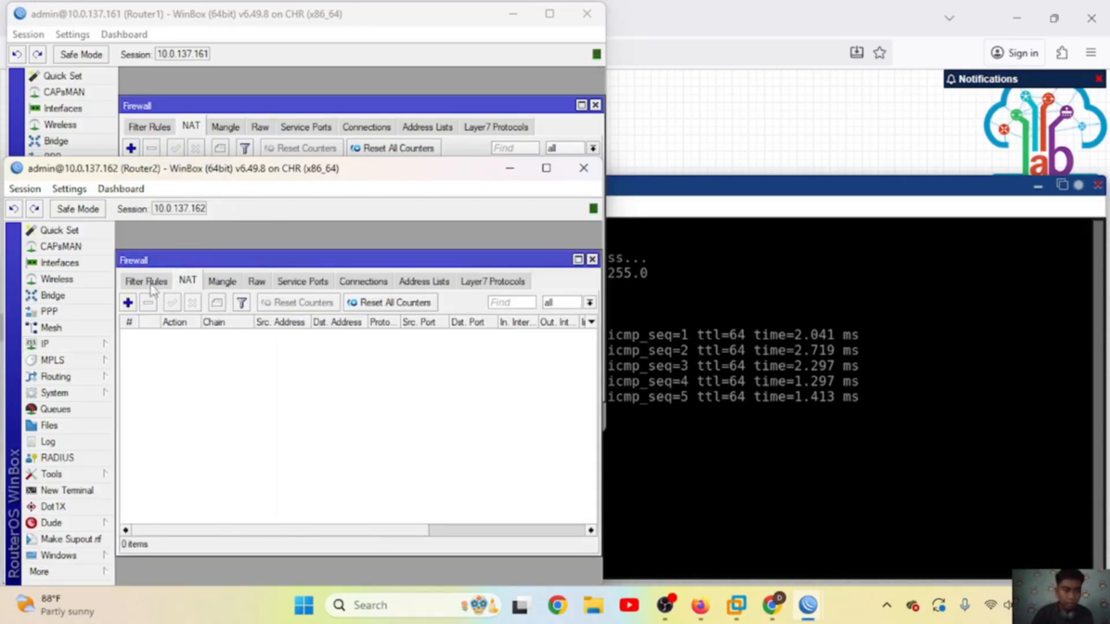
pyautogui.click(128, 303)
pyautogui.click(243, 255)
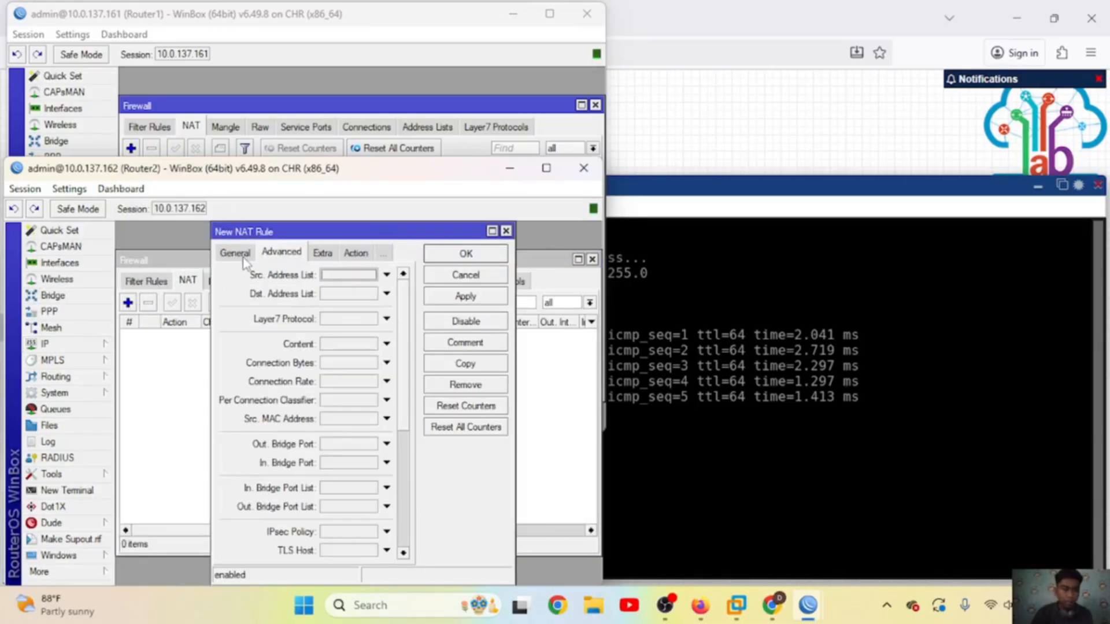
pyautogui.click(245, 255)
pyautogui.click(338, 276)
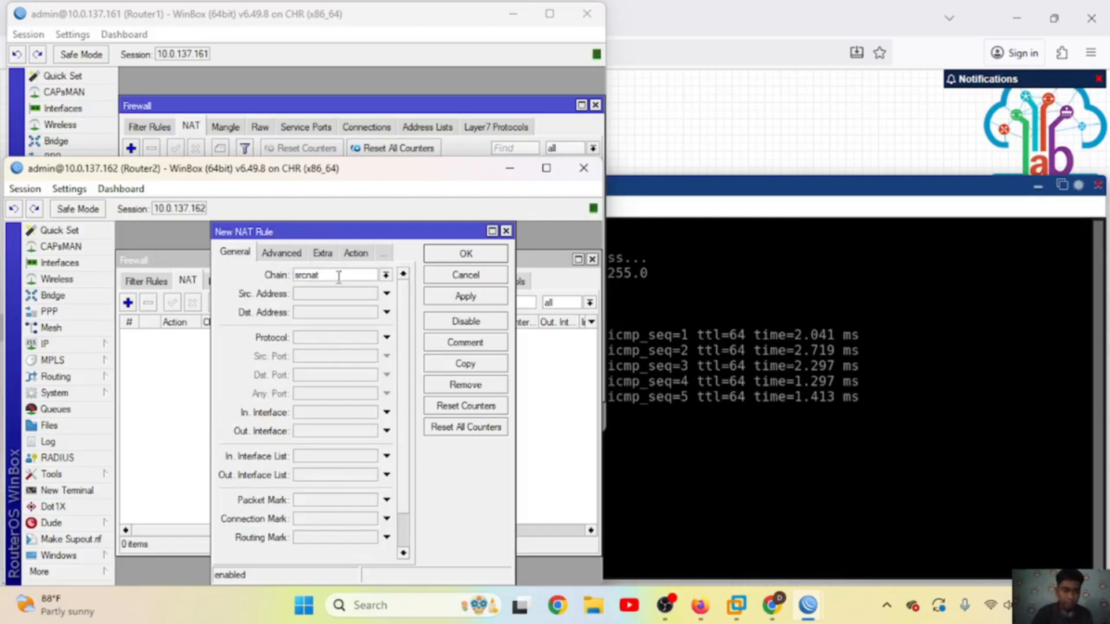
pyautogui.click(312, 432)
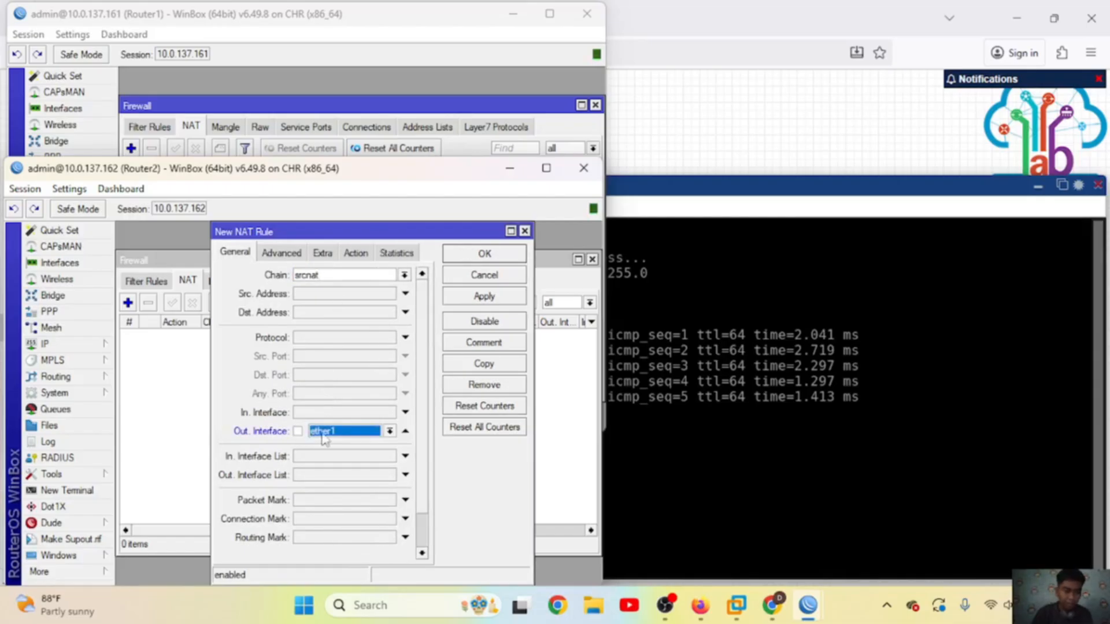
# Step: Set Router2's rule action to masquerade and save it
pyautogui.click(356, 254)
pyautogui.click(353, 275)
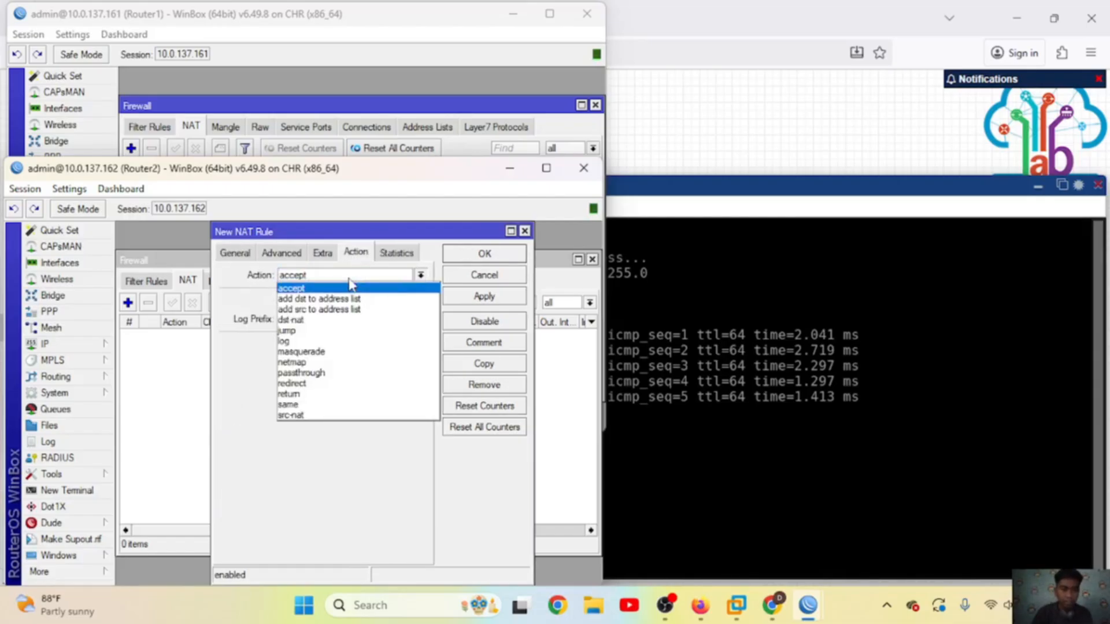
pyautogui.click(315, 353)
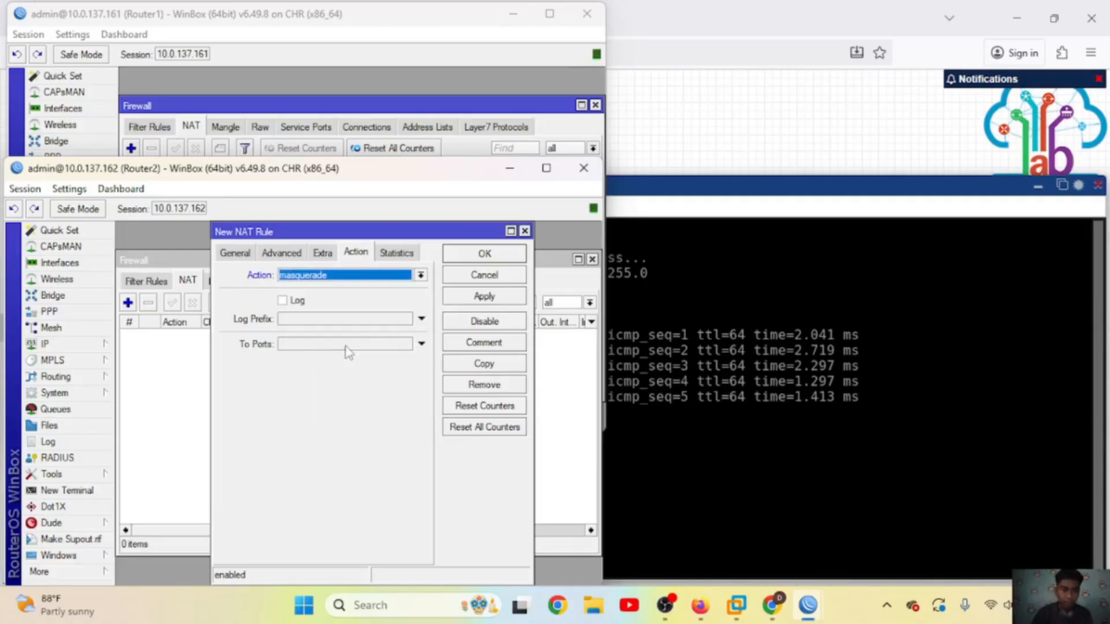
pyautogui.click(483, 296)
pyautogui.click(483, 253)
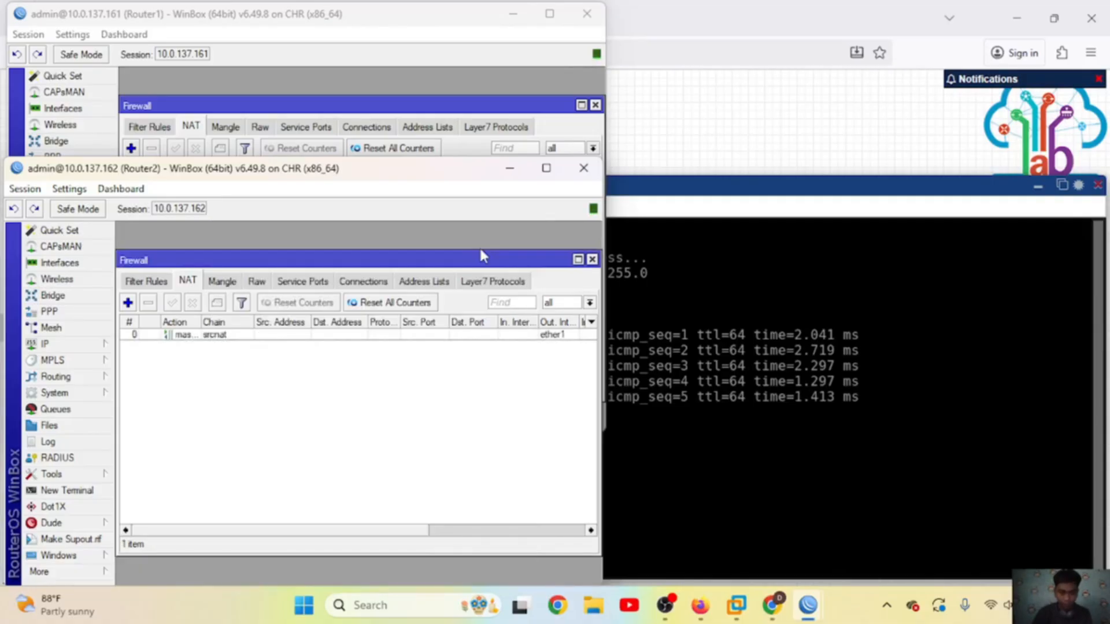
pyautogui.click(726, 269)
# Step: On VPC3, rerun the address command with gateway 192.168.16.1/24 and set DNS 8.8.8.8
pyautogui.click(523, 208)
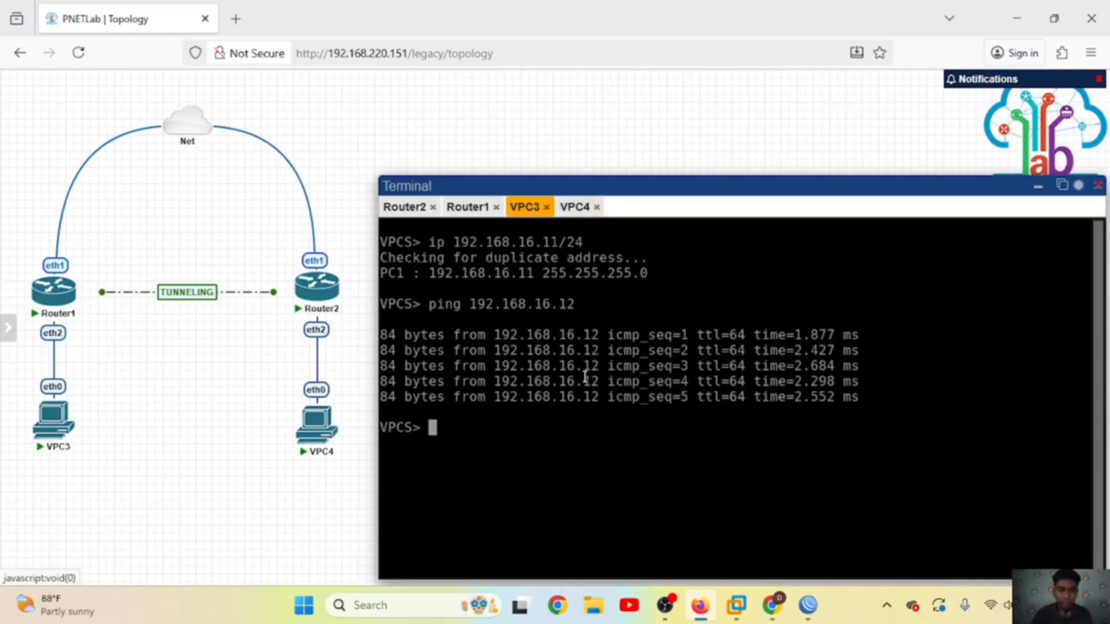
pyautogui.press('Up')
pyautogui.press('Up')
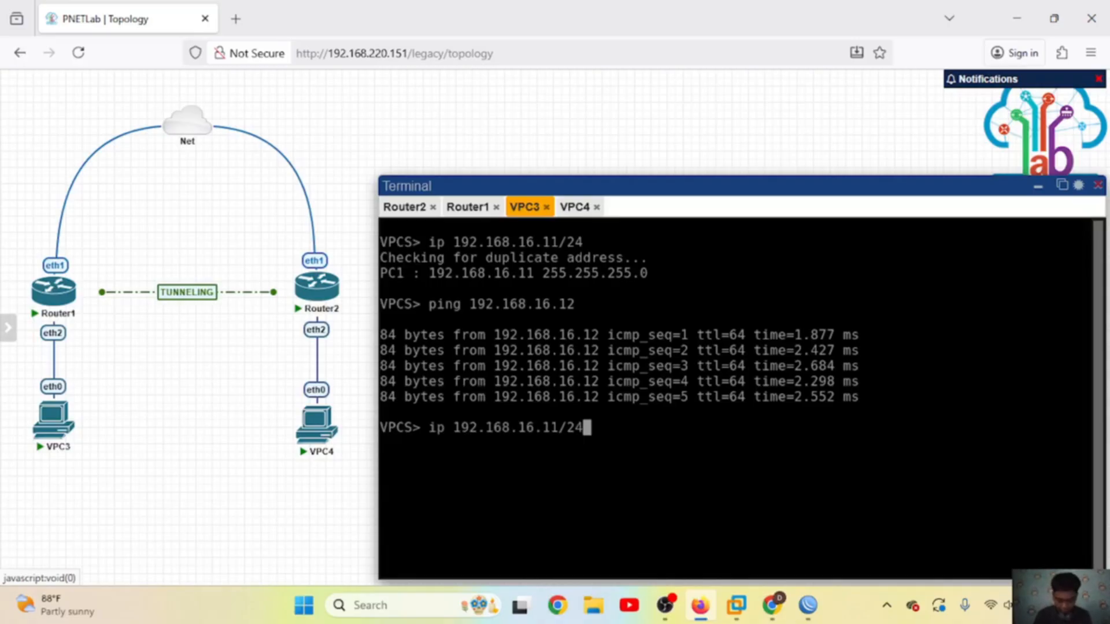
pyautogui.write('192.168')
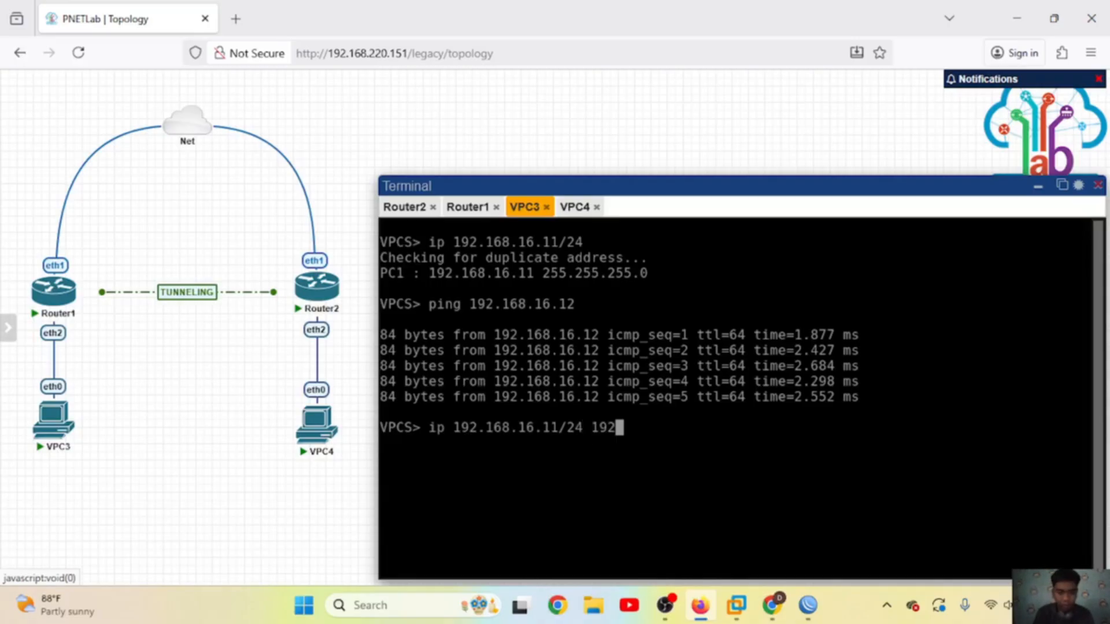
pyautogui.write('.16.1')
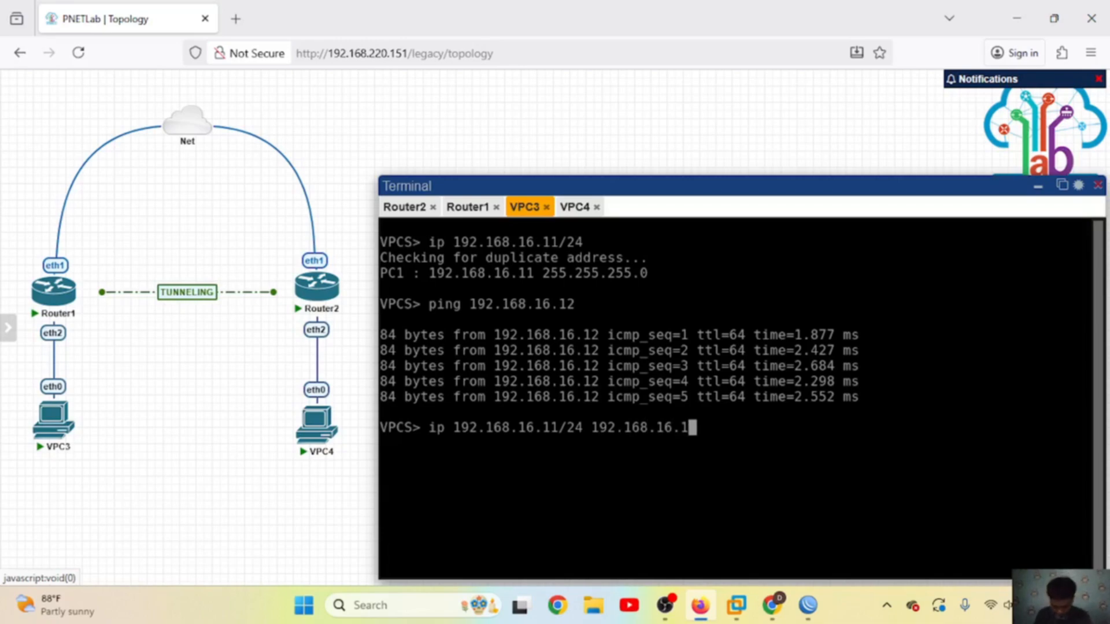
pyautogui.write('/24')
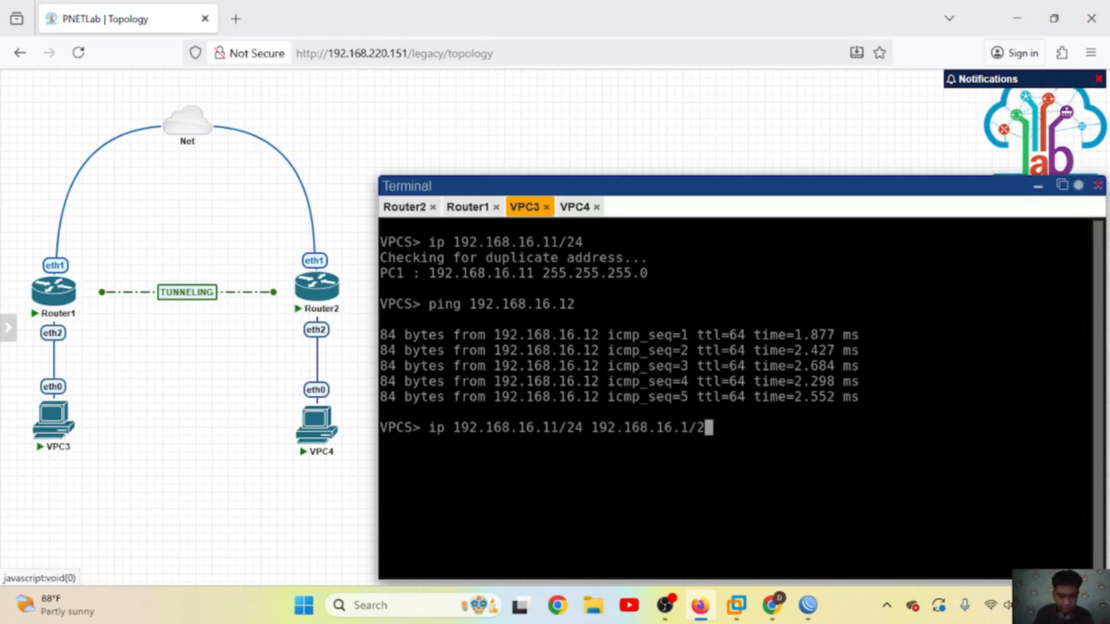
pyautogui.press('Return')
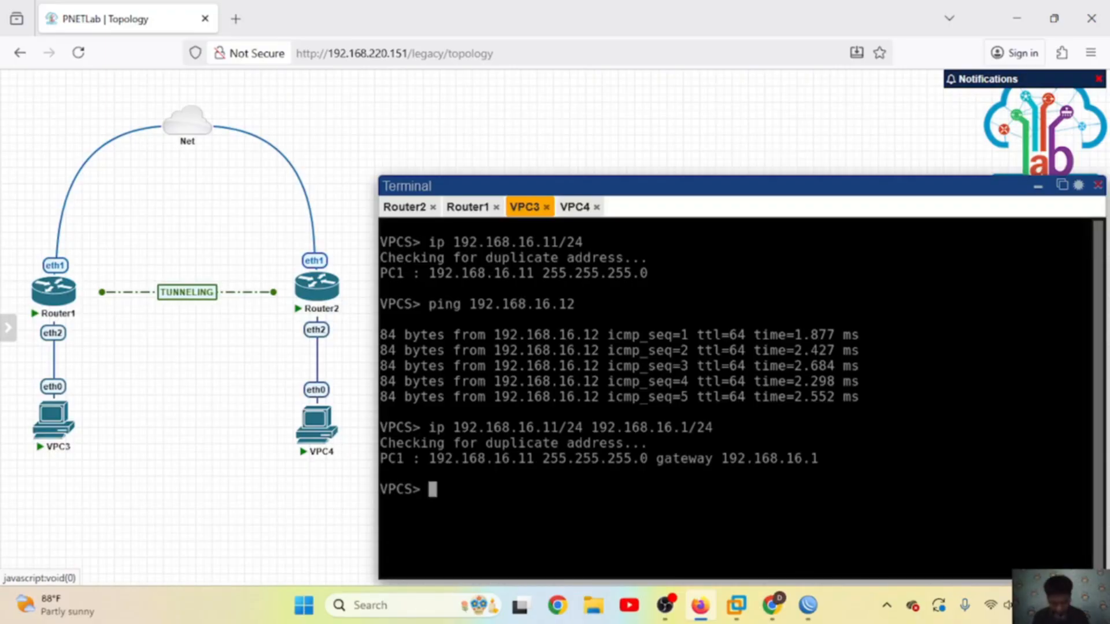
pyautogui.write('ip dns 8.8.8.8')
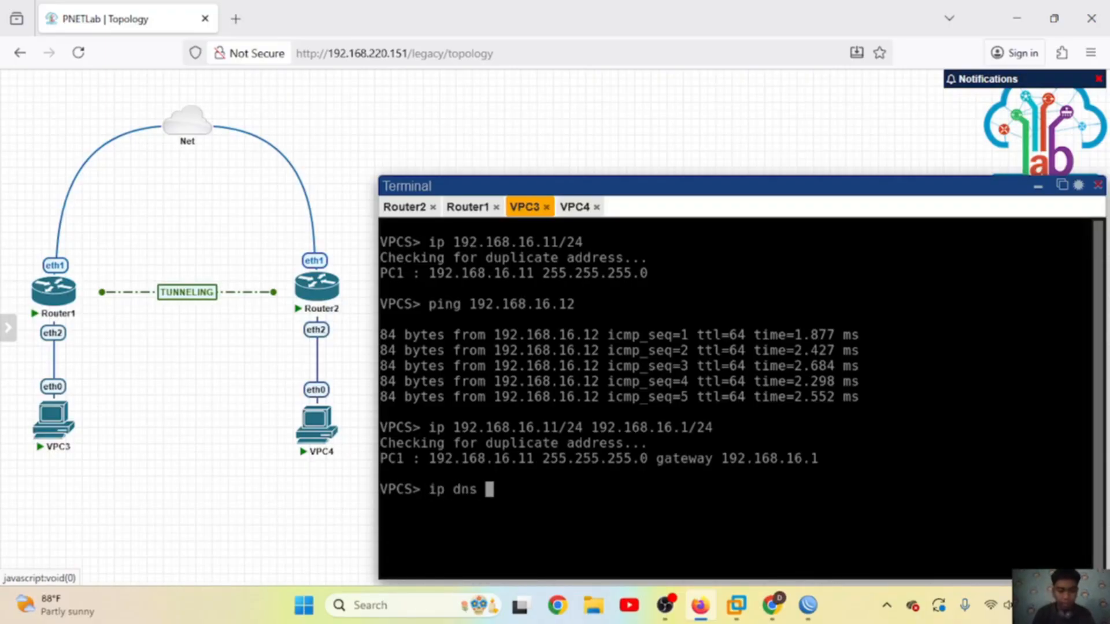
pyautogui.press('Return')
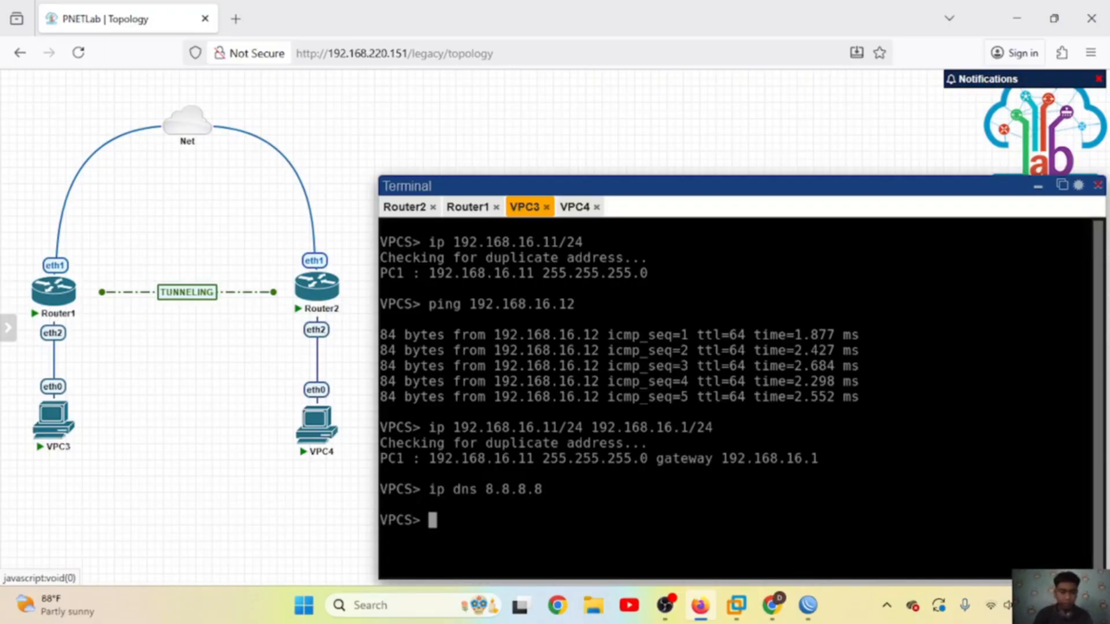
# Step: Check VPC3's settings with 'show ip' and ping google.com
pyautogui.write('show ip')
pyautogui.press('Return')
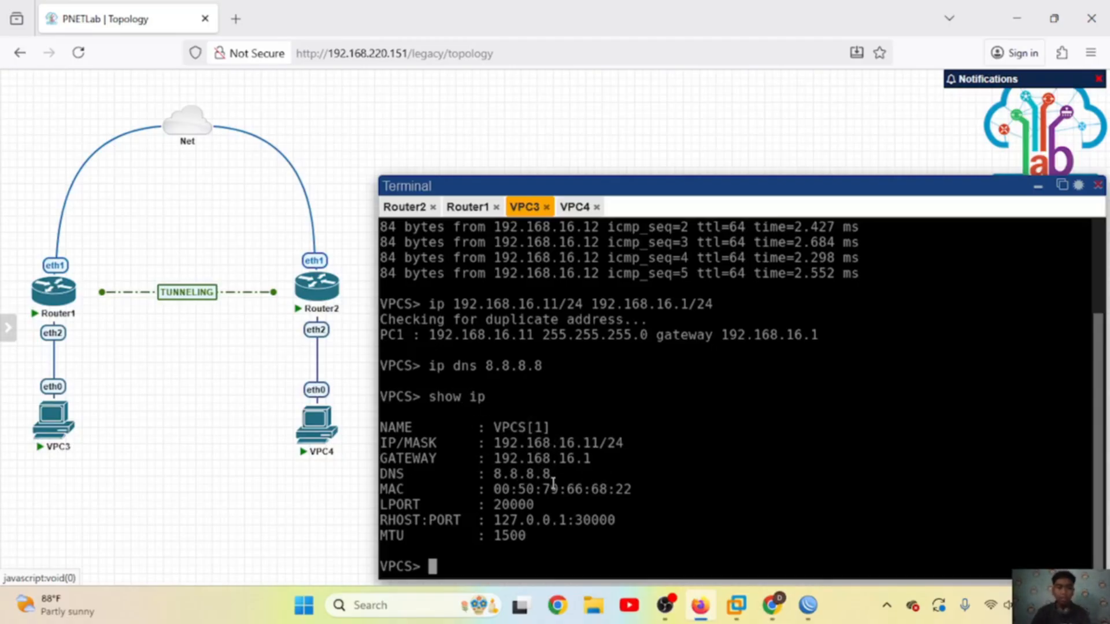
pyautogui.write('ping ')
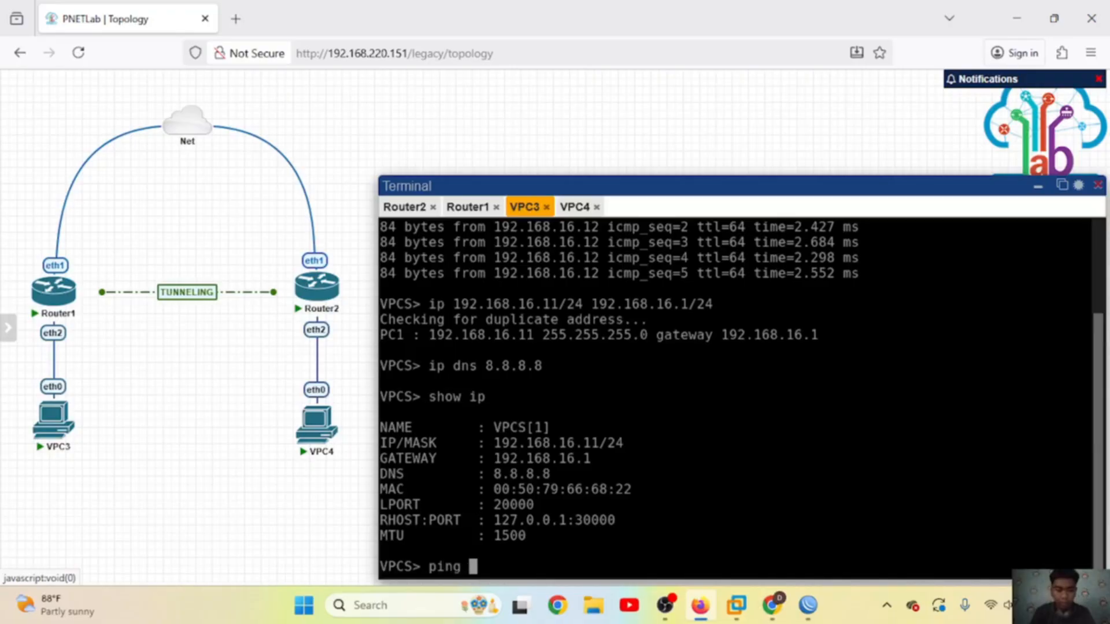
pyautogui.write('google.com')
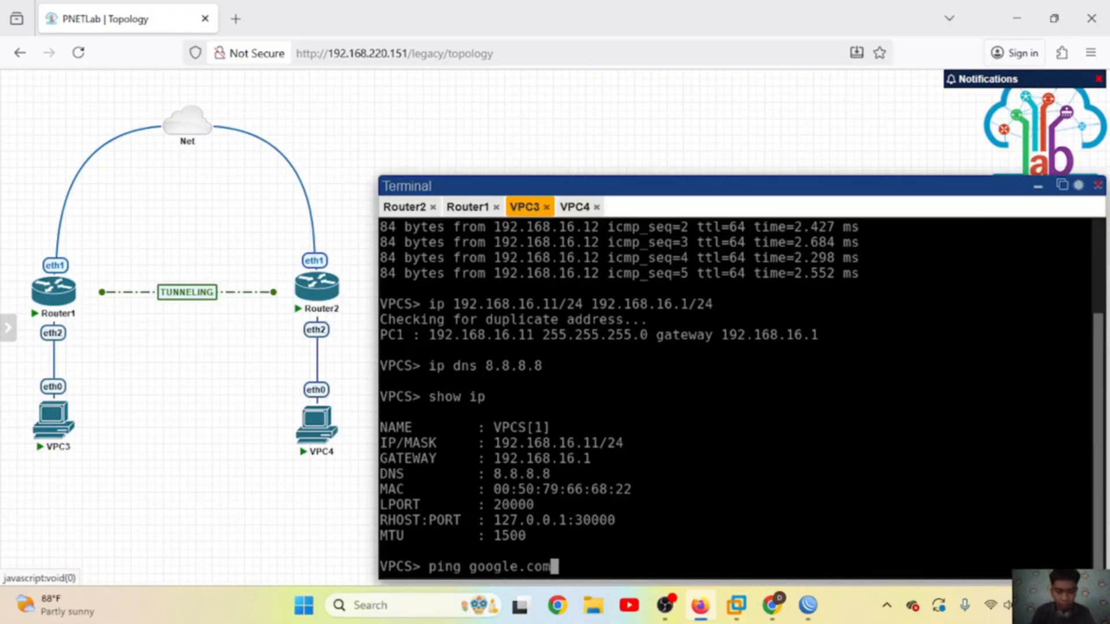
pyautogui.press('Return')
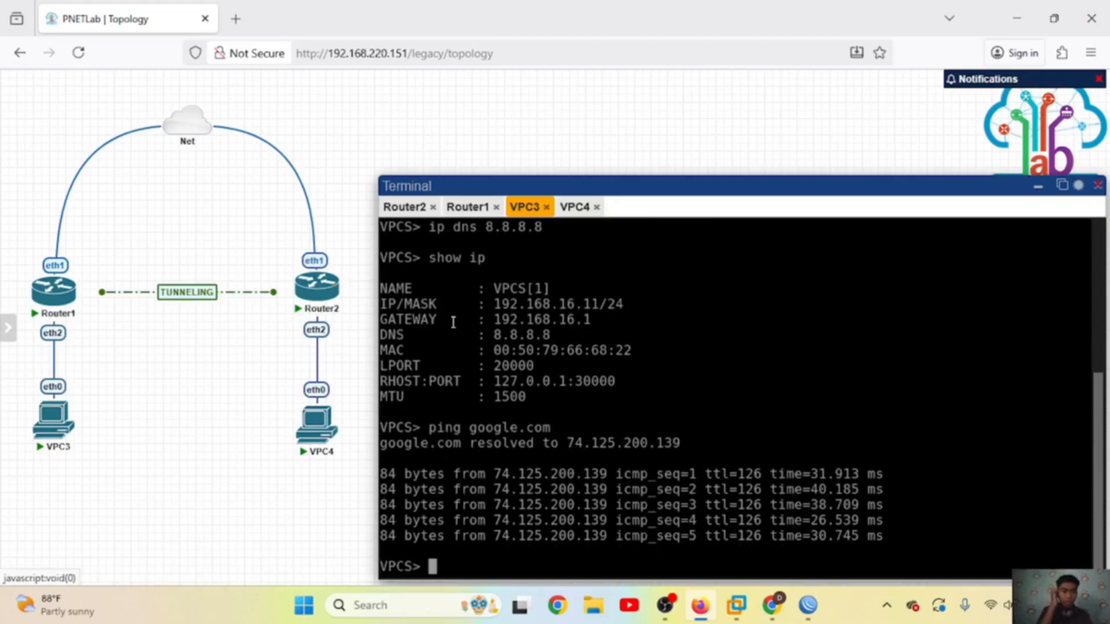
# Step: On VPC4, rerun the address command with gateway 192.168.16.2/24 and set DNS 8.8.8.8
pyautogui.click(571, 209)
pyautogui.press('Up')
pyautogui.press('Up')
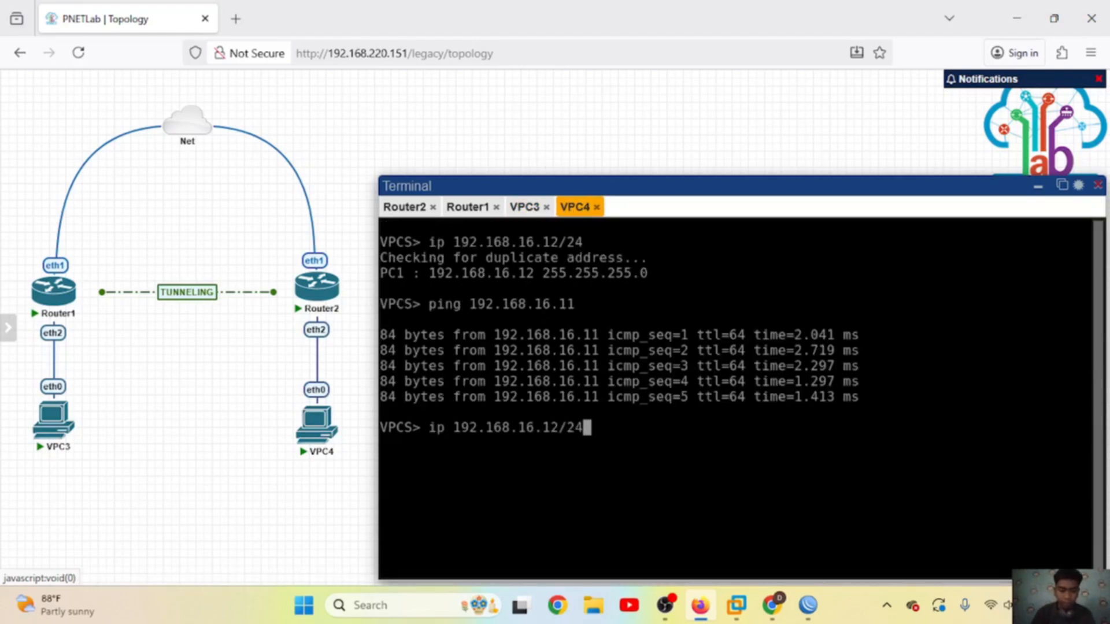
pyautogui.write('192.168.')
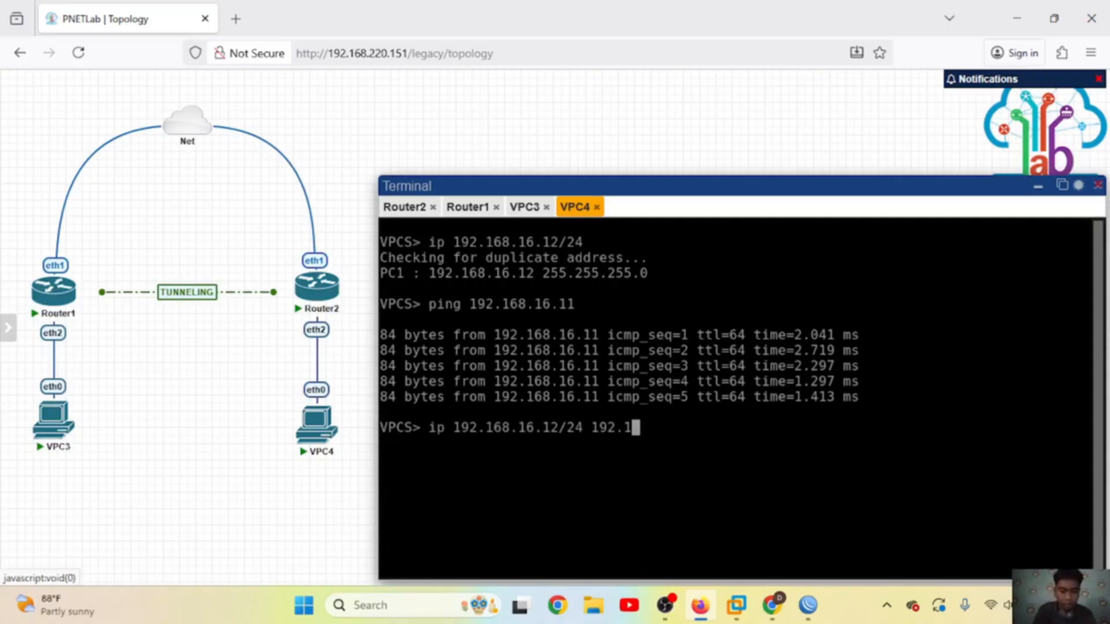
pyautogui.write('16.1/24')
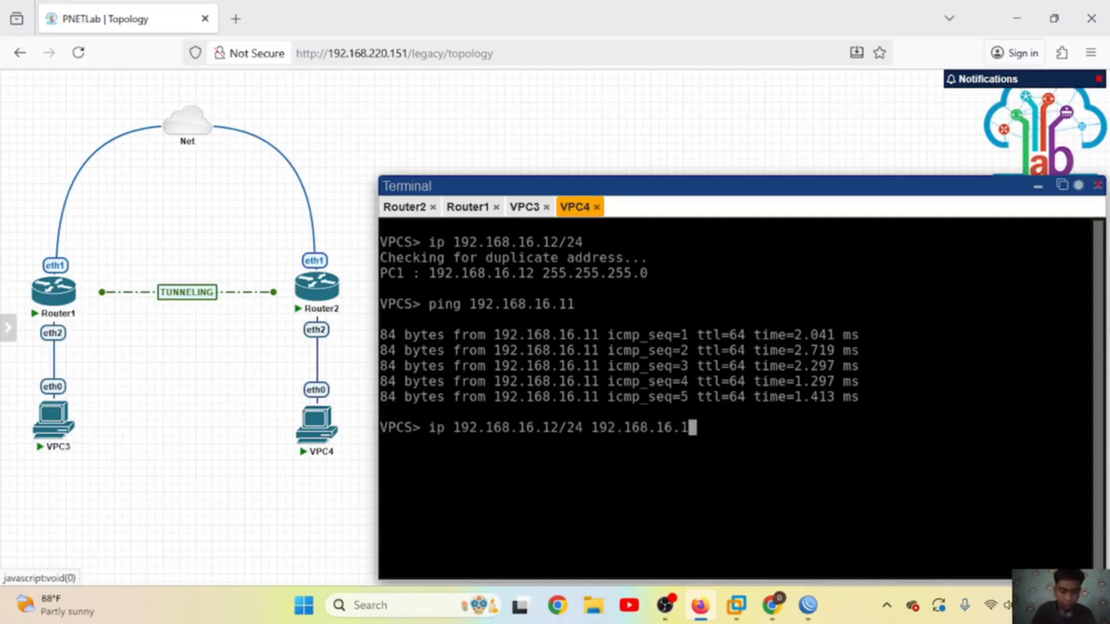
pyautogui.press('BackSpace')
pyautogui.press('BackSpace')
pyautogui.press('BackSpace')
pyautogui.press('BackSpace')
pyautogui.write('2/24')
pyautogui.press('Return')
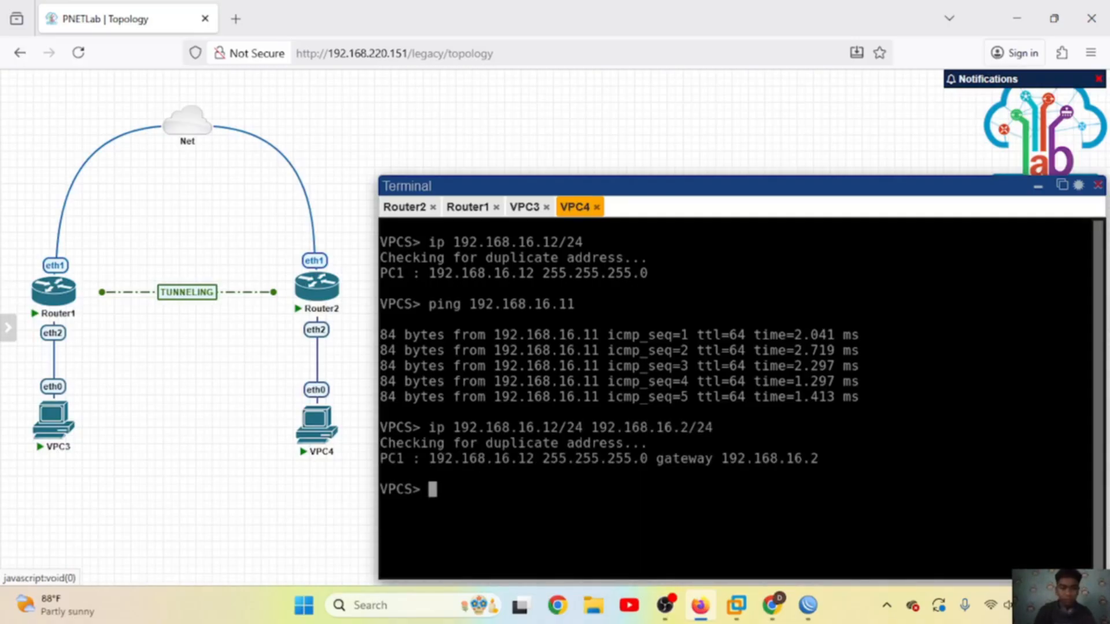
pyautogui.write('ip dns 8')
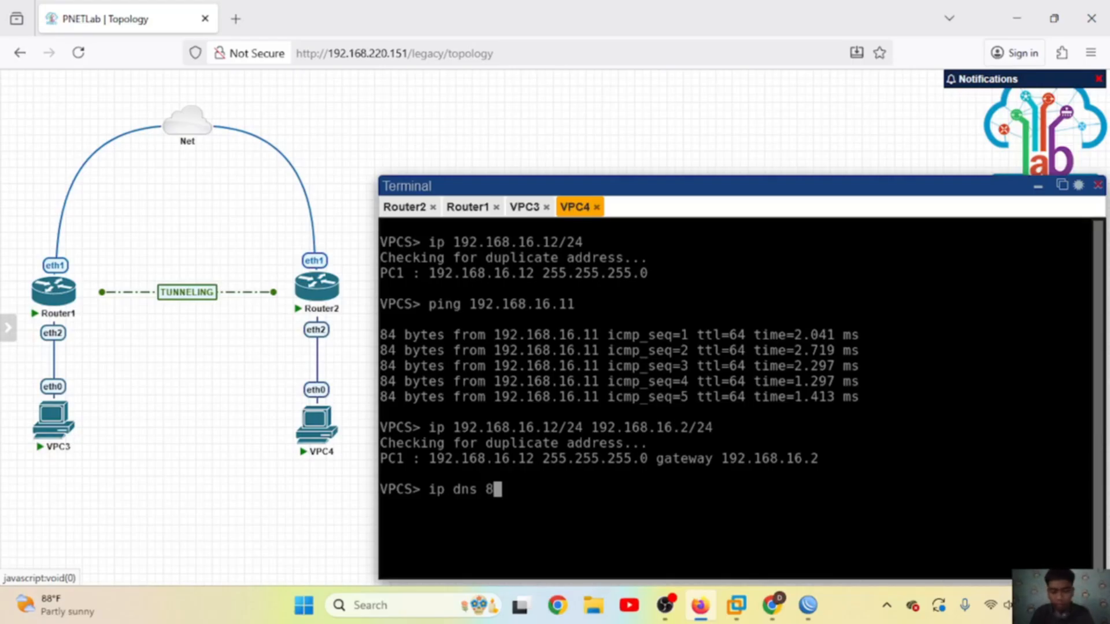
pyautogui.write('.8.8.8')
pyautogui.press('Return')
# Step: Run 'show ip', ping google.com and VPC3 at 192.168.16.11, then hide the terminal
pyautogui.write('show ip')
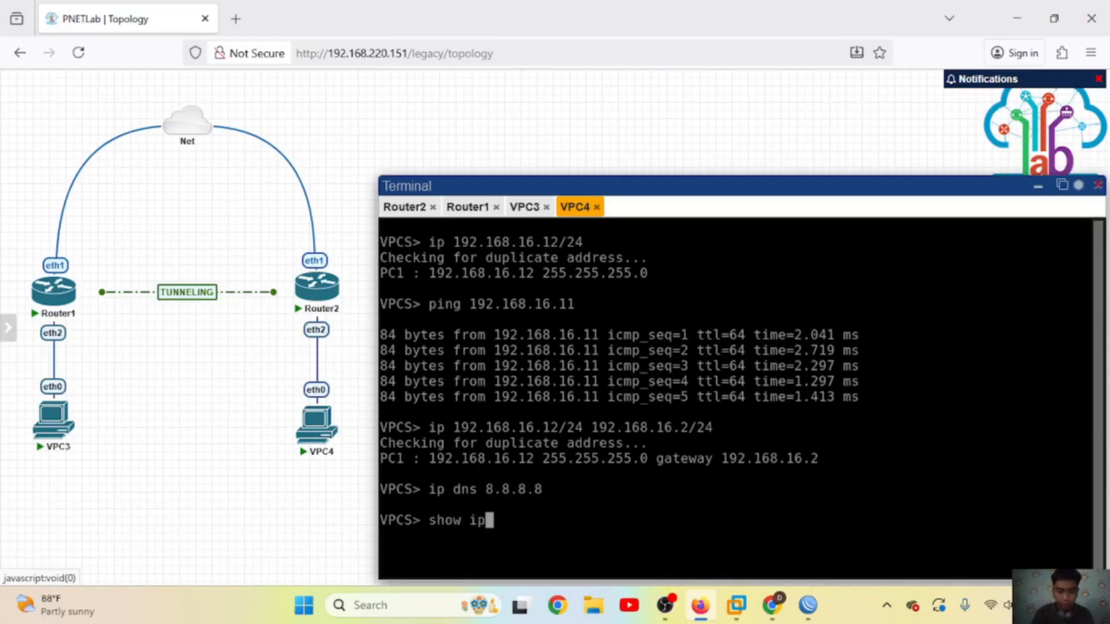
pyautogui.press('Return')
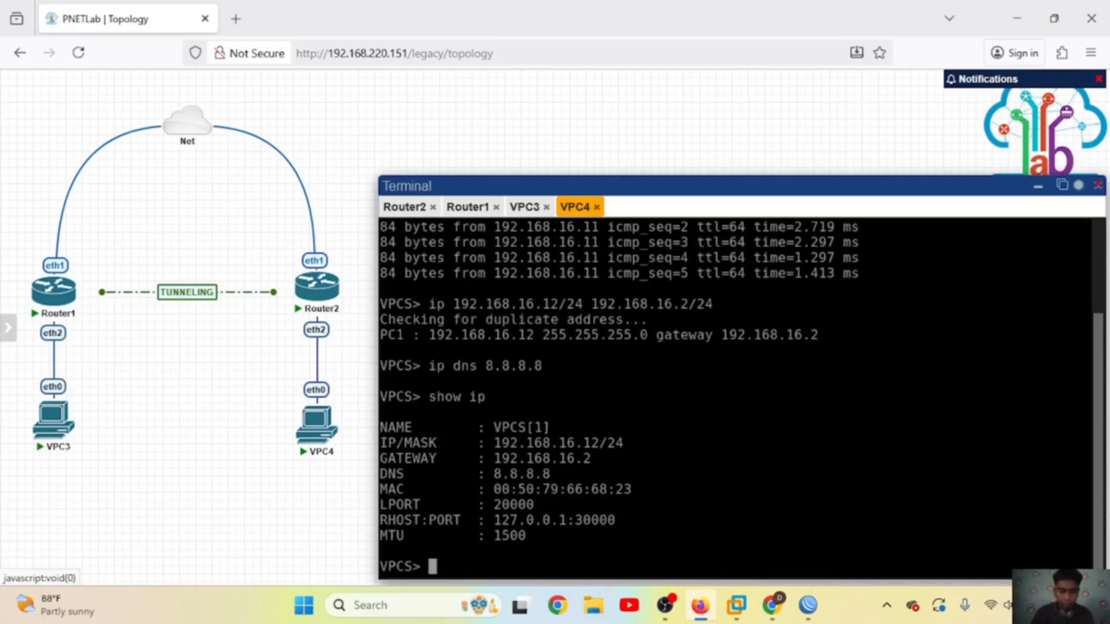
pyautogui.write('ping googl')
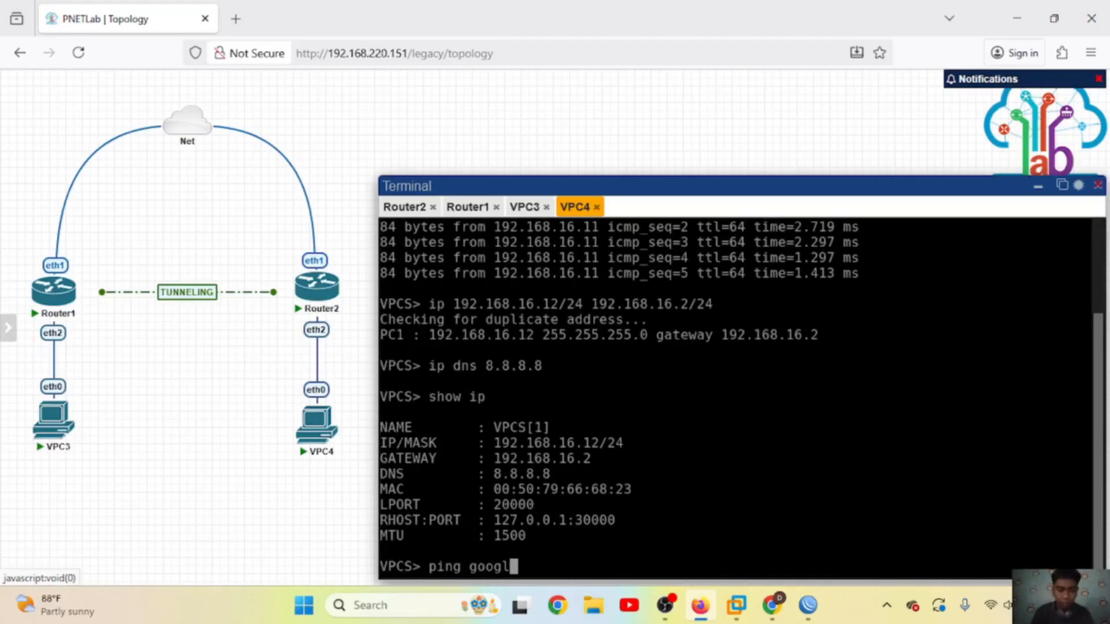
pyautogui.write('e.com')
pyautogui.press('Return')
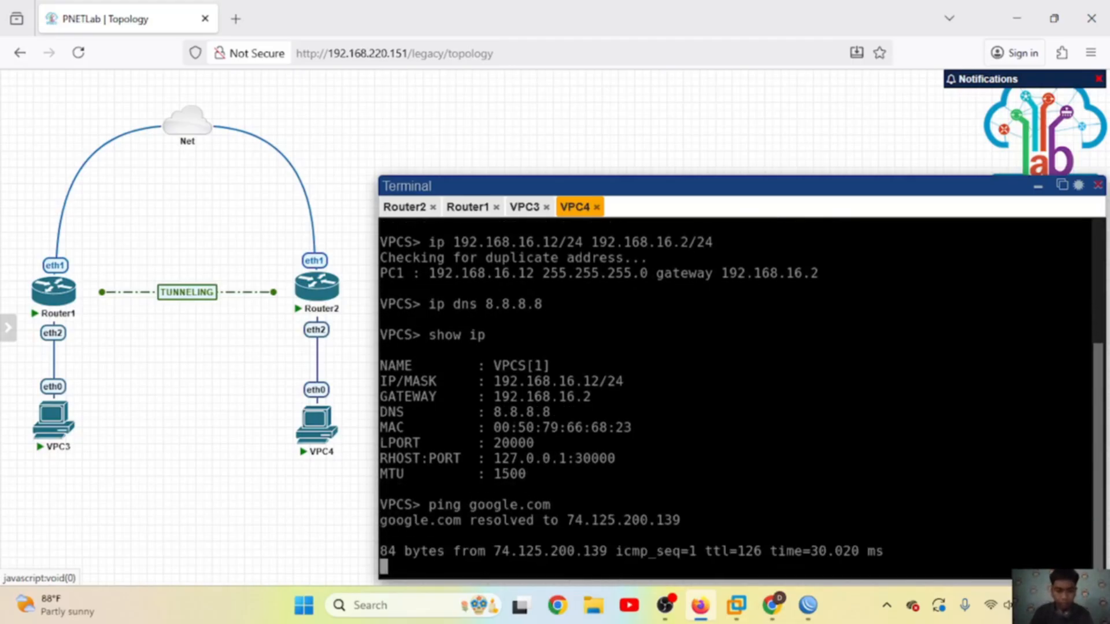
pyautogui.hotkey('ctrl', 'c')
pyautogui.write('ping ')
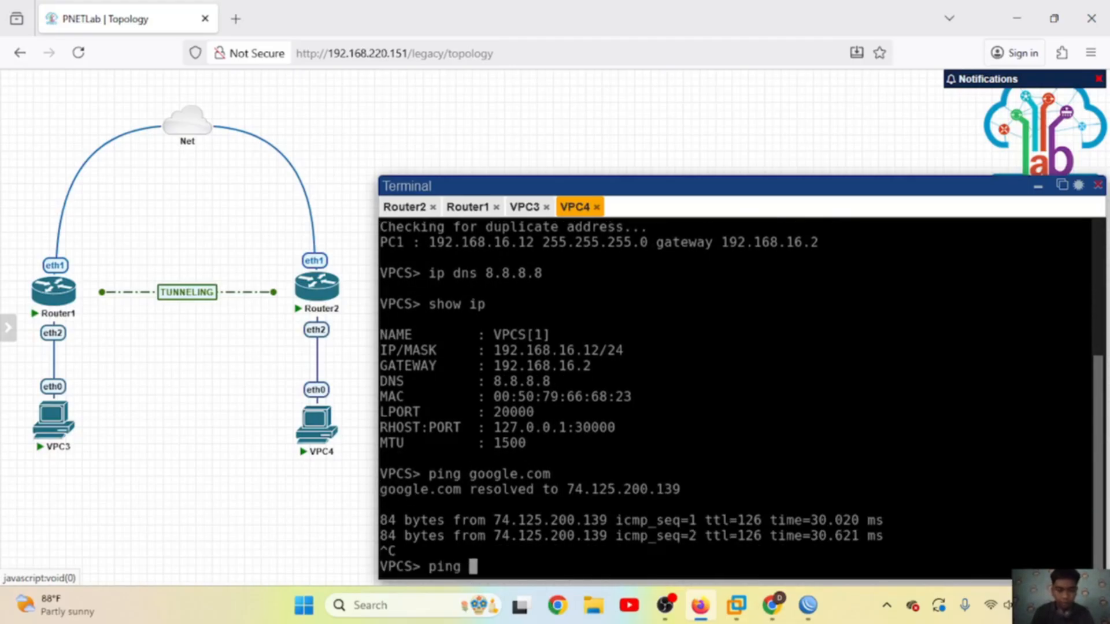
pyautogui.write('192.168')
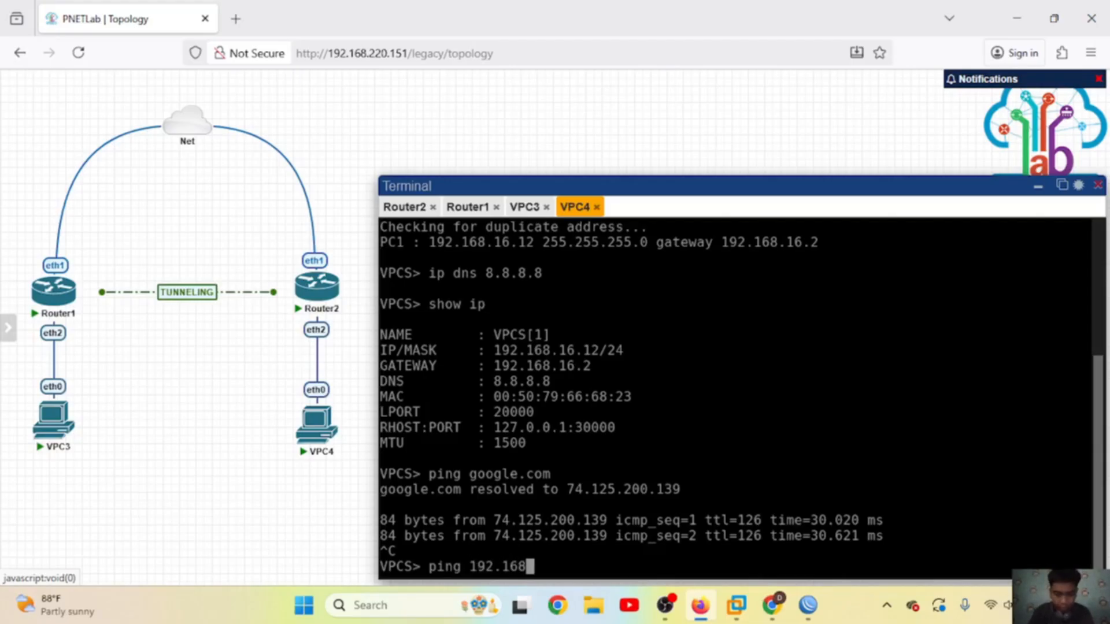
pyautogui.write('.16.11')
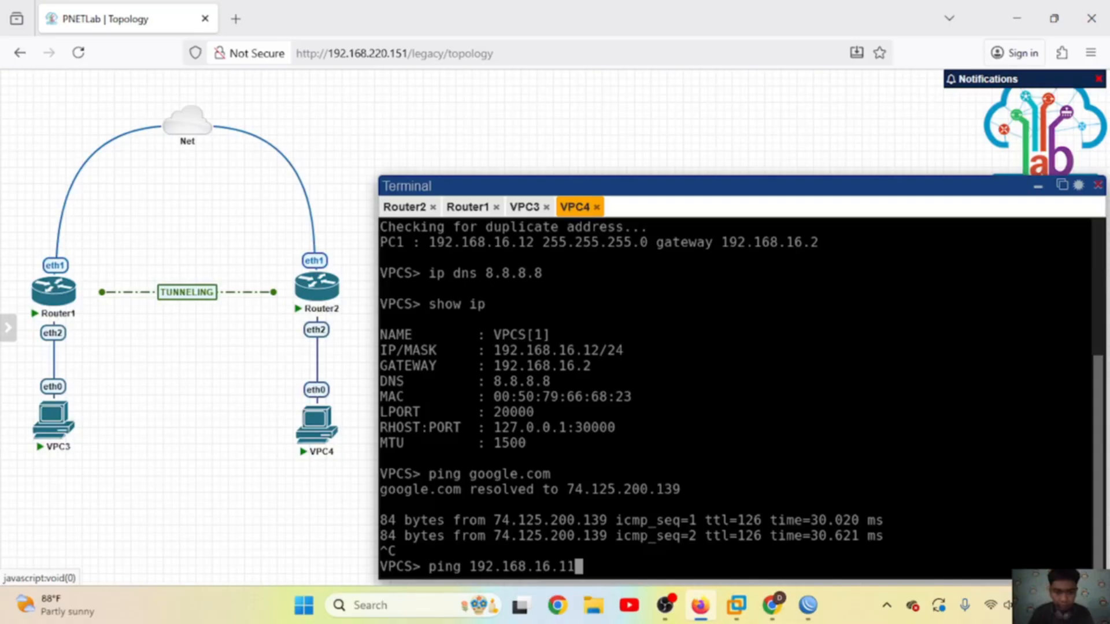
pyautogui.press('Return')
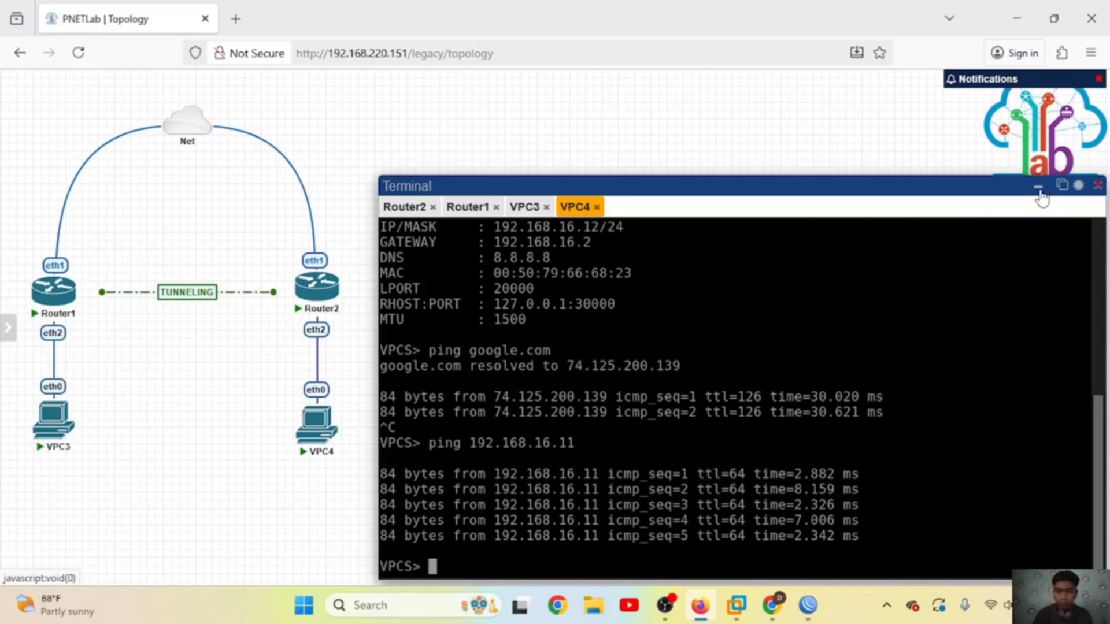
pyautogui.click(1038, 186)
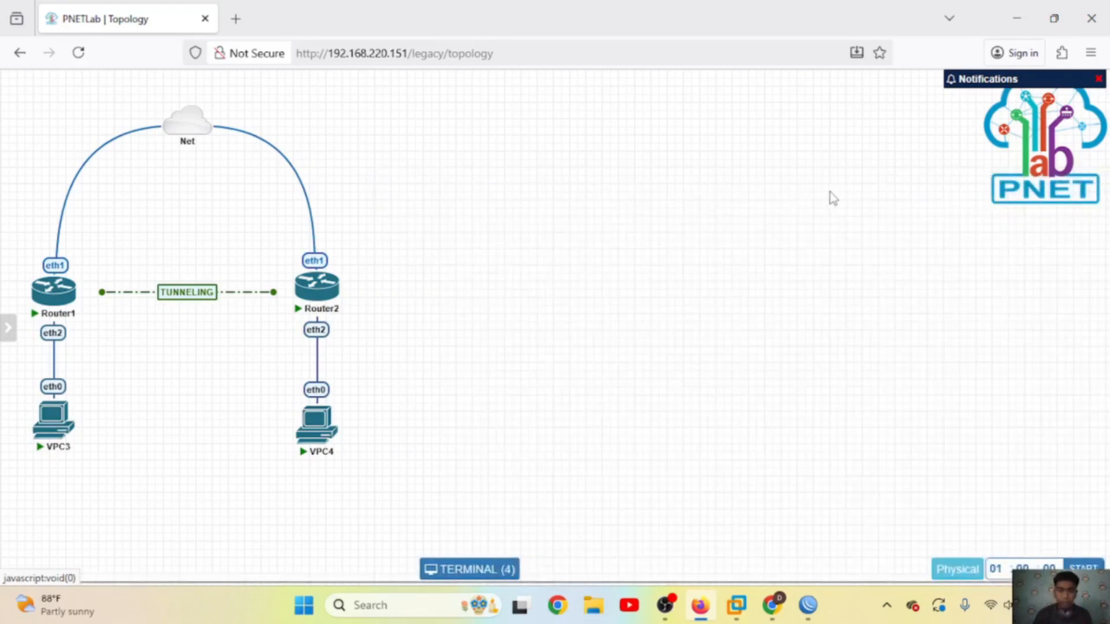
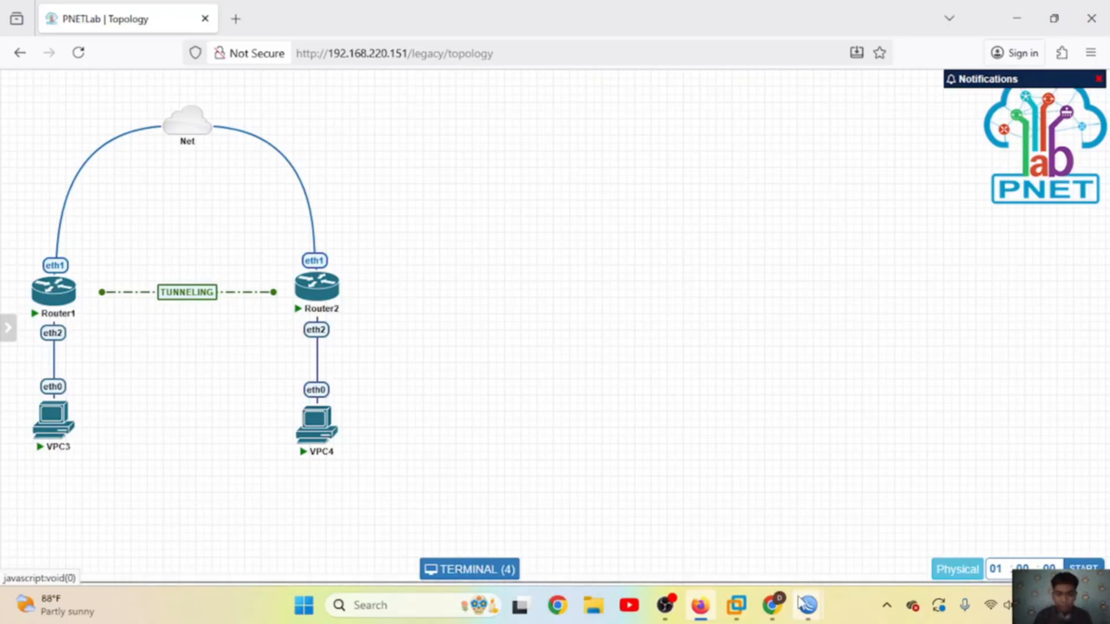
# Step: On Router1, add the IP address 192.168.16.1/24 on ether2
pyautogui.moveTo(802, 604)
pyautogui.click(755, 532)
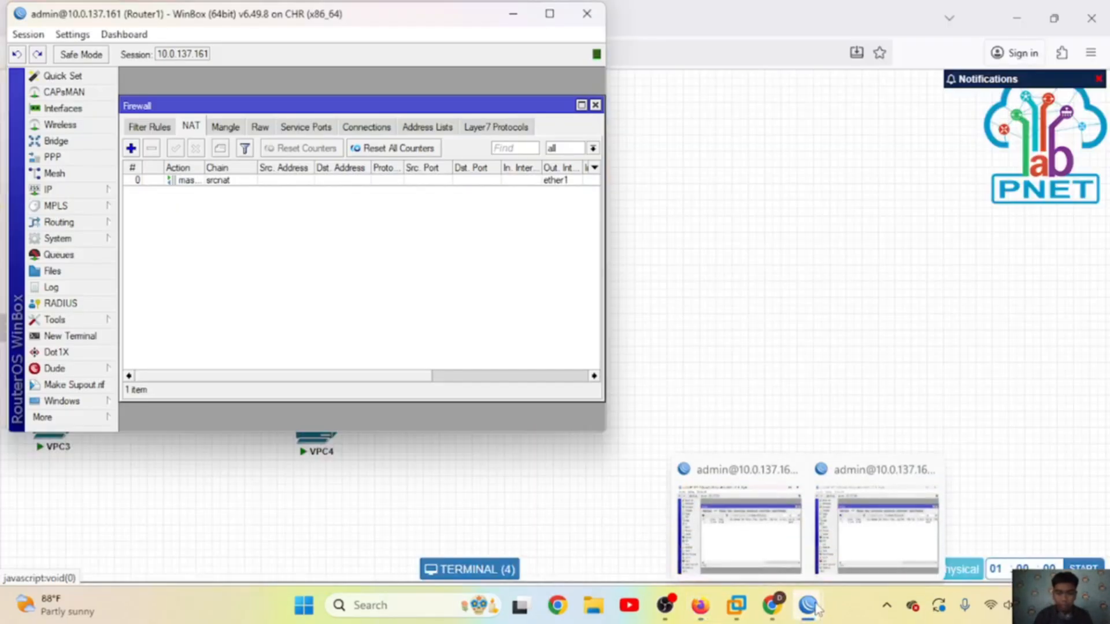
pyautogui.click(848, 529)
pyautogui.click(400, 81)
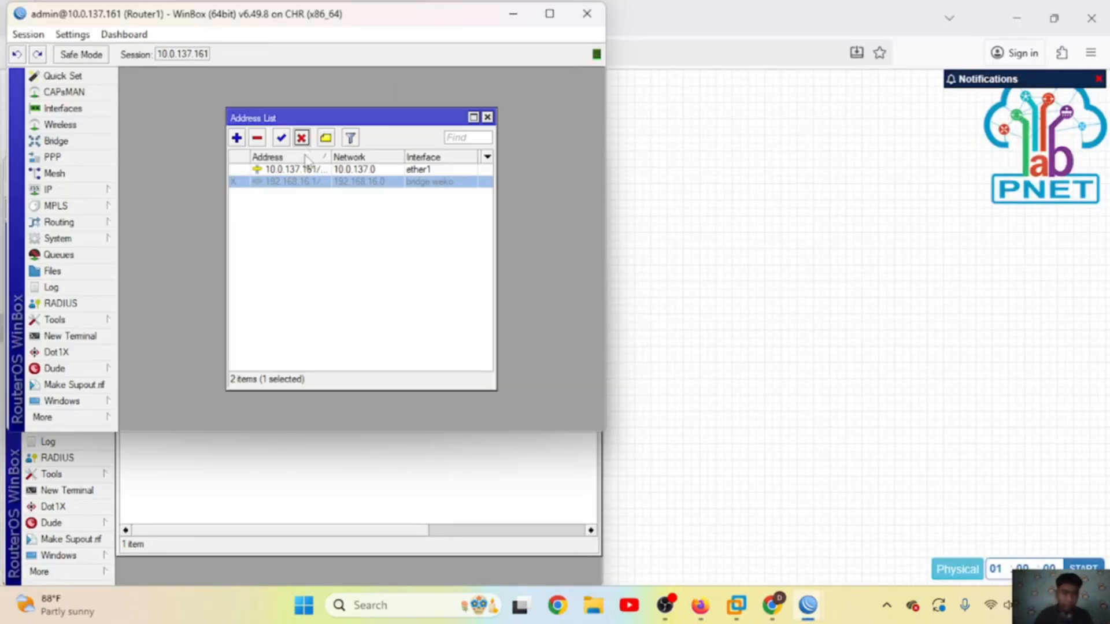
pyautogui.click(309, 219)
pyautogui.click(237, 137)
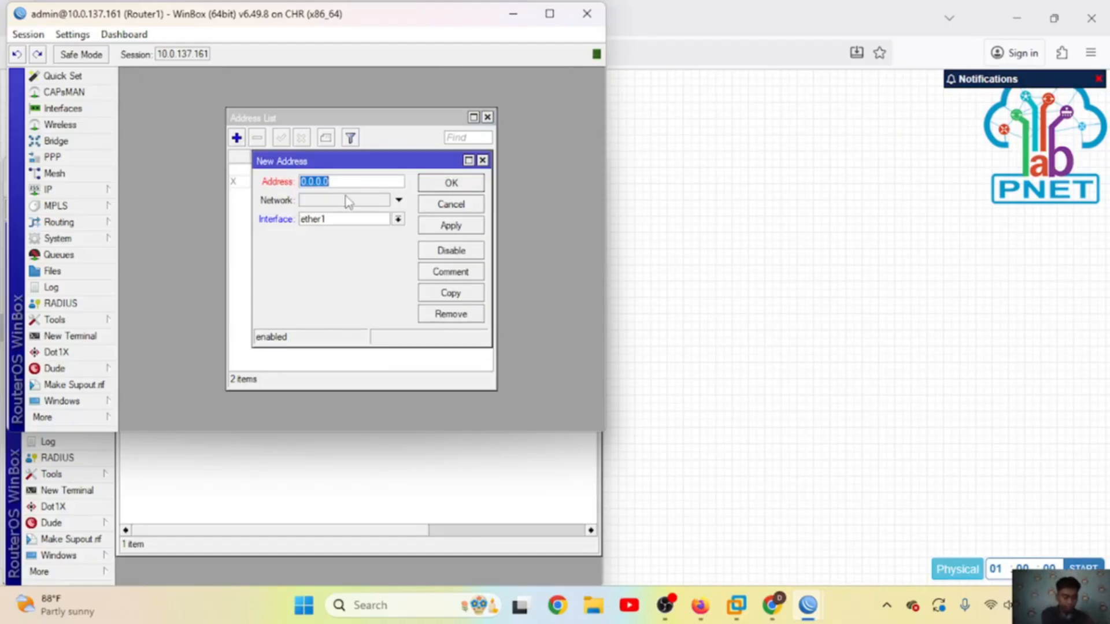
pyautogui.write('192')
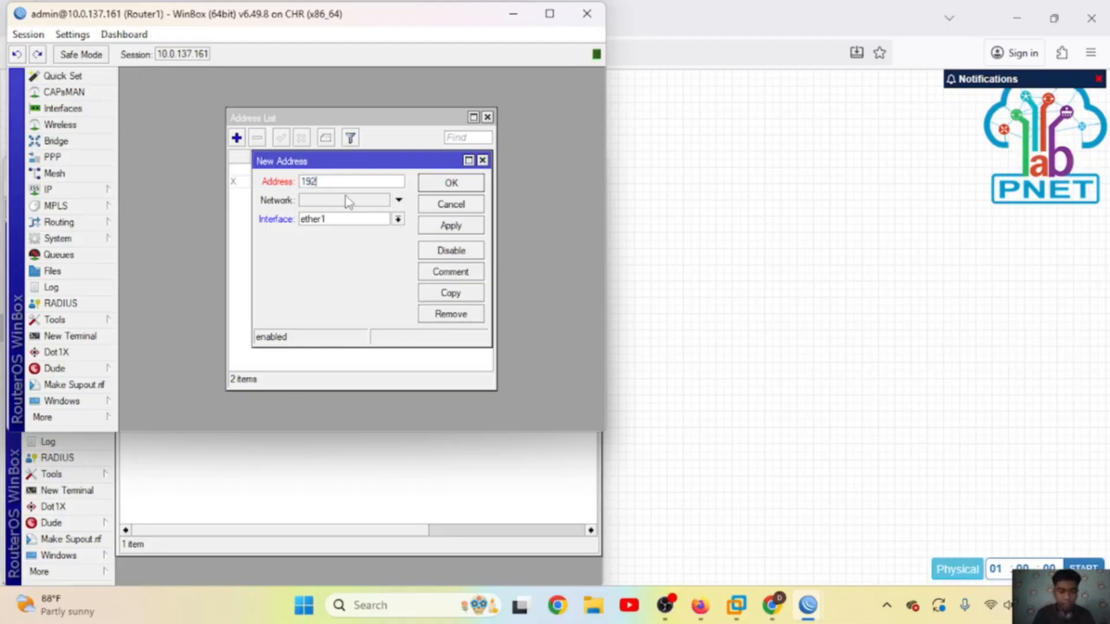
pyautogui.write('.168.16.1/24')
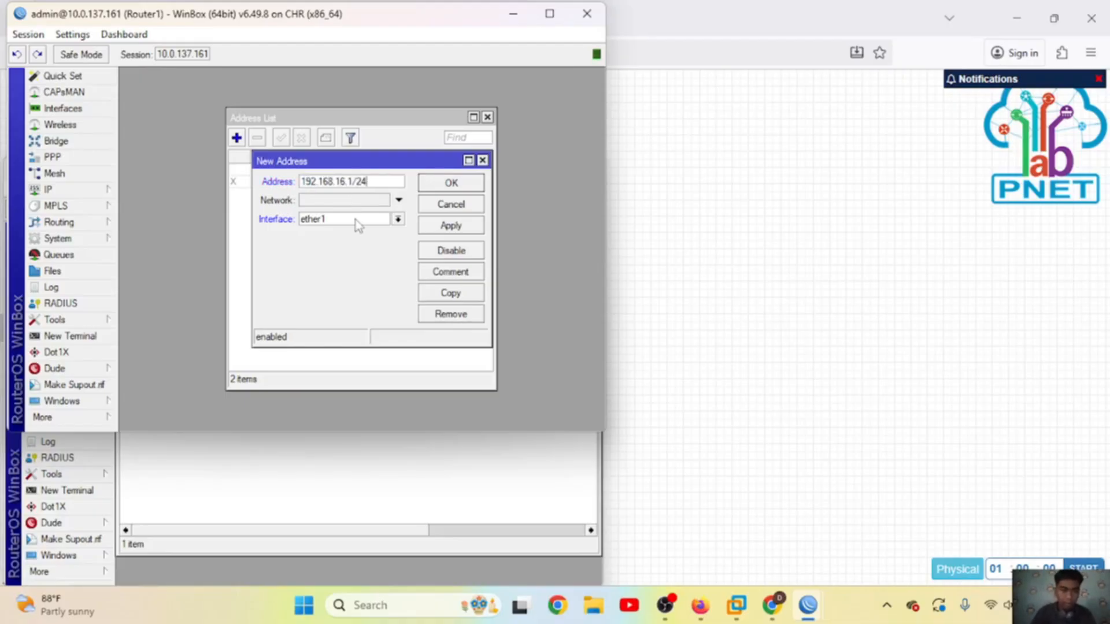
pyautogui.click(354, 220)
pyautogui.click(347, 259)
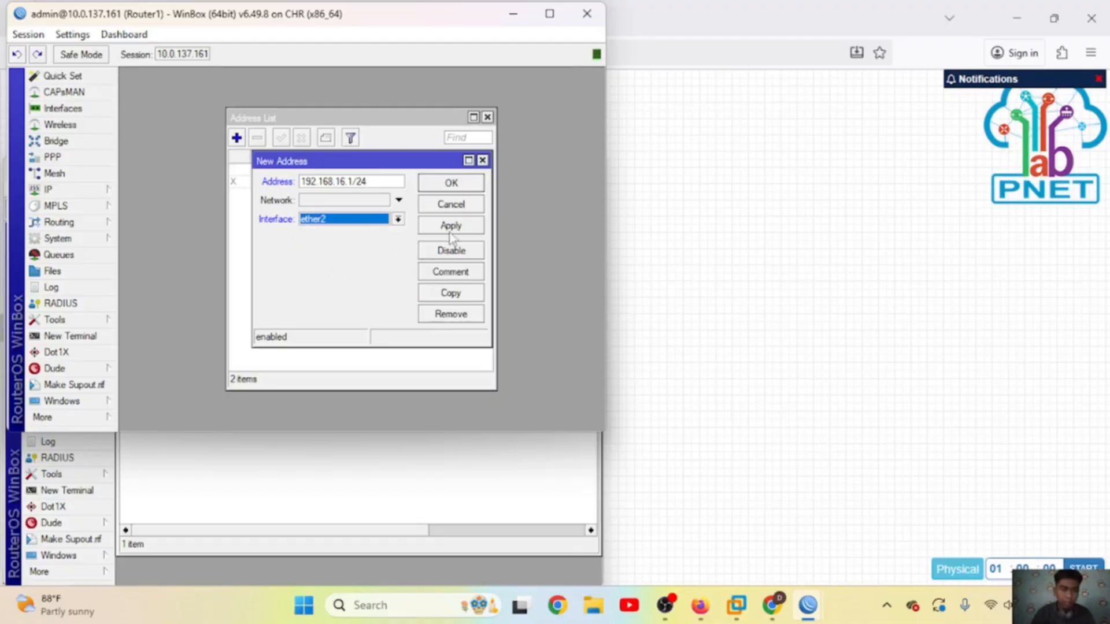
pyautogui.click(468, 226)
pyautogui.click(450, 183)
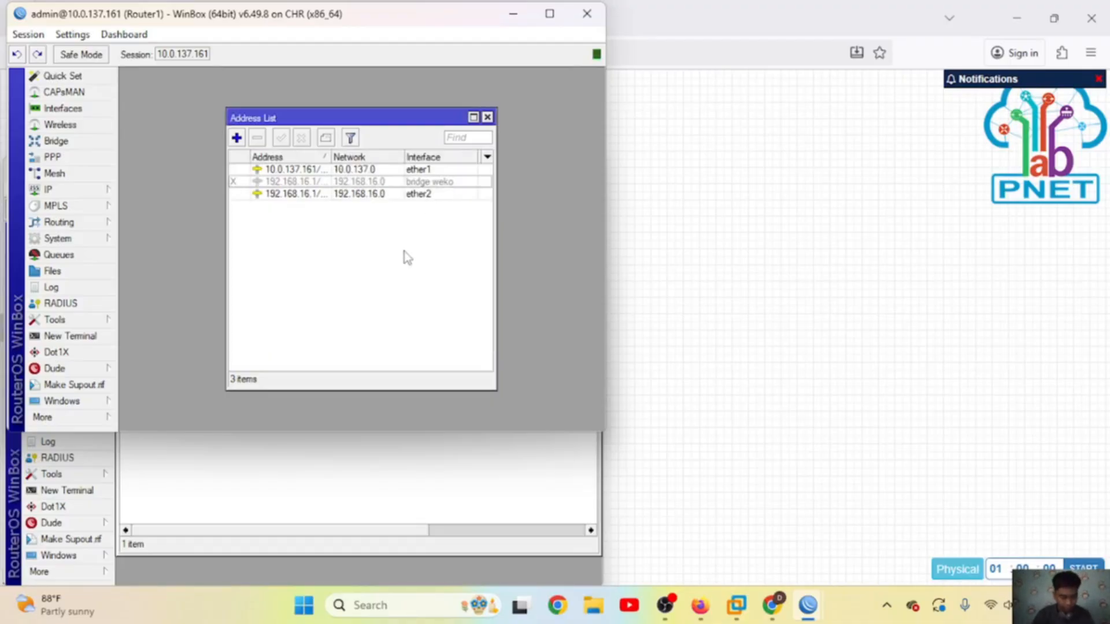
# Step: Start Router1's DHCP Setup wizard and choose its server interface
pyautogui.click(90, 190)
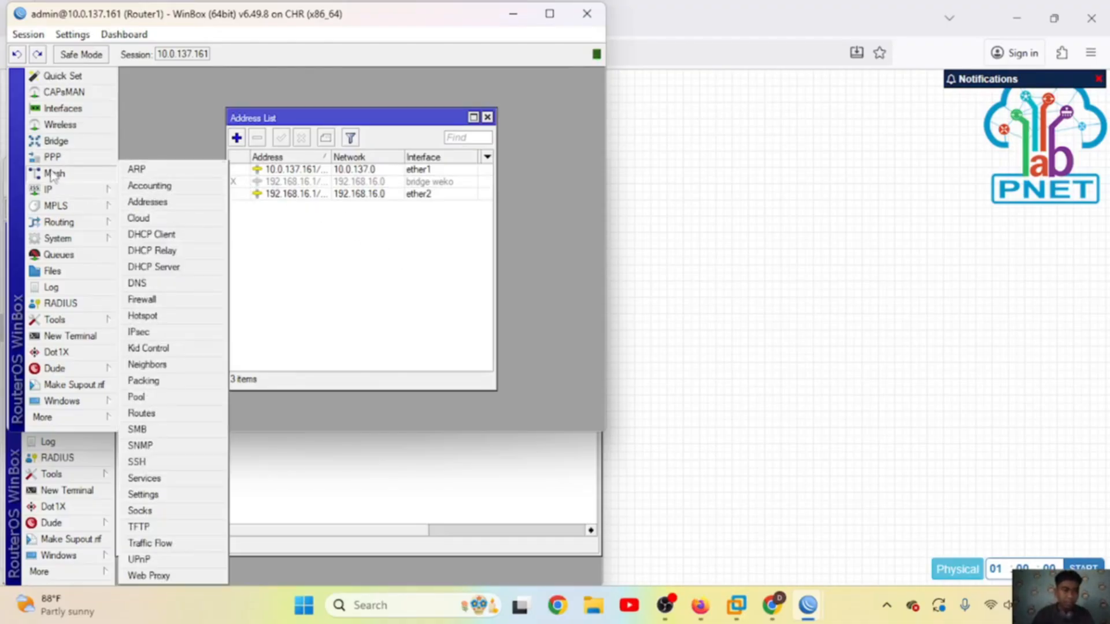
pyautogui.click(169, 268)
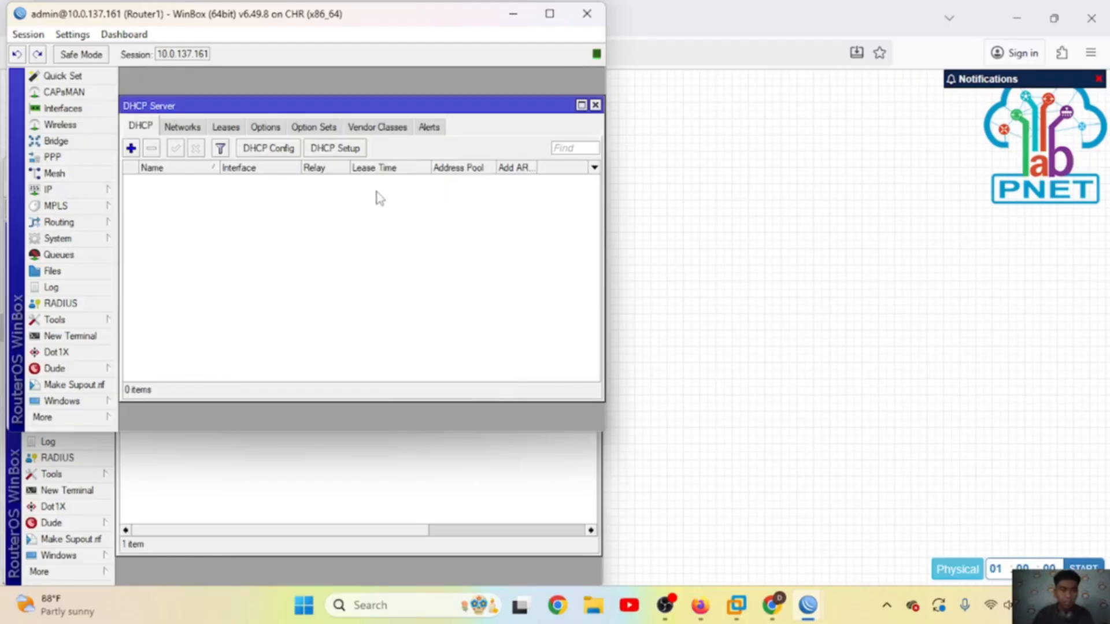
pyautogui.click(342, 150)
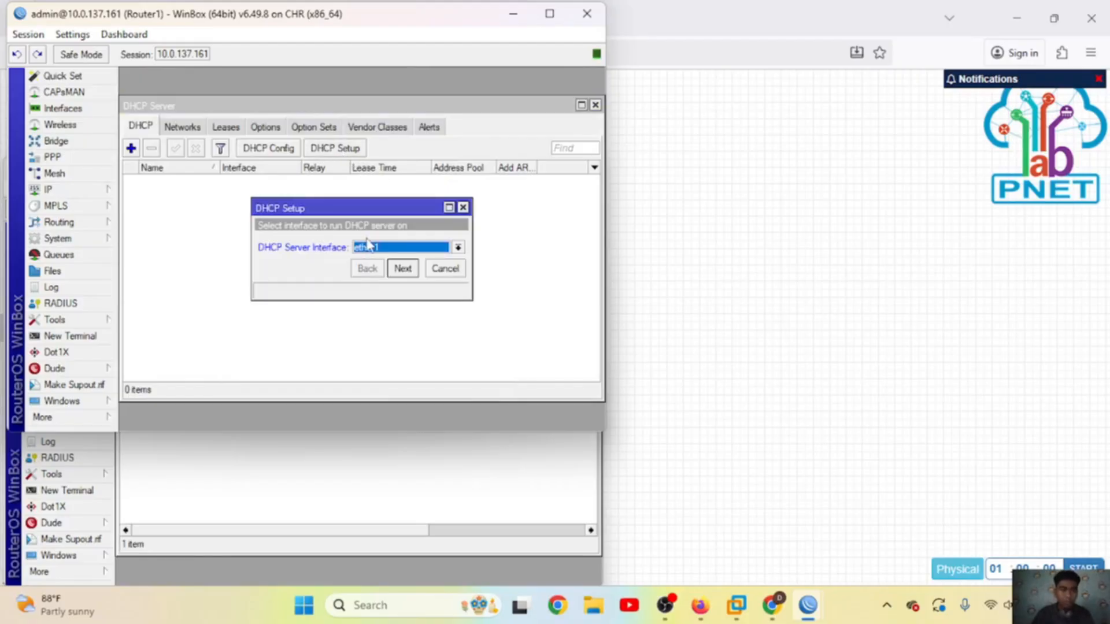
pyautogui.click(418, 248)
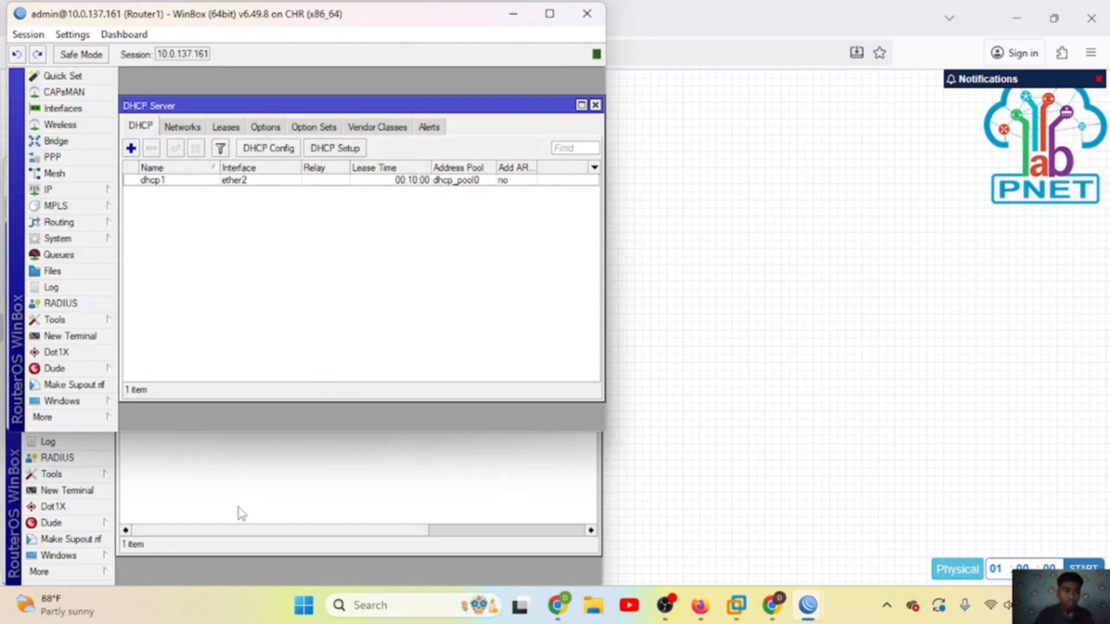
pyautogui.click(268, 488)
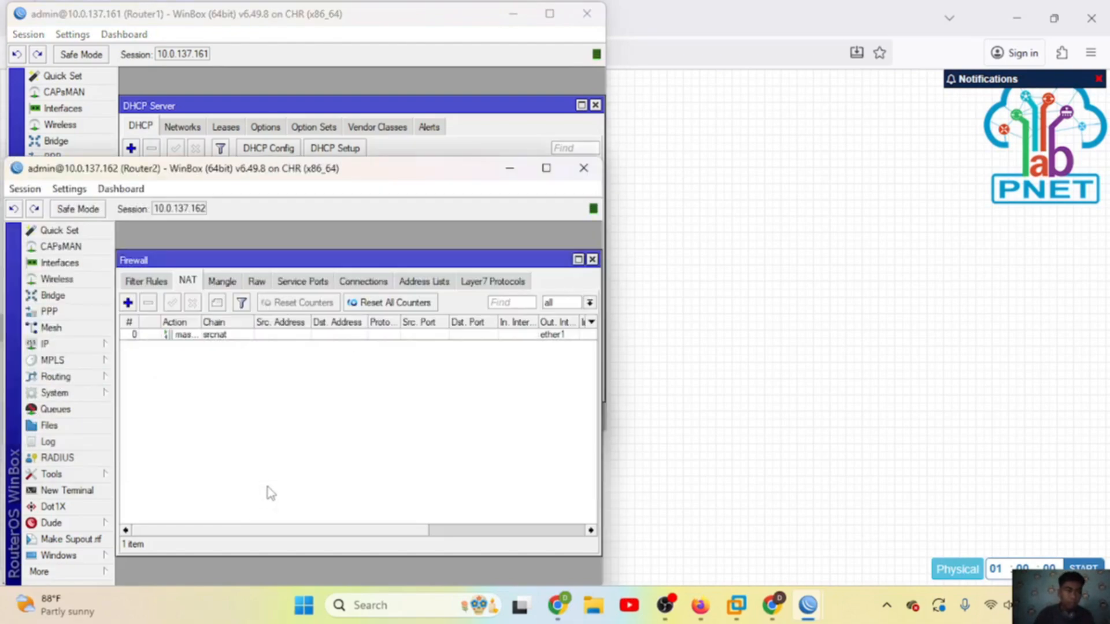
# Step: Close Router2's NAT window and disable its 192.168.16.2/24 bridge address
pyautogui.click(592, 260)
pyautogui.click(45, 344)
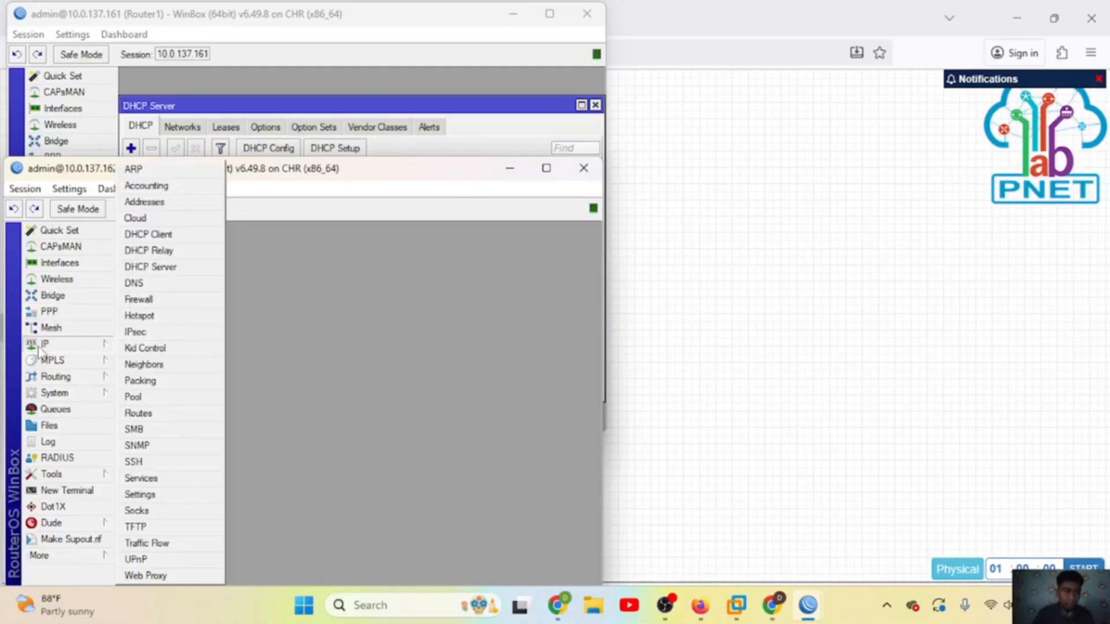
pyautogui.click(179, 202)
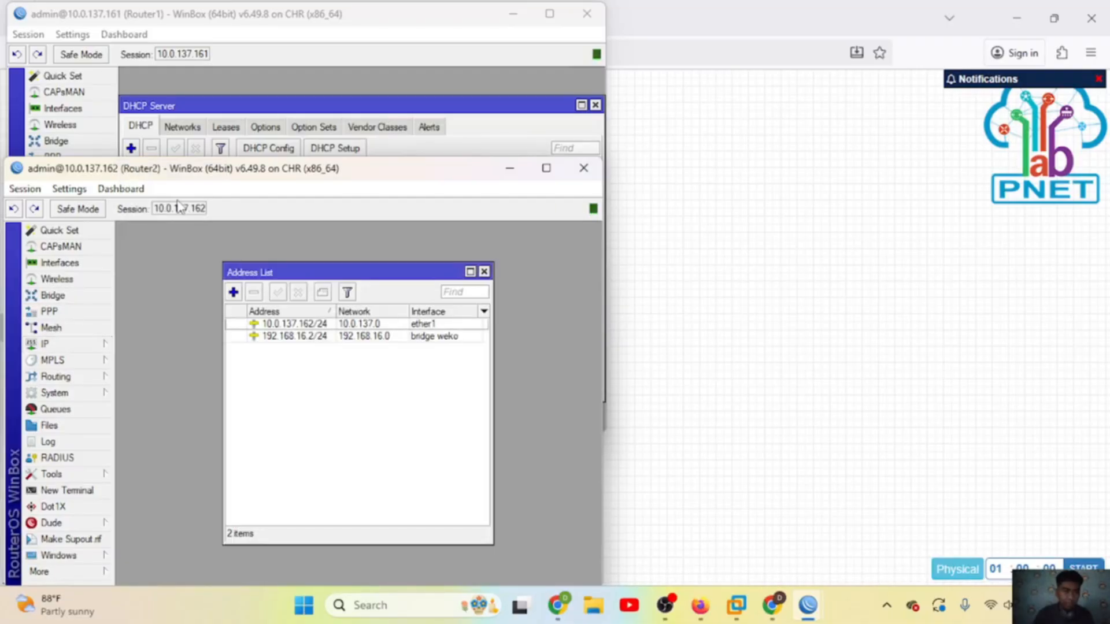
pyautogui.click(293, 337)
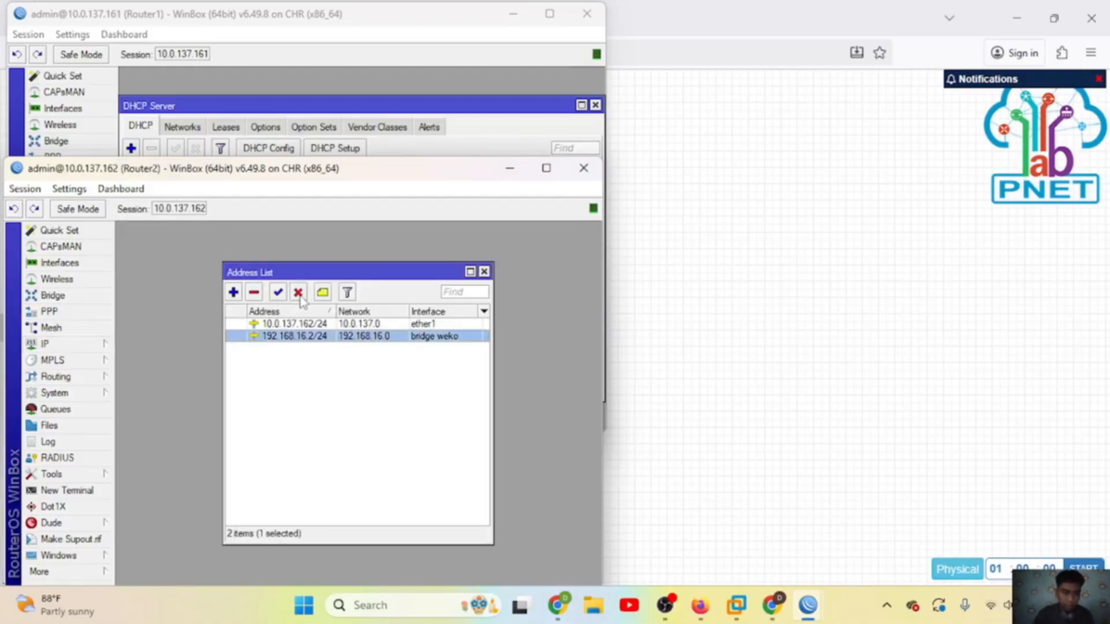
pyautogui.click(298, 292)
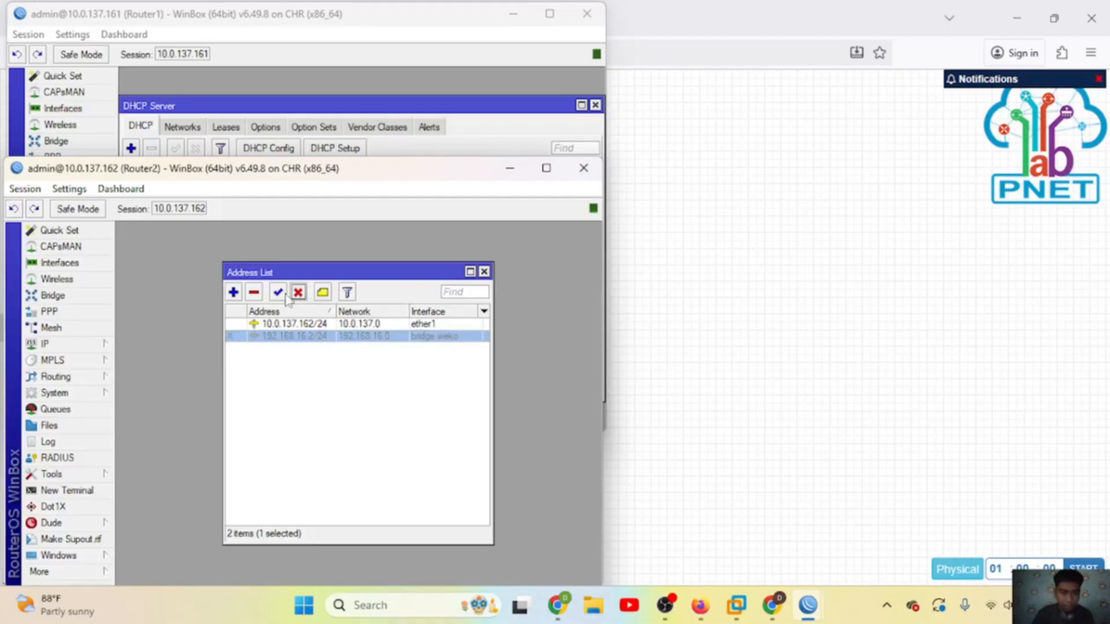
# Step: Add the address 192.168.17.1/24 on ether2 for Router2
pyautogui.click(233, 292)
pyautogui.write('192')
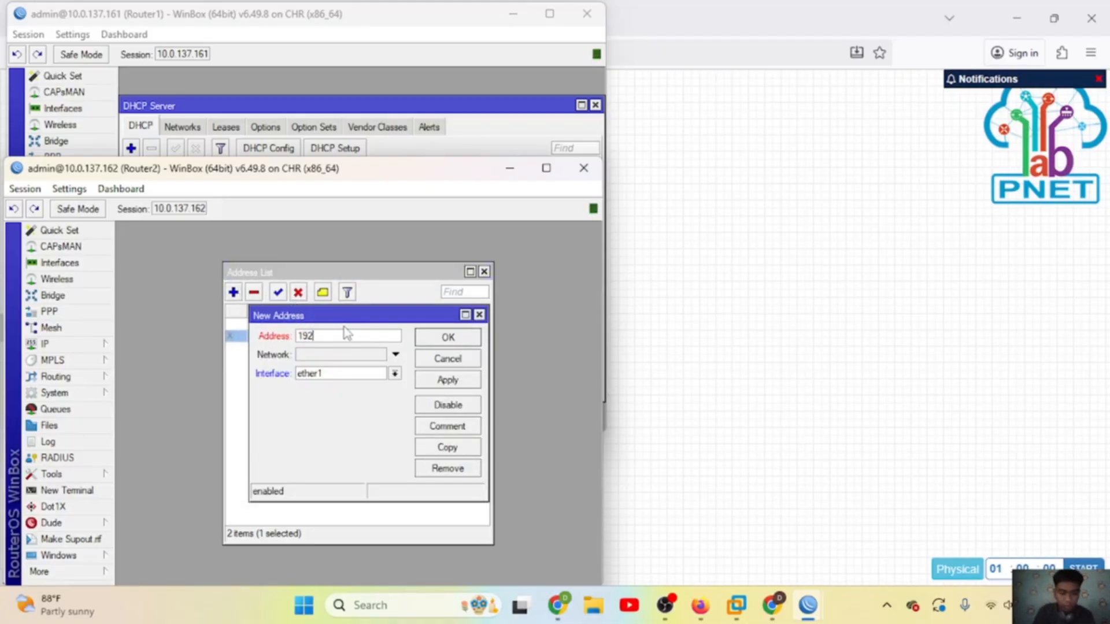
pyautogui.write('.168.17')
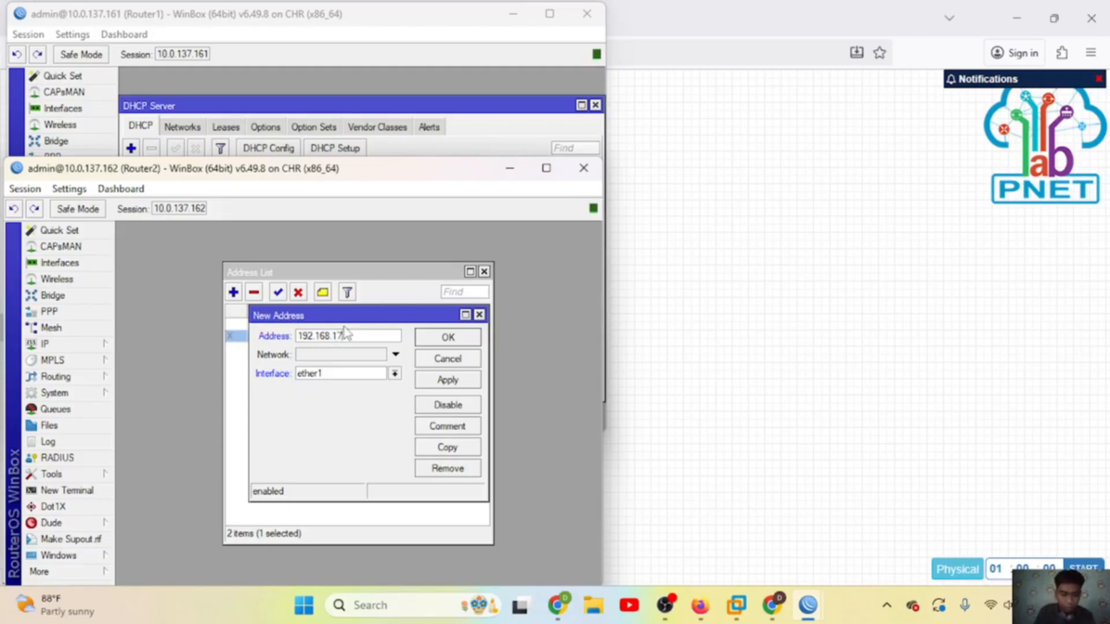
pyautogui.write('.1/24')
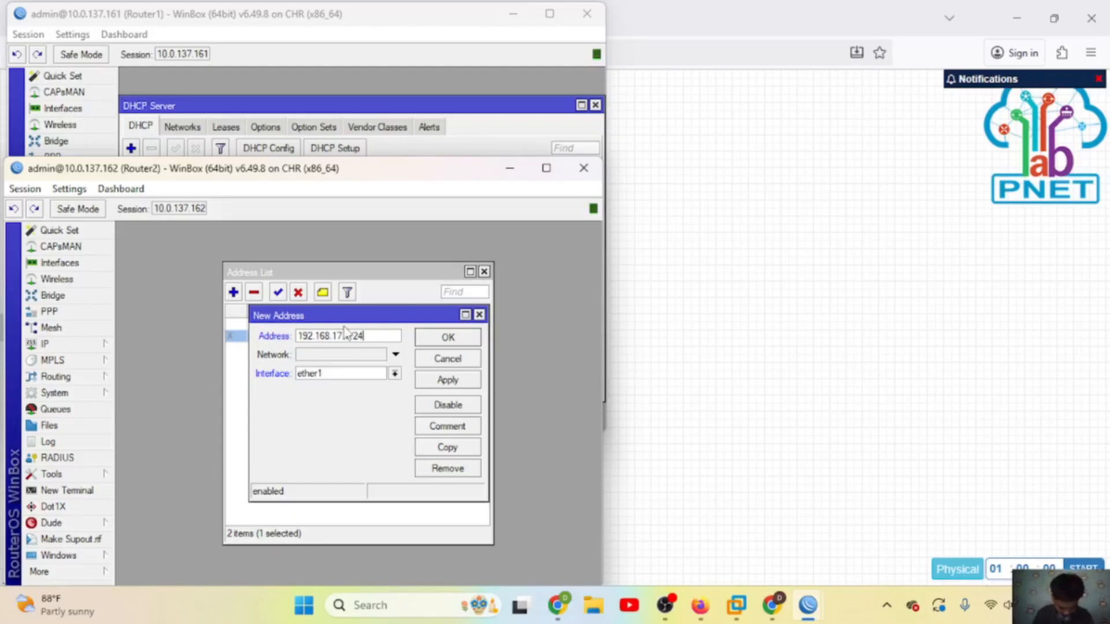
pyautogui.click(370, 374)
pyautogui.click(320, 418)
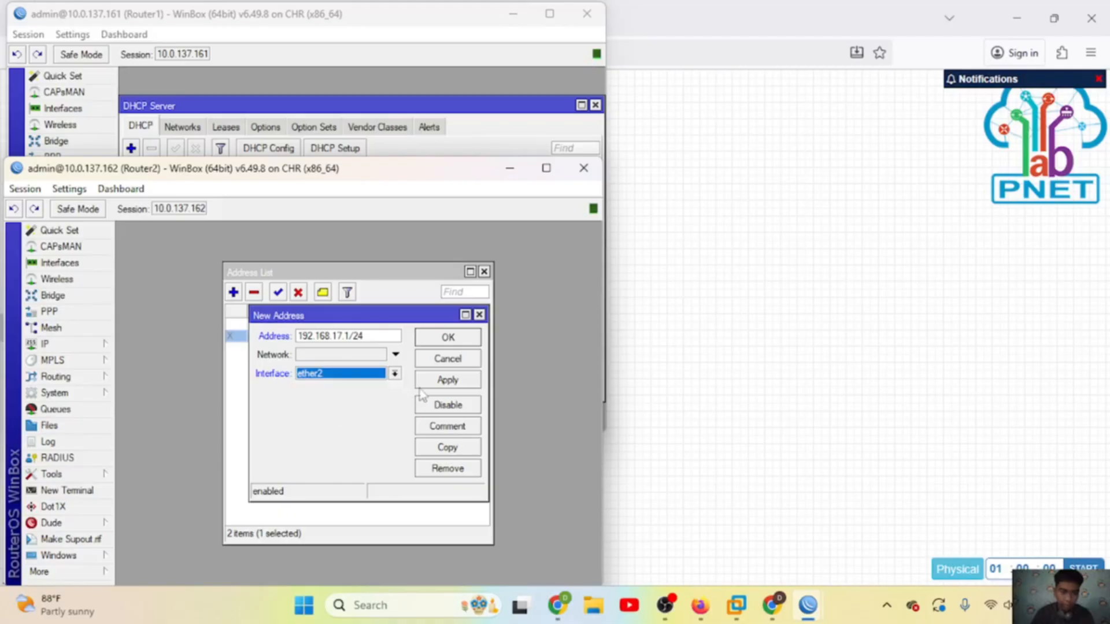
pyautogui.click(450, 381)
pyautogui.click(448, 338)
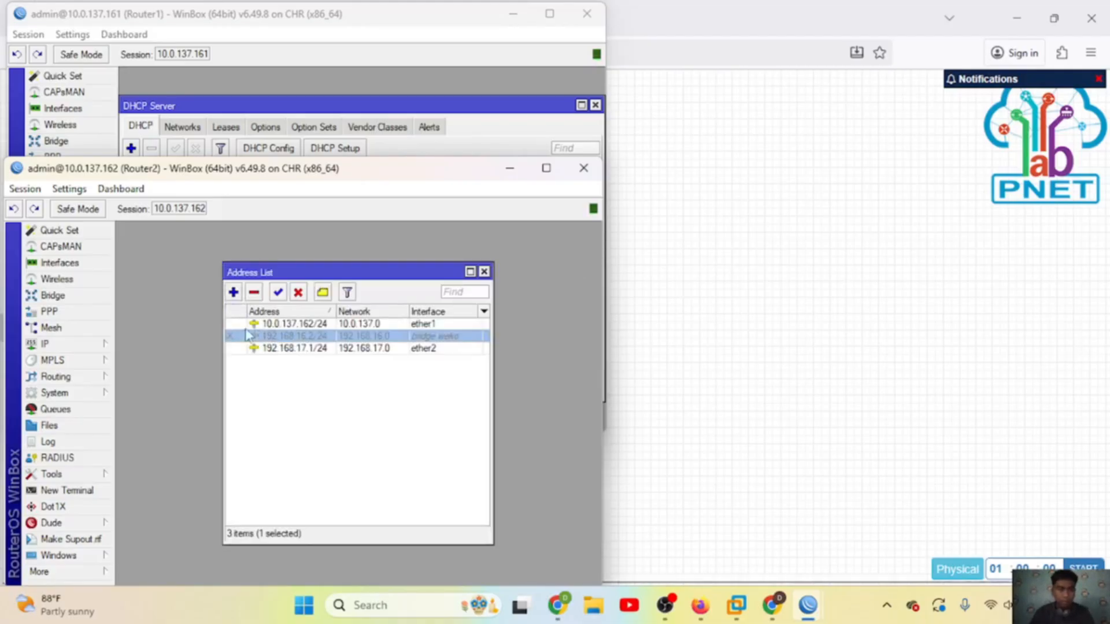
# Step: Run DHCP Setup on ether2, accepting the 192.168.17.0 defaults, pool, DNS and lease
pyautogui.click(78, 344)
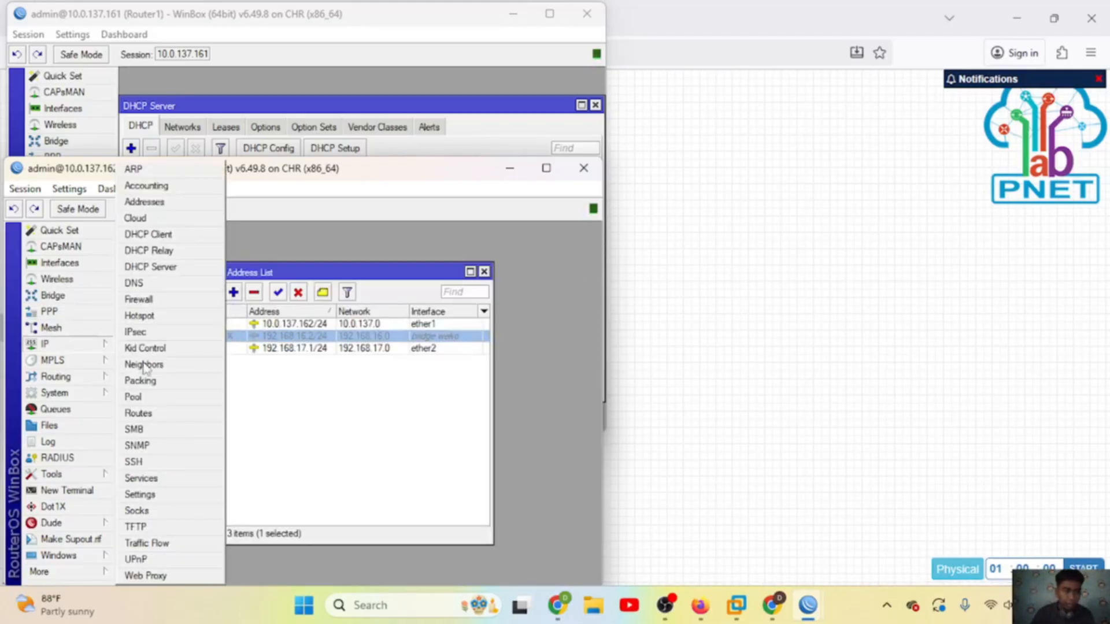
pyautogui.click(174, 267)
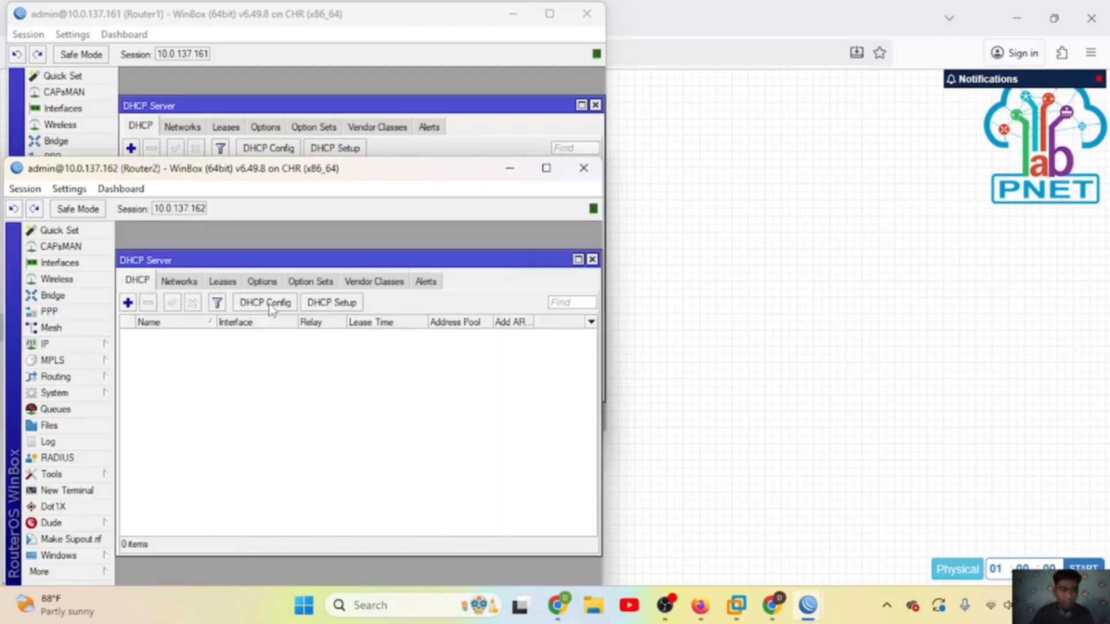
pyautogui.click(315, 304)
pyautogui.click(371, 405)
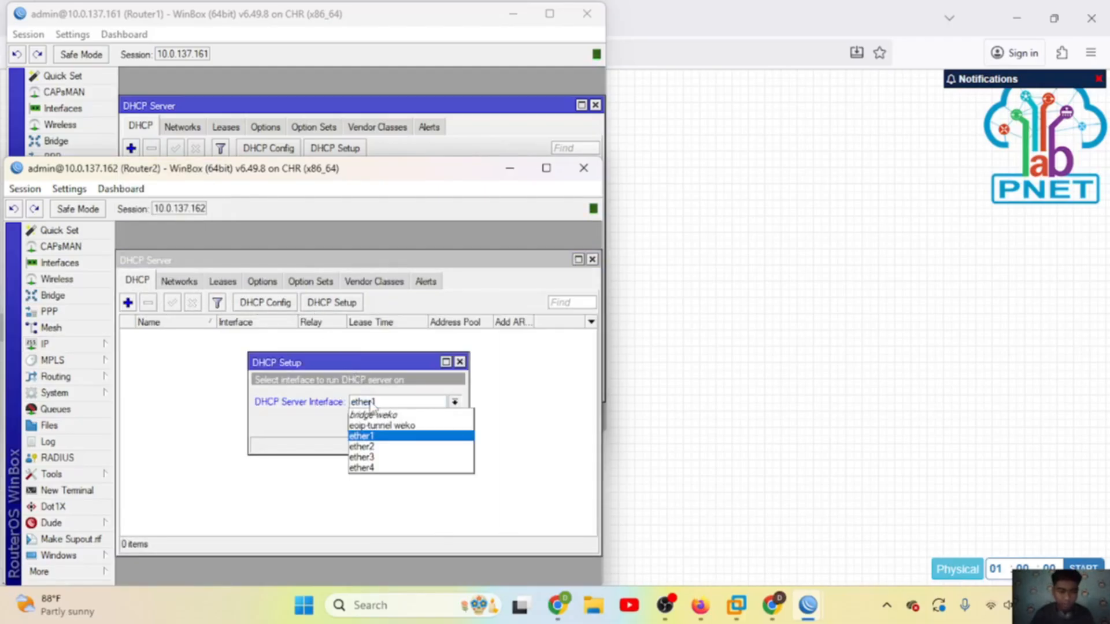
pyautogui.click(363, 446)
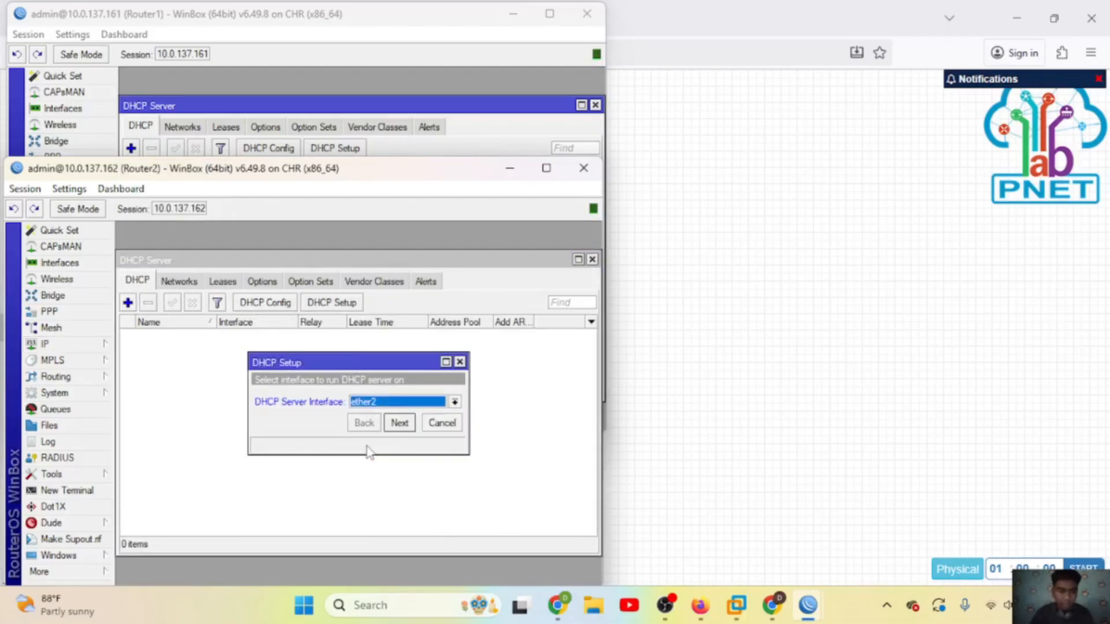
pyautogui.click(402, 423)
pyautogui.click(403, 423)
pyautogui.click(406, 424)
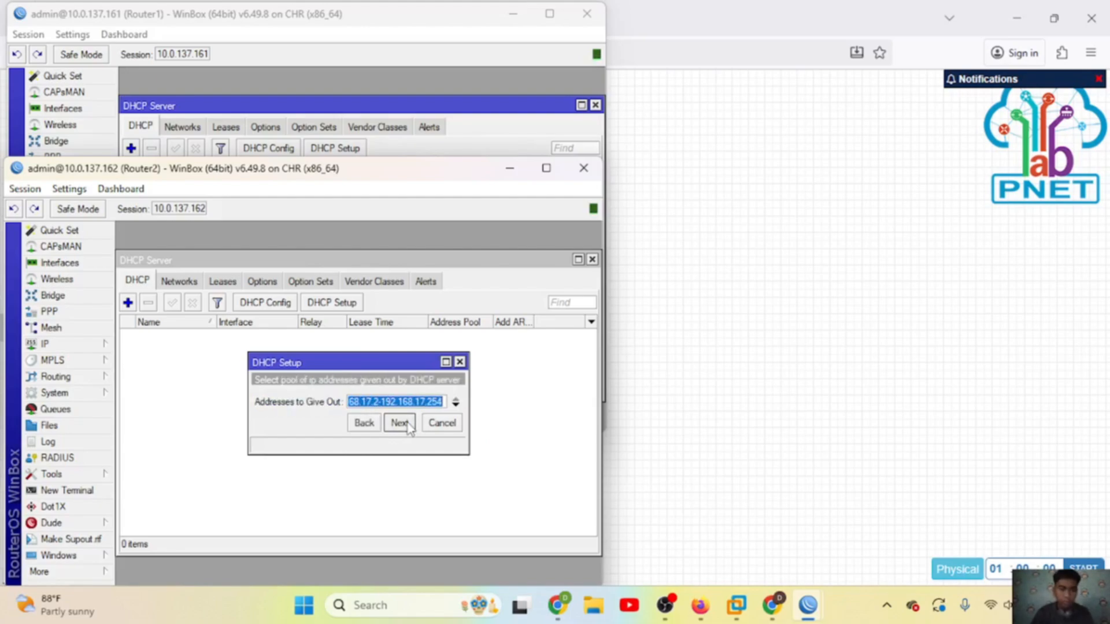
pyautogui.click(399, 424)
pyautogui.click(400, 424)
pyautogui.click(399, 424)
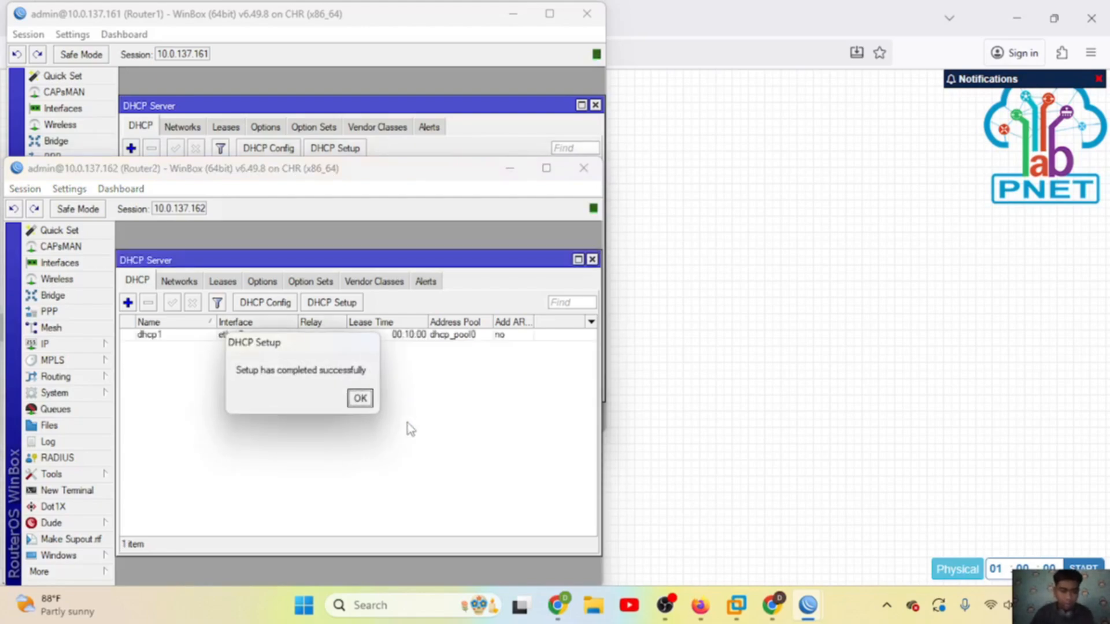
pyautogui.click(359, 399)
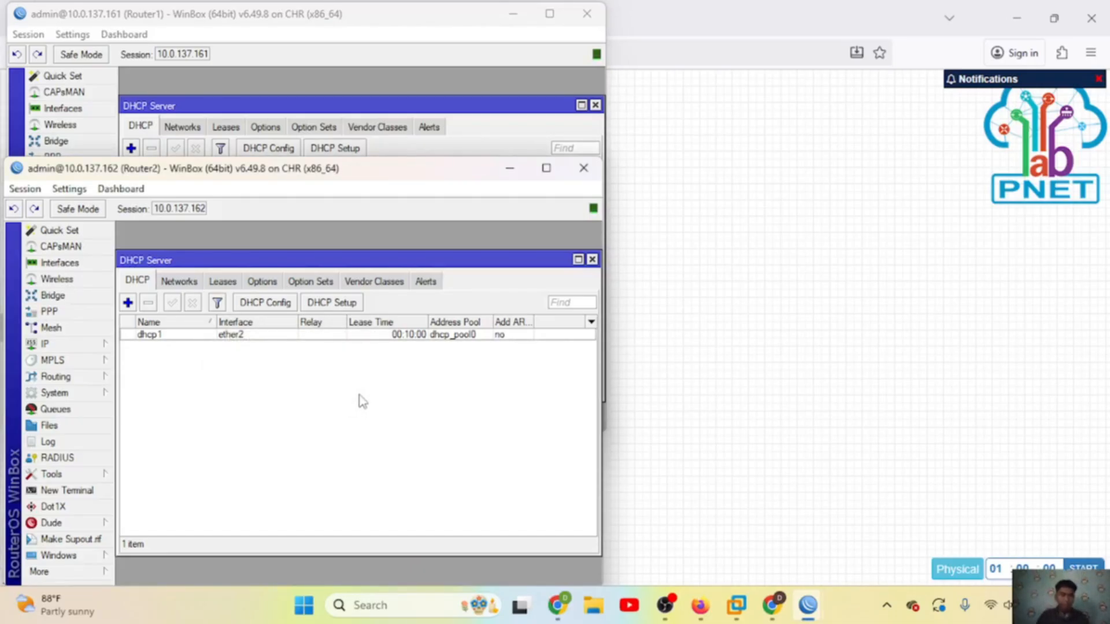
pyautogui.click(662, 368)
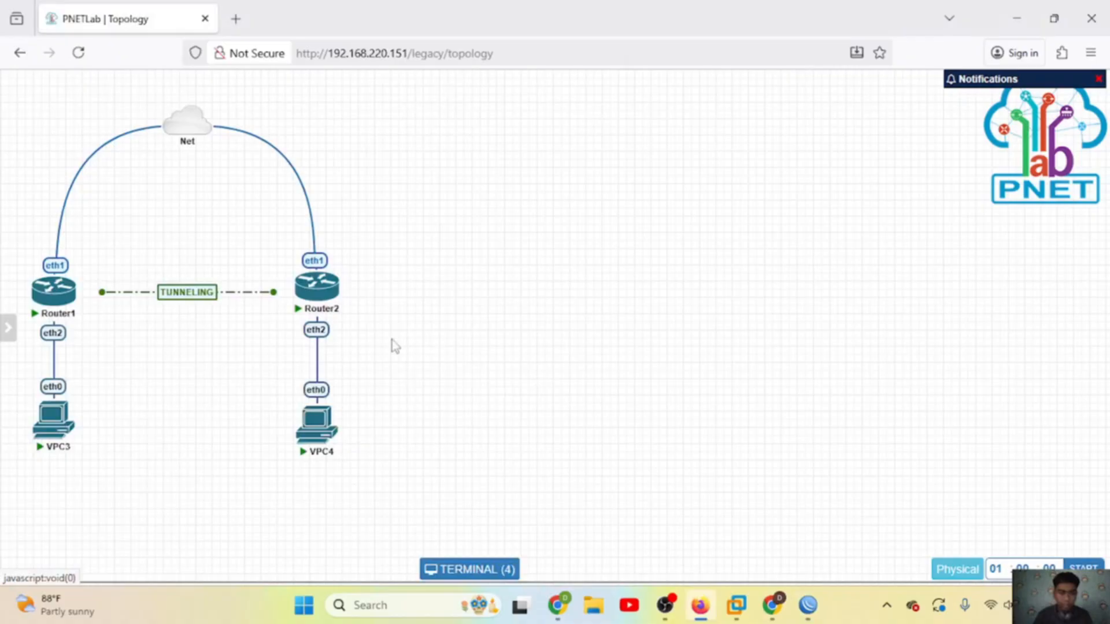
# Step: Get a DHCP address on VPC3 with 'ip dhcp'
pyautogui.click(70, 414)
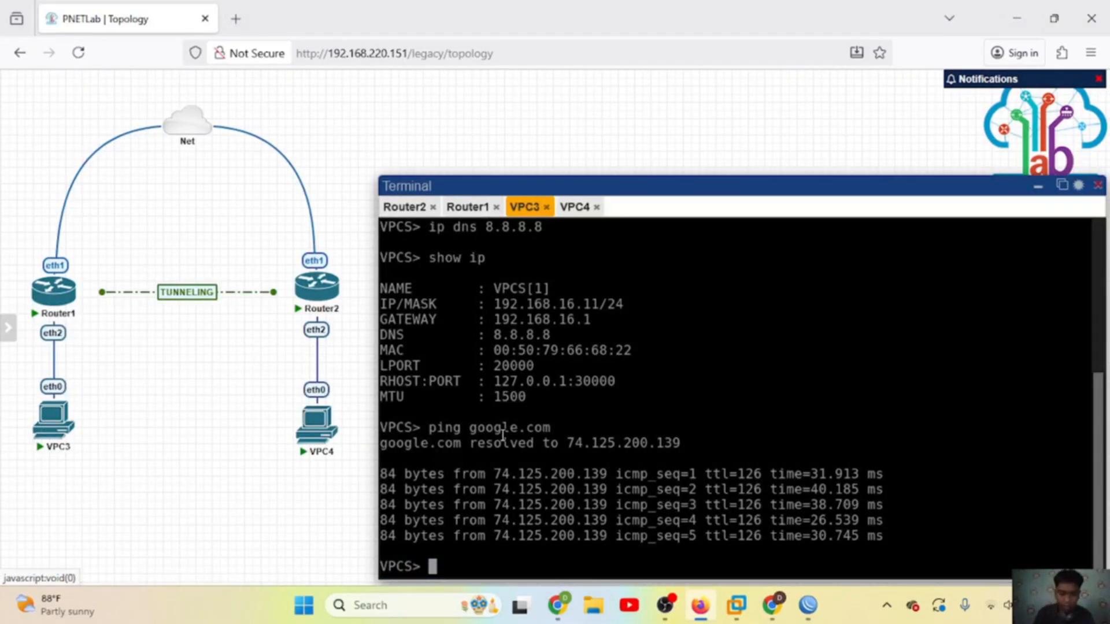
pyautogui.write('ip dhcp')
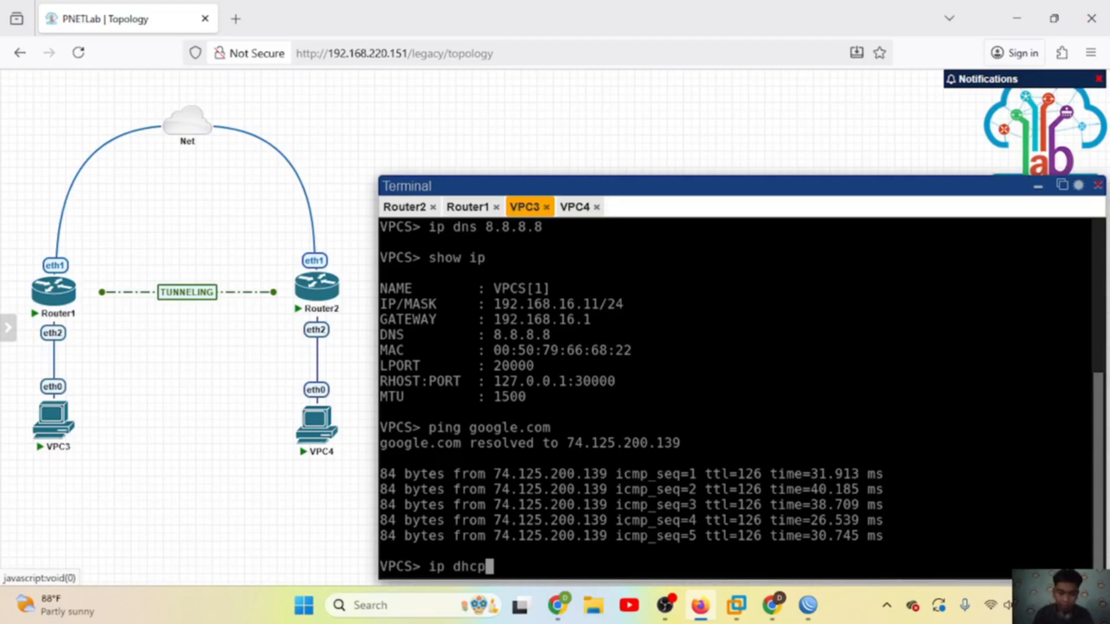
pyautogui.press('Return')
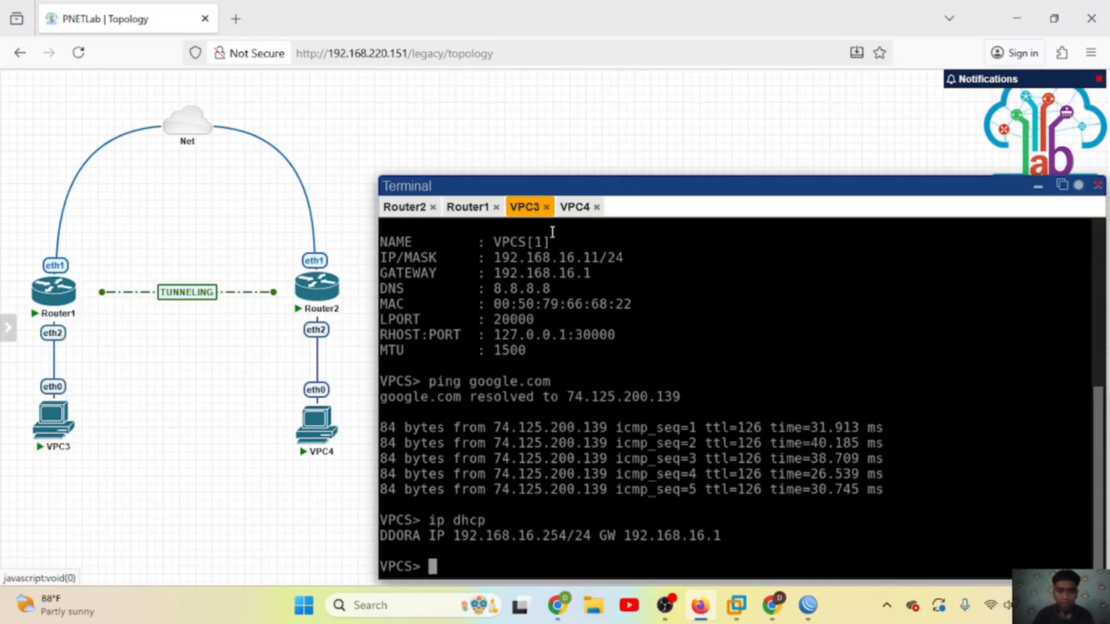
# Step: Get a DHCP address on VPC4 with 'ip dhcp', receiving 192.168.17.254
pyautogui.click(572, 209)
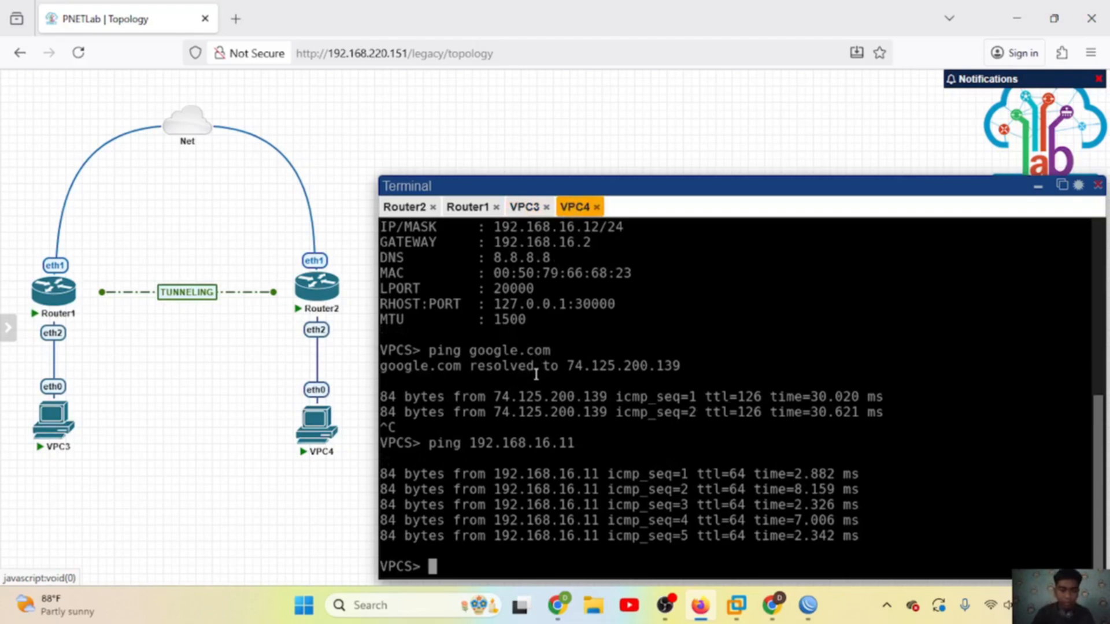
pyautogui.write('pi')
pyautogui.press('BackSpace')
pyautogui.press('BackSpace')
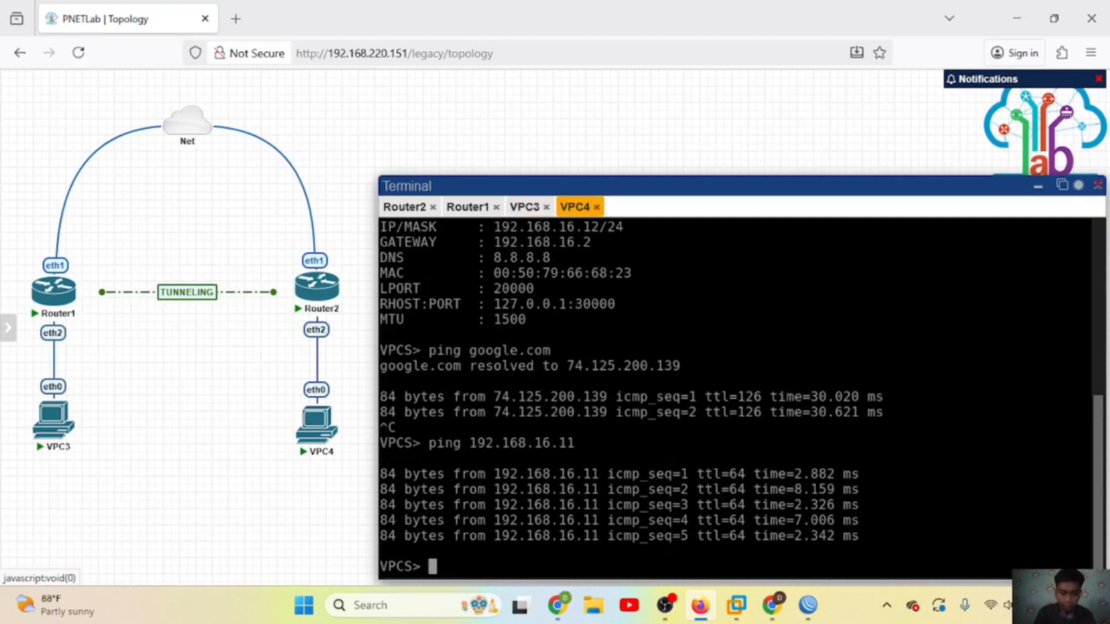
pyautogui.write('ip dhcp')
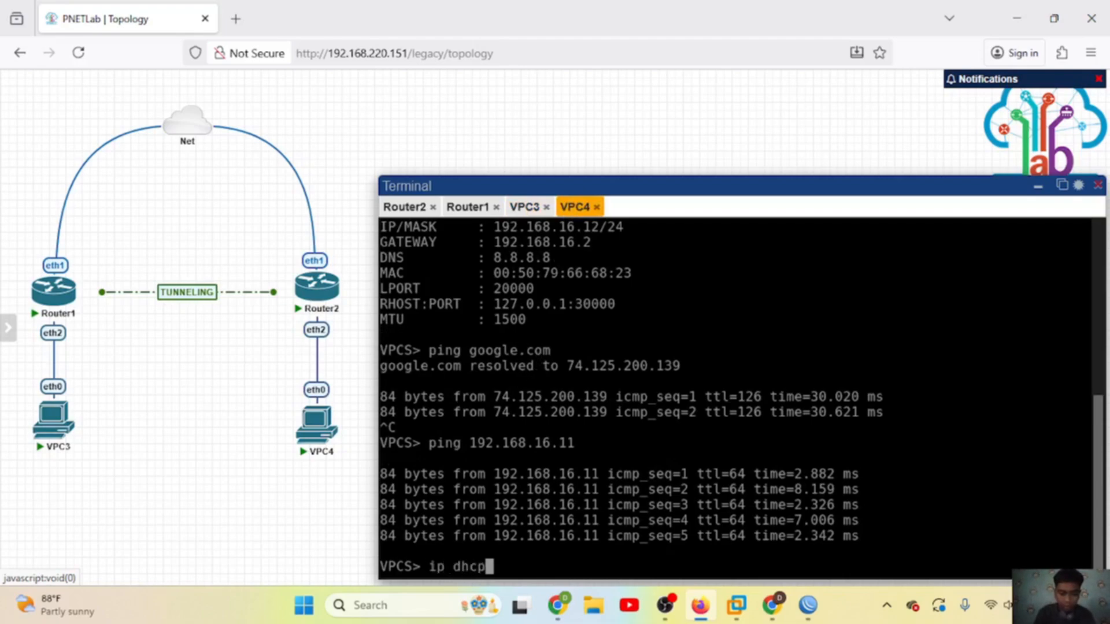
pyautogui.press('Return')
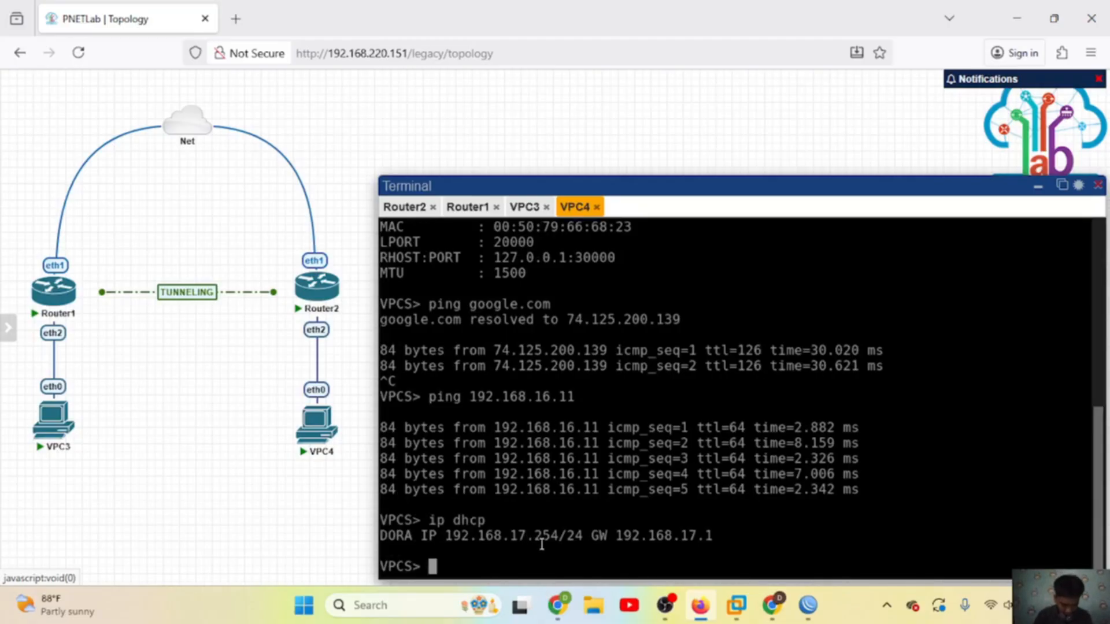
# Step: Close Router1's leftover DHCP and address windows and enable its PPTP server
pyautogui.moveTo(799, 611)
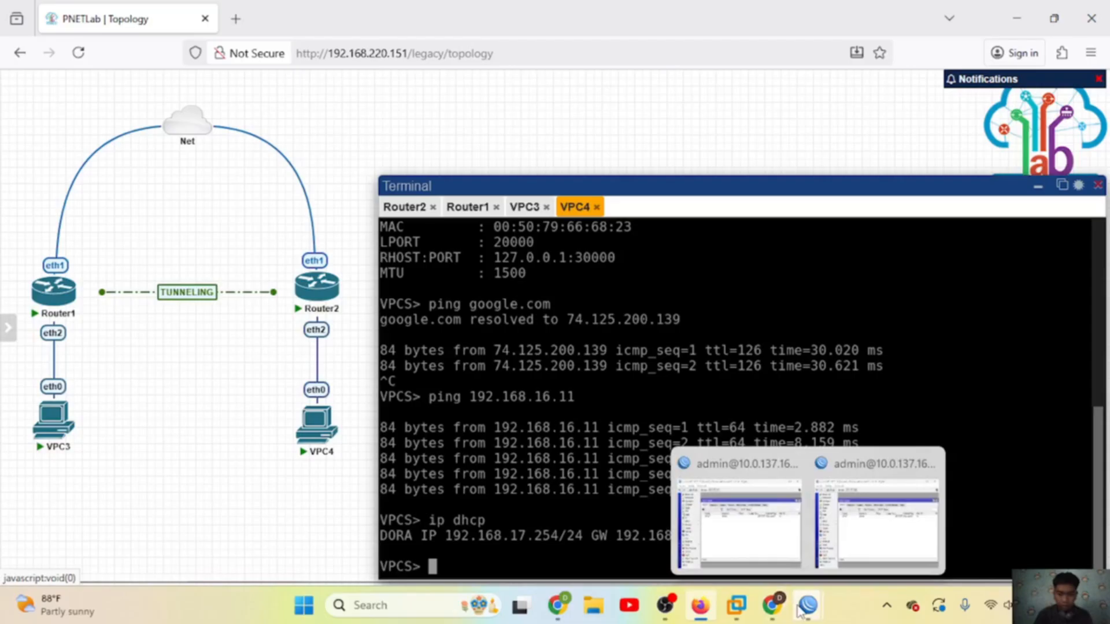
pyautogui.click(740, 521)
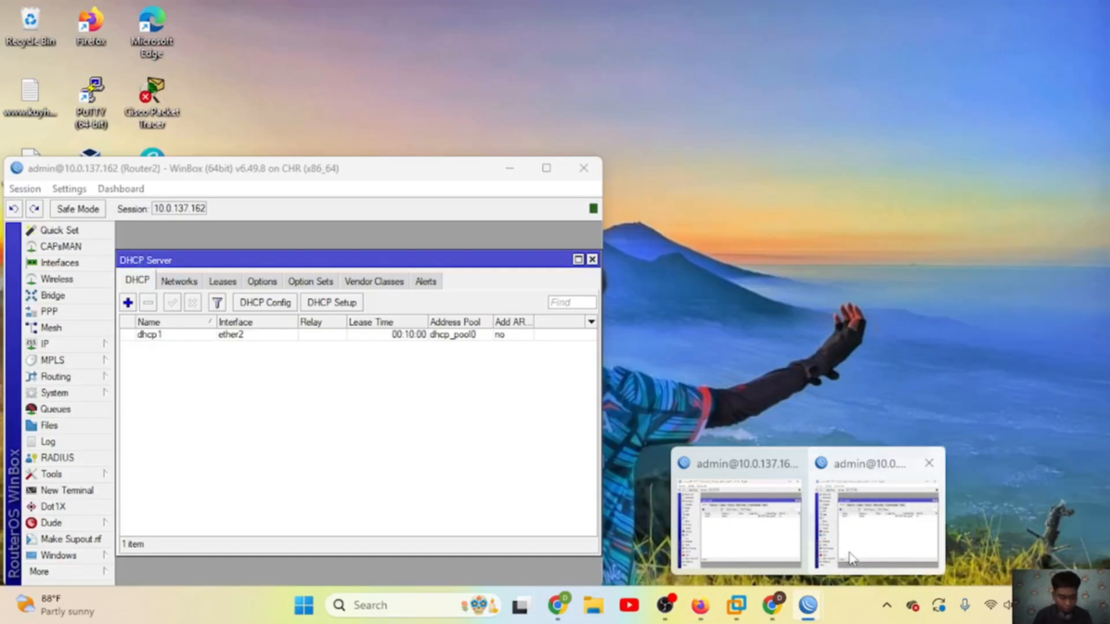
pyautogui.click(845, 562)
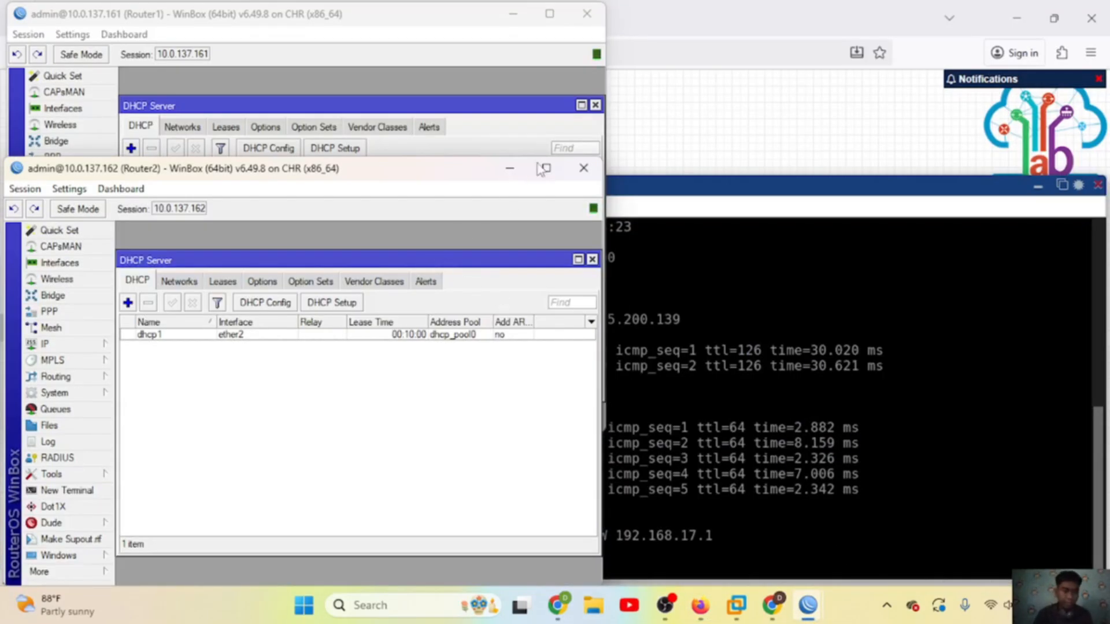
pyautogui.click(412, 13)
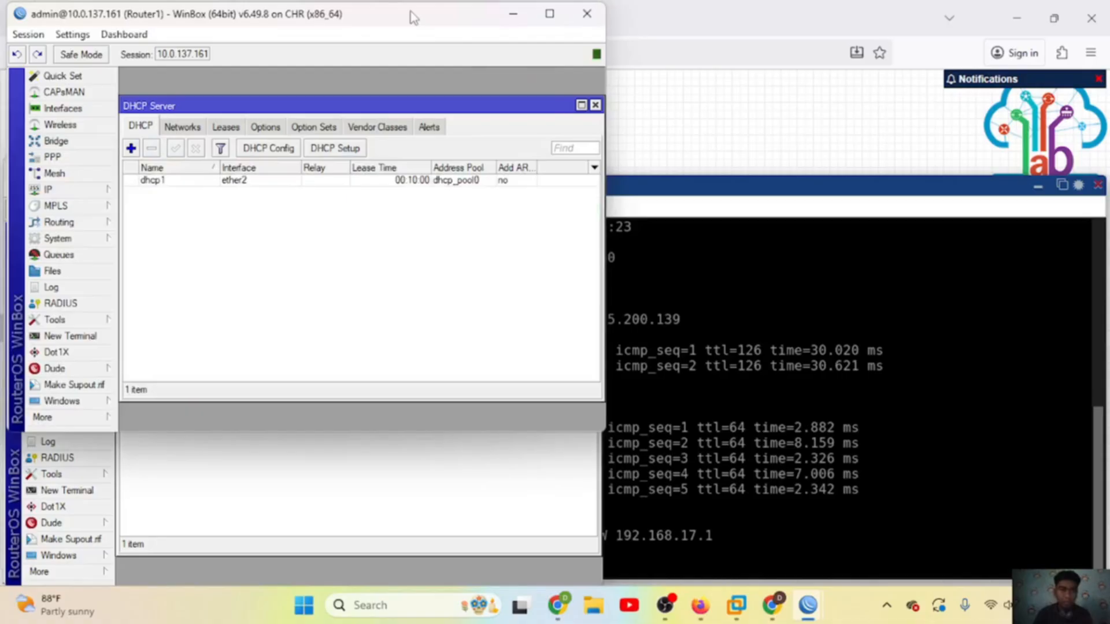
pyautogui.click(594, 105)
pyautogui.click(495, 113)
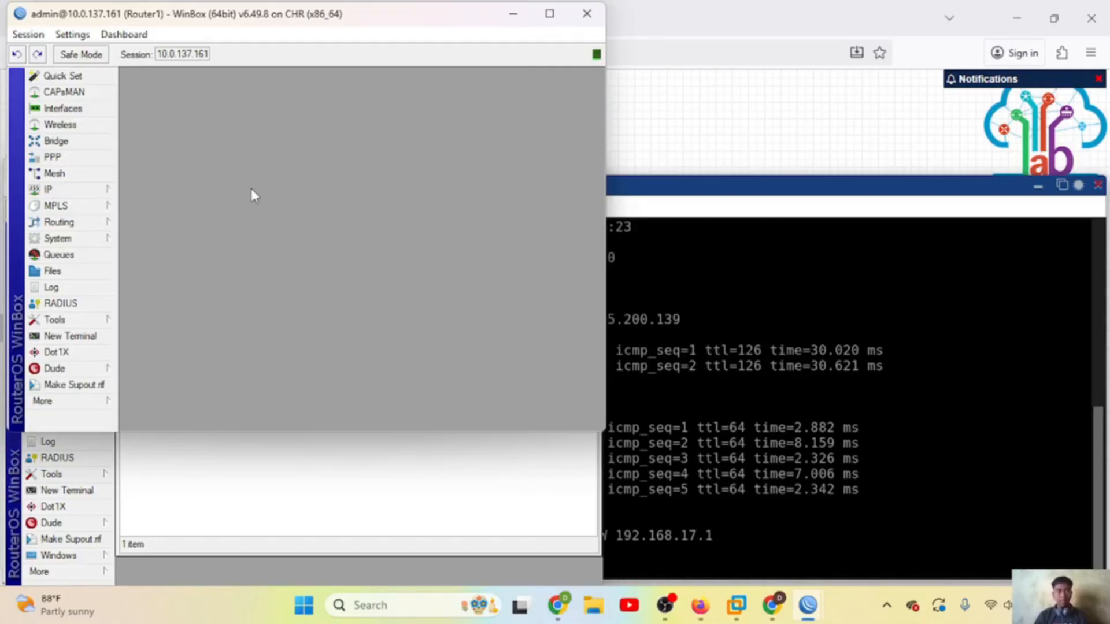
pyautogui.click(96, 158)
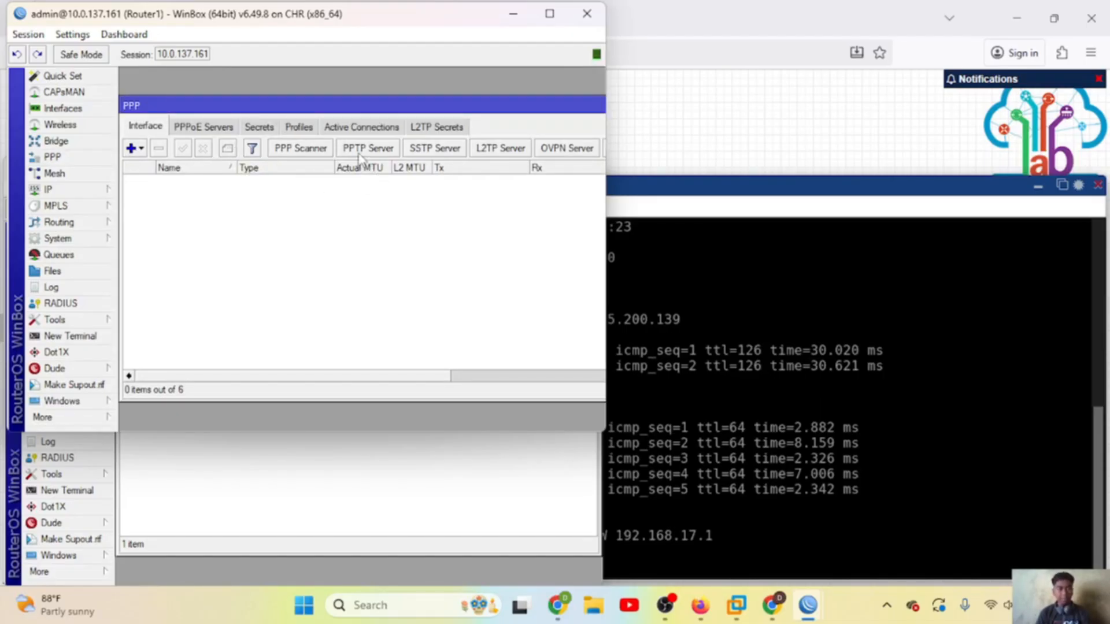
pyautogui.click(373, 152)
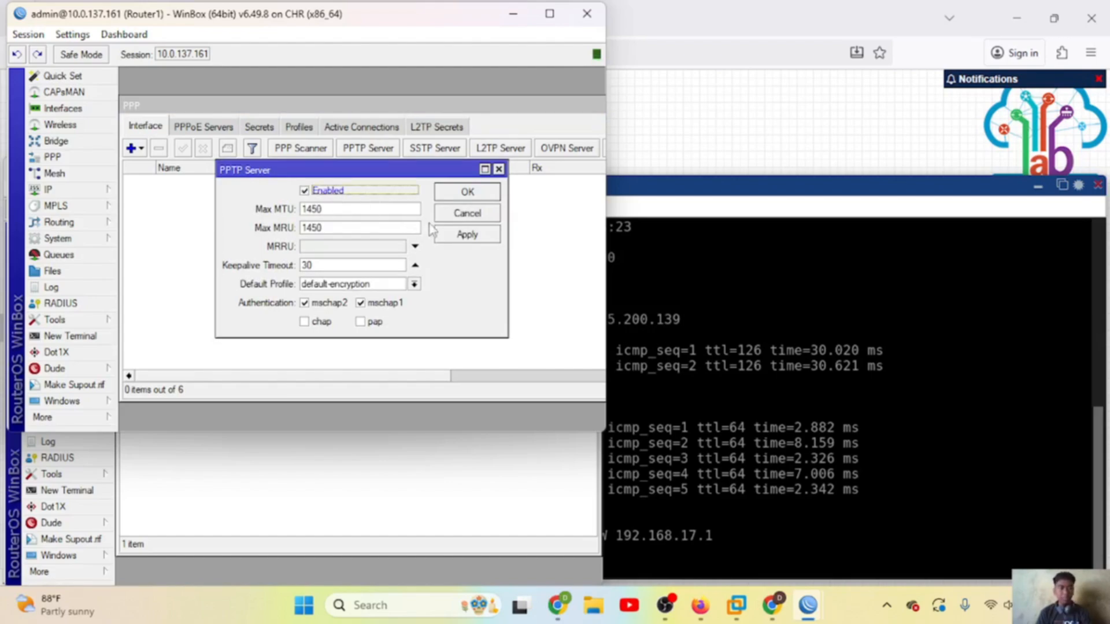
pyautogui.click(474, 232)
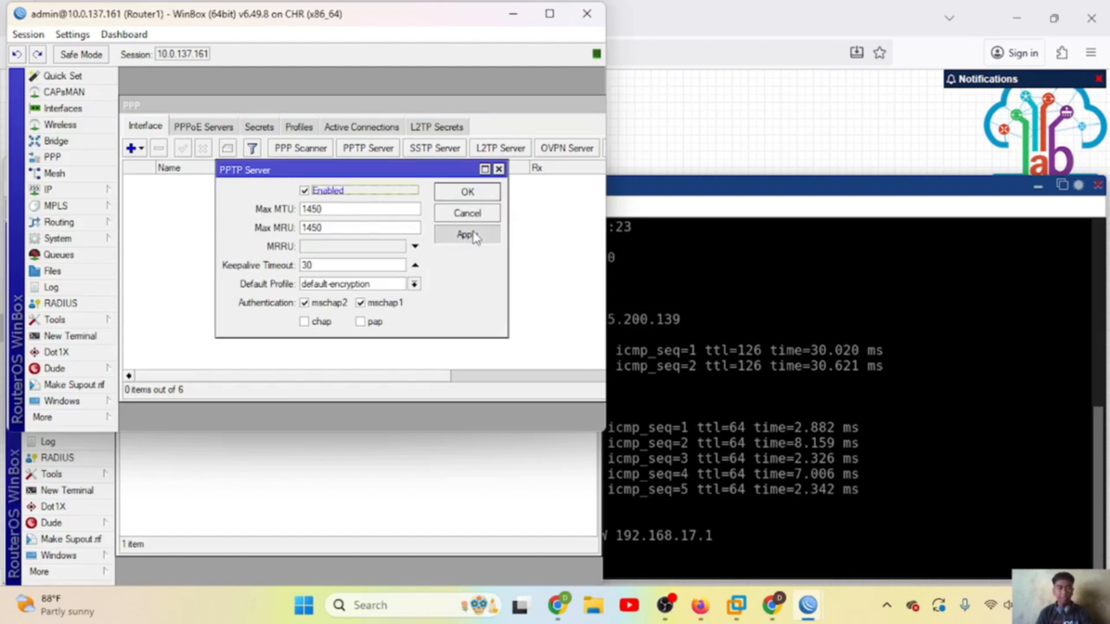
pyautogui.click(470, 195)
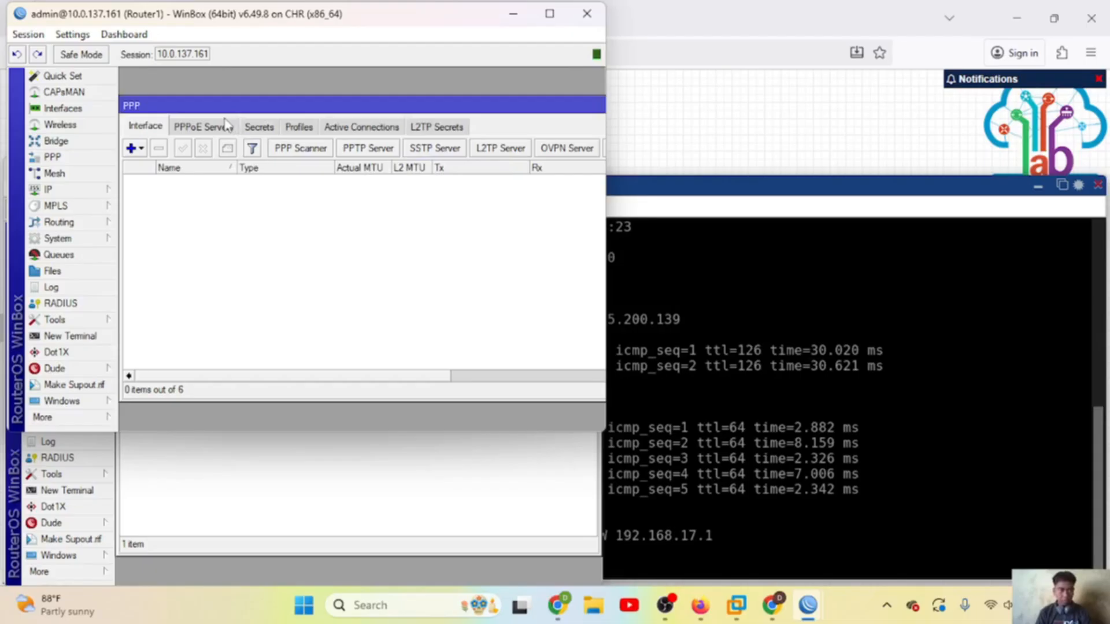
pyautogui.click(260, 128)
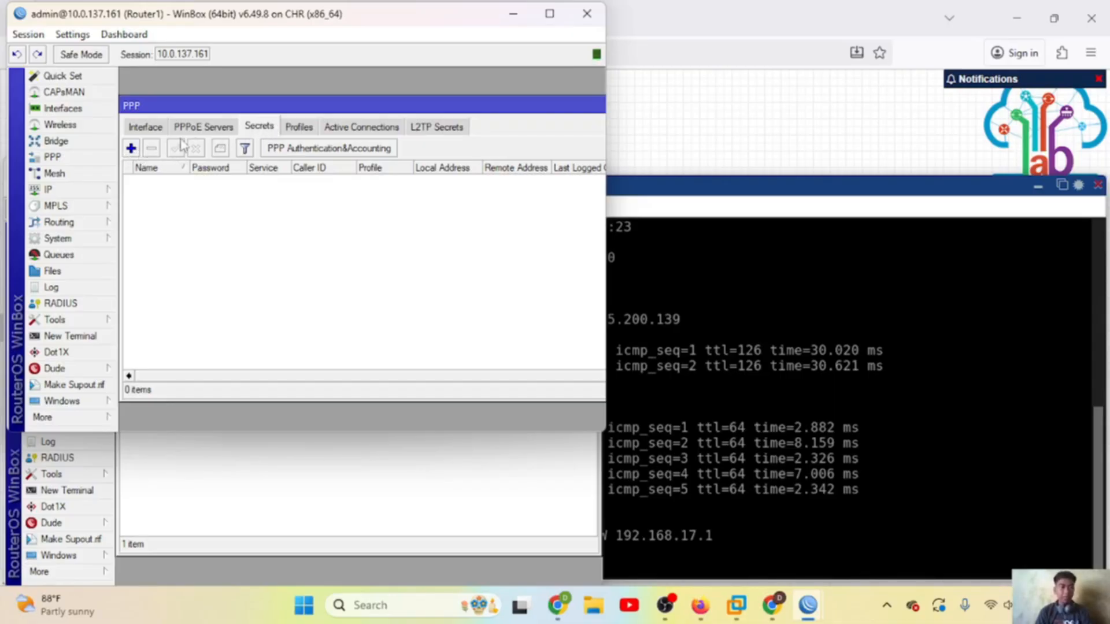
# Step: Create a pptp-only secret with name, password, local 10.10.10.1 and remote 10.10.10.2
pyautogui.click(131, 148)
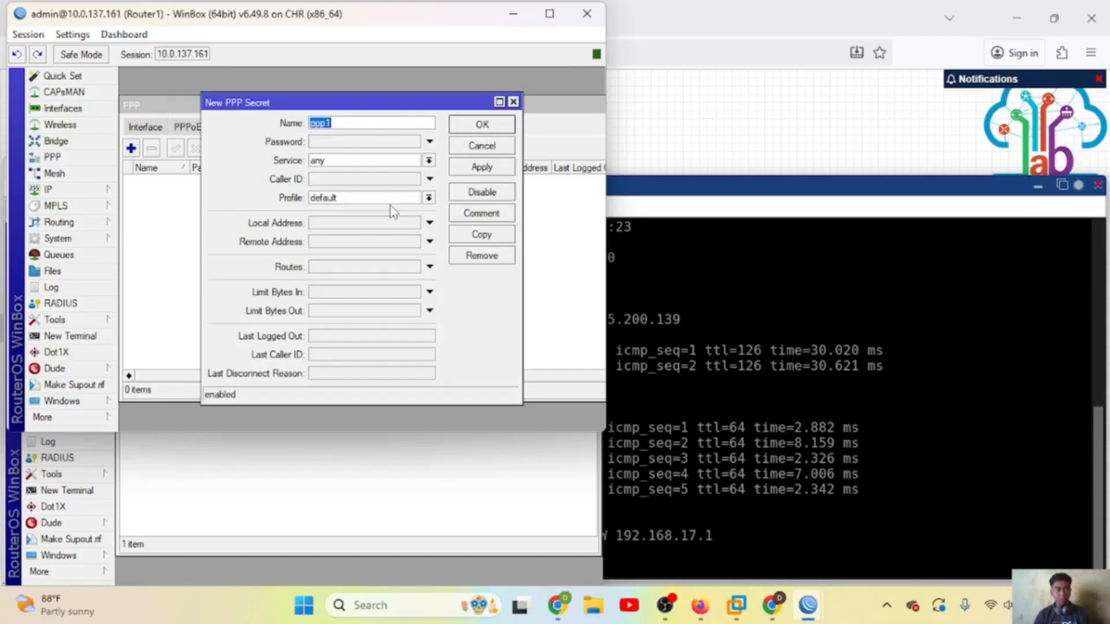
pyautogui.click(366, 121)
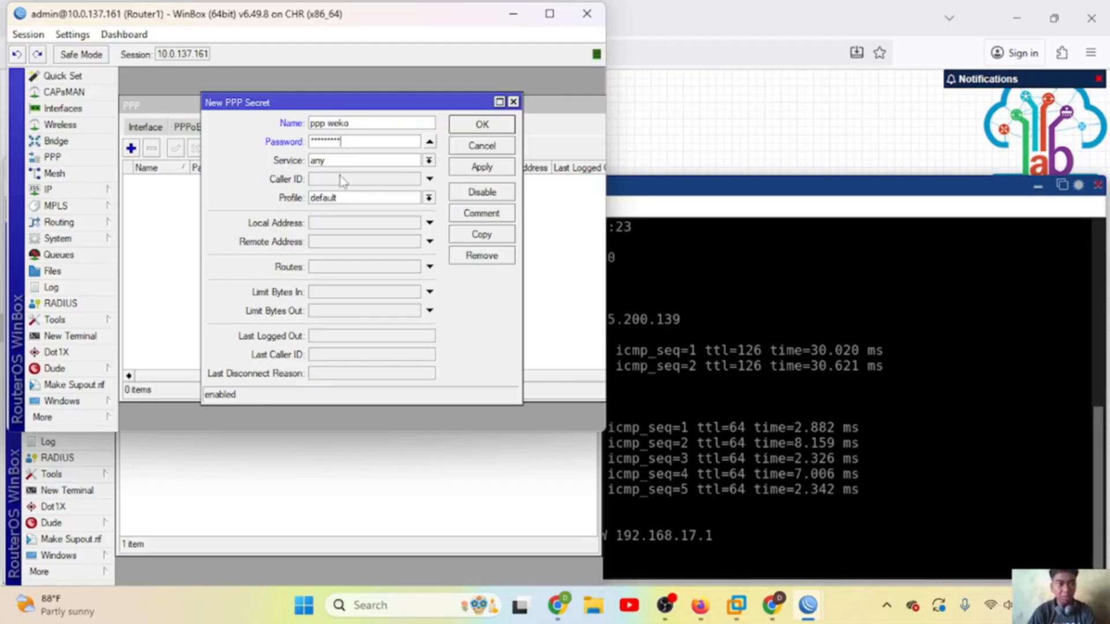
pyautogui.click(429, 161)
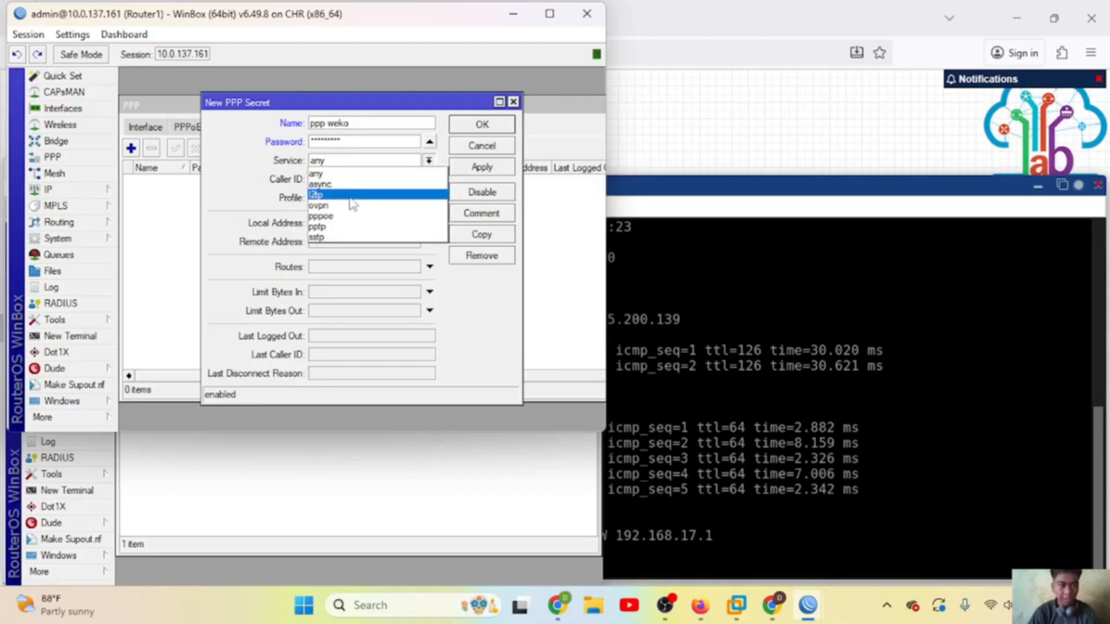
pyautogui.click(331, 226)
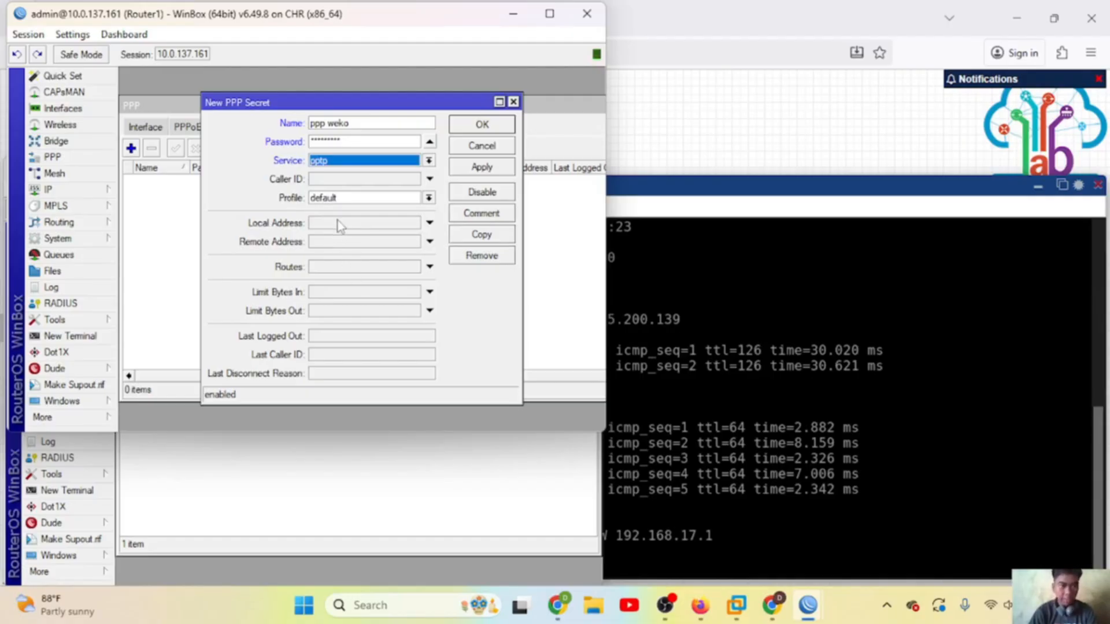
pyautogui.click(338, 222)
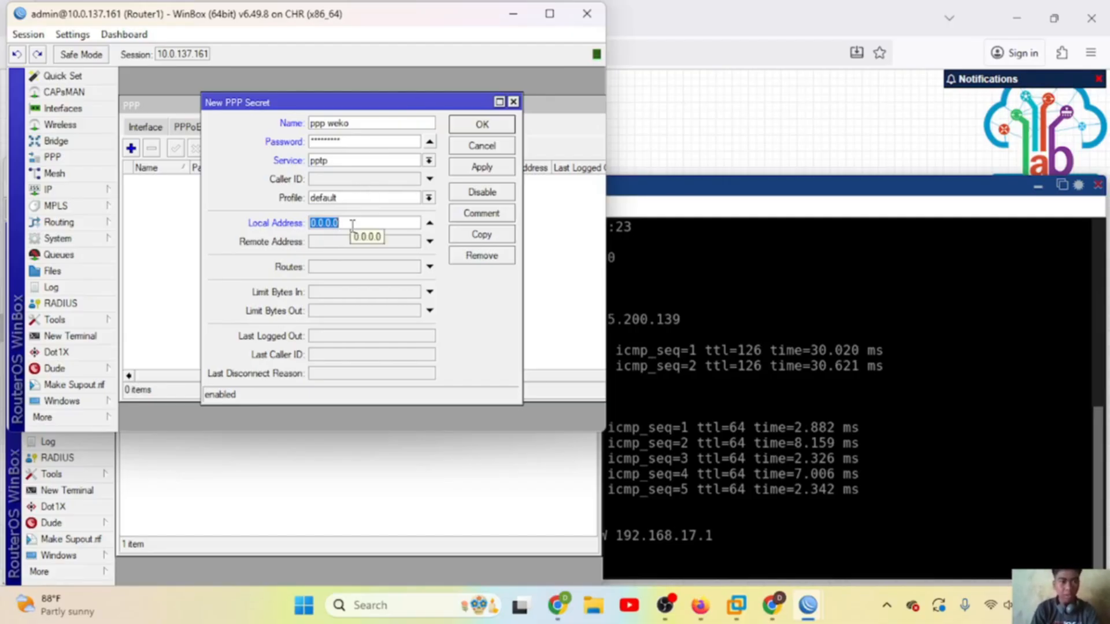
pyautogui.write('10.10.10')
pyautogui.click(353, 248)
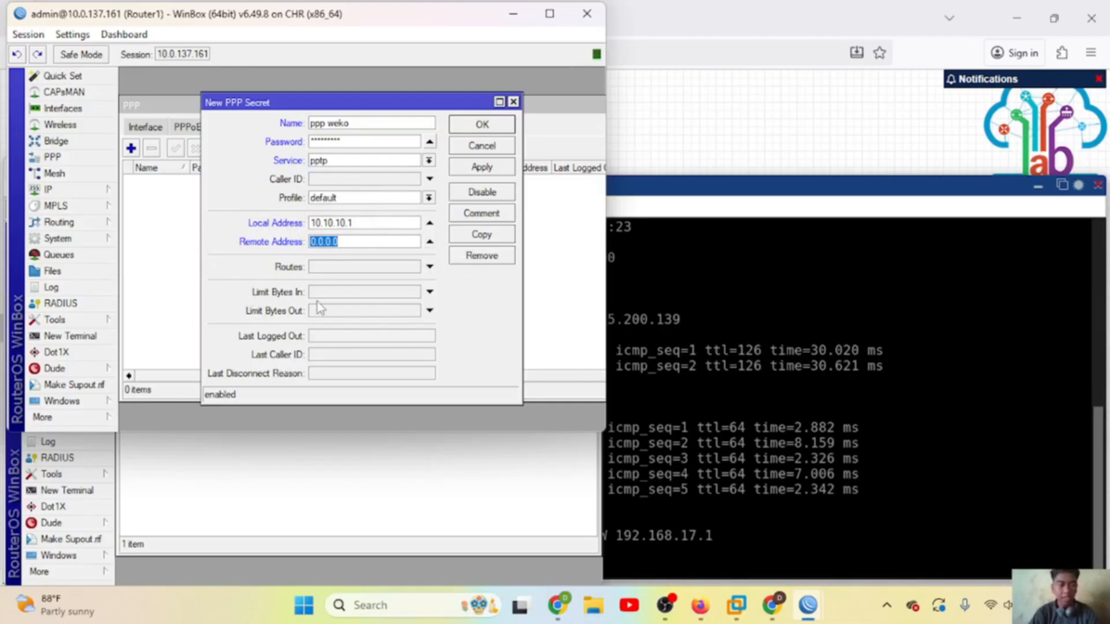
pyautogui.write('10.10.10')
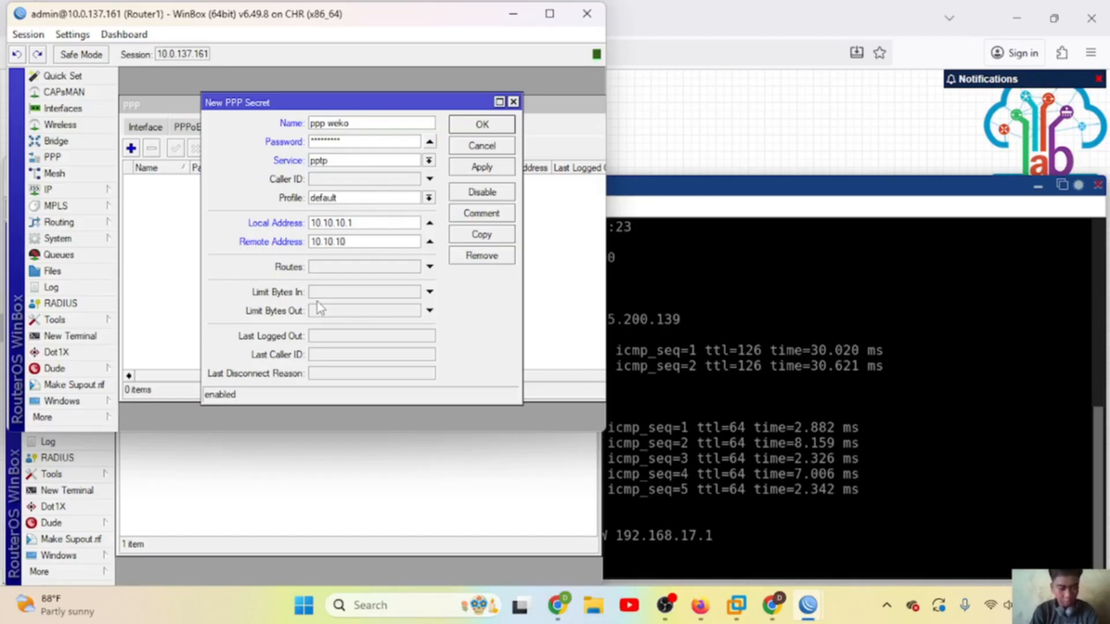
pyautogui.write('.2')
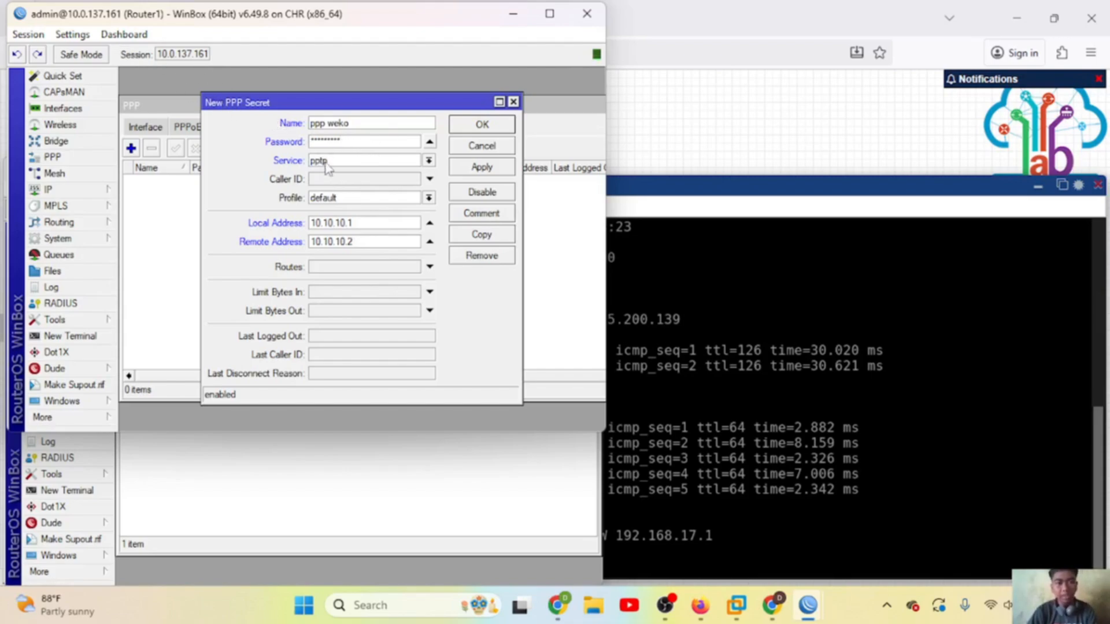
pyautogui.click(73, 34)
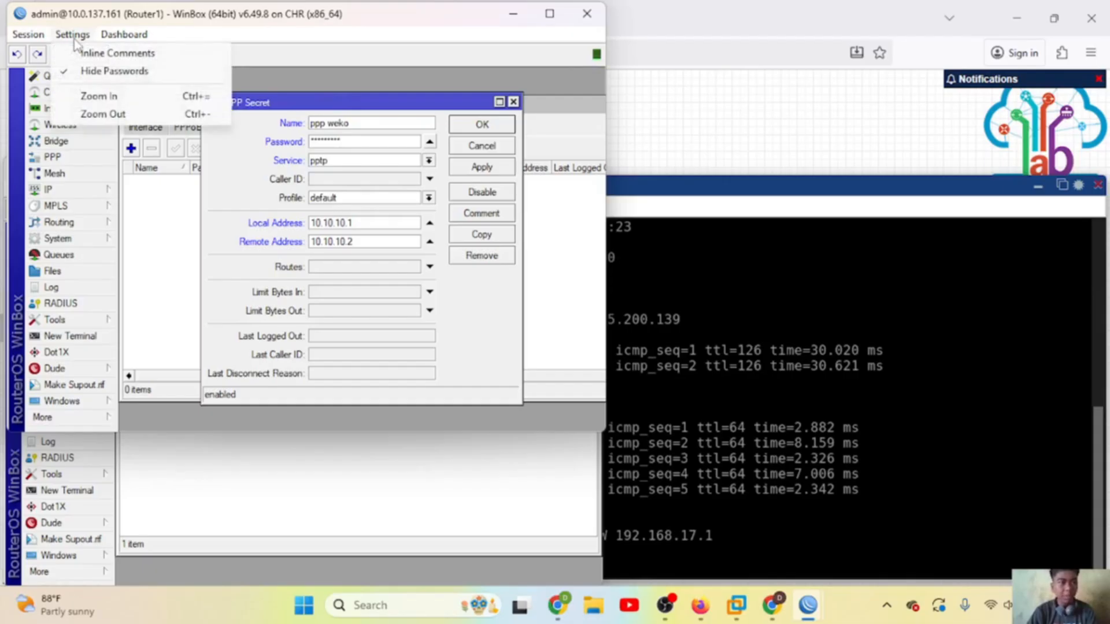
pyautogui.click(119, 74)
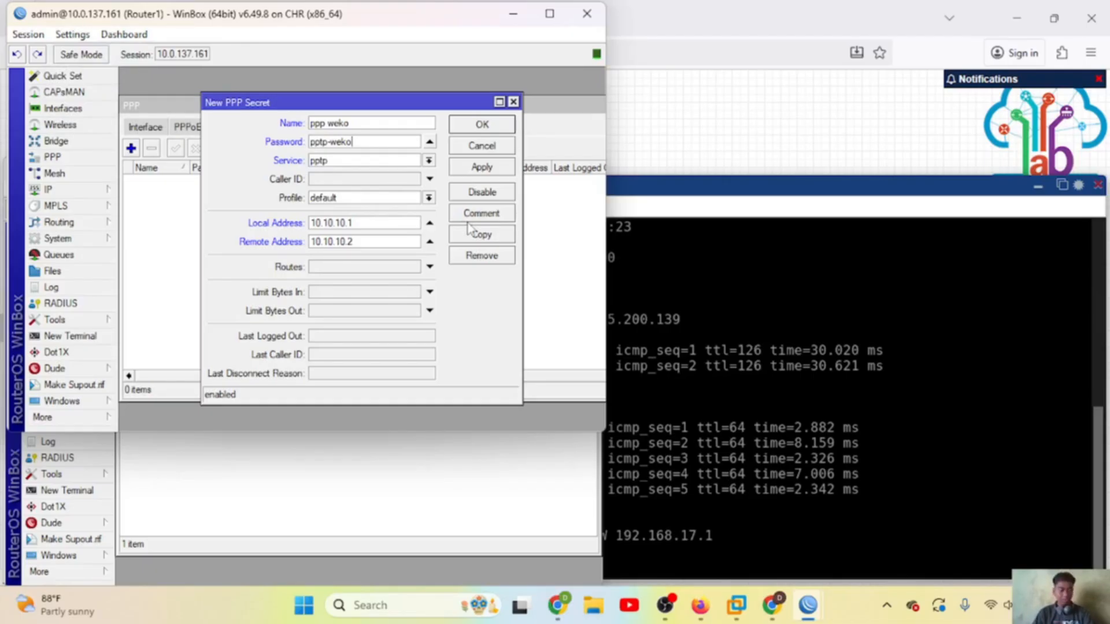
pyautogui.click(490, 168)
pyautogui.click(482, 126)
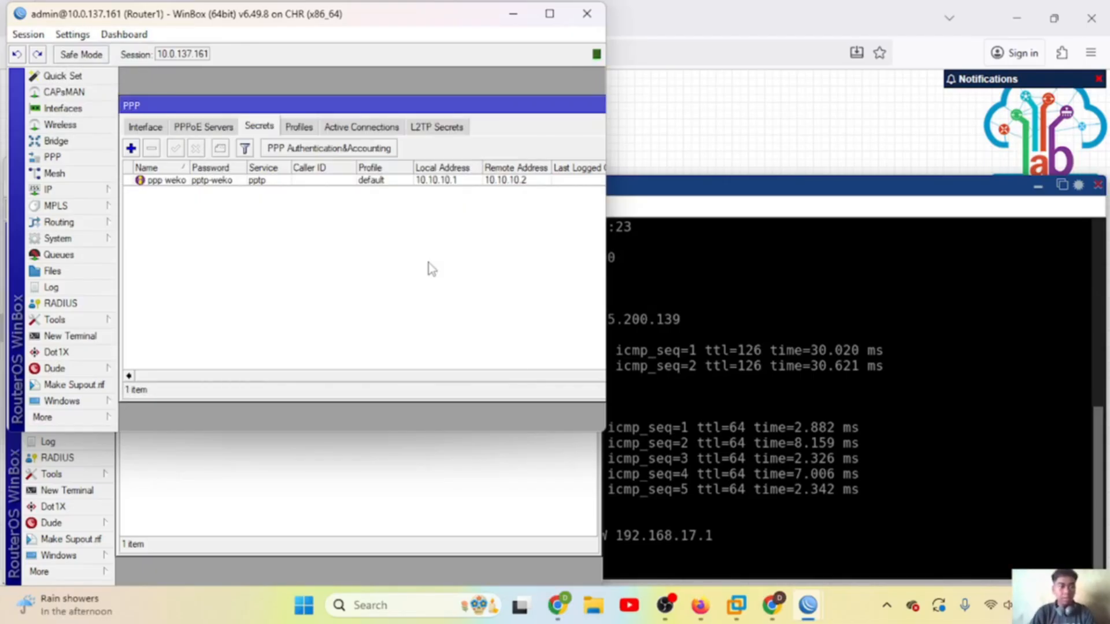
# Step: On Router2, close old windows and add a PPTP client interface named weko
pyautogui.click(294, 496)
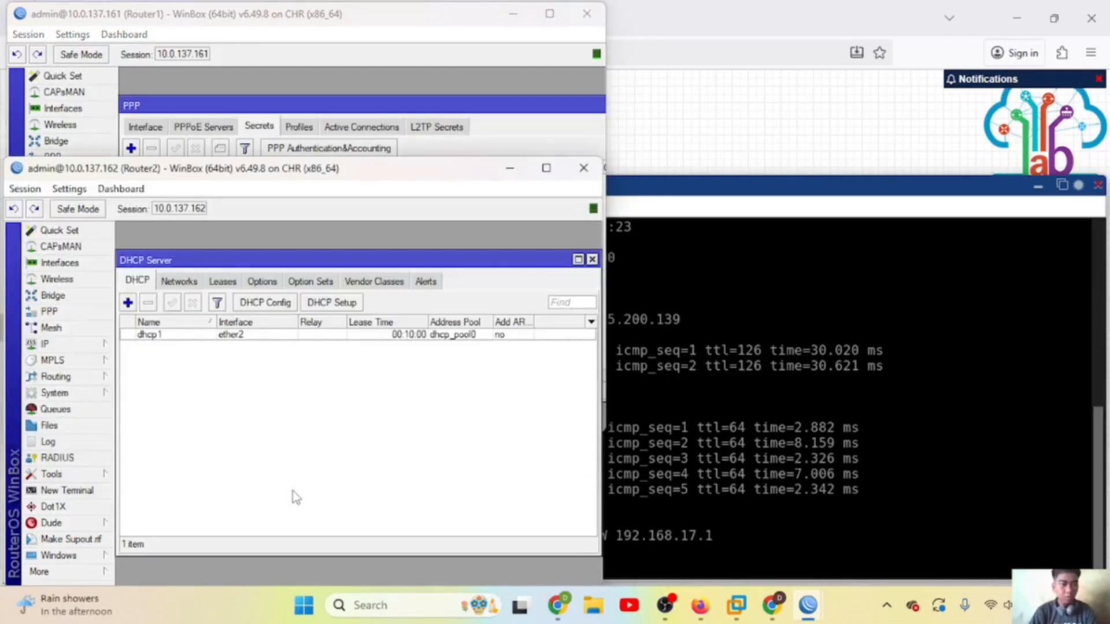
pyautogui.click(593, 260)
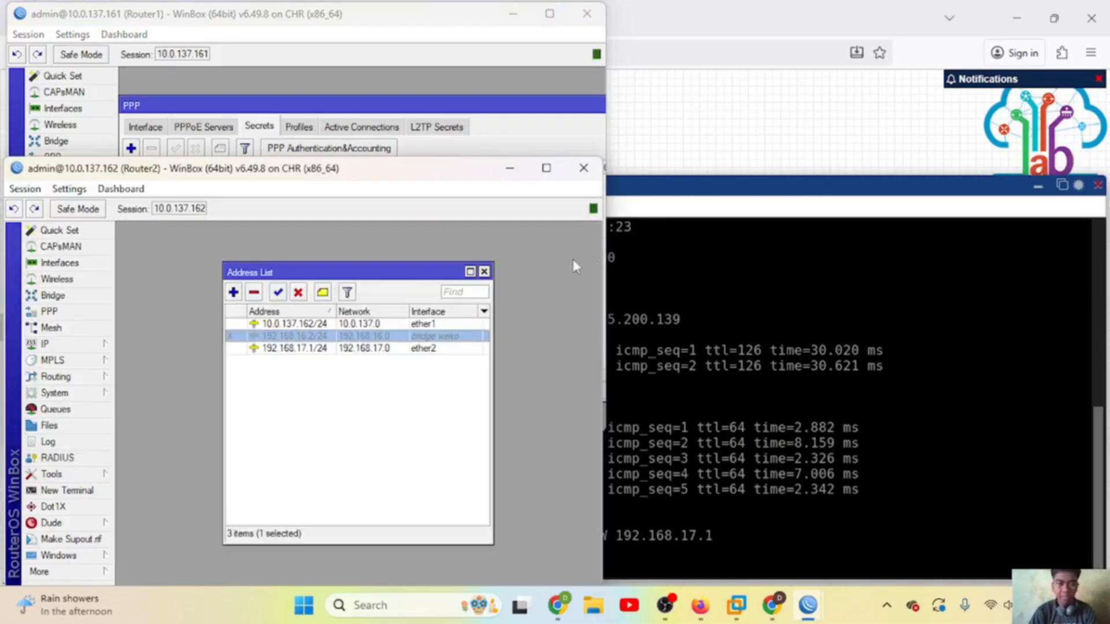
pyautogui.click(484, 272)
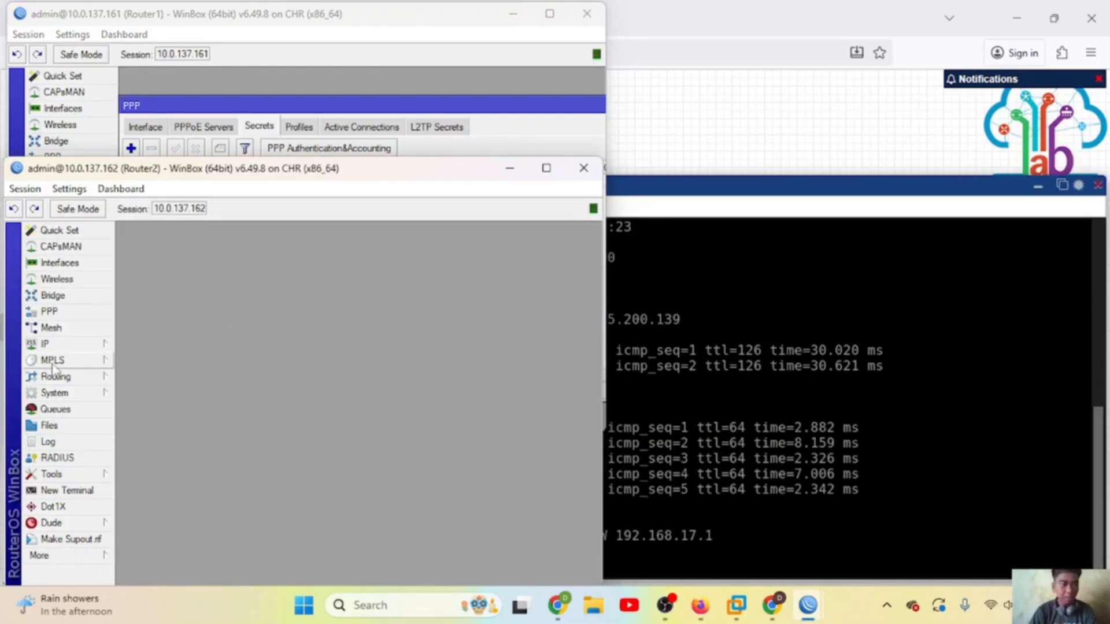
pyautogui.click(51, 312)
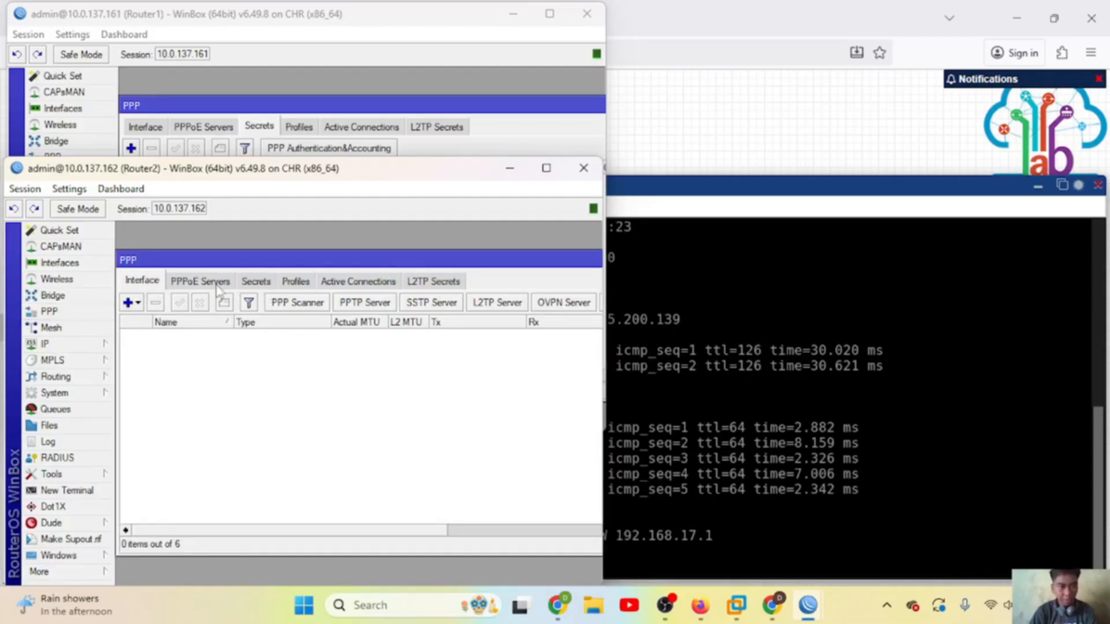
pyautogui.click(139, 304)
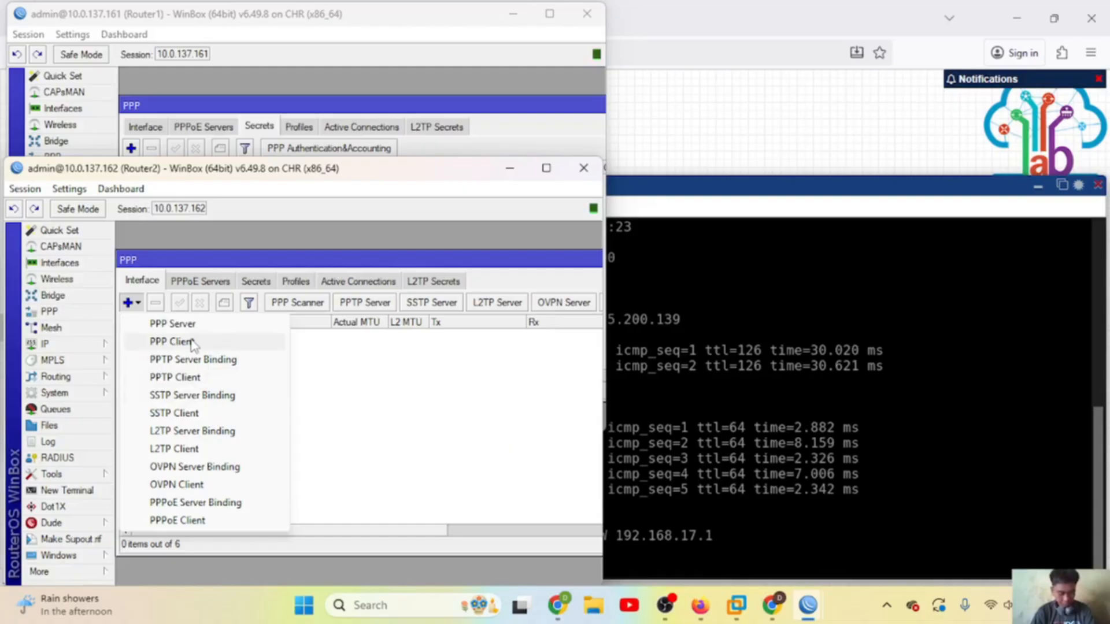
pyautogui.click(177, 376)
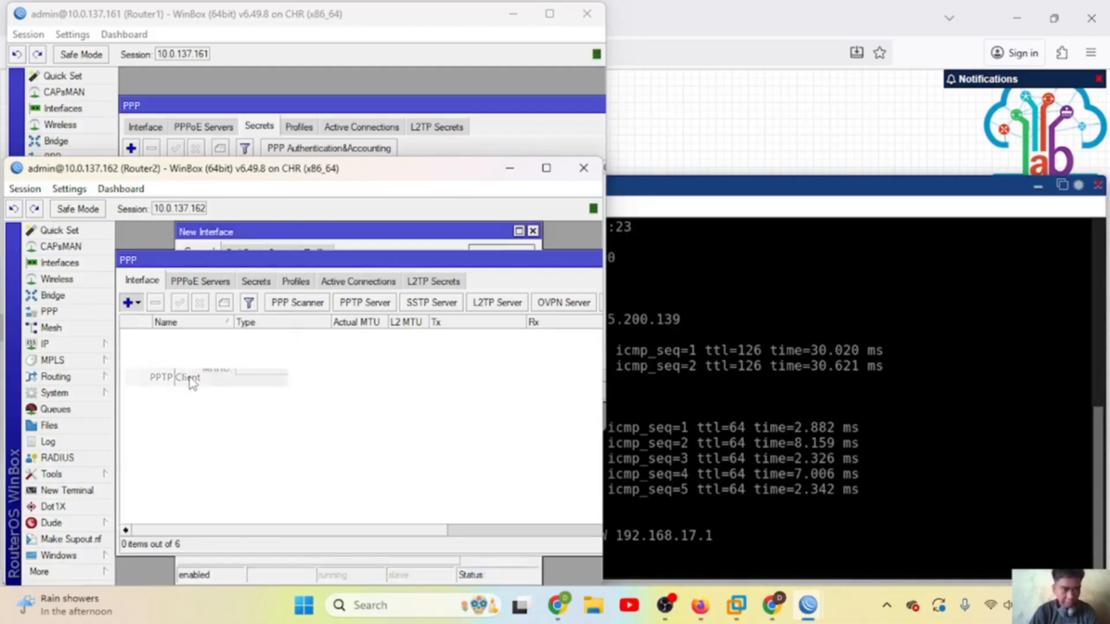
pyautogui.write('weko')
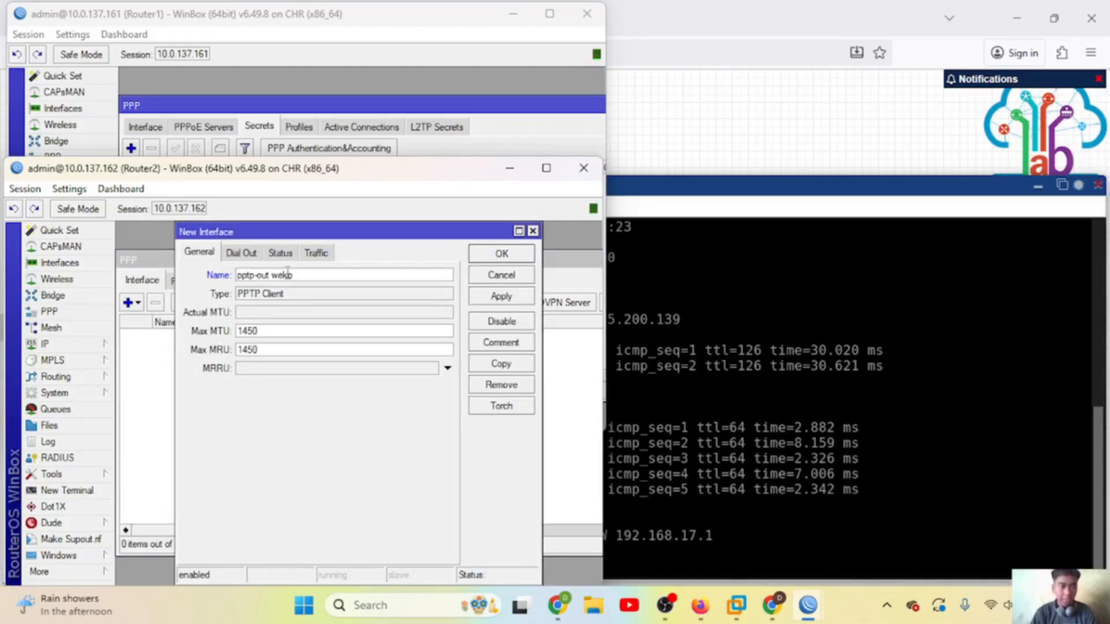
# Step: Set the PPTP client to connect to 10.0.137.161
pyautogui.click(251, 255)
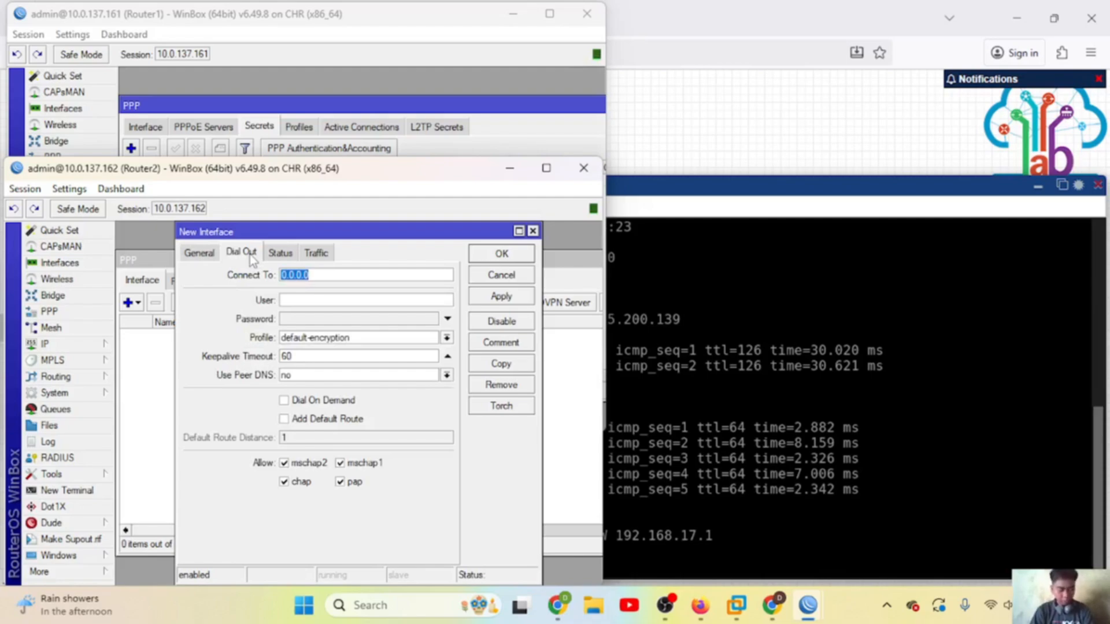
pyautogui.click(330, 275)
pyautogui.doubleClick(329, 274)
pyautogui.write('10')
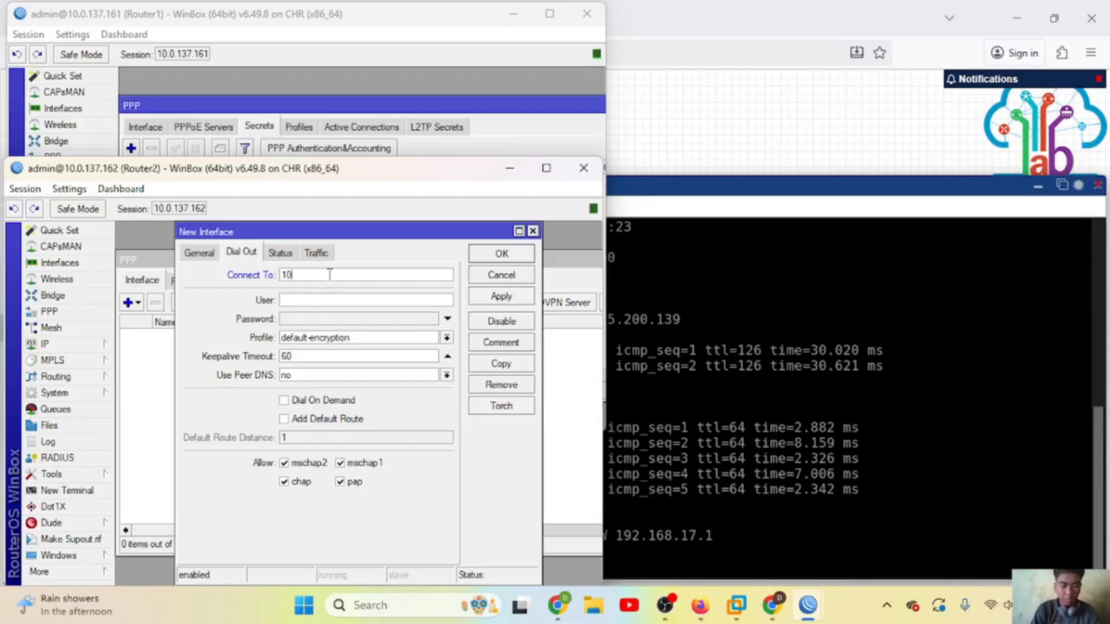
pyautogui.write('.0.137.16')
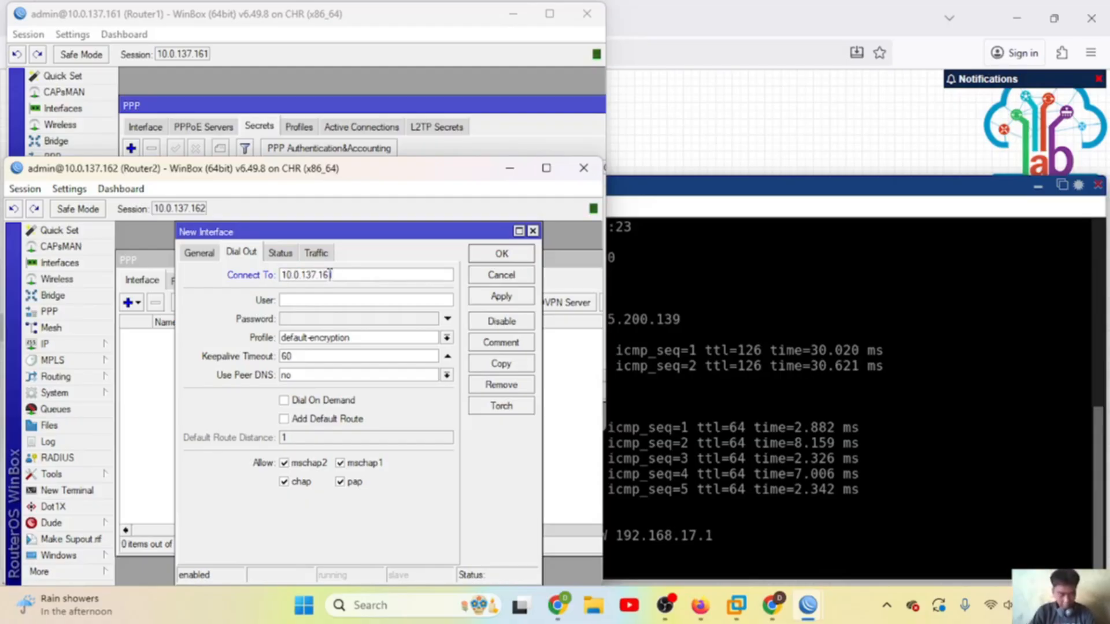
pyautogui.write('1')
pyautogui.click(320, 299)
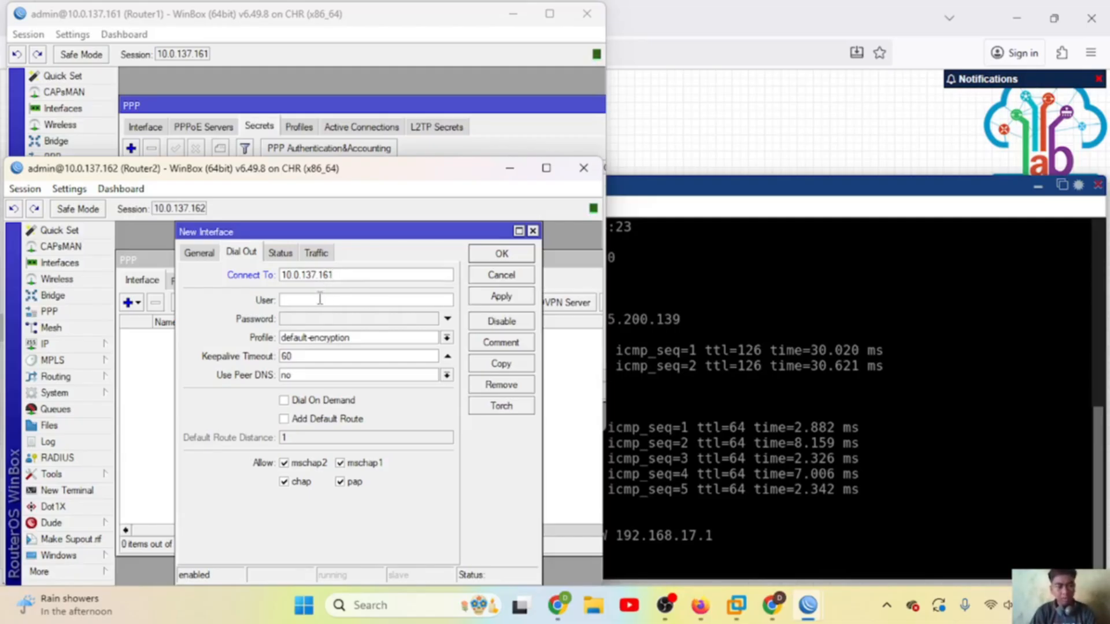
# Step: Enter the user name and password from Router1's secret and save the client
pyautogui.click(338, 65)
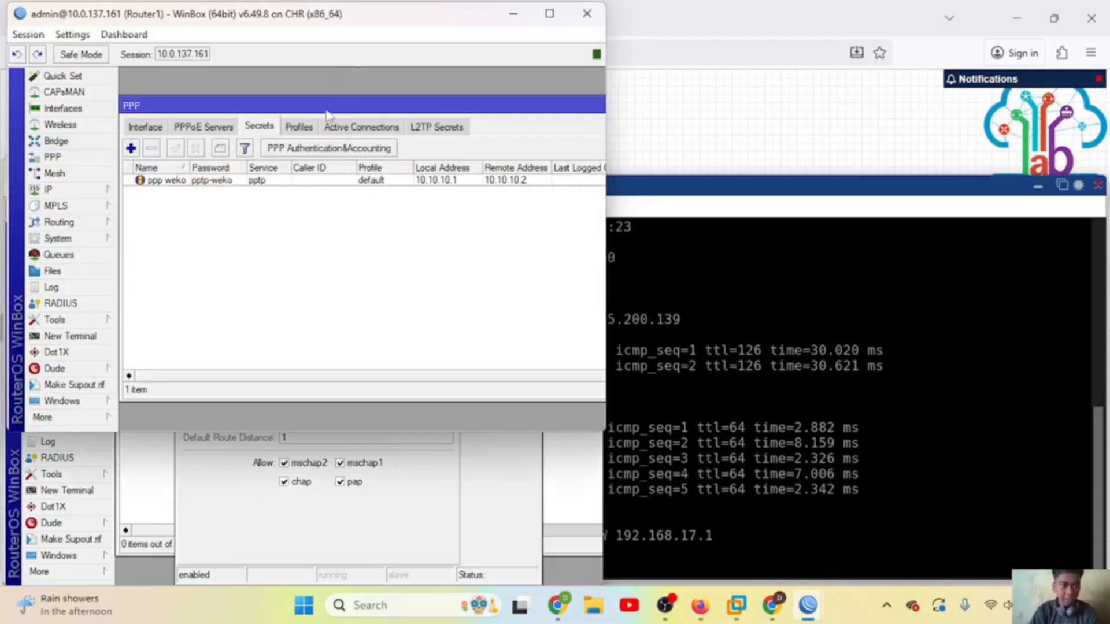
pyautogui.doubleClick(276, 182)
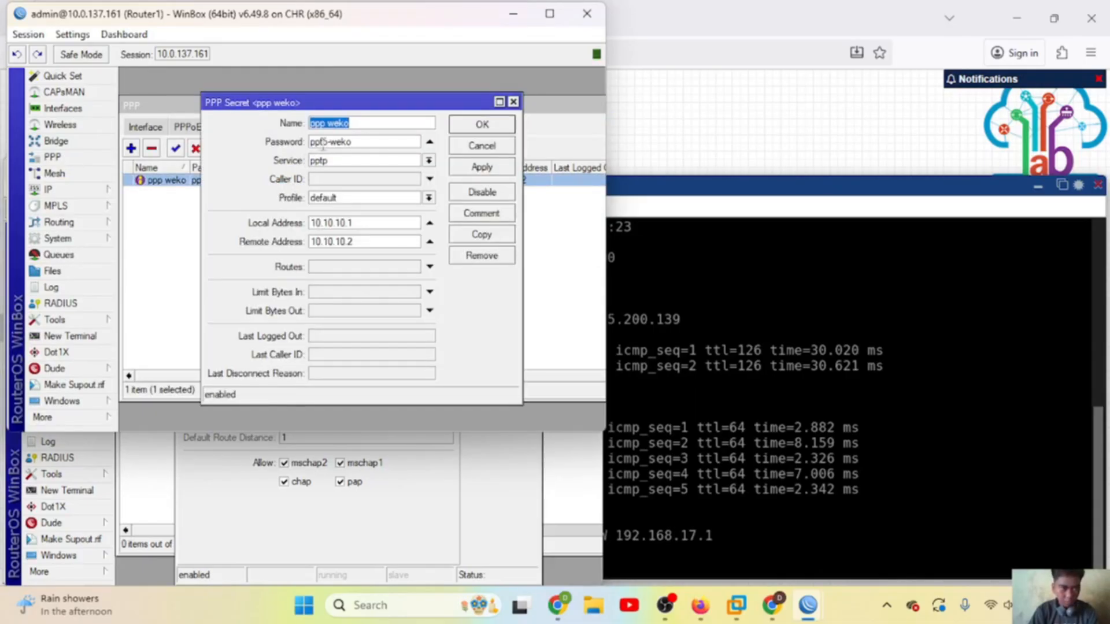
pyautogui.click(512, 102)
pyautogui.click(332, 508)
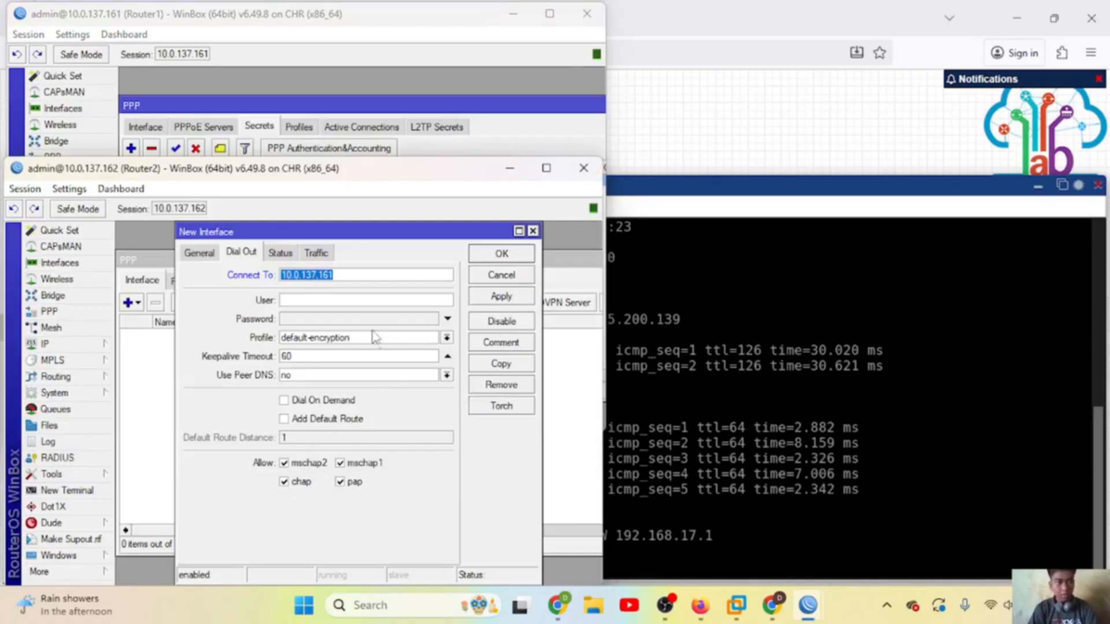
pyautogui.click(355, 301)
pyautogui.write('pptp')
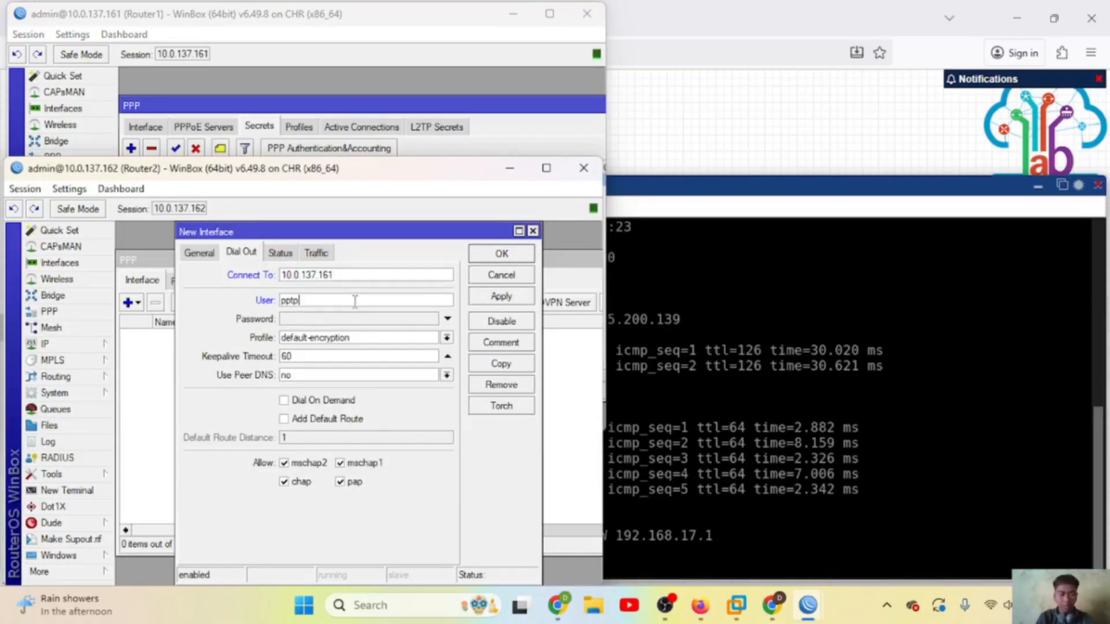
pyautogui.write('-pr')
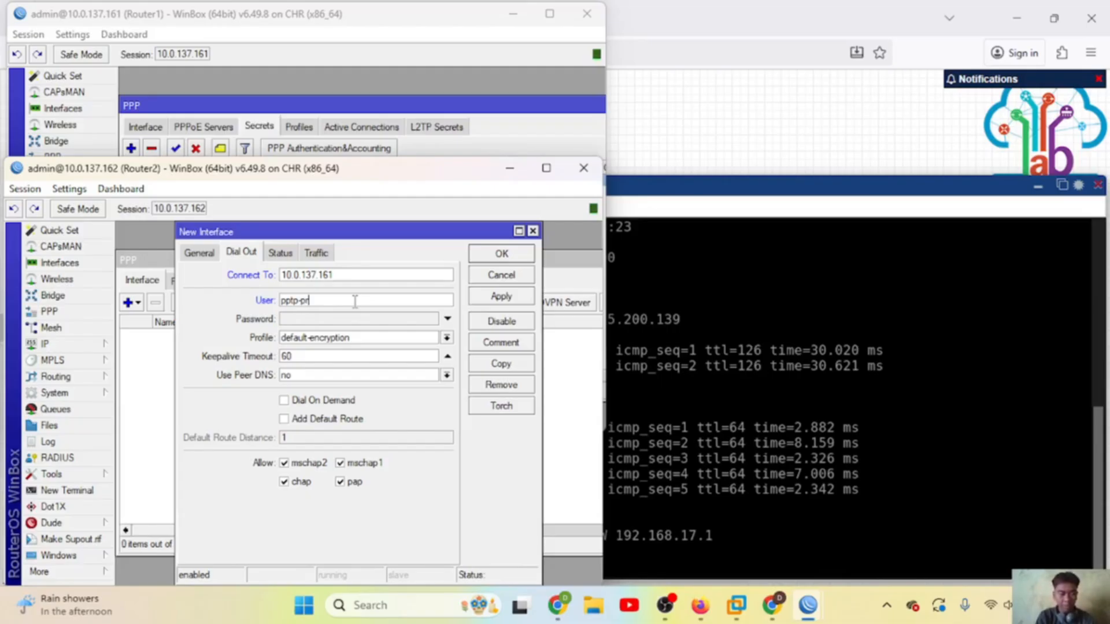
pyautogui.write('tamatama')
pyautogui.click(326, 321)
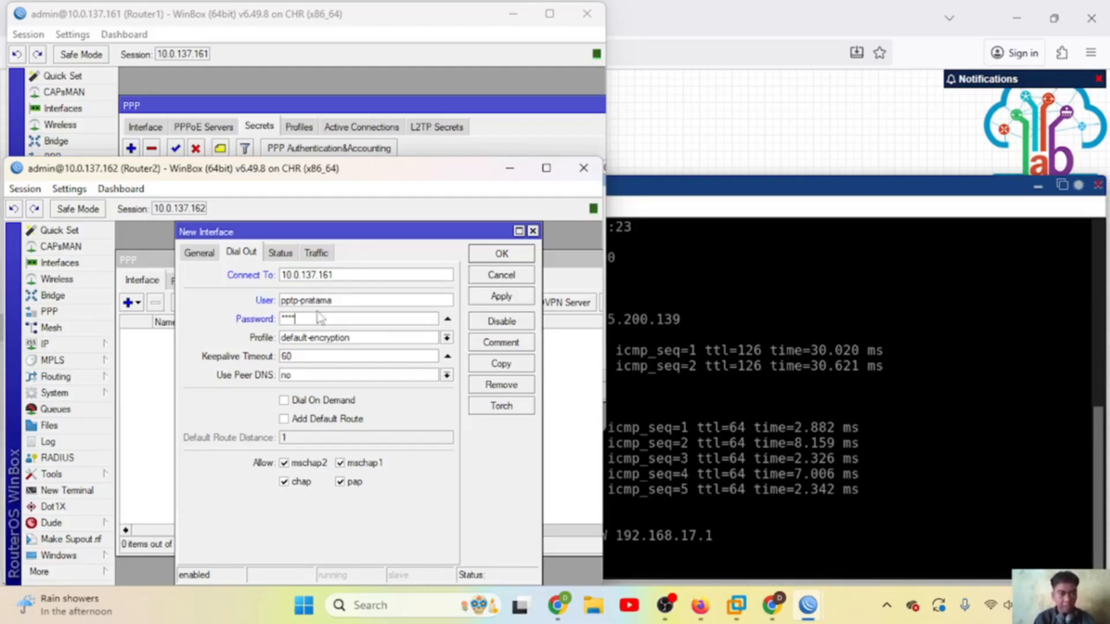
pyautogui.click(68, 189)
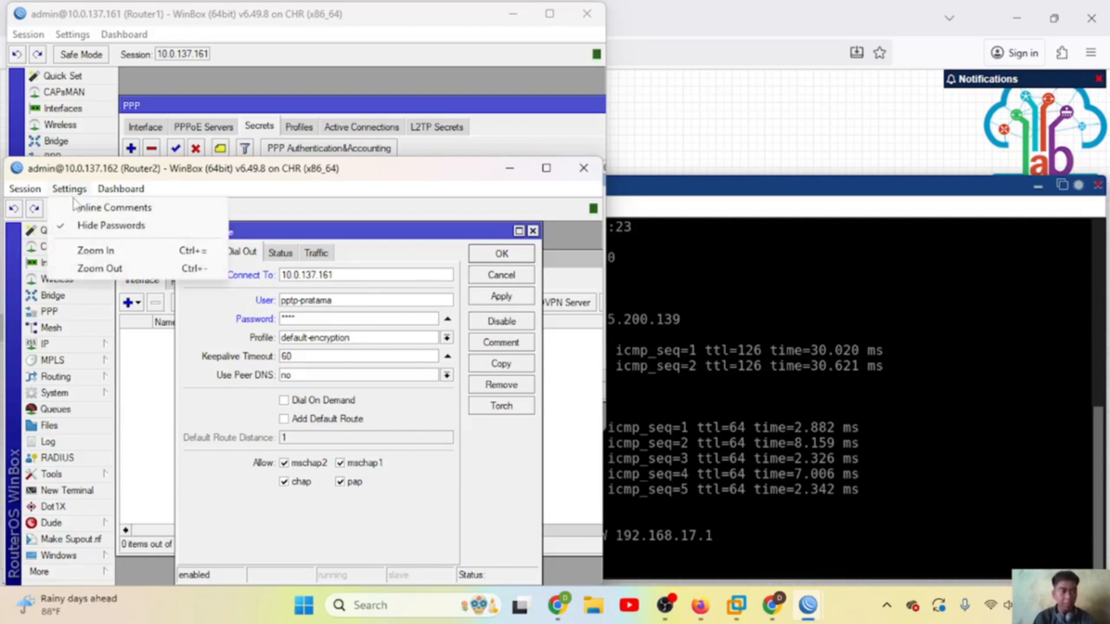
pyautogui.click(93, 226)
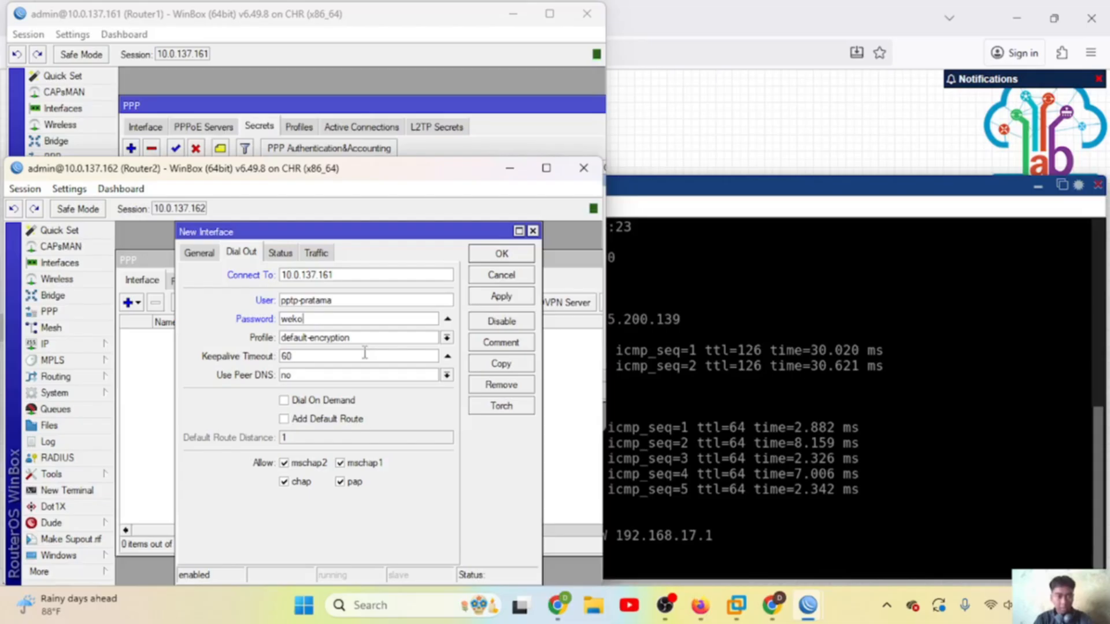
pyautogui.click(502, 296)
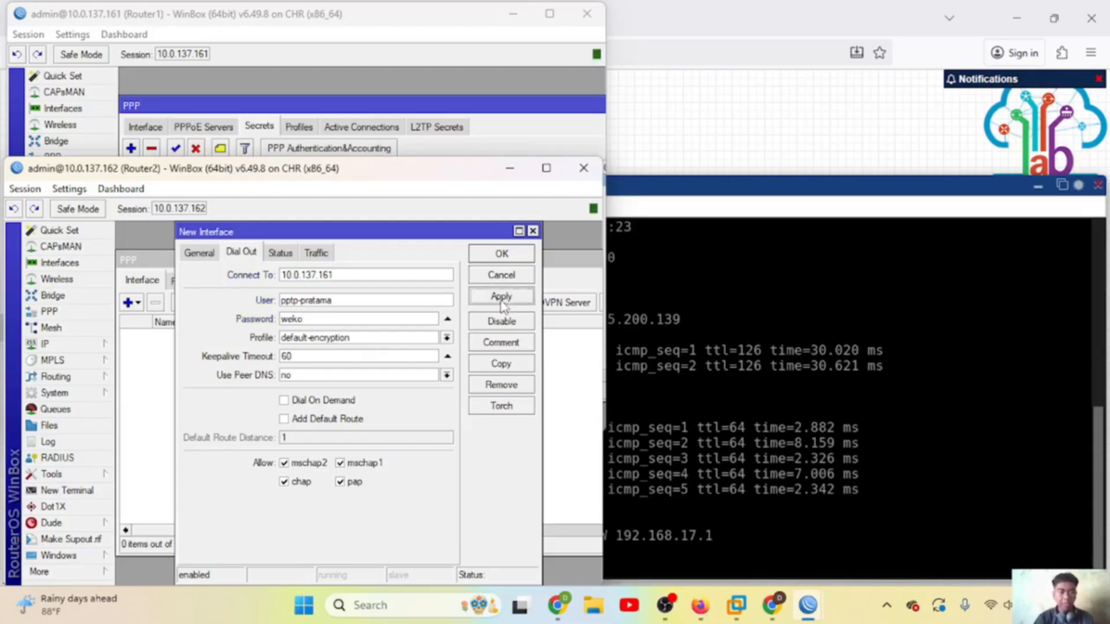
pyautogui.click(500, 258)
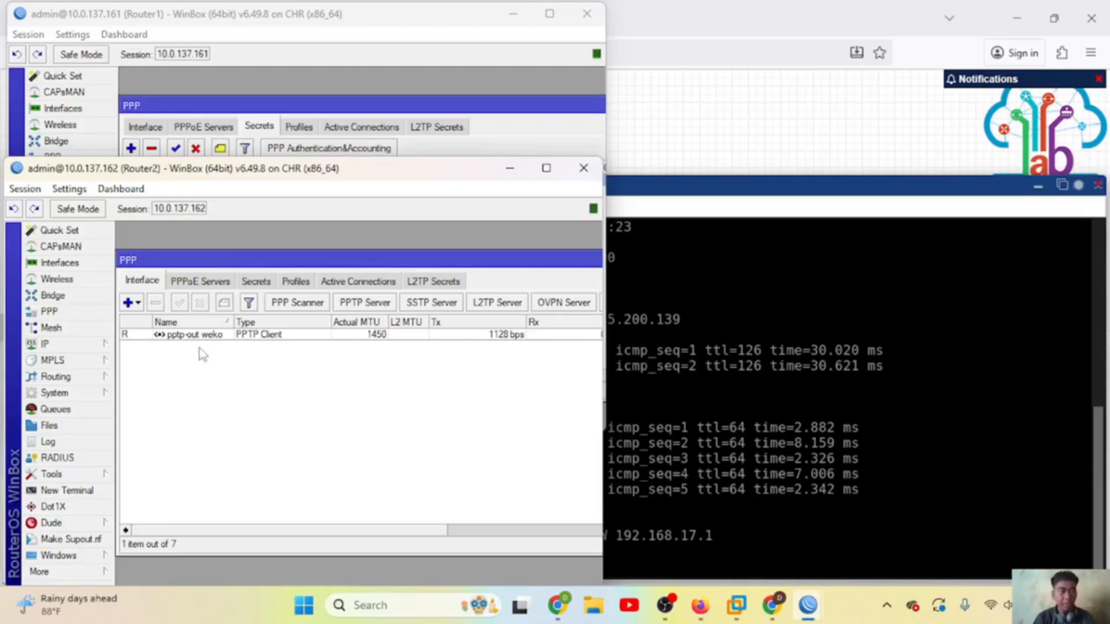
# Step: Review Router1's PPTP secret and both routers' IP address lists for 10.10.10.x tunnel addresses
pyautogui.click(515, 119)
pyautogui.click(300, 261)
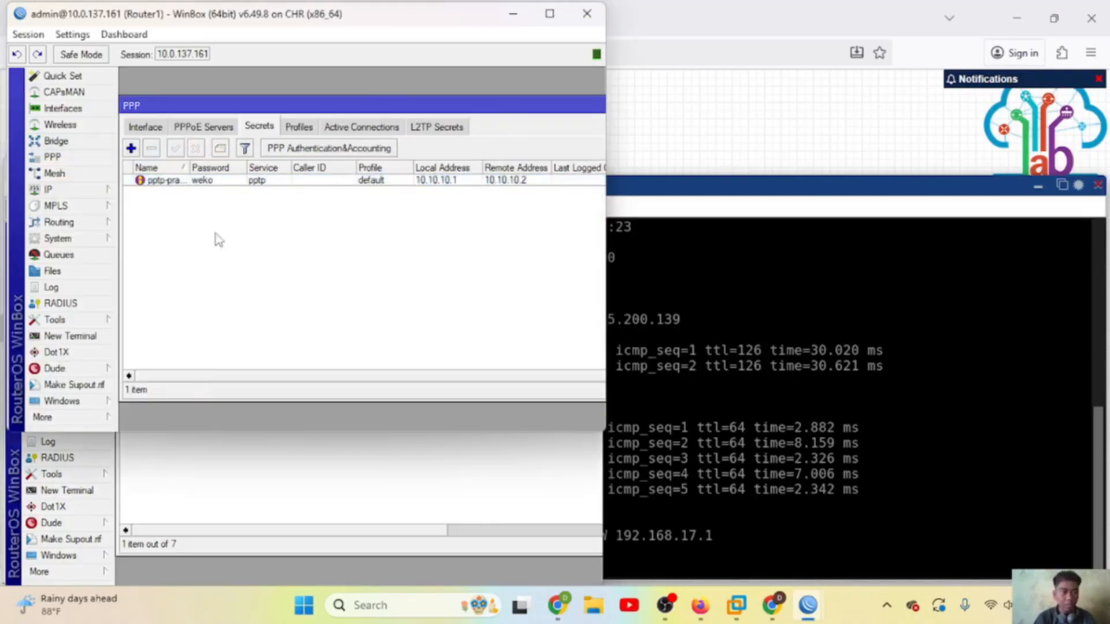
pyautogui.click(254, 519)
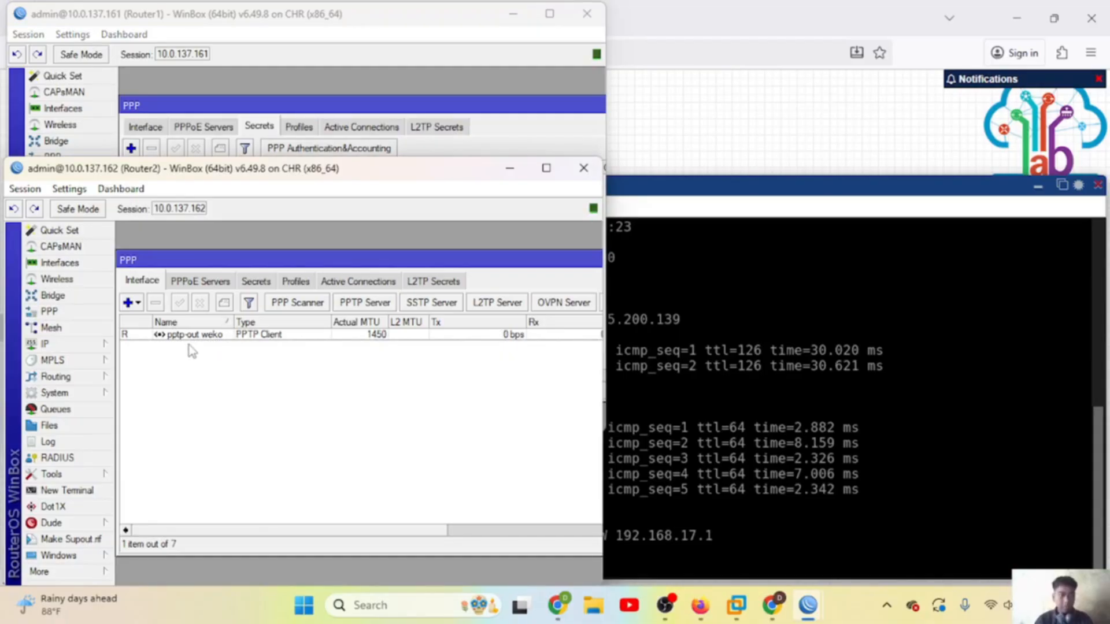
pyautogui.click(74, 346)
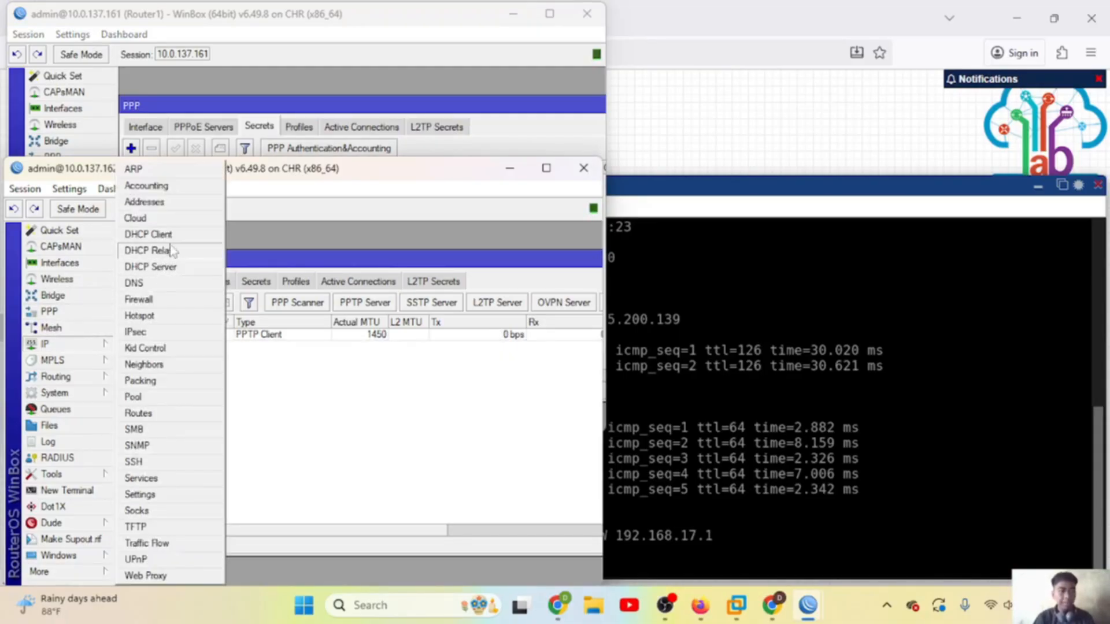
pyautogui.click(171, 203)
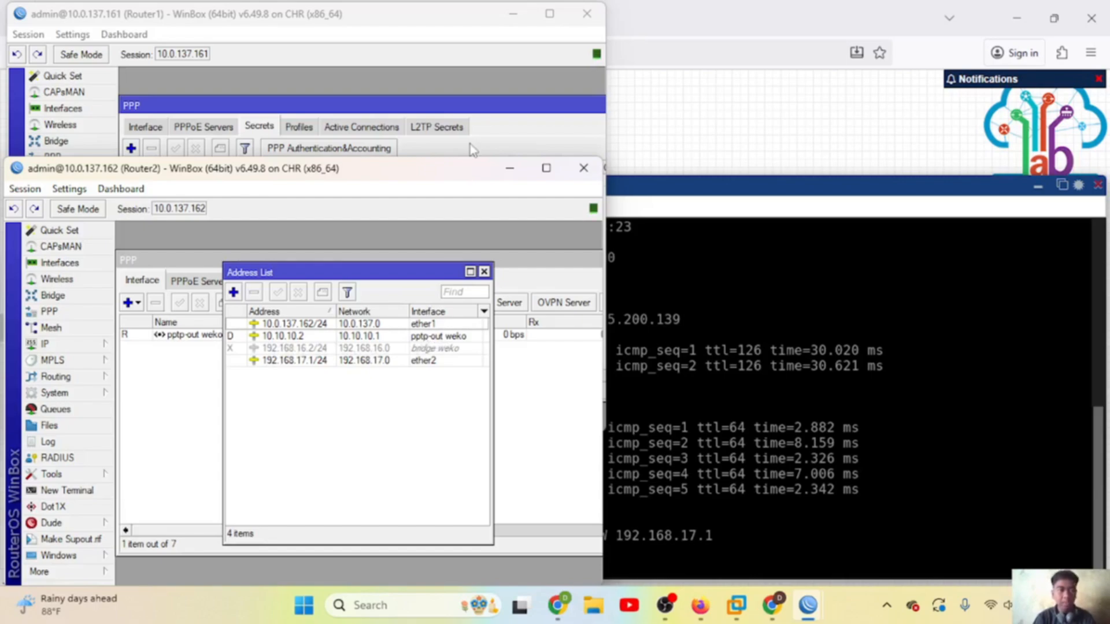
pyautogui.click(456, 68)
pyautogui.click(74, 192)
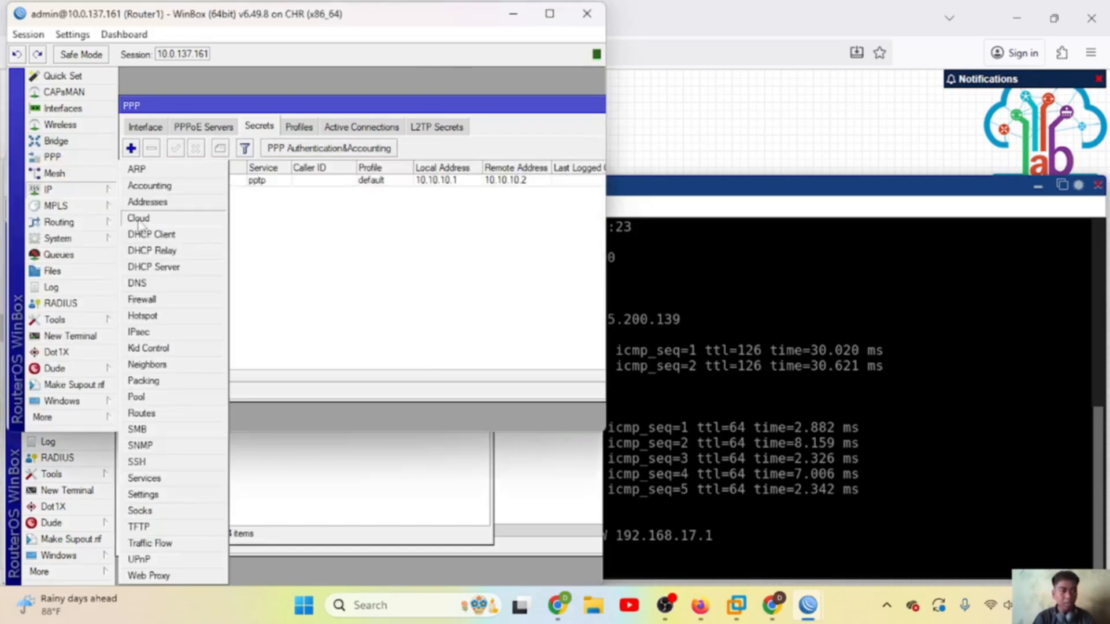
pyautogui.click(148, 202)
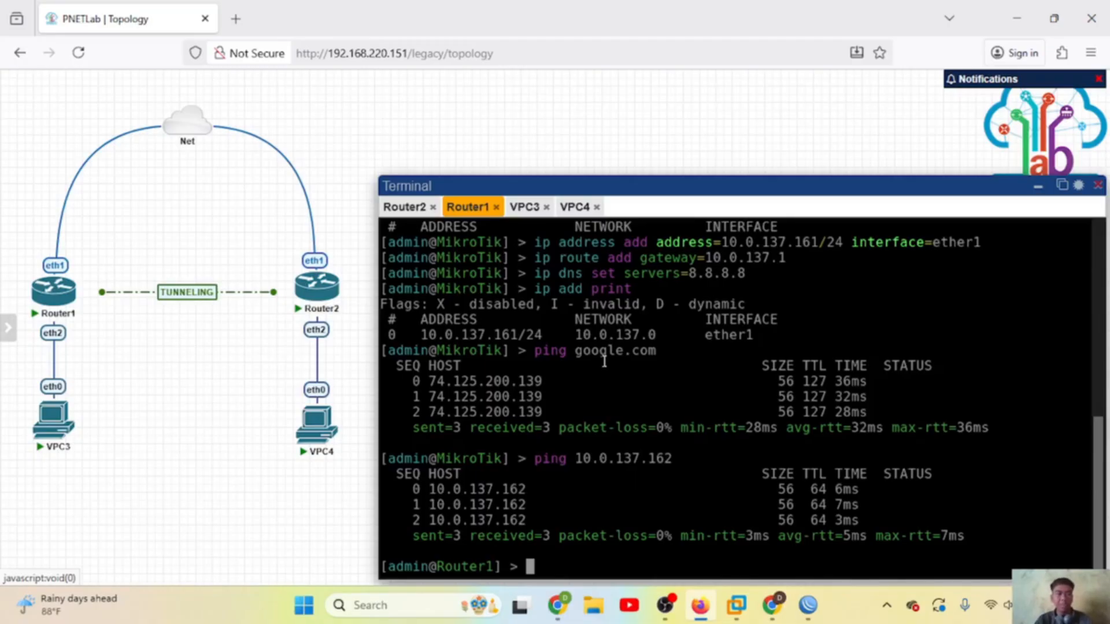
# Step: Ping 10.10.10.2 from Router1 and 10.10.10.1 from Router2 across the tunnel
pyautogui.write('ping ')
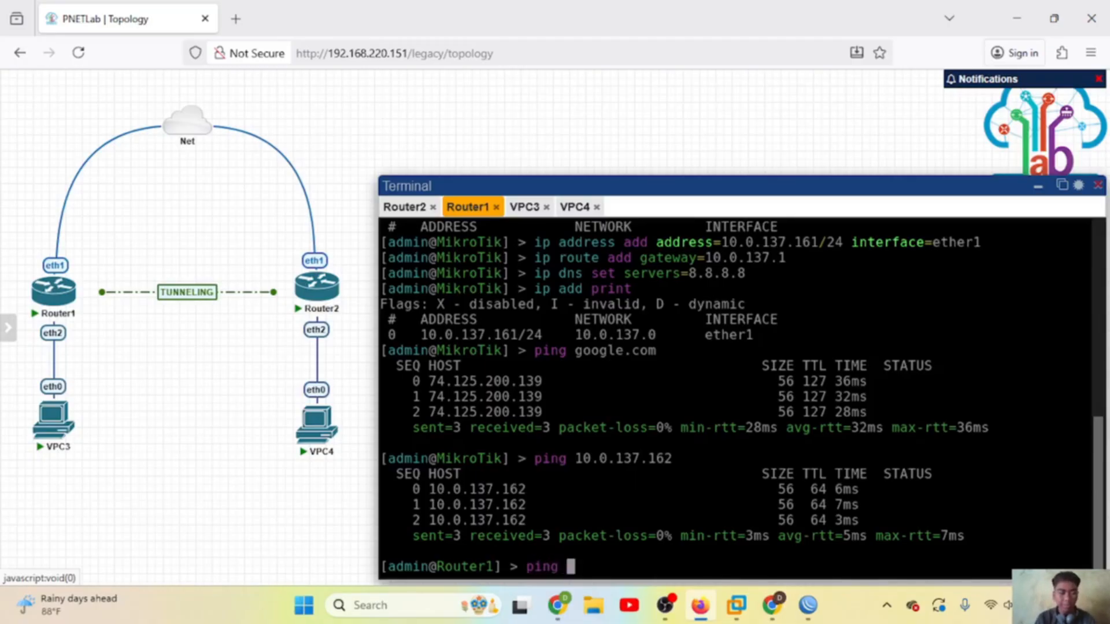
pyautogui.write('10.10.10.2')
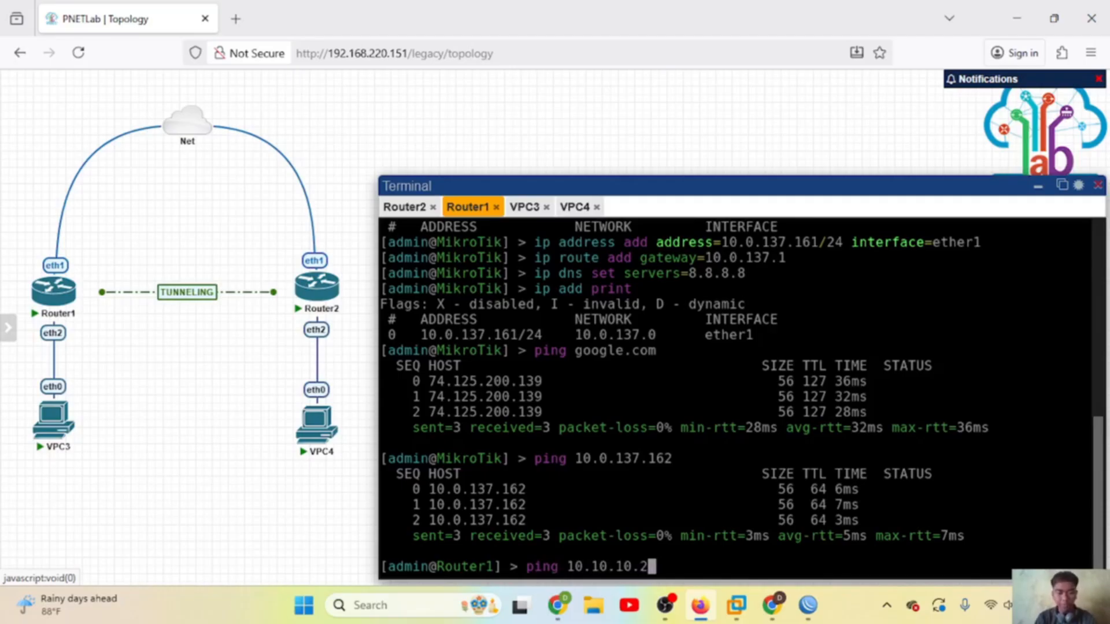
pyautogui.press('Return')
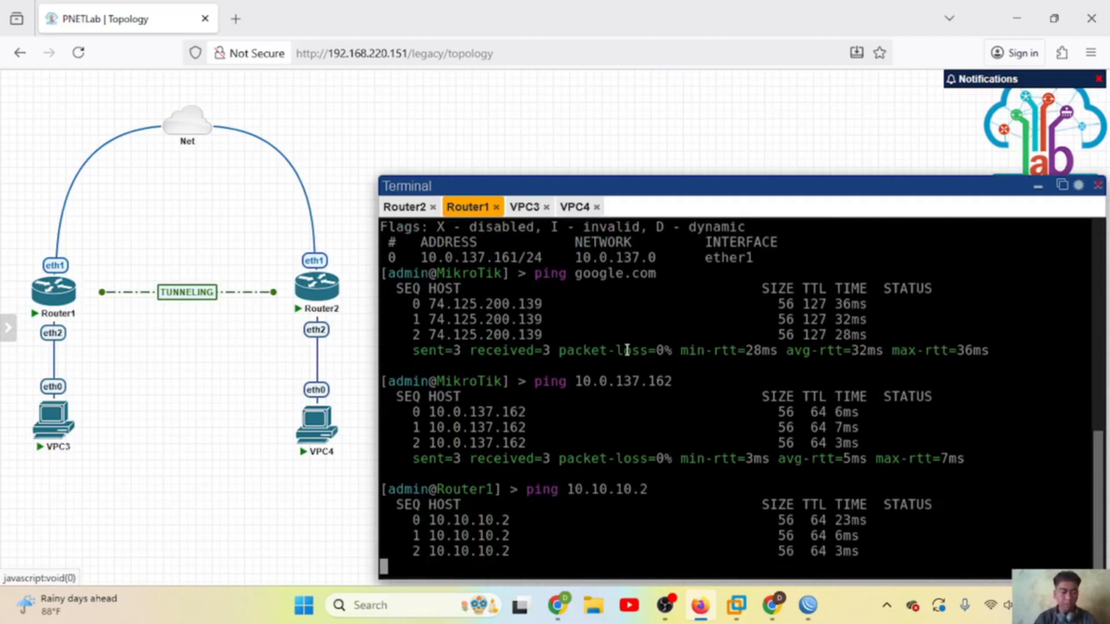
pyautogui.click(405, 207)
pyautogui.write('ping ')
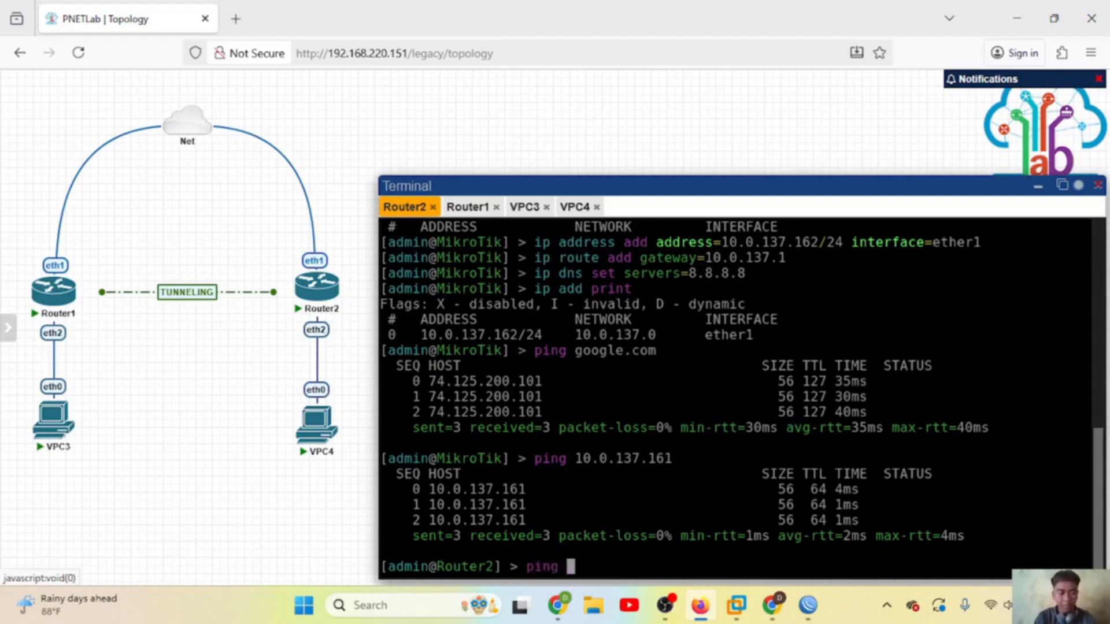
pyautogui.write('10.10.0')
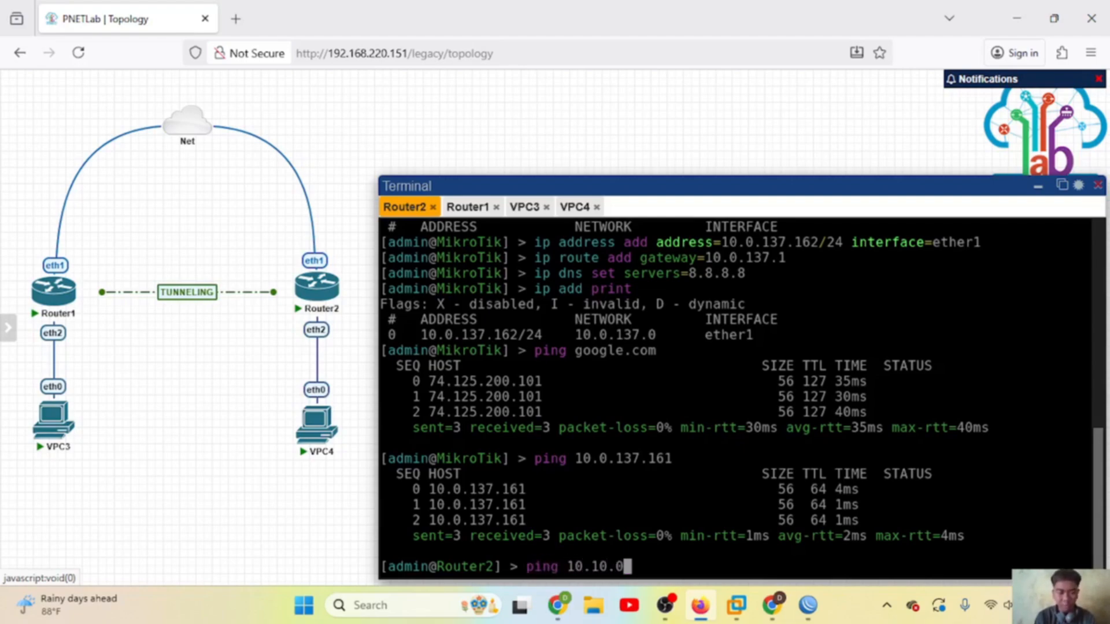
pyautogui.press('BackSpace')
pyautogui.write('10.1')
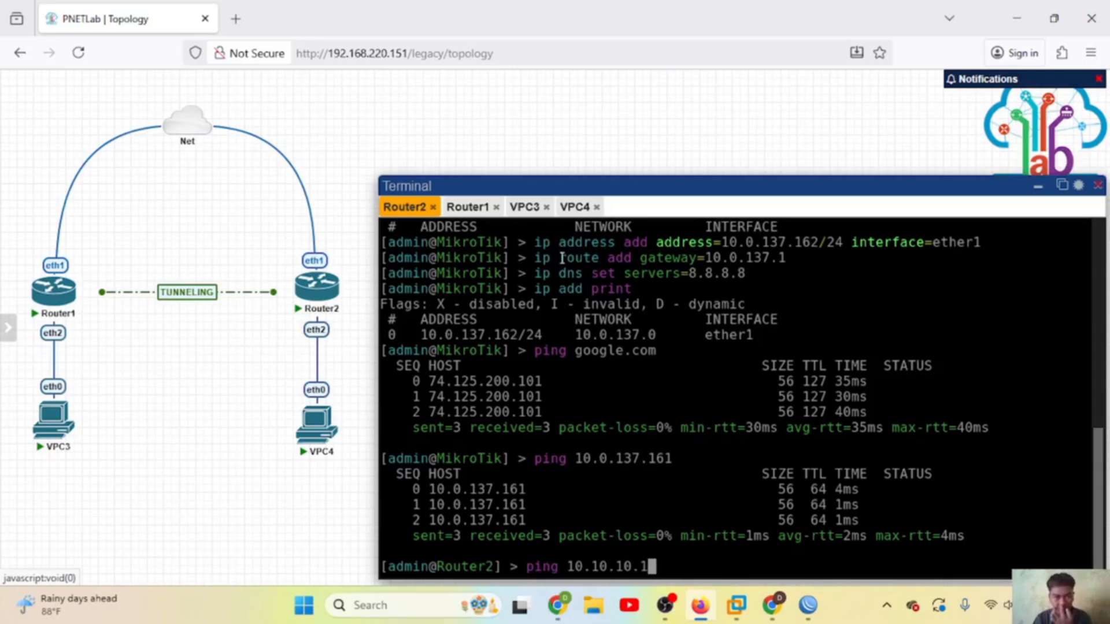
pyautogui.click(470, 209)
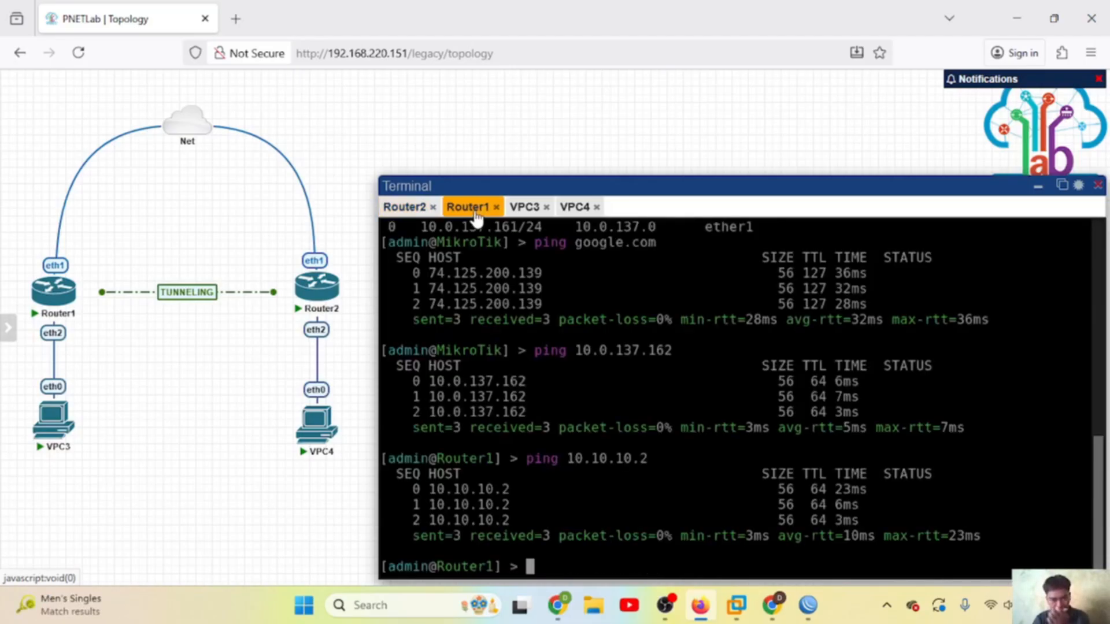
pyautogui.click(419, 210)
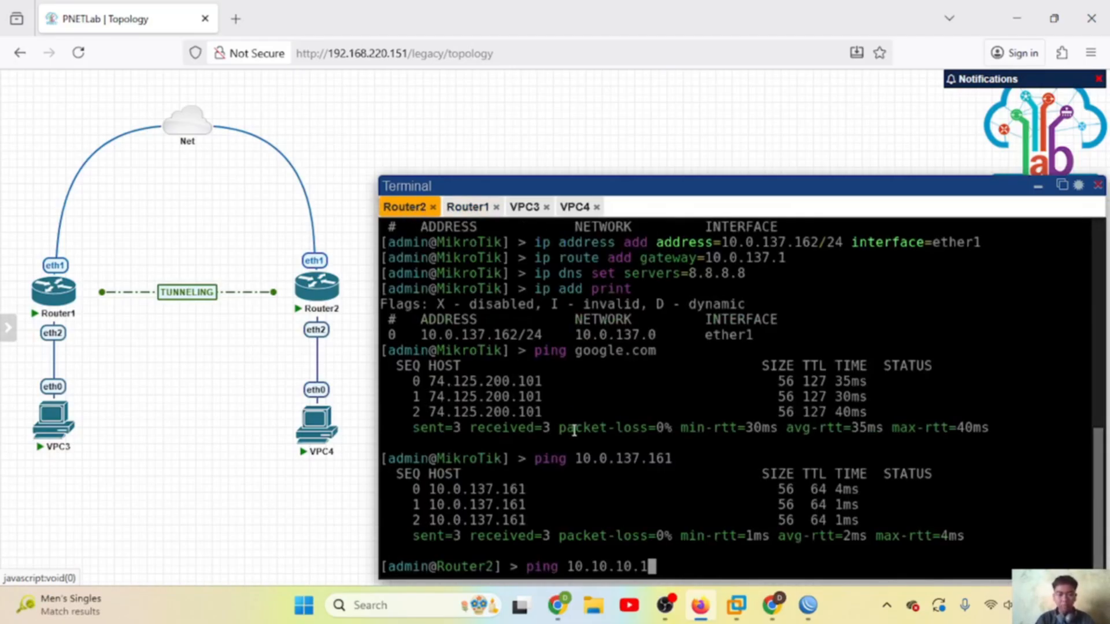
pyautogui.press('Return')
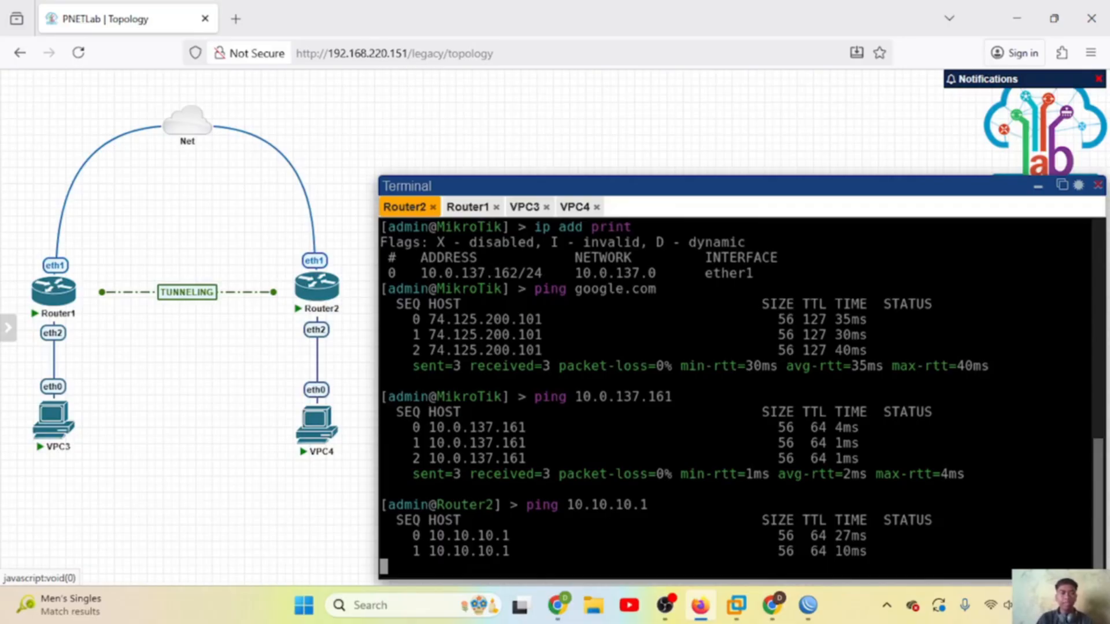
pyautogui.hotkey('ctrl', 'c')
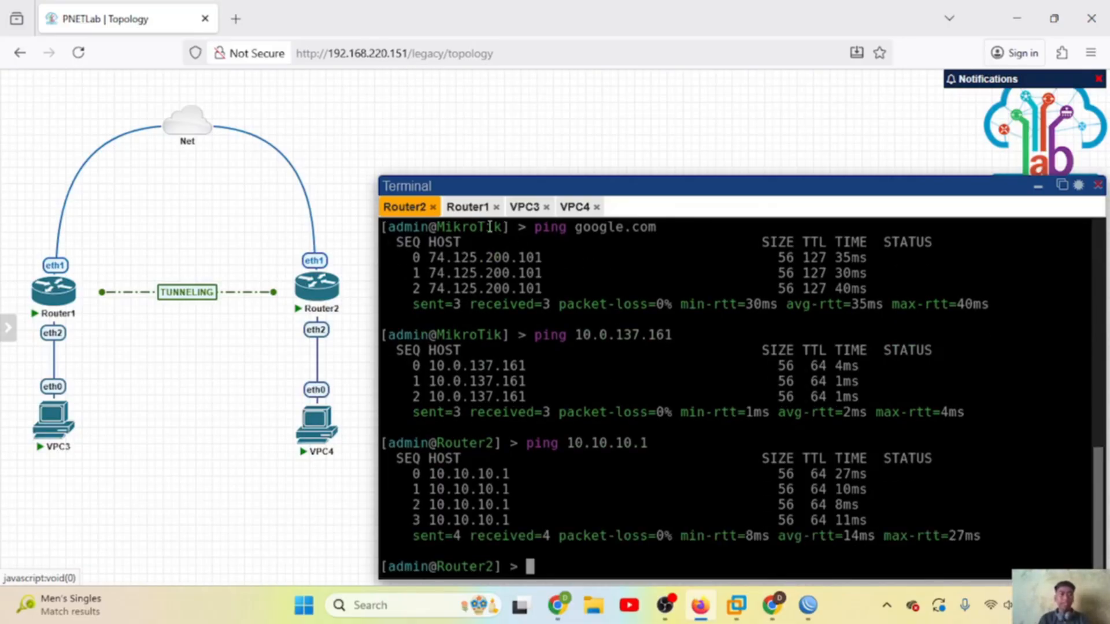
pyautogui.click(467, 207)
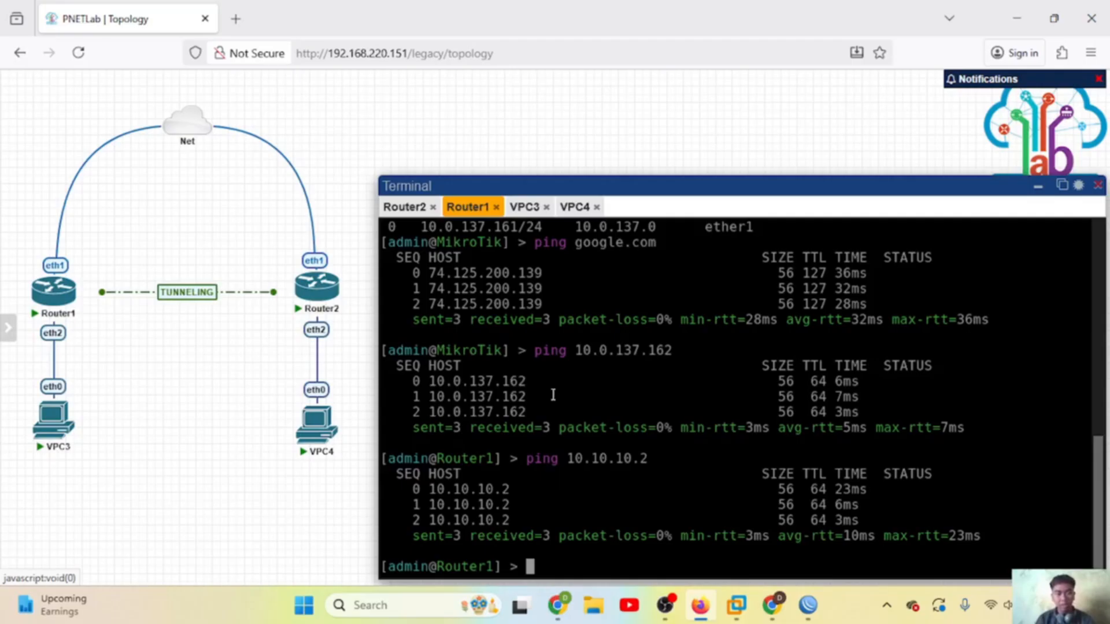
# Step: Add route 192.168.17.0/24 via 10.10.10.2 on Router1, then print the route table
pyautogui.write('ip')
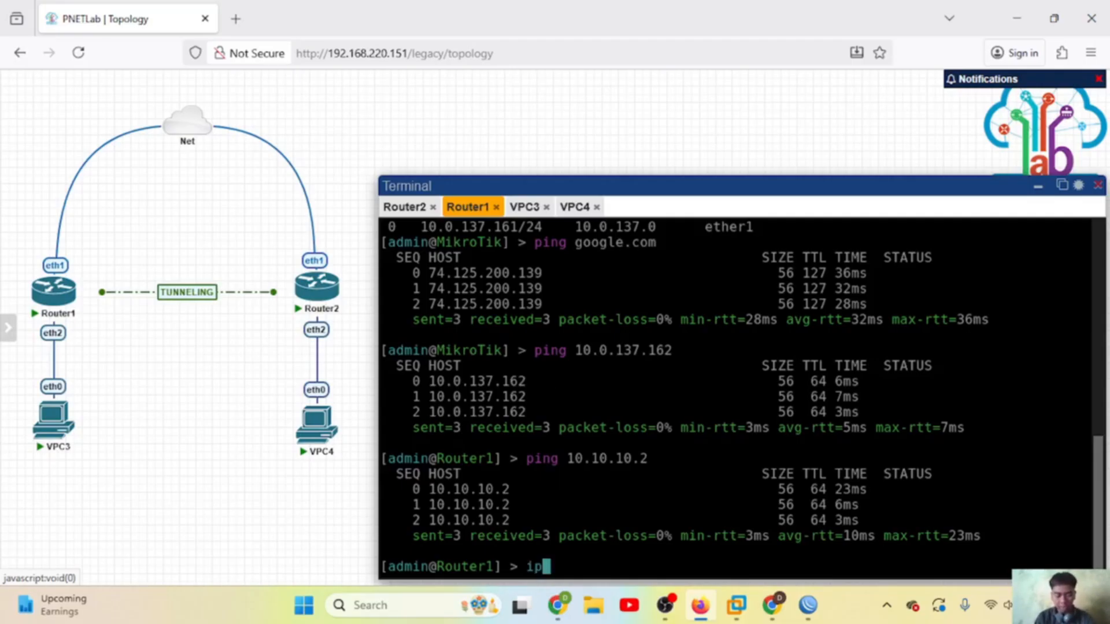
pyautogui.write('route')
pyautogui.press('BackSpace')
pyautogui.press('BackSpace')
pyautogui.press('BackSpace')
pyautogui.press('BackSpace')
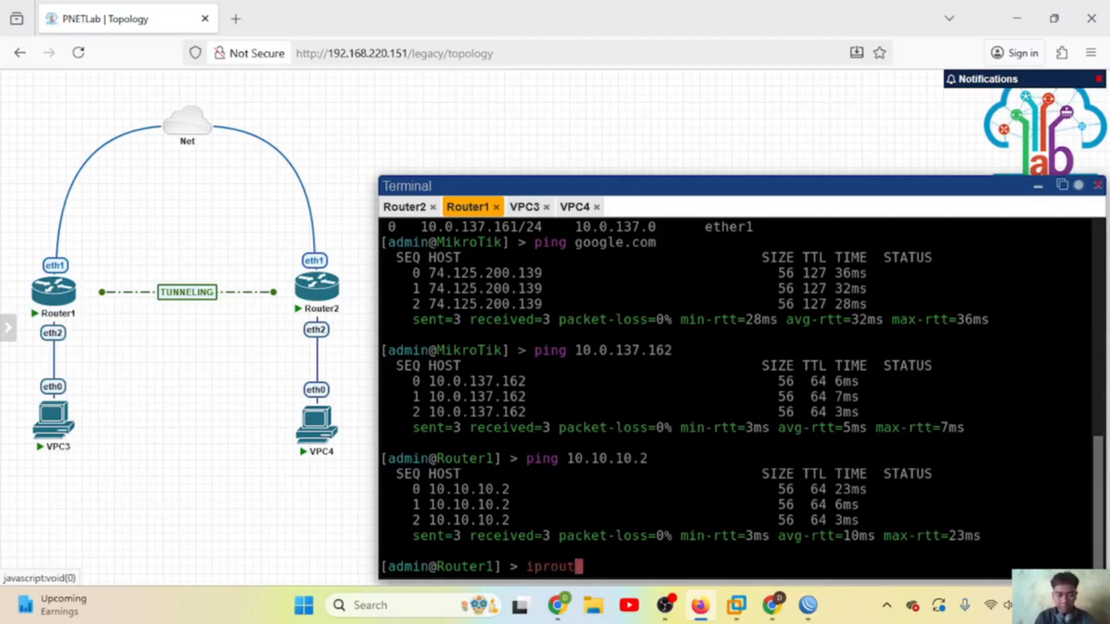
pyautogui.press('BackSpace')
pyautogui.write('ro')
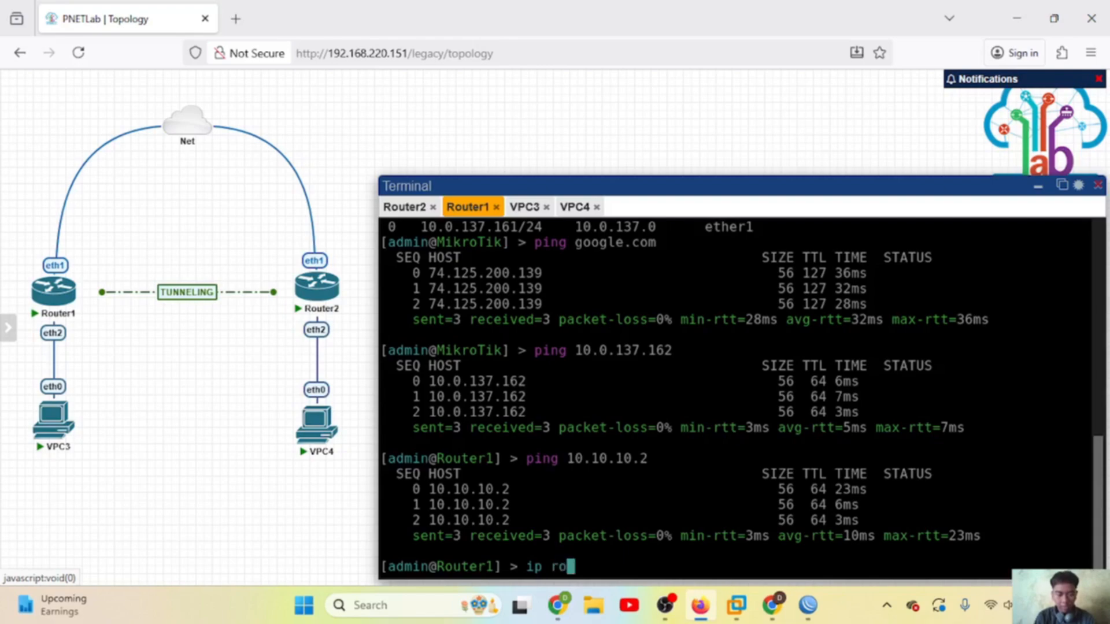
pyautogui.write('ute add ')
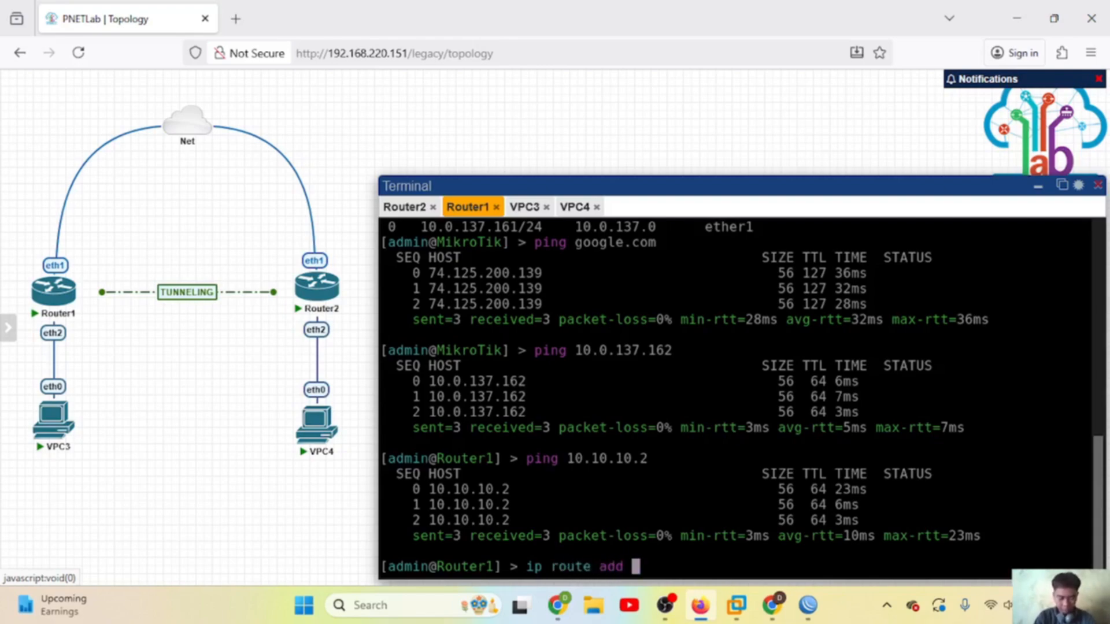
pyautogui.write('dst-a')
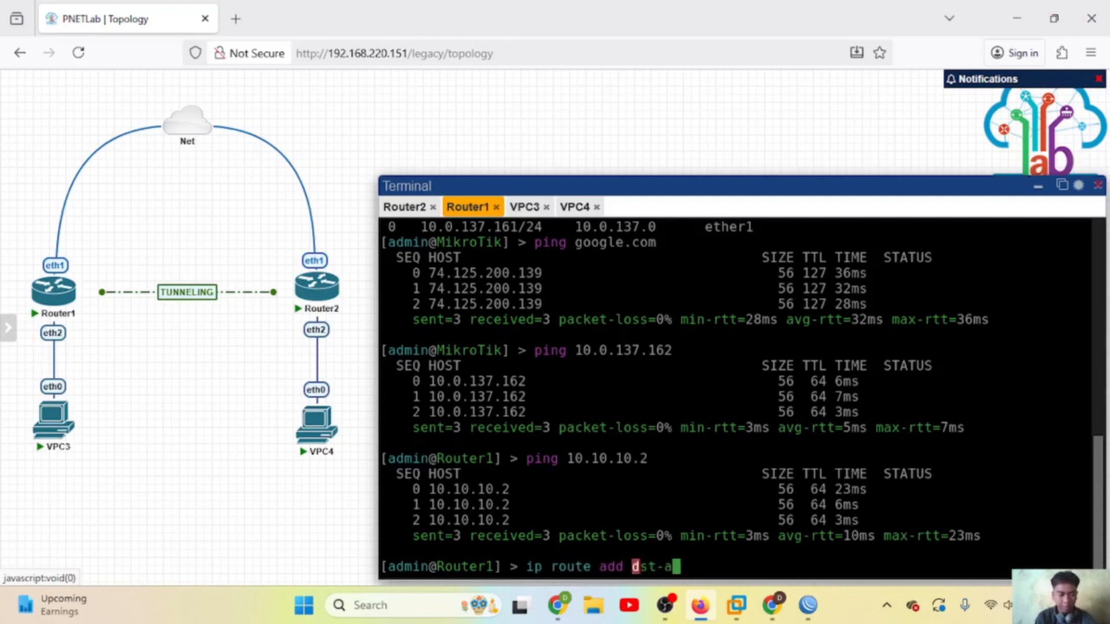
pyautogui.write('ddress')
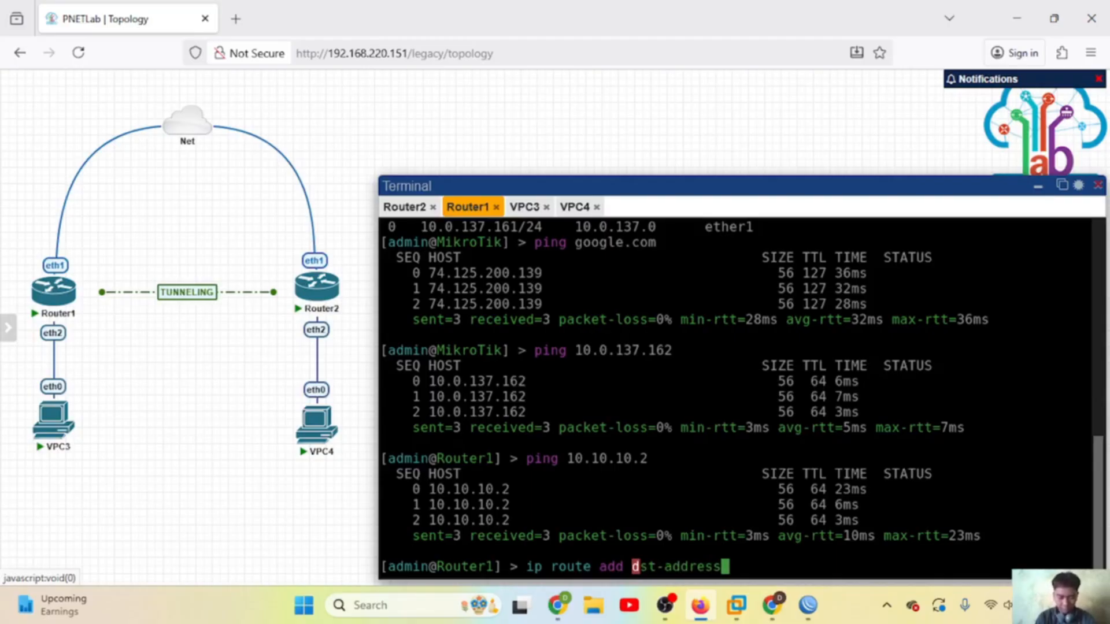
pyautogui.write('=')
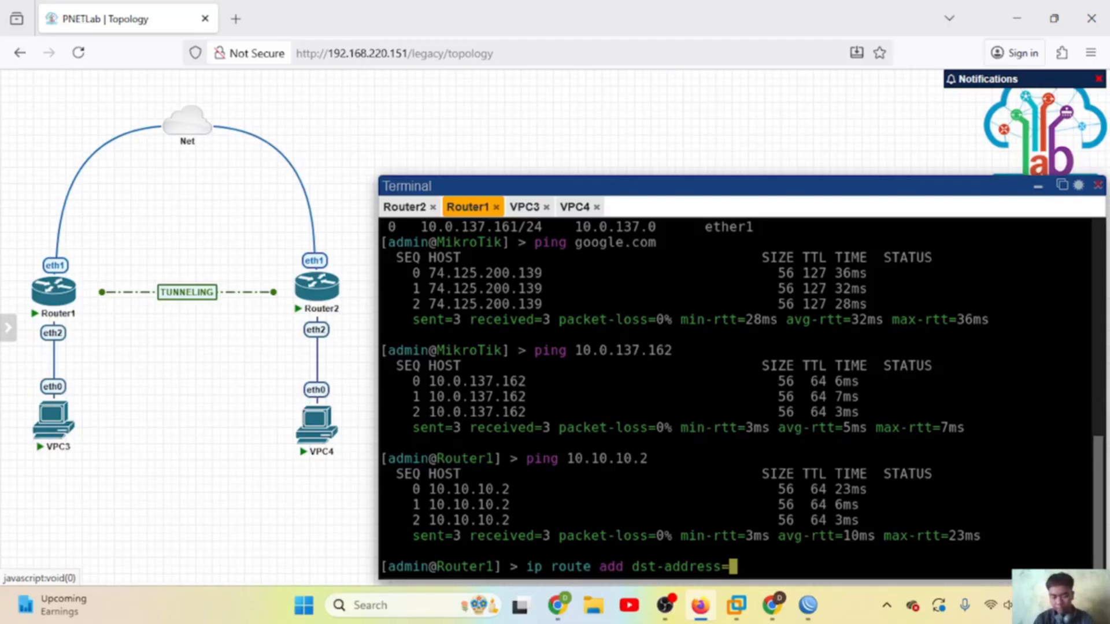
pyautogui.write('192.168')
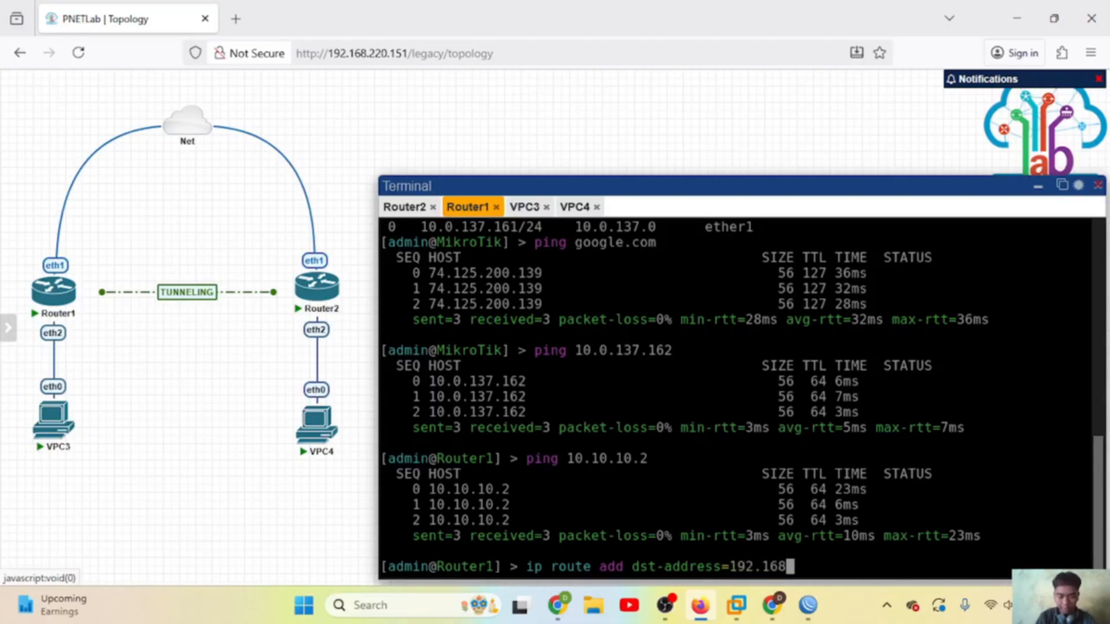
pyautogui.write('.17.0')
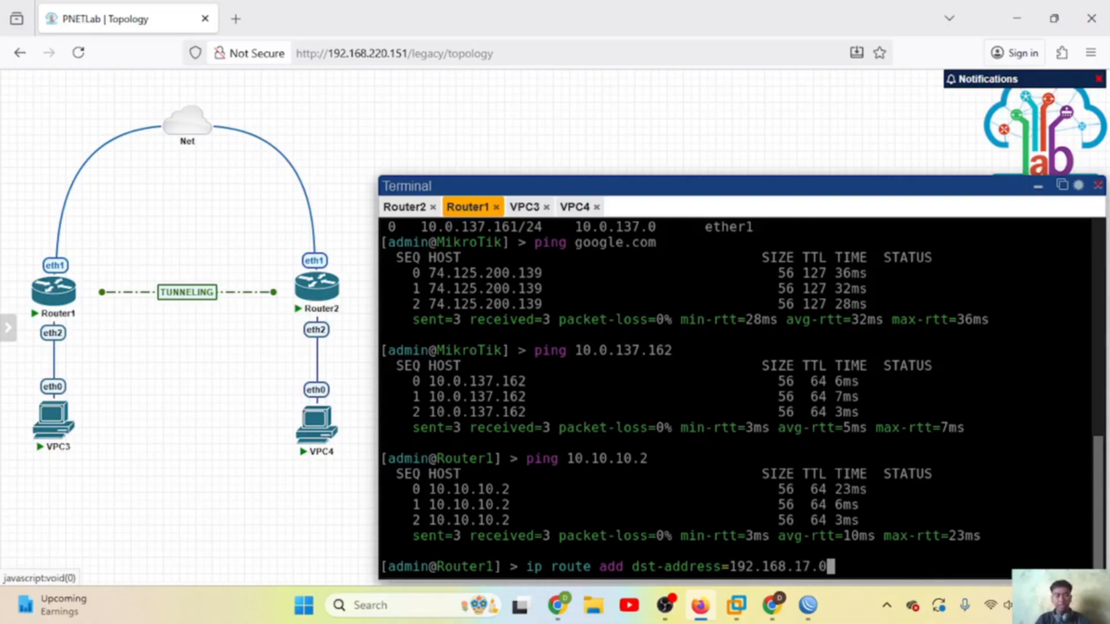
pyautogui.write('/')
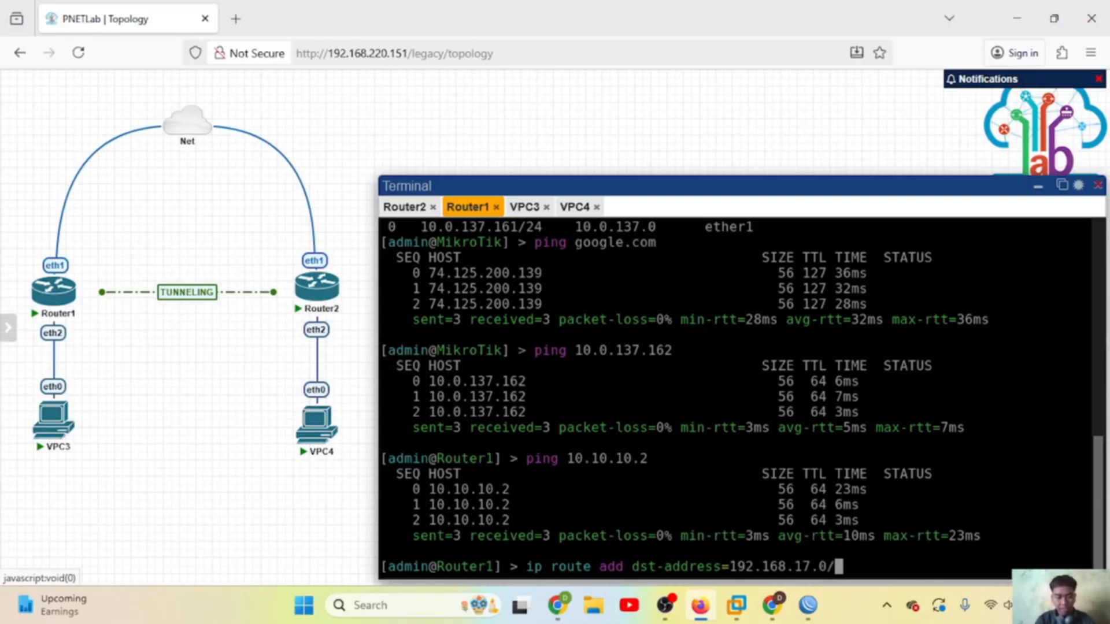
pyautogui.write('24 gateway')
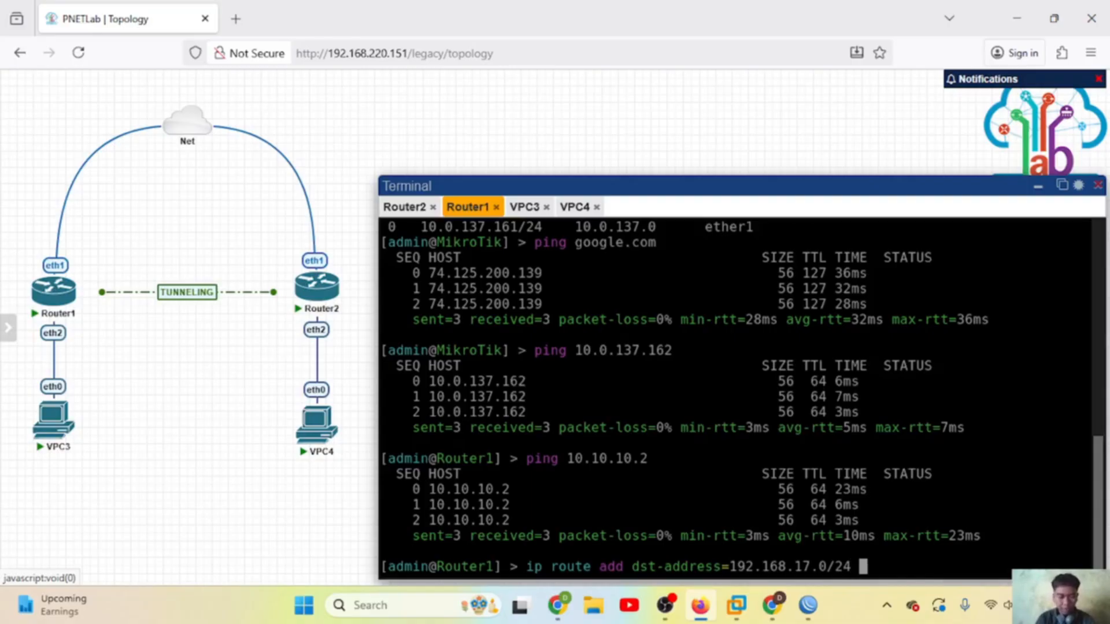
pyautogui.write('=')
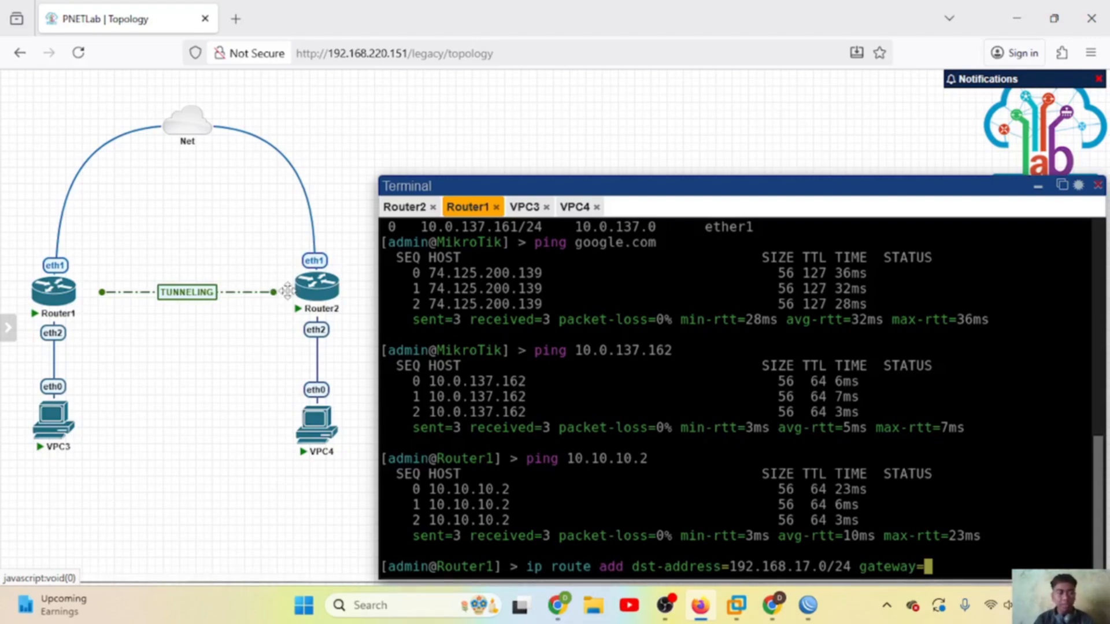
pyautogui.write('10')
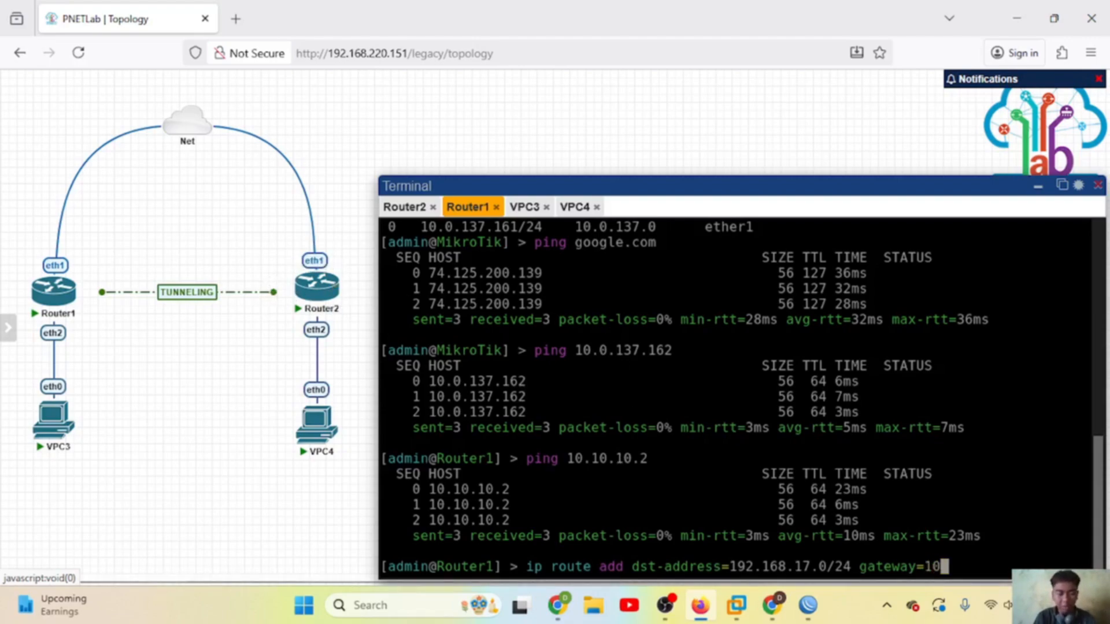
pyautogui.write('.10.10.2')
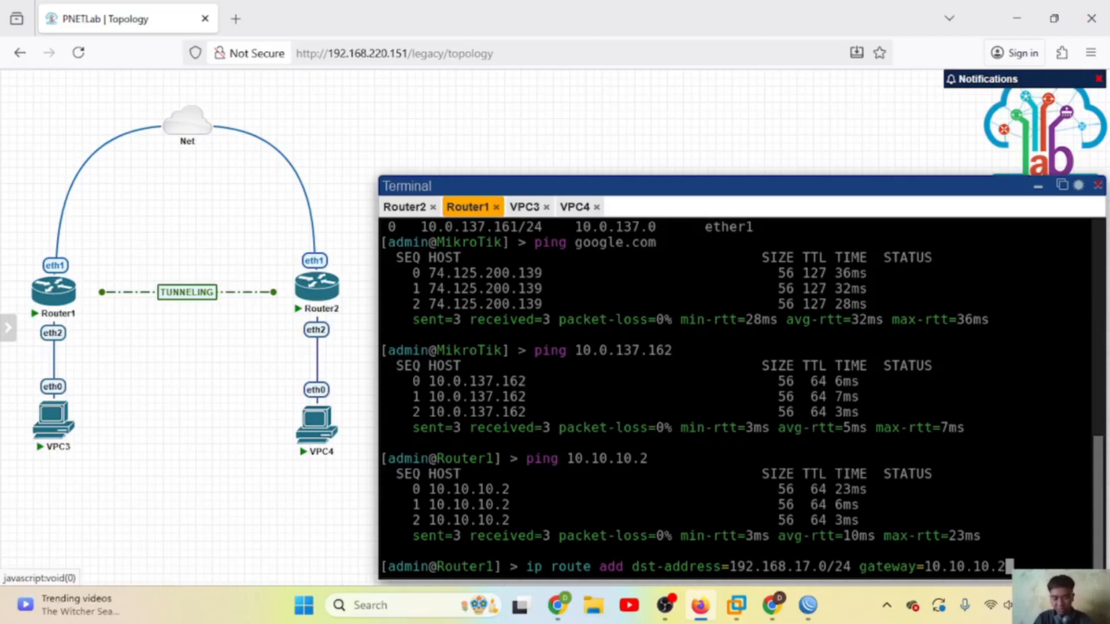
pyautogui.press('Return')
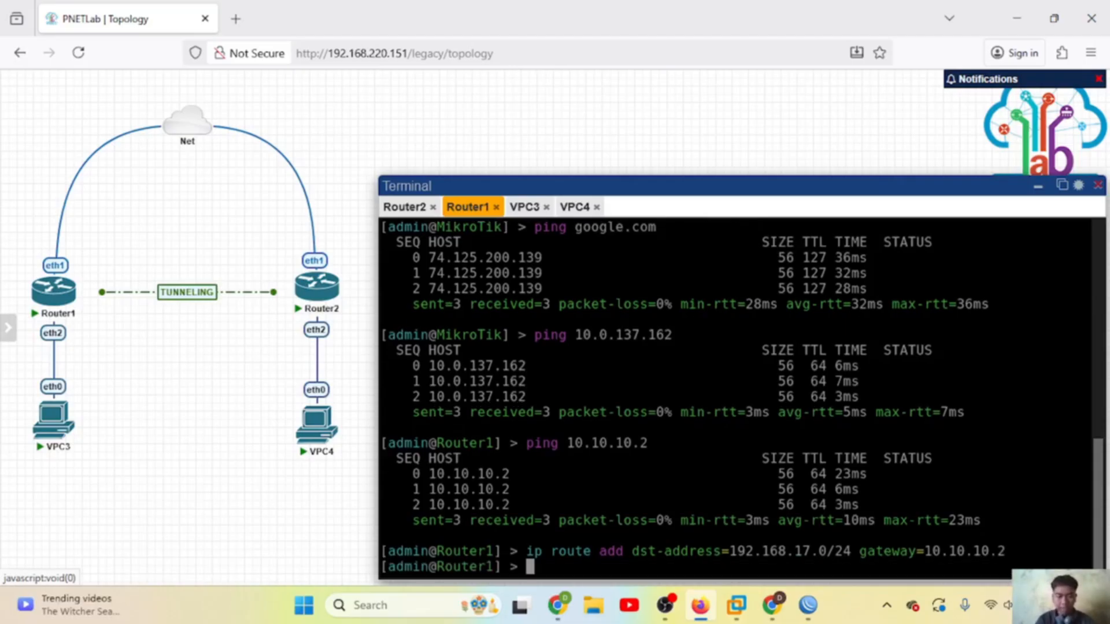
pyautogui.write('ip route')
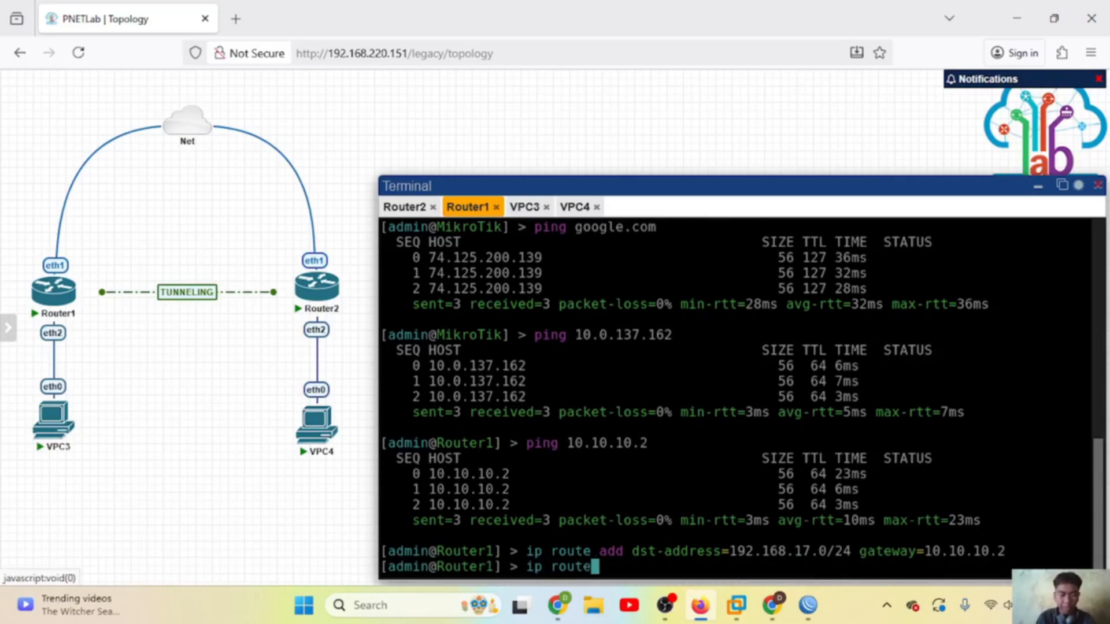
pyautogui.write(' print')
pyautogui.press('Return')
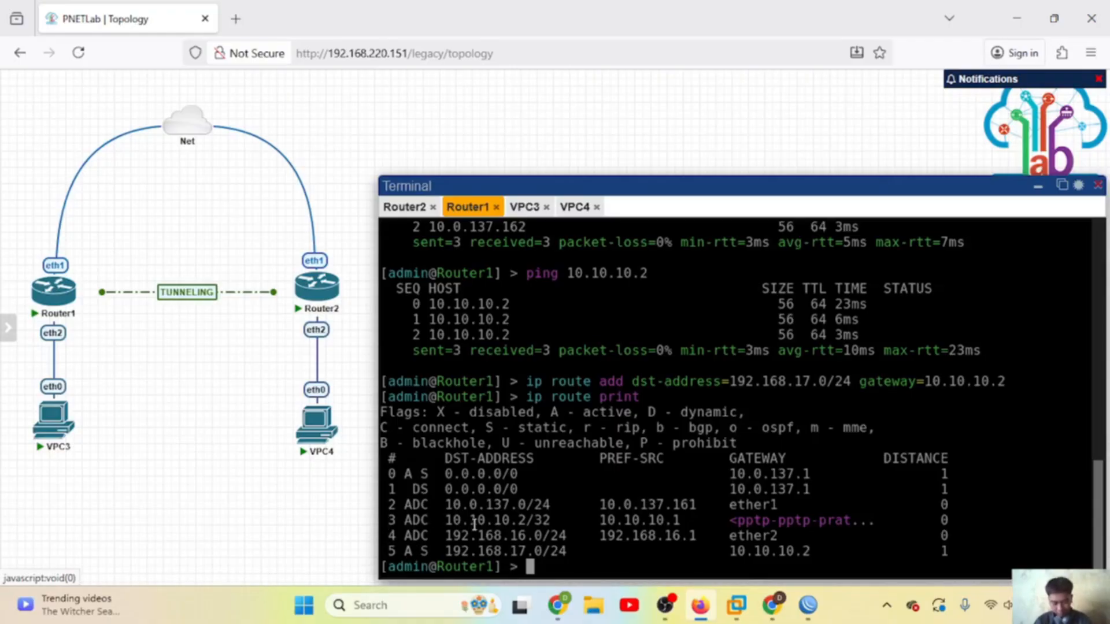
# Step: In Router2's IP Routes, add 192.168.16.0/24 with gateway 10.10.10.1 and save it
pyautogui.moveTo(808, 605)
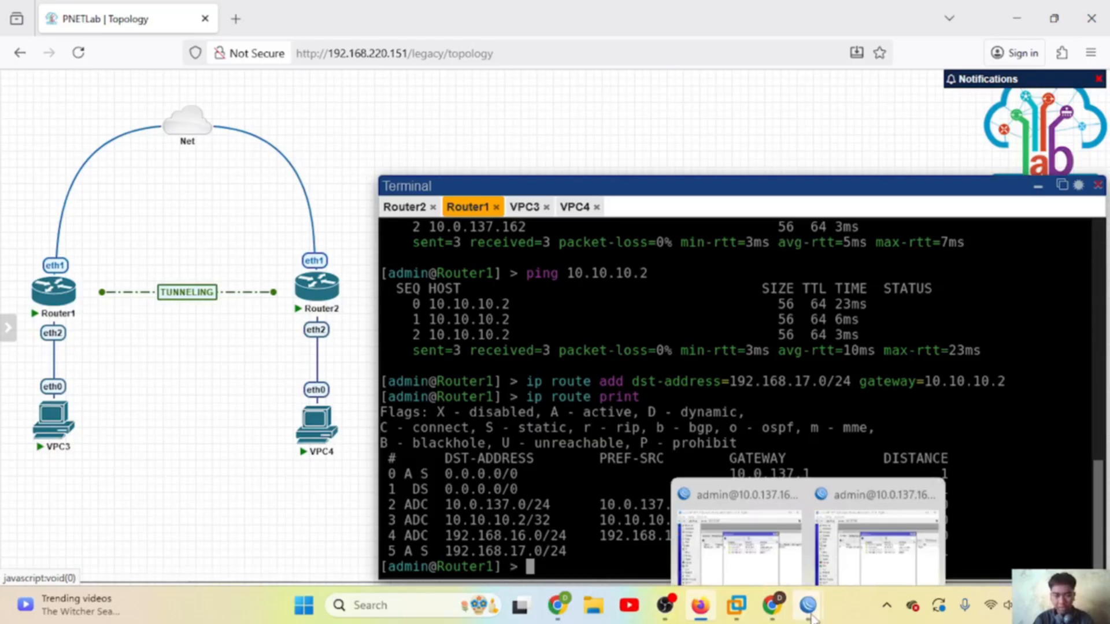
pyautogui.click(871, 494)
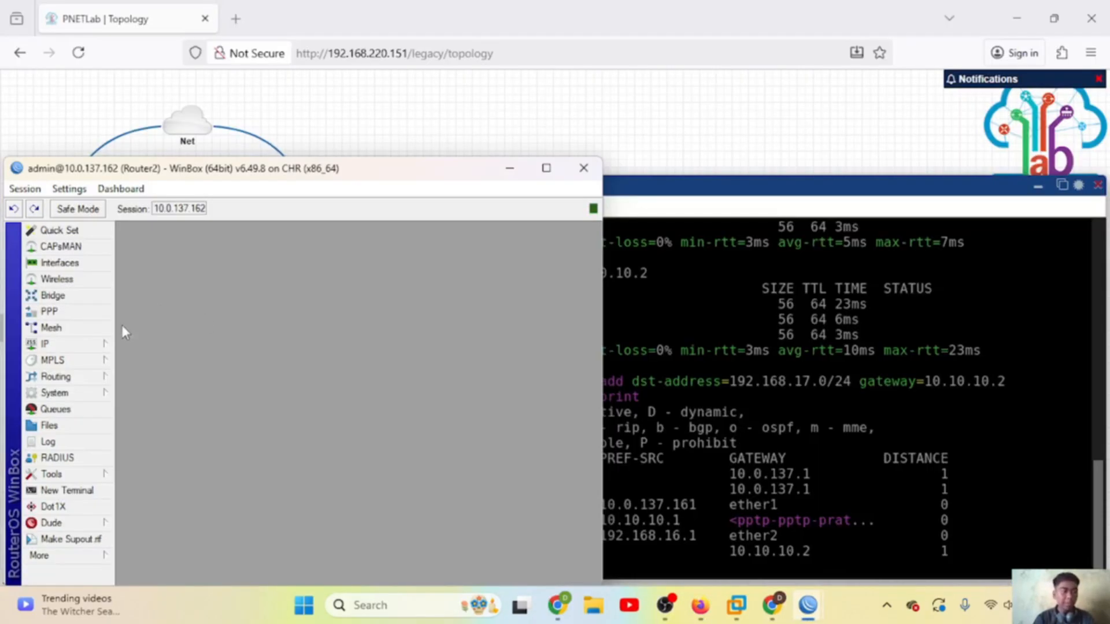
pyautogui.click(94, 345)
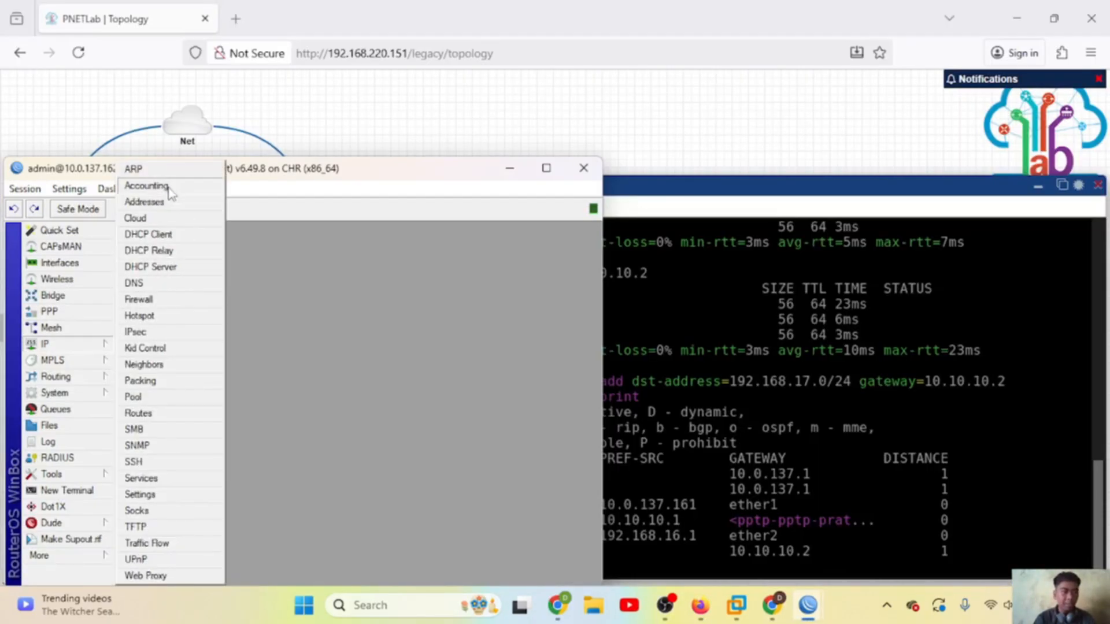
pyautogui.click(149, 414)
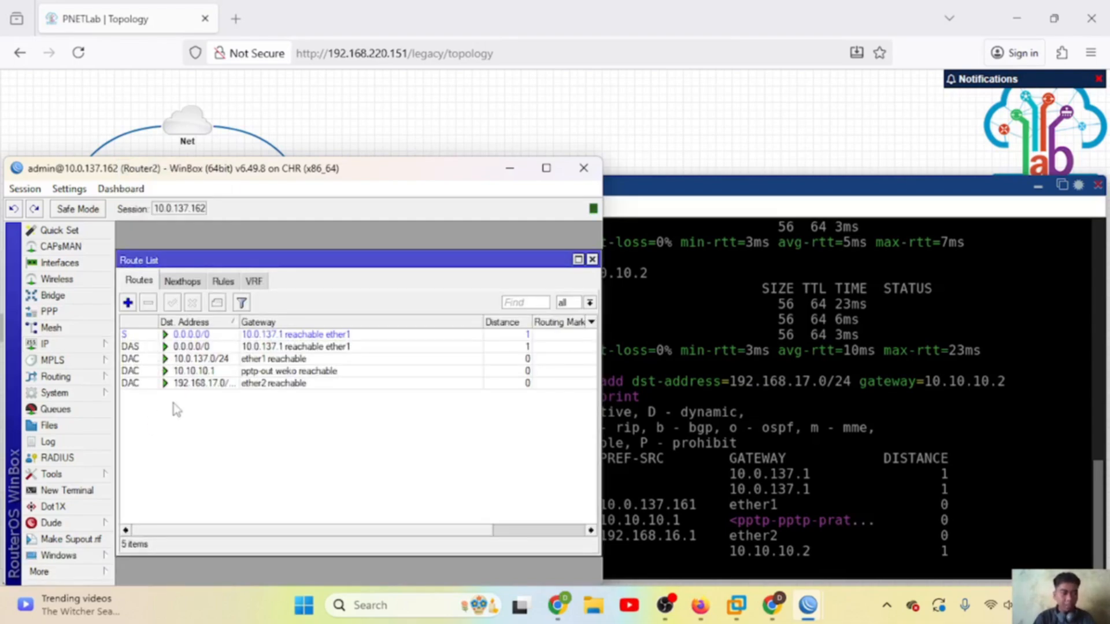
pyautogui.click(128, 302)
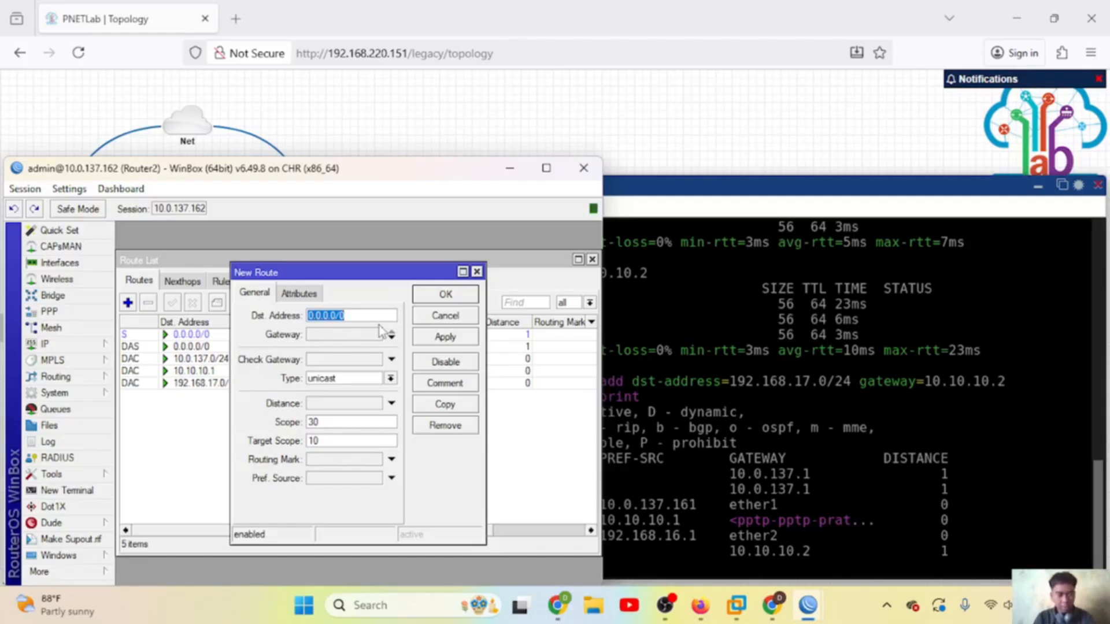
pyautogui.write('192')
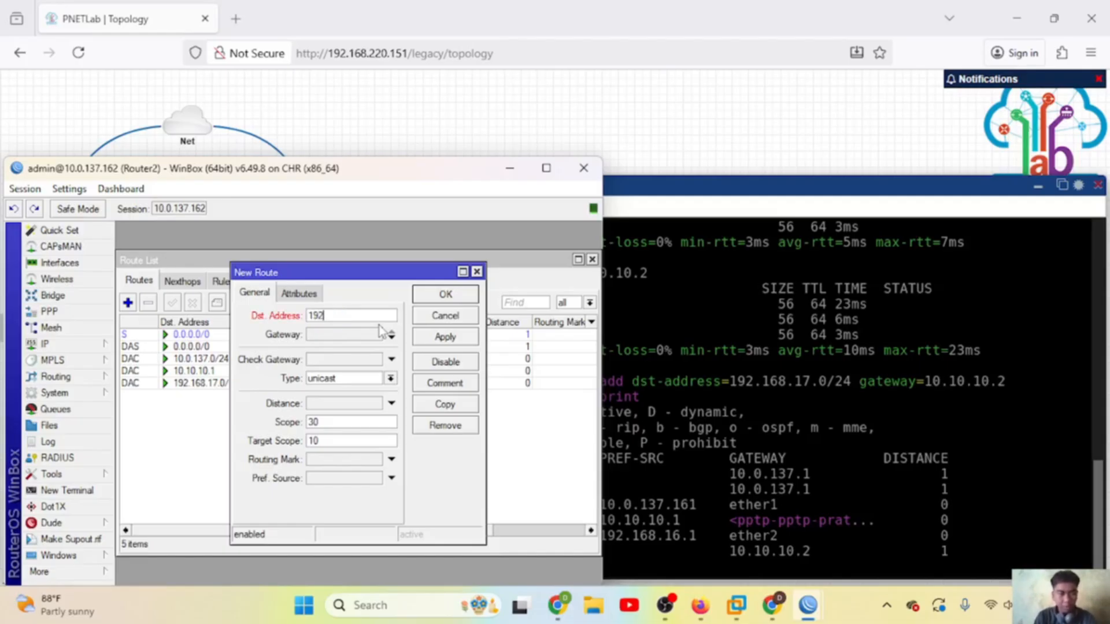
pyautogui.write('.168.16')
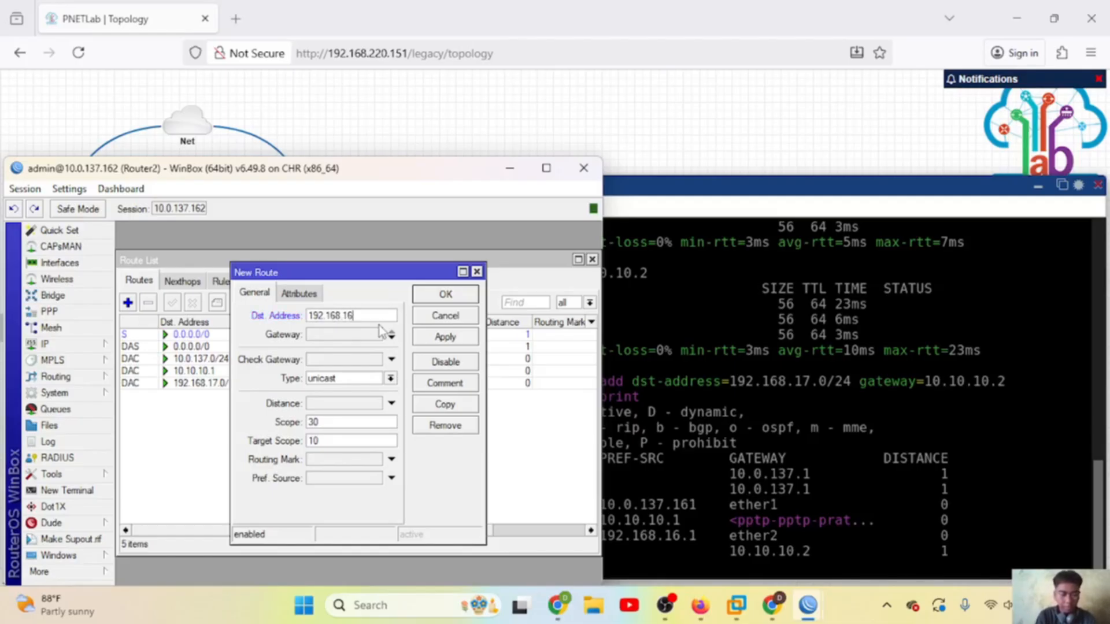
pyautogui.write('.0/24')
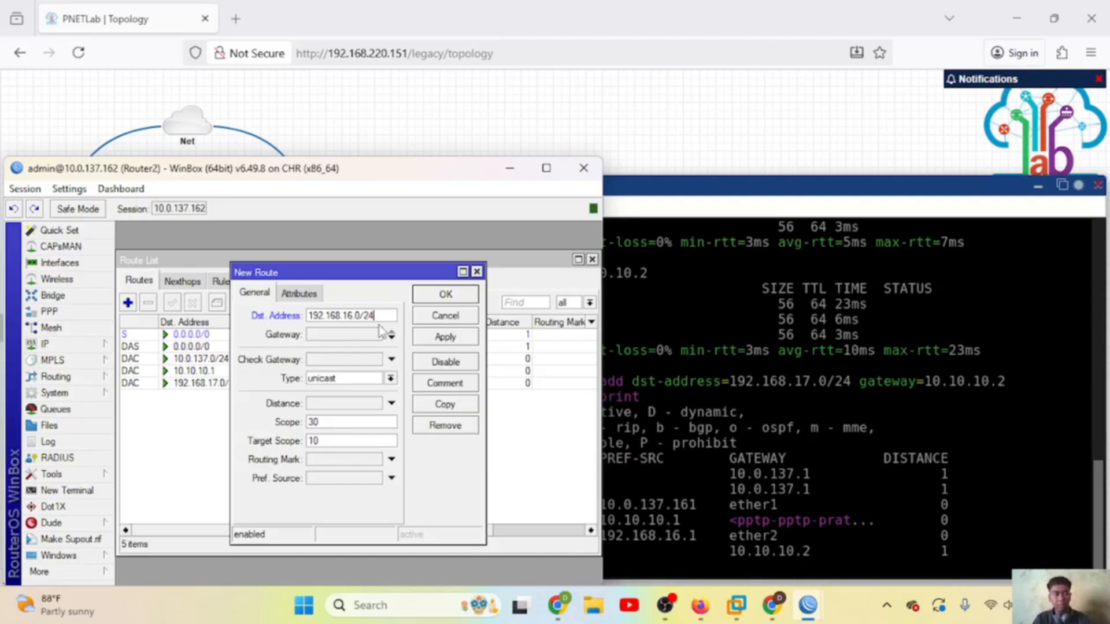
pyautogui.click(367, 333)
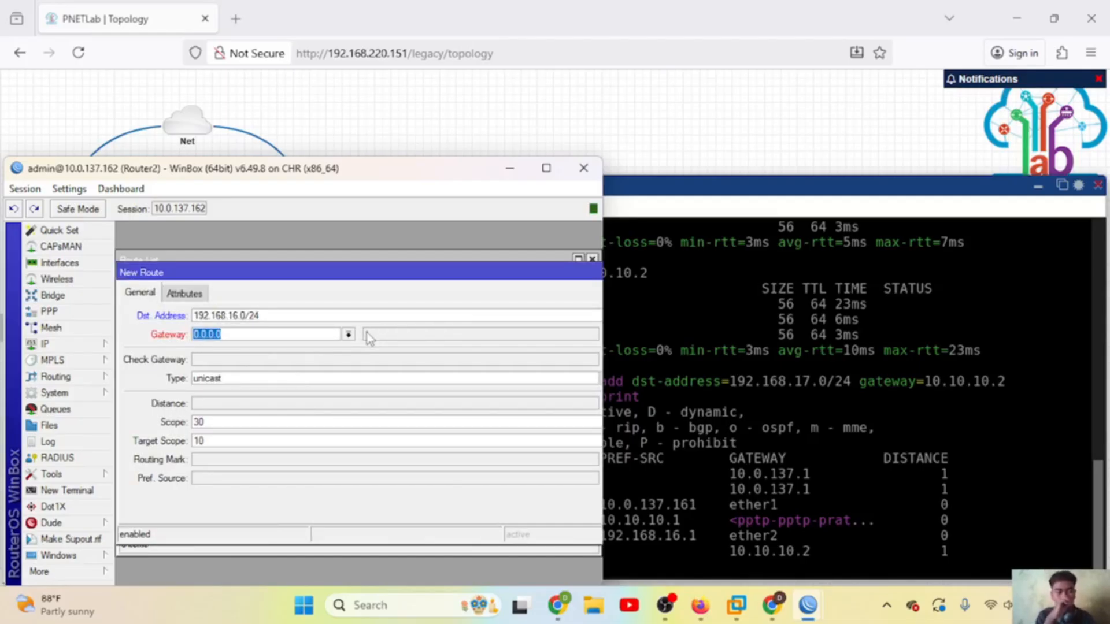
pyautogui.write('10.10.10.1')
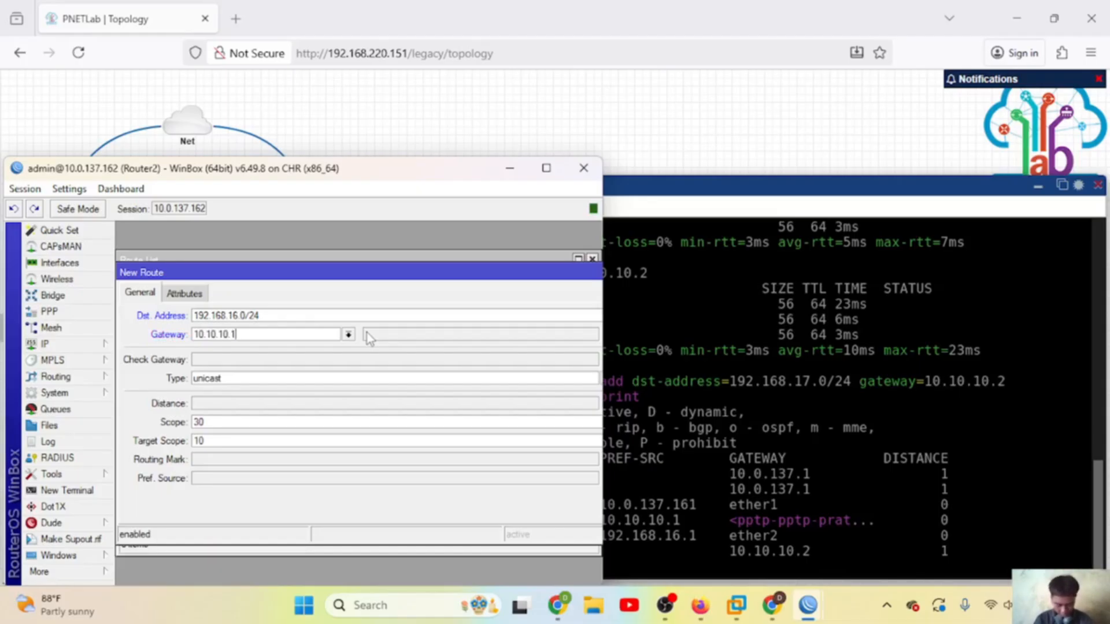
pyautogui.moveTo(428, 275); pyautogui.dragTo(252, 272)
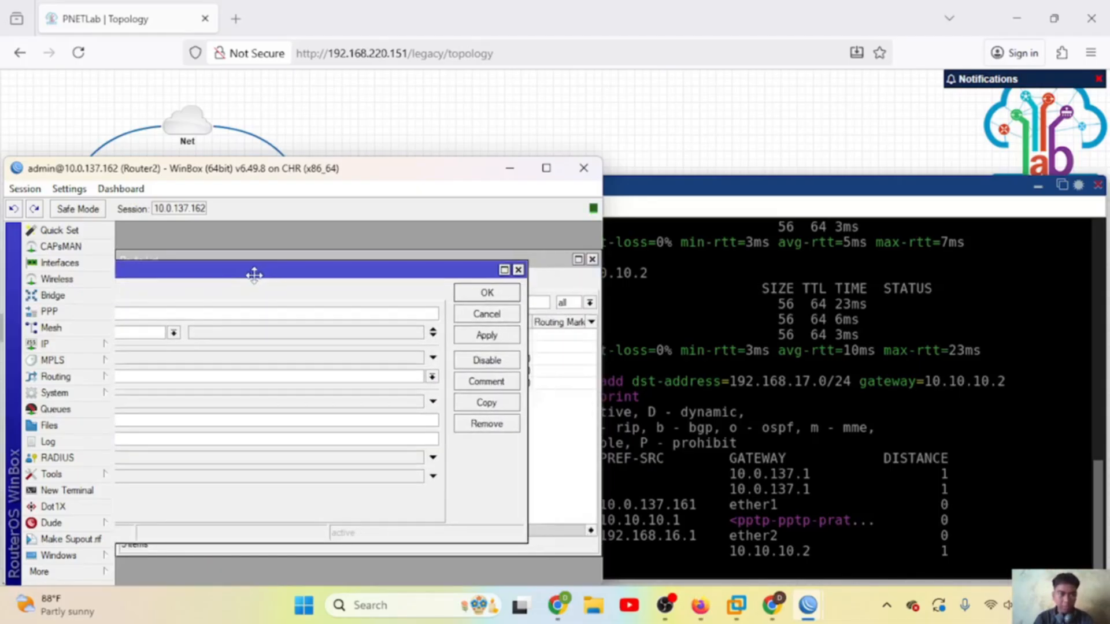
pyautogui.click(487, 336)
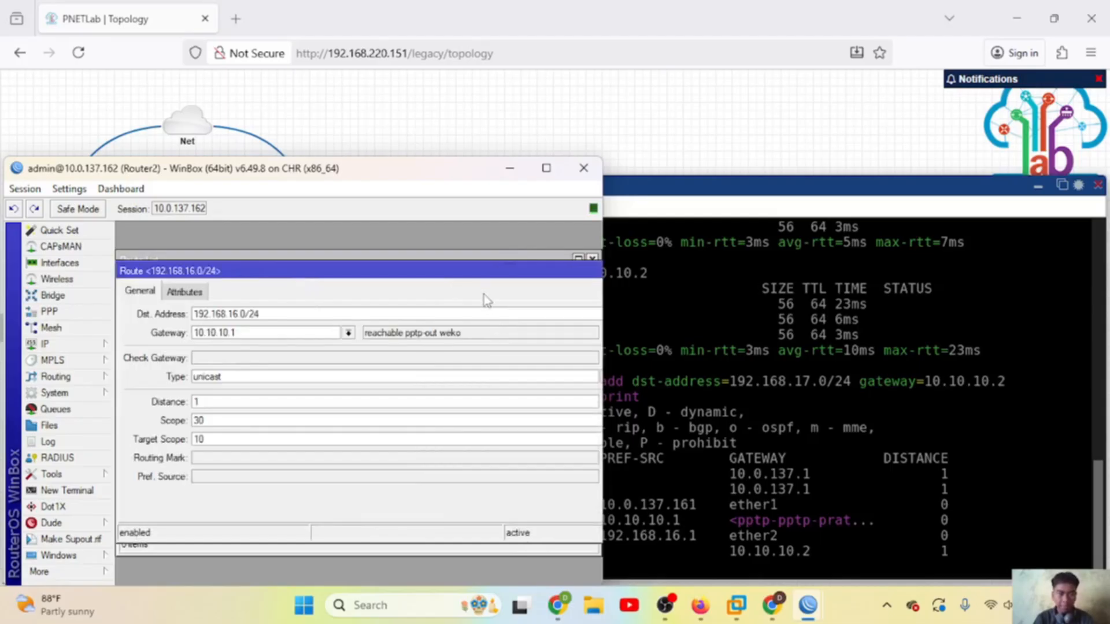
pyautogui.moveTo(543, 277); pyautogui.dragTo(314, 280)
pyautogui.click(429, 301)
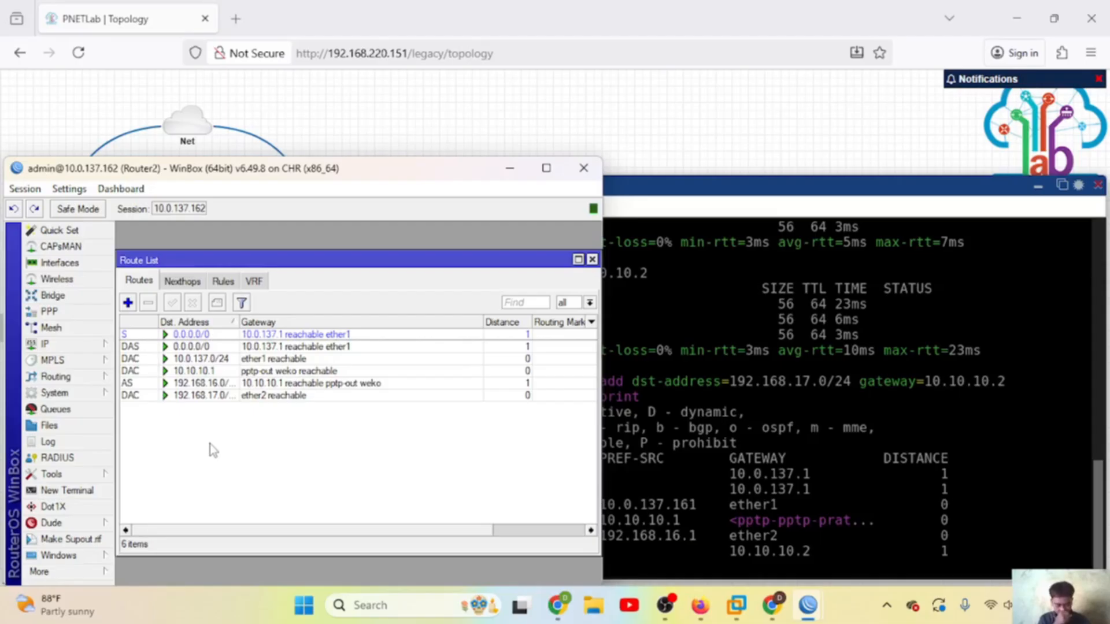
# Step: Ping 192.168.17.254 from the VPC3 console in PNETLab
pyautogui.click(664, 354)
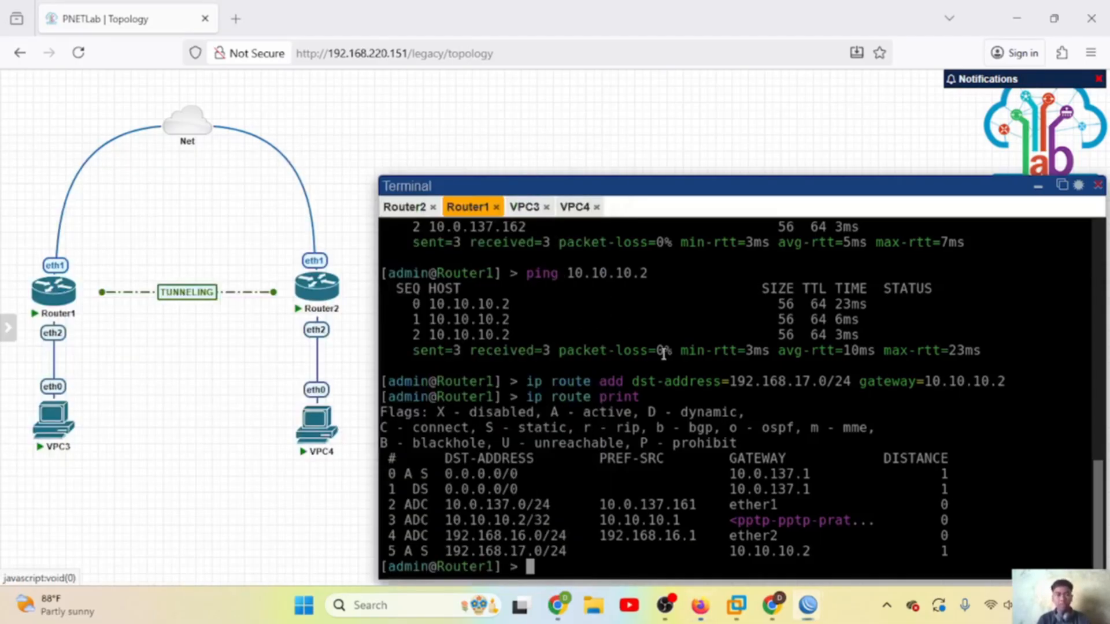
pyautogui.click(524, 207)
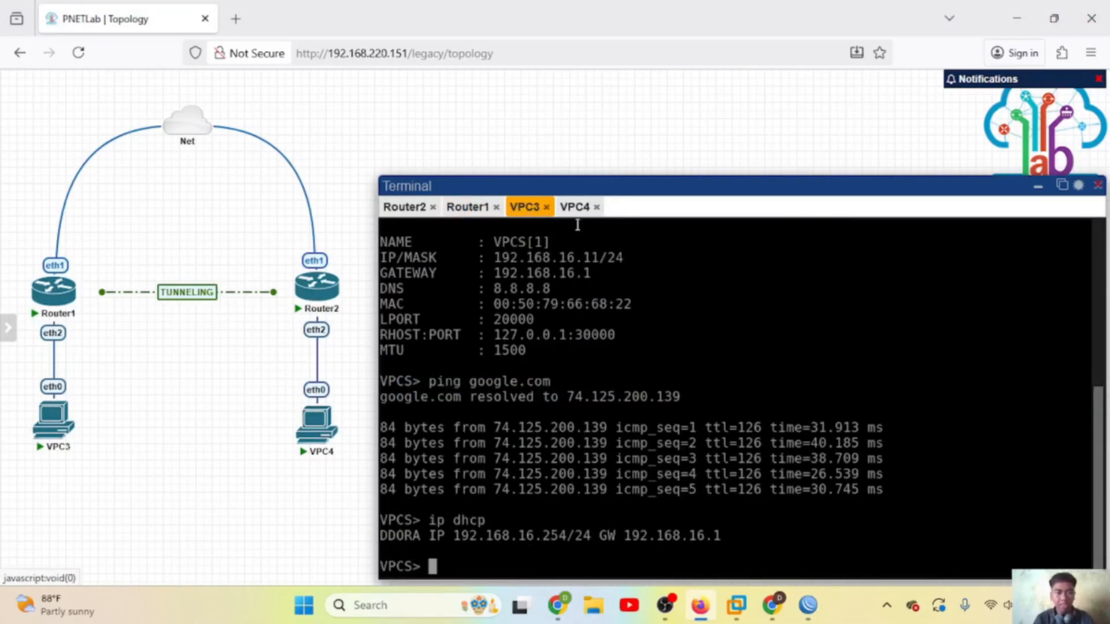
pyautogui.click(574, 207)
pyautogui.click(523, 207)
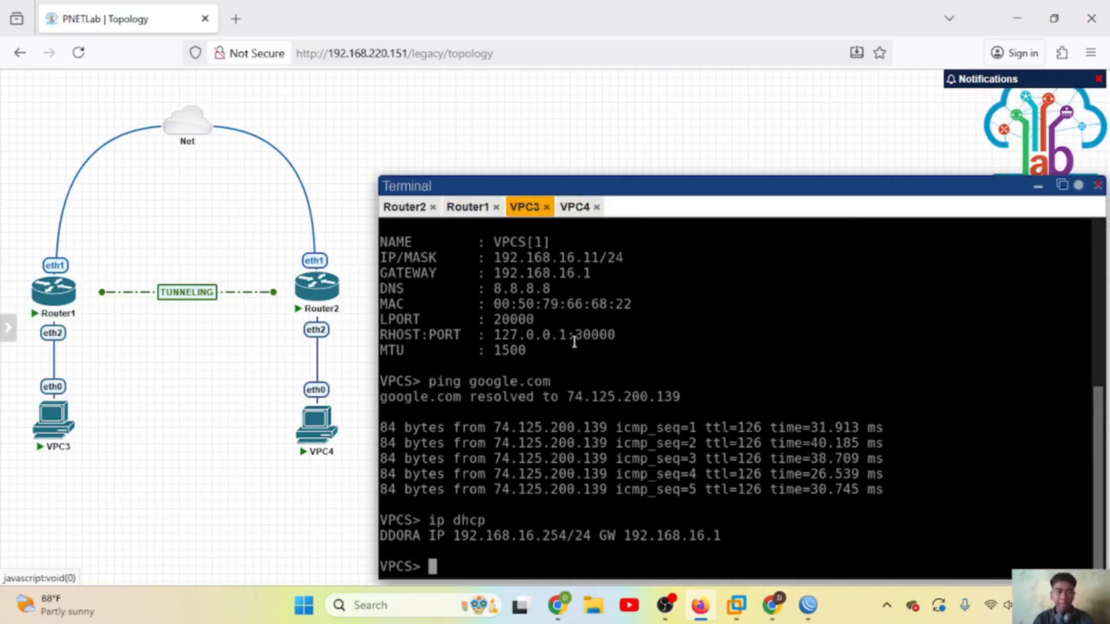
pyautogui.write('ping')
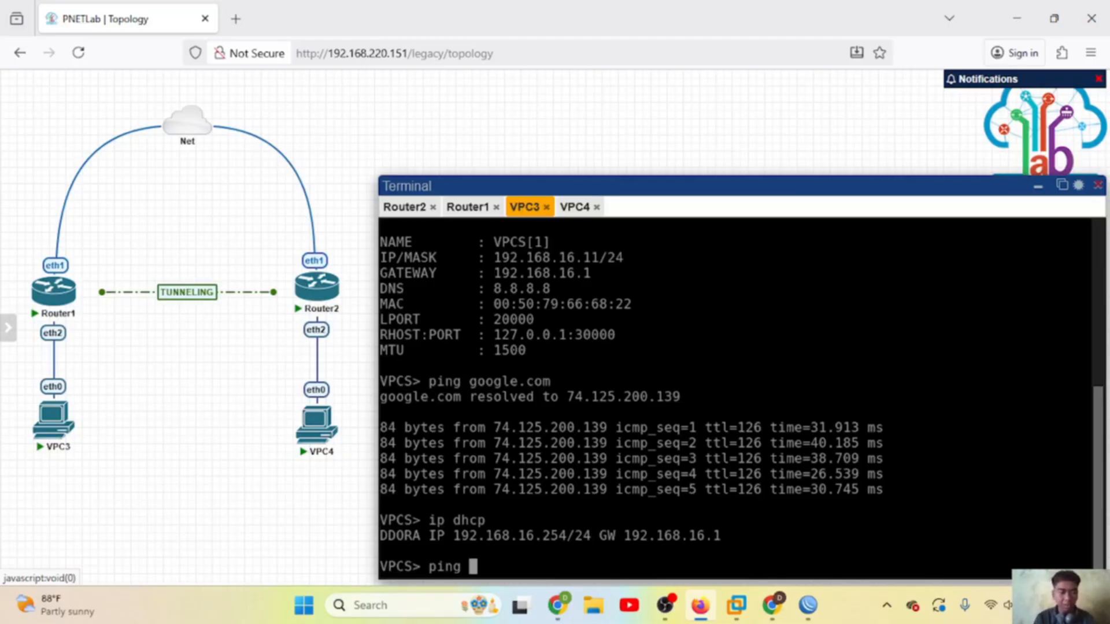
pyautogui.write('192')
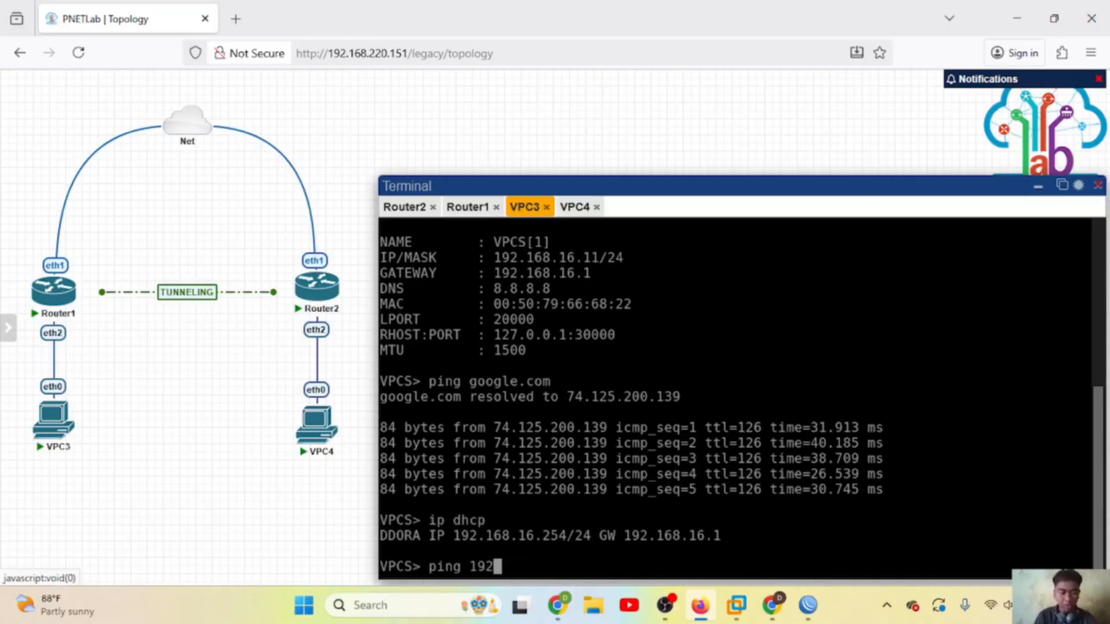
pyautogui.write('.168.17')
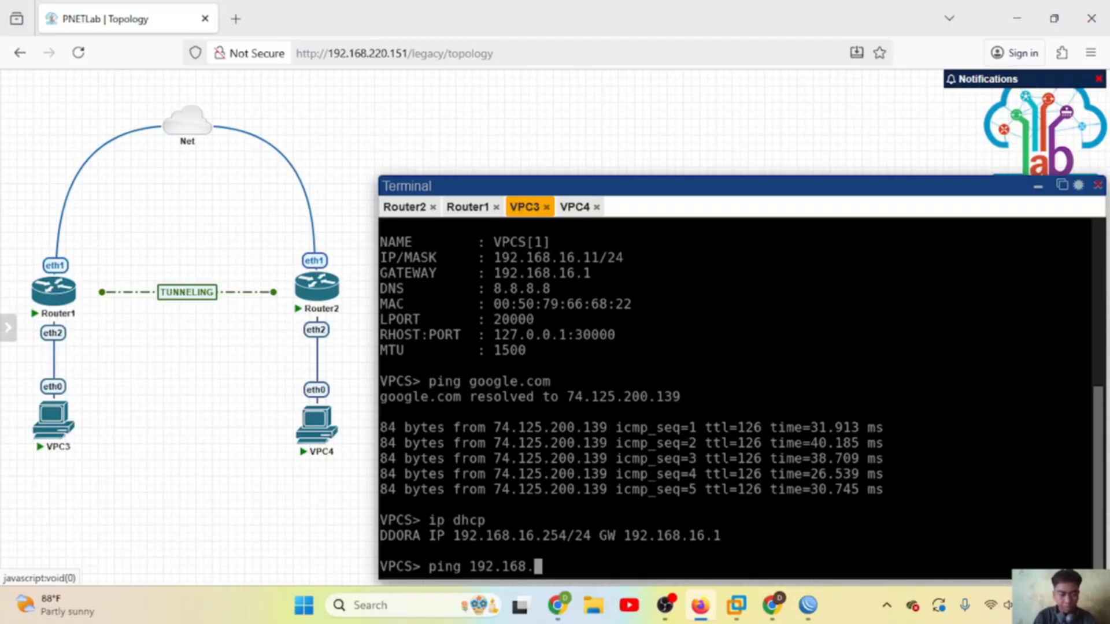
pyautogui.click(575, 208)
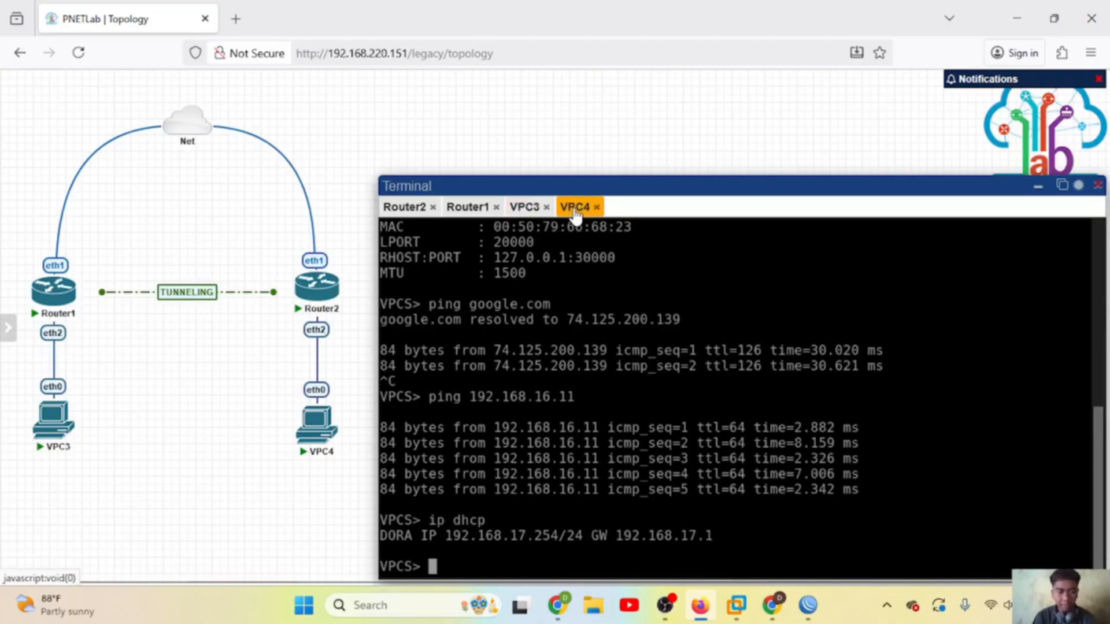
pyautogui.click(525, 208)
pyautogui.write('.254')
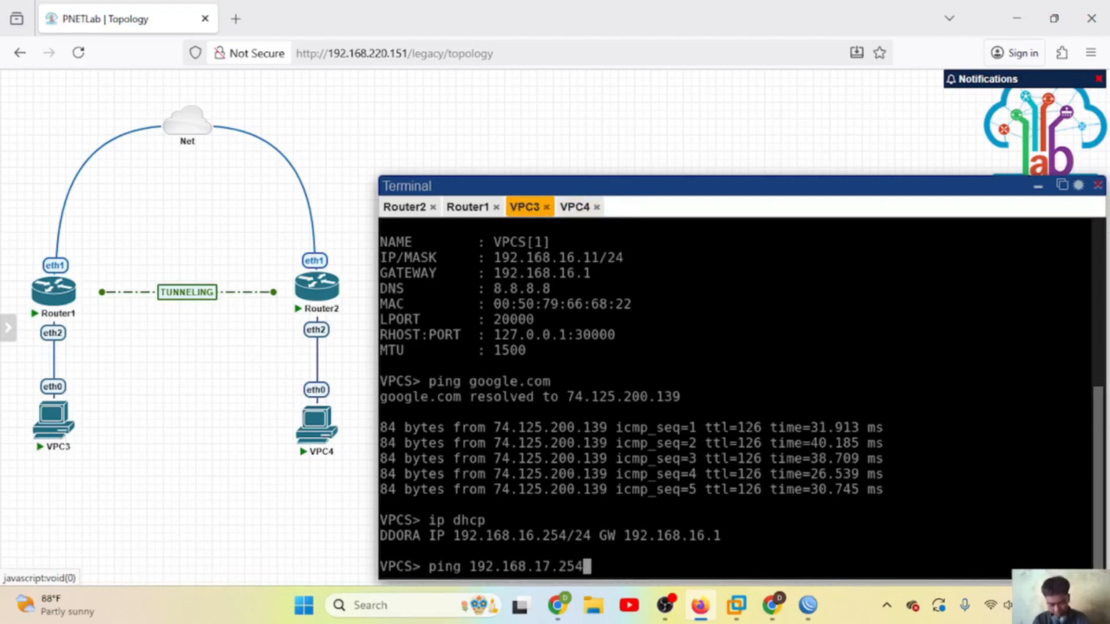
pyautogui.press('Return')
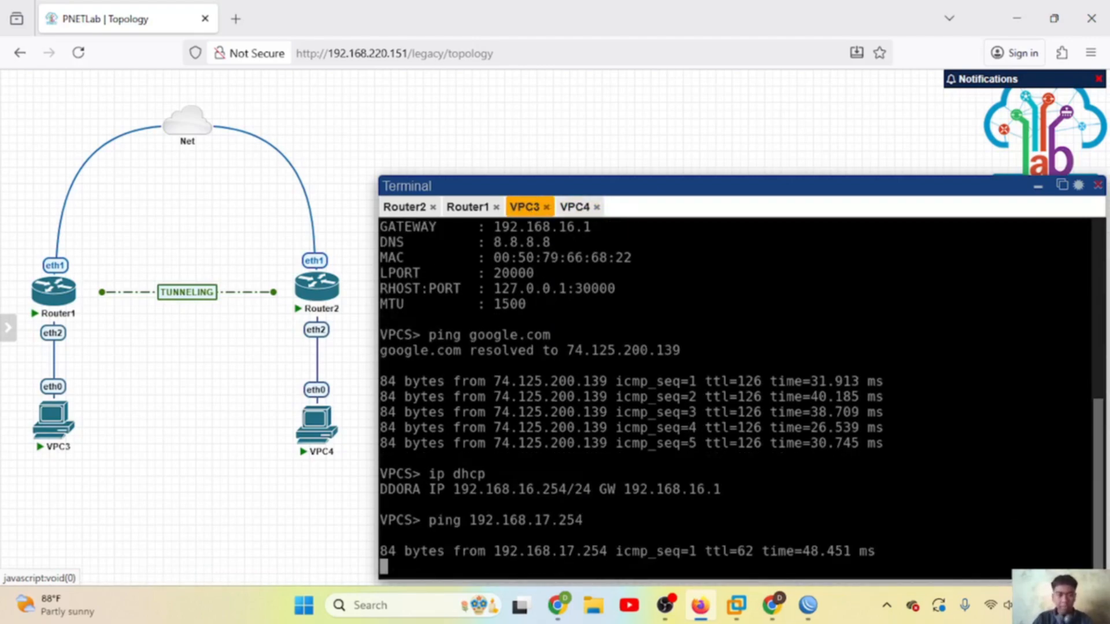
# Step: Ping 192.168.16.254 from the VPC4 console
pyautogui.click(578, 214)
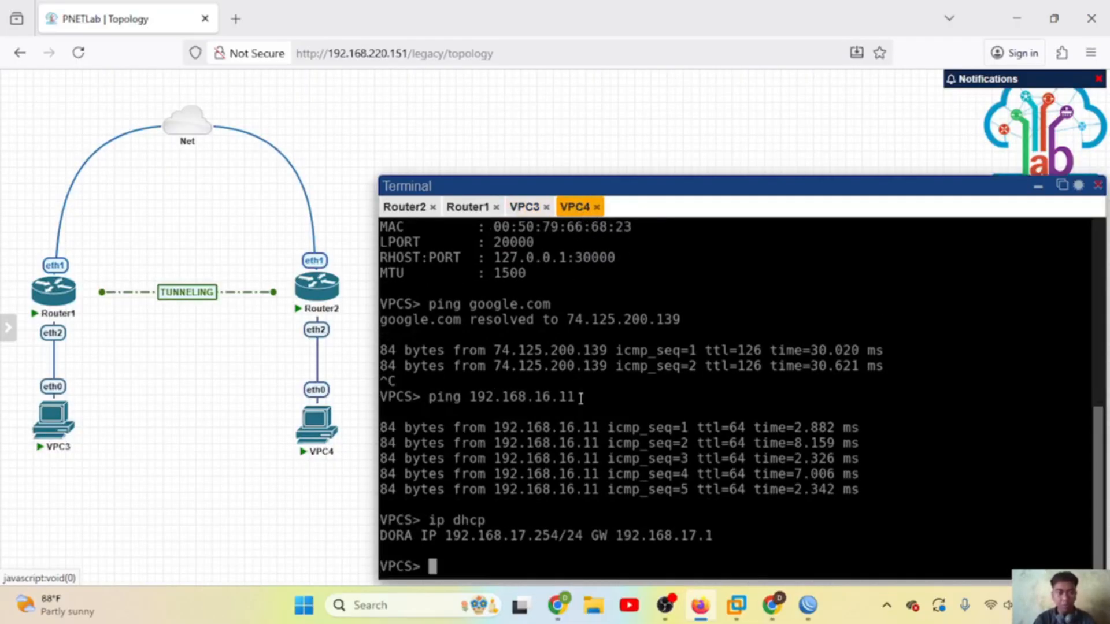
pyautogui.write('ping ')
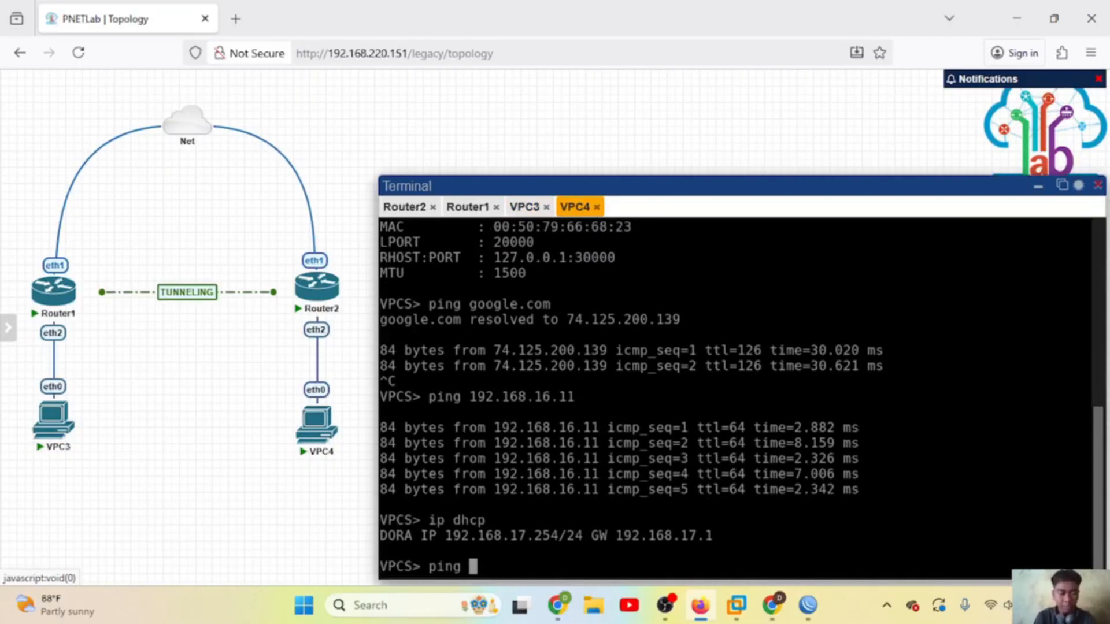
pyautogui.write('192.168.')
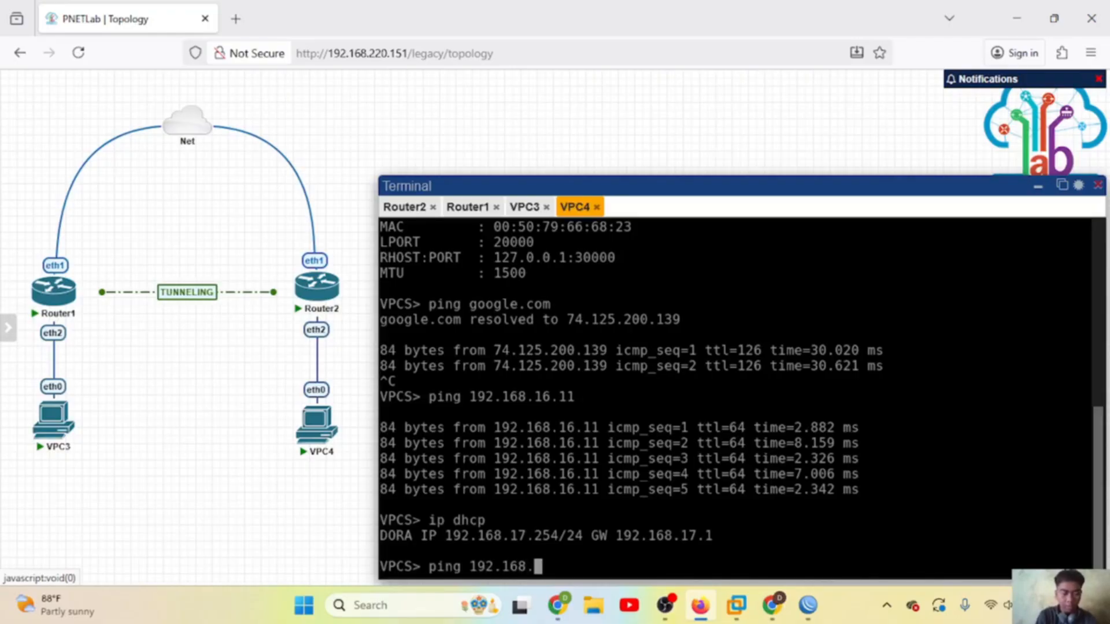
pyautogui.write('16.254')
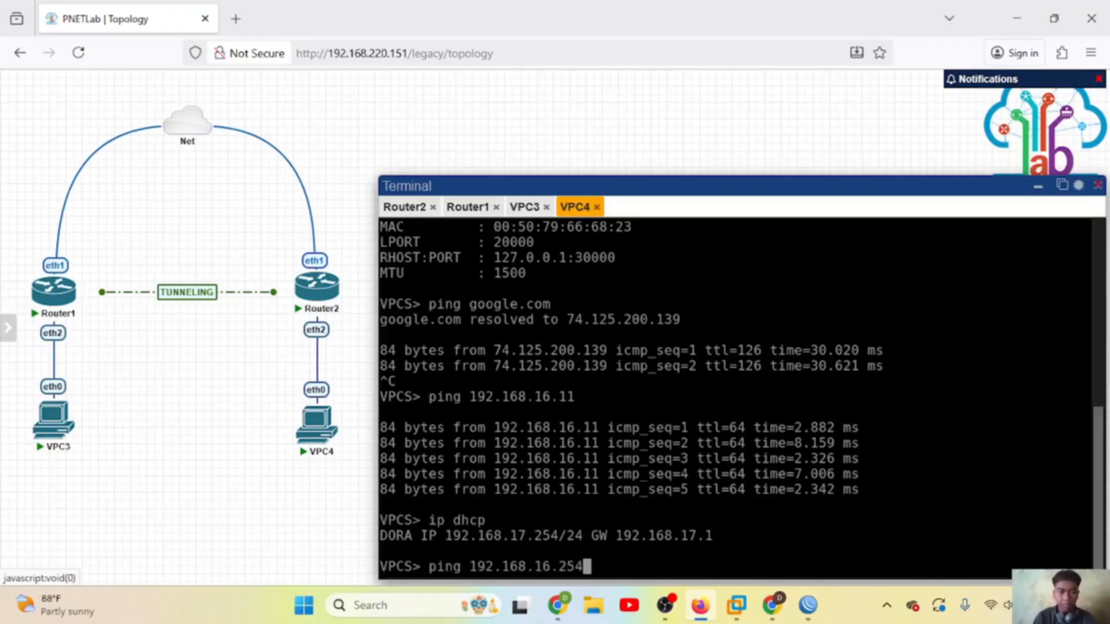
pyautogui.press('Return')
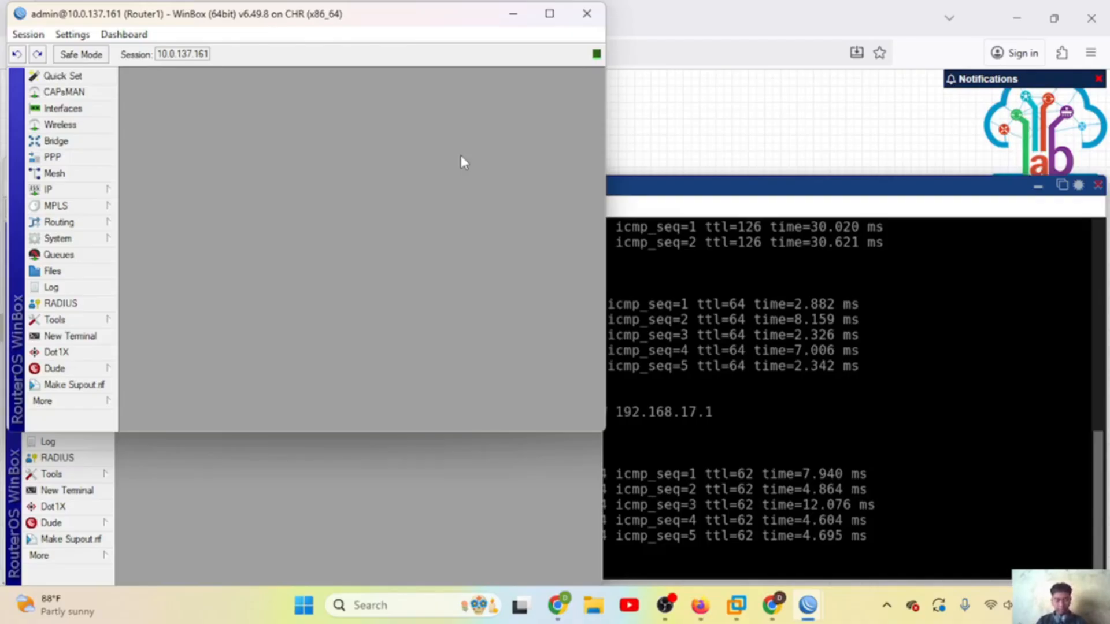
# Step: Enable Router1's L2TP server from the PPP interface list
pyautogui.click(82, 157)
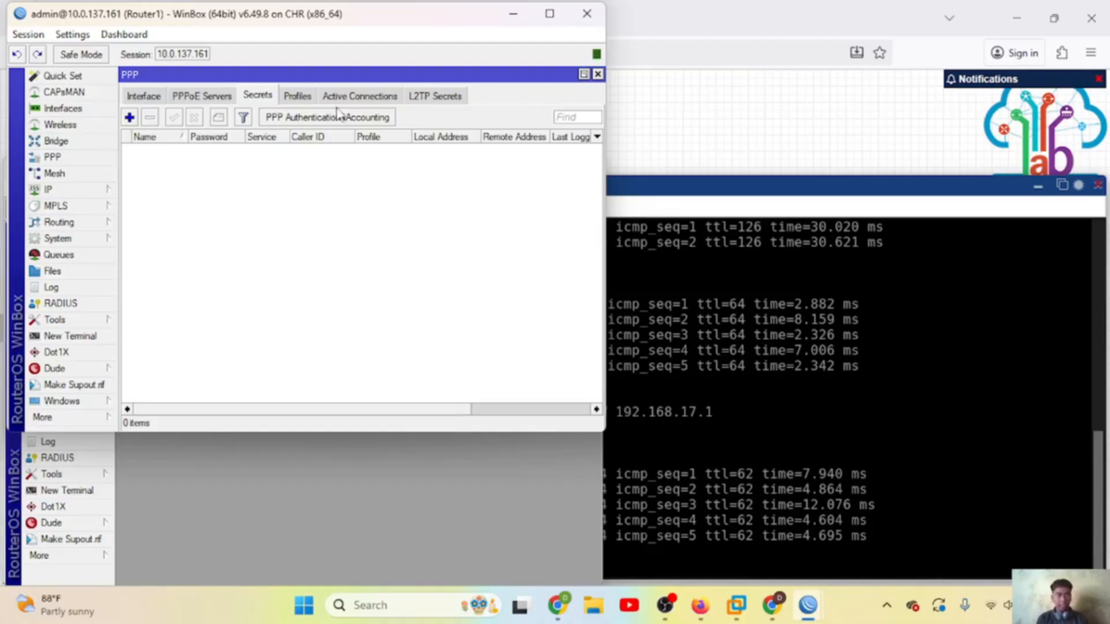
pyautogui.click(152, 98)
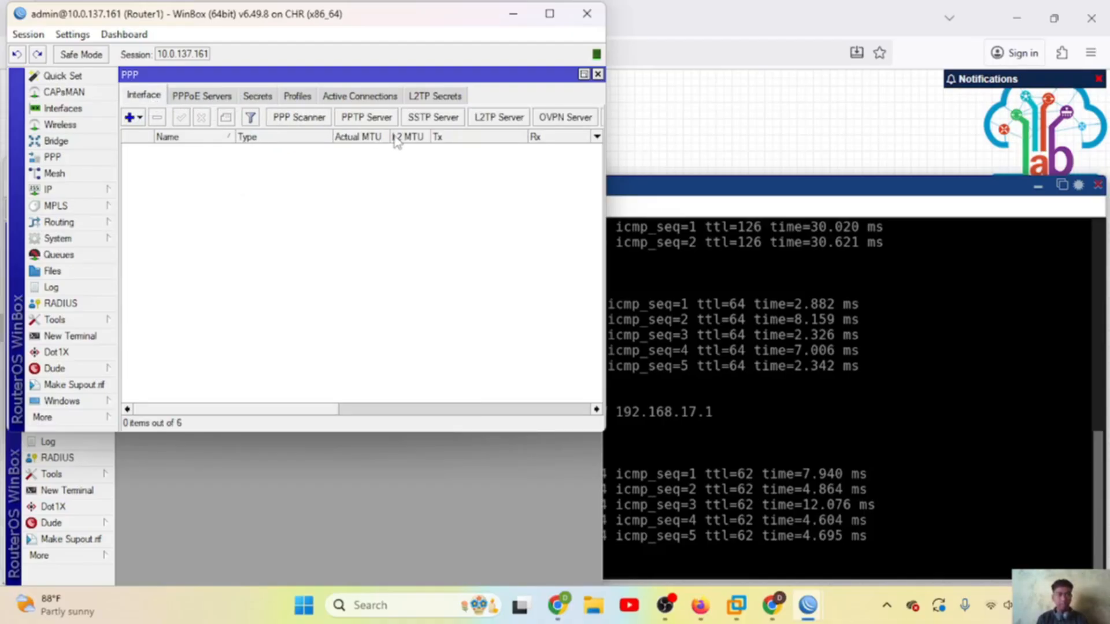
pyautogui.click(485, 122)
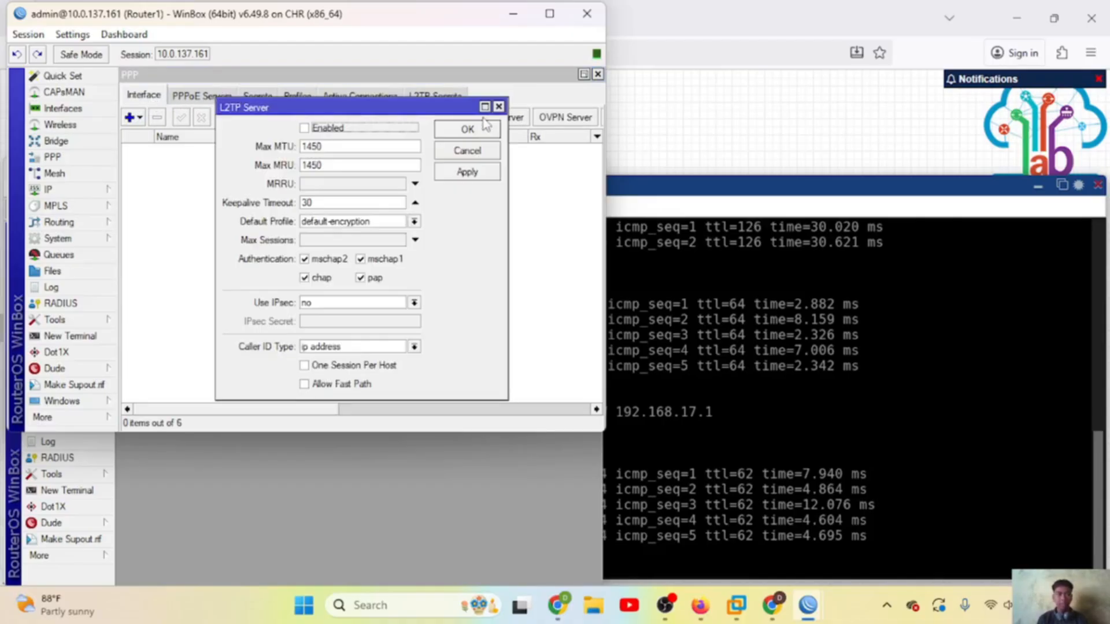
pyautogui.click(304, 128)
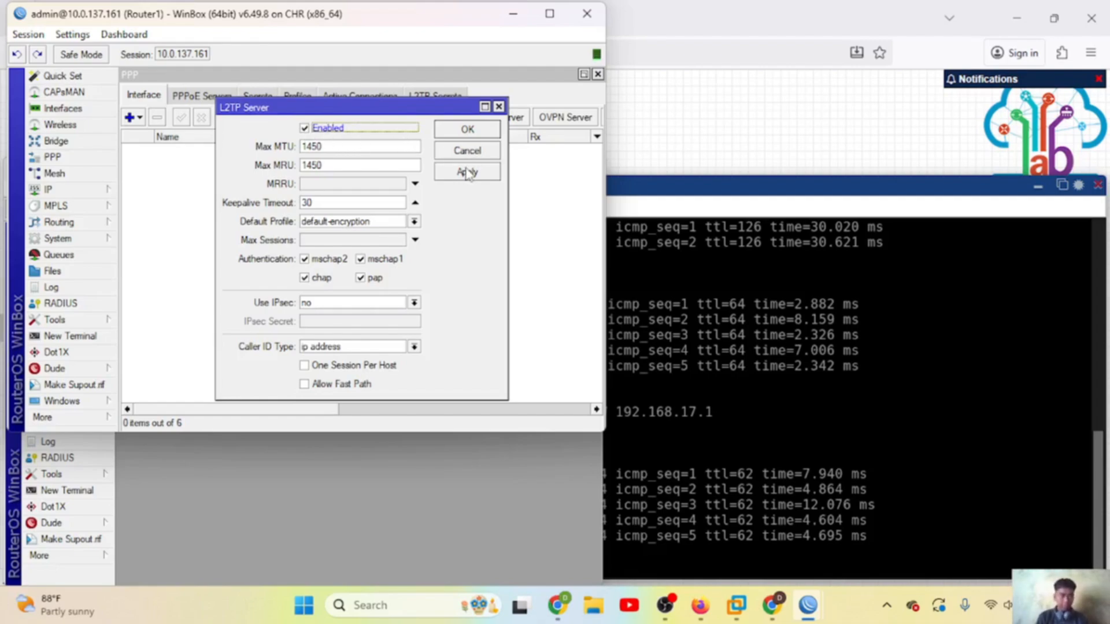
pyautogui.click(498, 107)
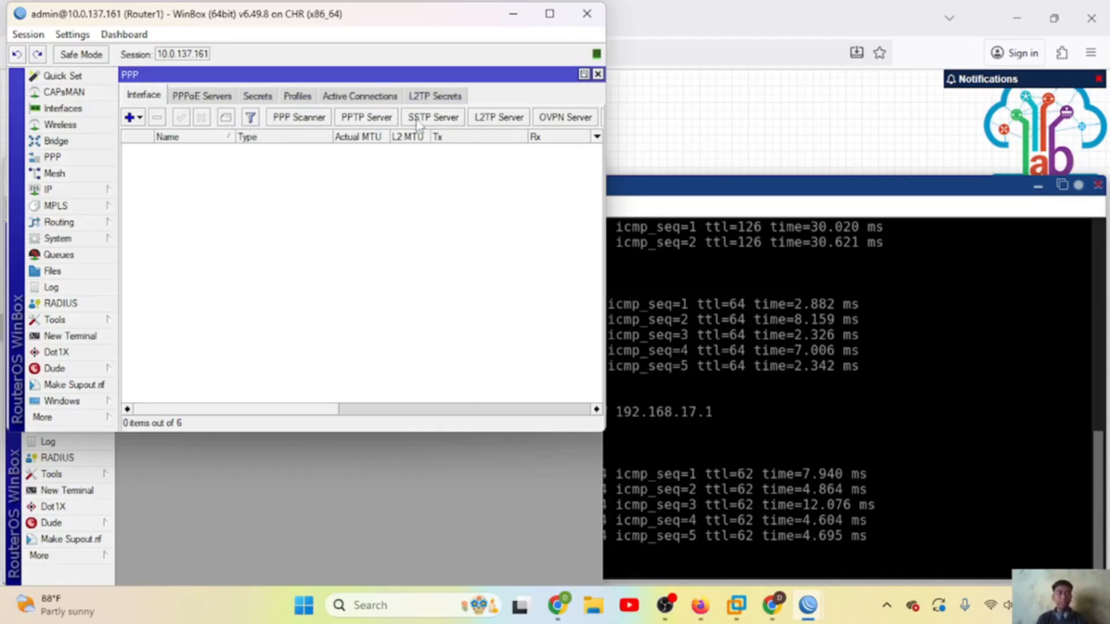
pyautogui.click(502, 118)
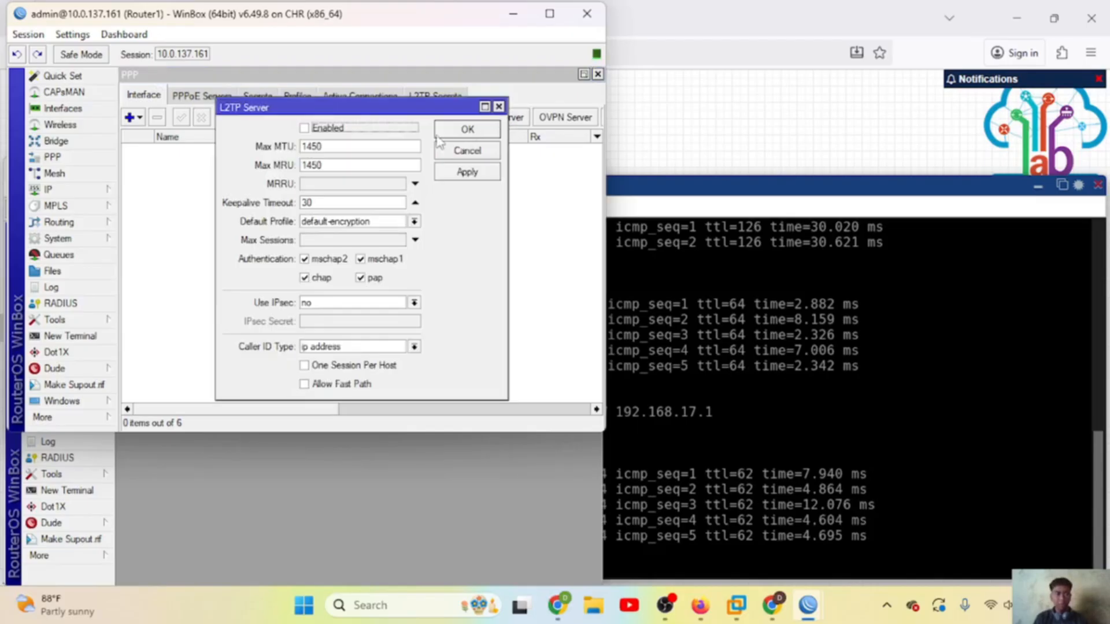
pyautogui.click(324, 130)
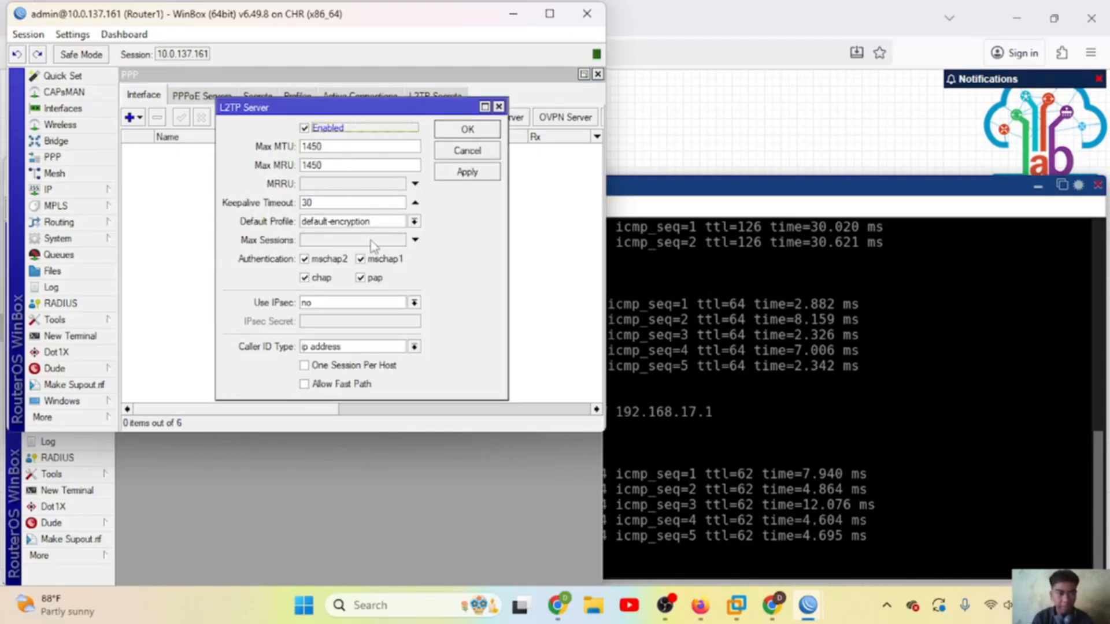
# Step: Set Use IPsec to yes, enter the IPsec shared secret, and apply the server settings
pyautogui.click(367, 303)
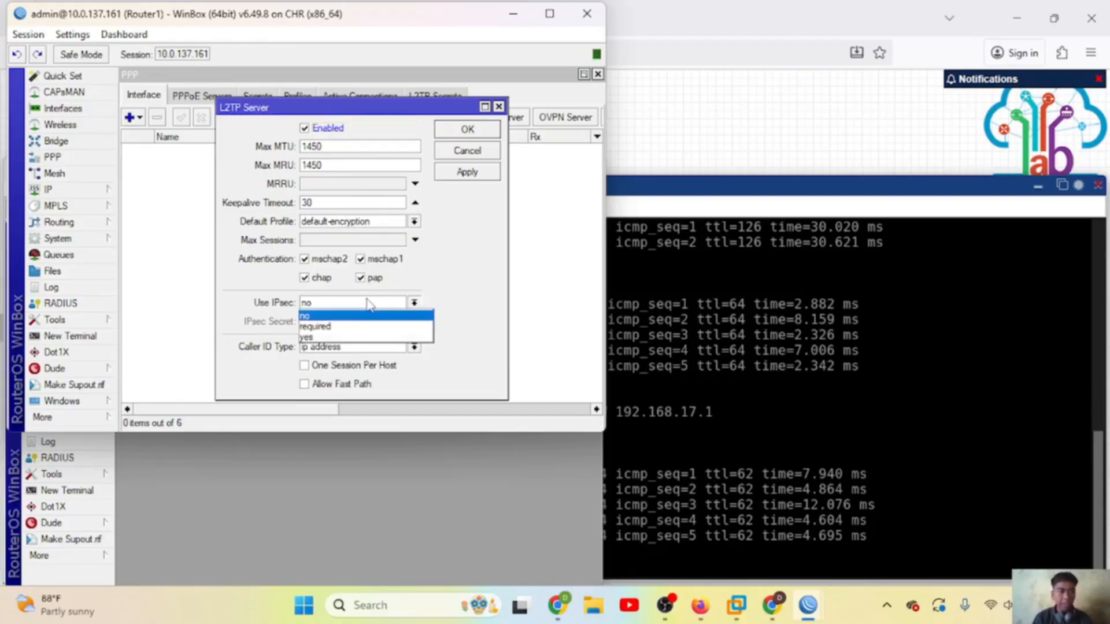
pyautogui.click(335, 336)
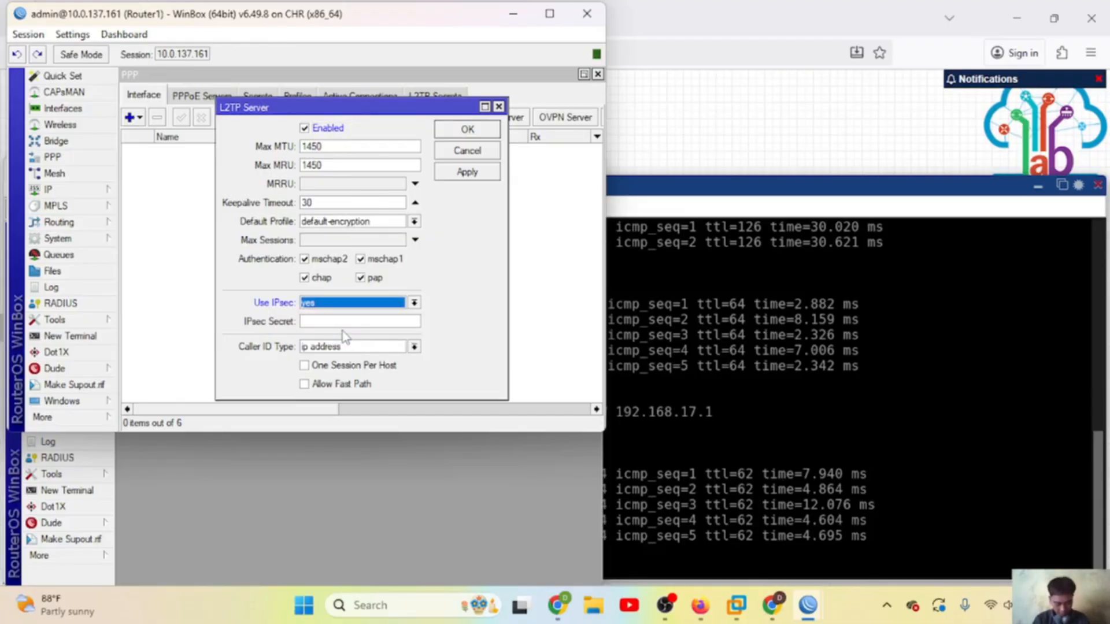
pyautogui.click(329, 322)
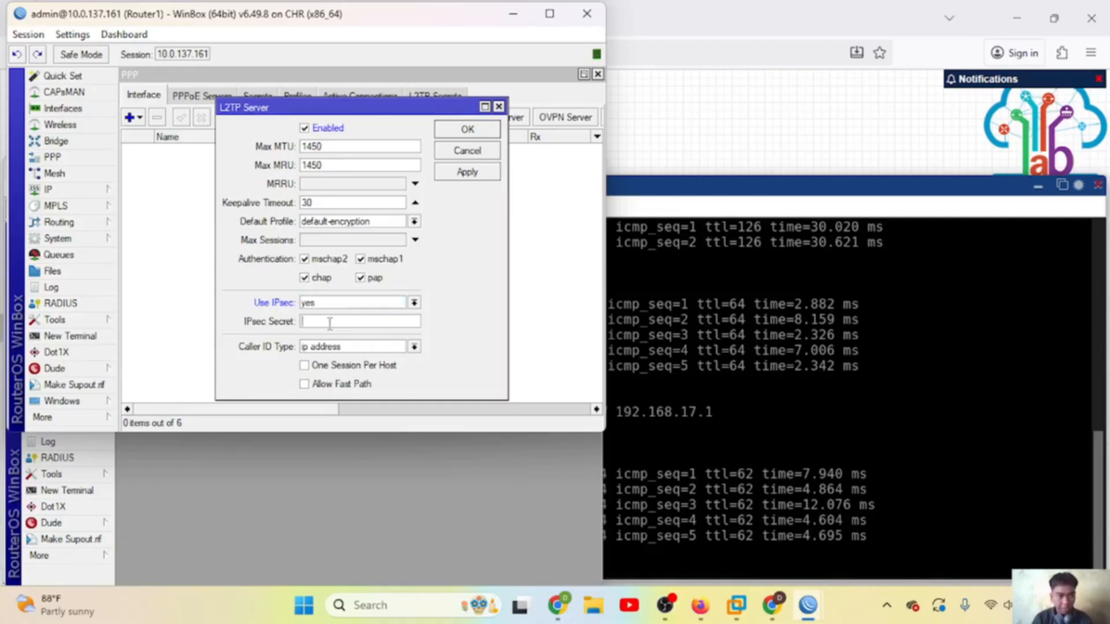
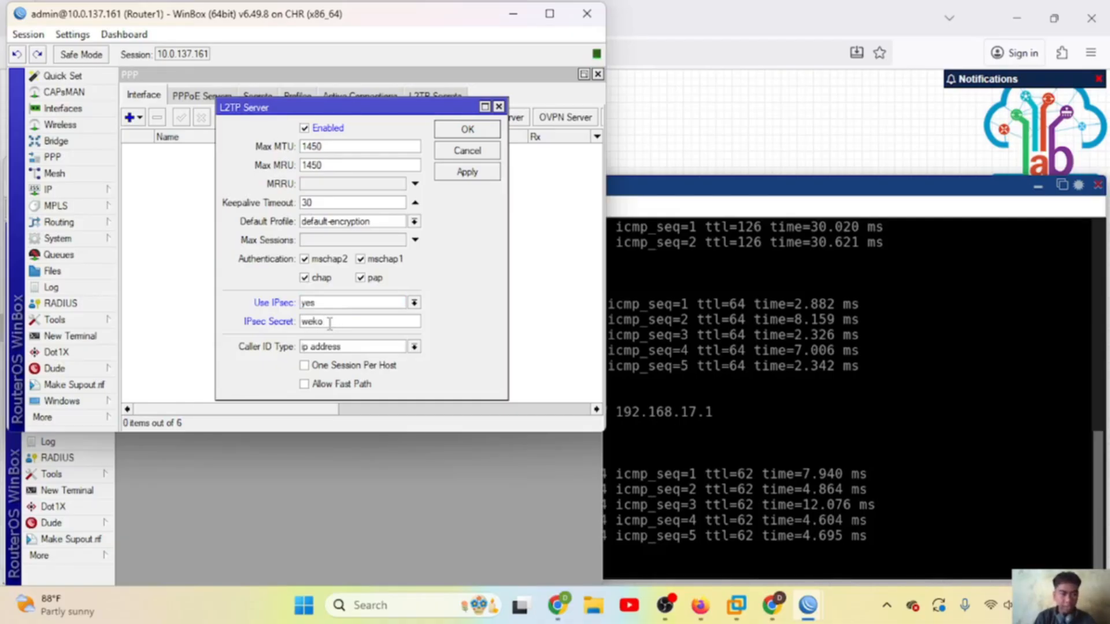
pyautogui.click(465, 172)
pyautogui.click(466, 139)
# Step: Add a new PPP secret on Router1 with the tunnel user name and password
pyautogui.click(258, 95)
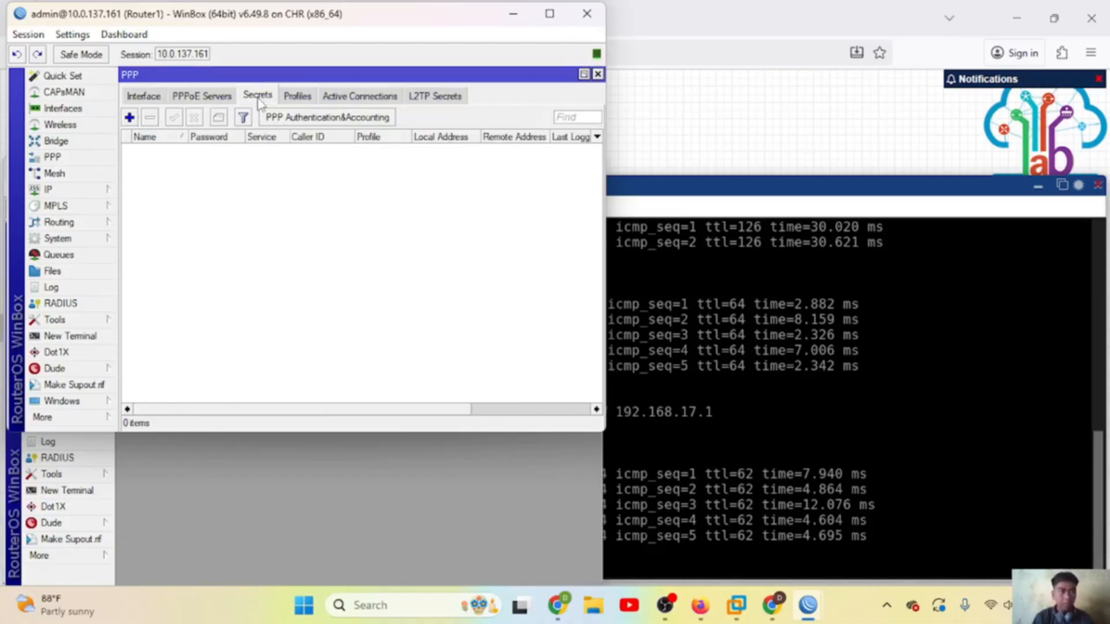
pyautogui.click(128, 118)
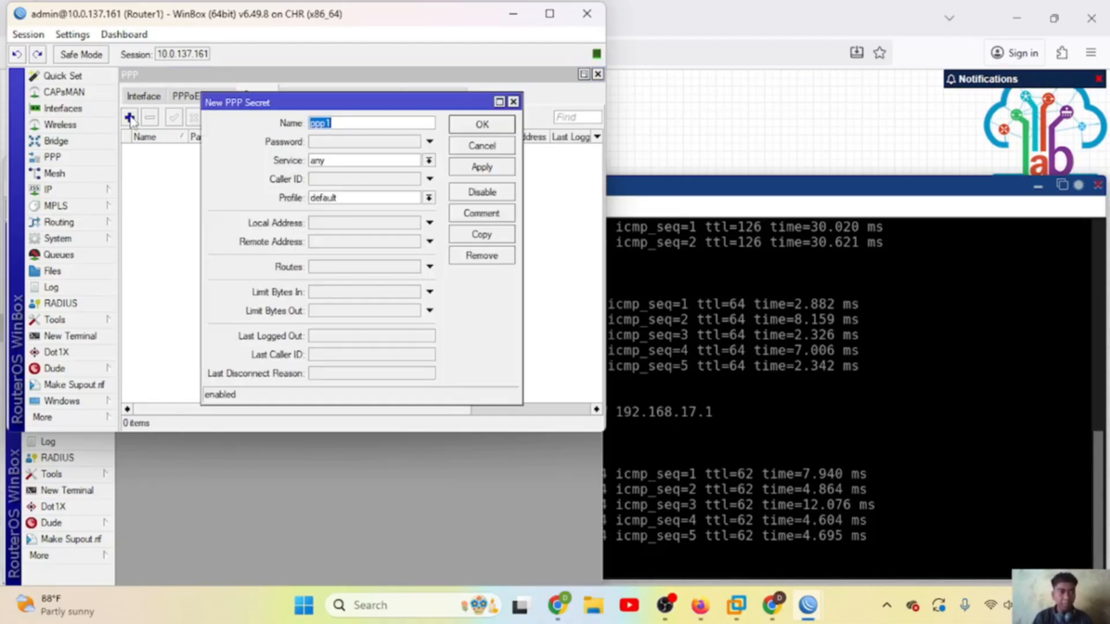
pyautogui.click(375, 125)
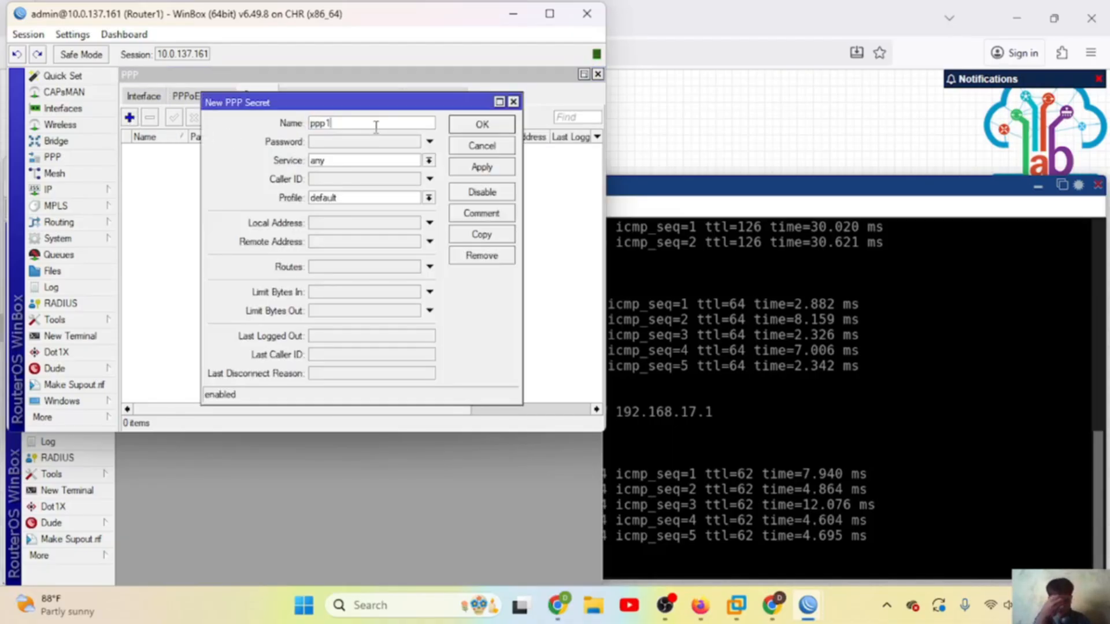
pyautogui.press('BackSpace')
pyautogui.press('BackSpace')
pyautogui.press('BackSpace')
pyautogui.press('BackSpace')
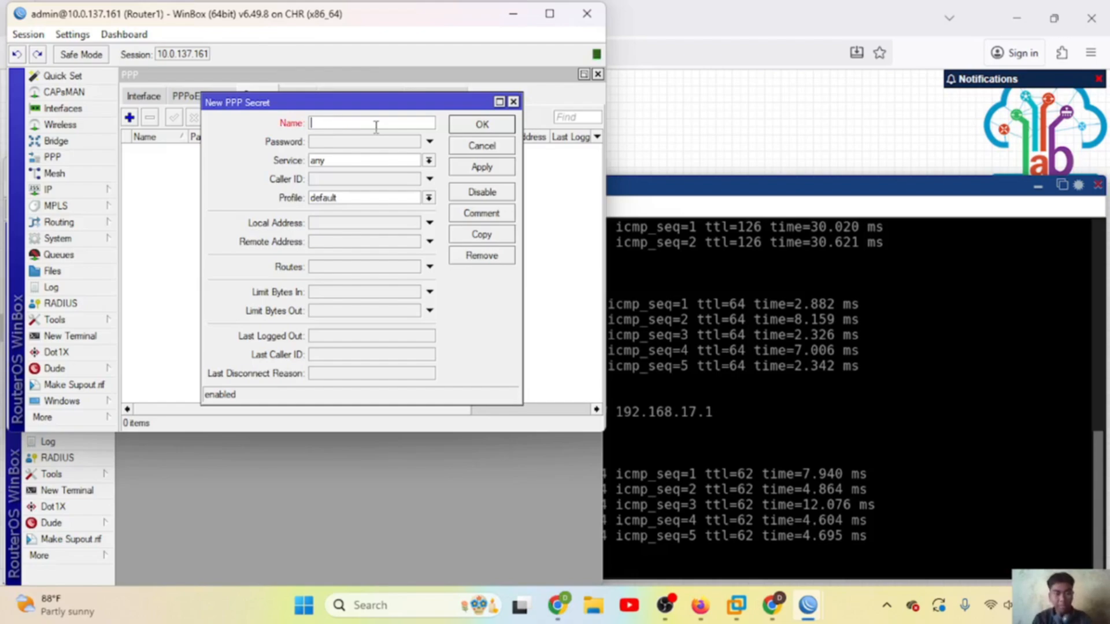
pyautogui.write('l2tp-pratama')
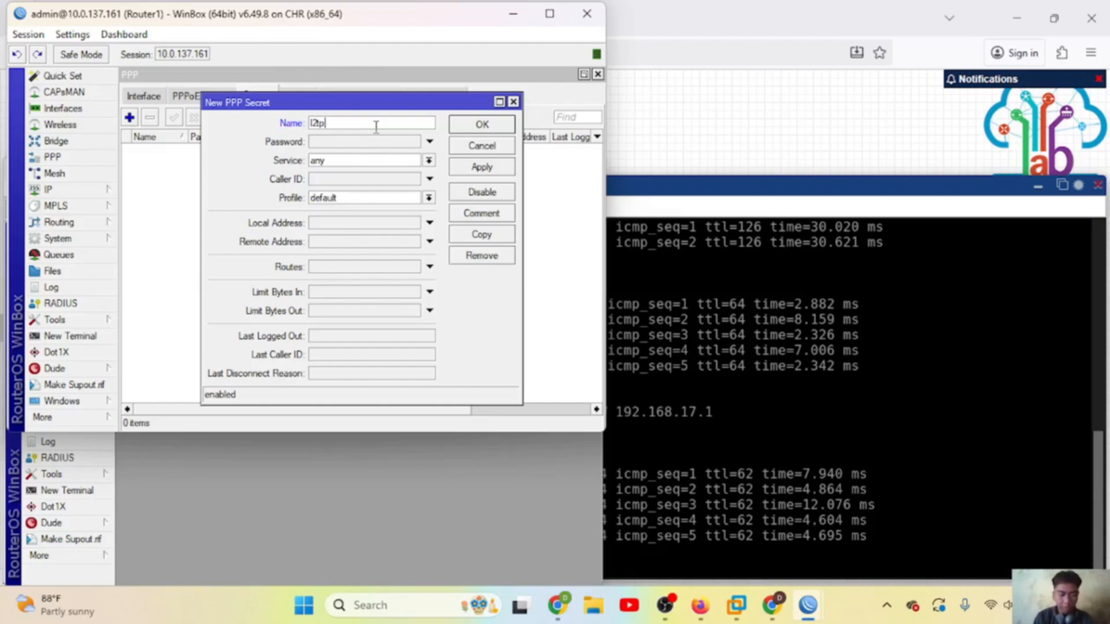
pyautogui.click(356, 145)
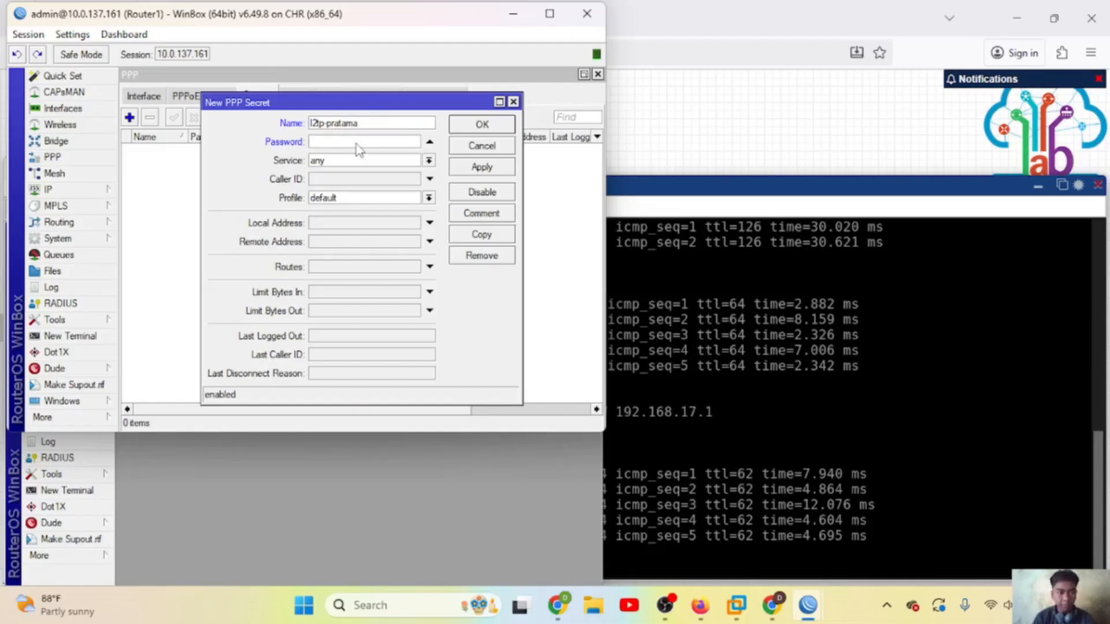
pyautogui.write('weko')
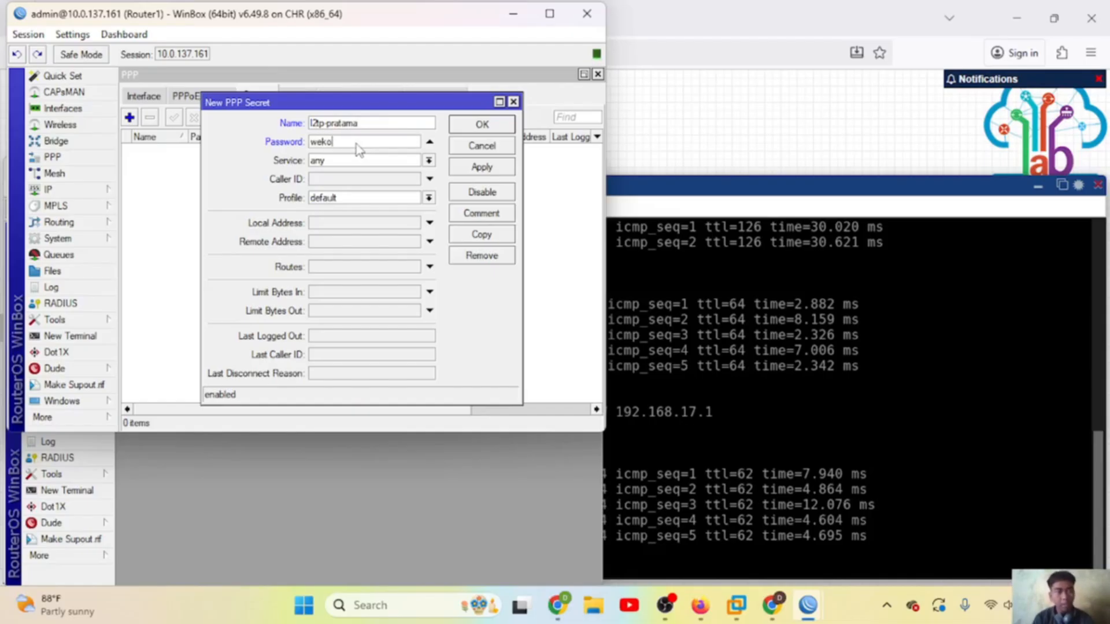
# Step: Restrict the secret to l2tp with local address 192.168.16.1 and remote 192.168.16.2, and save it
pyautogui.click(429, 160)
pyautogui.click(357, 197)
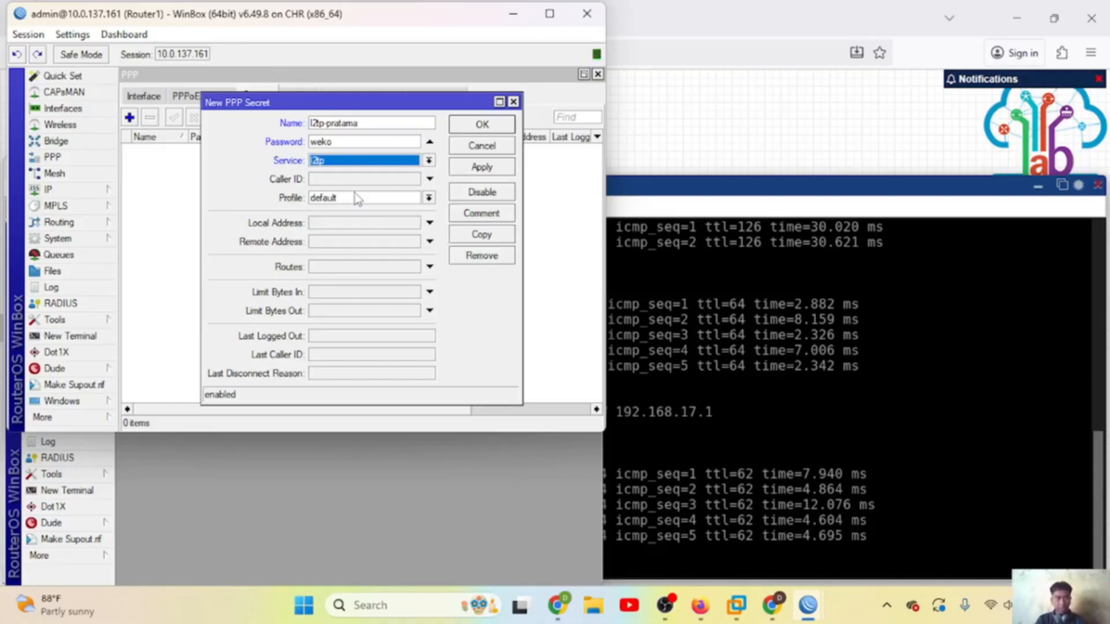
pyautogui.click(353, 225)
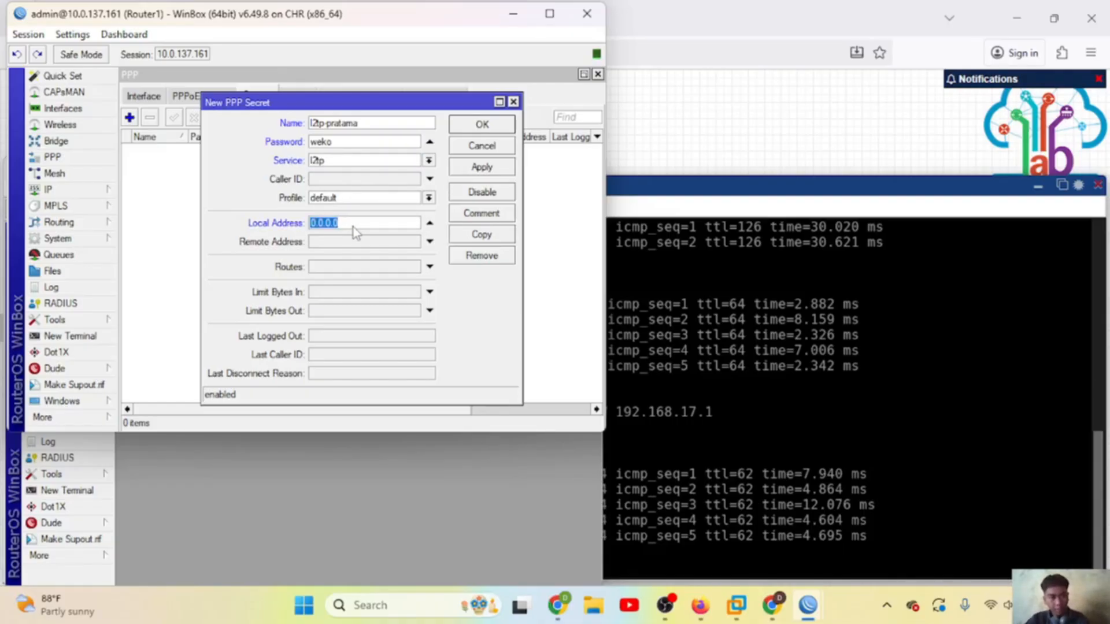
pyautogui.write('192')
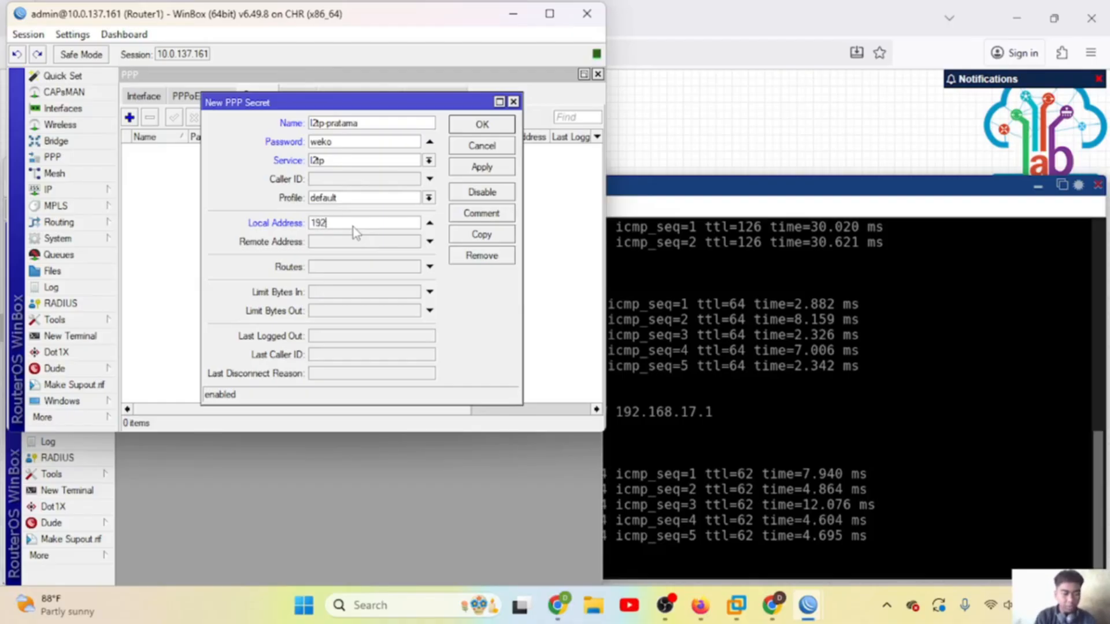
pyautogui.write('.168.16.1')
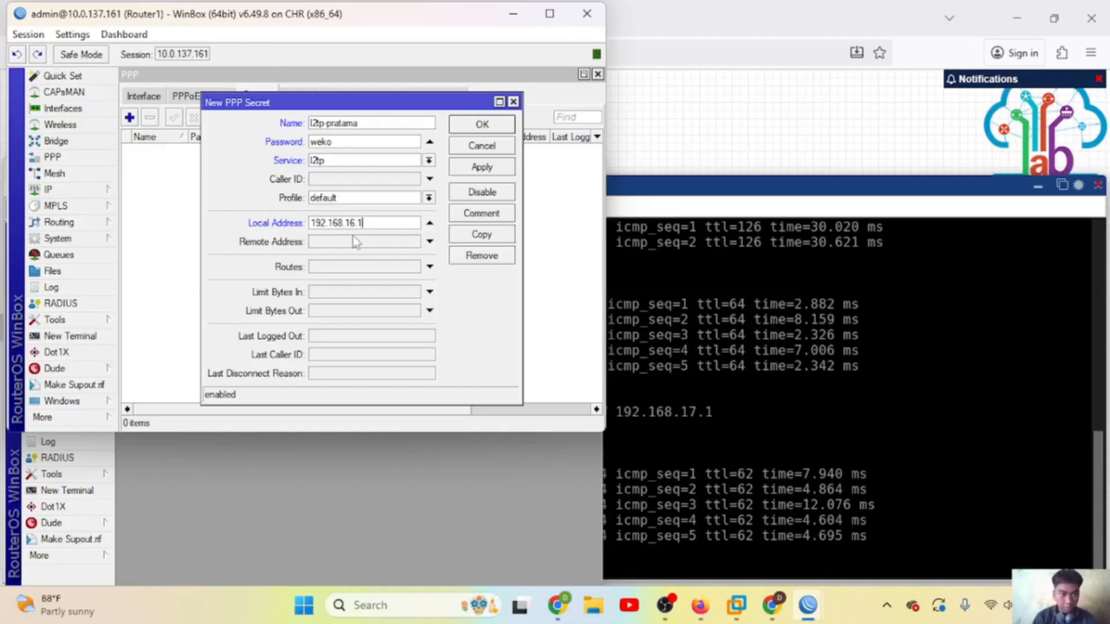
pyautogui.click(352, 242)
pyautogui.write('192.168.1')
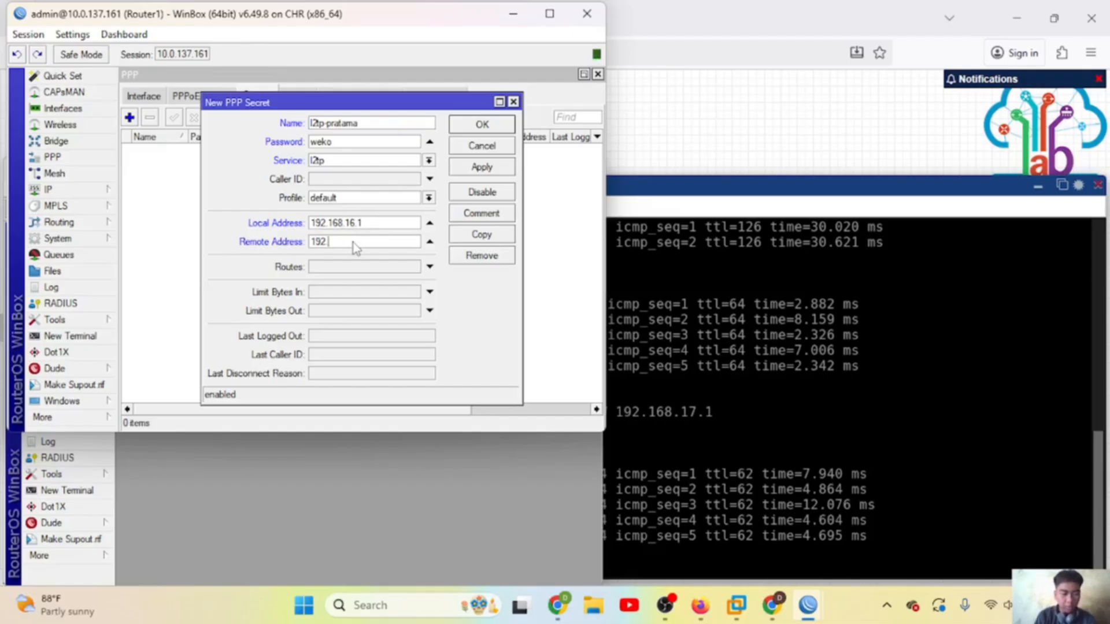
pyautogui.write('6.2')
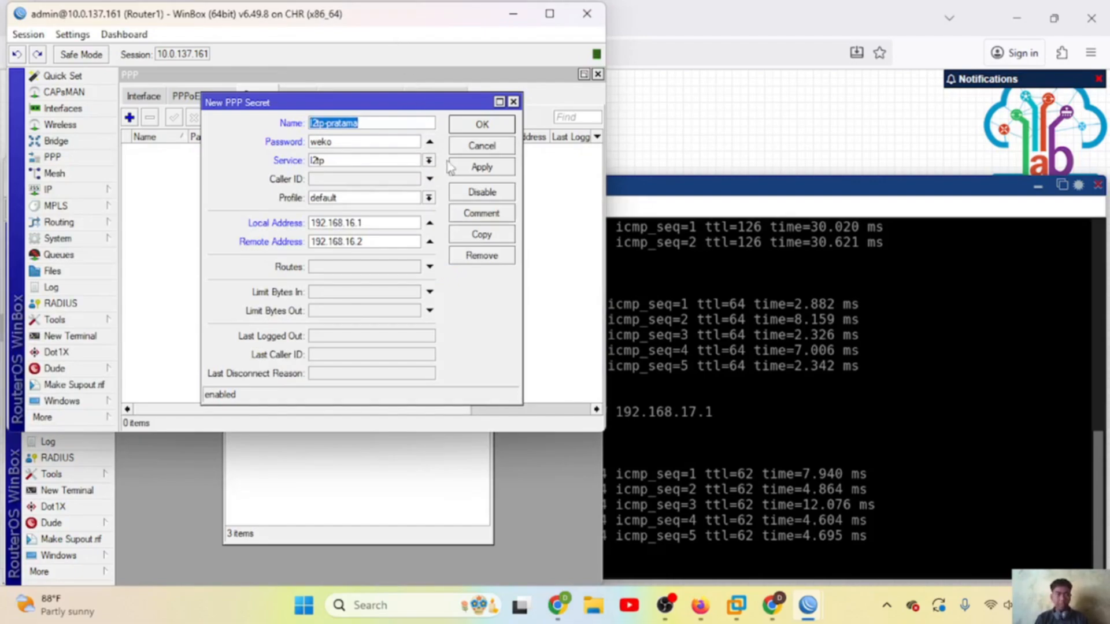
pyautogui.click(484, 169)
pyautogui.click(481, 123)
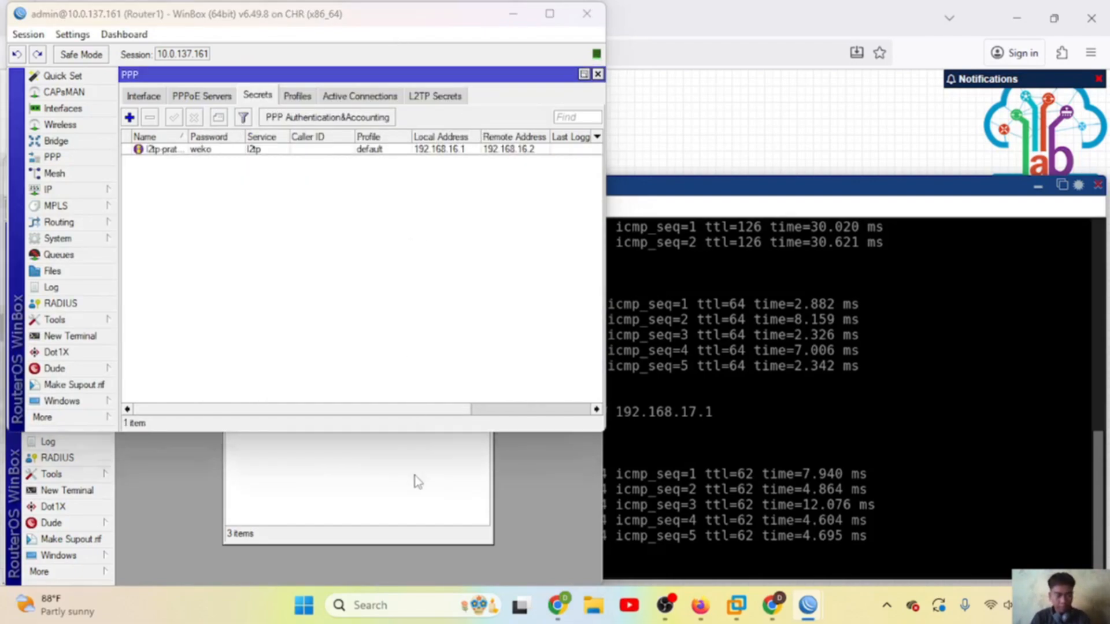
# Step: Create a new L2TP client interface on Router2, named after the tunnel user
pyautogui.click(414, 478)
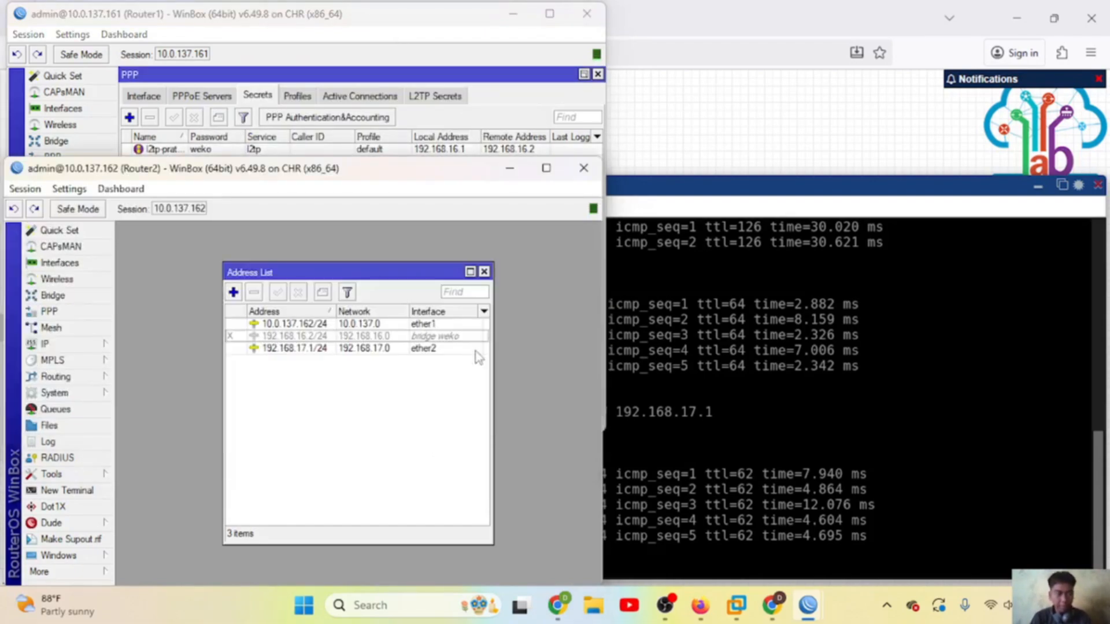
pyautogui.click(484, 273)
pyautogui.click(68, 316)
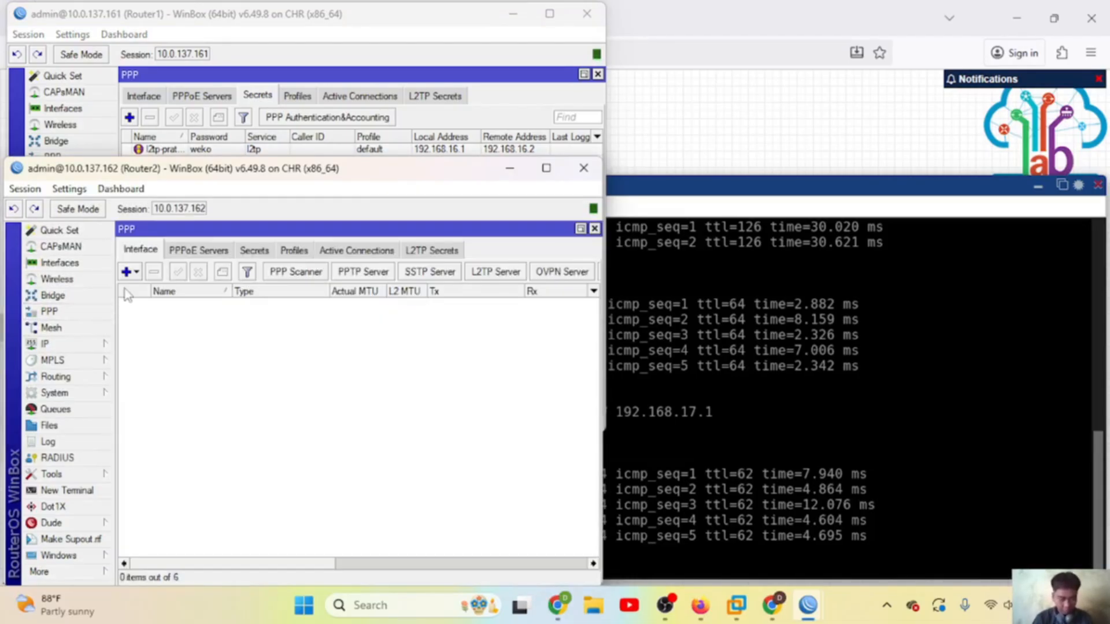
pyautogui.click(137, 273)
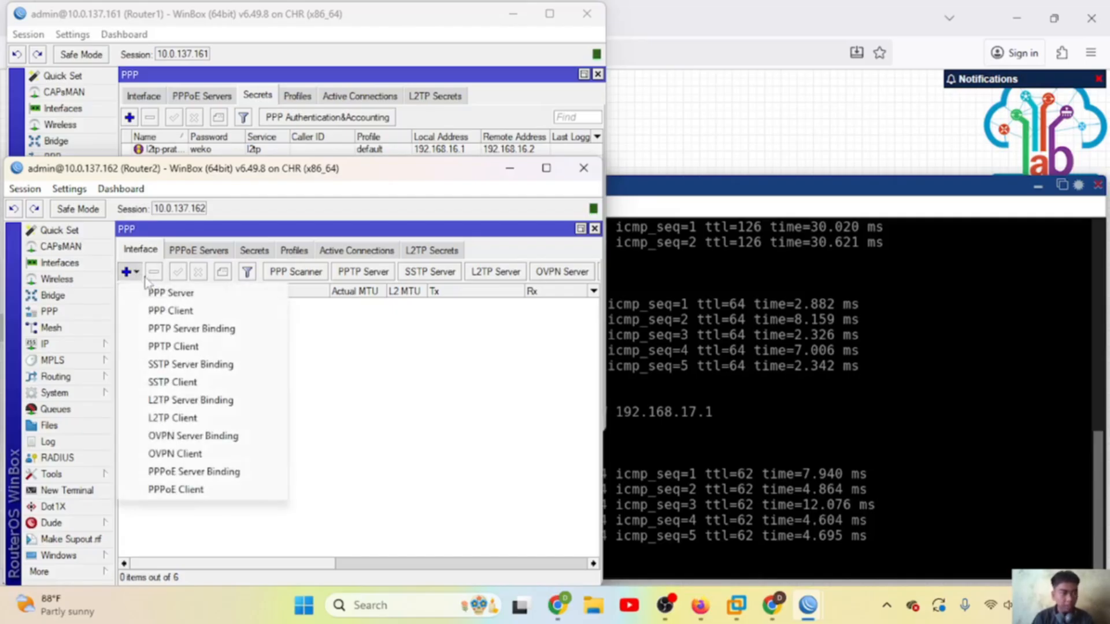
pyautogui.click(181, 424)
pyautogui.press('BackSpace')
pyautogui.write('ltp')
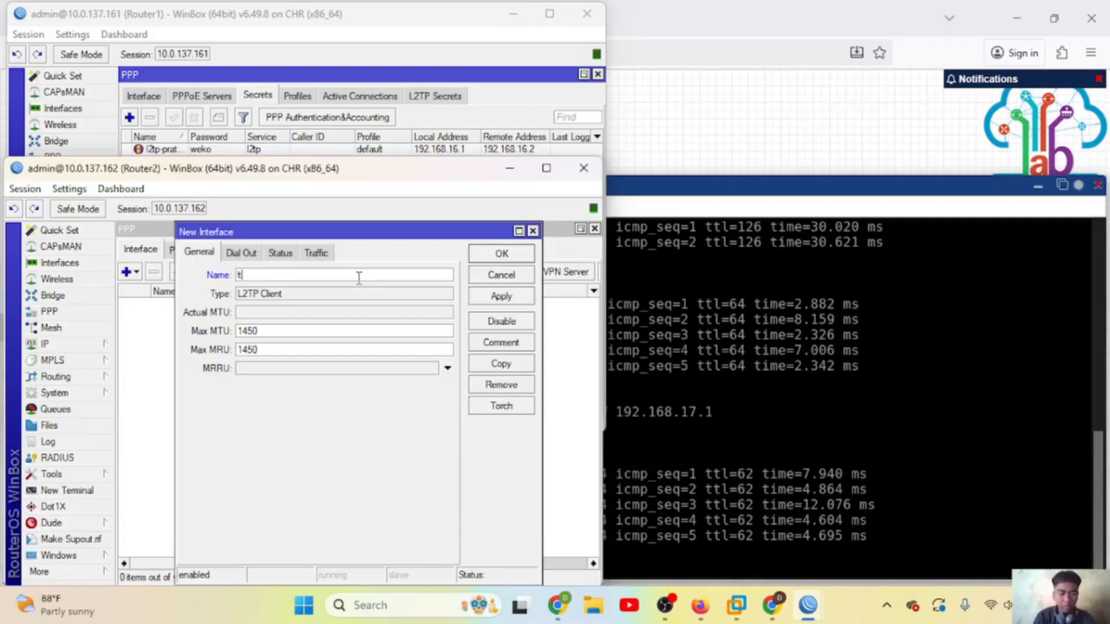
pyautogui.press('BackSpace')
pyautogui.press('BackSpace')
pyautogui.write('2tp-pratama')
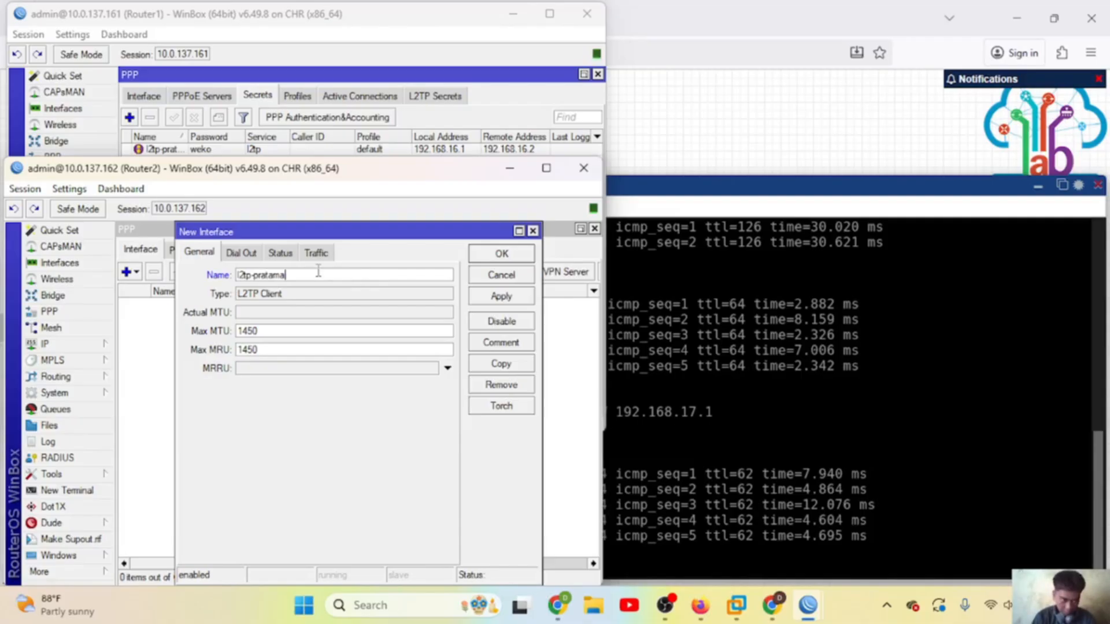
# Step: Set the client to dial 10.0.137.161 with the server secret's user name and password
pyautogui.click(252, 255)
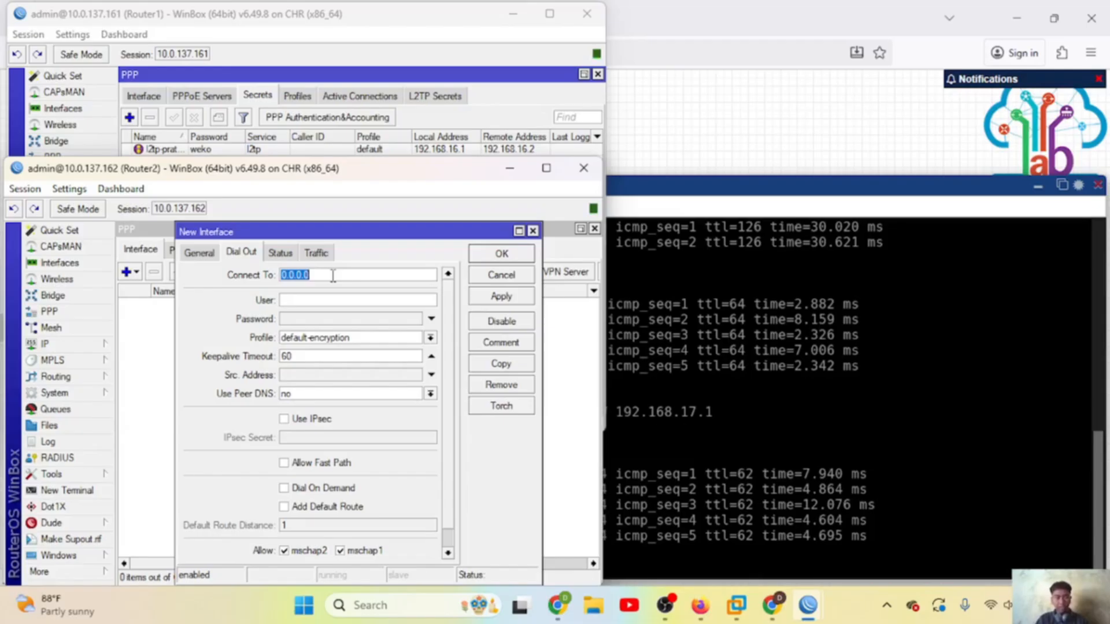
pyautogui.write('10.0.1')
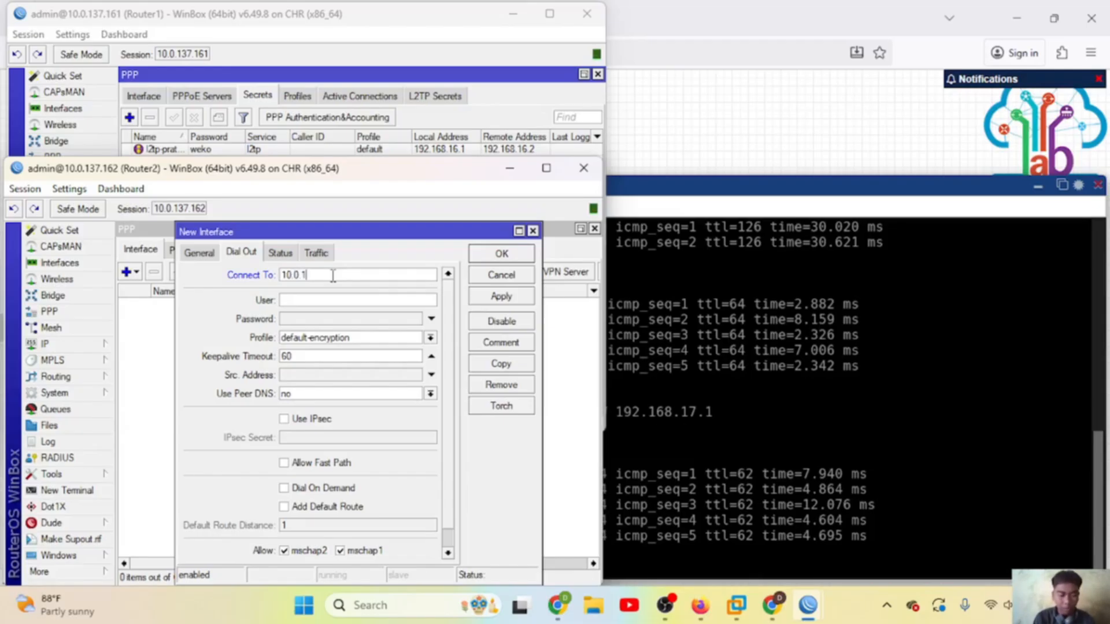
pyautogui.write('37.16')
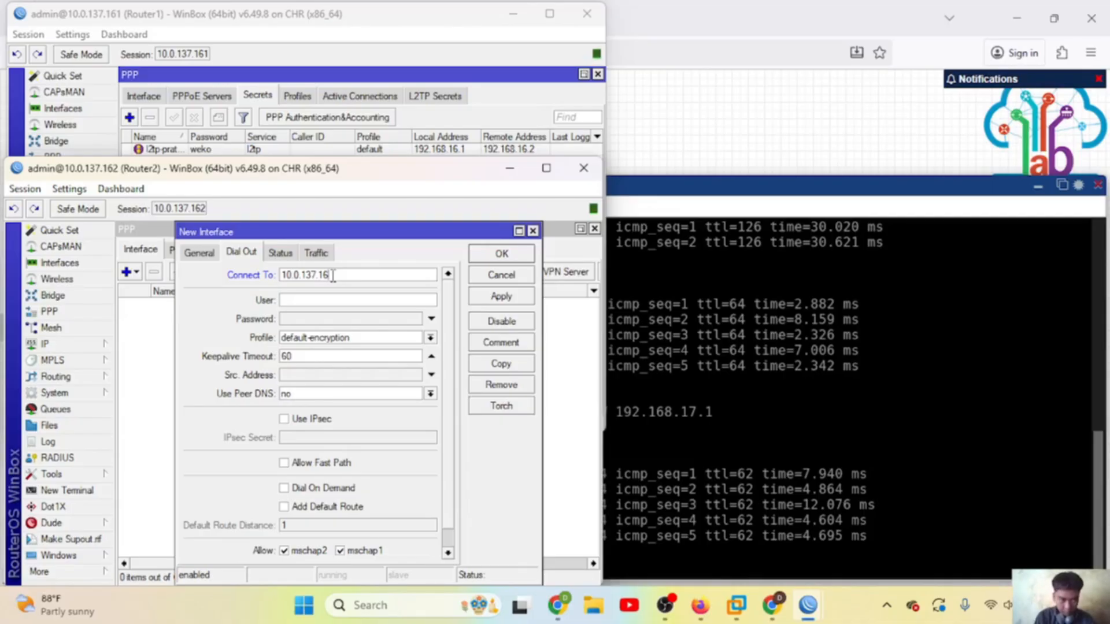
pyautogui.write('1')
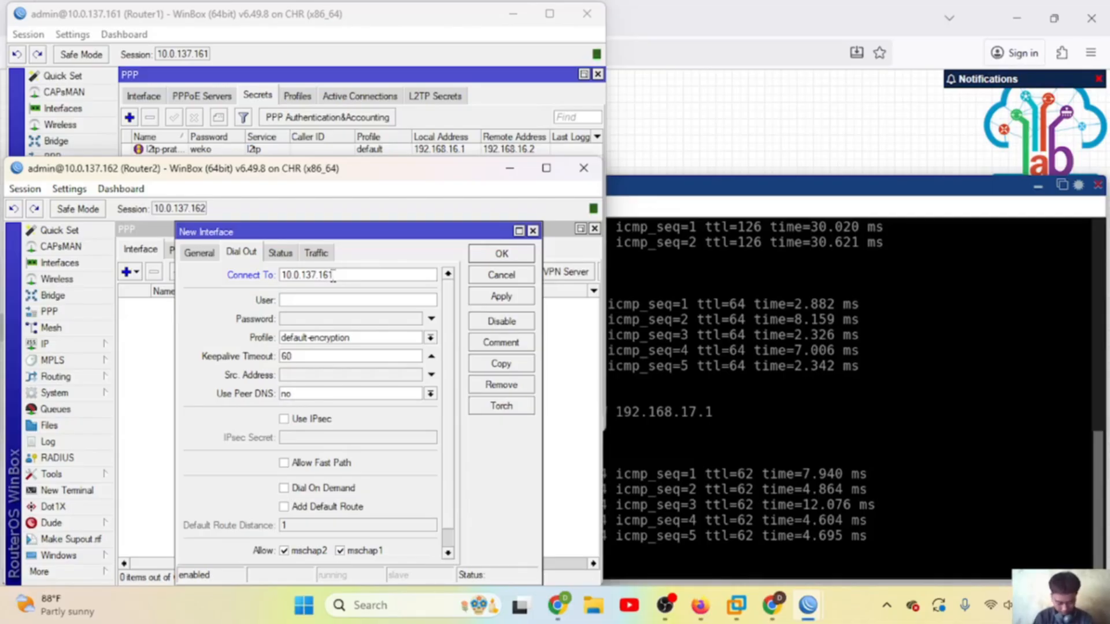
pyautogui.click(331, 300)
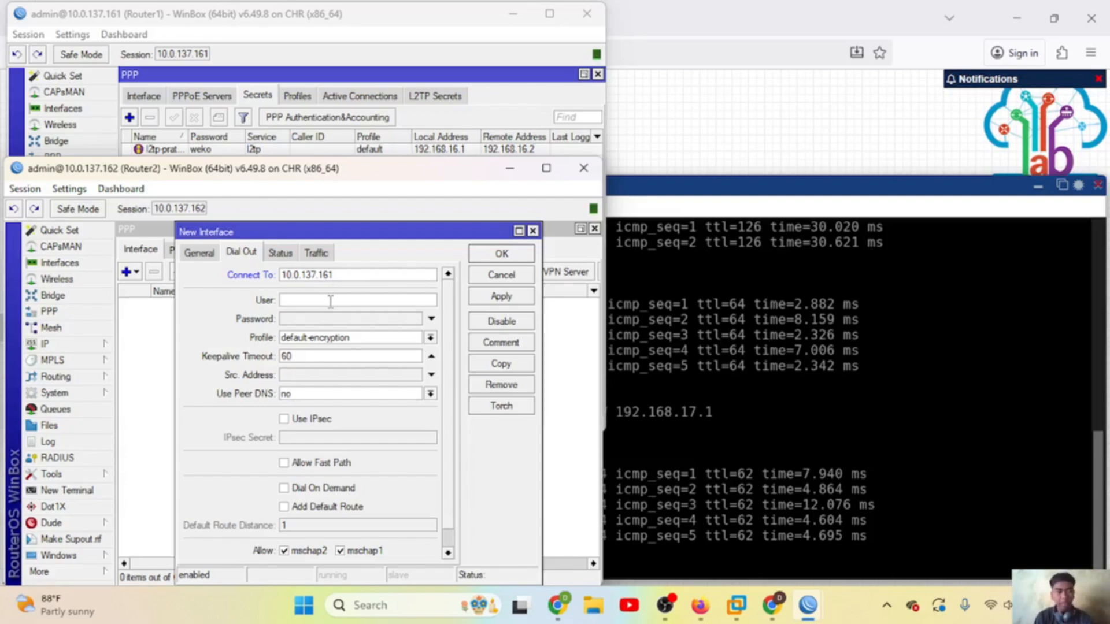
pyautogui.write('l2tp')
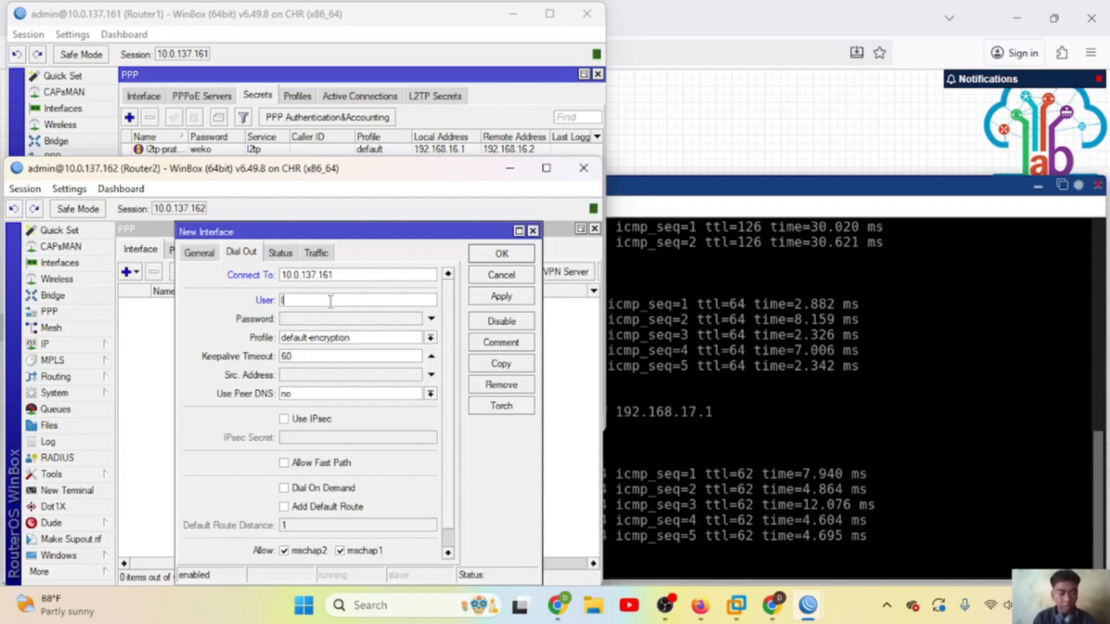
pyautogui.write('-')
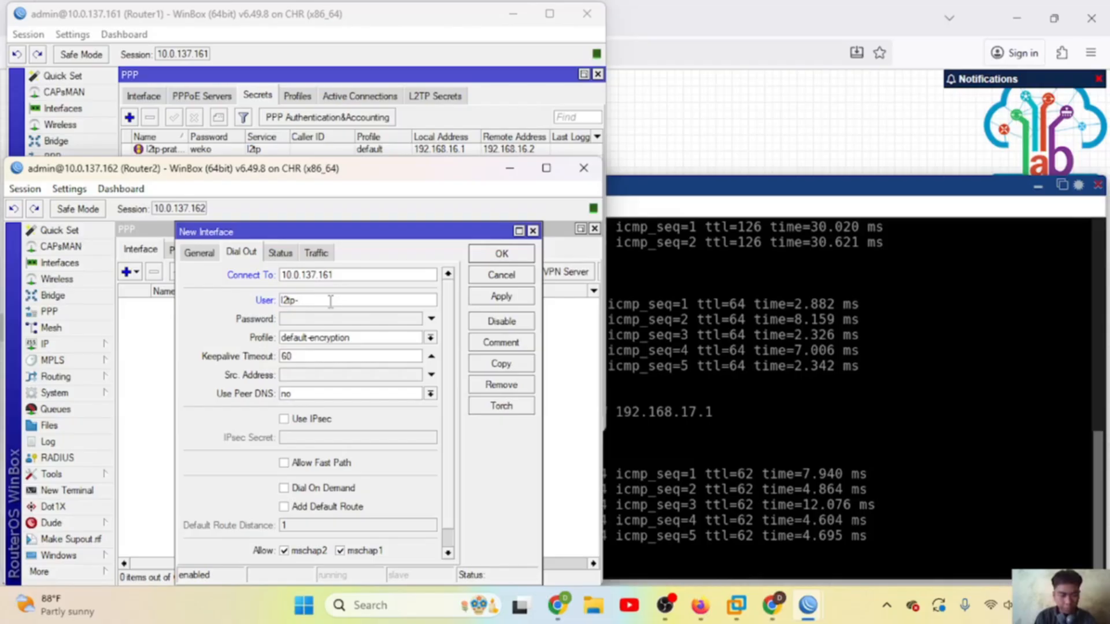
pyautogui.write('pratama')
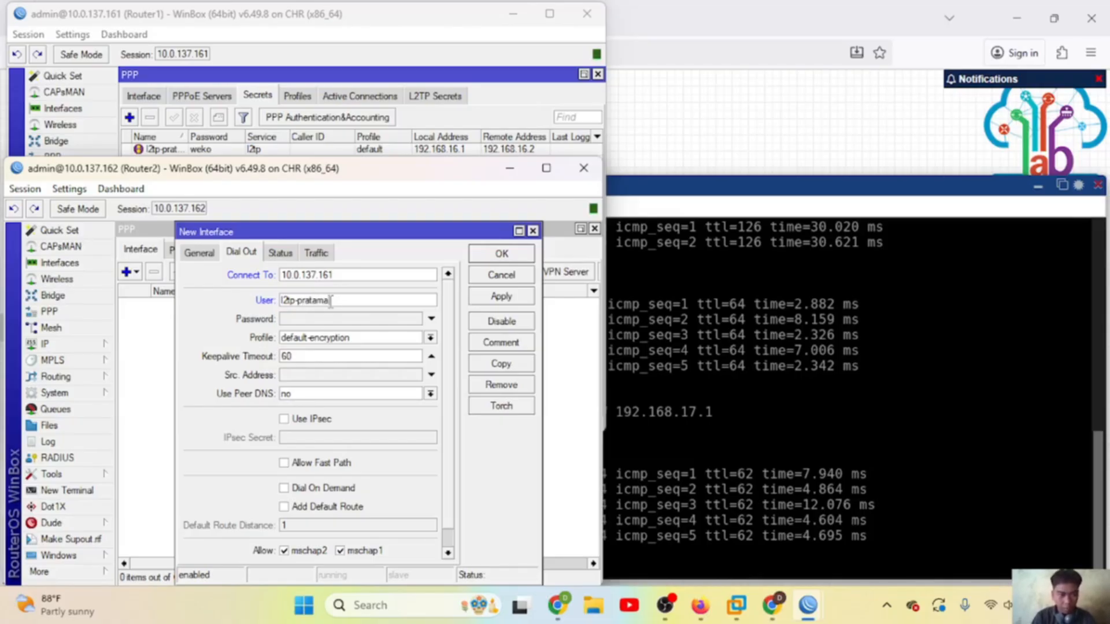
pyautogui.click(324, 318)
pyautogui.write('weko')
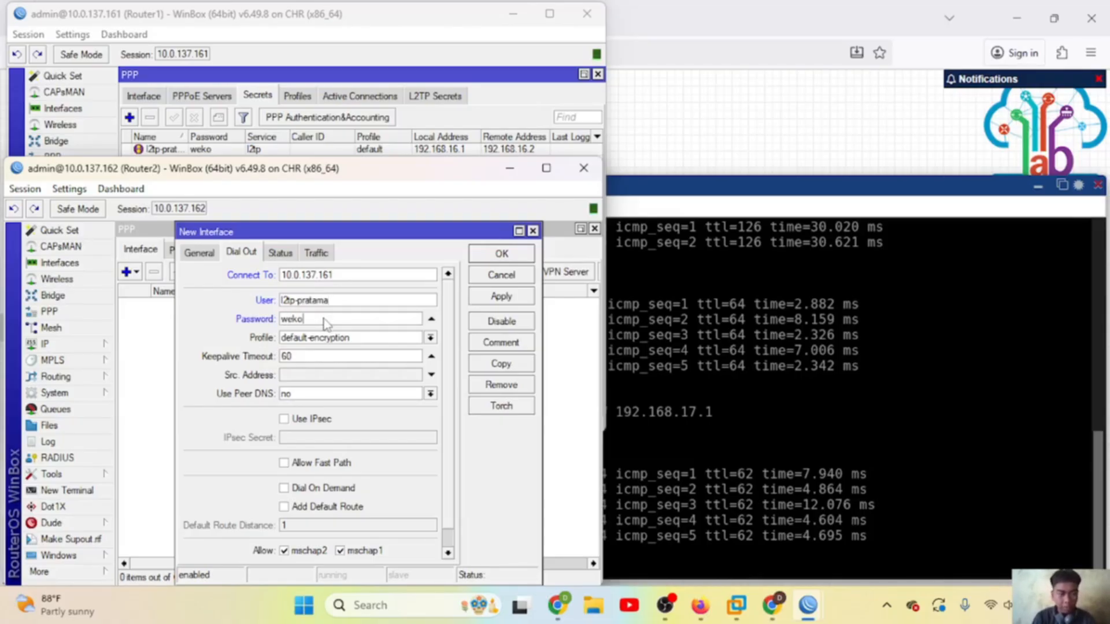
# Step: Choose the default profile, enable IPsec with the shared secret, and save the client
pyautogui.click(430, 337)
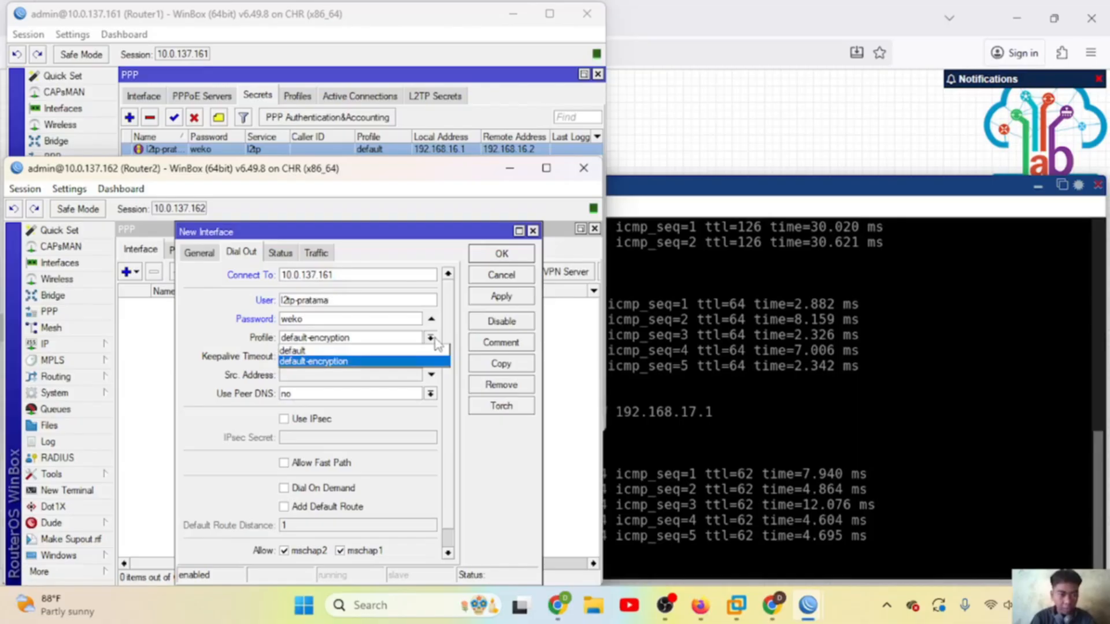
pyautogui.click(369, 351)
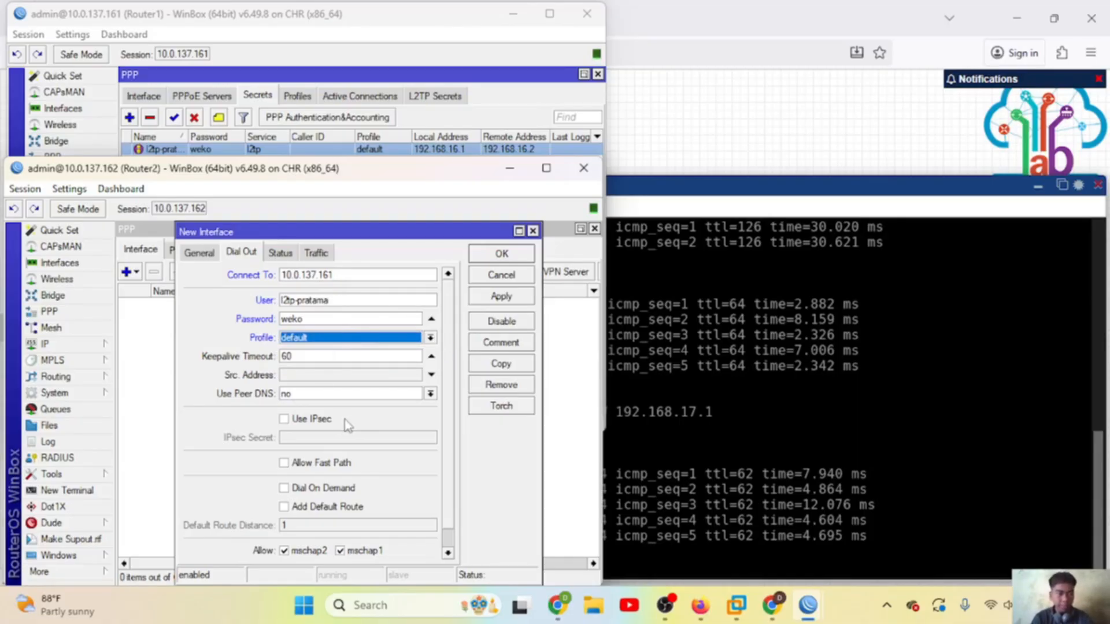
pyautogui.click(291, 420)
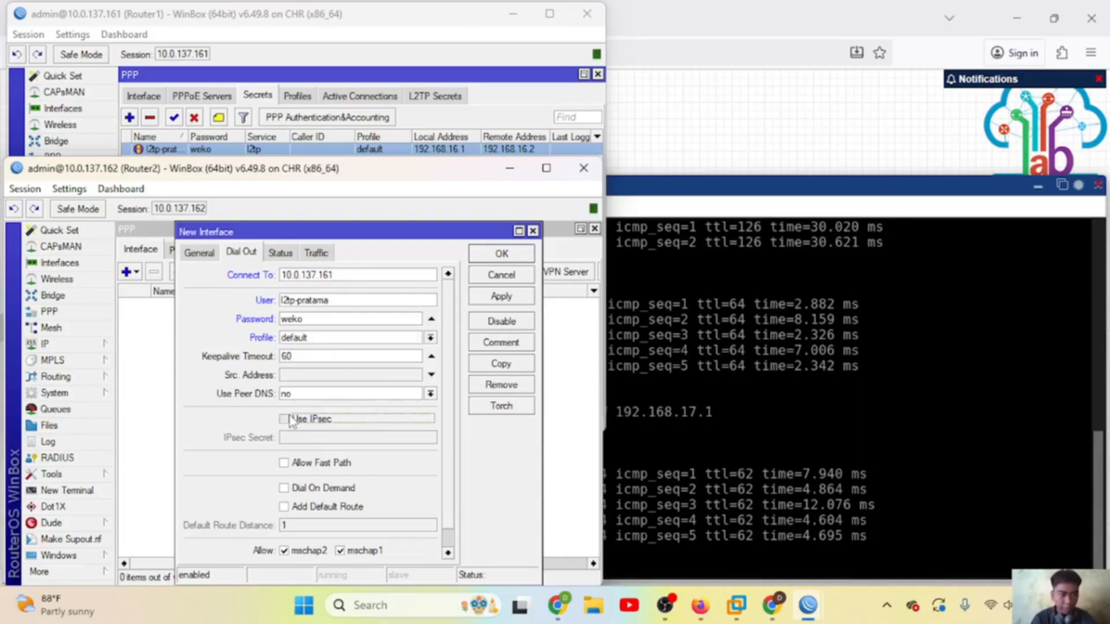
pyautogui.click(313, 440)
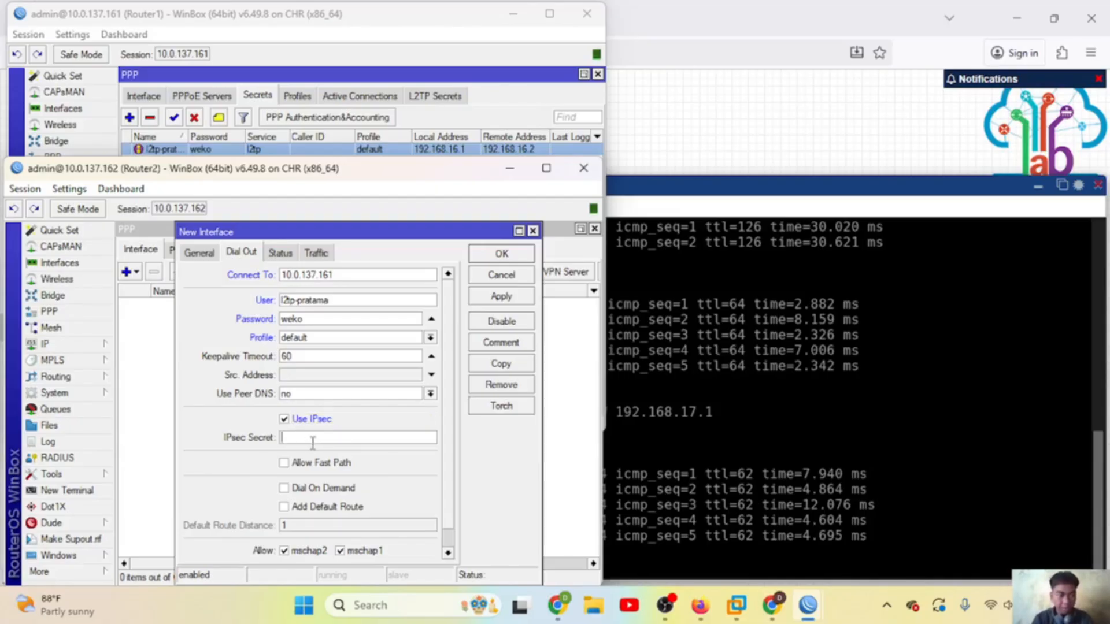
pyautogui.write('weko')
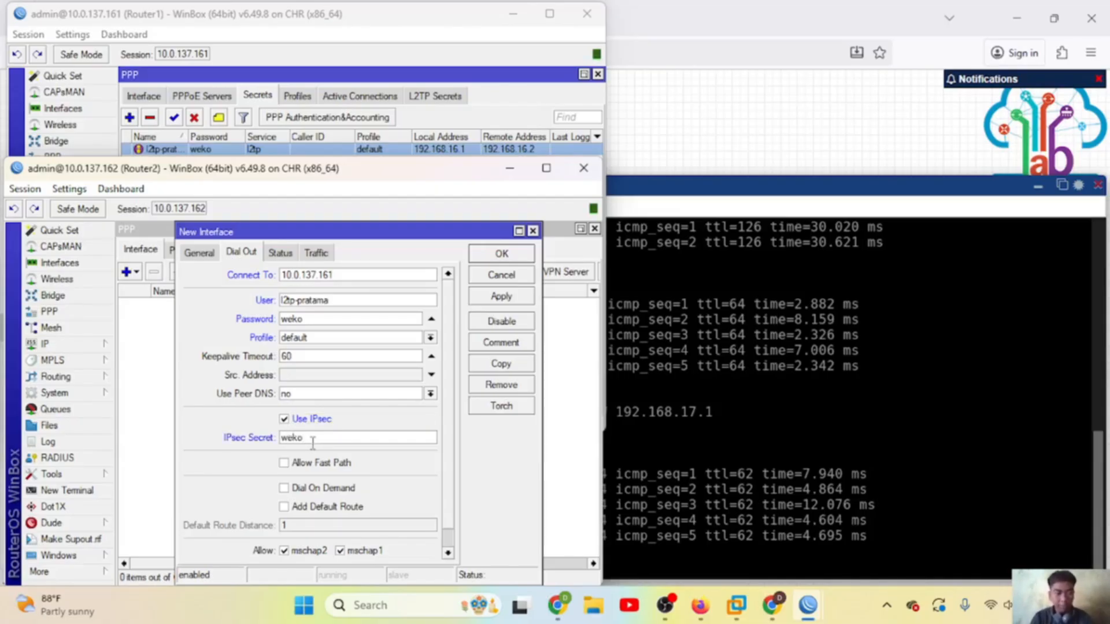
pyautogui.click(519, 298)
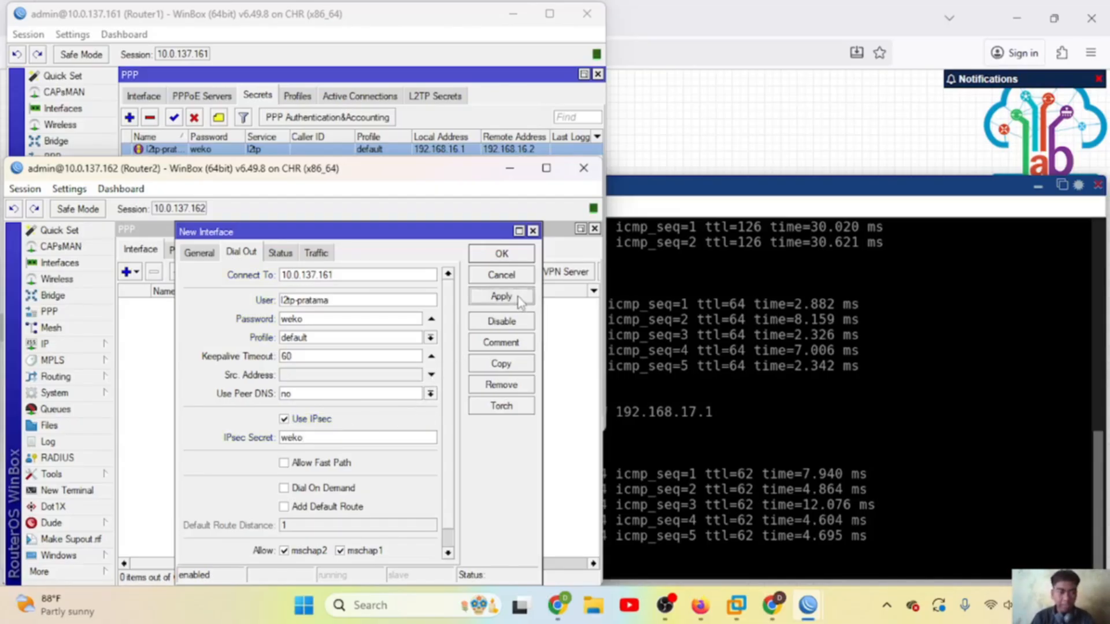
pyautogui.click(502, 256)
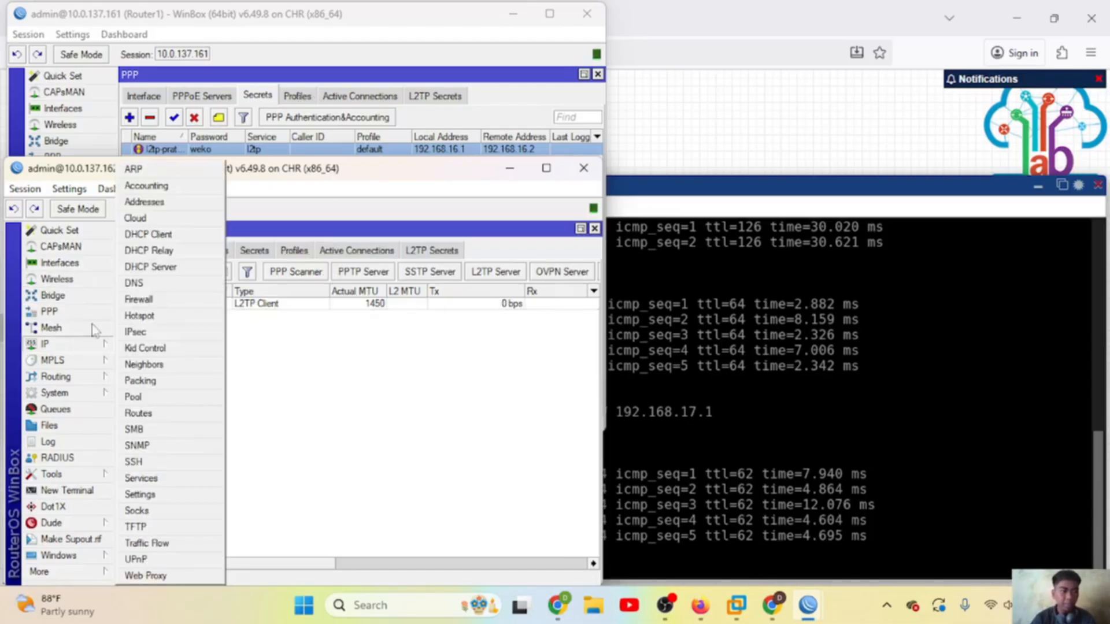
# Step: Check Router2's and Router1's address lists for the tunnel addresses, then return to PNETLab
pyautogui.click(160, 202)
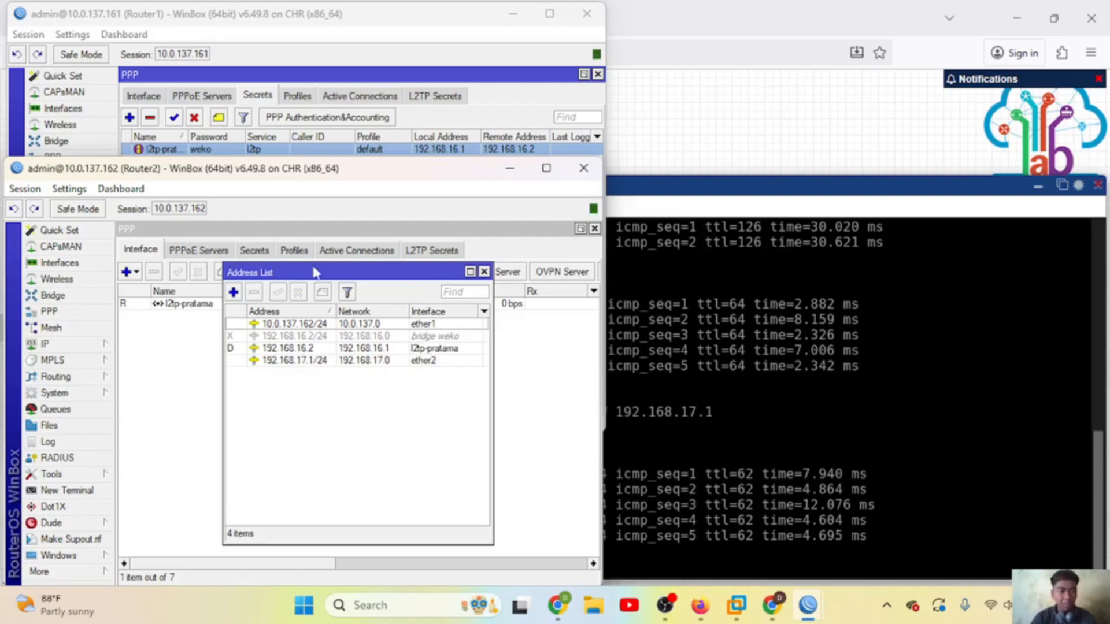
pyautogui.click(315, 16)
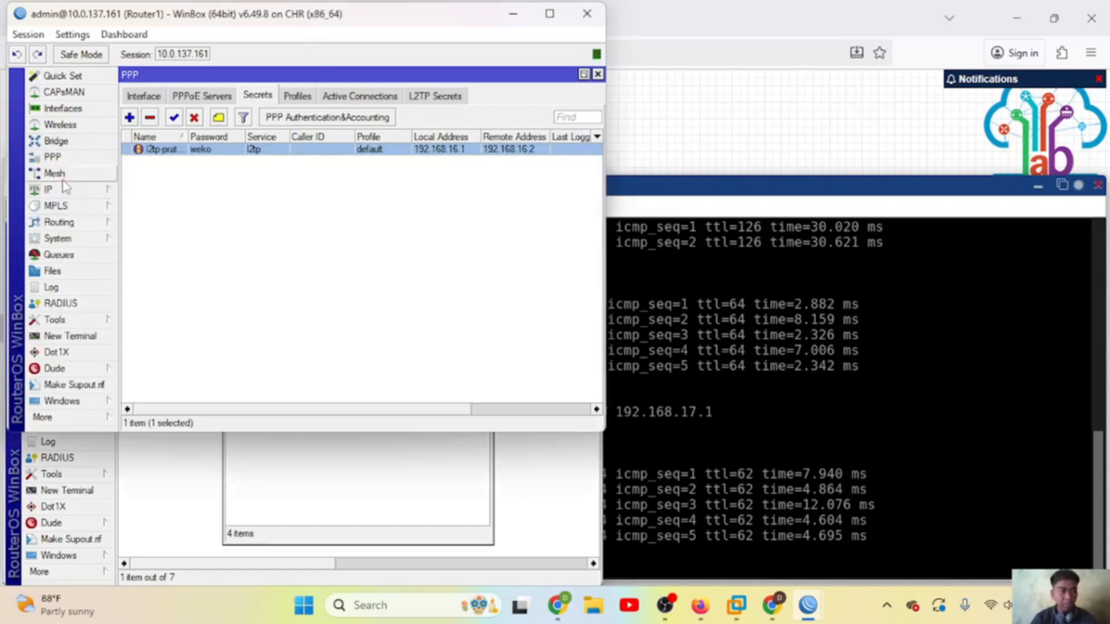
pyautogui.click(87, 190)
pyautogui.click(160, 205)
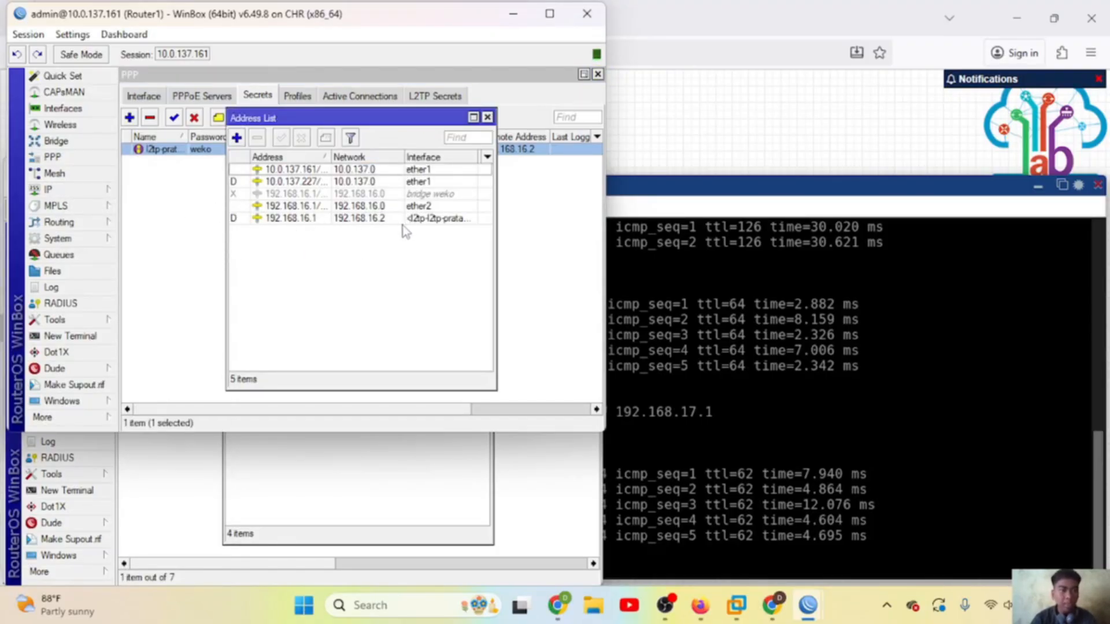
pyautogui.click(544, 266)
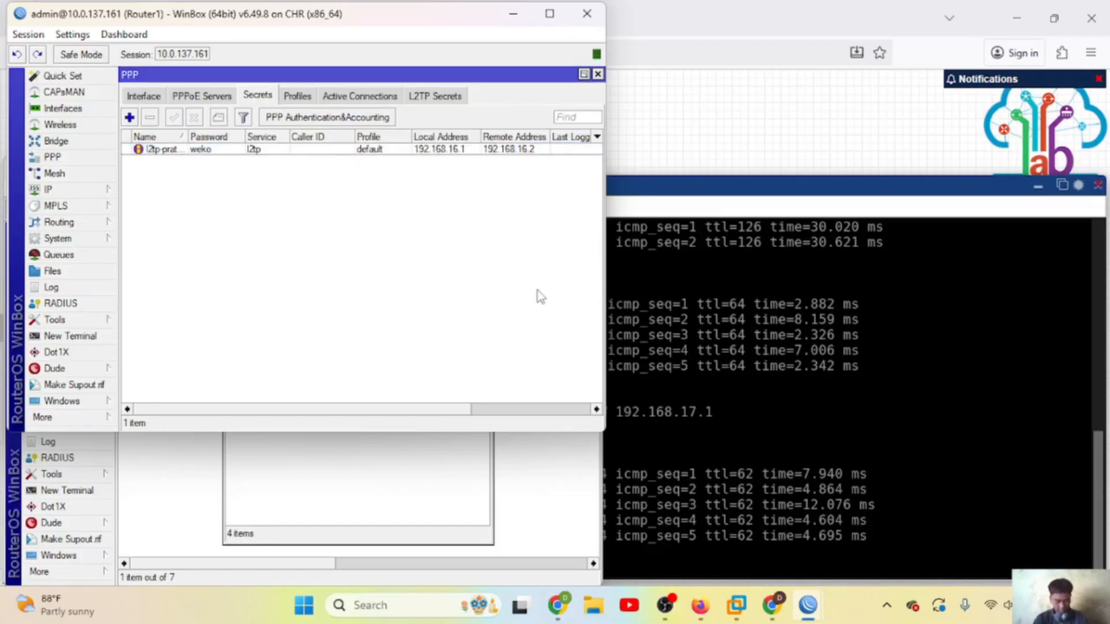
pyautogui.click(692, 331)
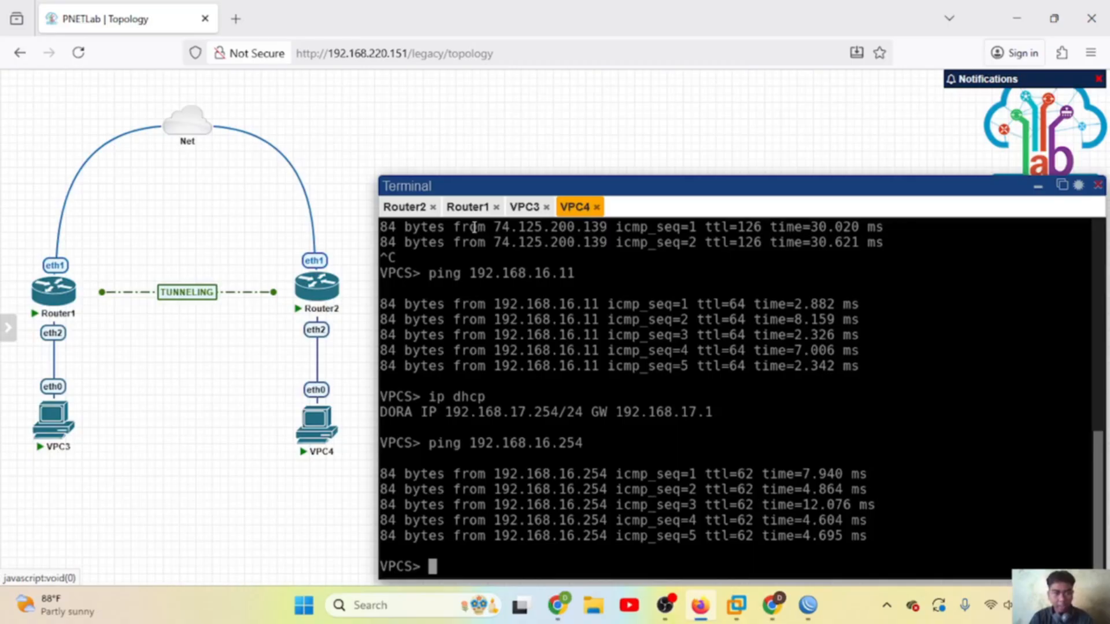
# Step: From Router1's console, ping 192.168.16.2 and stop after three replies
pyautogui.click(467, 207)
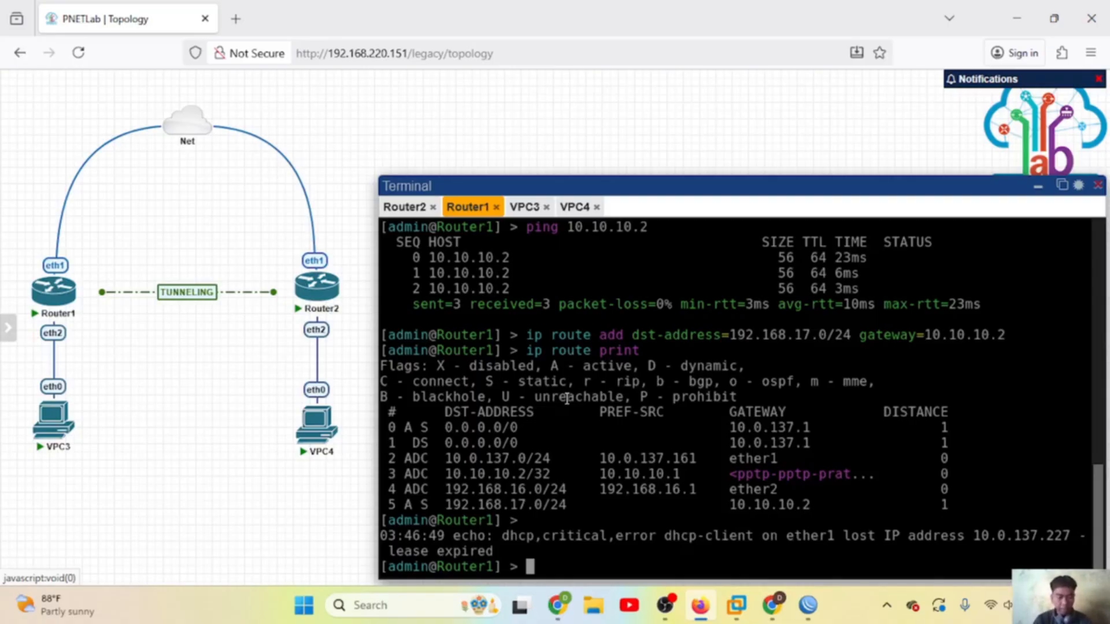
pyautogui.write('ping 19')
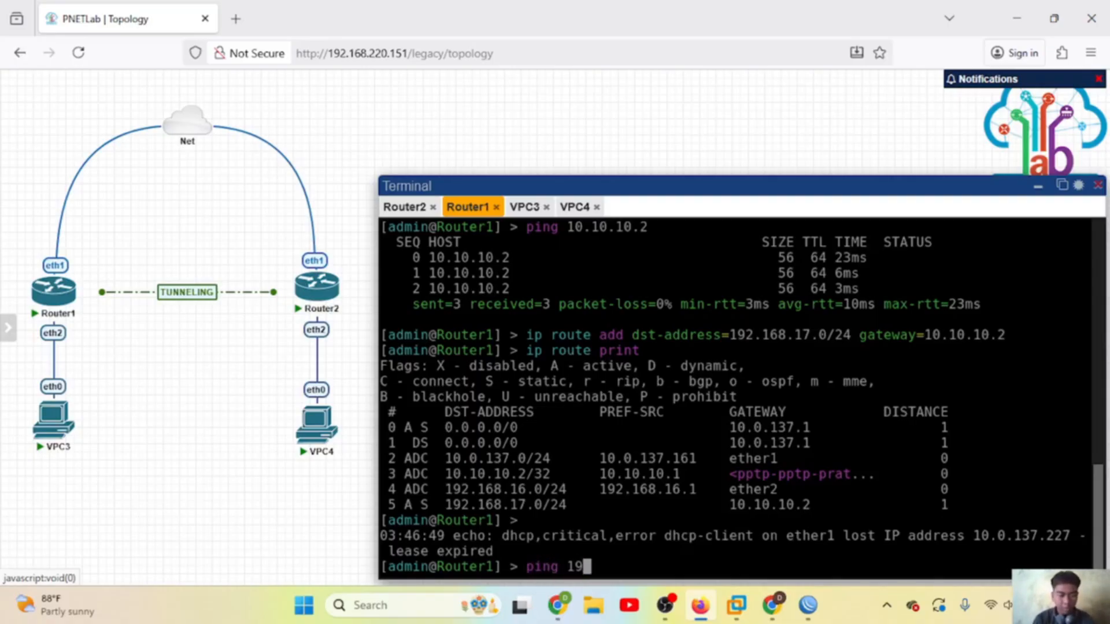
pyautogui.write('2.168.16')
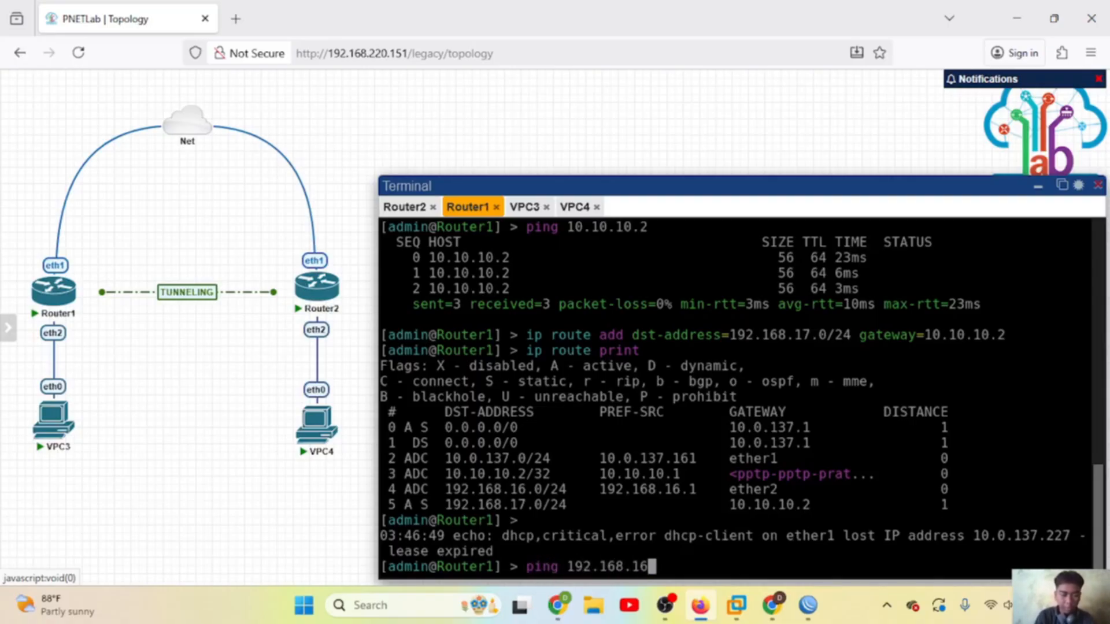
pyautogui.write('.2')
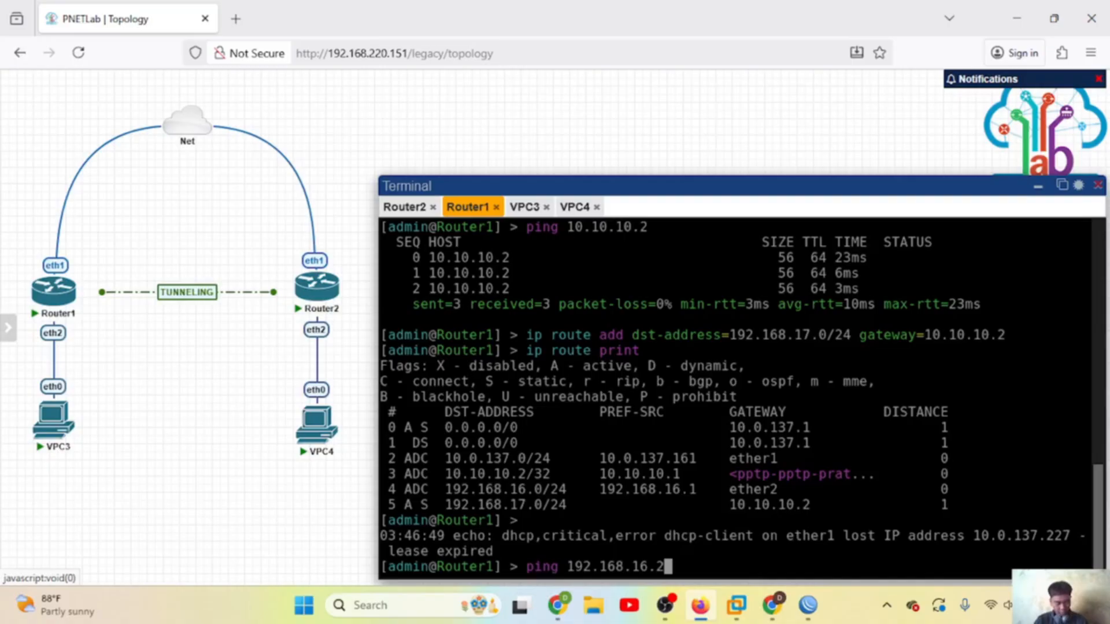
pyautogui.press('Return')
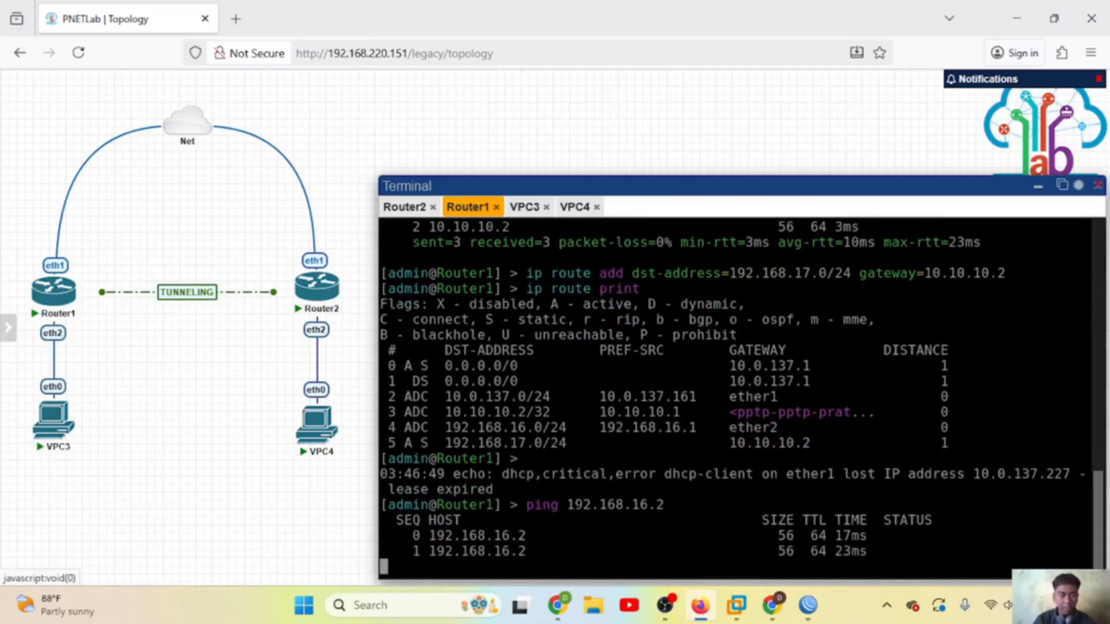
pyautogui.hotkey('ctrl', 'c')
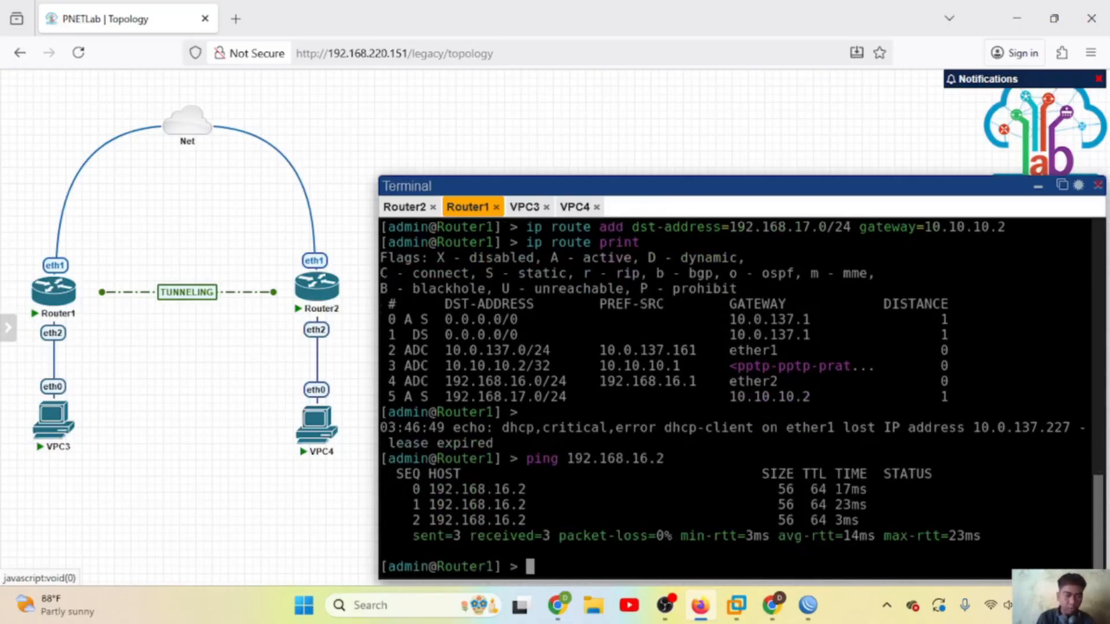
# Step: From Router2's console, ping 192.168.16.1 across the L2TP tunnel
pyautogui.click(415, 207)
pyautogui.write('ping ')
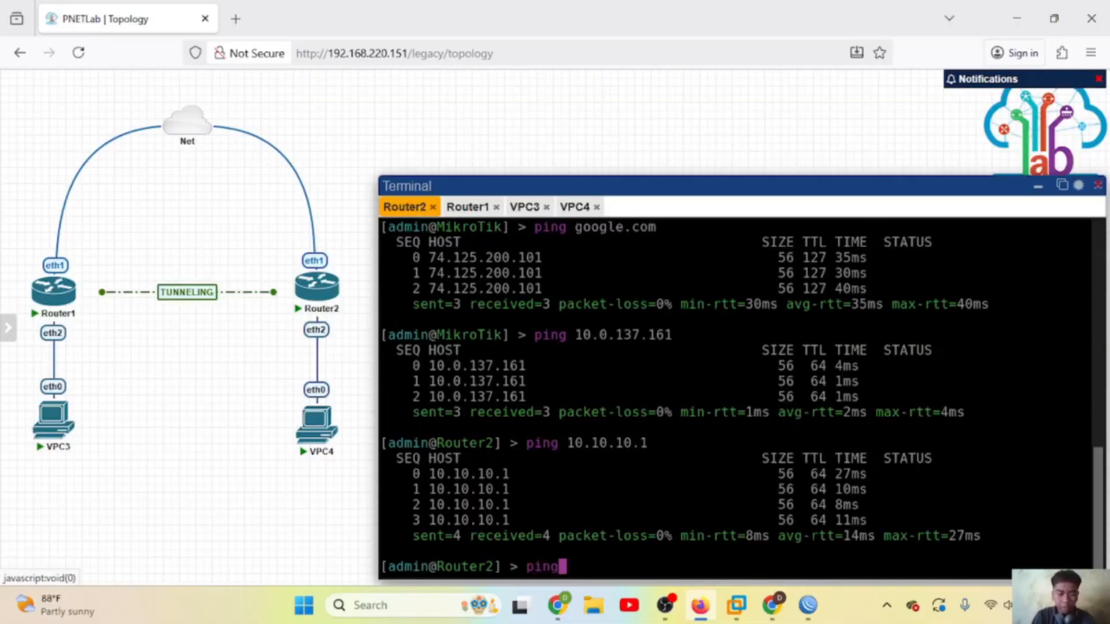
pyautogui.write('192.16')
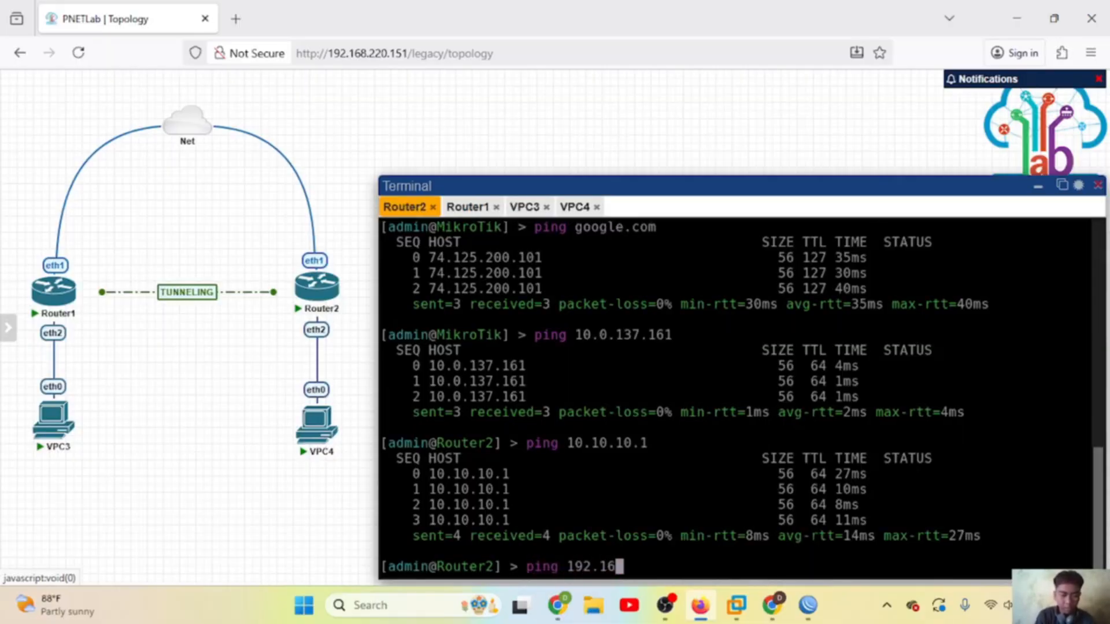
pyautogui.write('8.16.1')
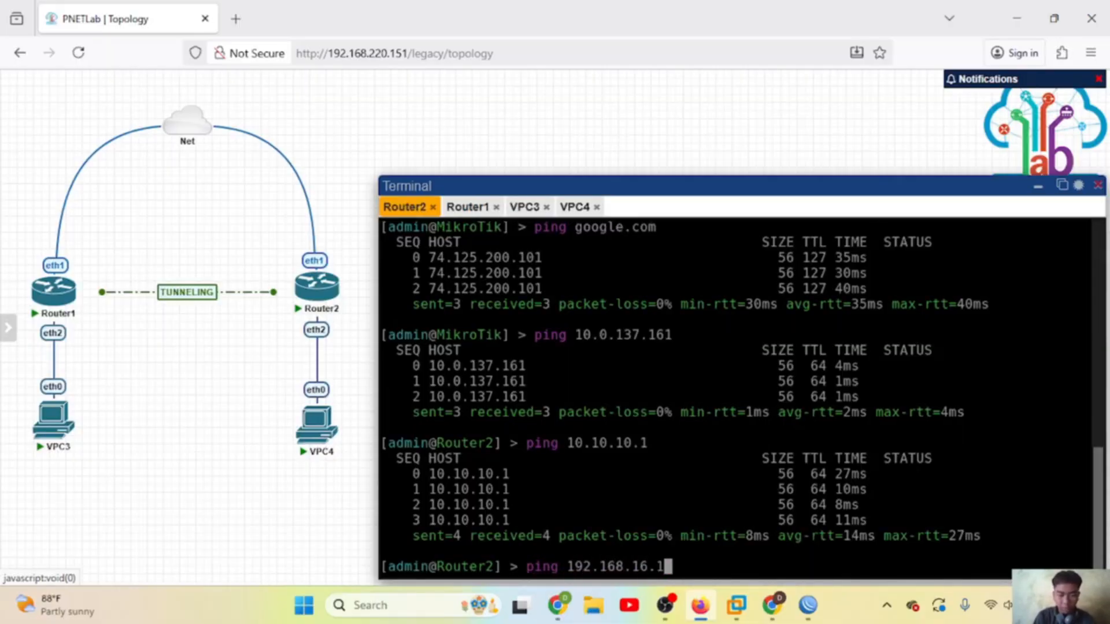
pyautogui.press('Return')
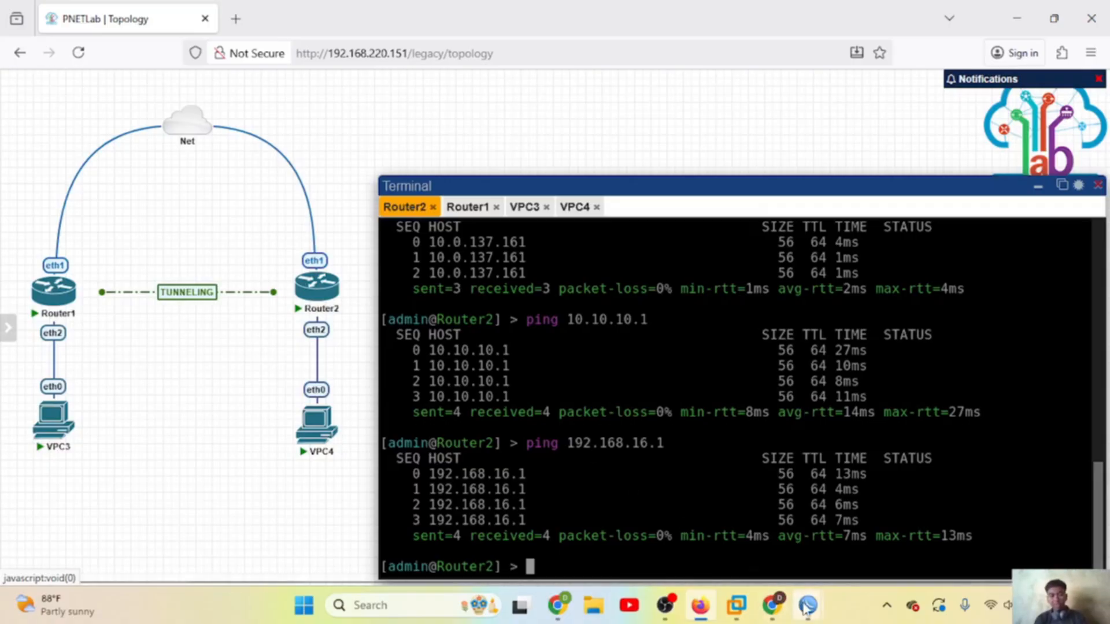
pyautogui.moveTo(808, 605)
pyautogui.click(772, 550)
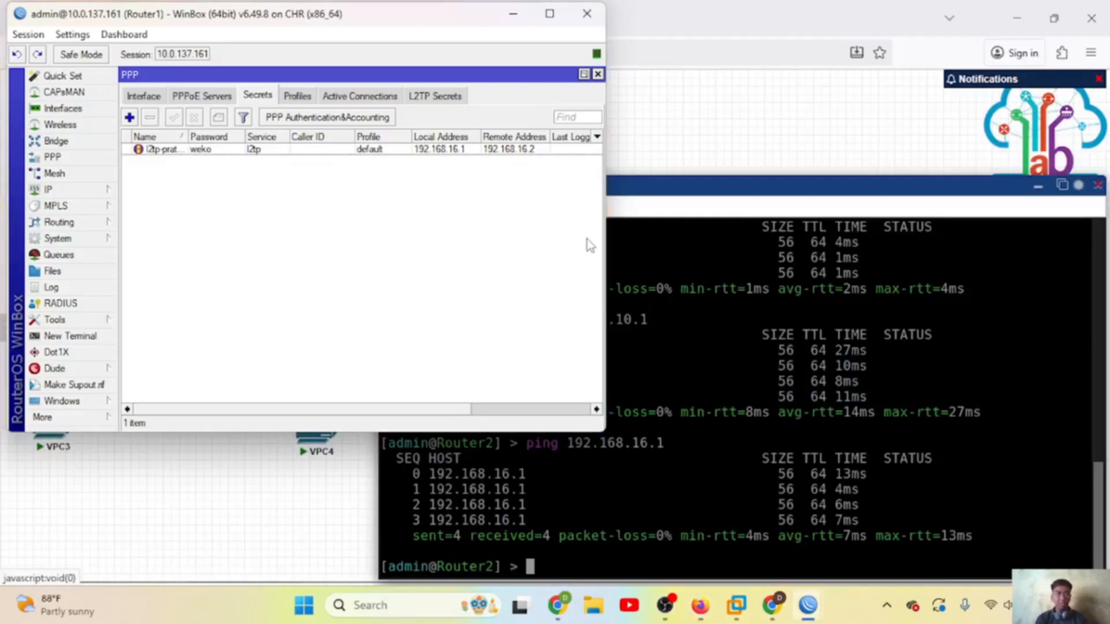
# Step: Change Router1's 192.168.17.0/24 route gateway from 10.10.10.2 to 172.16.16.2
pyautogui.click(597, 74)
pyautogui.click(487, 117)
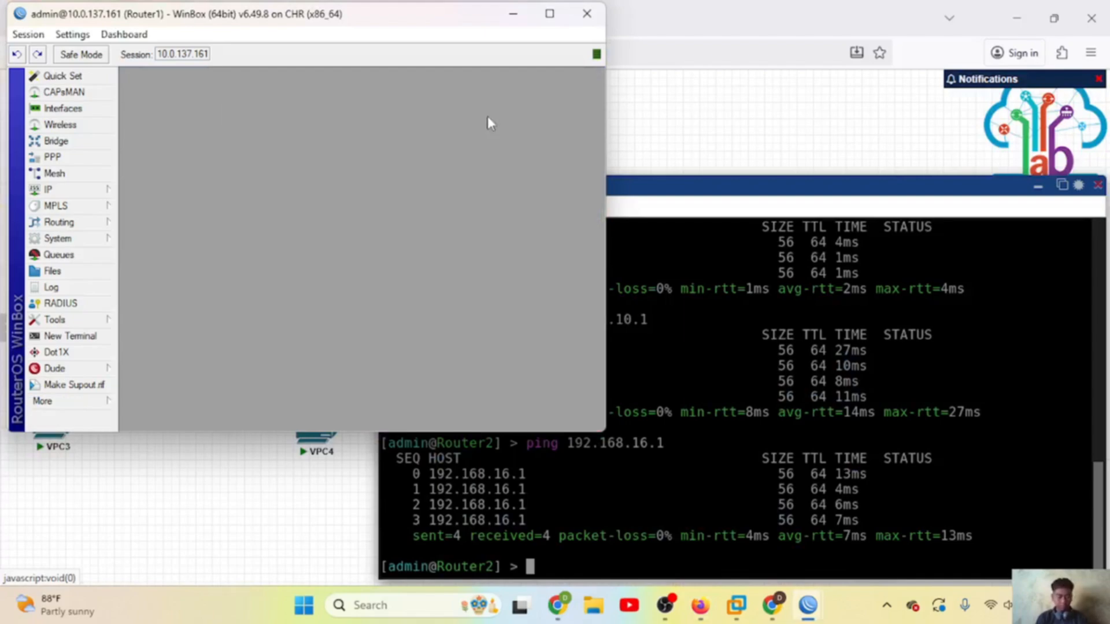
pyautogui.click(83, 190)
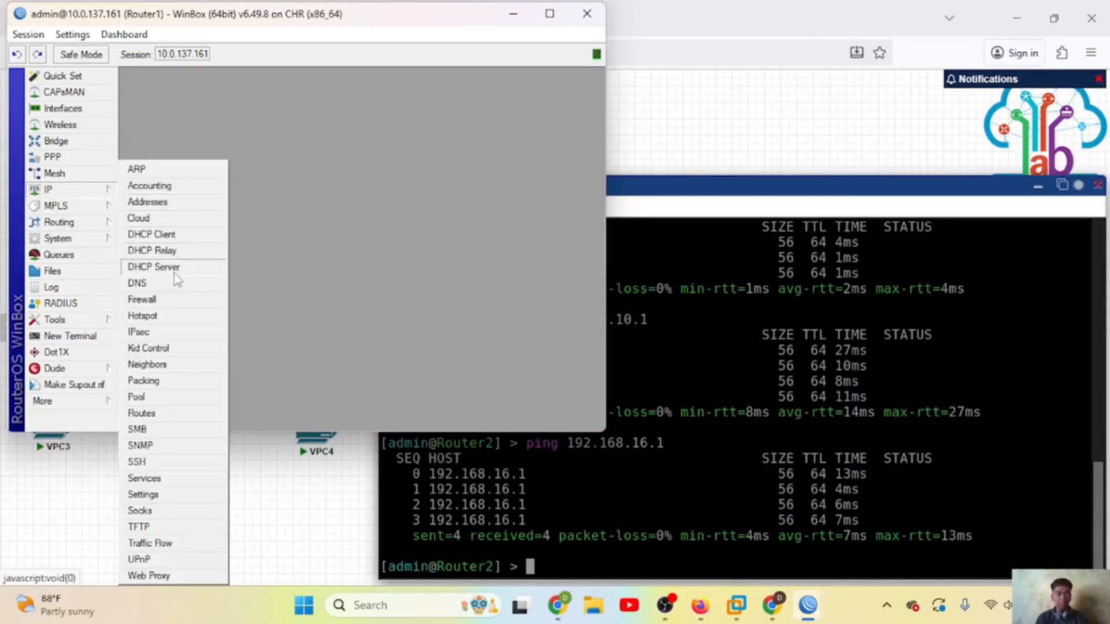
pyautogui.click(162, 419)
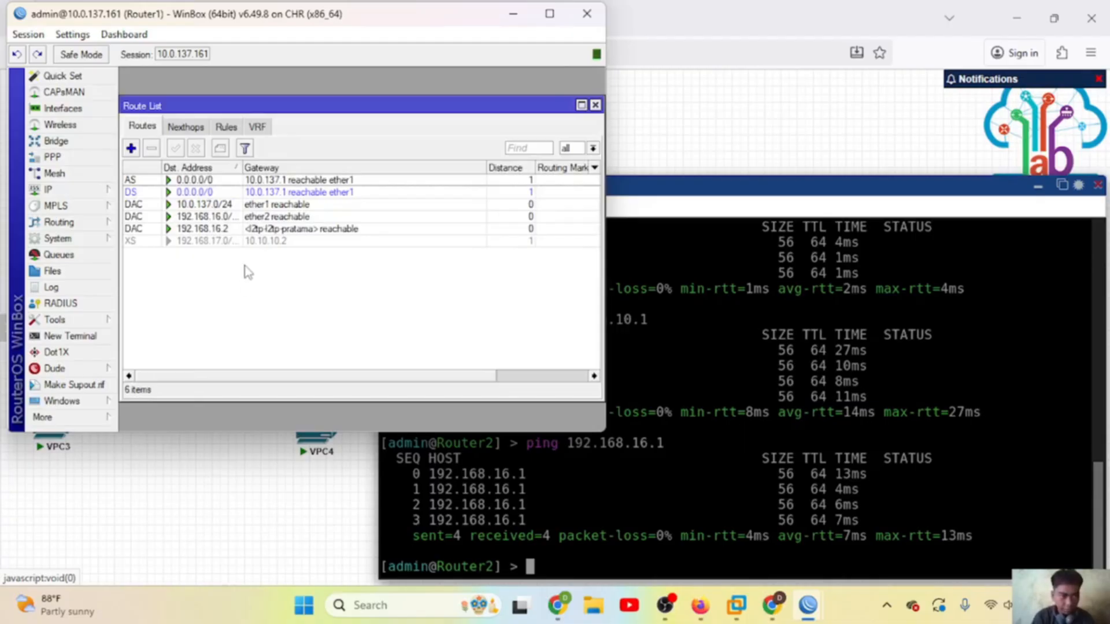
pyautogui.click(131, 148)
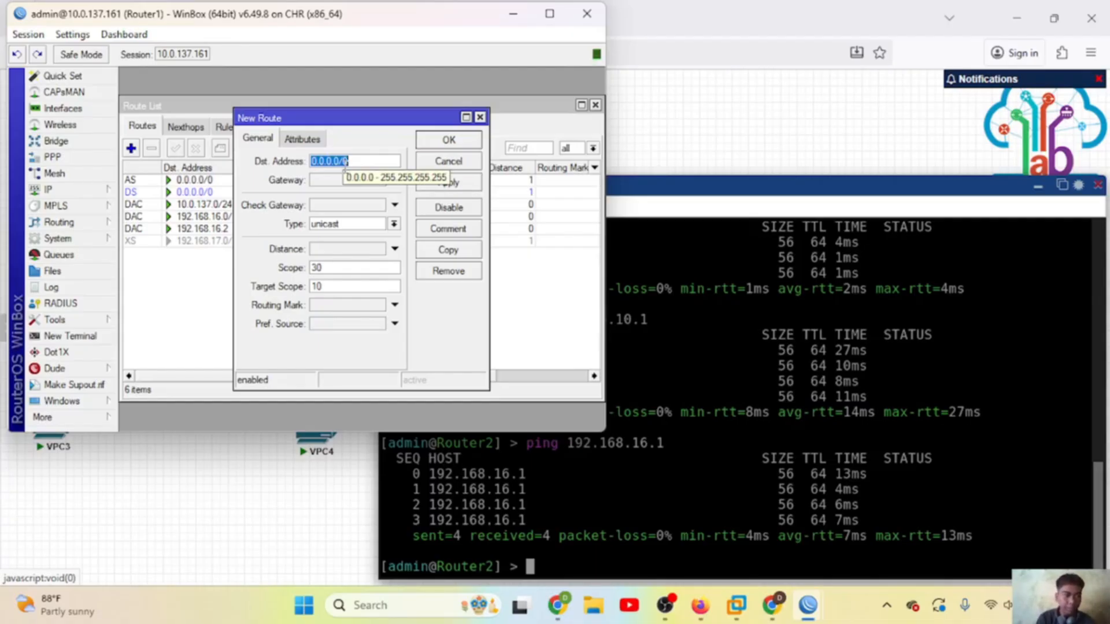
pyautogui.press('Escape')
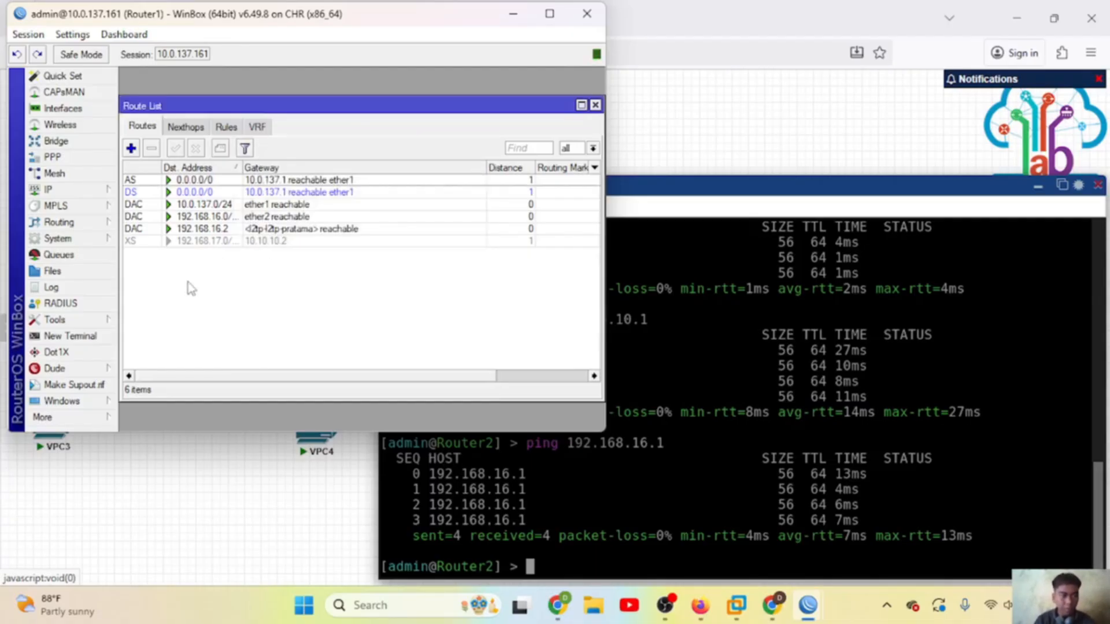
pyautogui.doubleClick(274, 242)
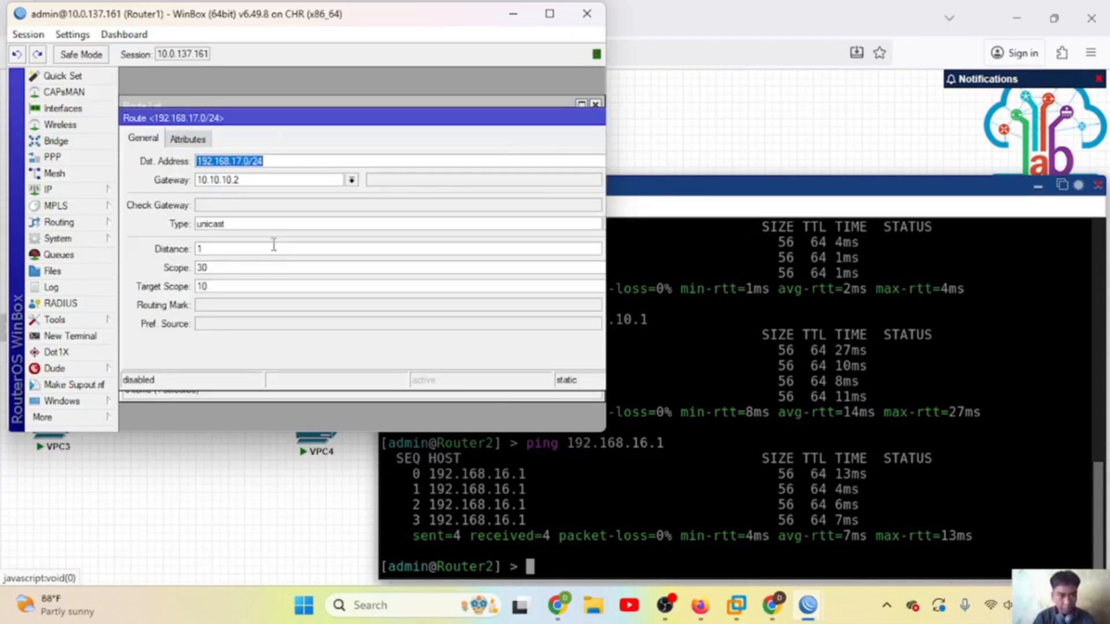
pyautogui.click(272, 165)
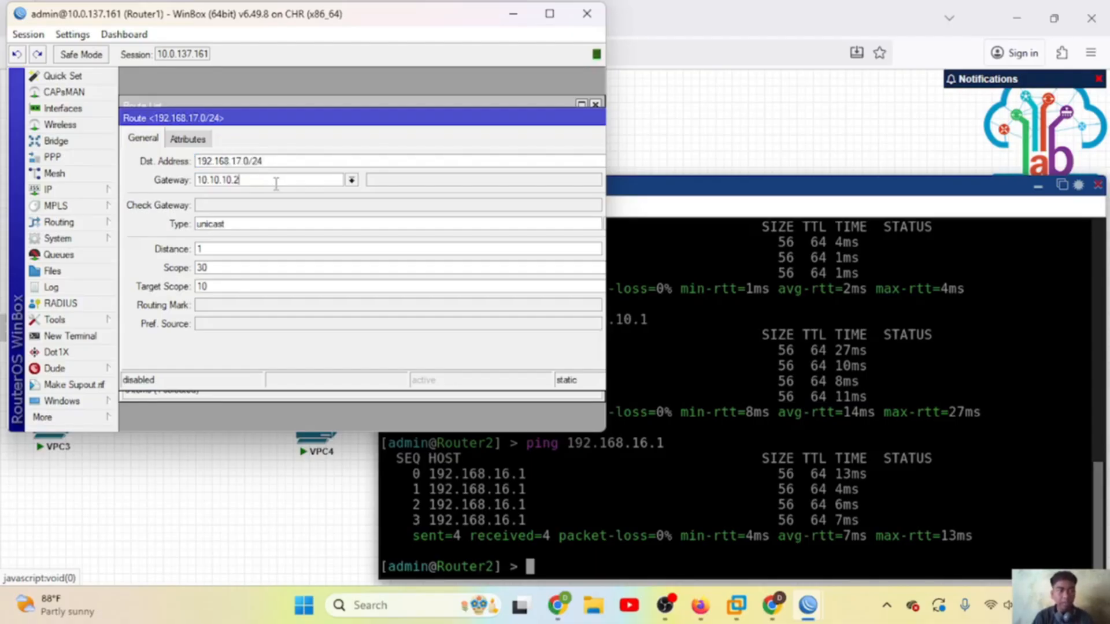
pyautogui.press('BackSpace')
pyautogui.press('BackSpace')
pyautogui.press('BackSpace')
pyautogui.press('BackSpace')
pyautogui.press('BackSpace')
pyautogui.press('BackSpace')
pyautogui.press('BackSpace')
pyautogui.press('BackSpace')
pyautogui.press('BackSpace')
pyautogui.press('BackSpace')
pyautogui.press('BackSpace')
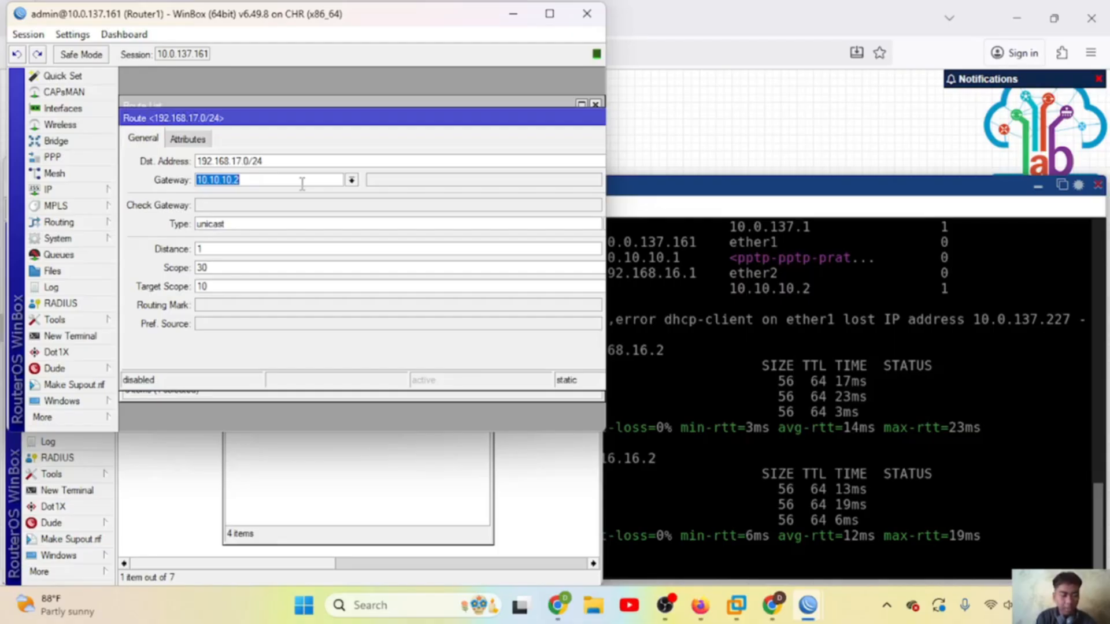
pyautogui.write('172.16.16.2')
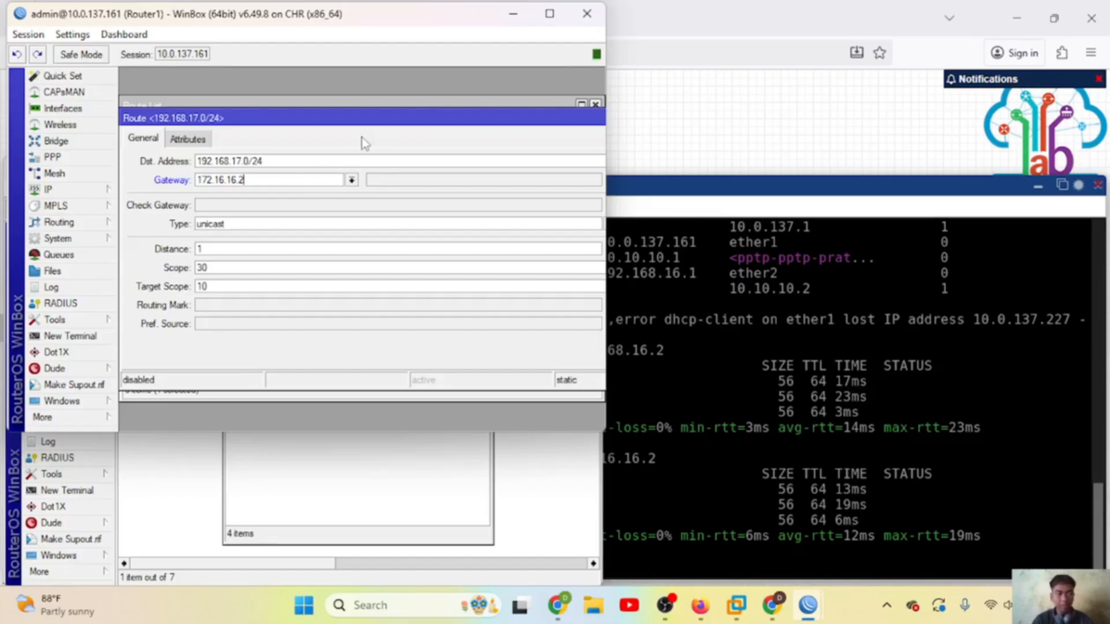
pyautogui.press('Return')
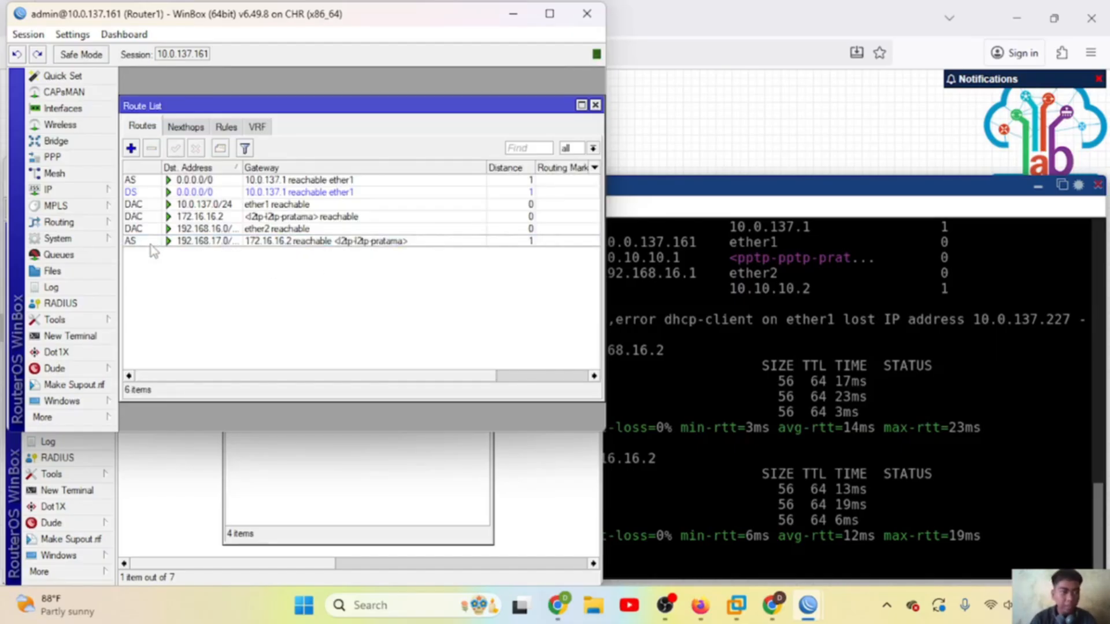
pyautogui.click(302, 470)
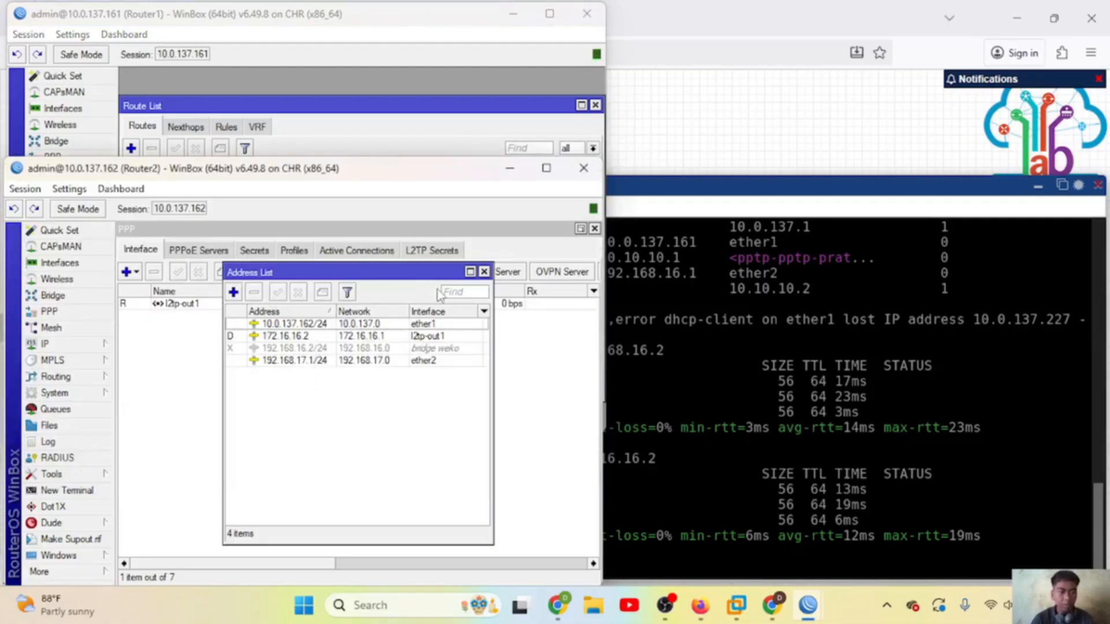
# Step: On Router2, change the 192.168.16.0/24 route's gateway from 10.10.10.1 to 172.16.16.1
pyautogui.click(484, 272)
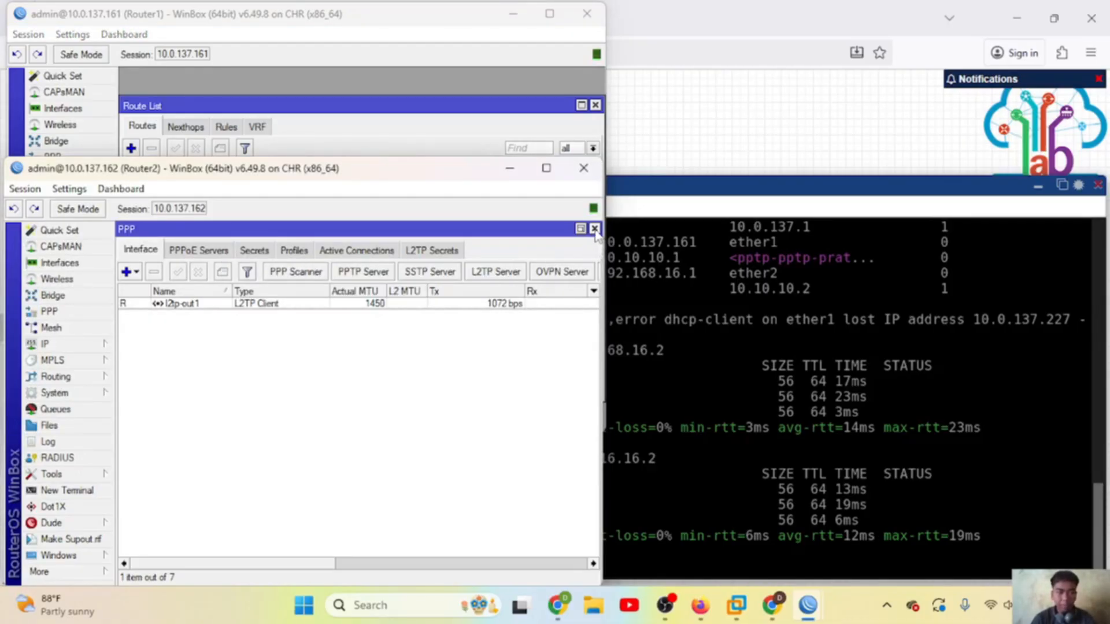
pyautogui.click(594, 228)
pyautogui.click(65, 345)
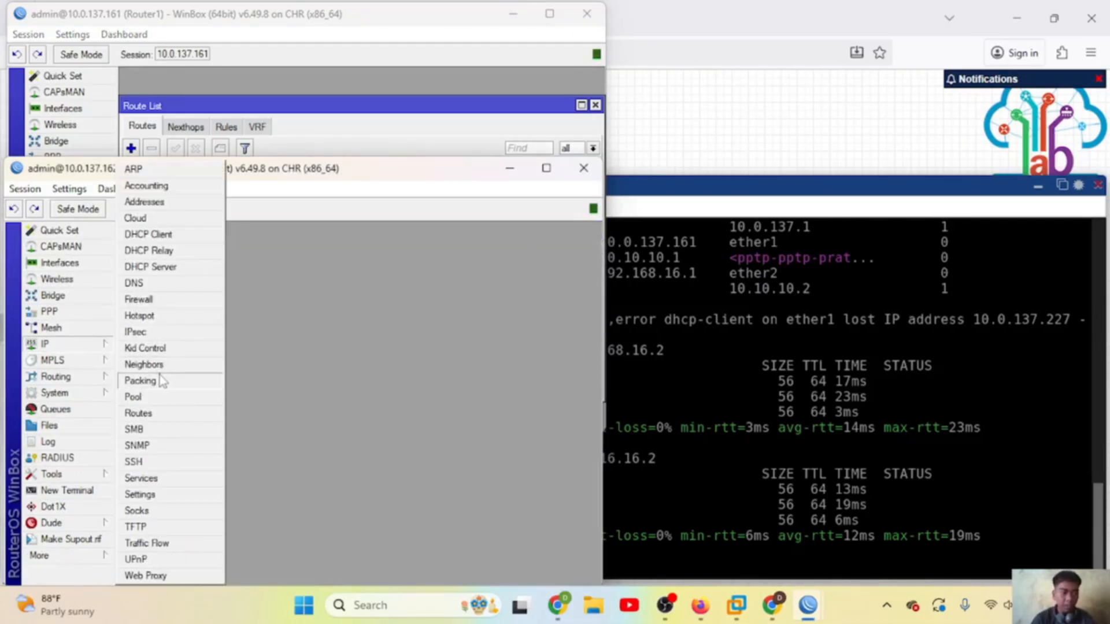
pyautogui.click(154, 417)
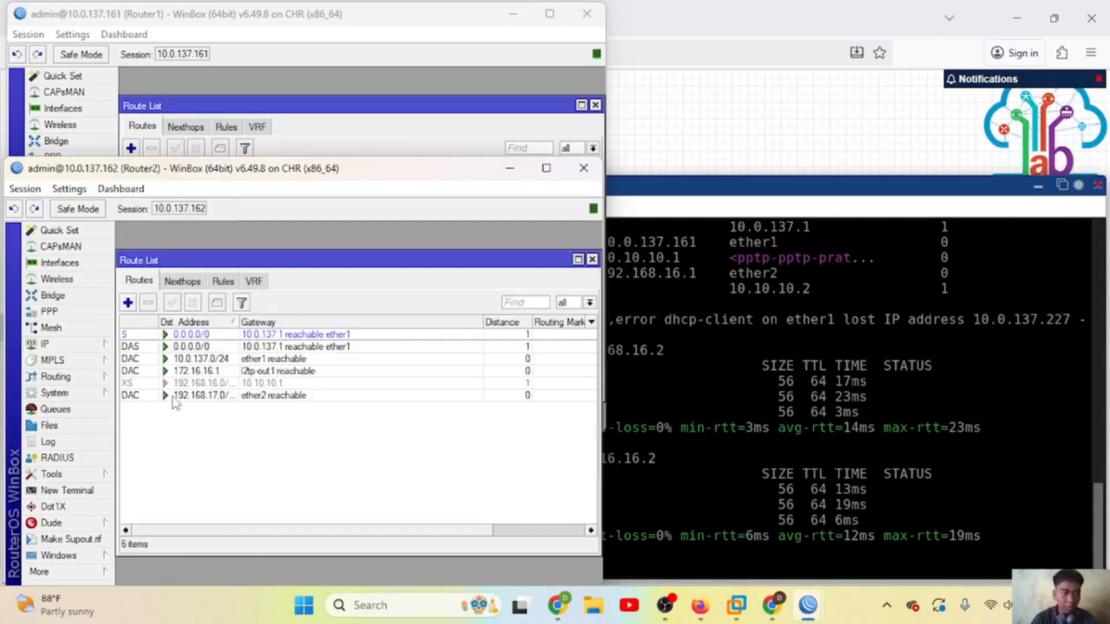
pyautogui.doubleClick(207, 383)
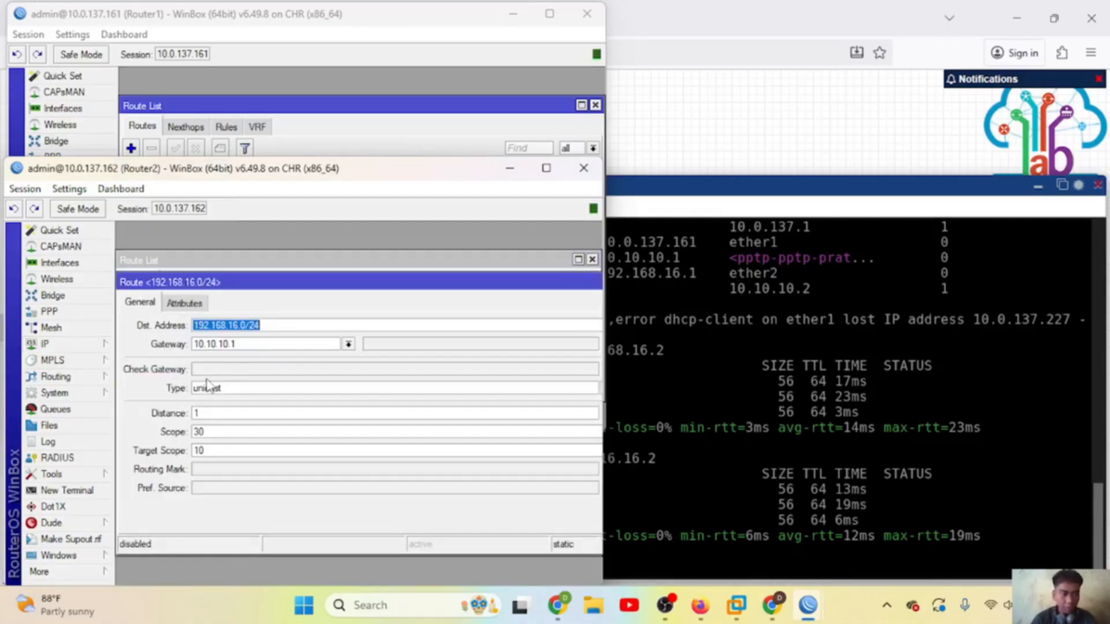
pyautogui.click(300, 322)
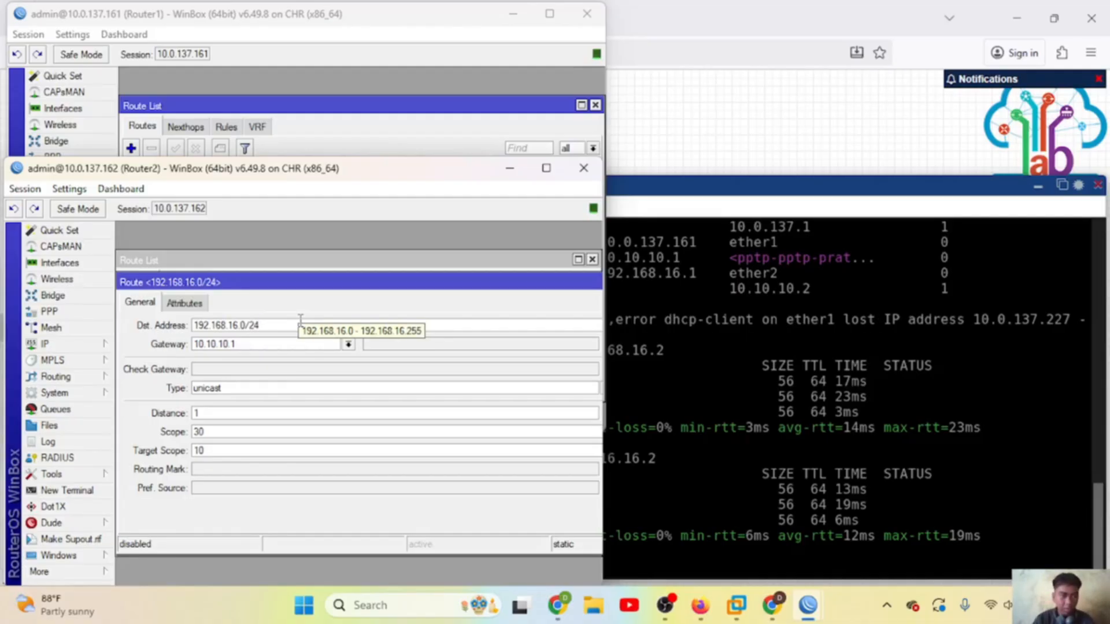
pyautogui.doubleClick(294, 343)
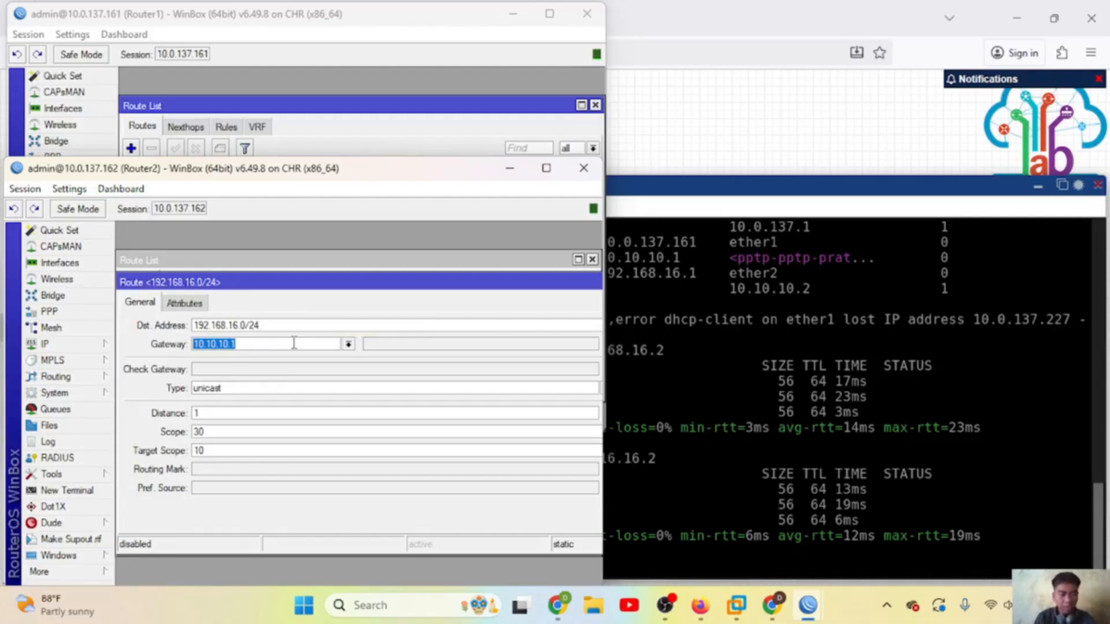
pyautogui.write('172.1')
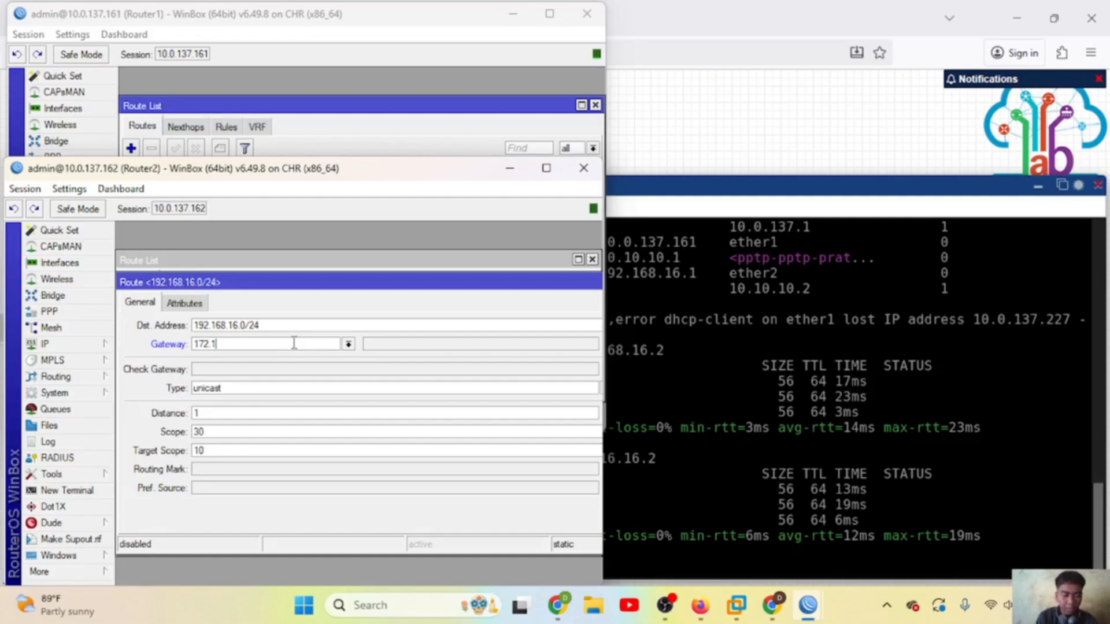
pyautogui.write('6.16.1')
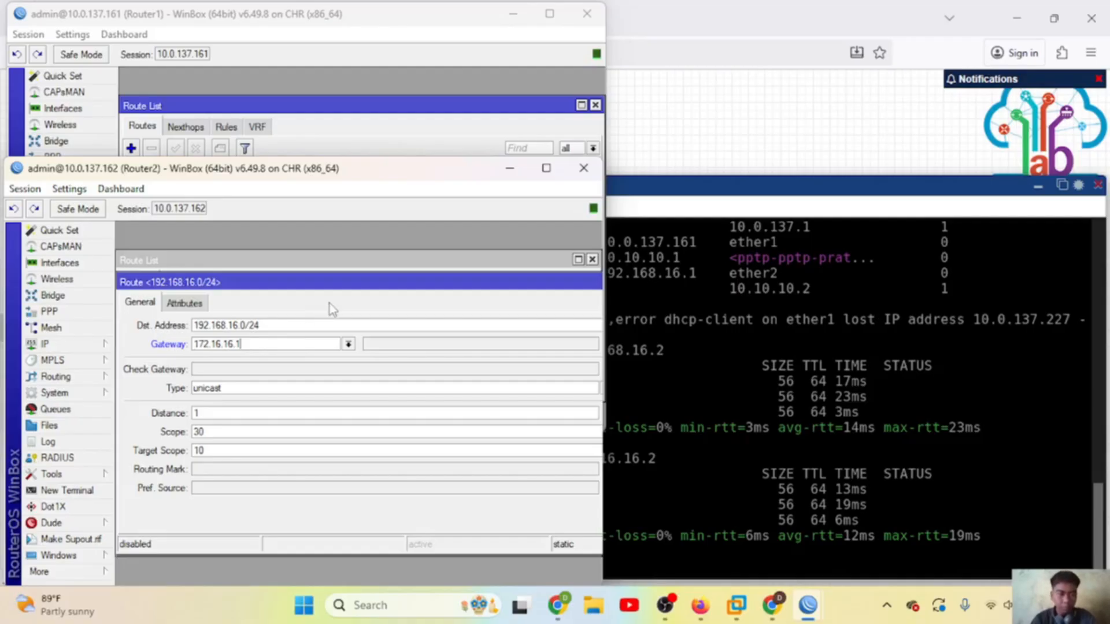
# Step: Save the edited route and enable it so it runs via l2tp-out1
pyautogui.doubleClick(436, 282)
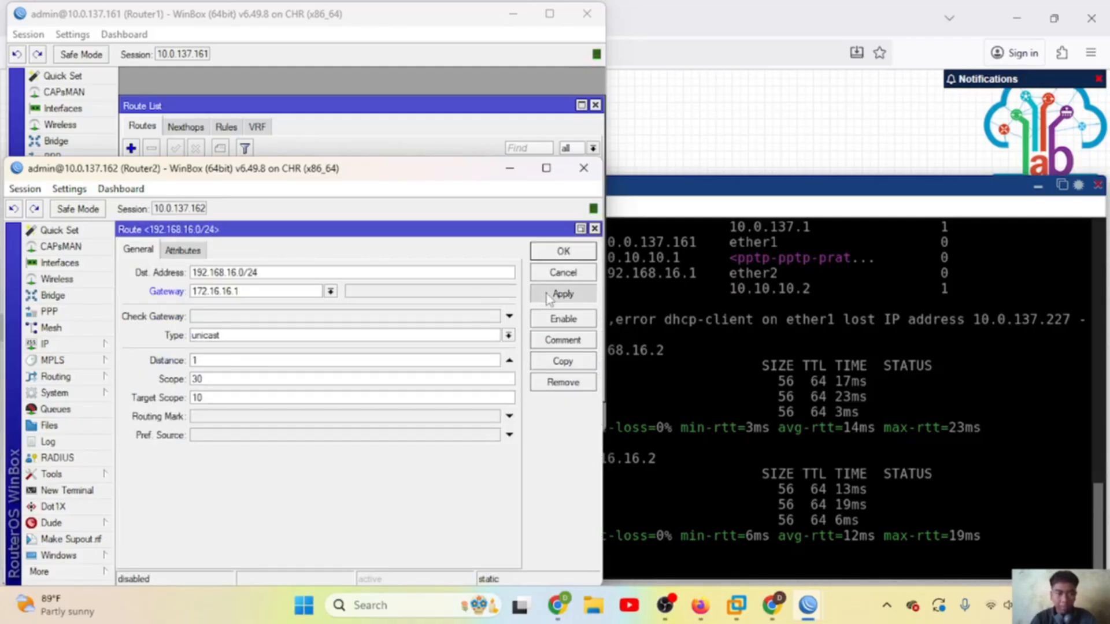
pyautogui.click(556, 254)
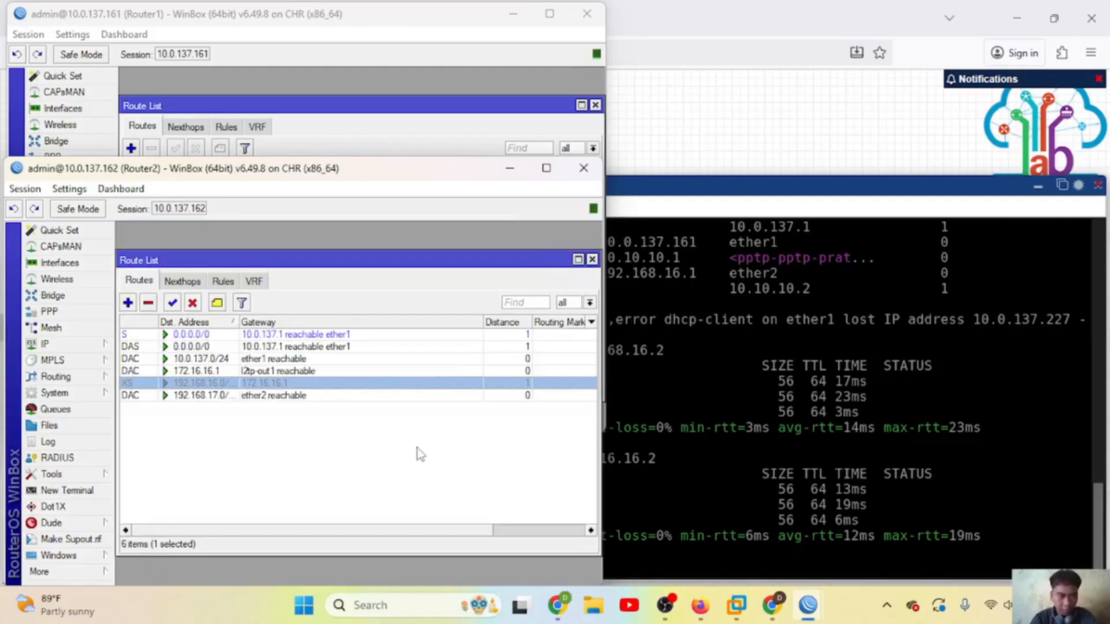
pyautogui.click(171, 303)
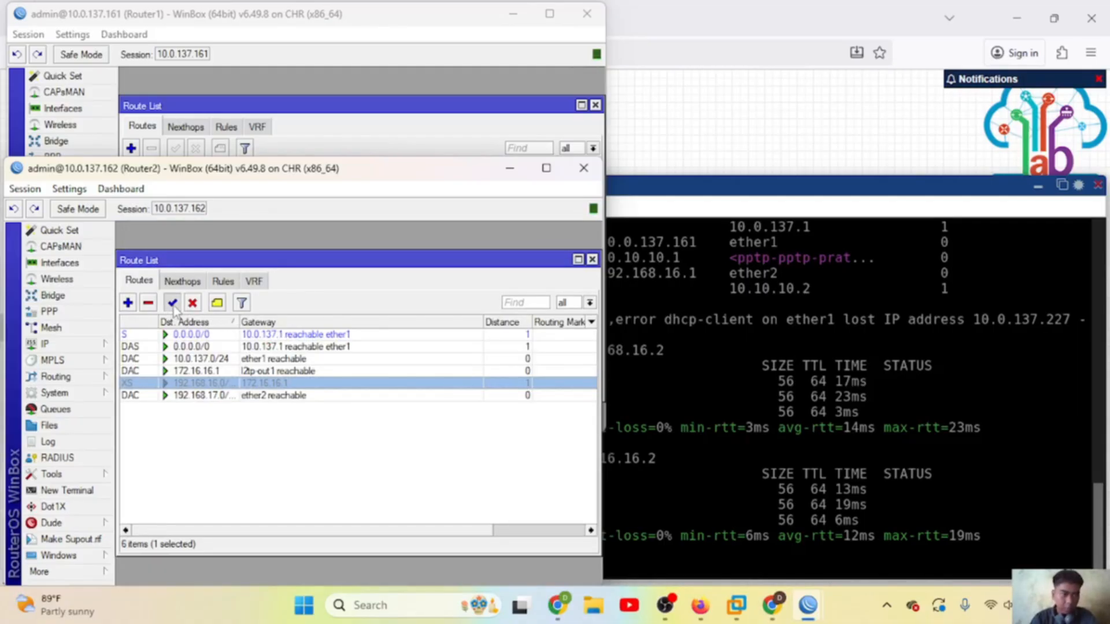
pyautogui.click(218, 467)
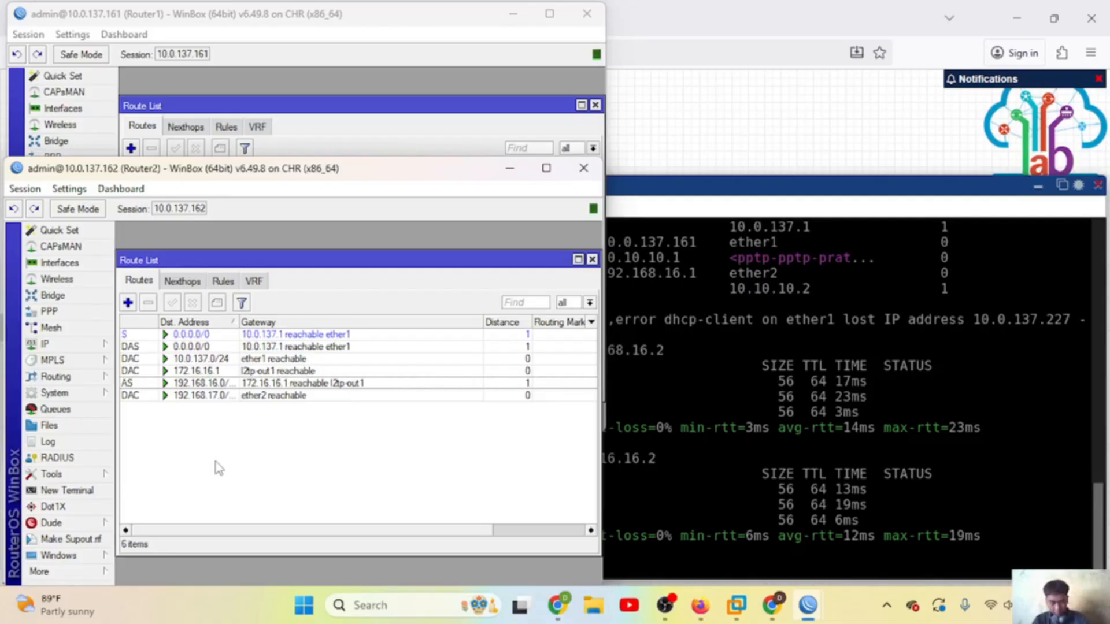
pyautogui.click(665, 371)
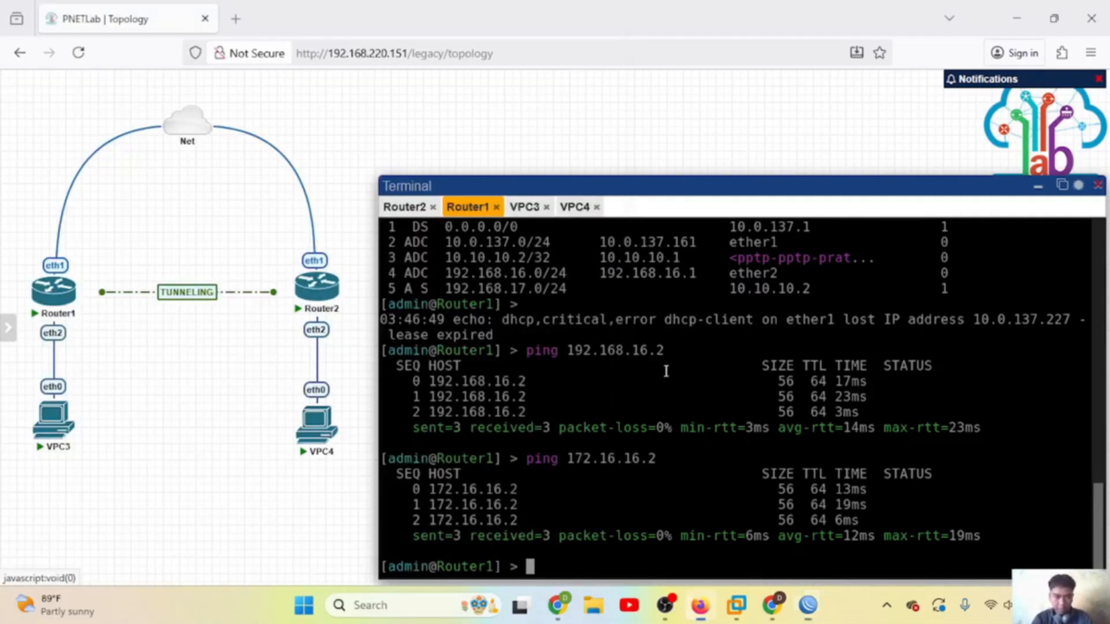
# Step: Rerun the pings: VPC3 to 192.168.17.254 and VPC4 to 192.168.16.254
pyautogui.click(526, 209)
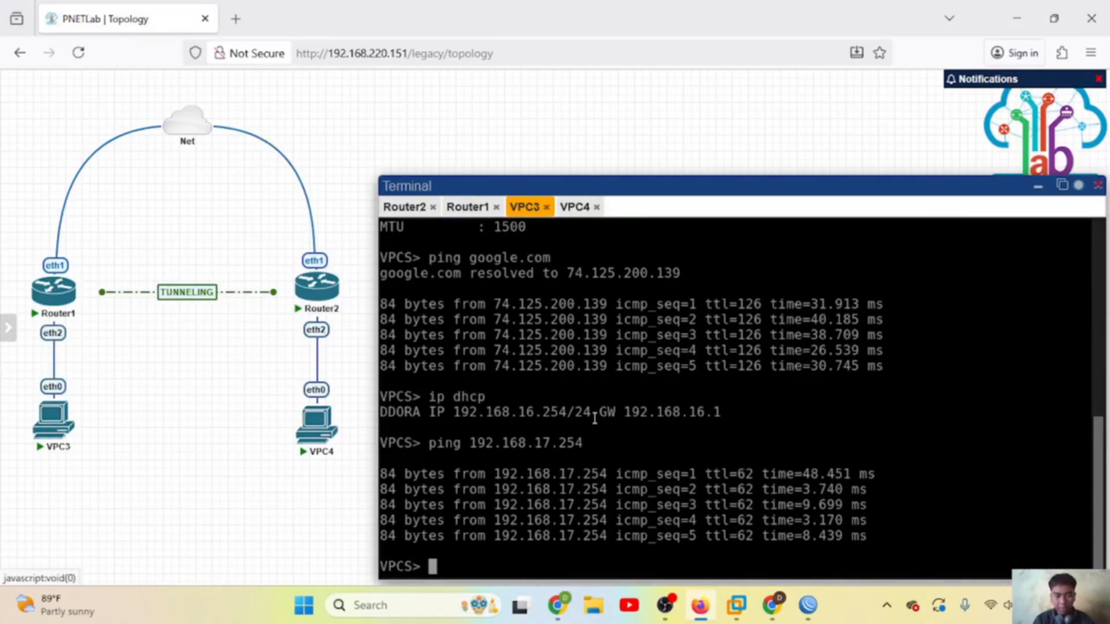
pyautogui.press('Up')
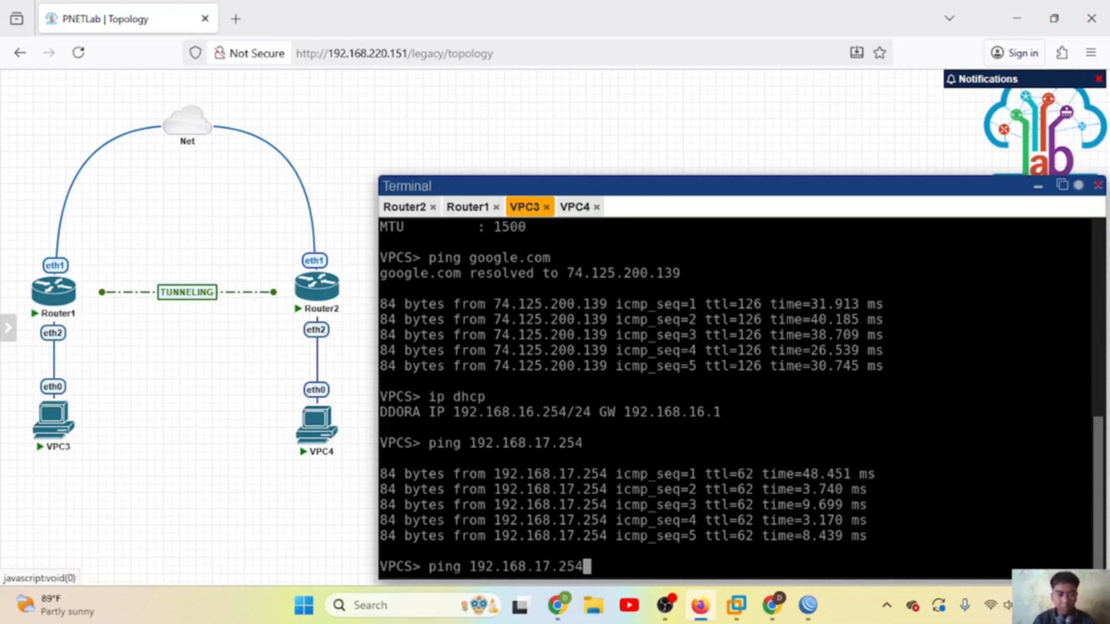
pyautogui.press('Return')
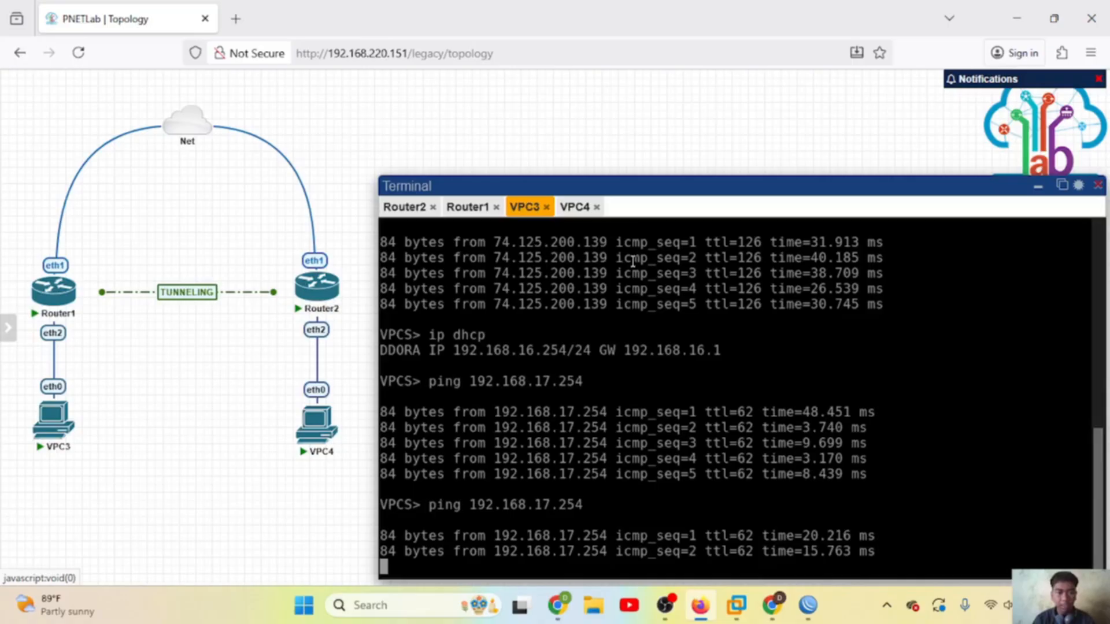
pyautogui.click(576, 209)
pyautogui.press('Up')
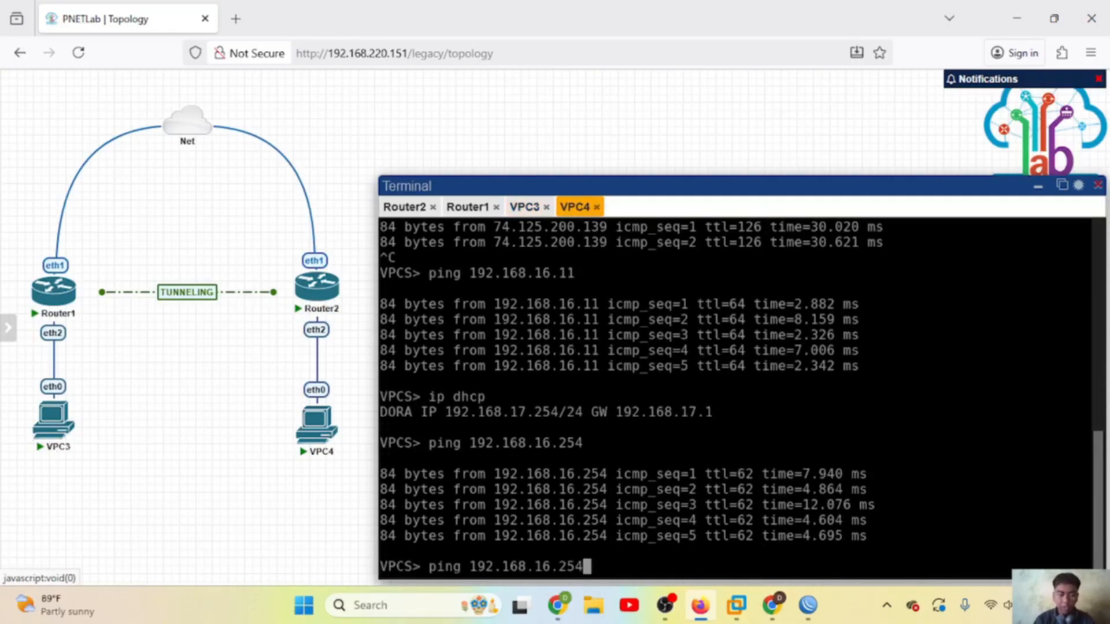
pyautogui.press('Return')
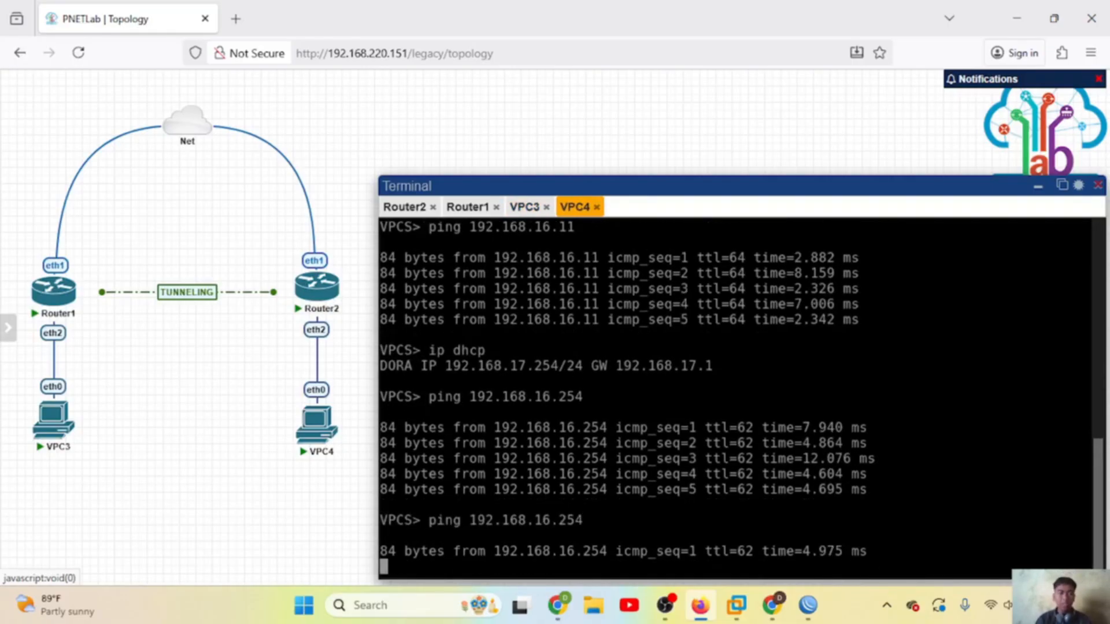
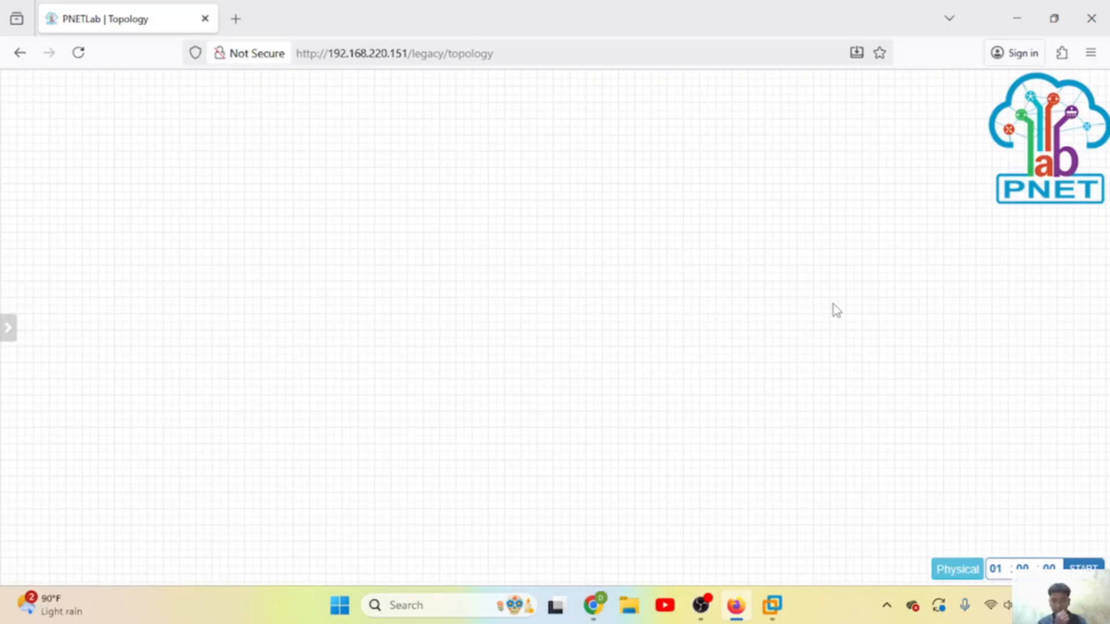
# Step: Add a Cloud_nat network named Net and move it to the top-left of the canvas
pyautogui.rightClick(321, 134)
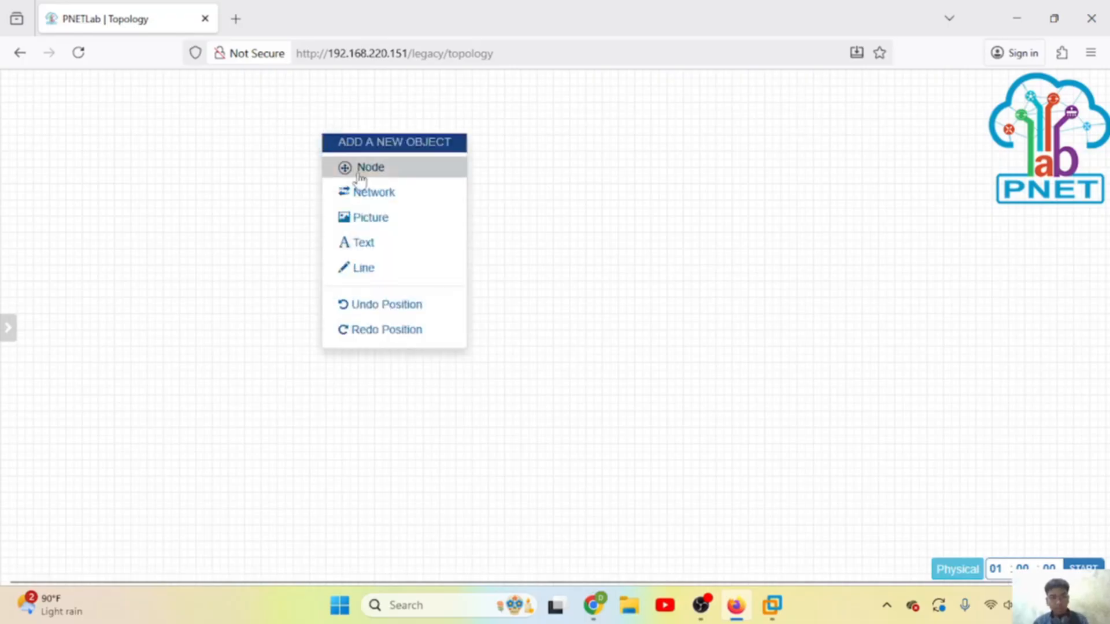
pyautogui.click(370, 201)
pyautogui.click(497, 245)
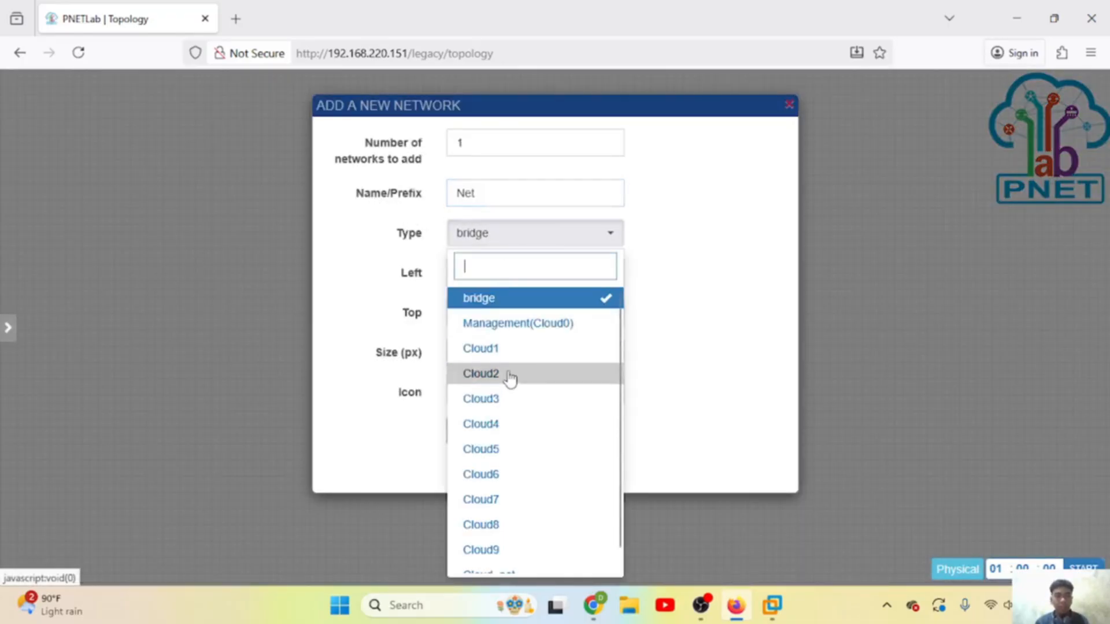
pyautogui.scroll(-1, 508, 388)
pyautogui.click(487, 558)
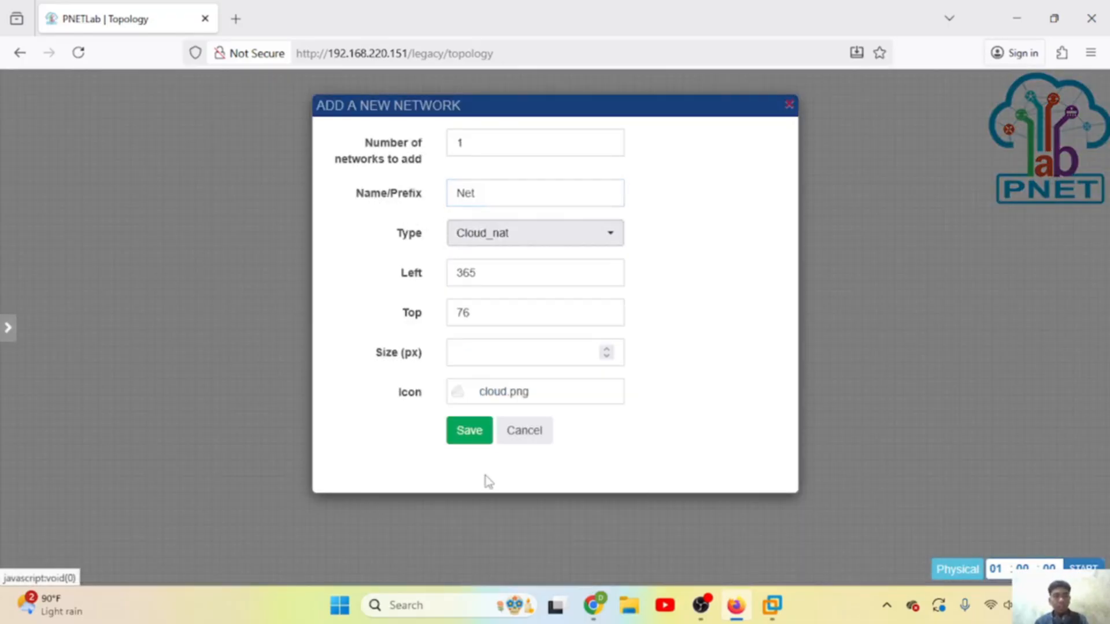
pyautogui.click(469, 431)
pyautogui.moveTo(371, 149)
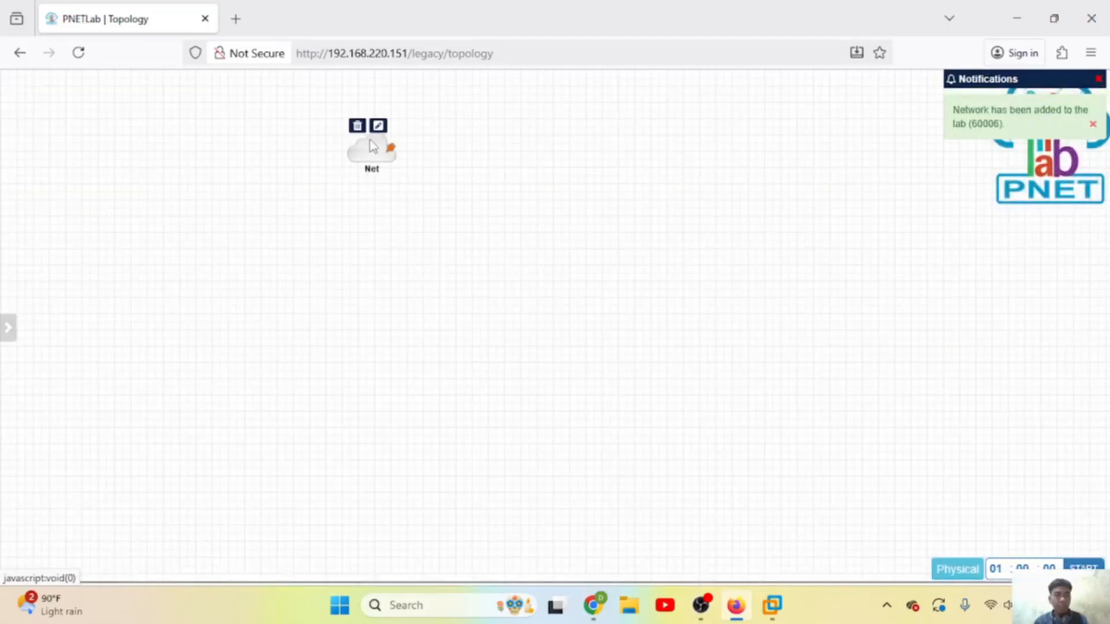
pyautogui.moveTo(372, 149); pyautogui.dragTo(294, 105)
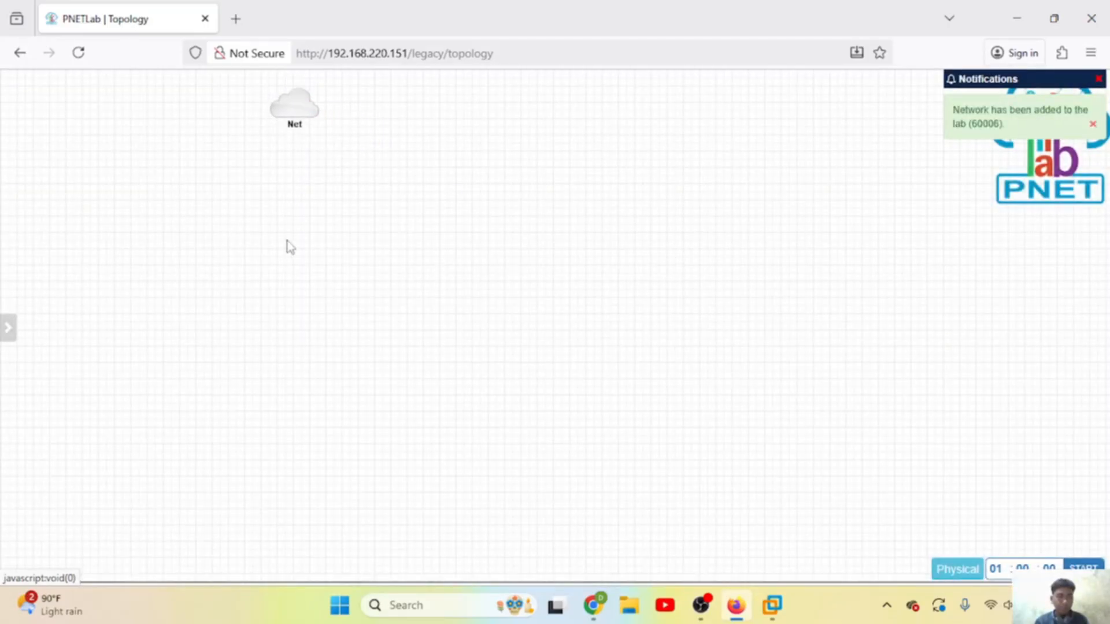
# Step: Add two MikroTik RouterOS nodes with the Qemu Options field emptied
pyautogui.rightClick(289, 261)
pyautogui.click(324, 297)
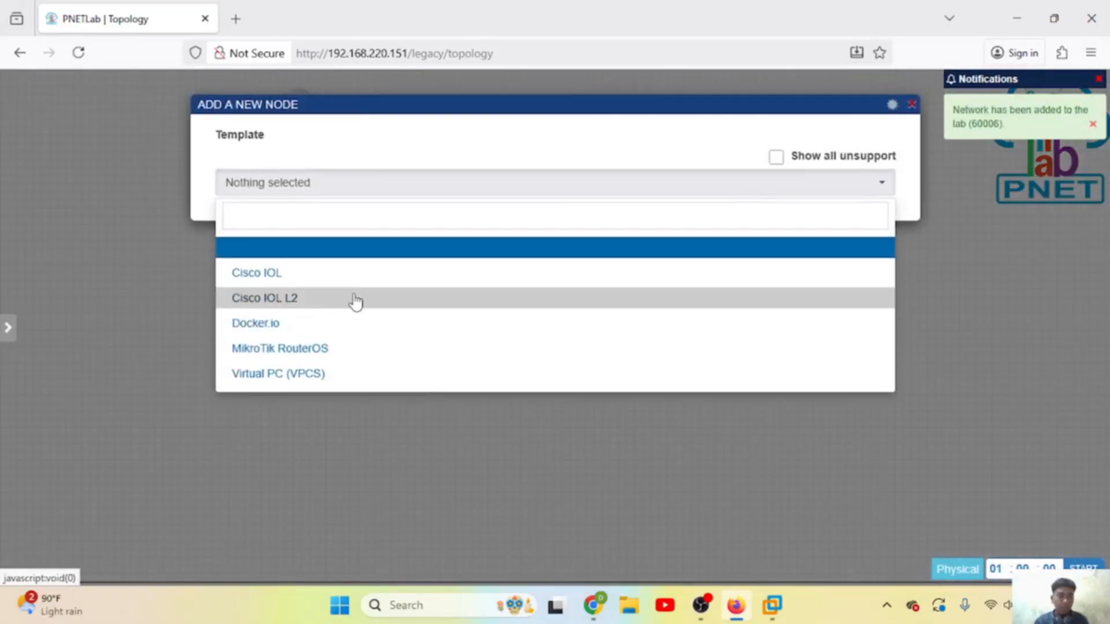
pyautogui.click(302, 350)
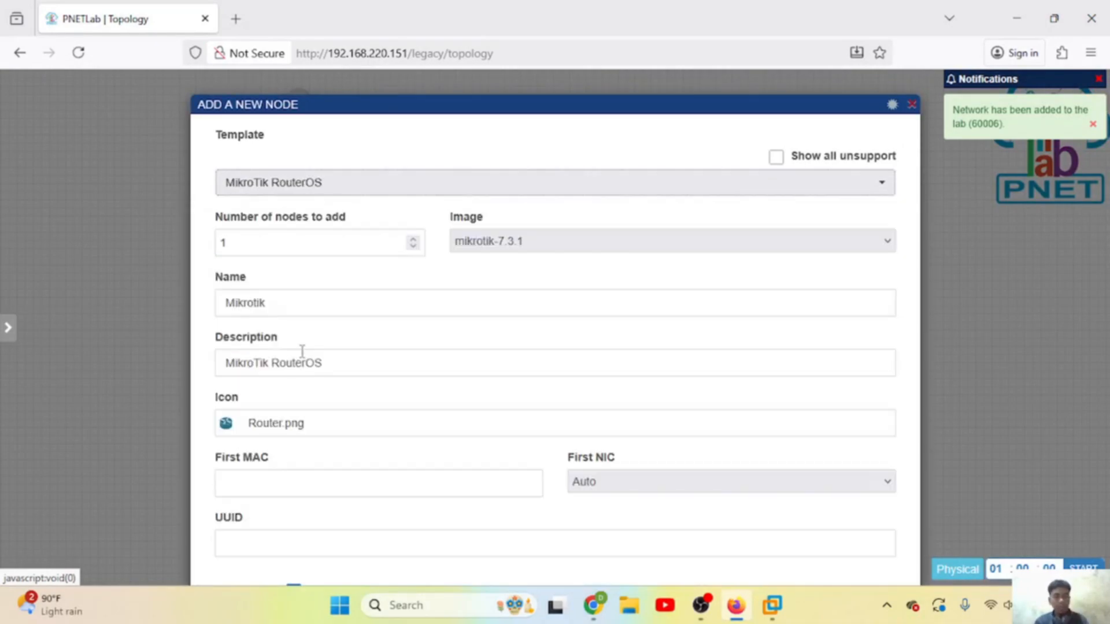
pyautogui.scroll(-1, 340, 371)
pyautogui.scroll(1, 340, 374)
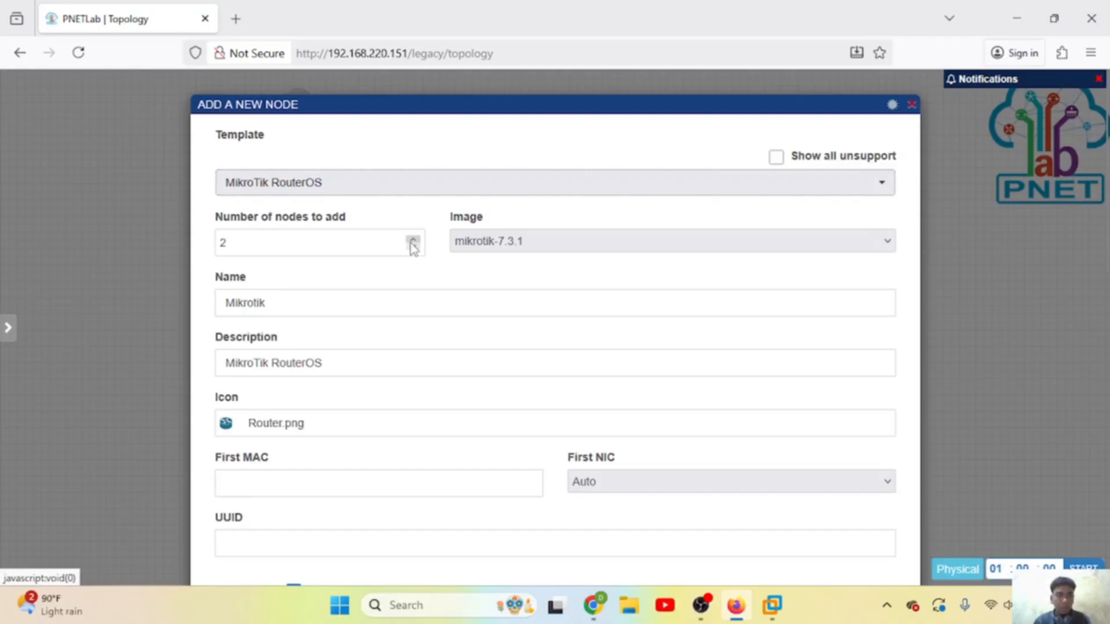
pyautogui.scroll(-6, 392, 356)
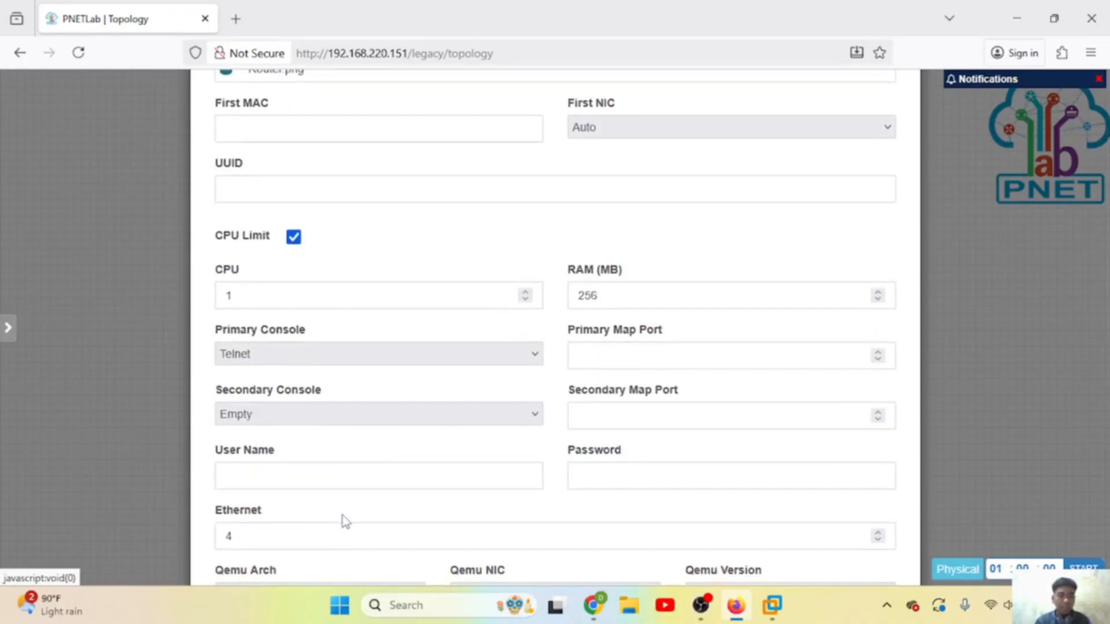
pyautogui.scroll(-2, 345, 520)
pyautogui.click(372, 549)
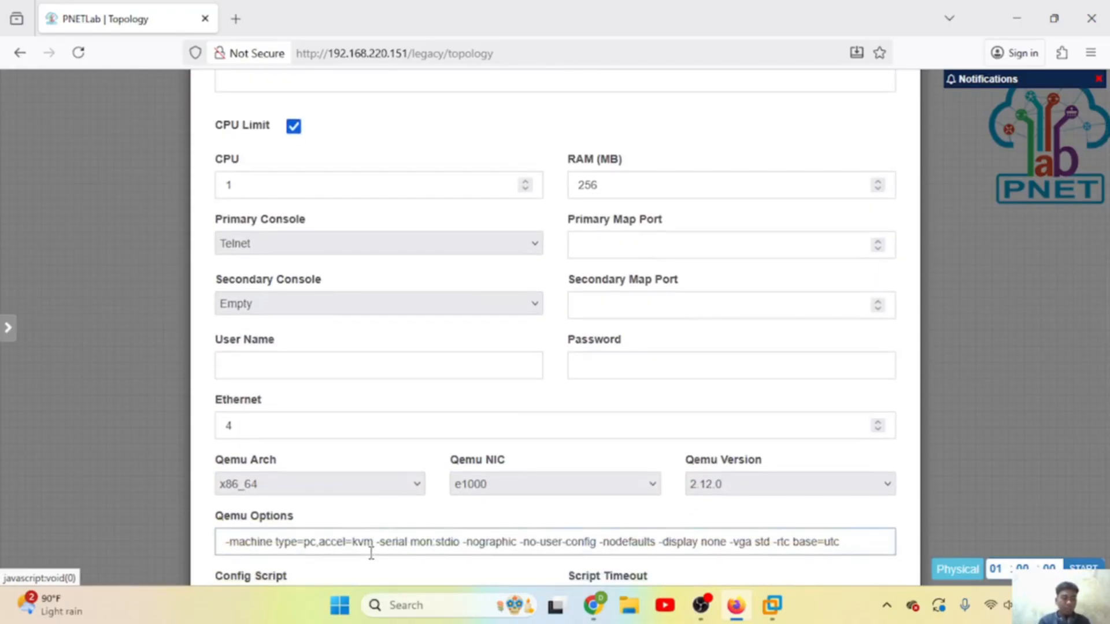
pyautogui.hotkey('ctrl', 'a')
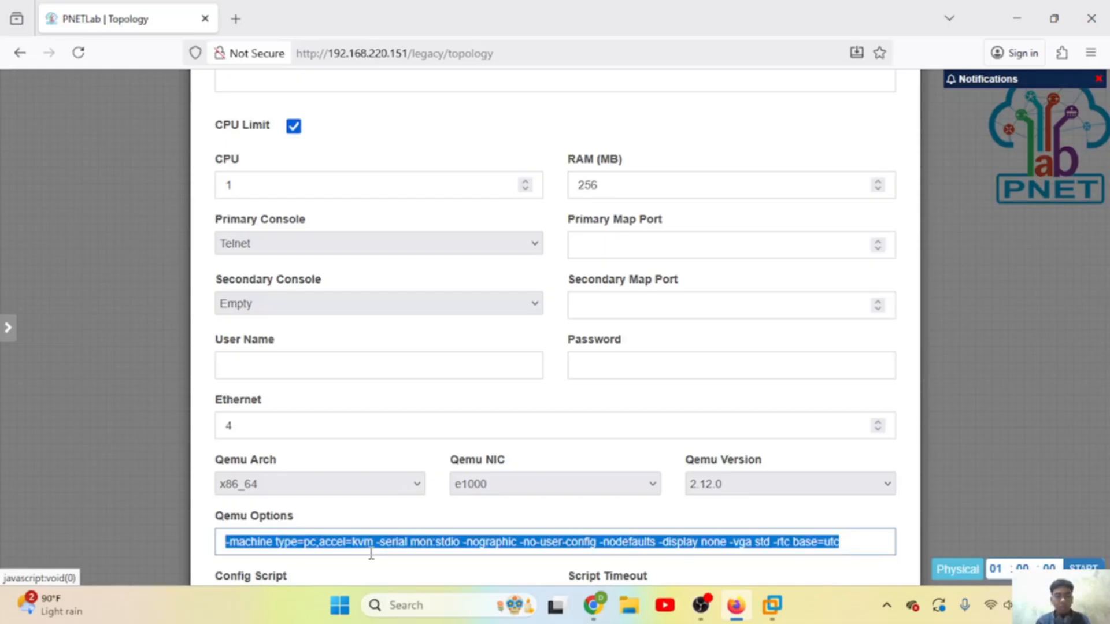
pyautogui.press('BackSpace')
pyautogui.scroll(-5, 371, 520)
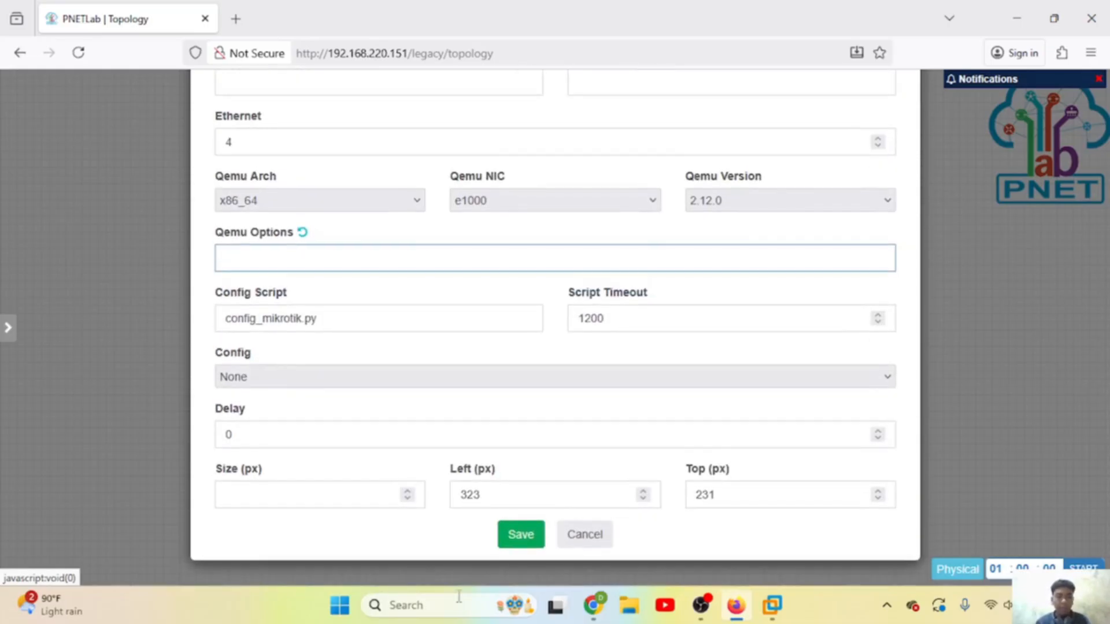
pyautogui.click(520, 533)
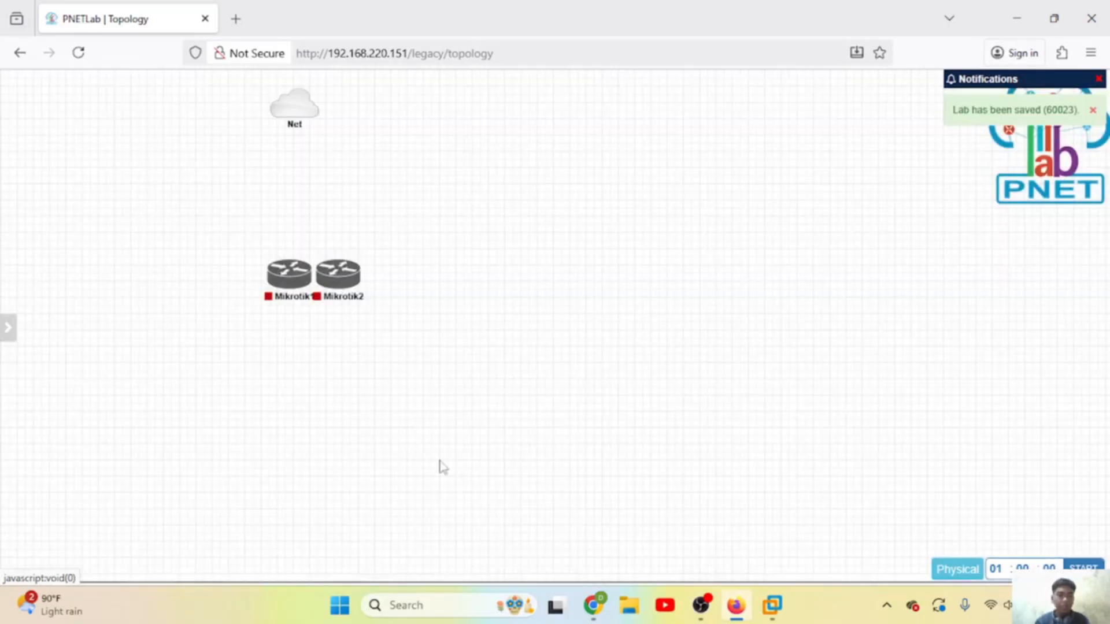
# Step: Add two Virtual PC (VPCS) nodes to the lab
pyautogui.rightClick(280, 365)
pyautogui.click(318, 402)
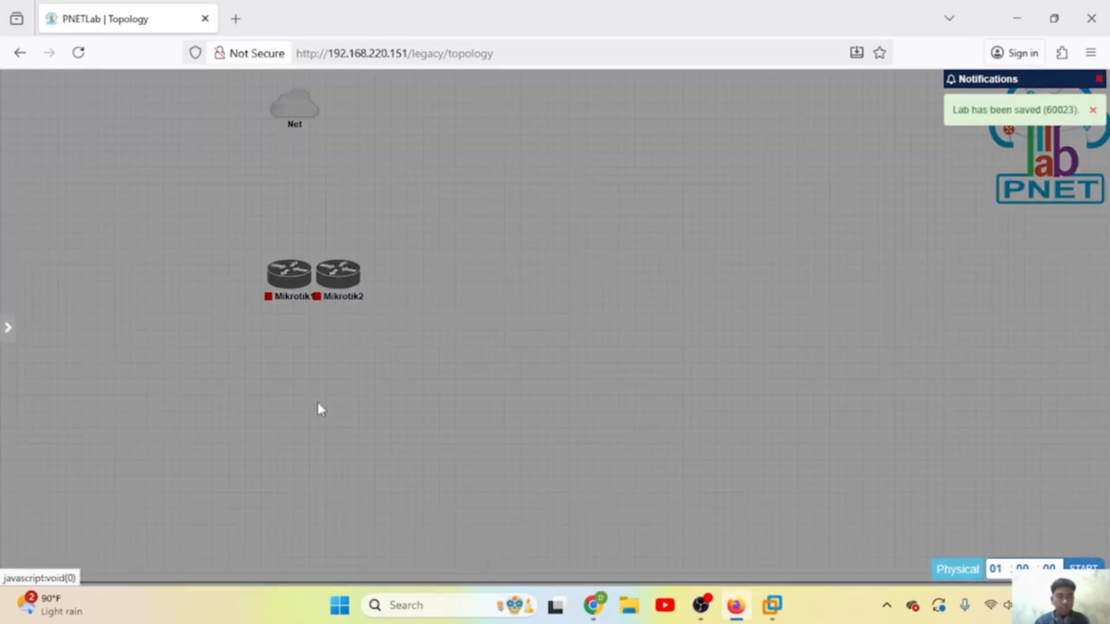
pyautogui.click(299, 373)
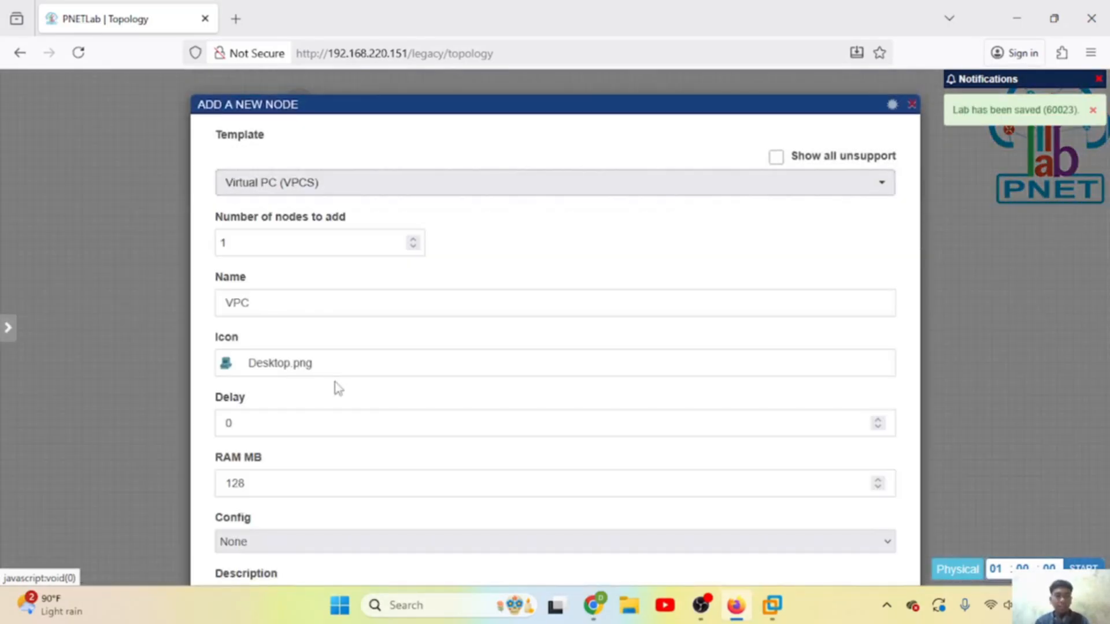
pyautogui.scroll(-1, 338, 388)
pyautogui.click(413, 195)
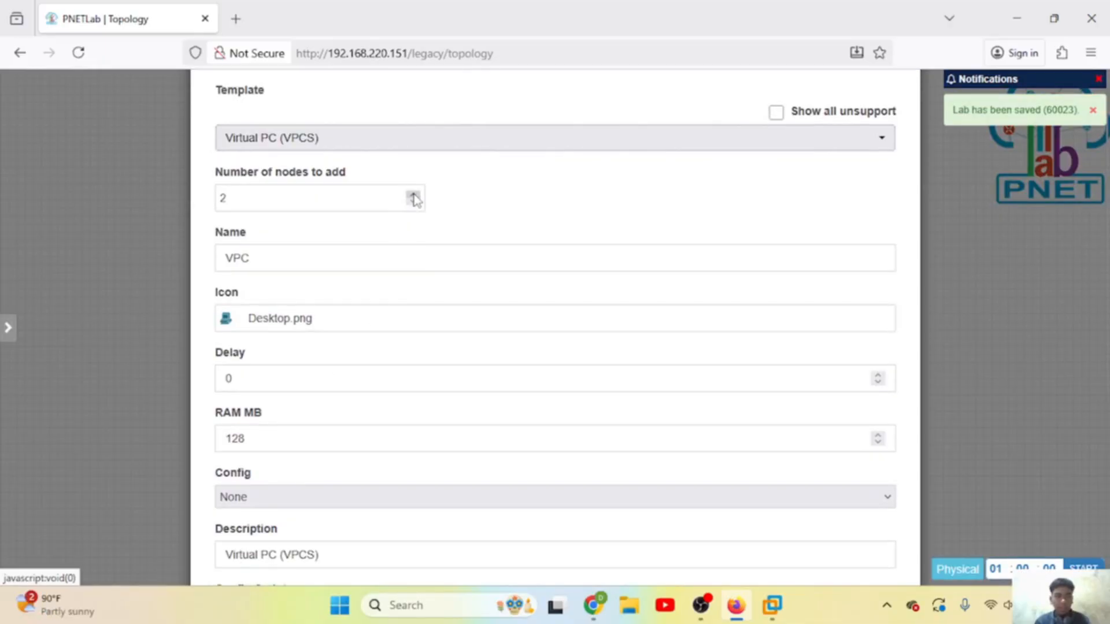
pyautogui.scroll(-5, 414, 330)
pyautogui.click(528, 543)
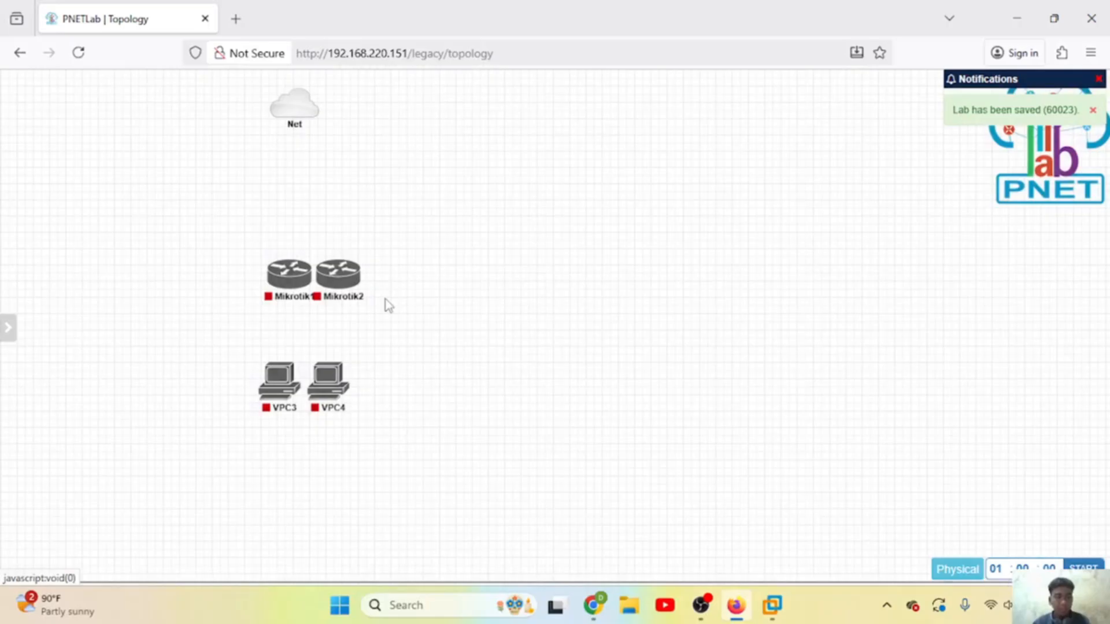
# Step: Link Net to Mikrotik1 and Mikrotik1 eth2 to Mikrotik2 eth1, and place VPC3 and VPC4 near Mikrotik2
pyautogui.moveTo(293, 283); pyautogui.dragTo(299, 112)
pyautogui.click(580, 433)
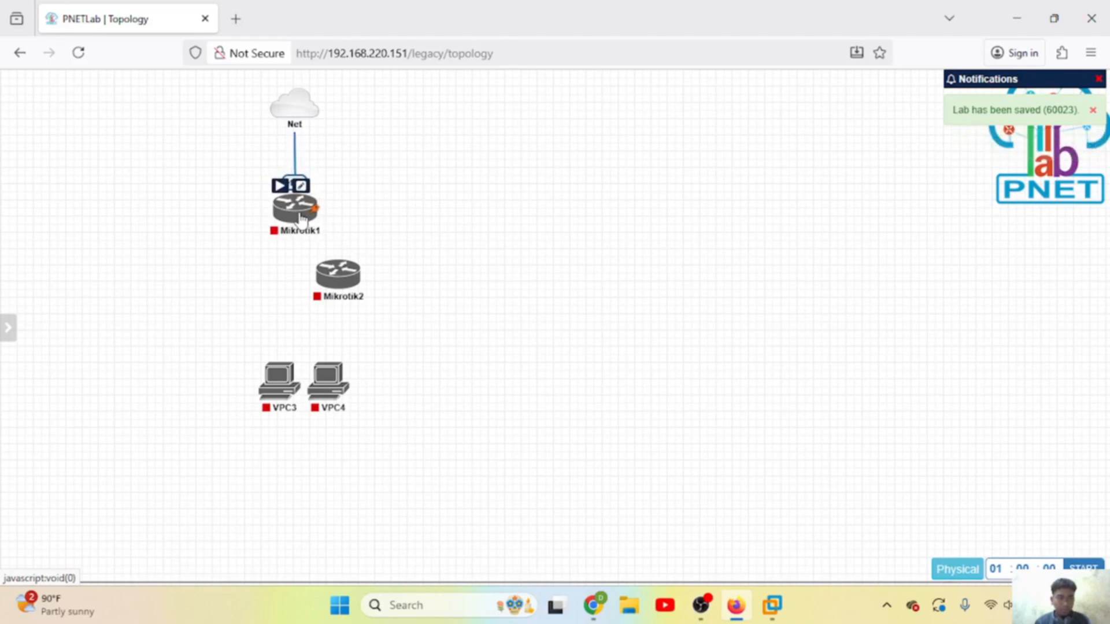
pyautogui.moveTo(338, 272)
pyautogui.mouseDown()
pyautogui.moveTo(92, 277)
pyautogui.moveTo(299, 215)
pyautogui.mouseUp()
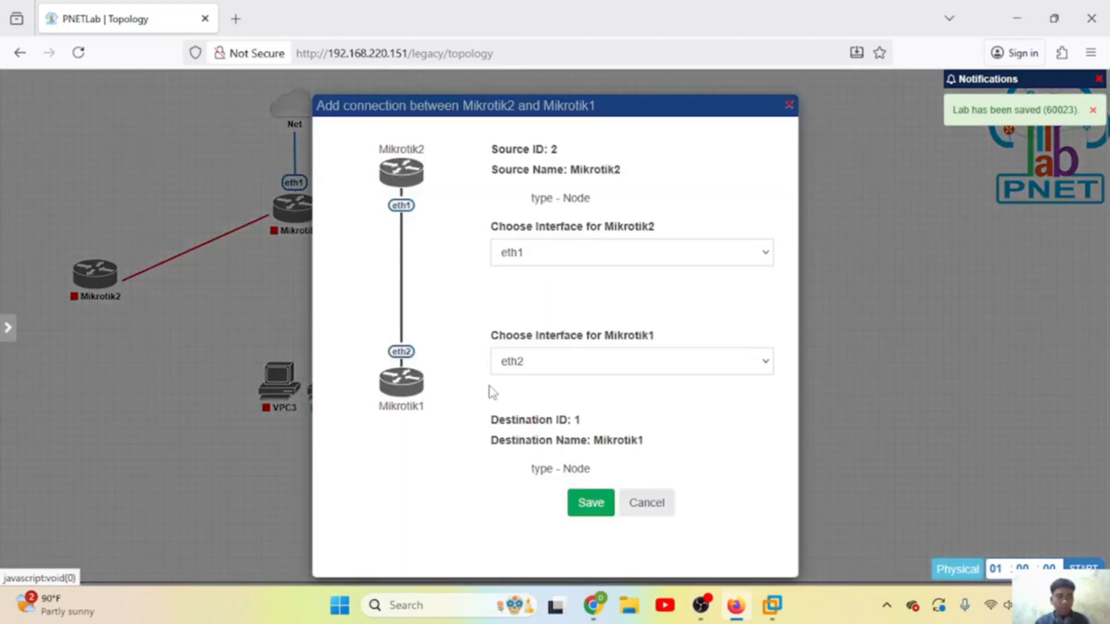
pyautogui.click(598, 507)
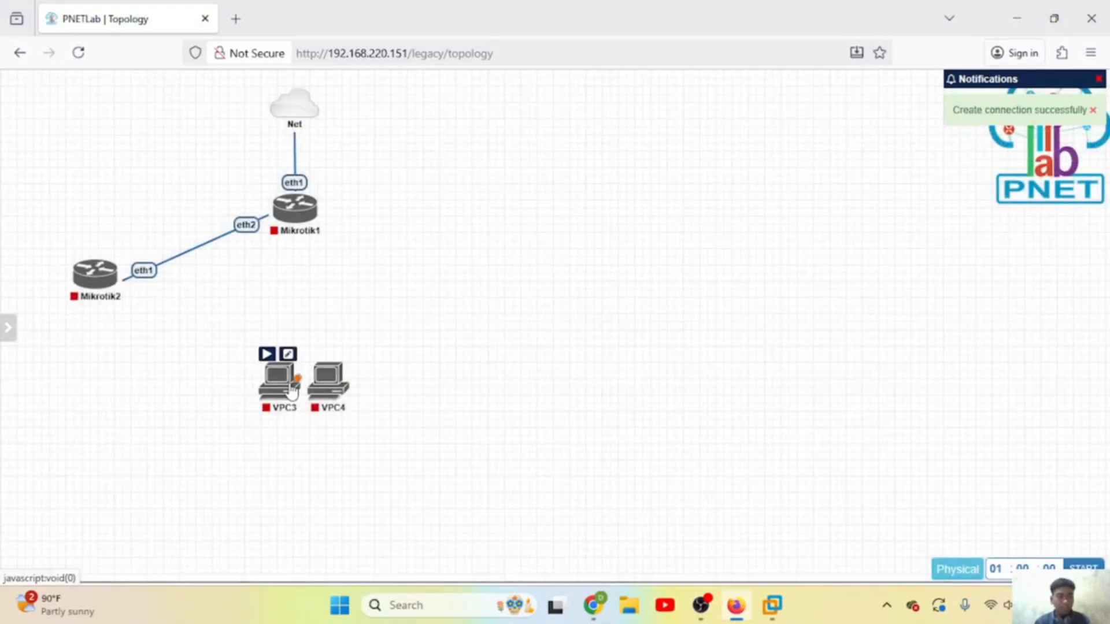
pyautogui.moveTo(276, 392); pyautogui.dragTo(75, 423)
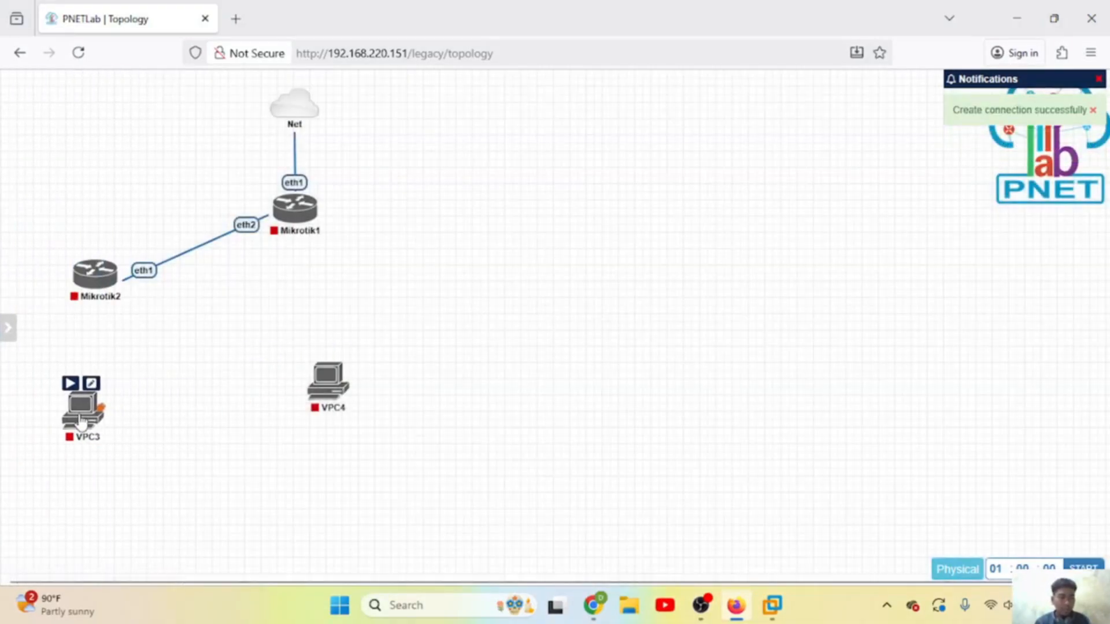
pyautogui.moveTo(325, 404); pyautogui.dragTo(217, 402)
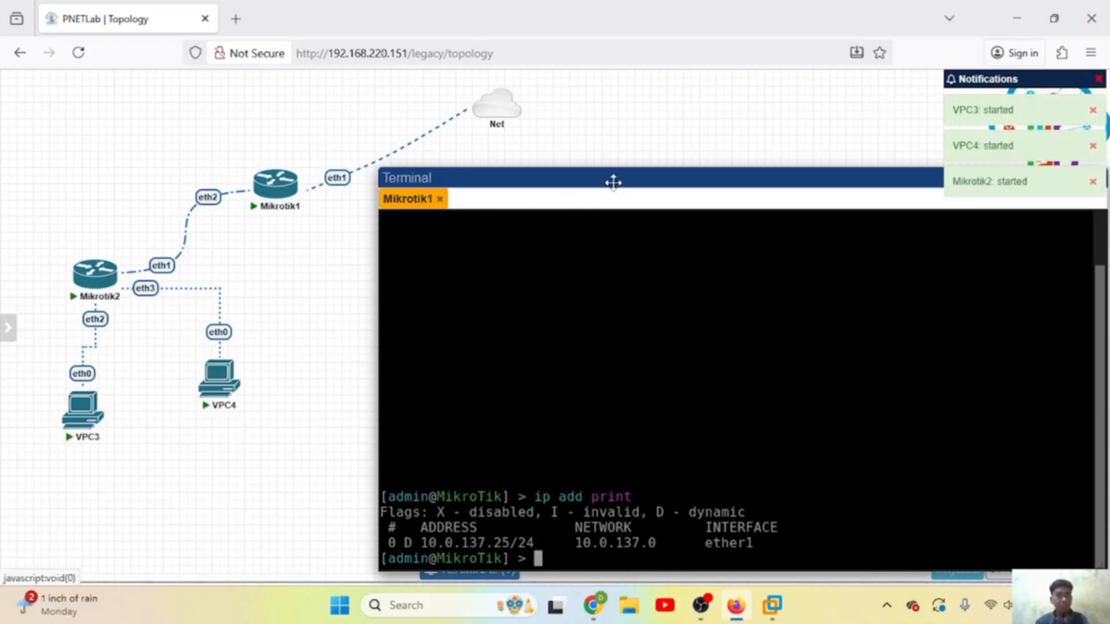
# Step: Launch WinBox, connect to Mikrotik1 at 10.0.137.25, and dismiss the expired-password prompt
pyautogui.click(1022, 15)
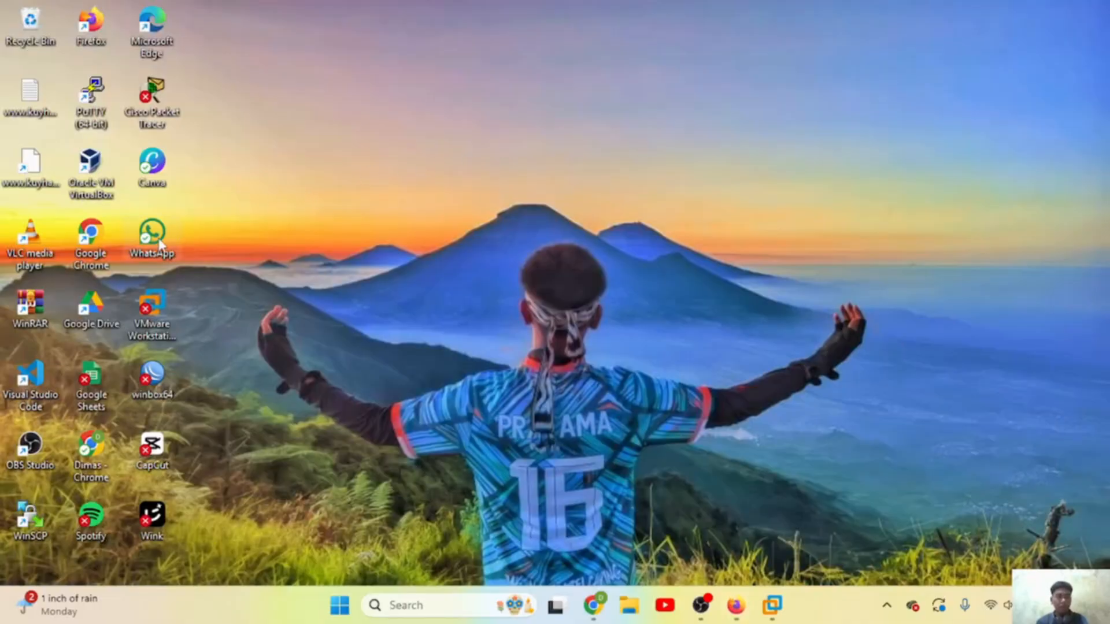
pyautogui.doubleClick(153, 374)
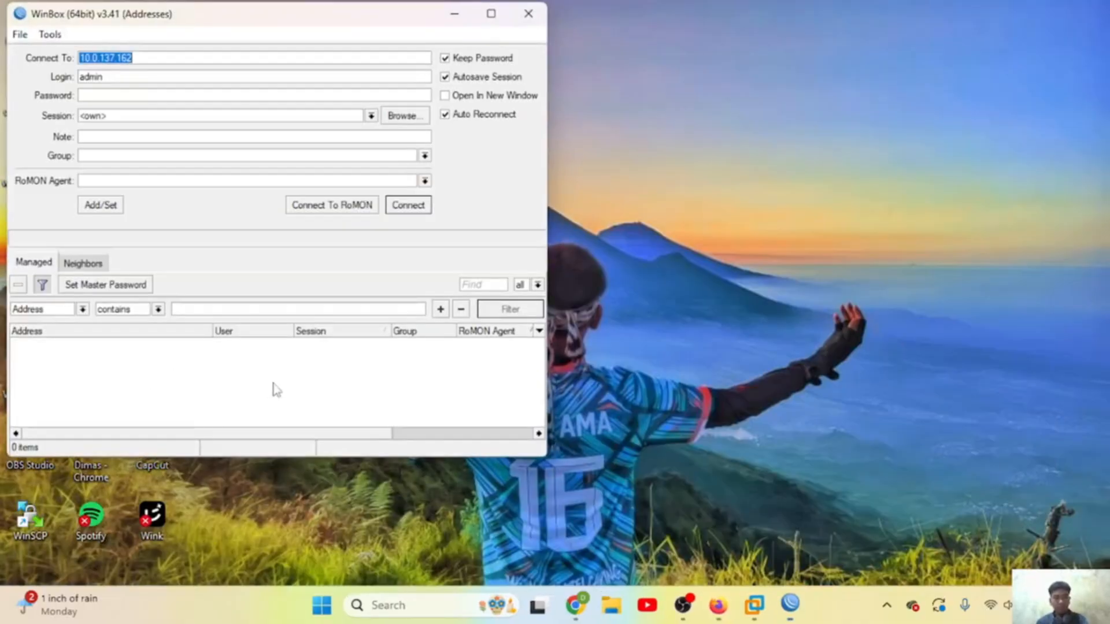
pyautogui.click(717, 610)
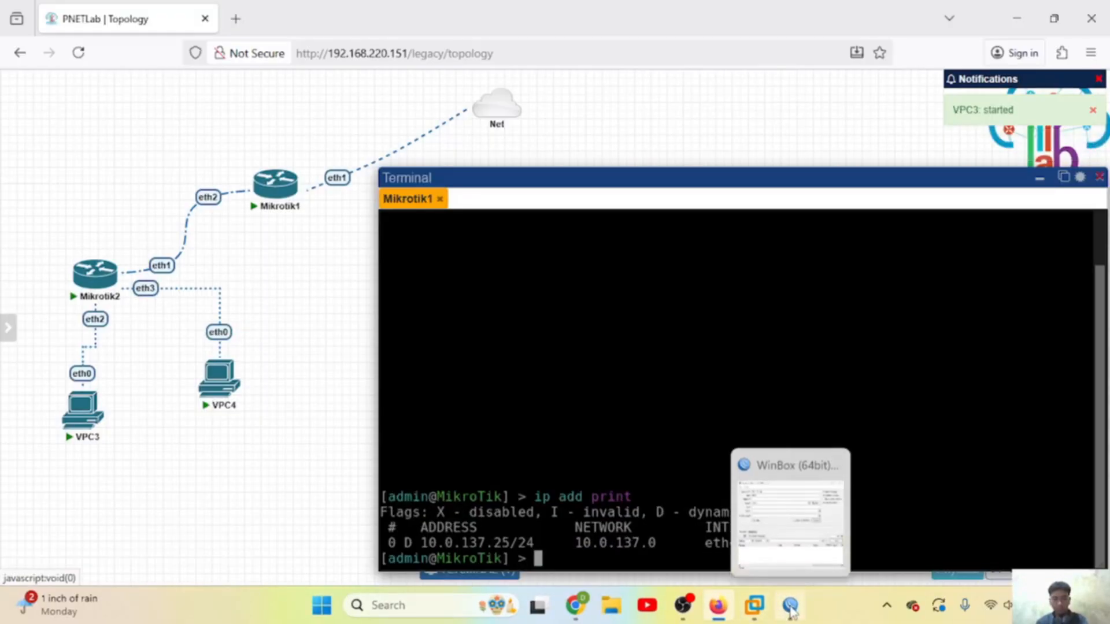
pyautogui.click(789, 605)
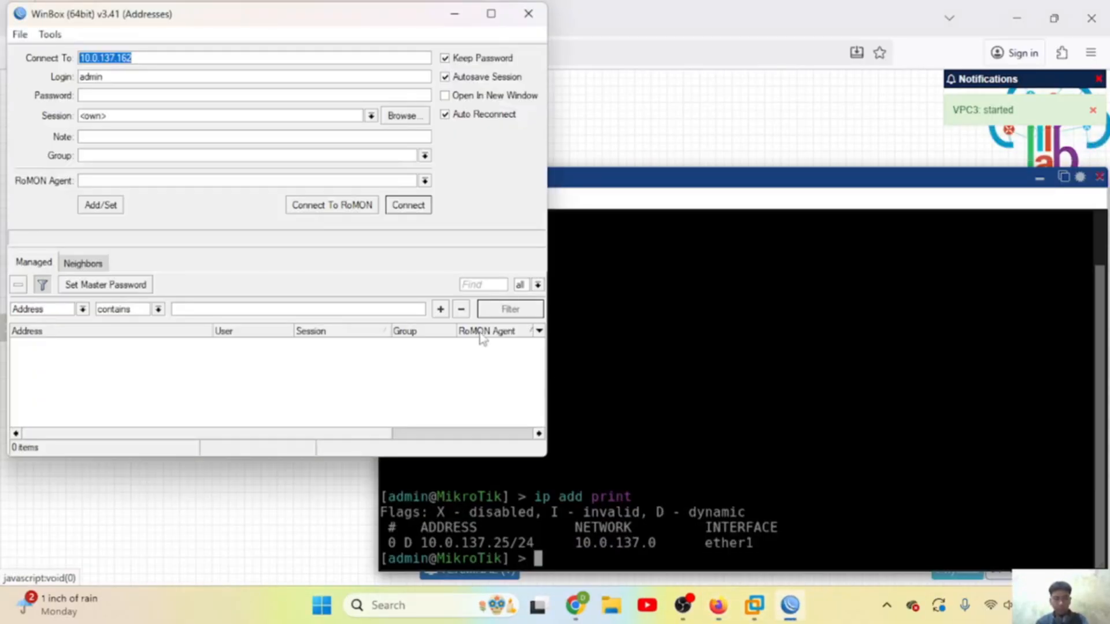
pyautogui.click(162, 54)
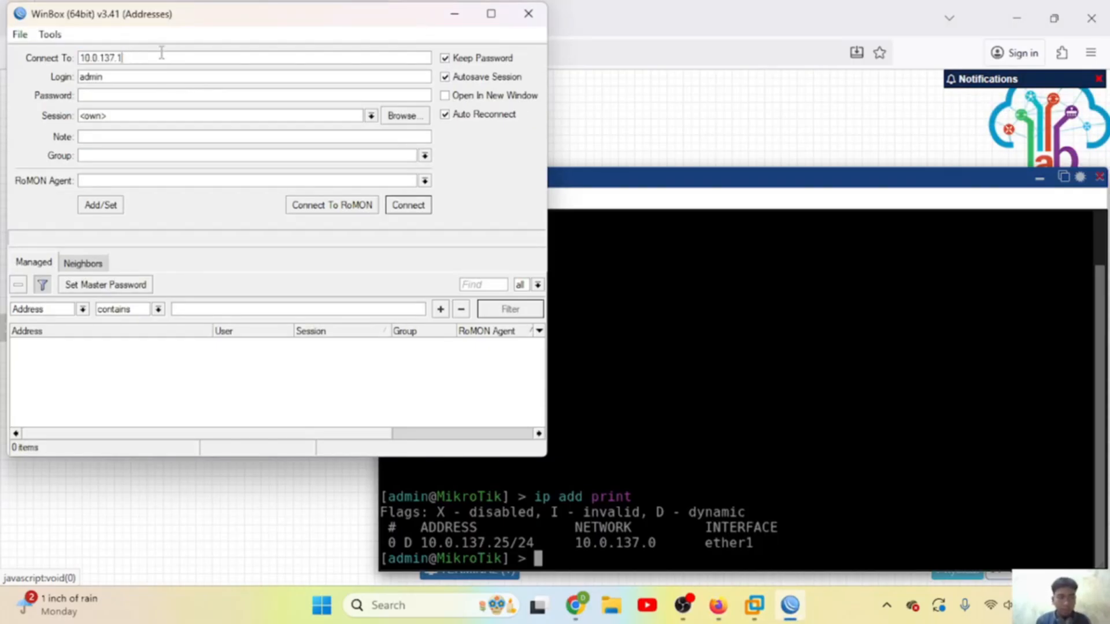
pyautogui.write('25')
pyautogui.click(416, 208)
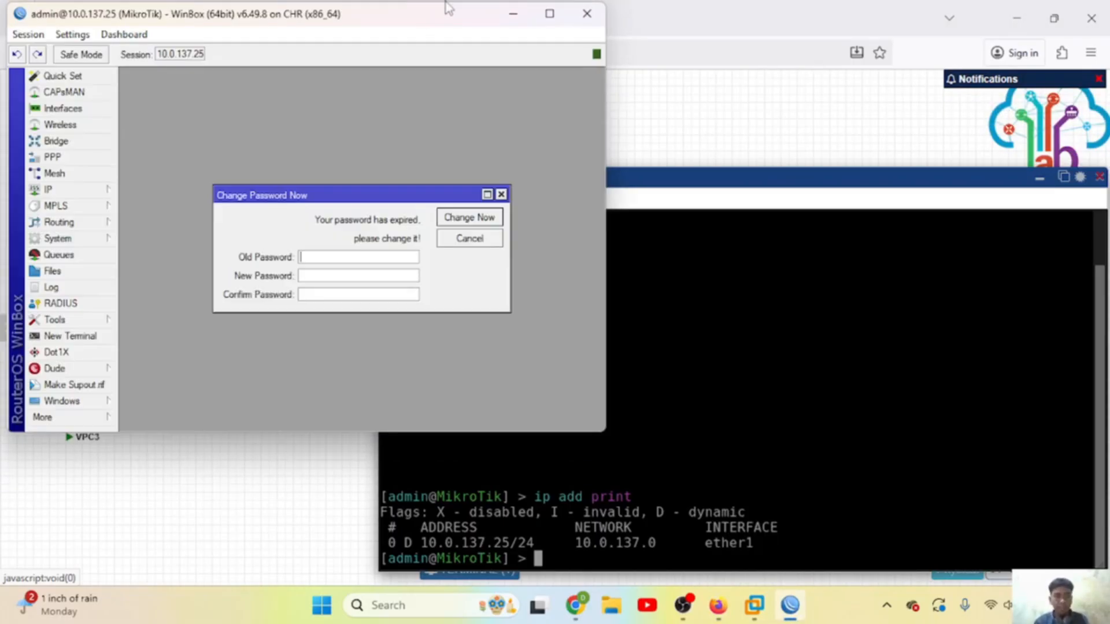
pyautogui.moveTo(446, 7); pyautogui.dragTo(861, 23)
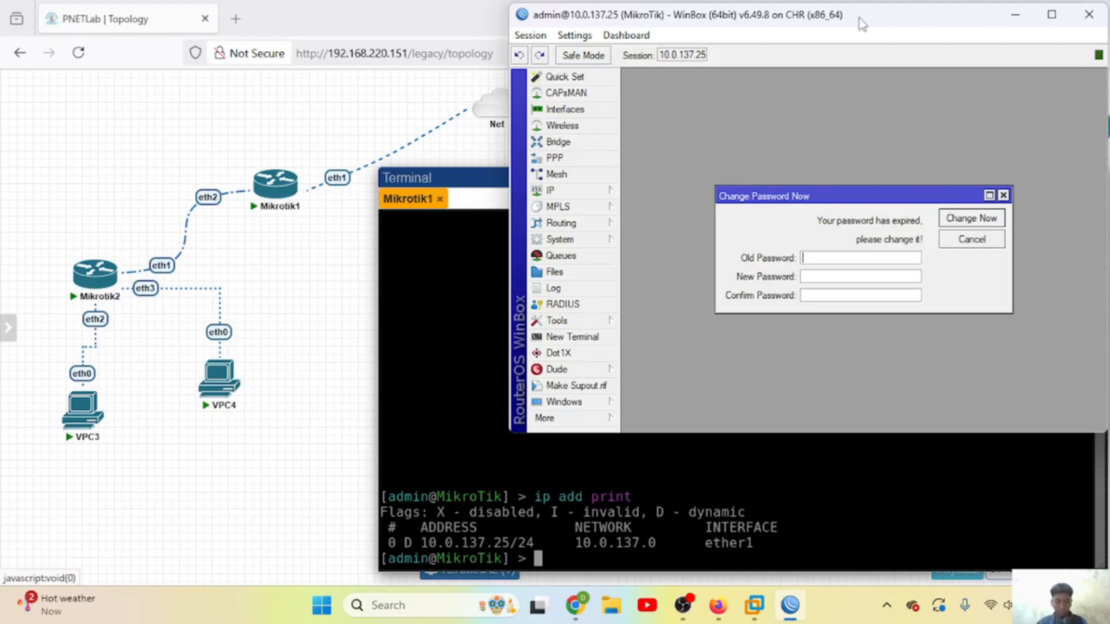
pyautogui.click(1003, 197)
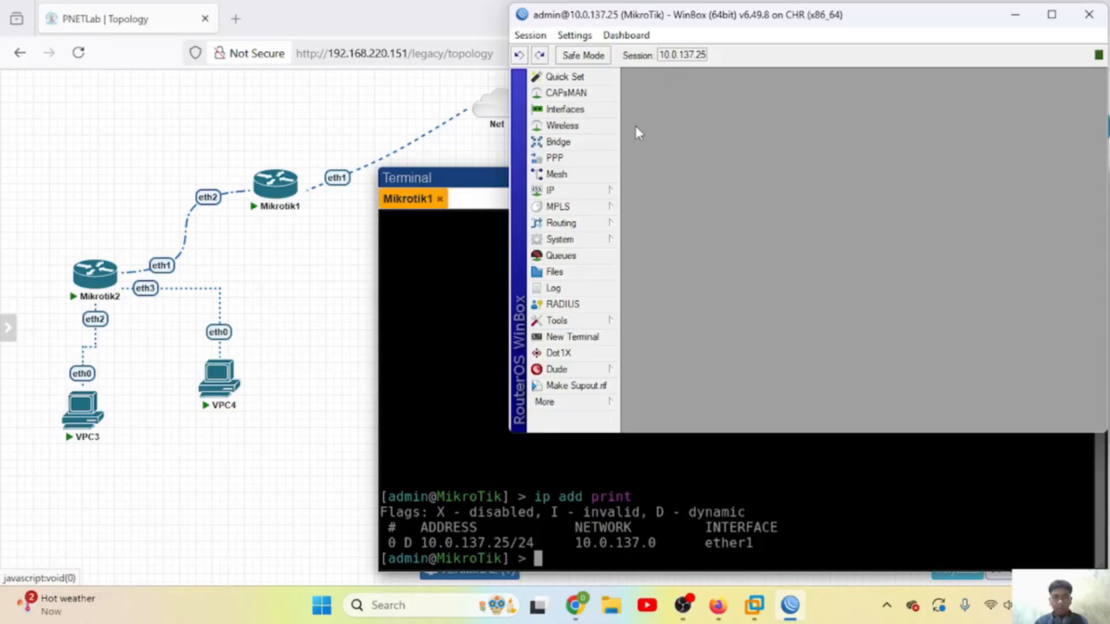
# Step: Create a PPPoE server with service name pppoe-pratama running on ether2
pyautogui.click(595, 159)
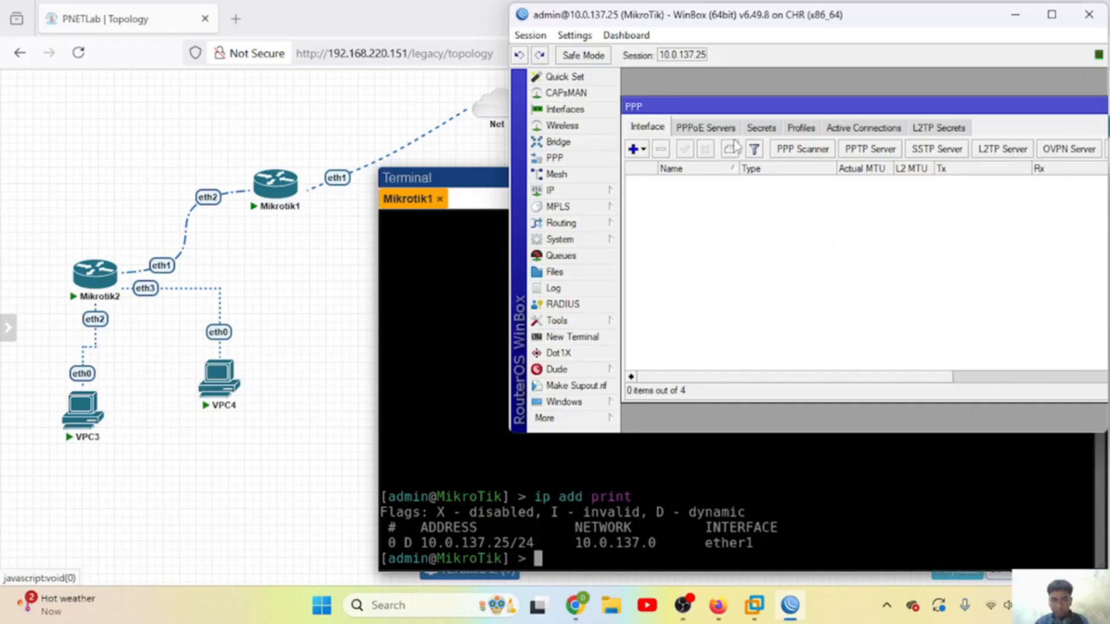
pyautogui.click(715, 129)
pyautogui.click(633, 149)
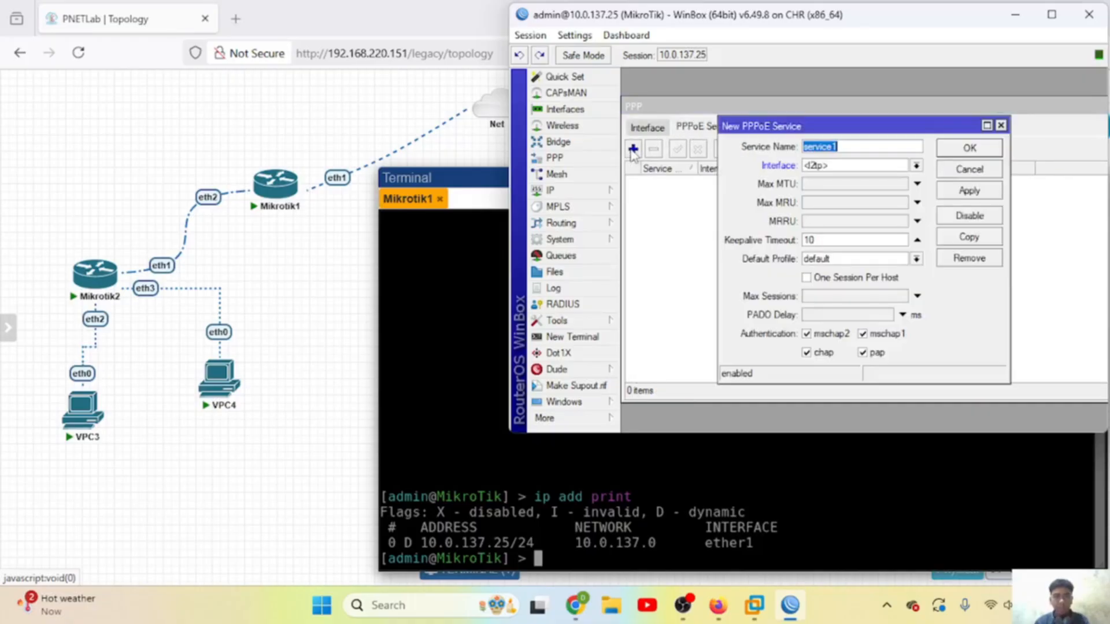
pyautogui.click(853, 145)
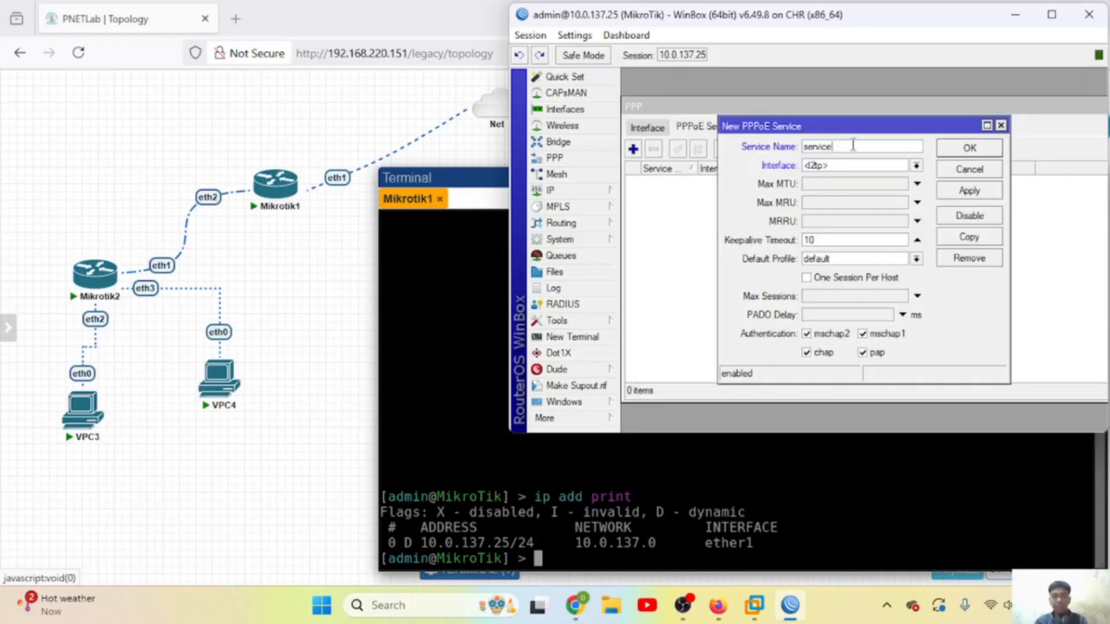
pyautogui.press('BackSpace')
pyautogui.press('BackSpace')
pyautogui.press('BackSpace')
pyautogui.press('BackSpace')
pyautogui.press('BackSpace')
pyautogui.press('BackSpace')
pyautogui.press('BackSpace')
pyautogui.write('pppoe-pratama')
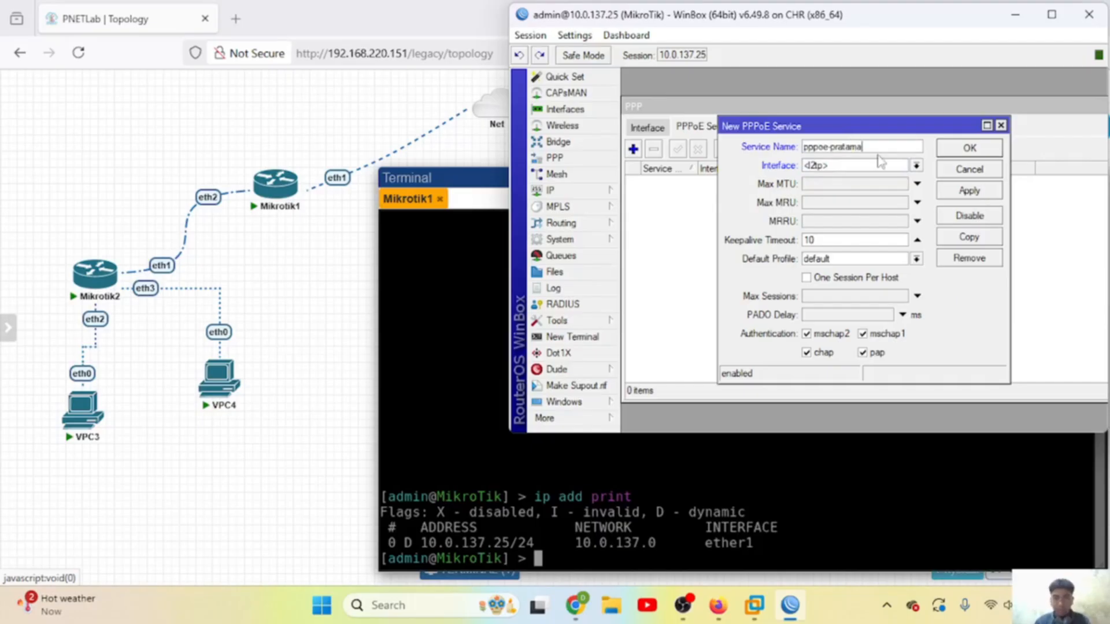
pyautogui.click(913, 167)
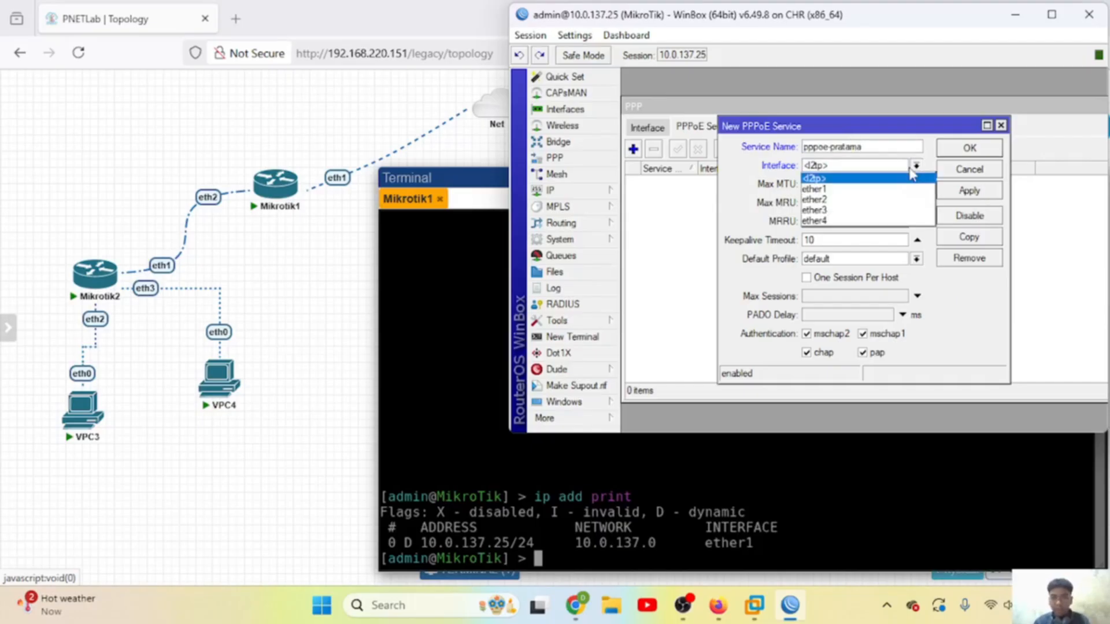
pyautogui.click(839, 200)
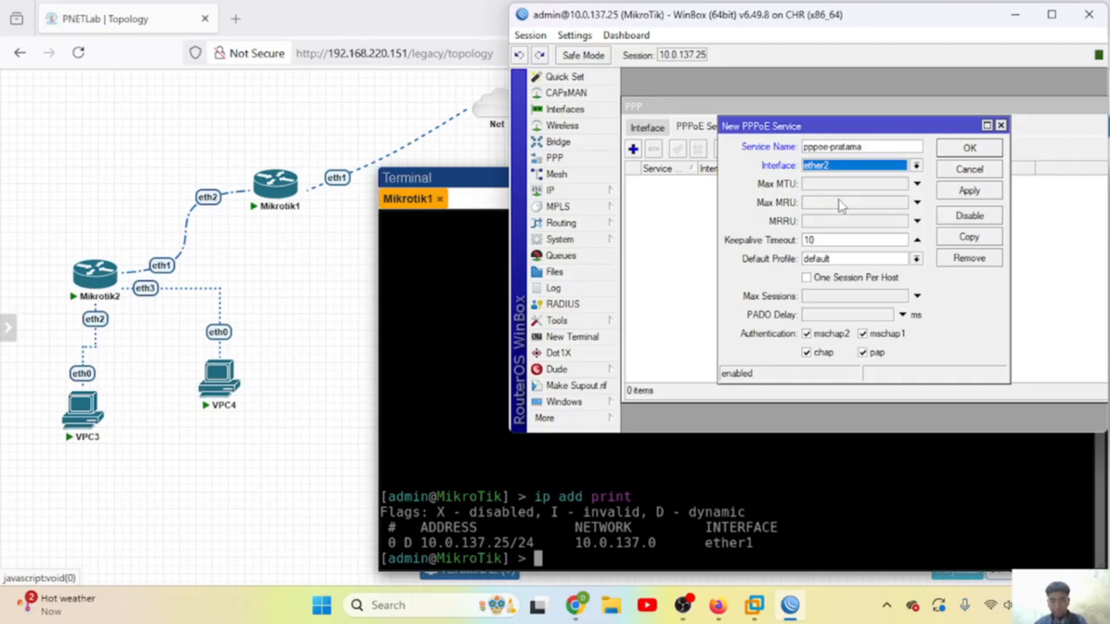
pyautogui.click(974, 195)
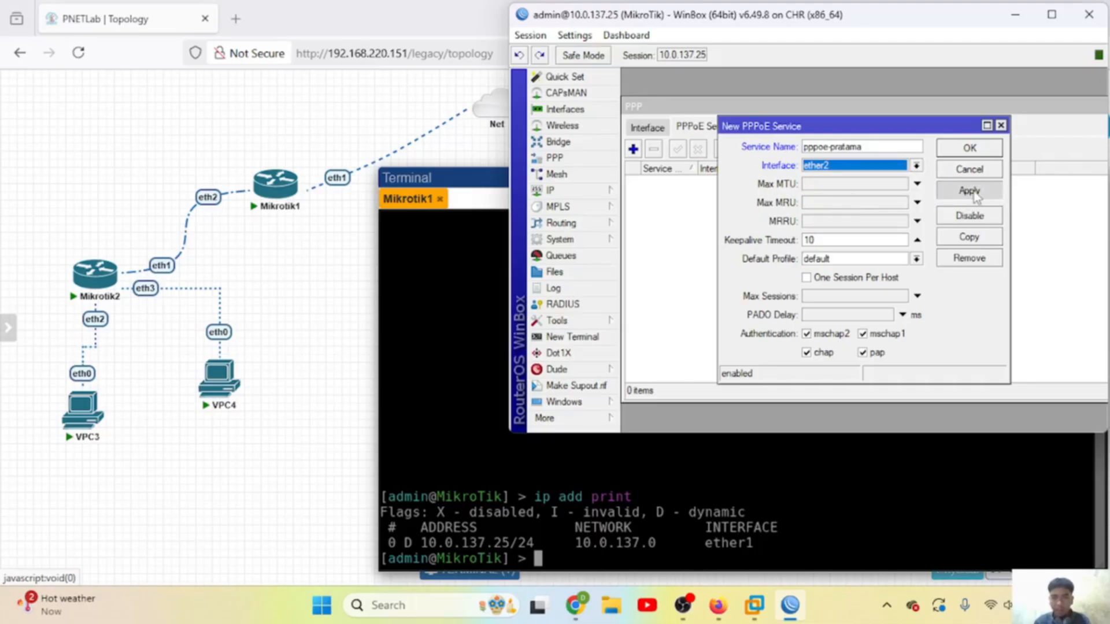
pyautogui.click(979, 148)
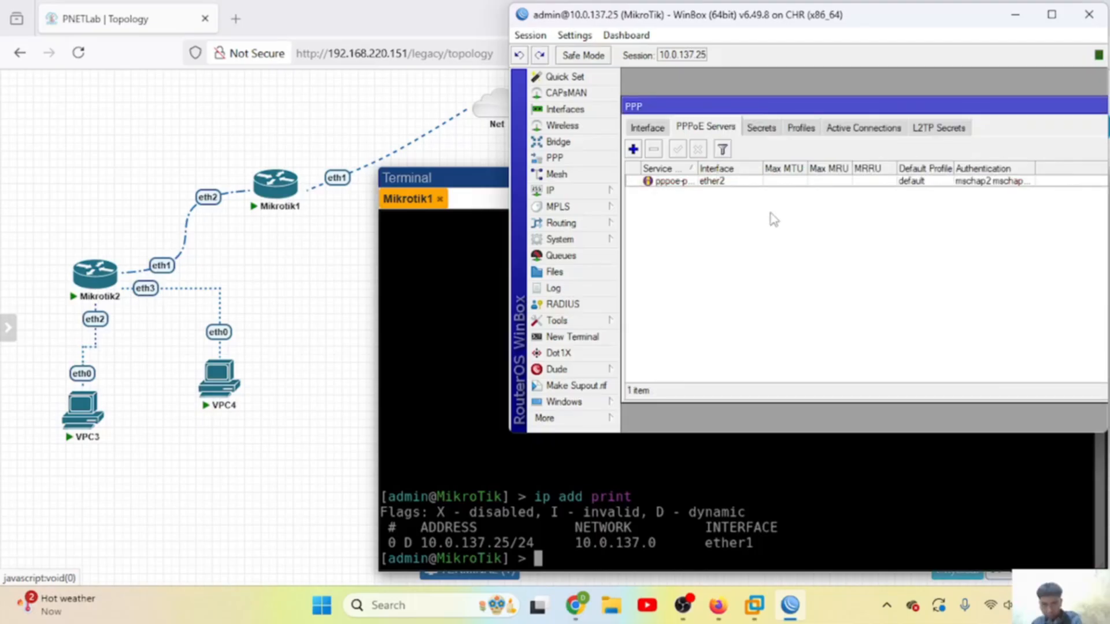
pyautogui.click(753, 134)
# Step: Create a new PPP secret with its user name and password, limited to the pppoe service
pyautogui.click(633, 149)
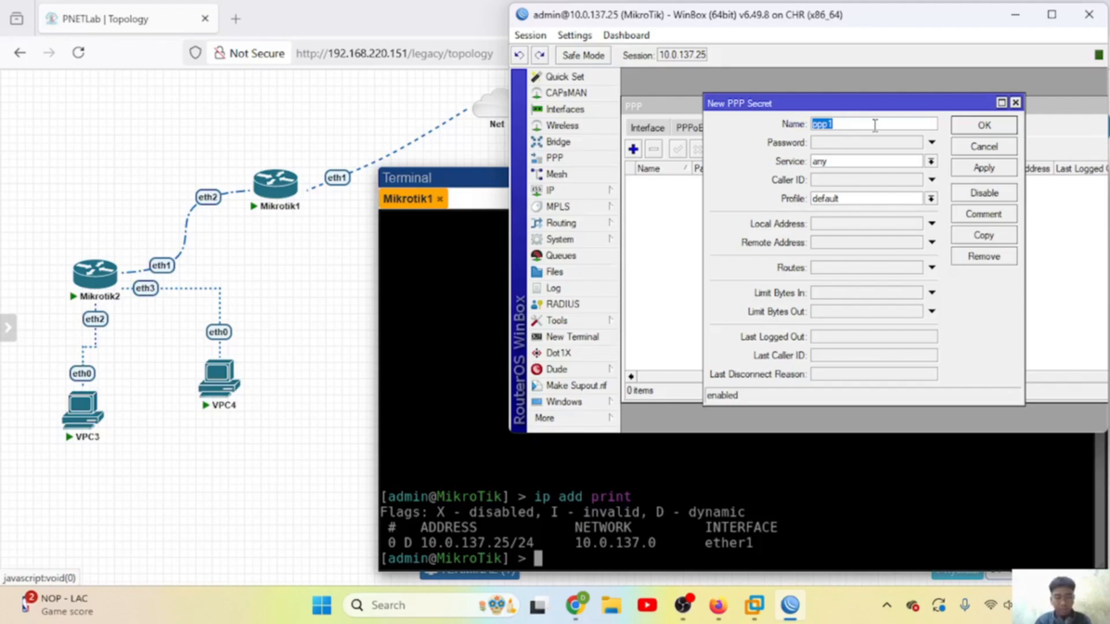
pyautogui.write('pppoe-pratama')
pyautogui.press('Tab')
pyautogui.write('weko')
pyautogui.click(931, 161)
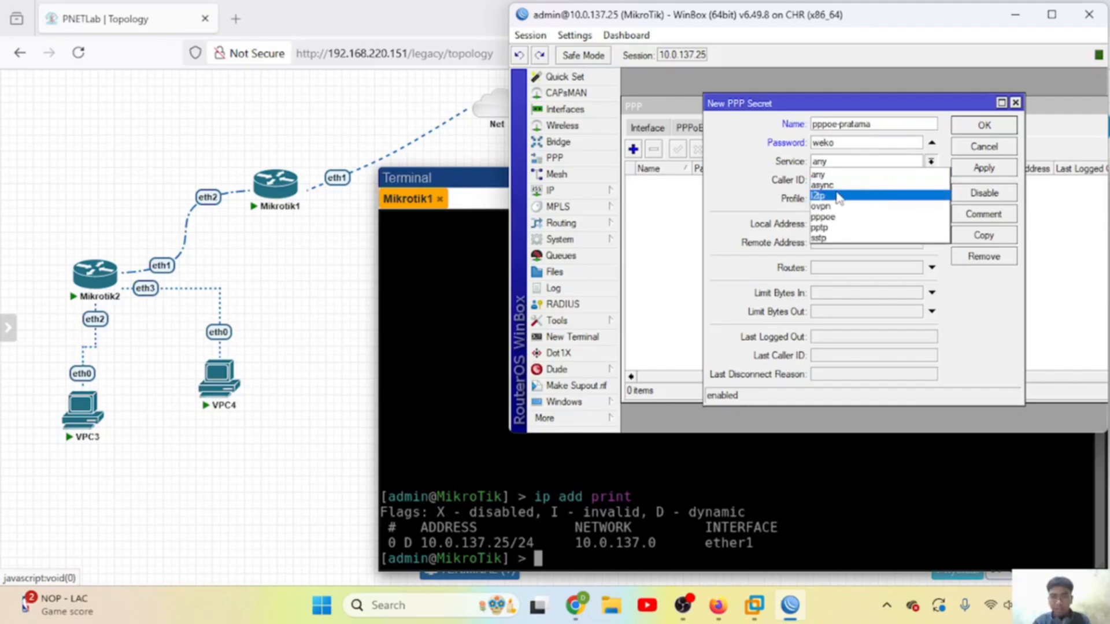
pyautogui.click(844, 218)
# Step: Give the secret local address 192.168.24.1 and remote address 192.168.24.2, and save it
pyautogui.click(843, 219)
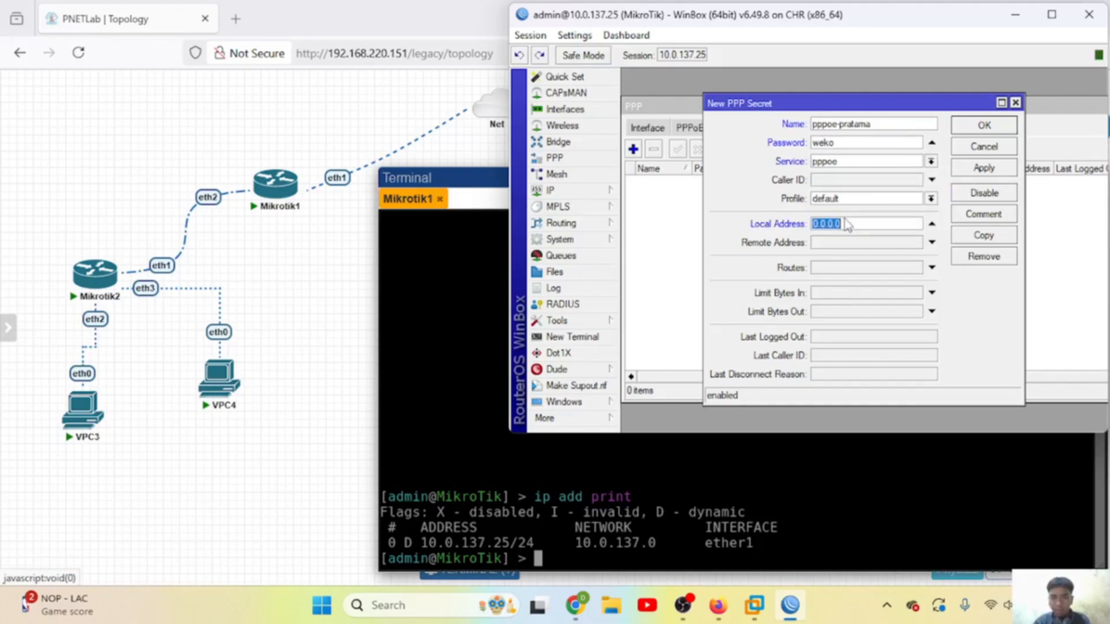
pyautogui.click(931, 224)
pyautogui.click(898, 225)
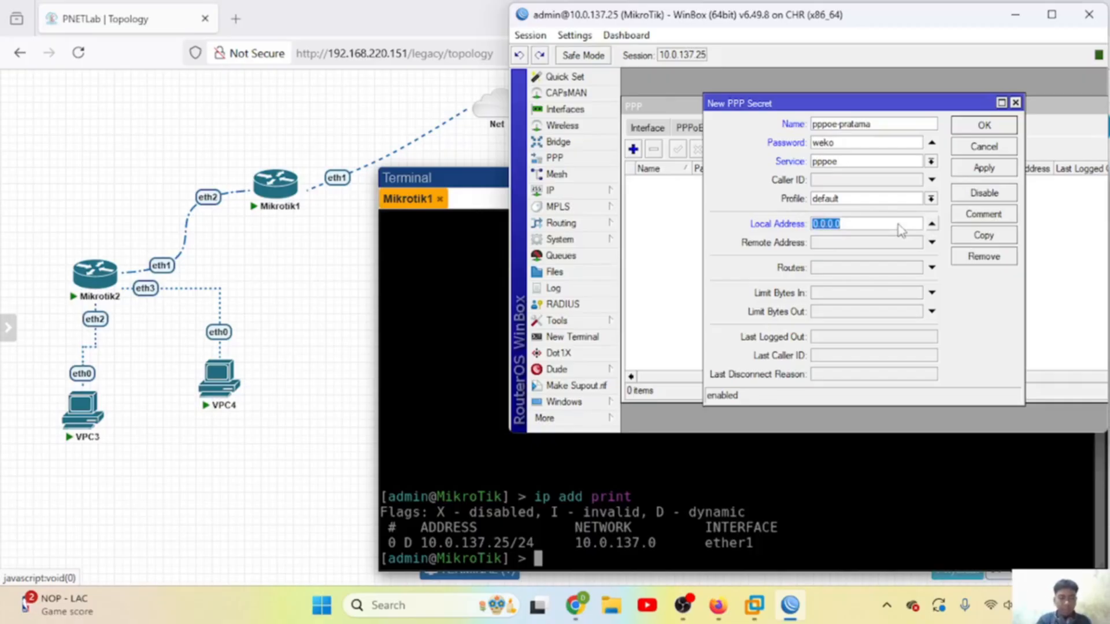
pyautogui.write('15')
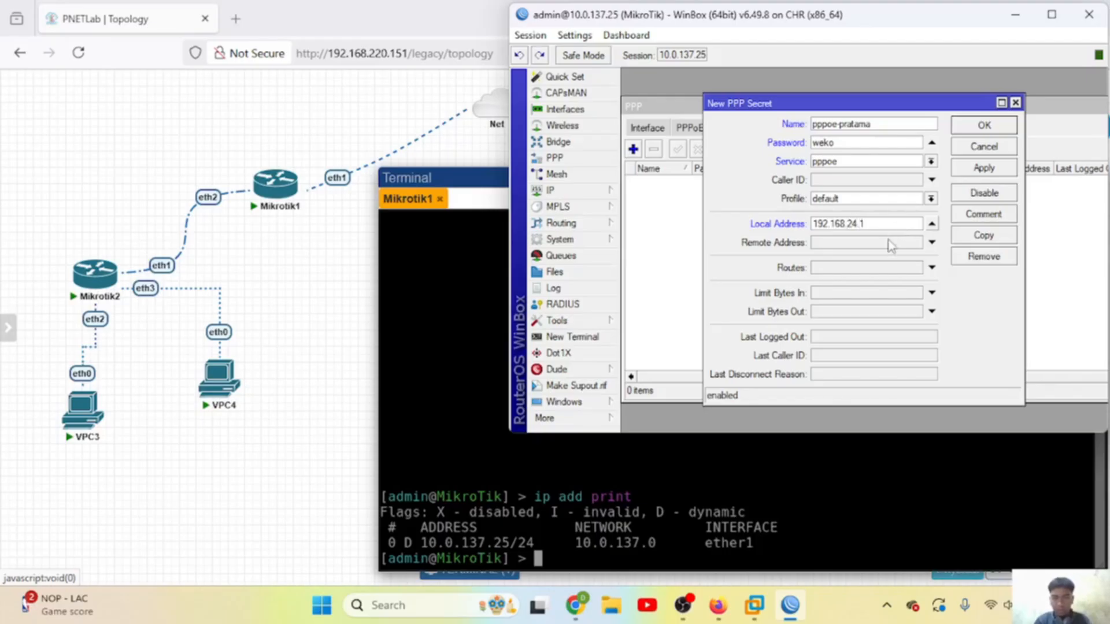
pyautogui.click(889, 245)
pyautogui.write('192.168.24.2')
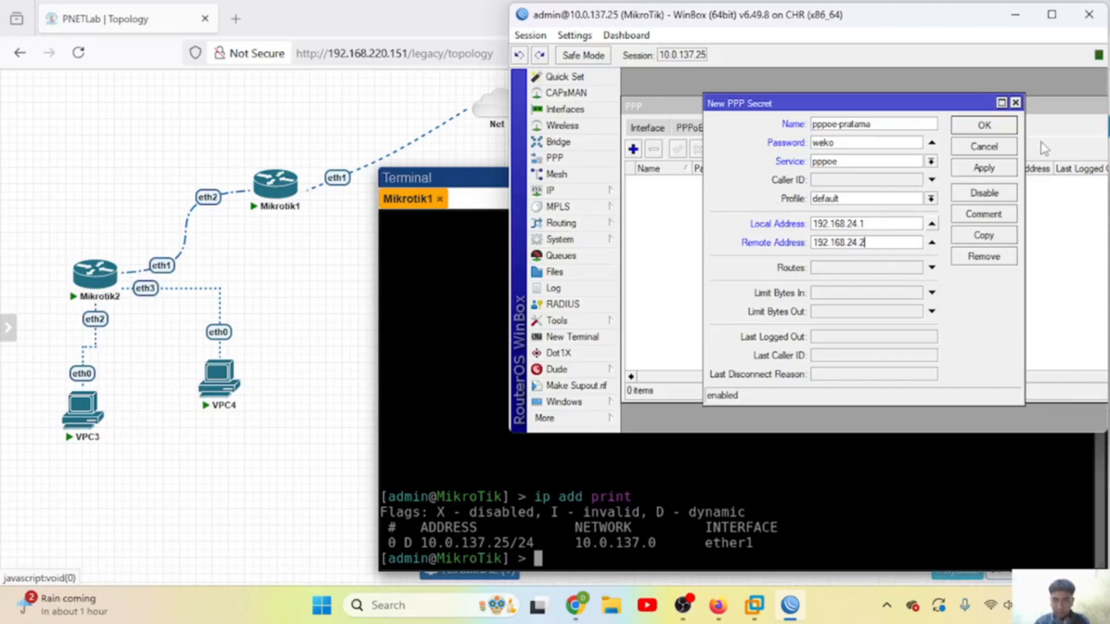
pyautogui.click(1004, 172)
pyautogui.click(979, 128)
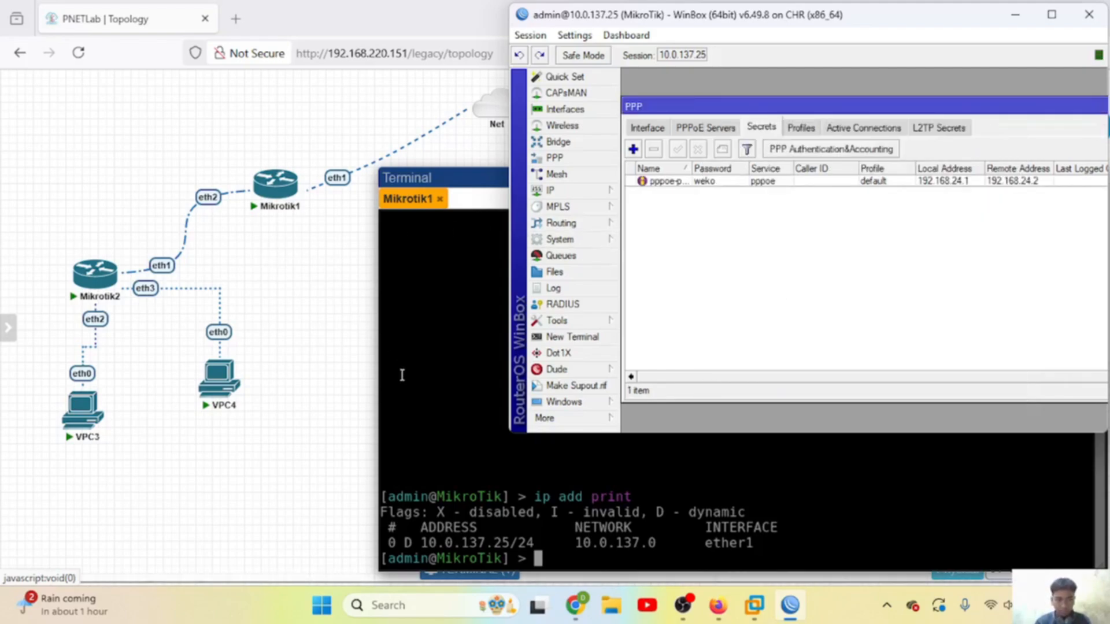
pyautogui.click(576, 418)
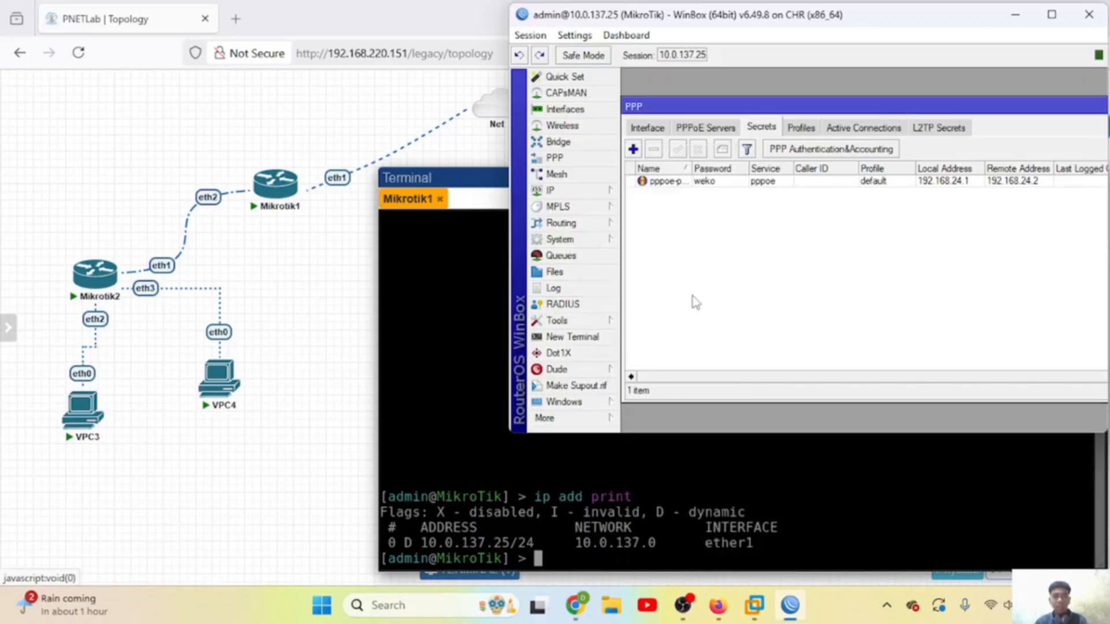
# Step: Enable RoMON on Mikrotik1 in WinBox, then open Mikrotik2's console in PNETLab
pyautogui.moveTo(583, 321)
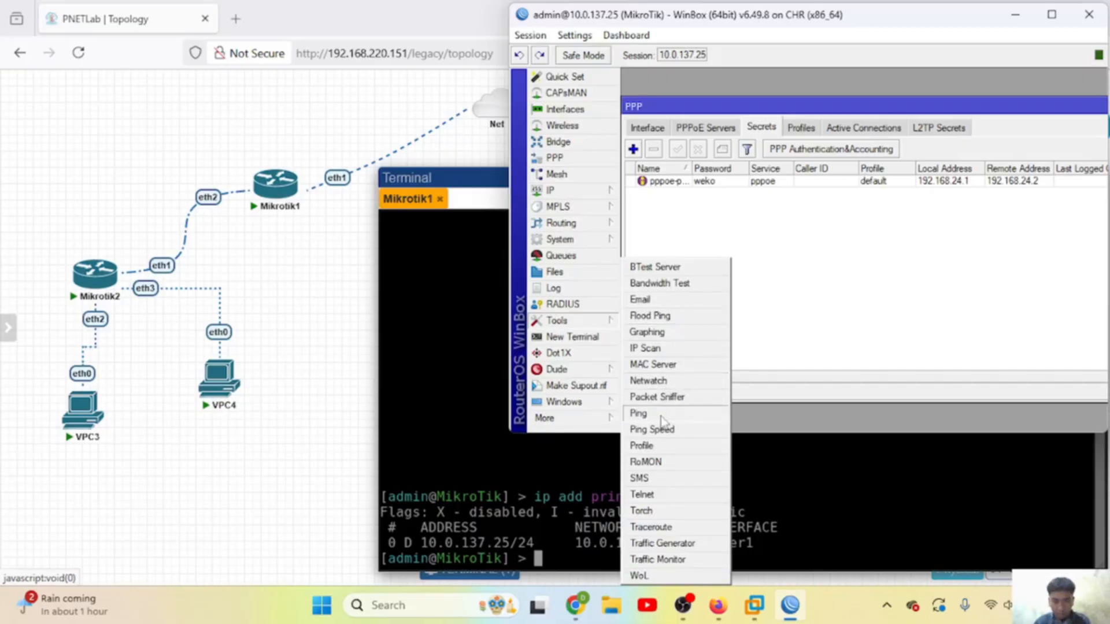
pyautogui.click(648, 461)
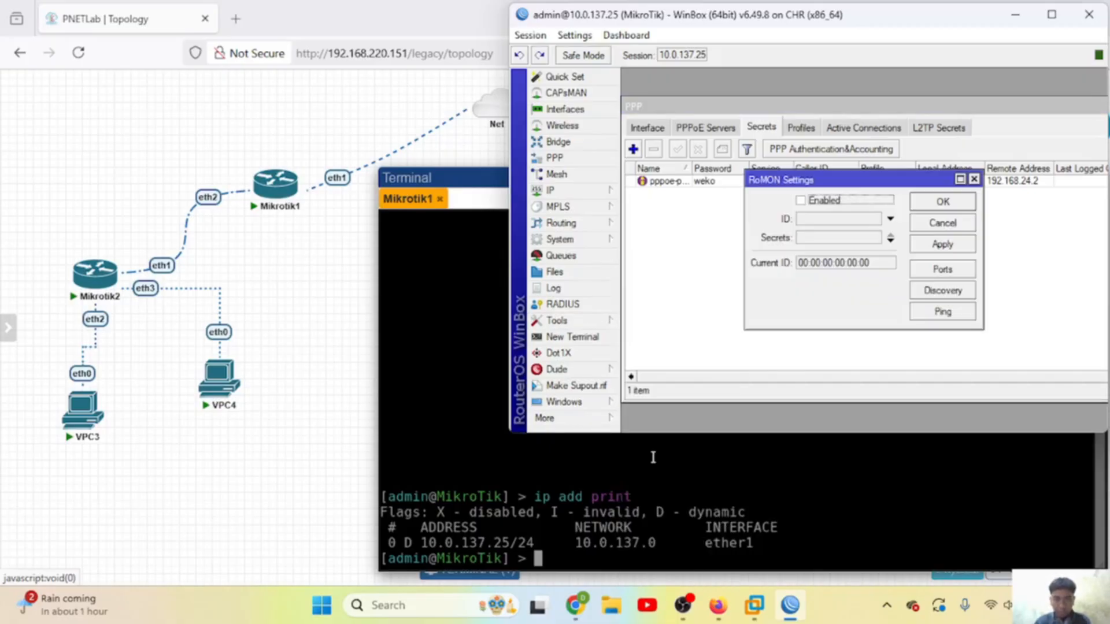
pyautogui.click(803, 200)
pyautogui.click(932, 247)
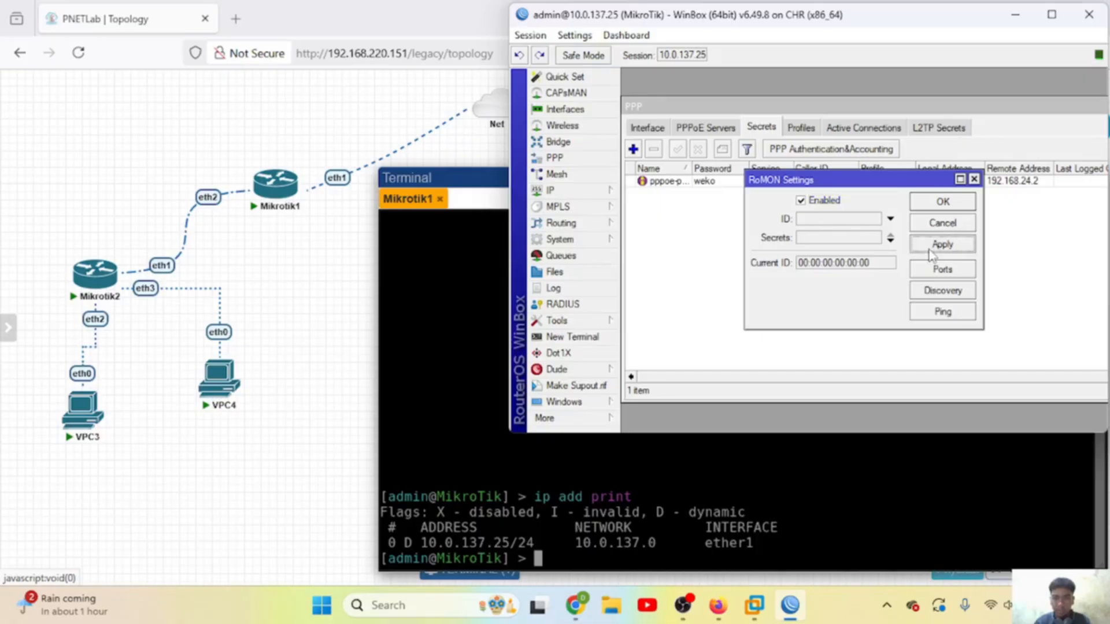
pyautogui.click(941, 203)
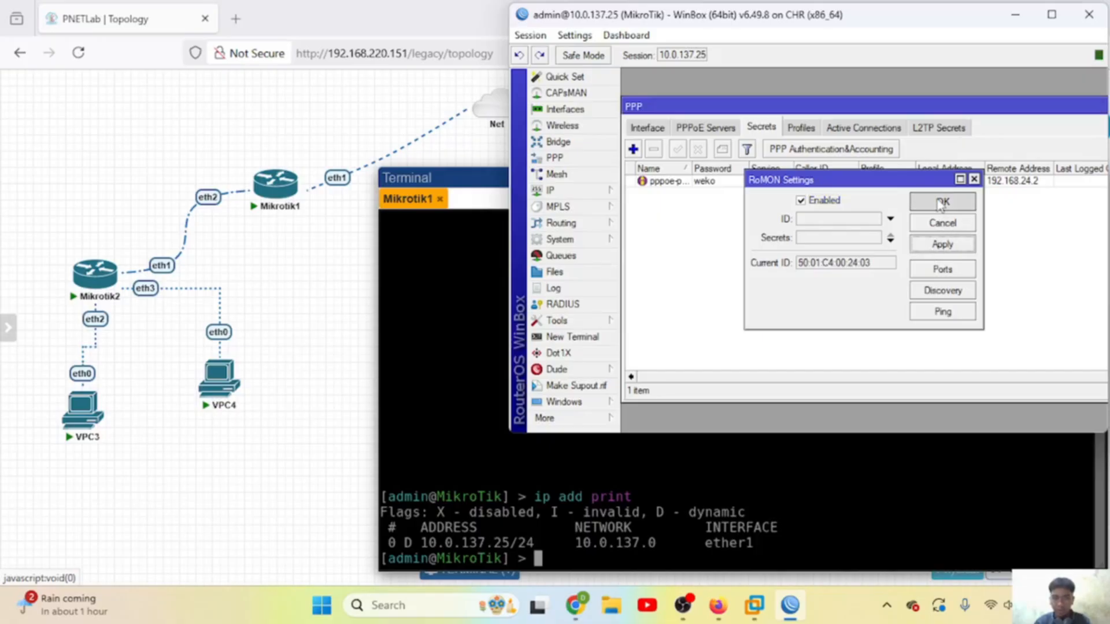
pyautogui.click(441, 241)
pyautogui.click(84, 277)
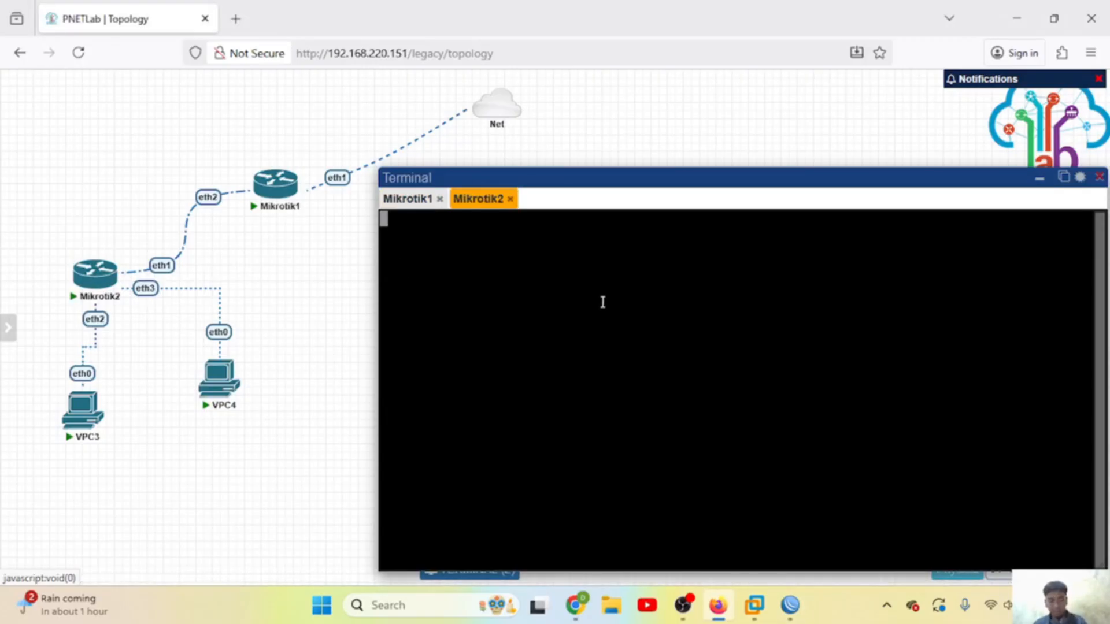
# Step: On Mikrotik2 run 'tool romon set enable=yes', then verify it with 'tool romon print'
pyautogui.write('tool romon set enable')
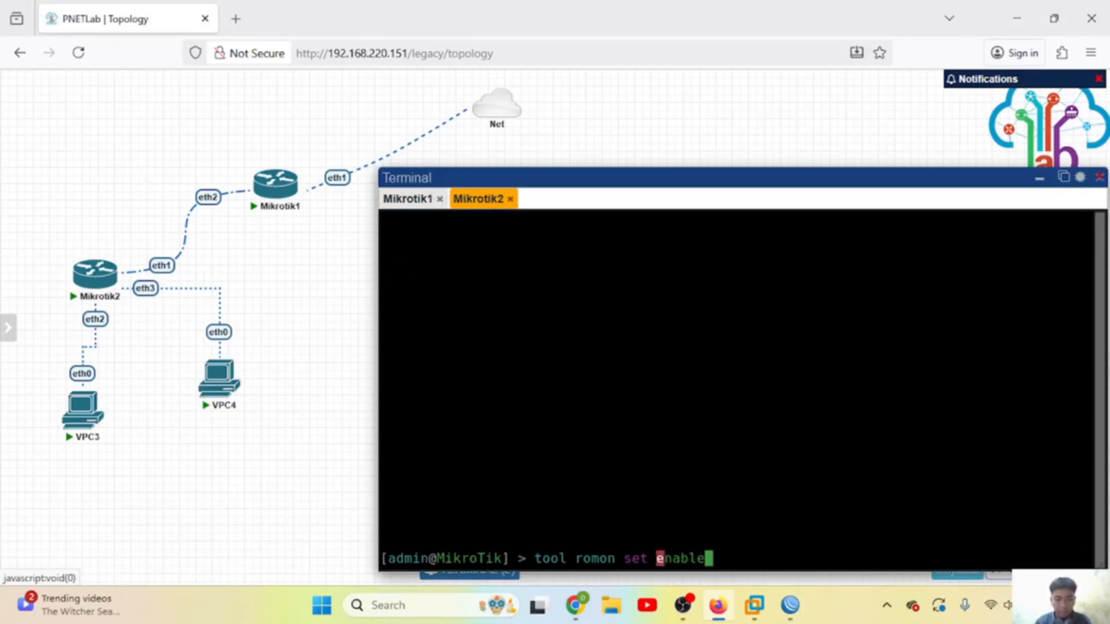
pyautogui.write('=yes')
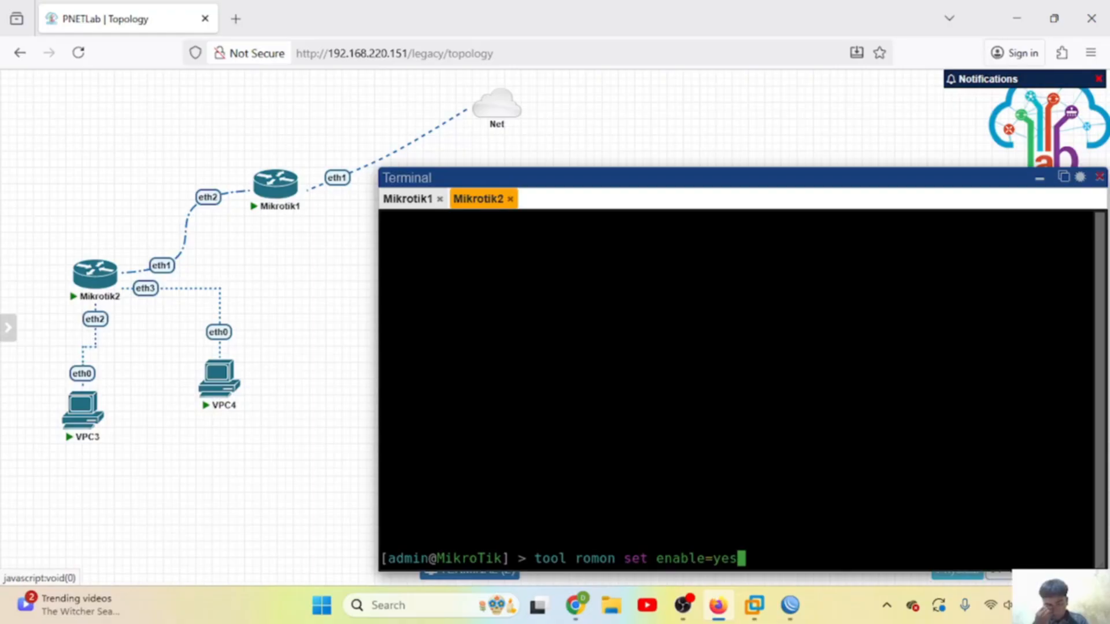
pyautogui.press('Return')
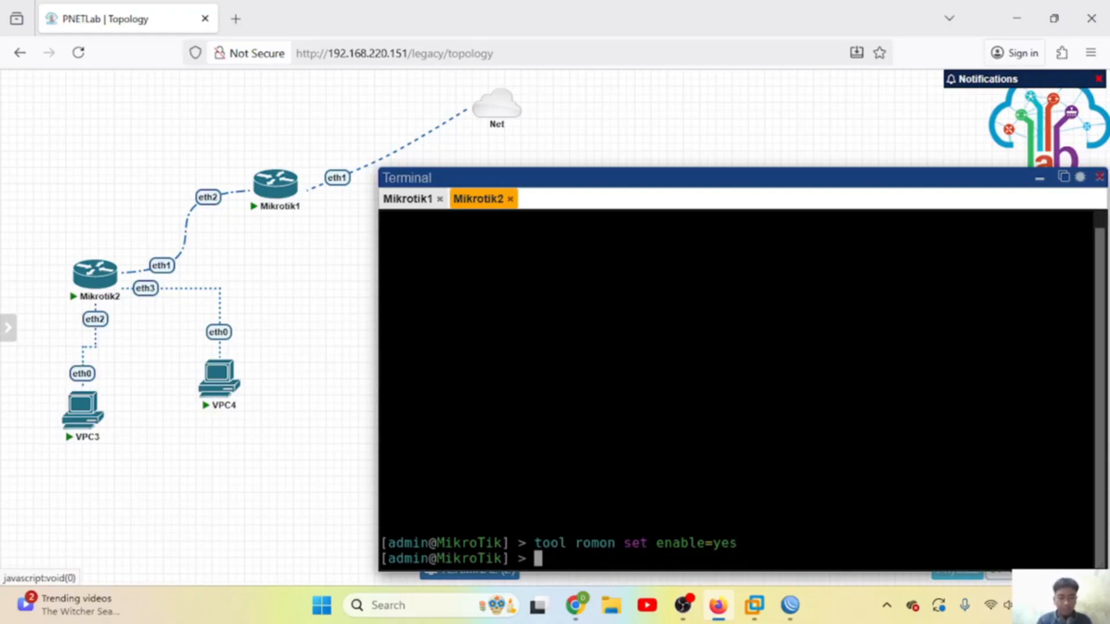
pyautogui.write('toolromo')
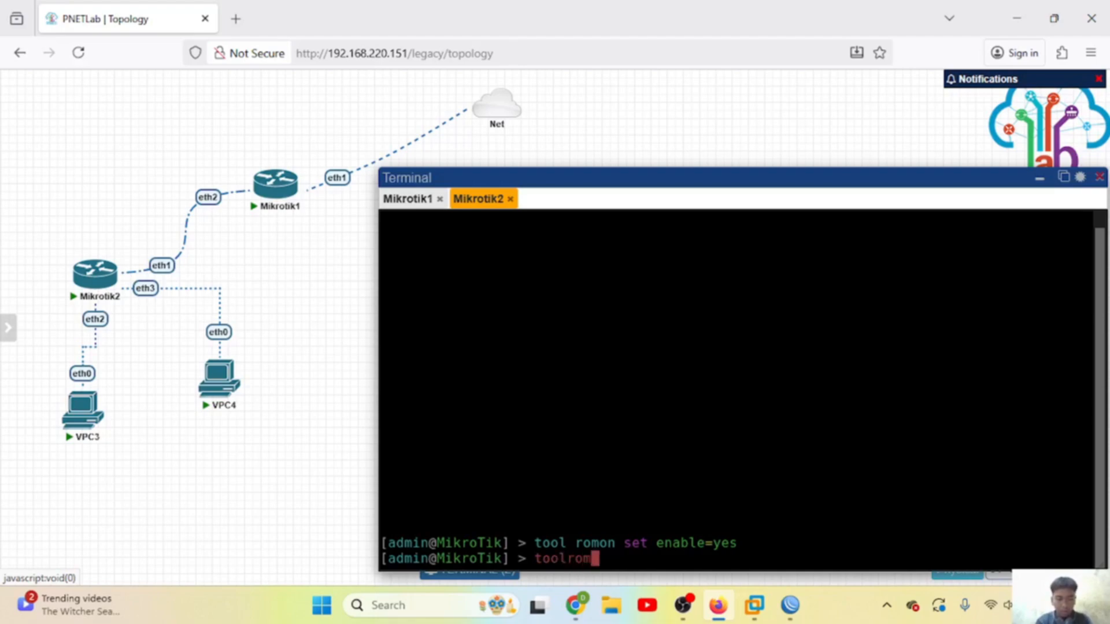
pyautogui.press('BackSpace')
pyautogui.press('BackSpace')
pyautogui.press('BackSpace')
pyautogui.press('BackSpace')
pyautogui.write('ro')
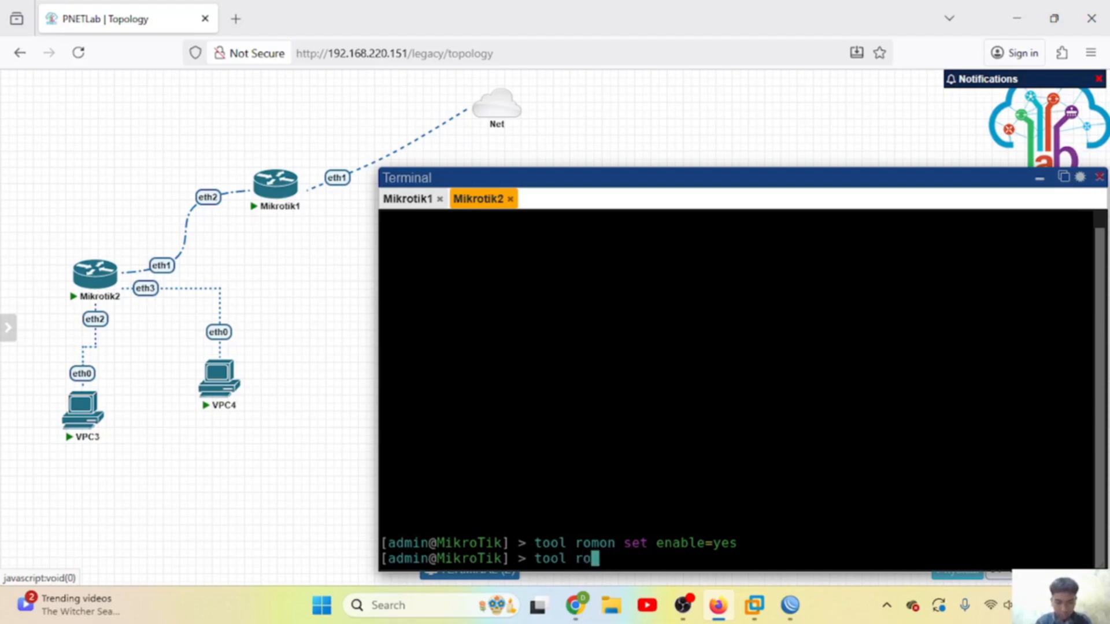
pyautogui.write('mon print')
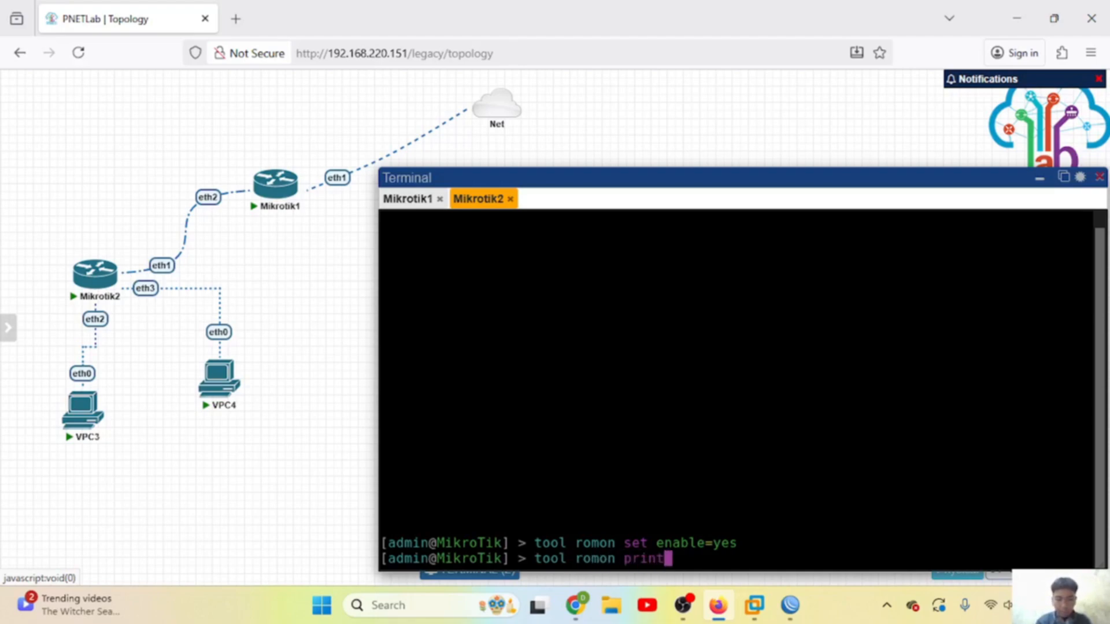
pyautogui.press('Return')
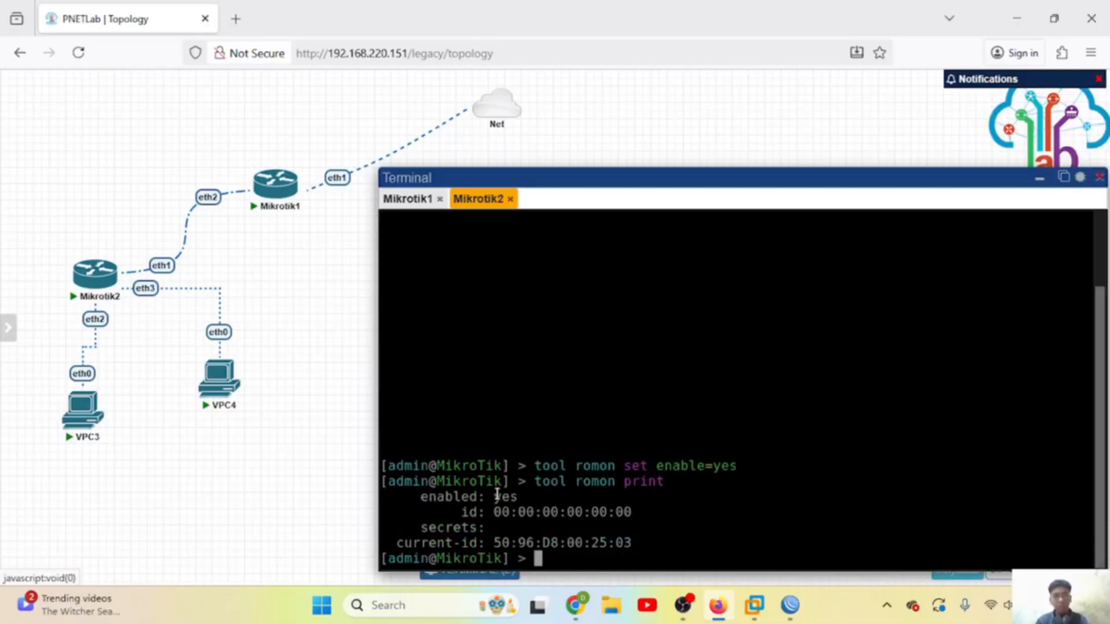
pyautogui.click(790, 605)
# Step: Open a new WinBox session to Mikrotik2 (50:96:D8:00:25:03) via RoMON through 10.0.137.25 and show PPP
pyautogui.click(578, 417)
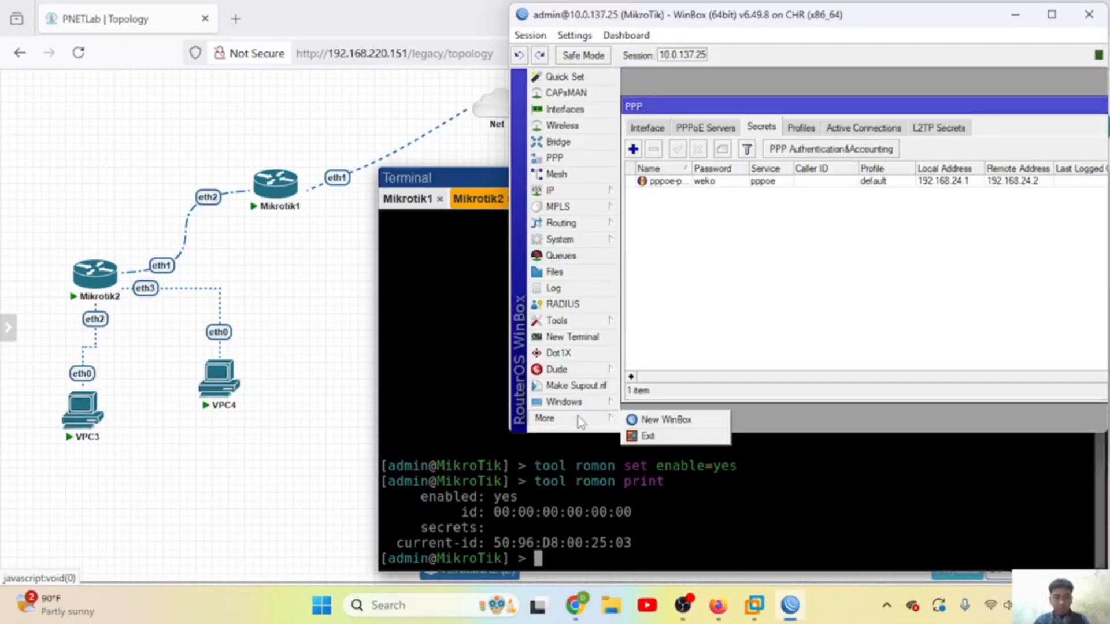
pyautogui.click(653, 421)
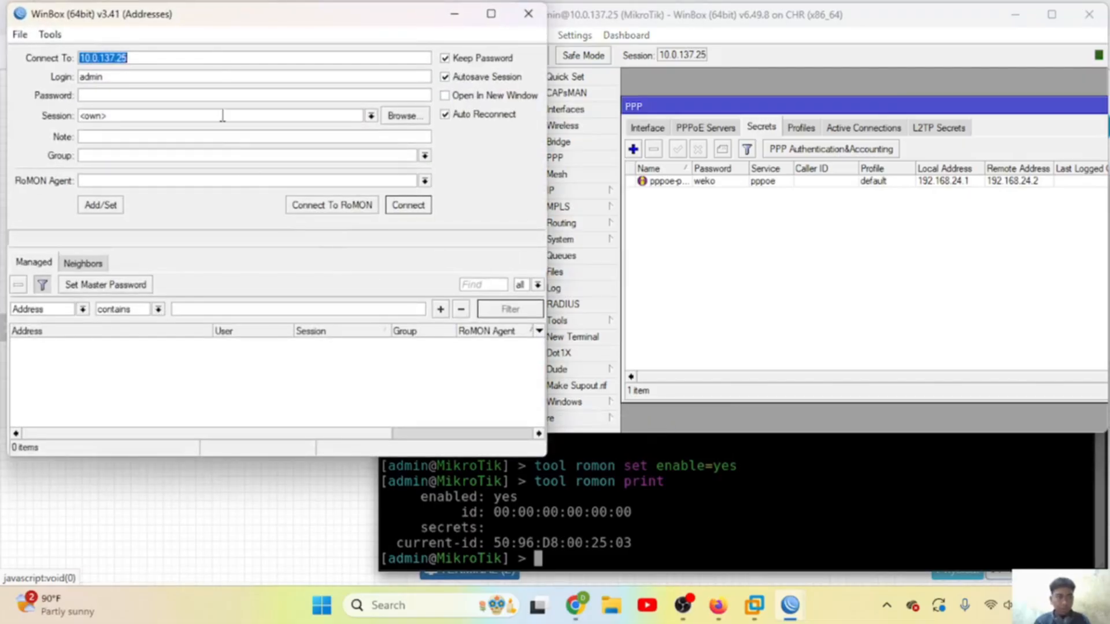
pyautogui.click(197, 60)
pyautogui.click(341, 203)
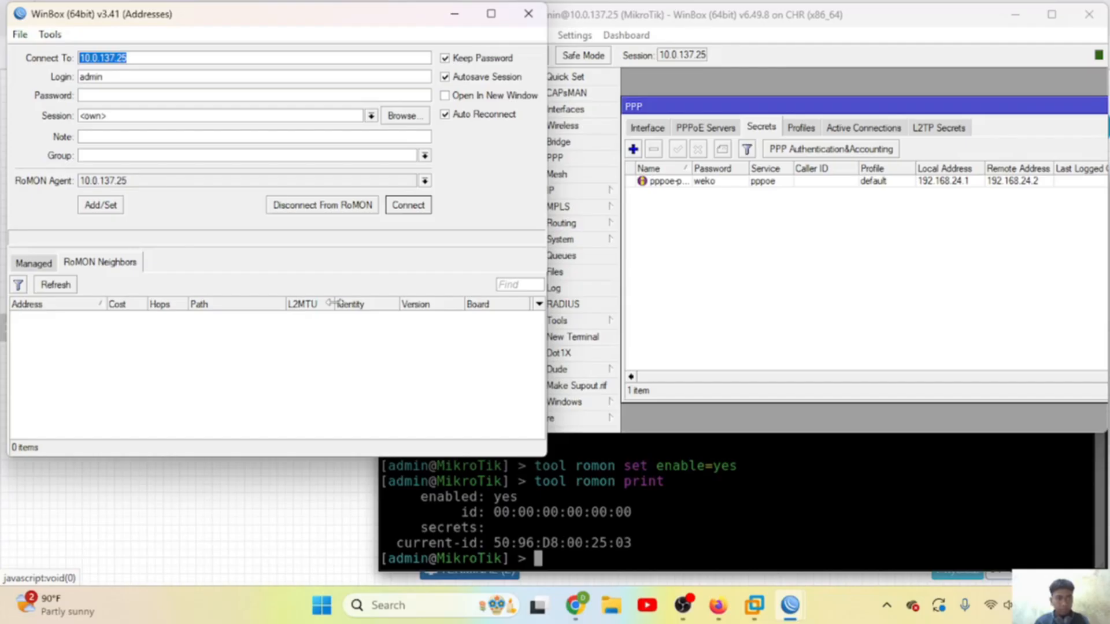
pyautogui.click(310, 319)
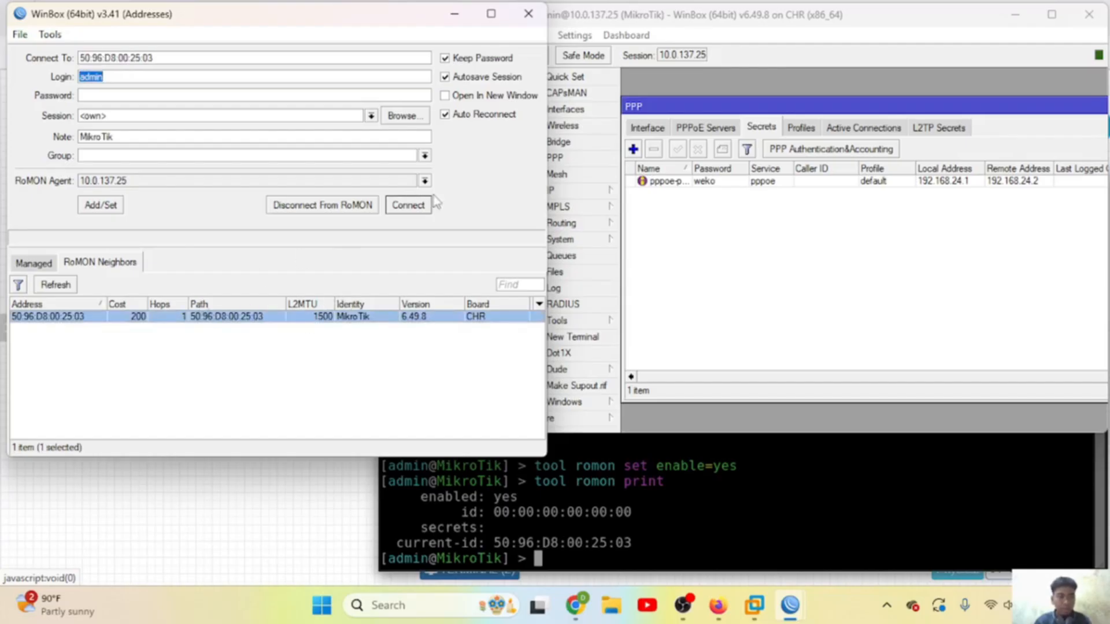
pyautogui.click(408, 206)
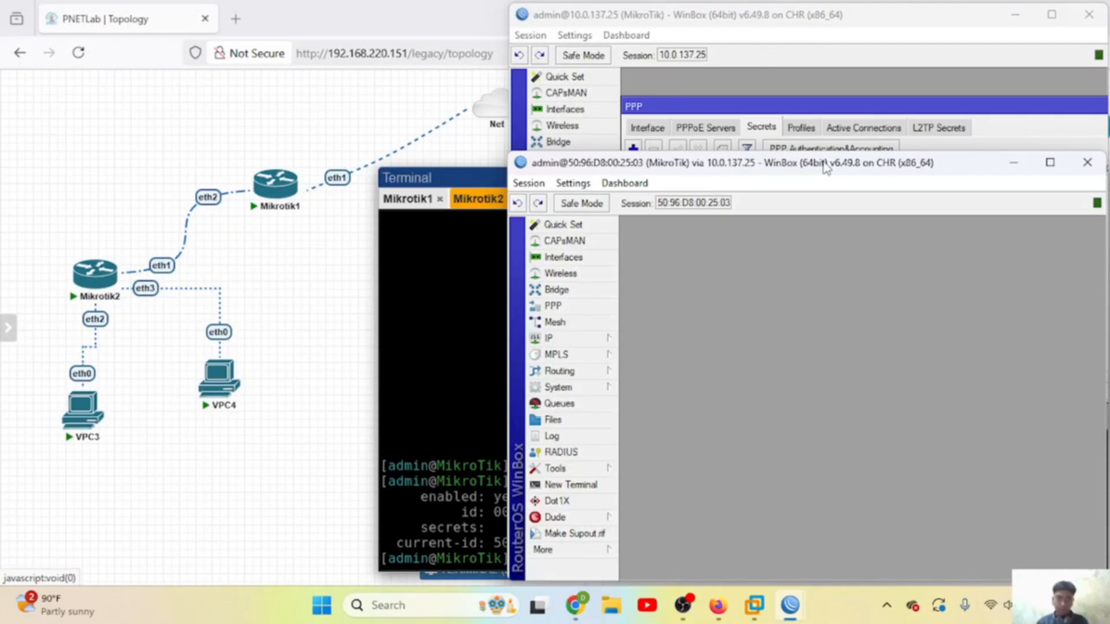
pyautogui.click(582, 307)
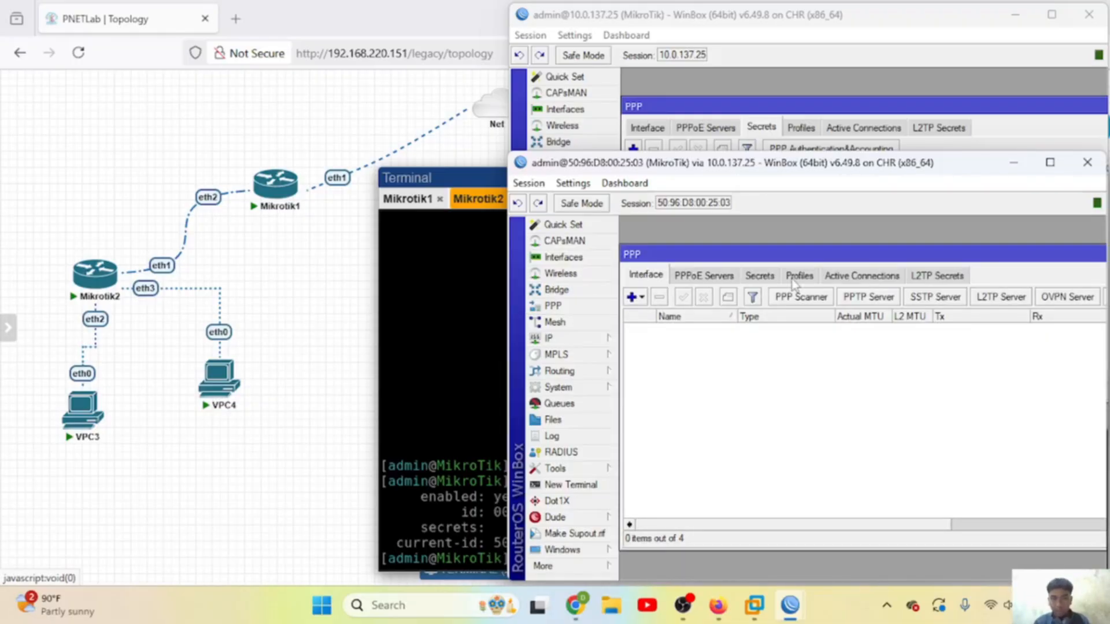
# Step: Create a PPPoE client interface named pppoe-out pratama
pyautogui.click(642, 297)
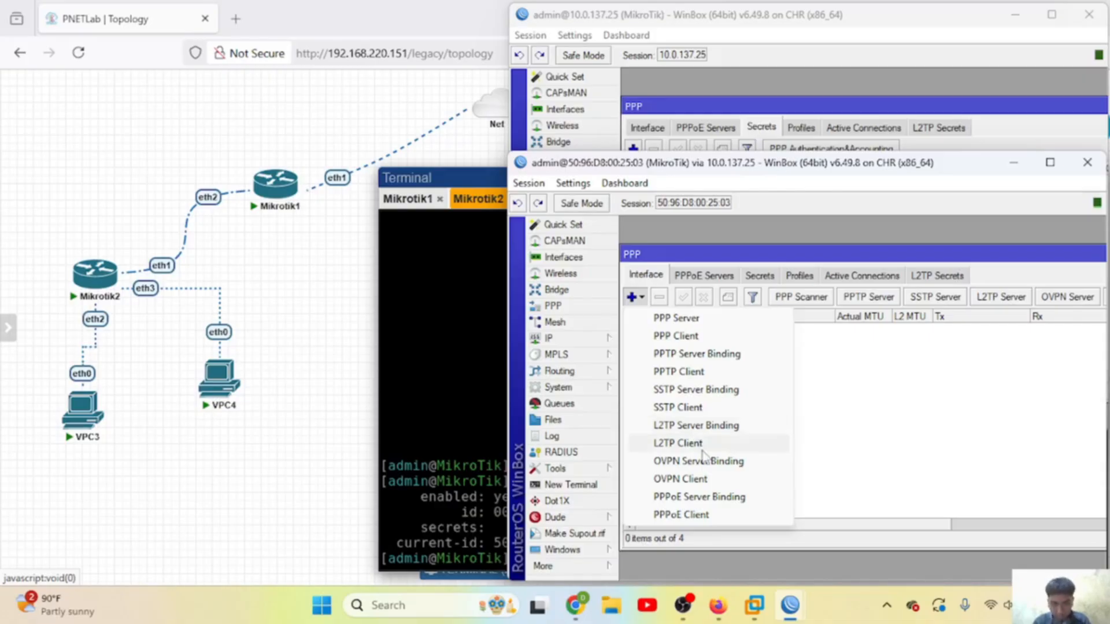
pyautogui.click(676, 514)
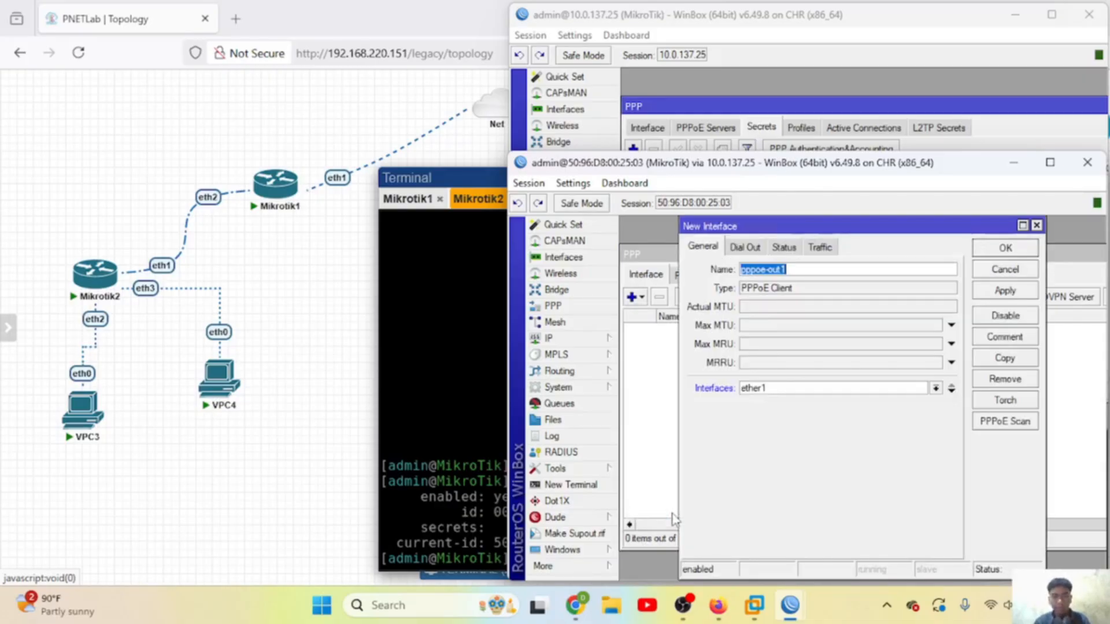
pyautogui.click(804, 270)
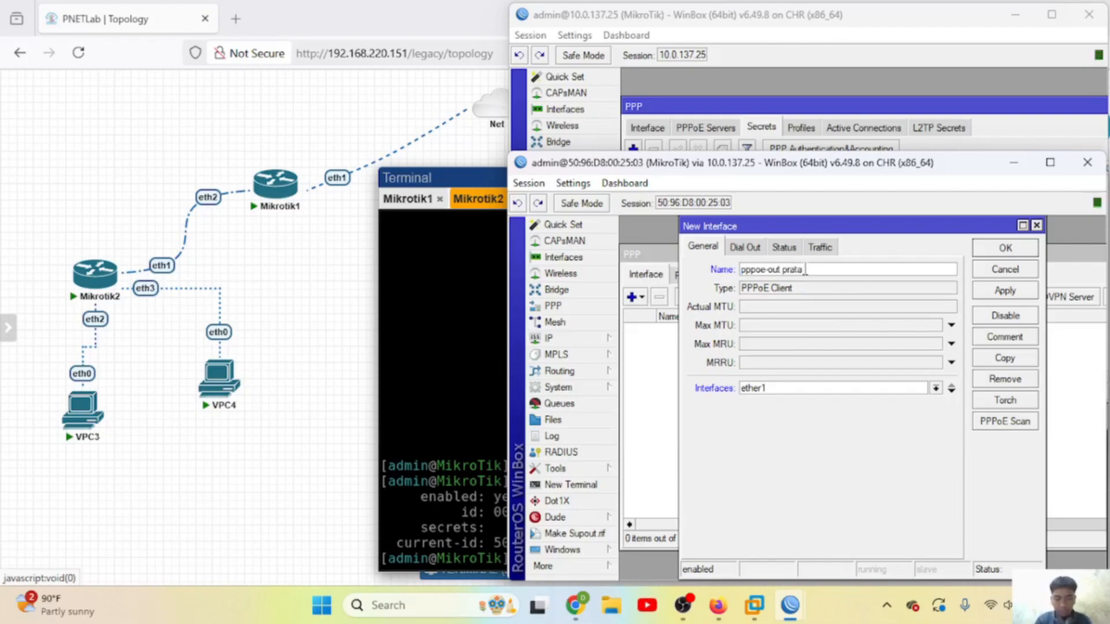
pyautogui.write('pratama')
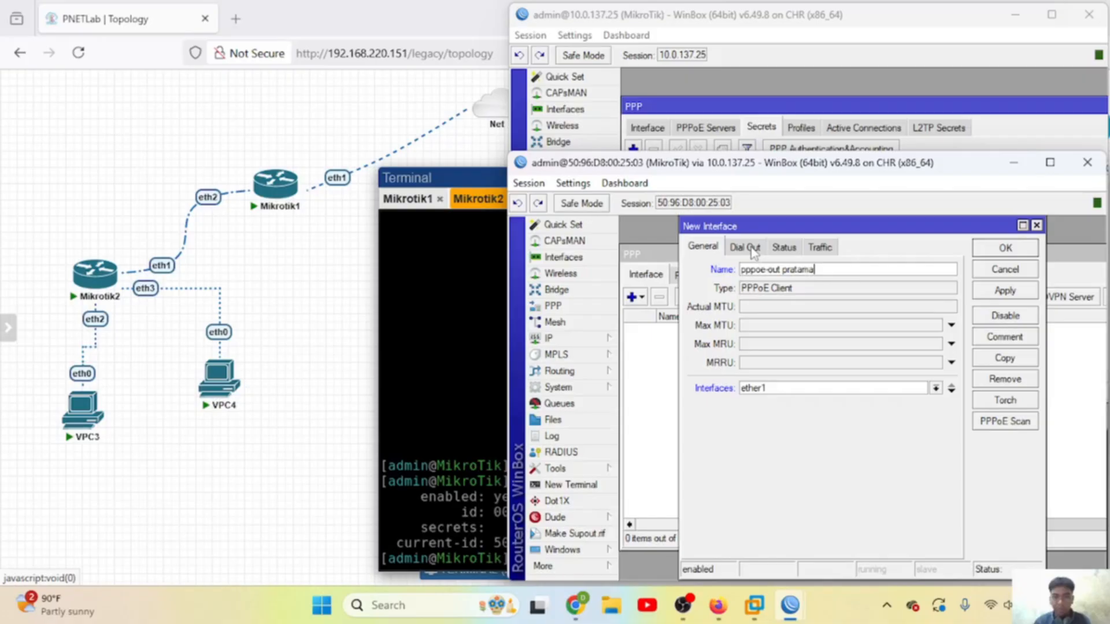
pyautogui.click(744, 247)
pyautogui.click(713, 248)
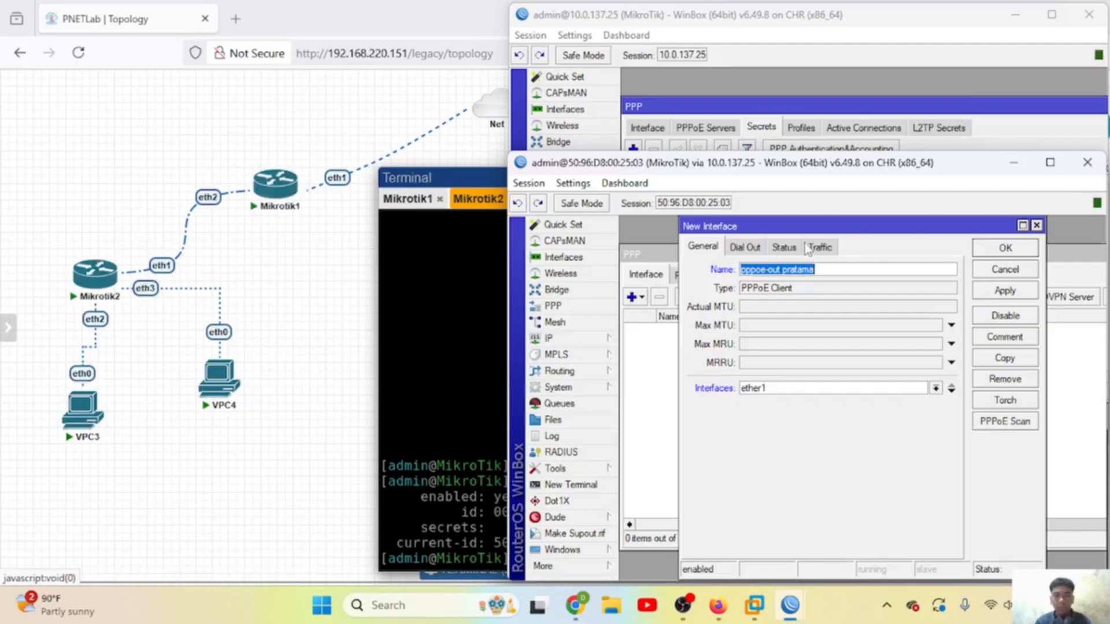
# Step: Enter the dial-out user name, enable Use Peer DNS and the default route, and save the client
pyautogui.click(745, 247)
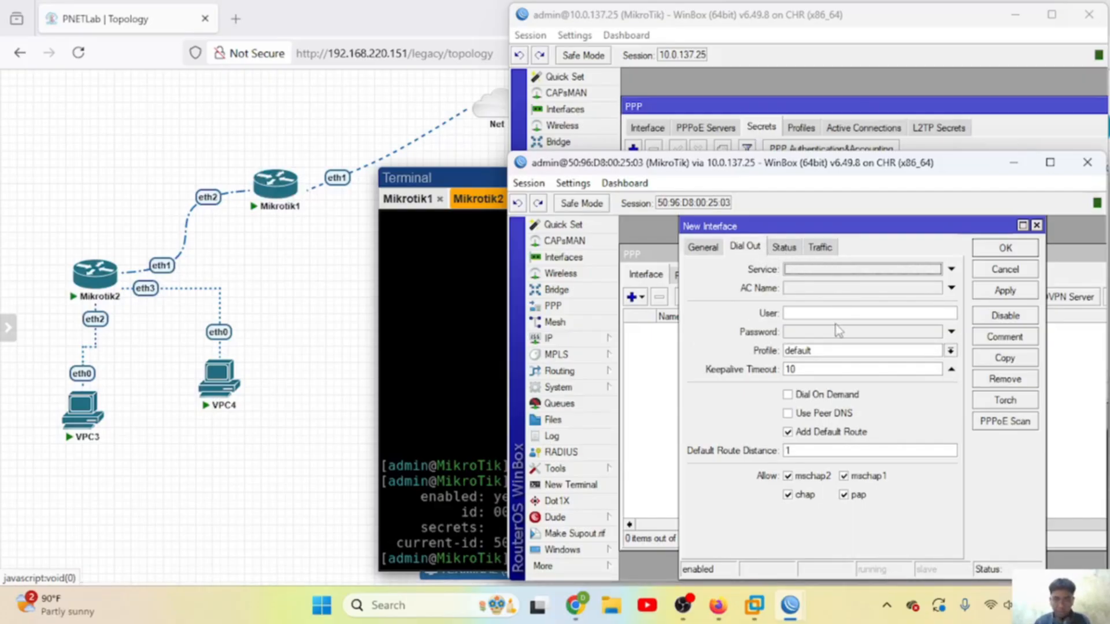
pyautogui.click(816, 312)
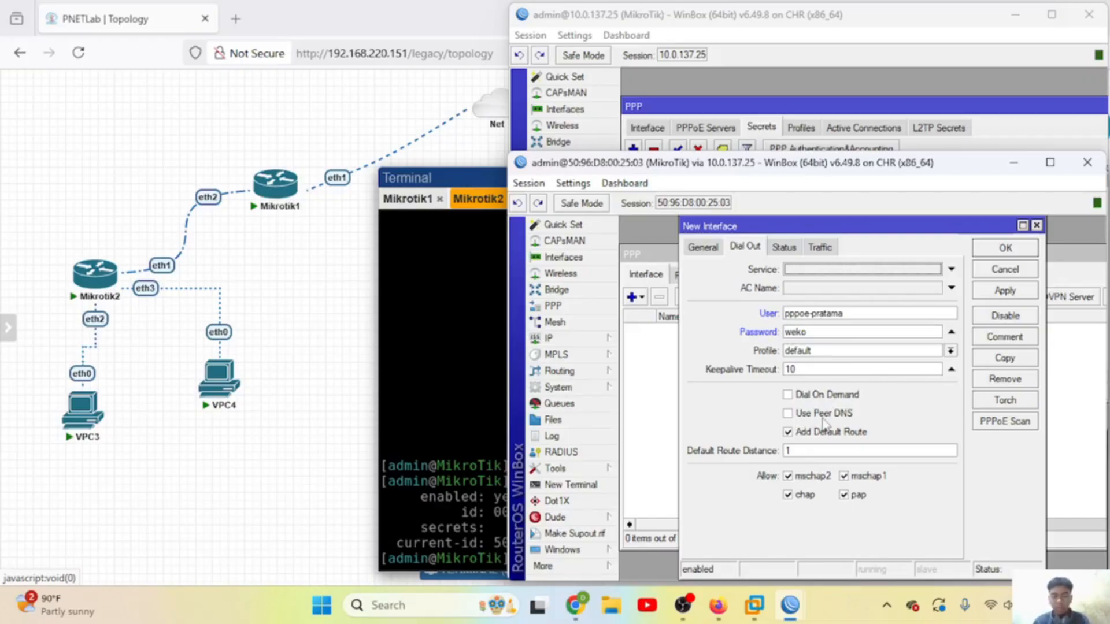
pyautogui.click(788, 414)
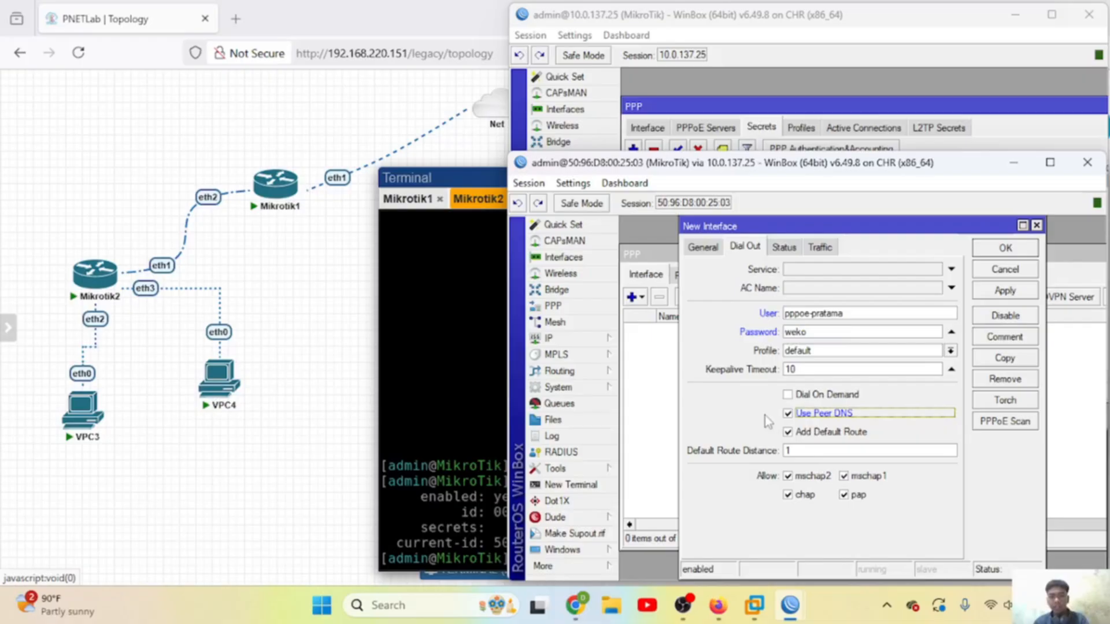
pyautogui.click(790, 432)
pyautogui.click(790, 431)
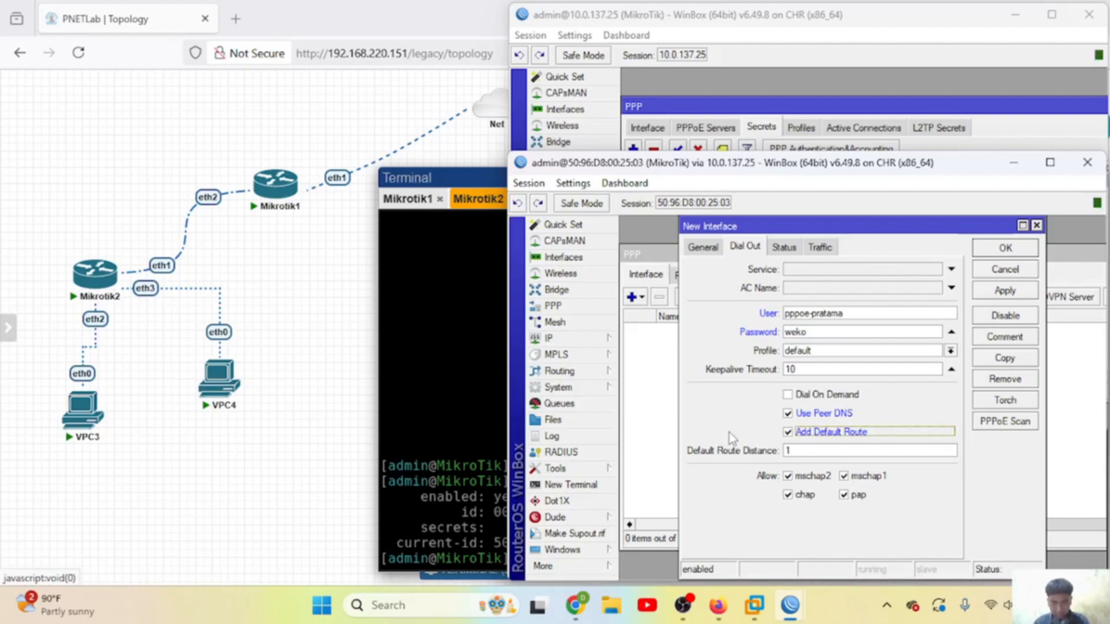
pyautogui.click(1004, 290)
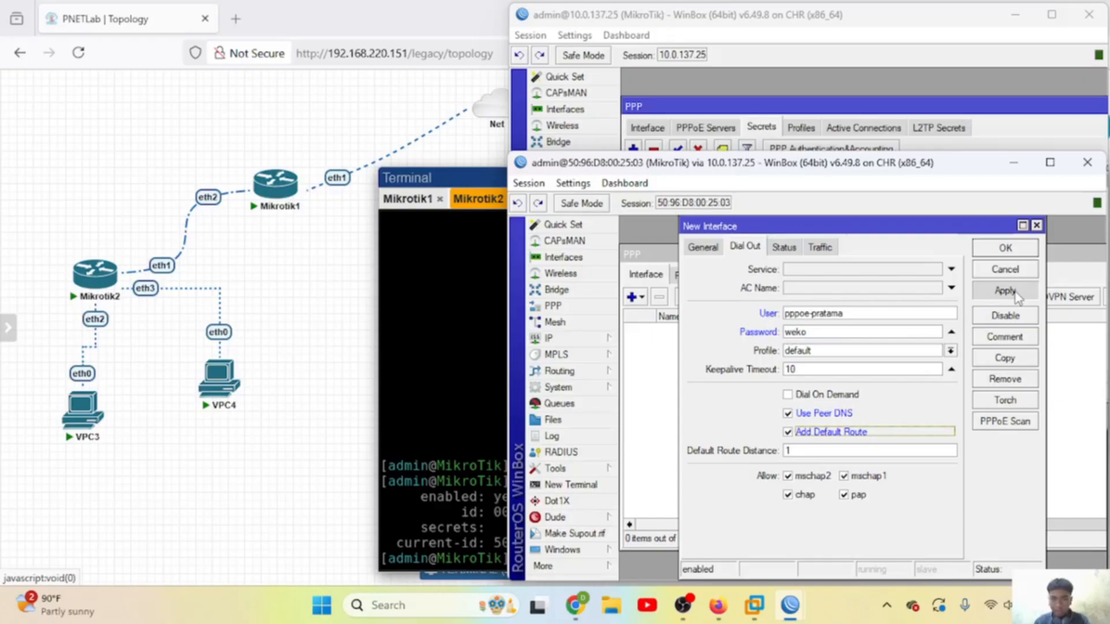
pyautogui.click(1003, 249)
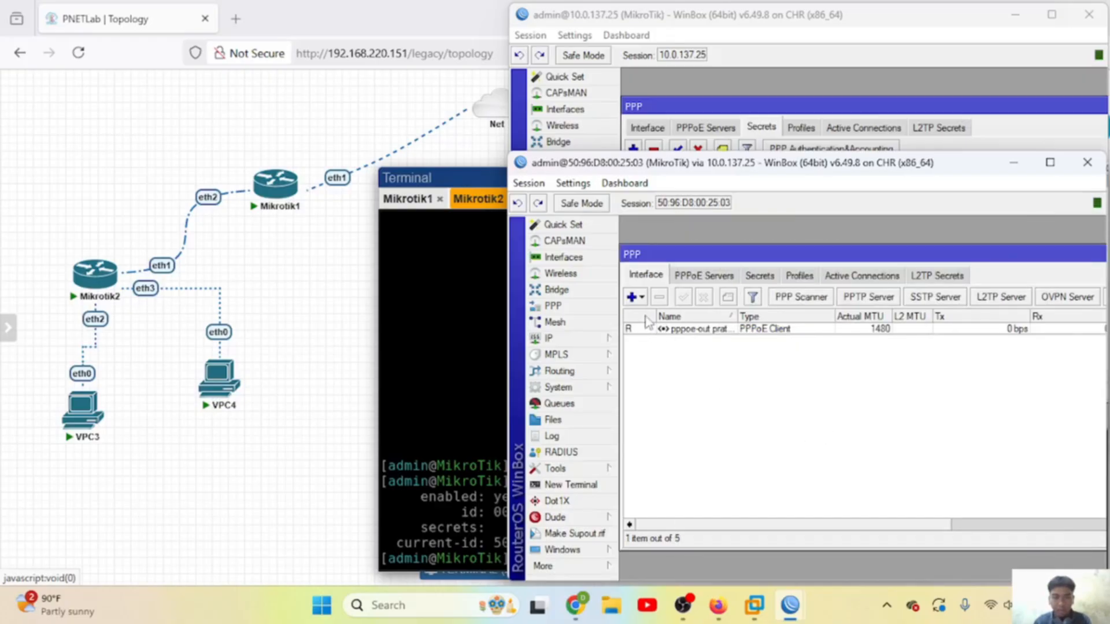
# Step: Check the IP address list for the received 192.168.24.2 address
pyautogui.click(585, 339)
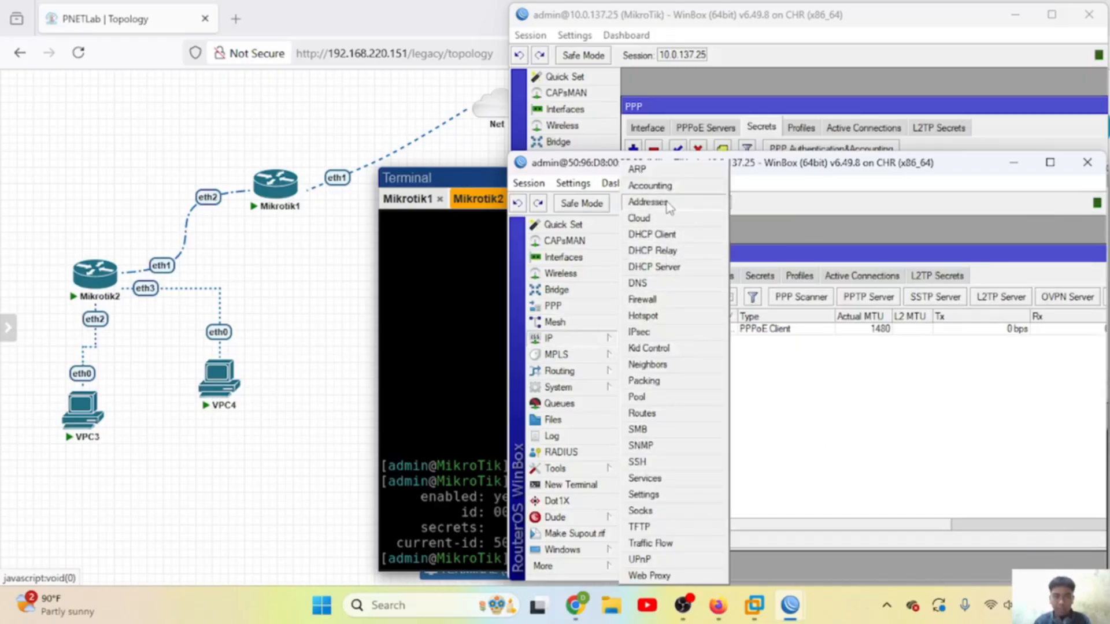
pyautogui.click(647, 202)
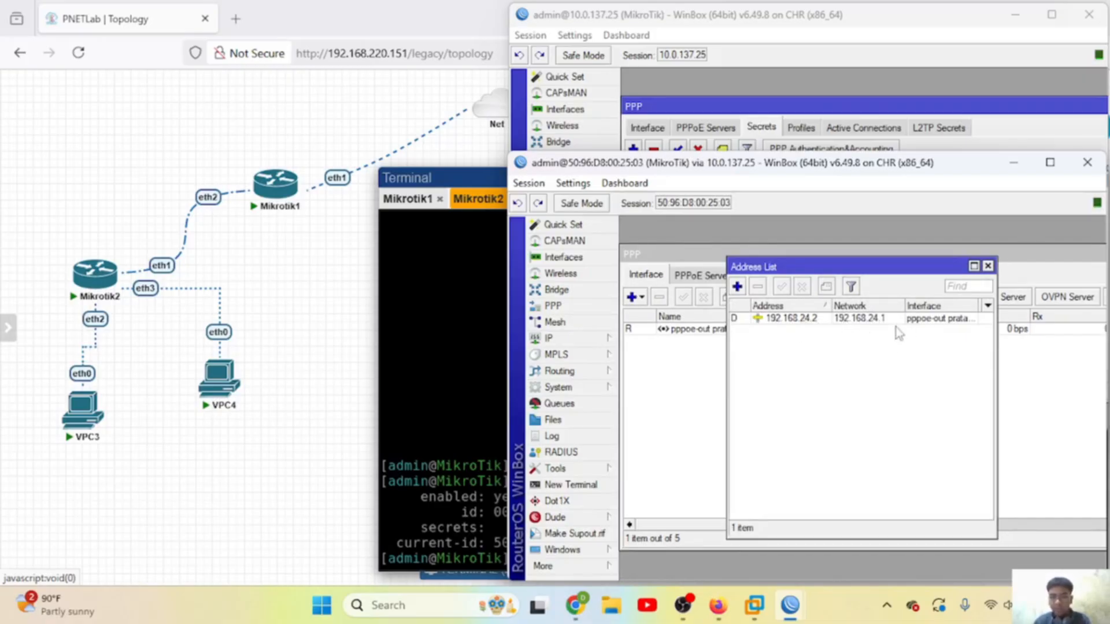
pyautogui.click(988, 266)
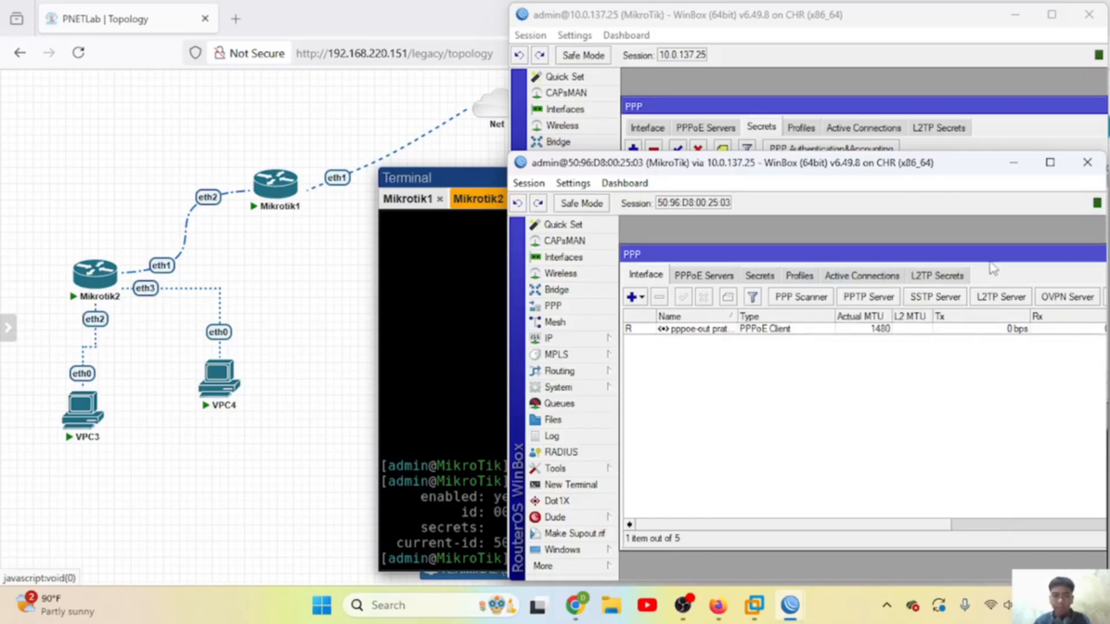
# Step: On Mikrotik2's console list addresses with 'ip add print', then ping 192.168.24.1 and stop it
pyautogui.click(396, 280)
pyautogui.write('ip')
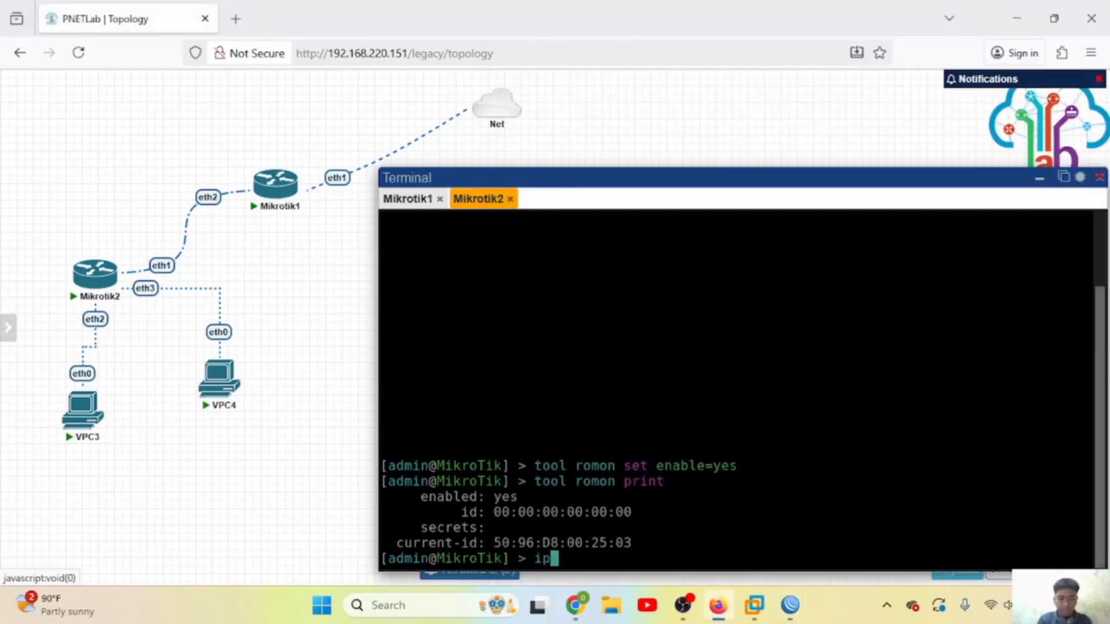
pyautogui.write(' add print')
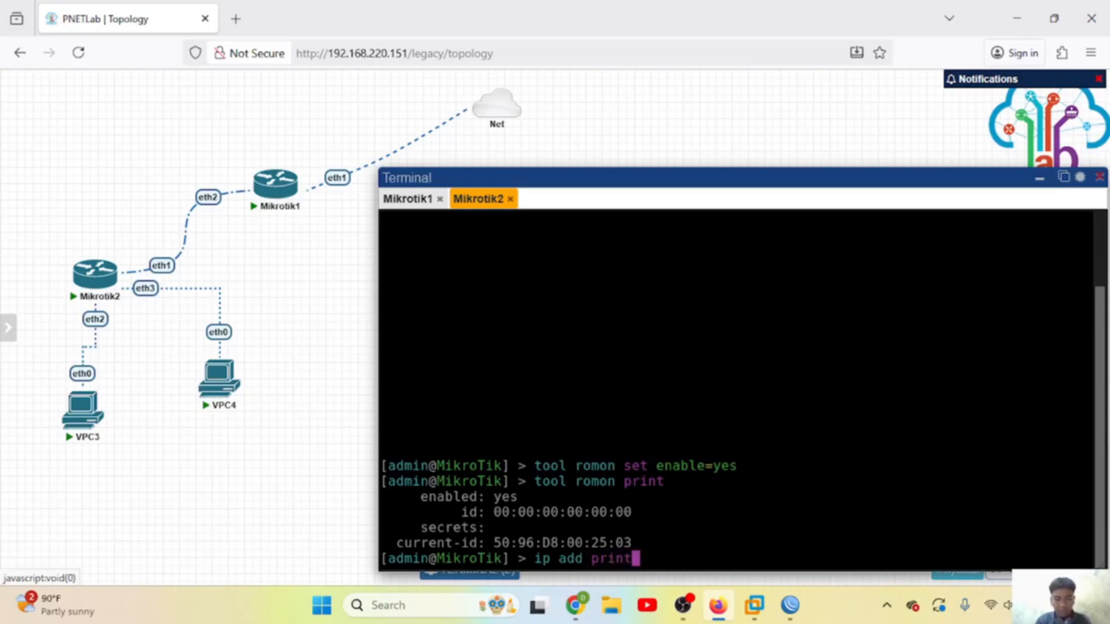
pyautogui.press('Return')
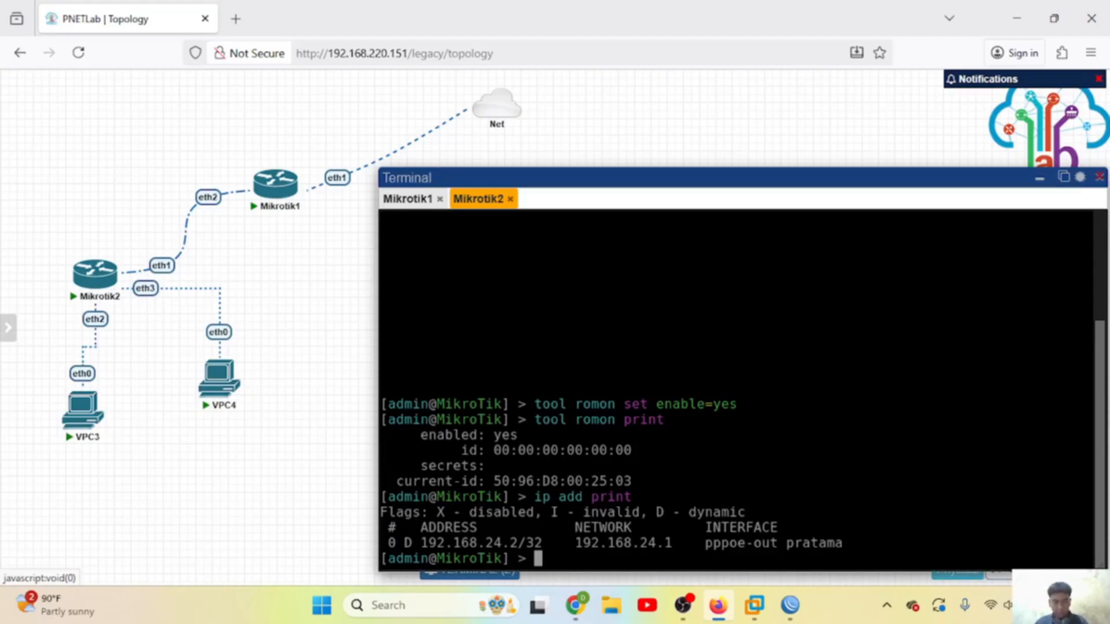
pyautogui.write('ping ')
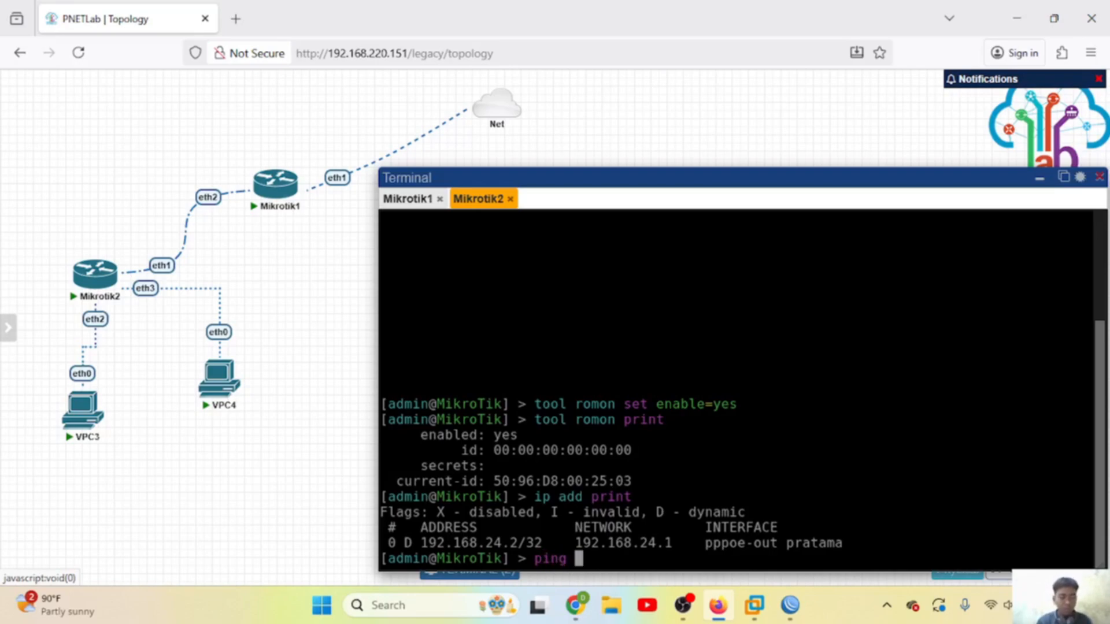
pyautogui.write('192')
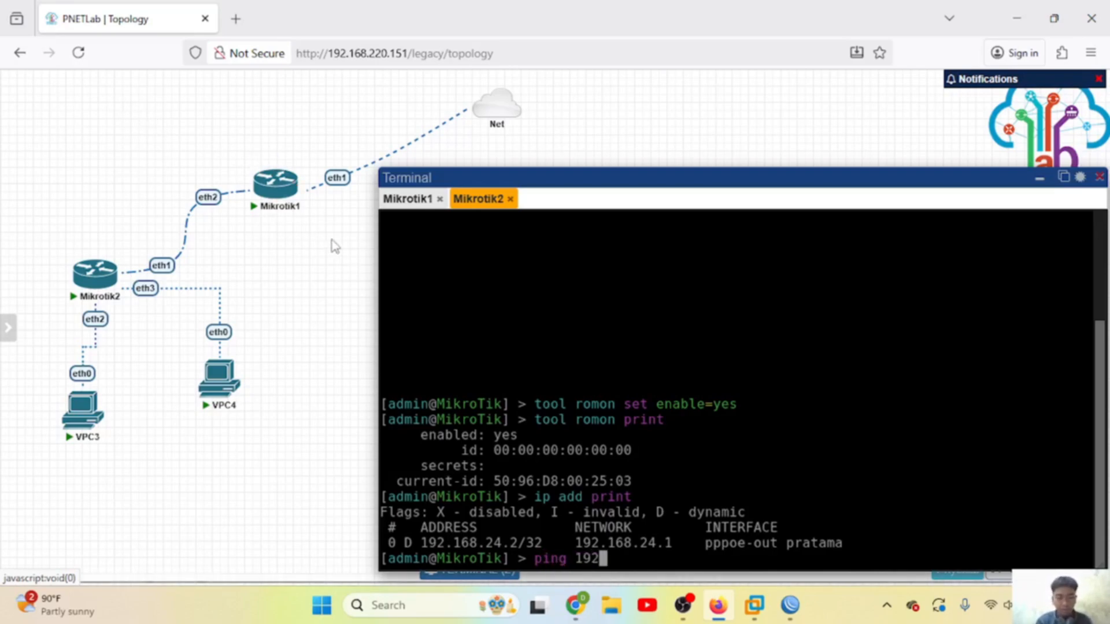
pyautogui.write('.168.24.1')
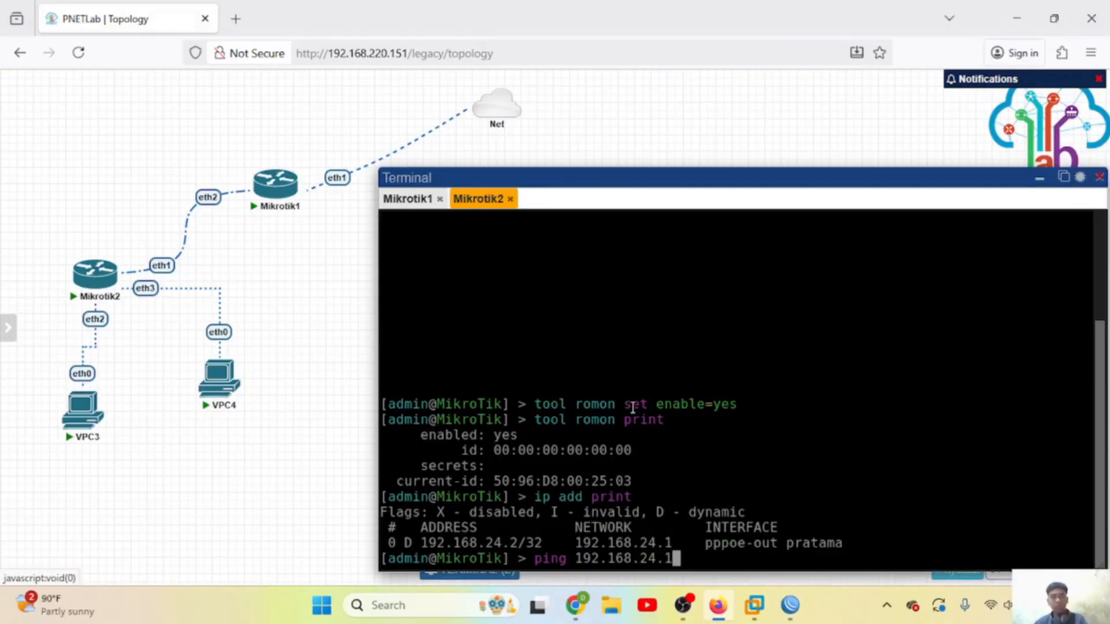
pyautogui.press('Return')
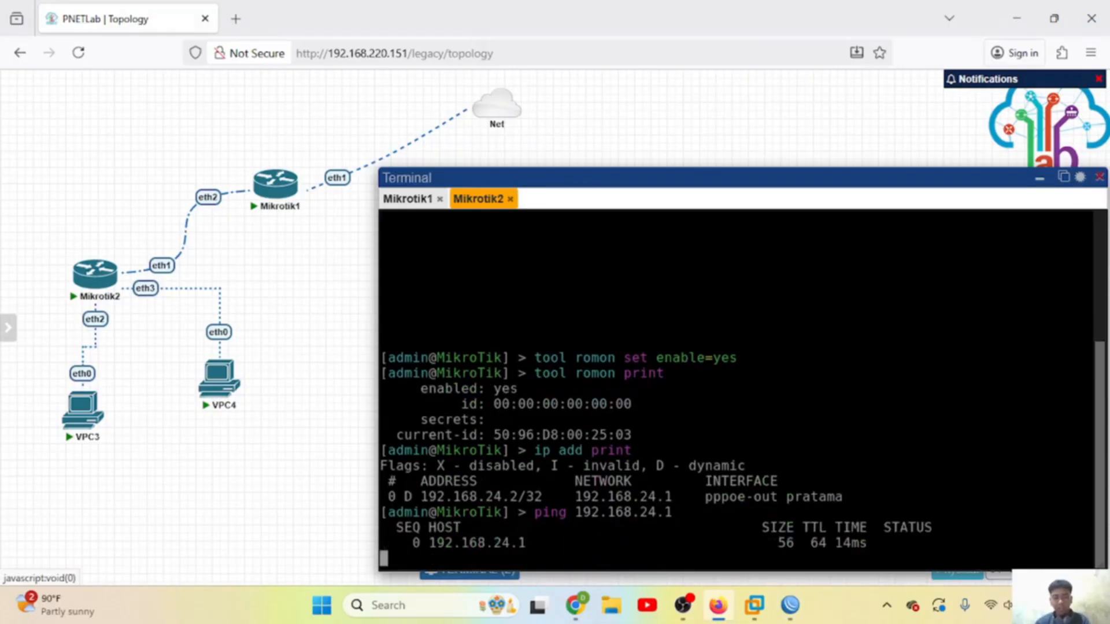
pyautogui.hotkey('ctrl', 'c')
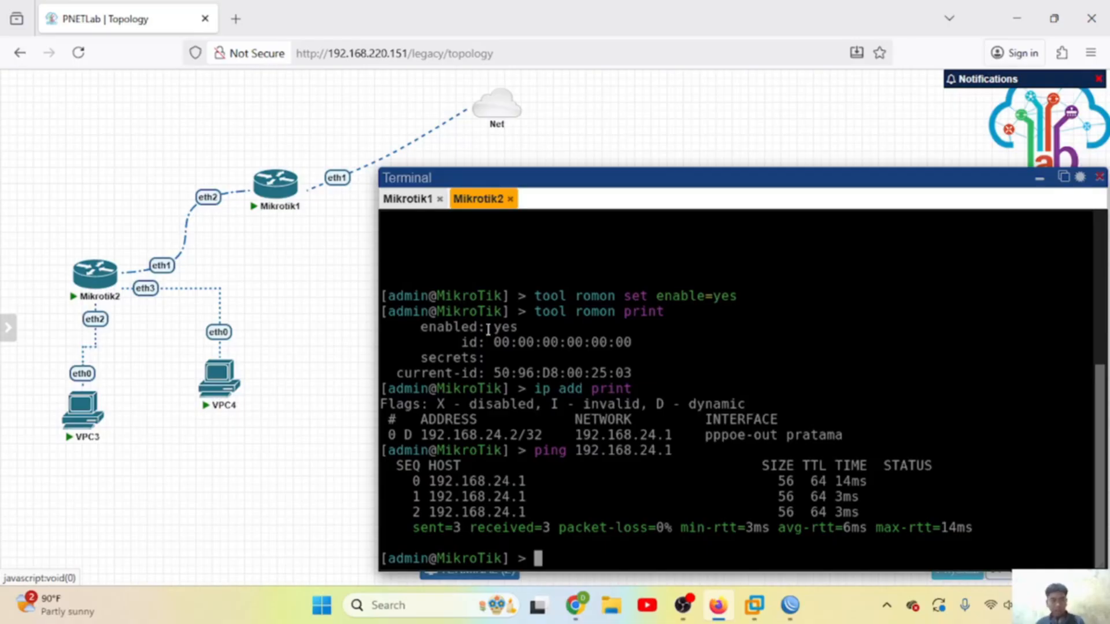
# Step: Create a new bridge named bridge1 on Mikrotik2
pyautogui.hotkey('alt', 'Tab')
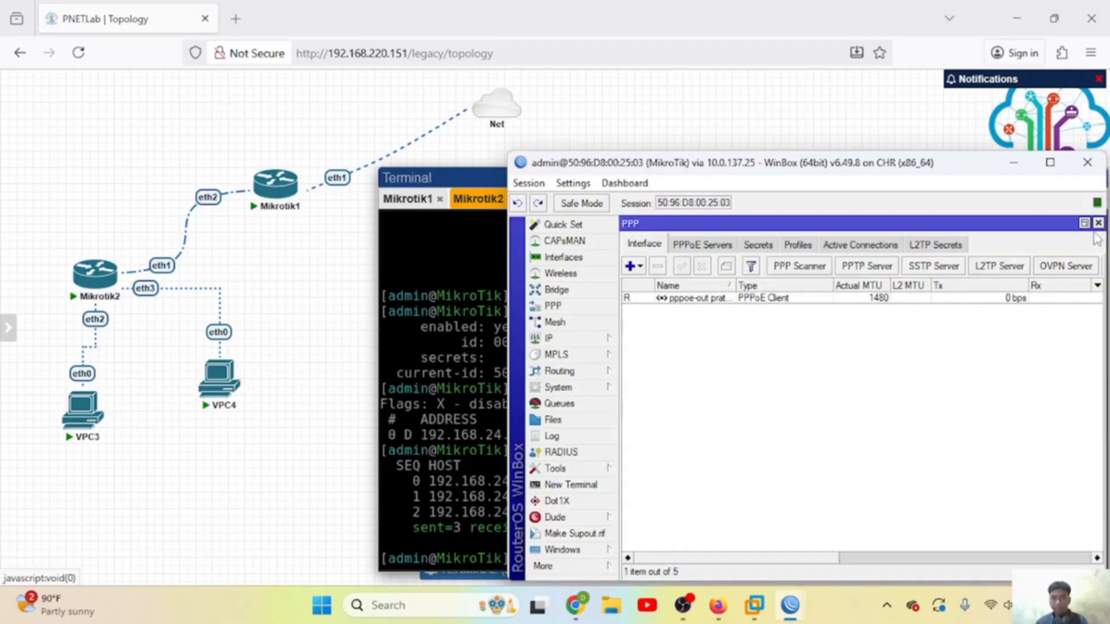
pyautogui.click(1099, 225)
pyautogui.click(571, 294)
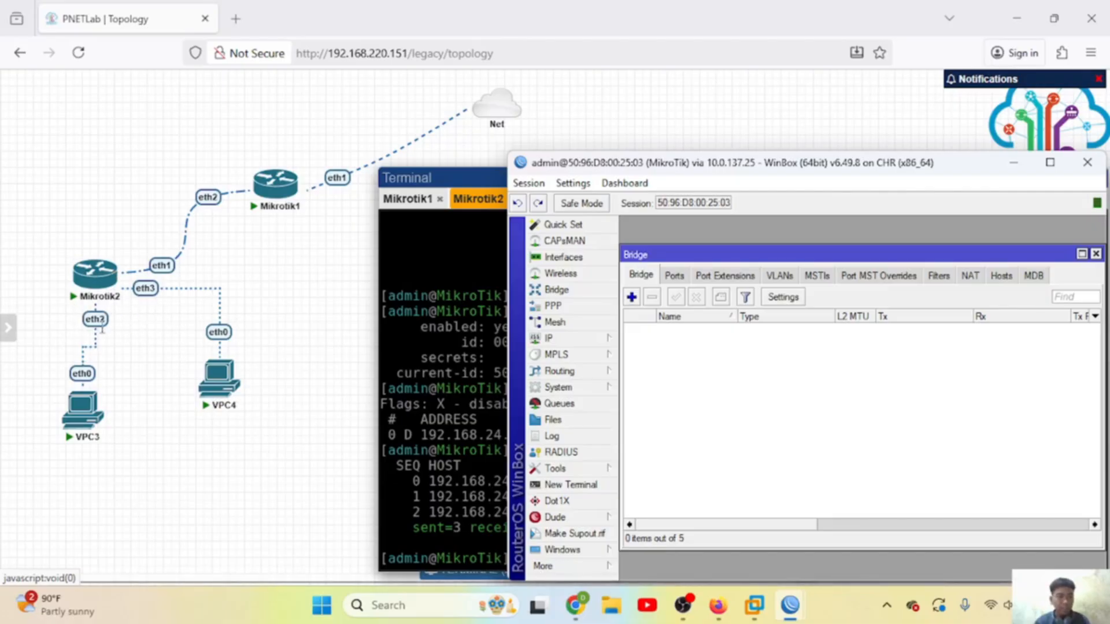
pyautogui.click(631, 297)
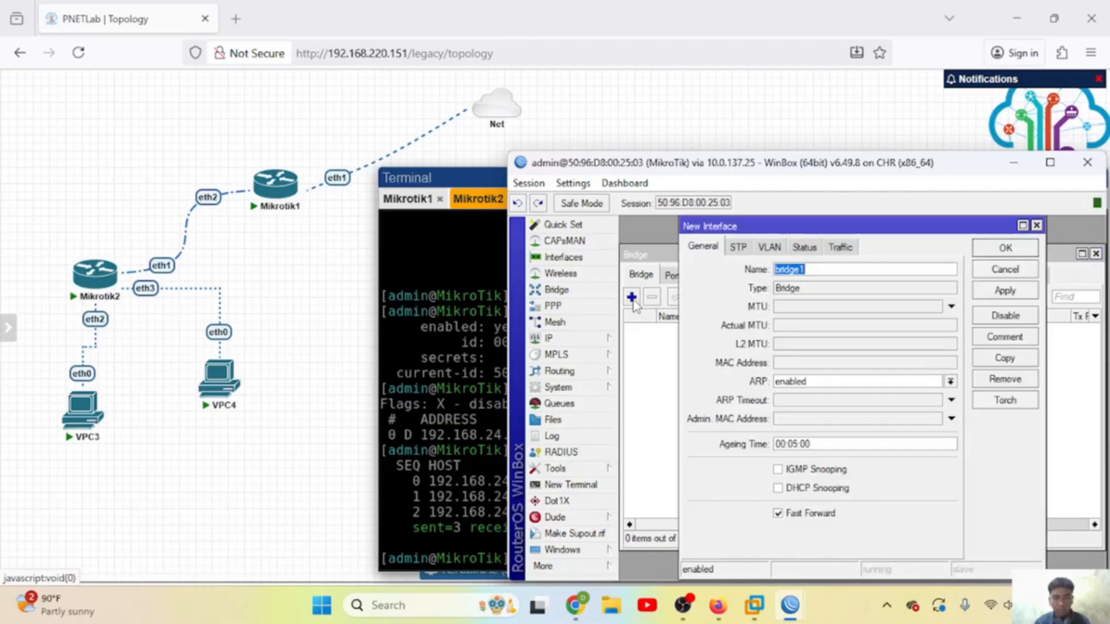
pyautogui.click(991, 290)
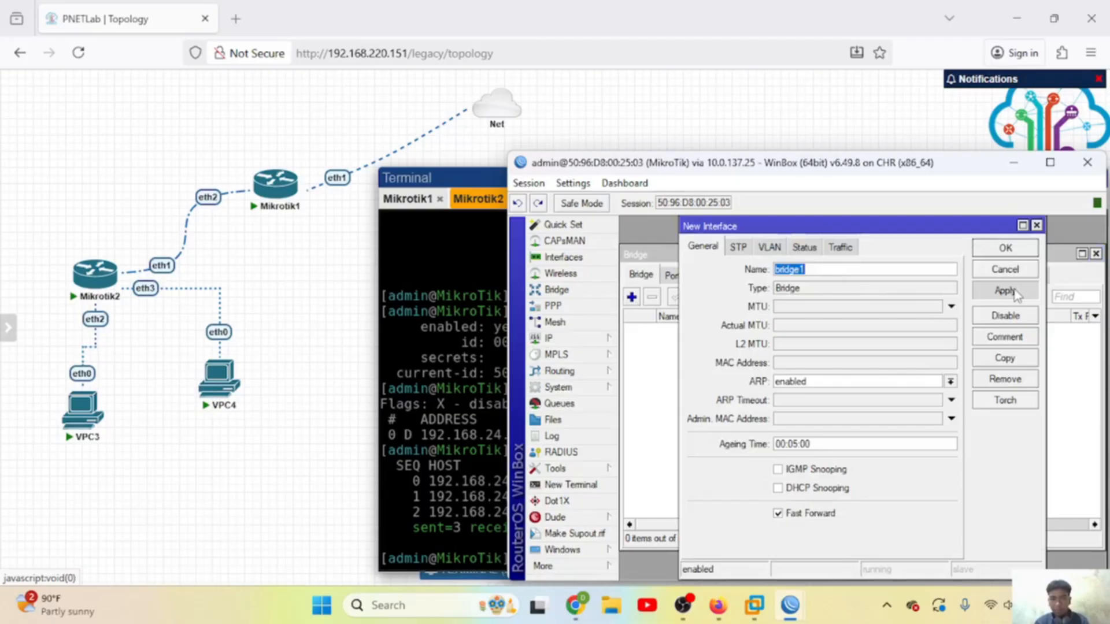
pyautogui.click(995, 248)
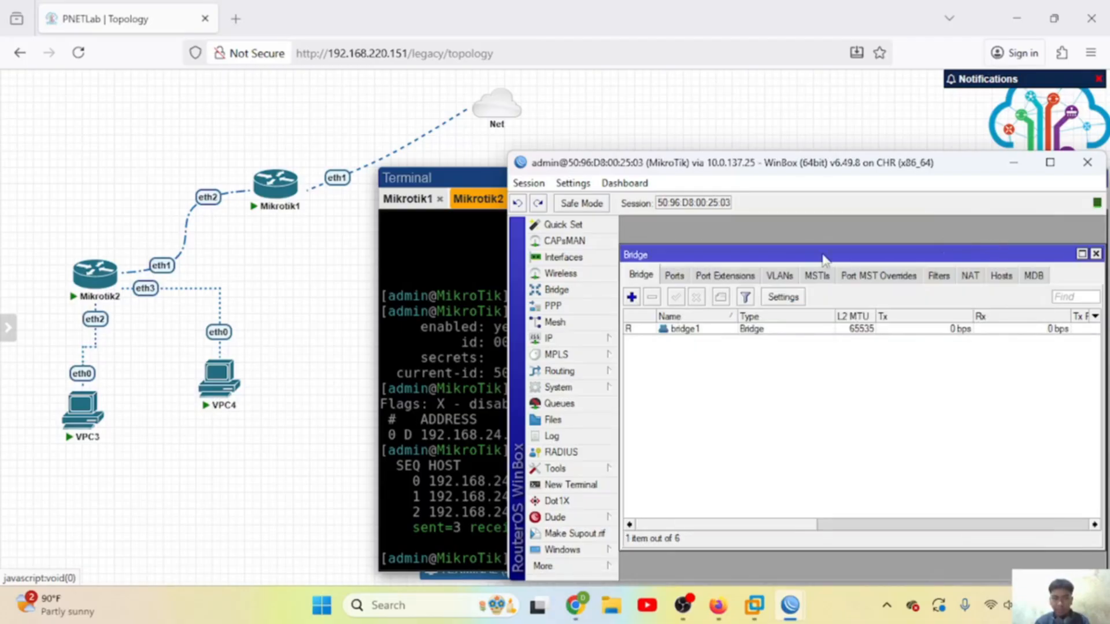
# Step: Add ether2 and ether3 as member ports of bridge1
pyautogui.click(673, 276)
pyautogui.click(632, 297)
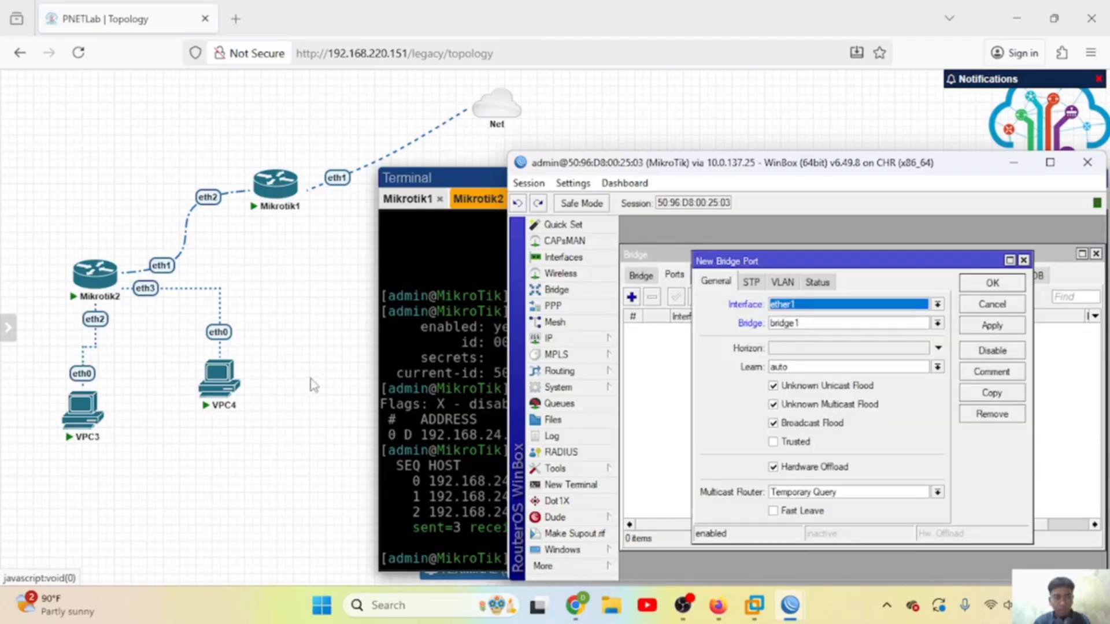
pyautogui.click(801, 309)
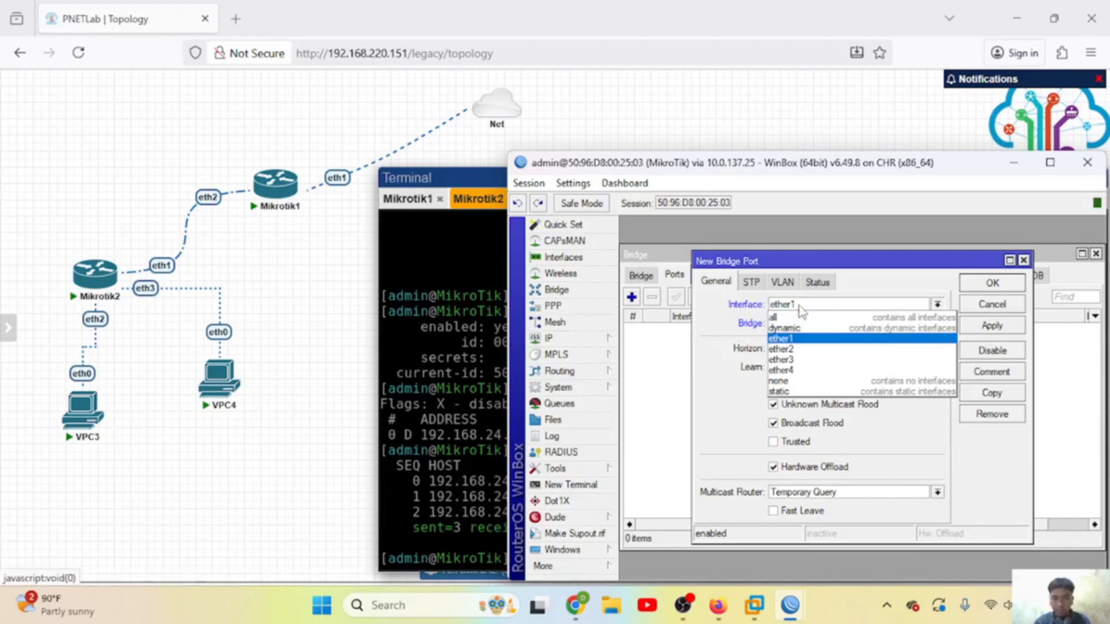
pyautogui.click(786, 349)
pyautogui.click(827, 325)
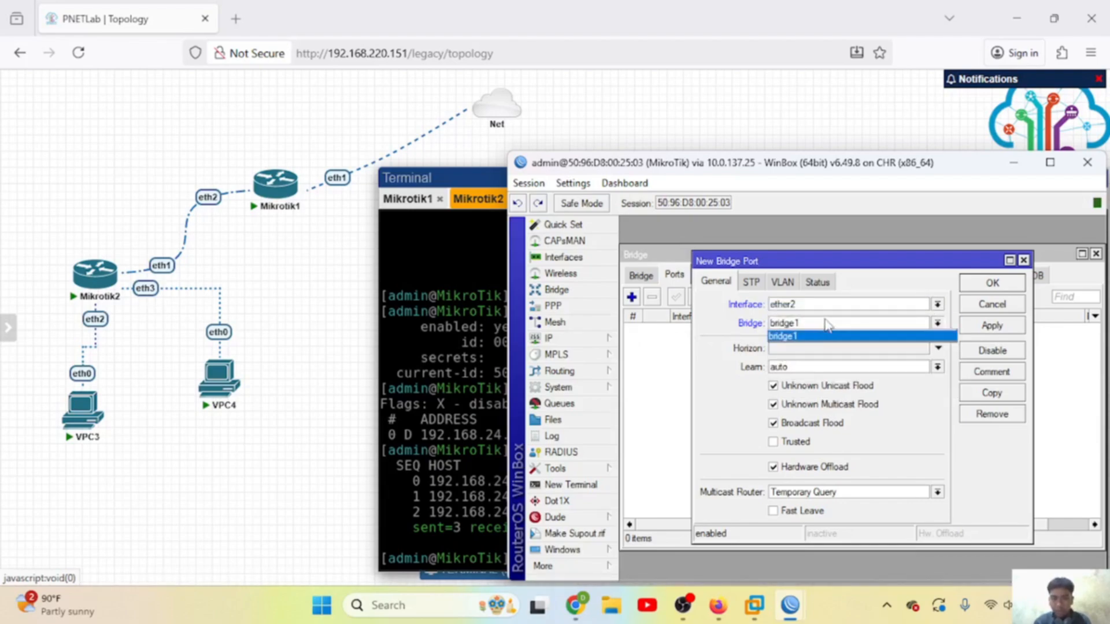
pyautogui.click(828, 336)
pyautogui.click(983, 327)
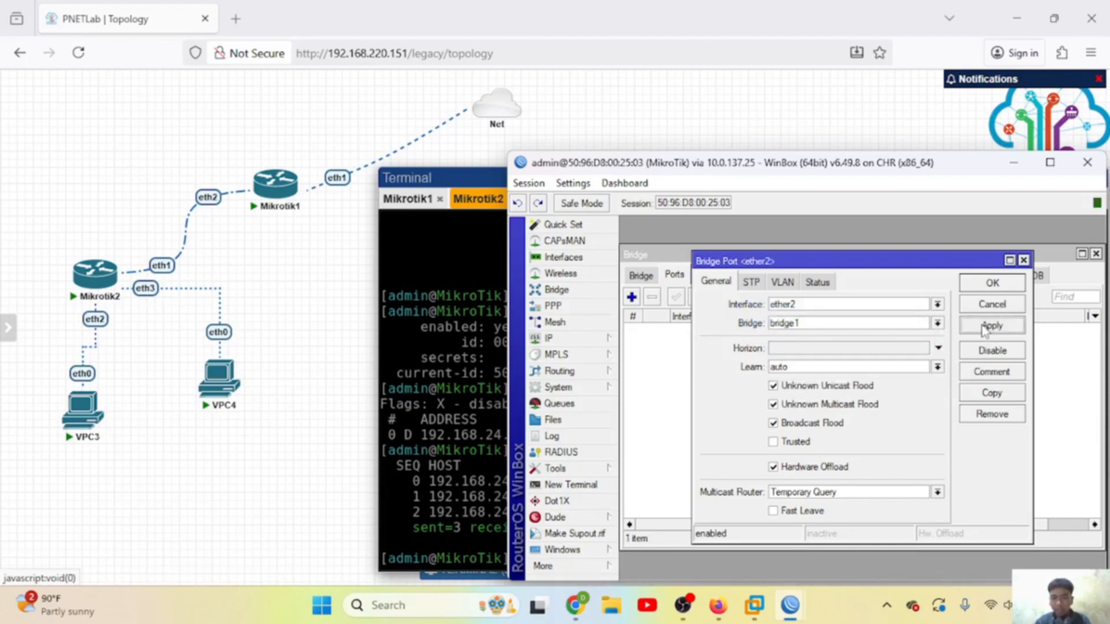
pyautogui.click(989, 283)
pyautogui.click(631, 297)
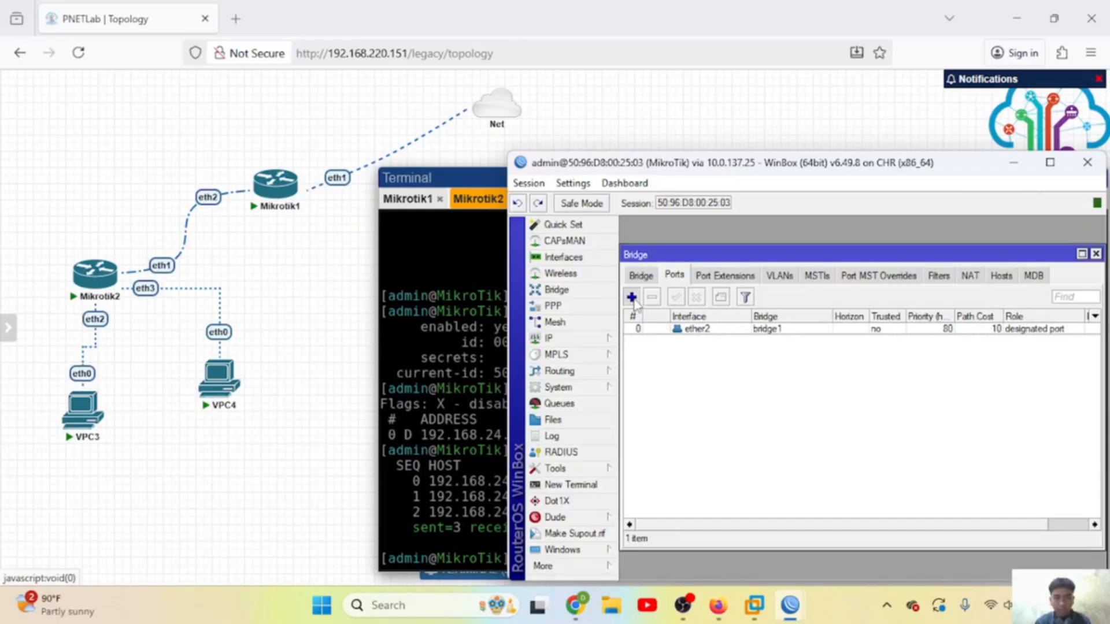
pyautogui.press('Return')
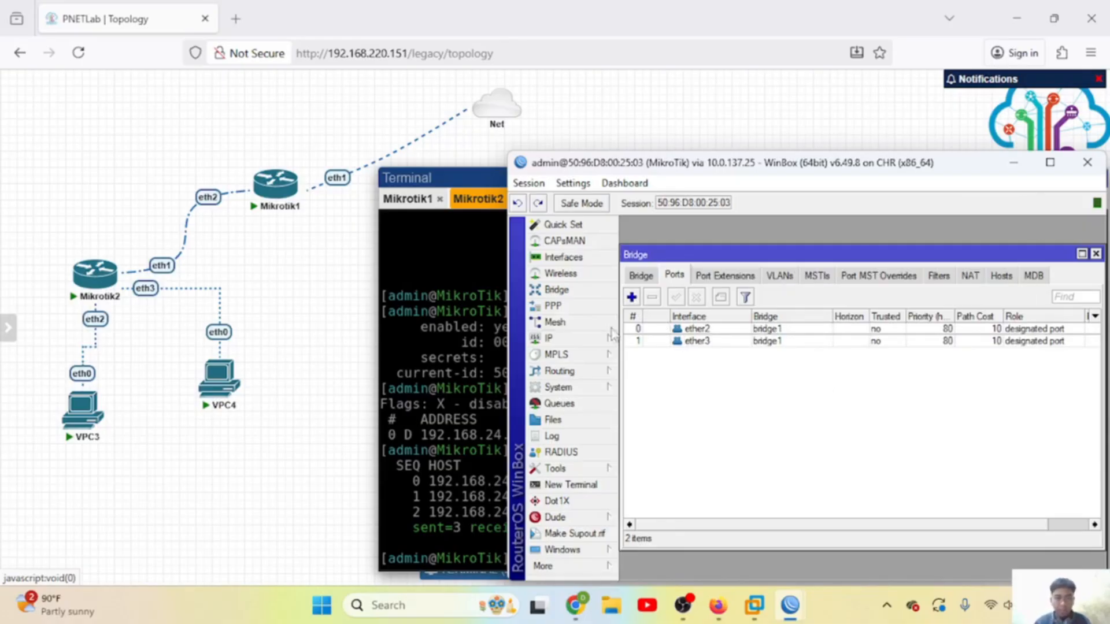
pyautogui.click(588, 334)
# Step: Add the address 10.10.24.1/24 on interface bridge1
pyautogui.click(655, 205)
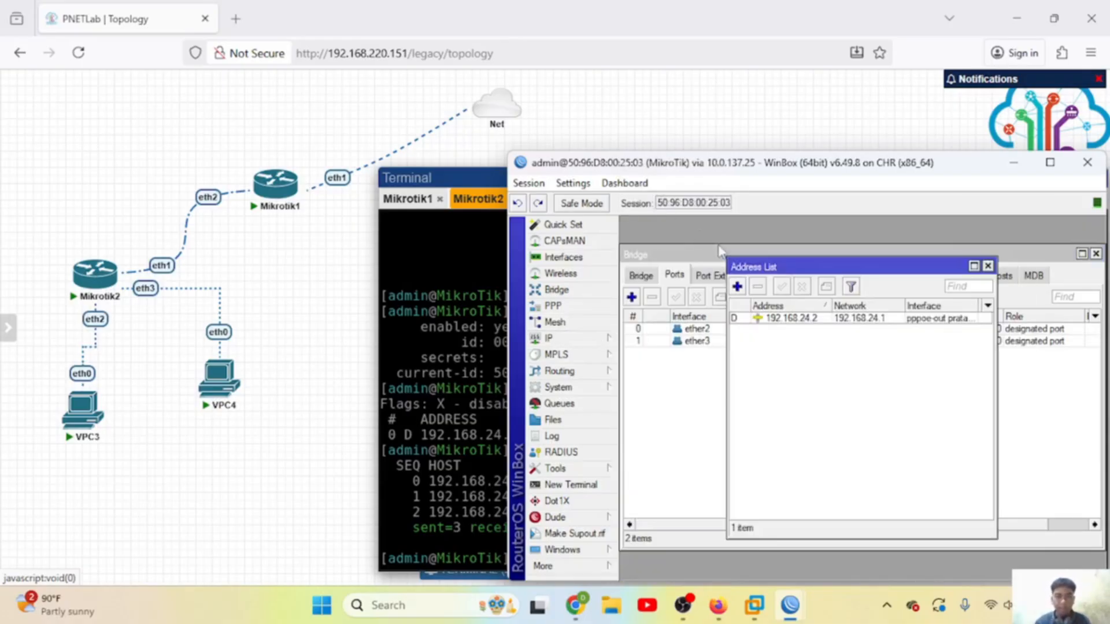
pyautogui.click(737, 286)
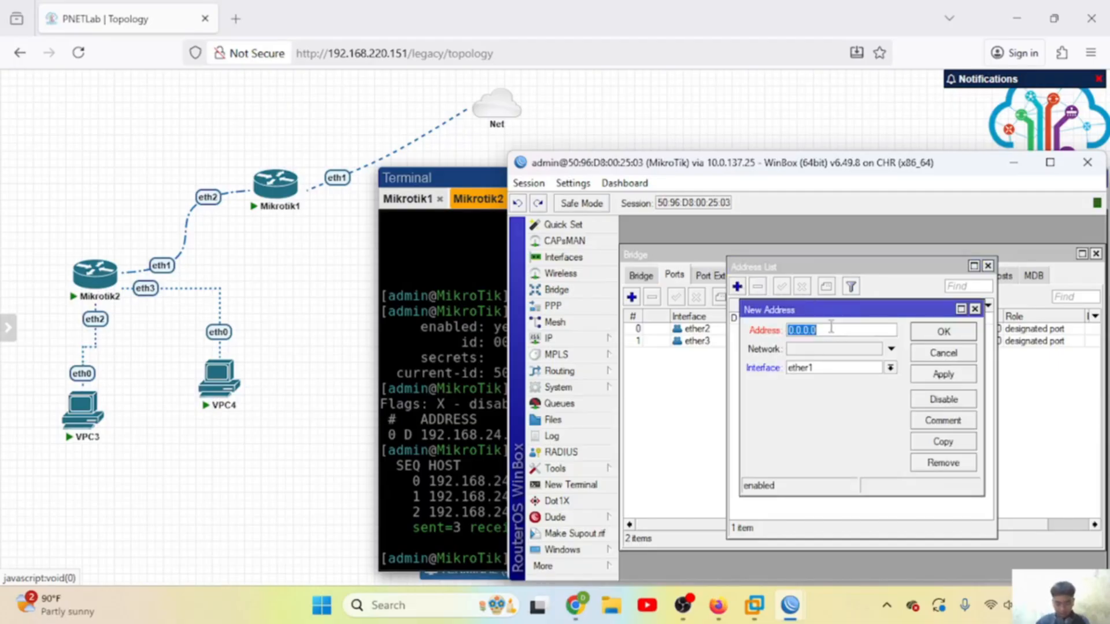
pyautogui.write('10')
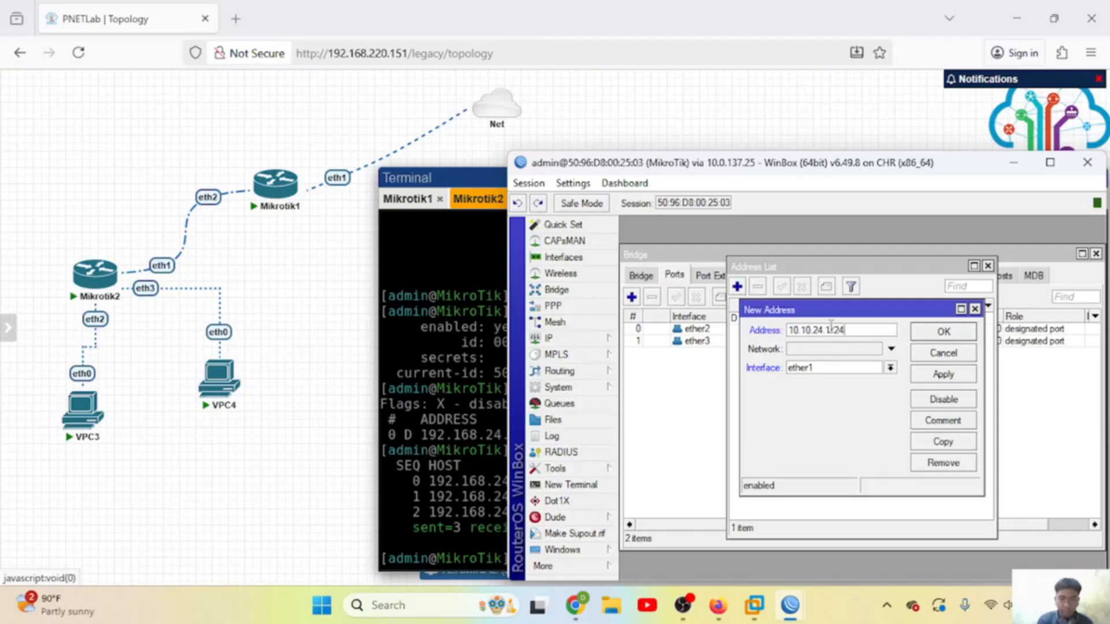
pyautogui.click(842, 369)
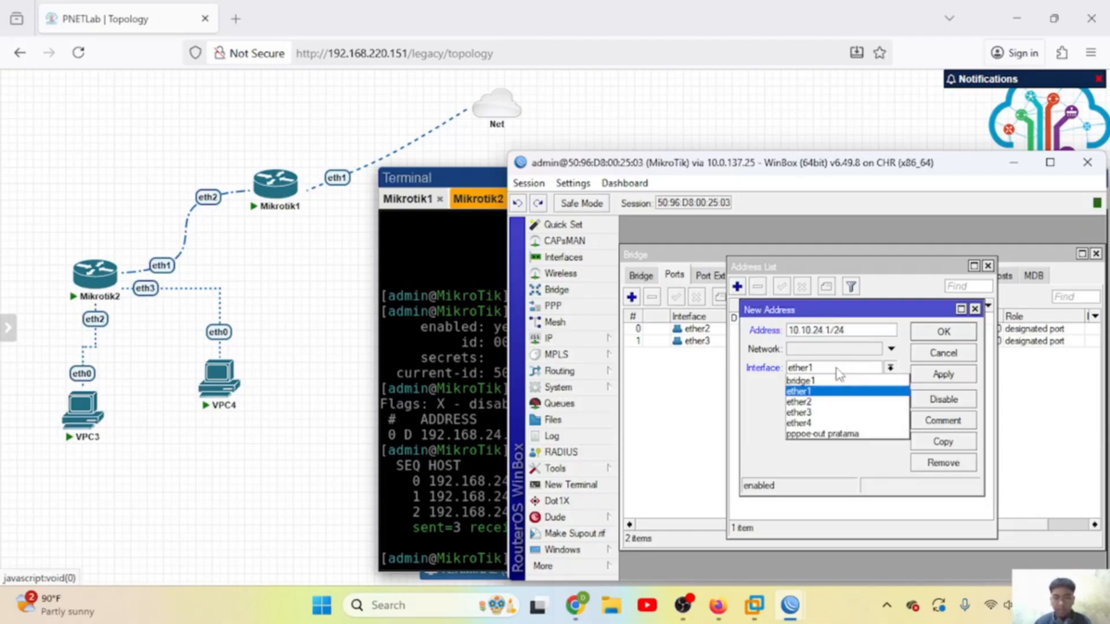
pyautogui.click(830, 383)
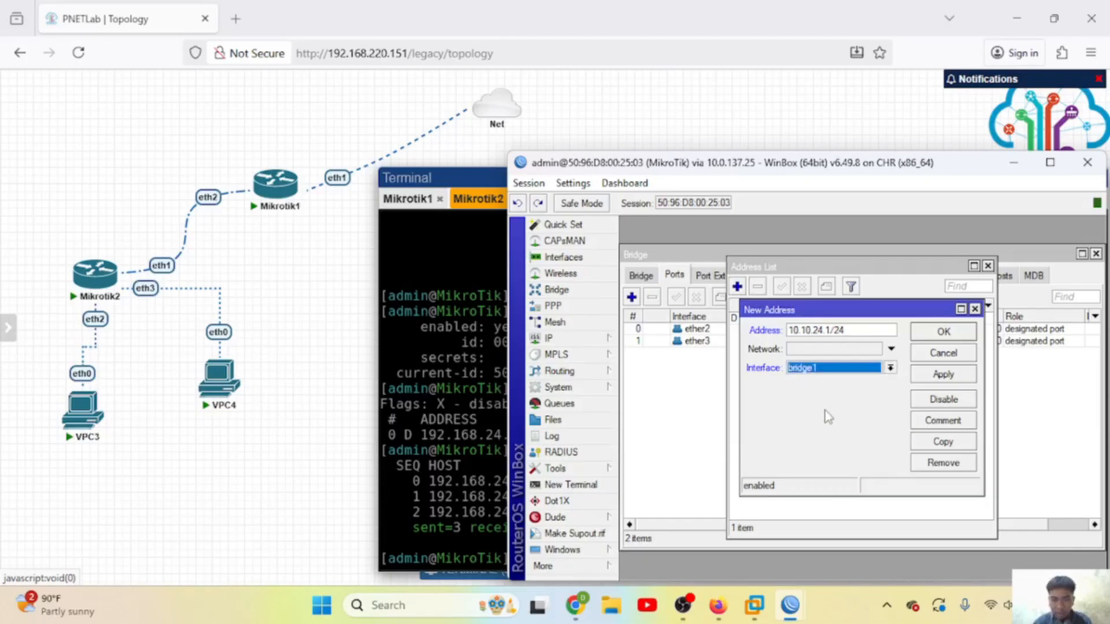
pyautogui.click(943, 374)
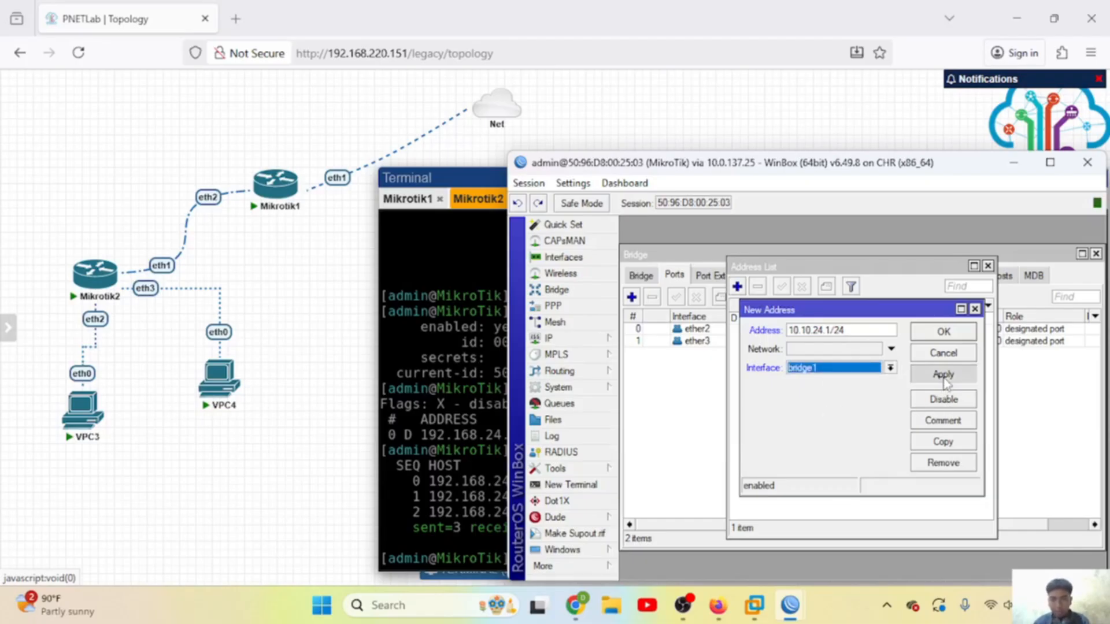
pyautogui.click(934, 334)
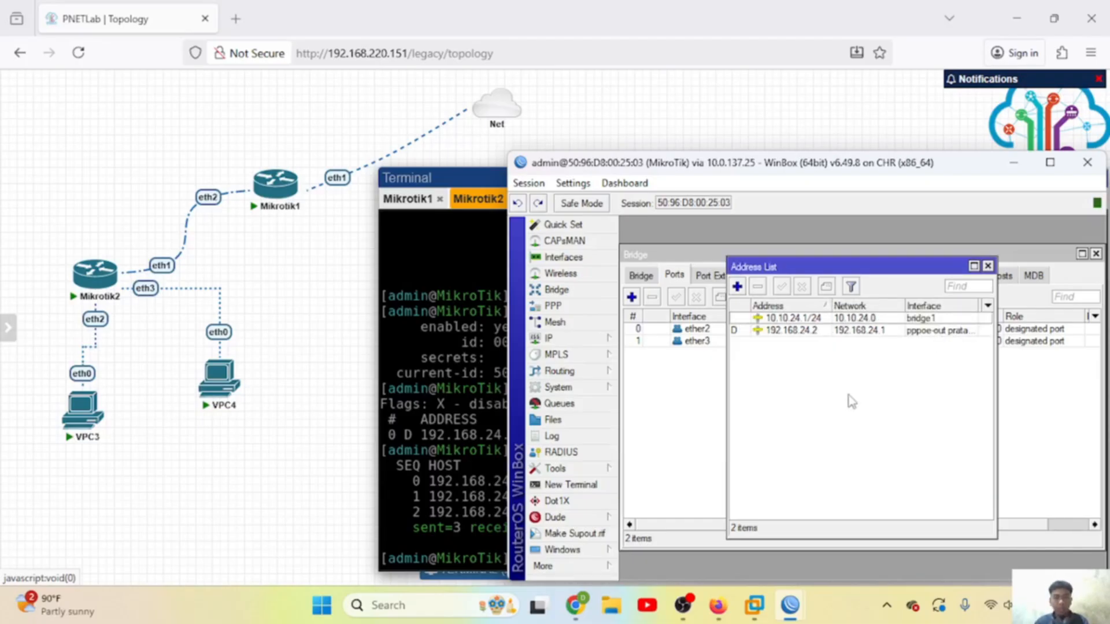
pyautogui.click(594, 340)
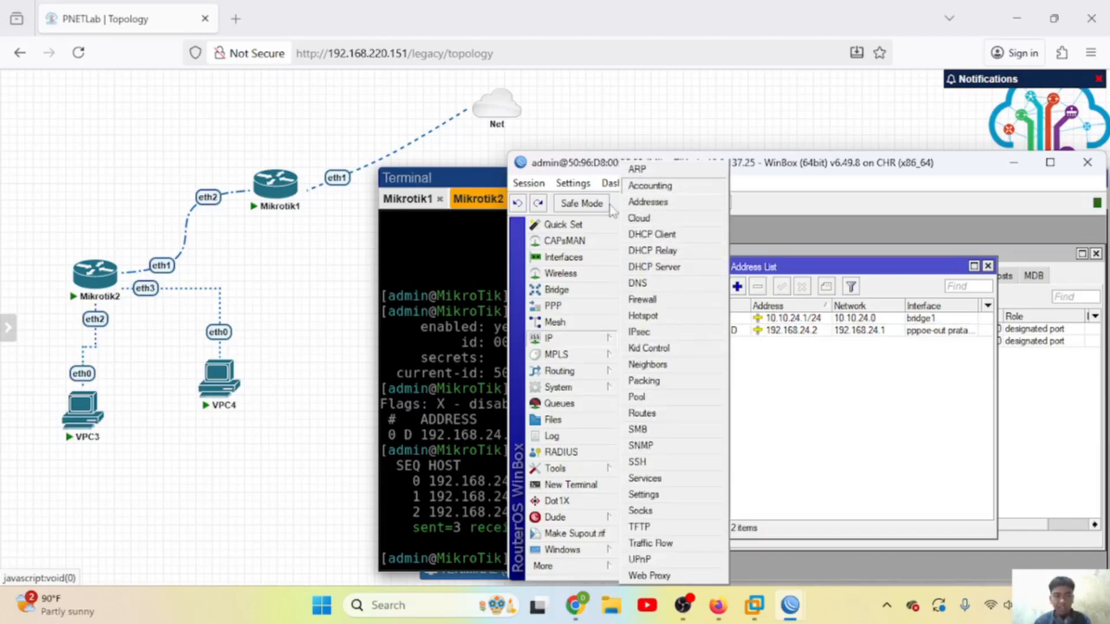
# Step: Launch the DHCP Setup wizard and choose bridge1 as the serving interface
pyautogui.click(578, 289)
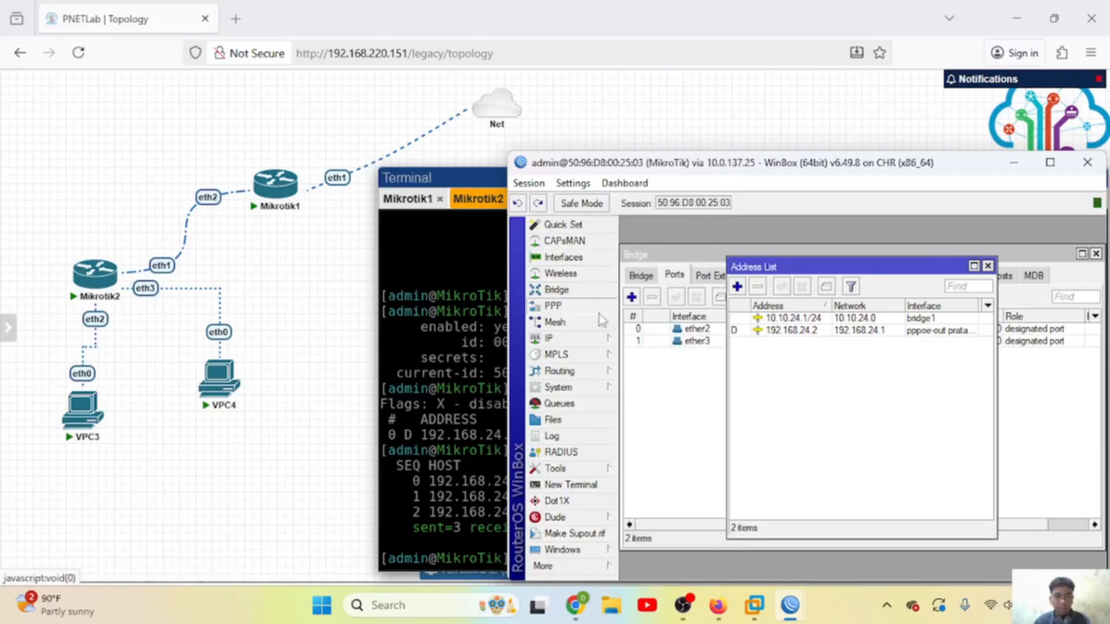
pyautogui.click(584, 339)
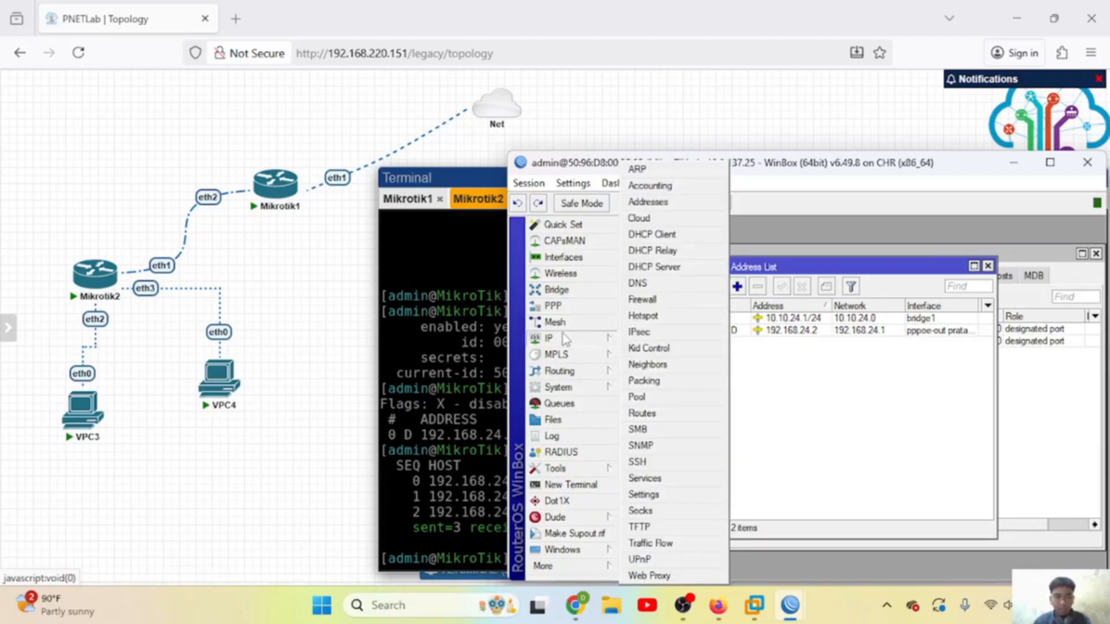
pyautogui.click(654, 267)
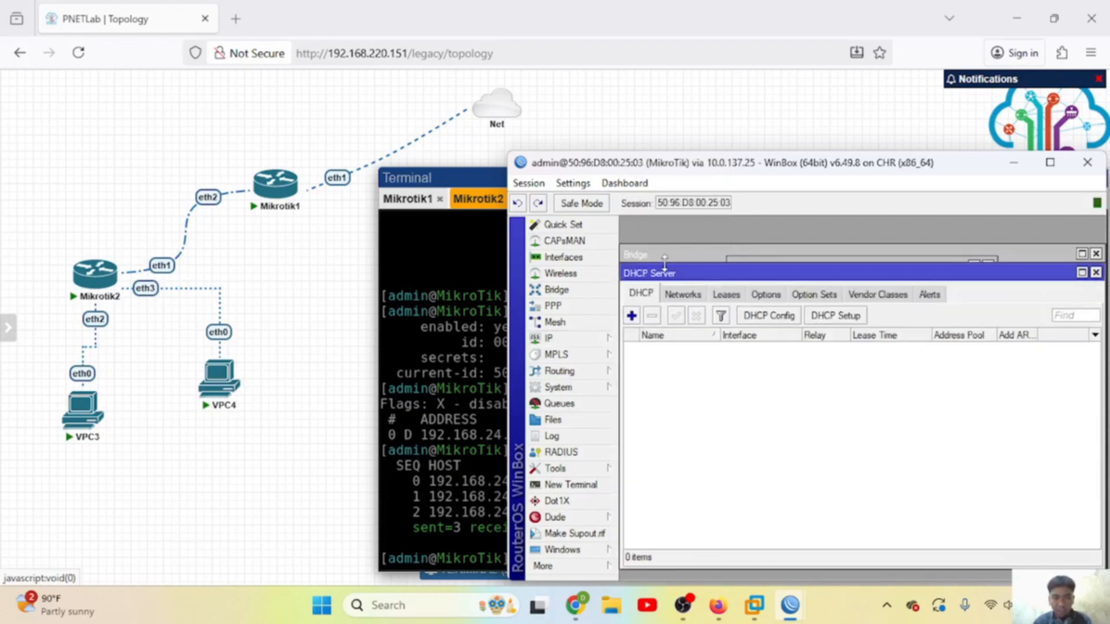
pyautogui.click(842, 317)
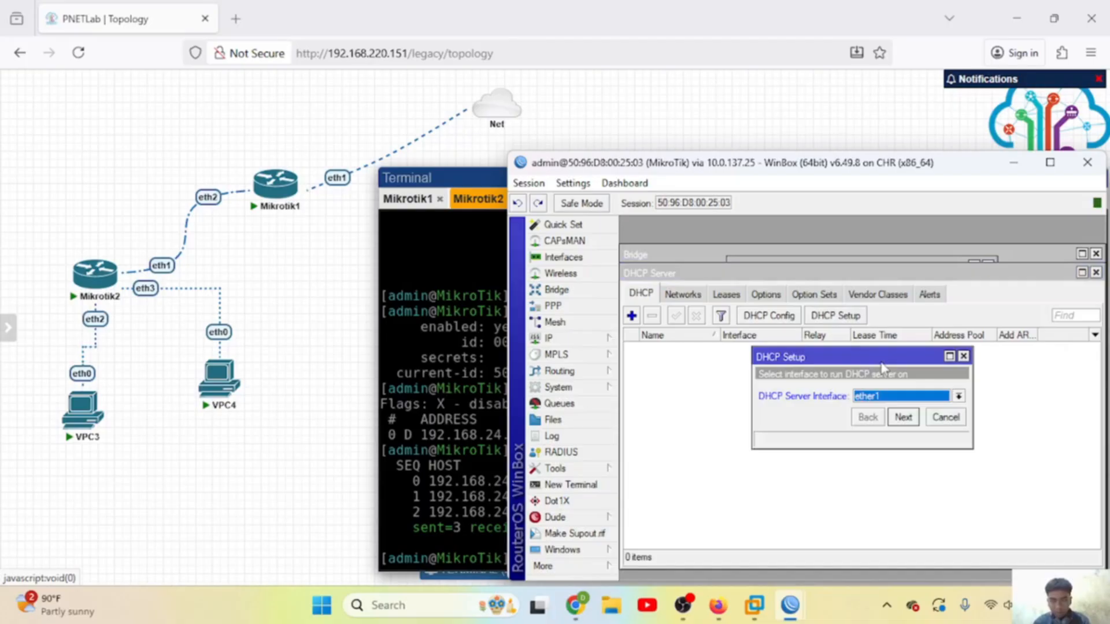
pyautogui.click(895, 397)
pyautogui.click(883, 411)
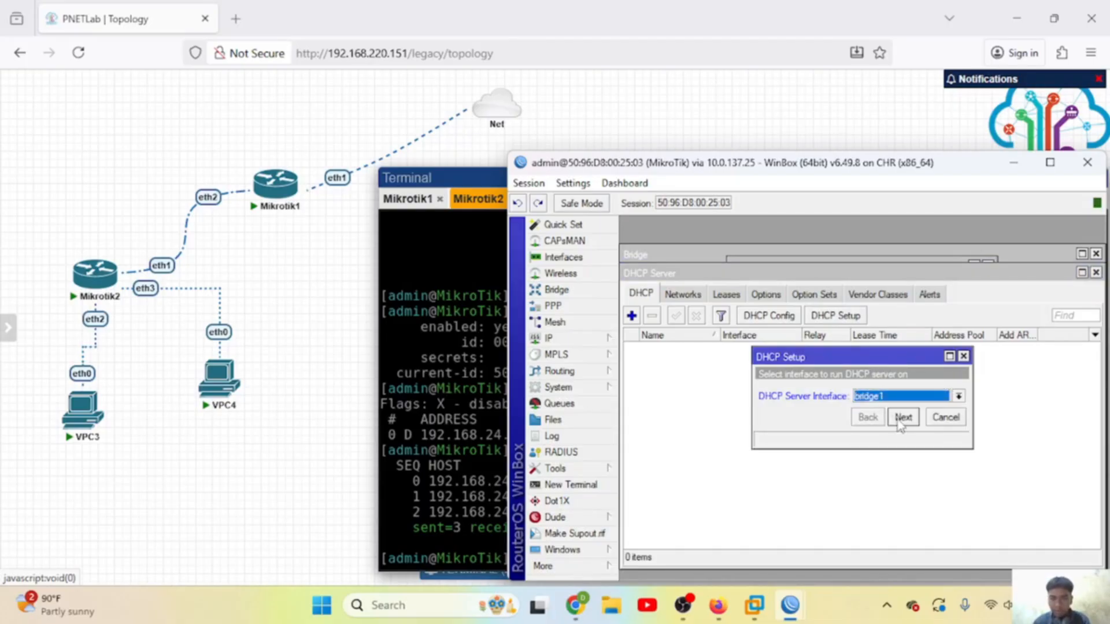
# Step: Accept the suggested address space, gateway, DNS 10.0.137.1 and lease time to finish dhcp1
pyautogui.click(903, 417)
pyautogui.click(902, 418)
pyautogui.click(902, 418)
pyautogui.click(902, 418)
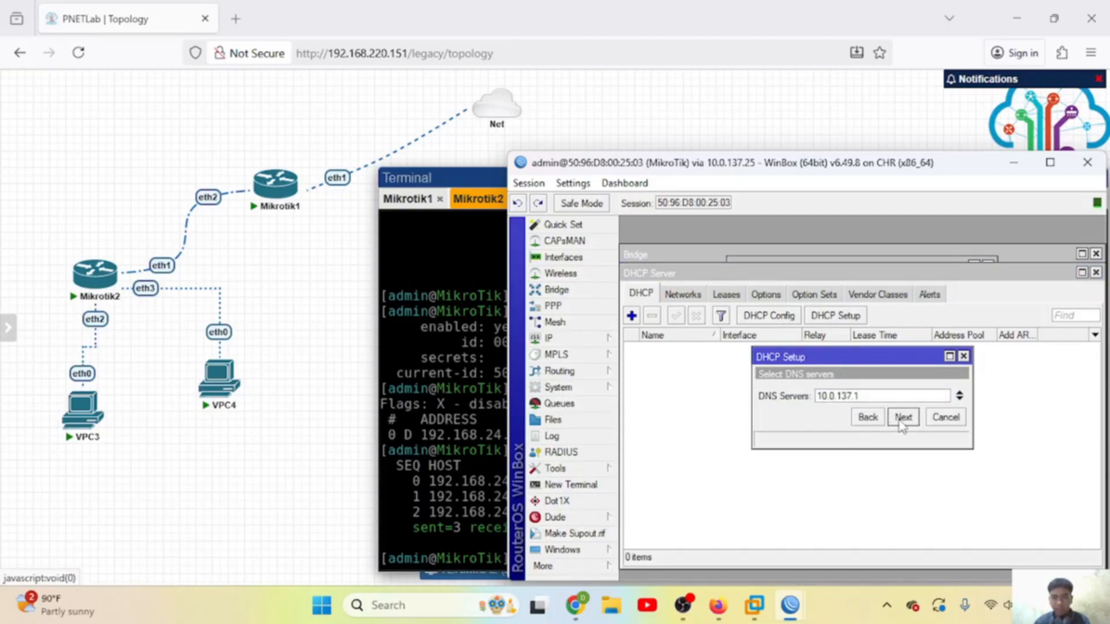
pyautogui.click(902, 418)
pyautogui.click(902, 418)
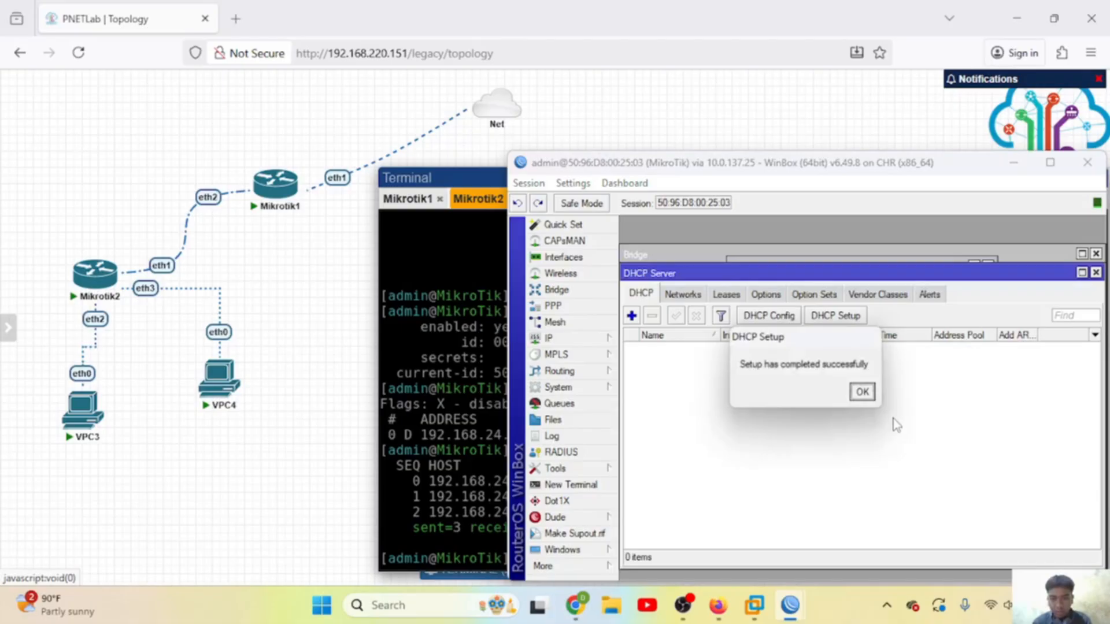
pyautogui.click(862, 392)
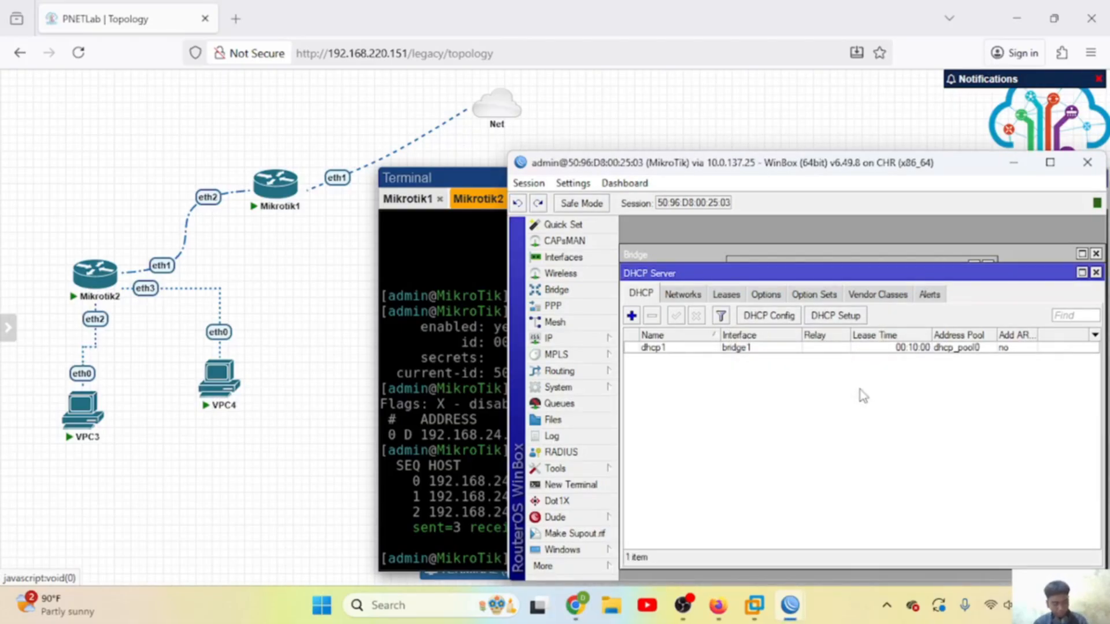
# Step: Create a new NAT rule with Out. Interface set to pppoe-out pratama
pyautogui.click(591, 339)
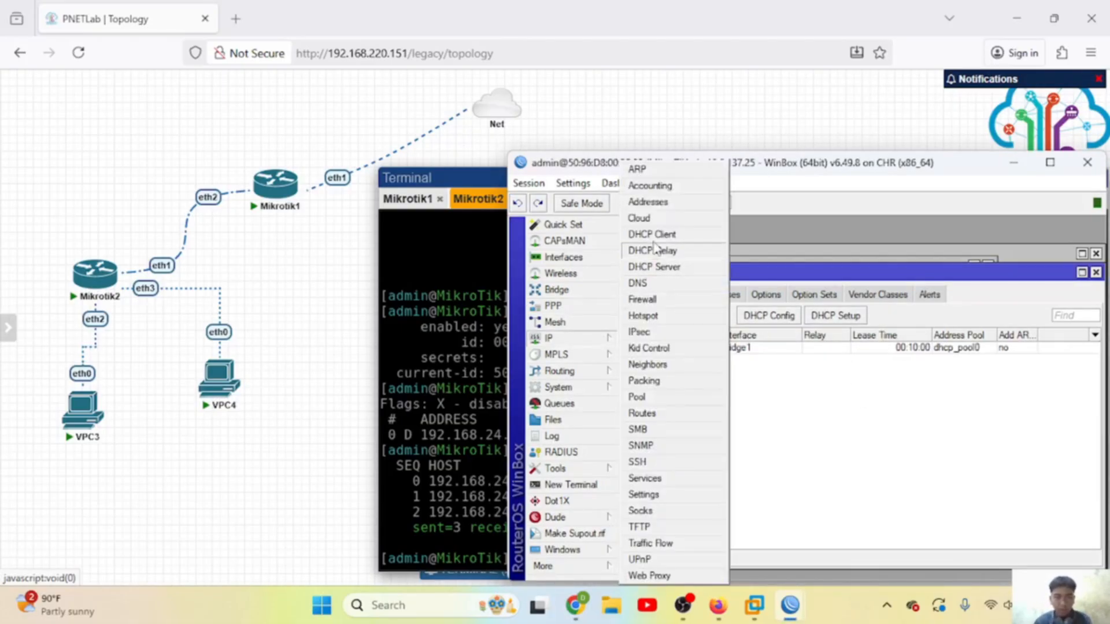
pyautogui.click(651, 300)
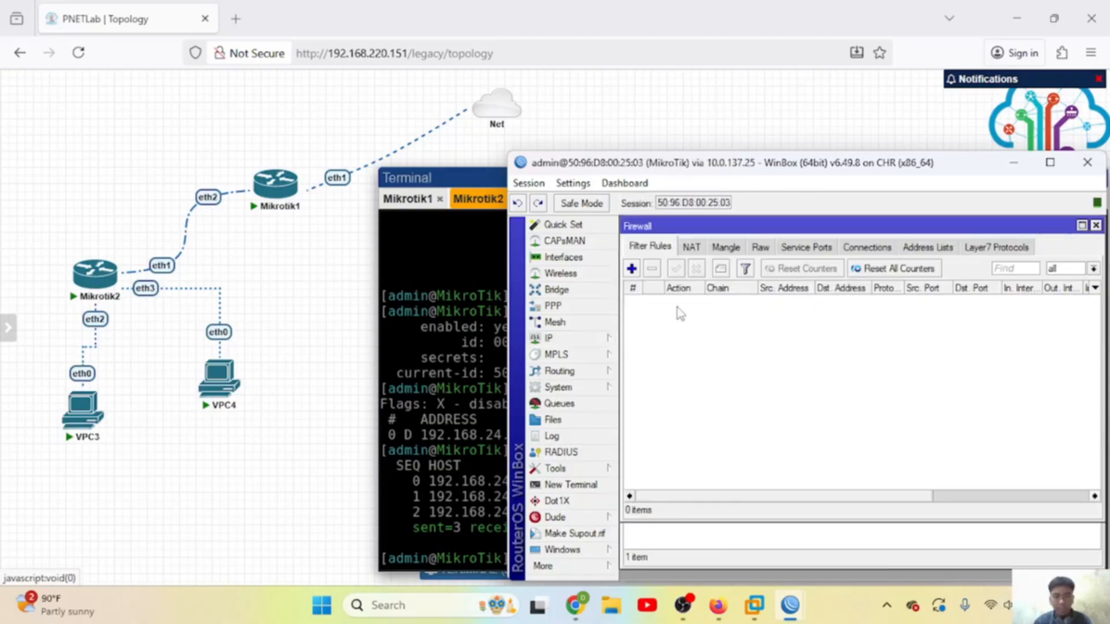
pyautogui.click(692, 250)
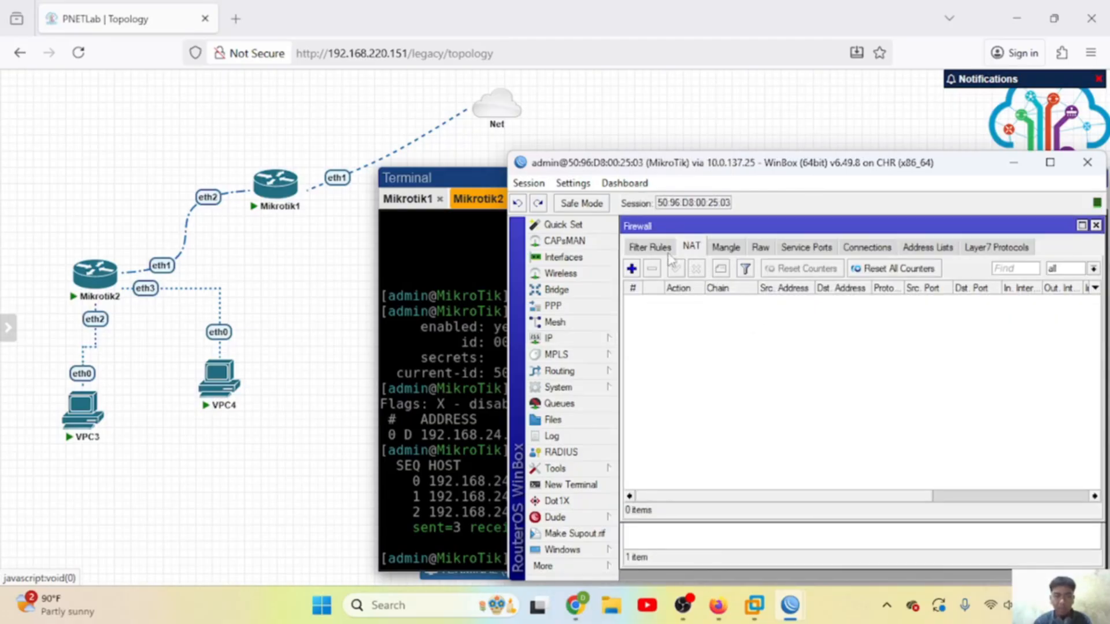
pyautogui.click(631, 268)
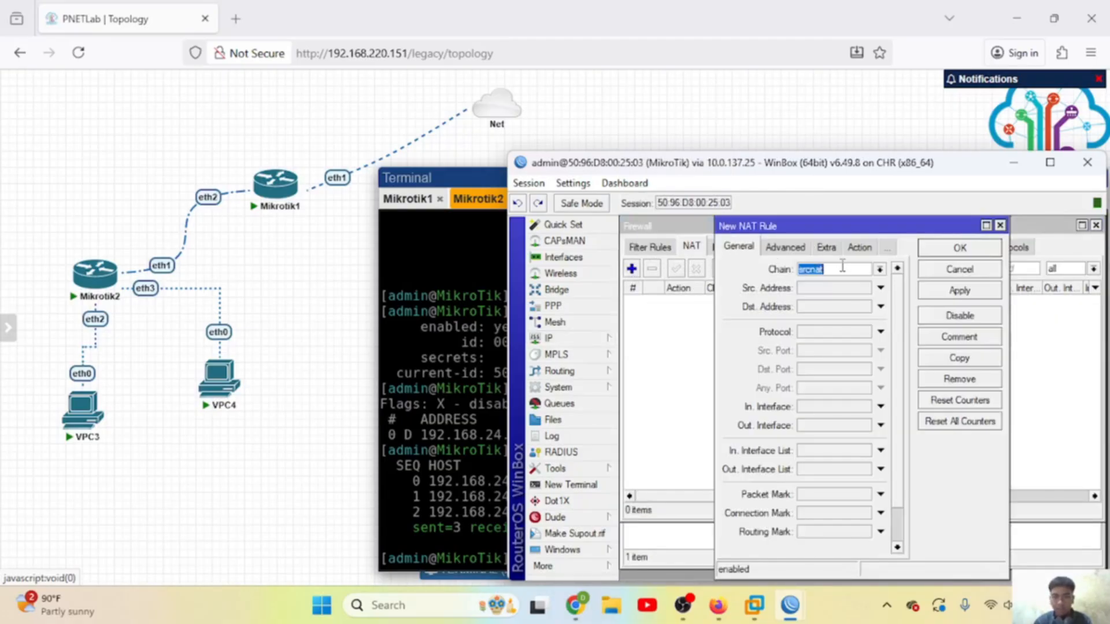
pyautogui.click(814, 426)
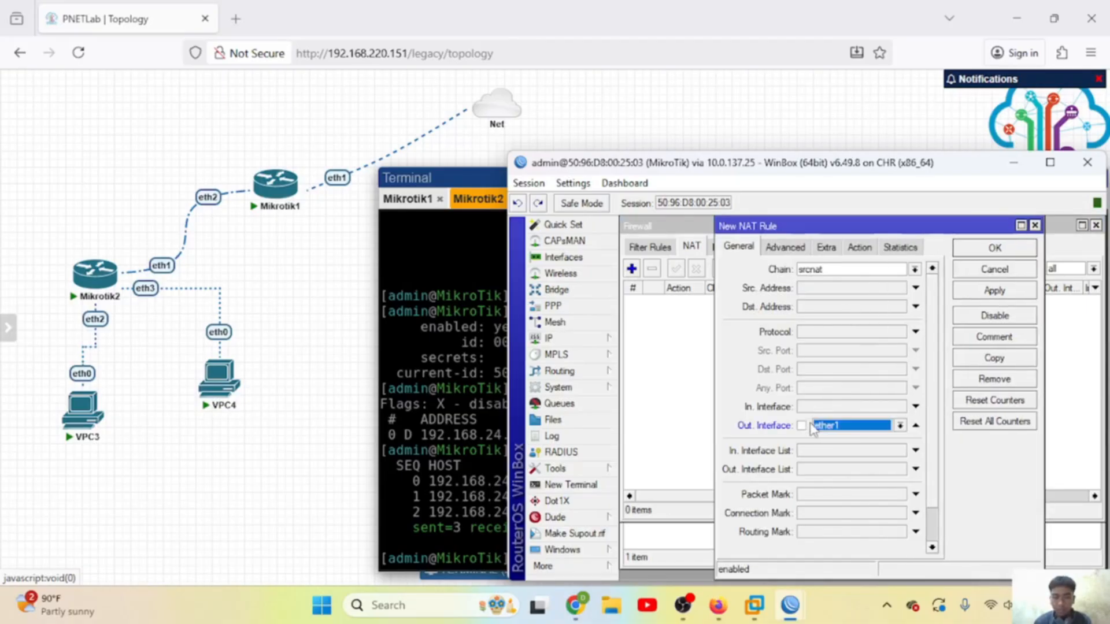
pyautogui.click(861, 429)
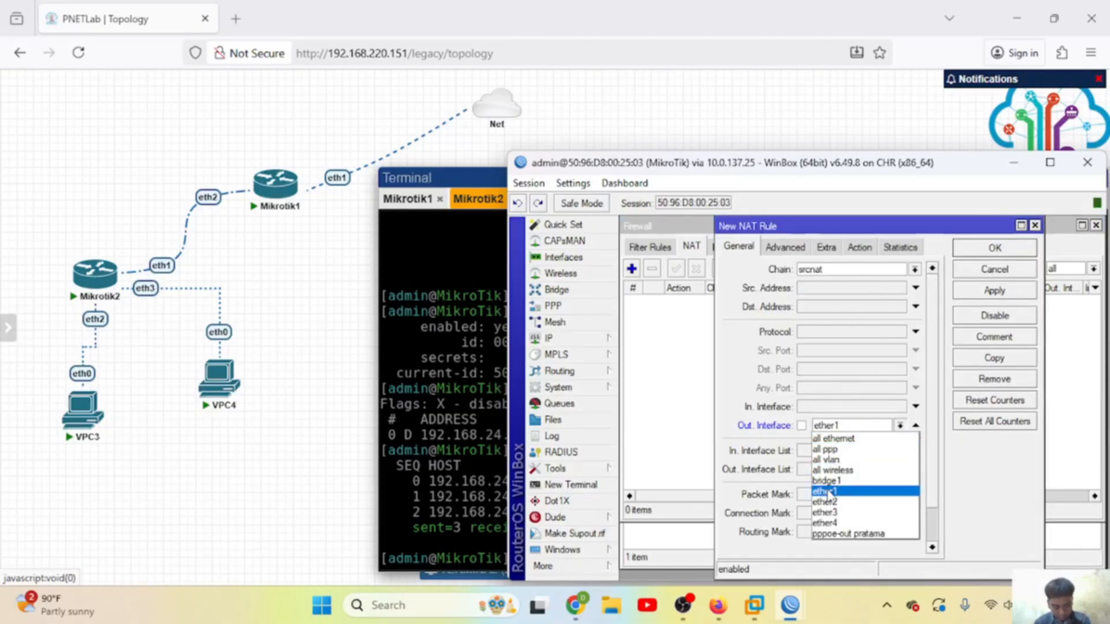
pyautogui.click(855, 534)
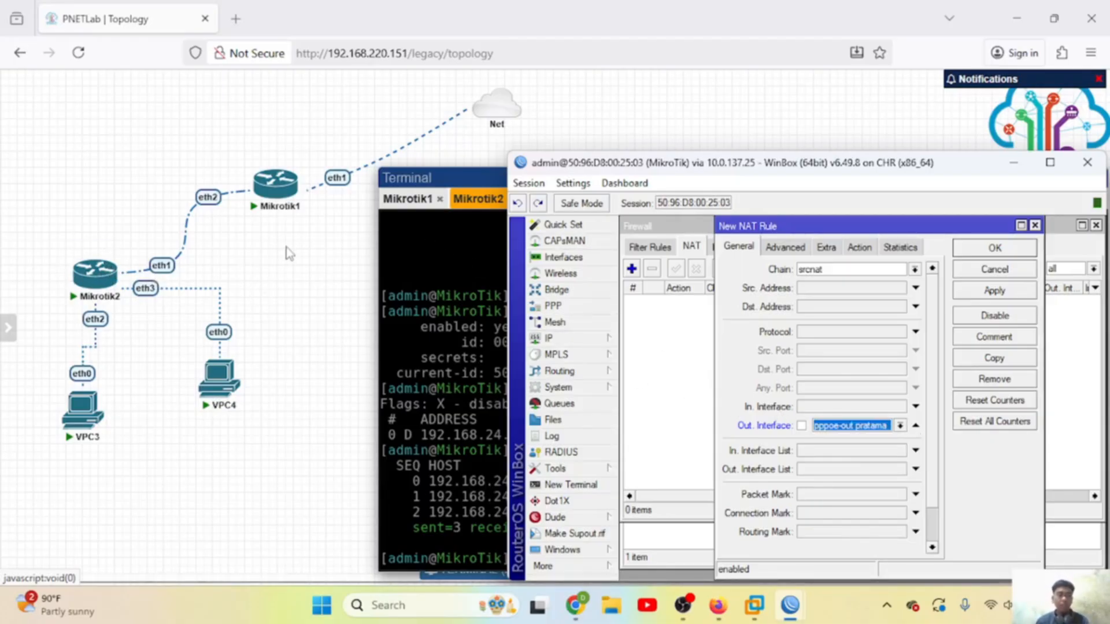
pyautogui.moveTo(254, 203)
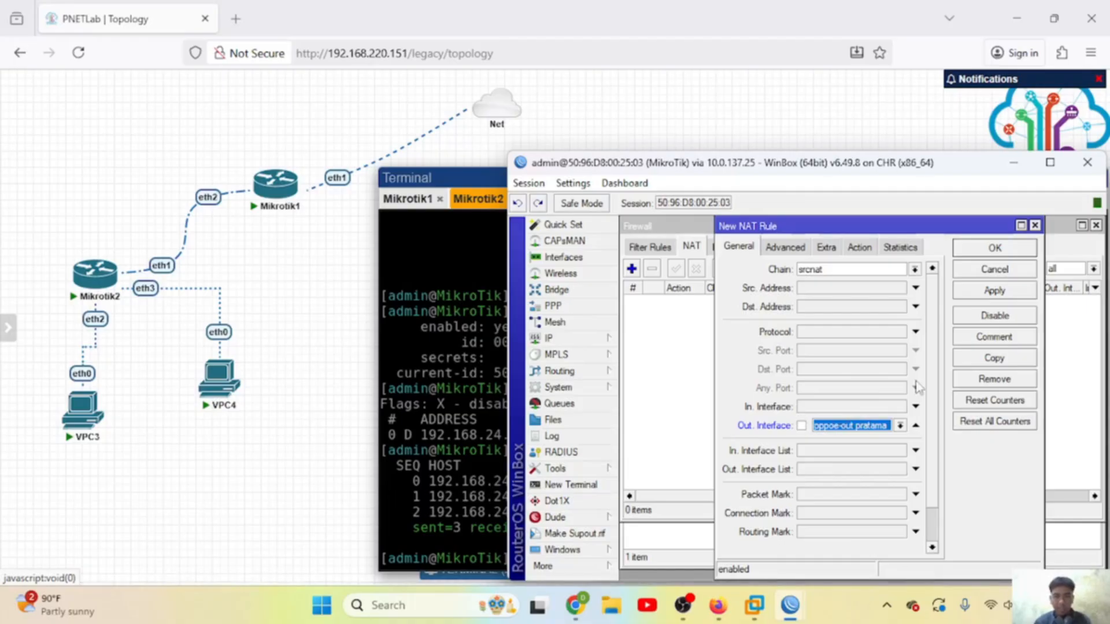
# Step: Set the NAT rule's action to masquerade and save it
pyautogui.click(861, 247)
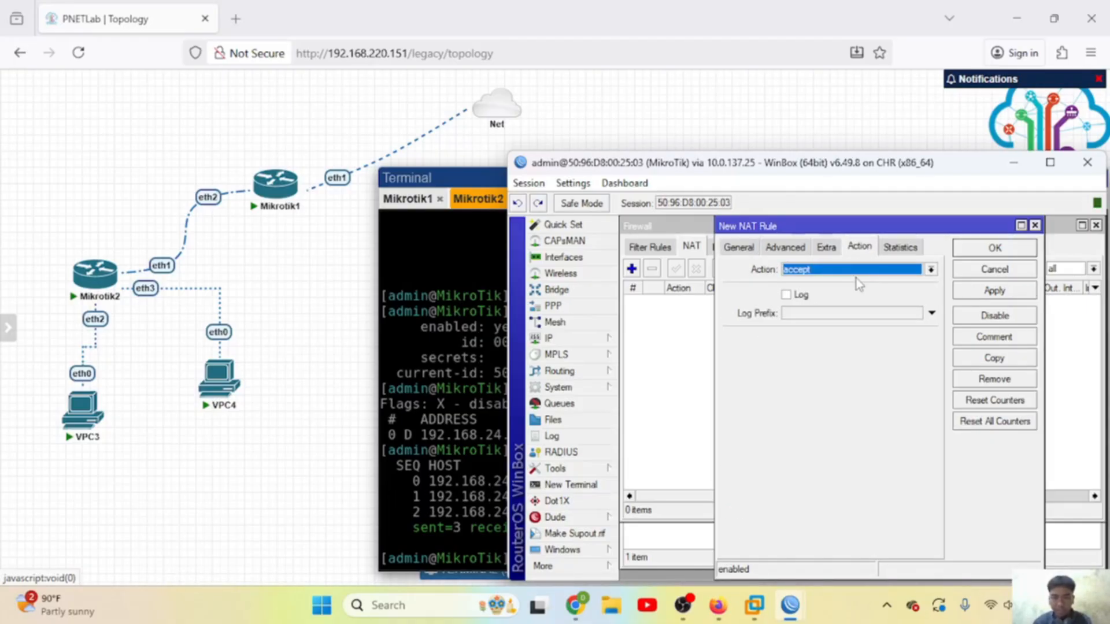
pyautogui.click(858, 271)
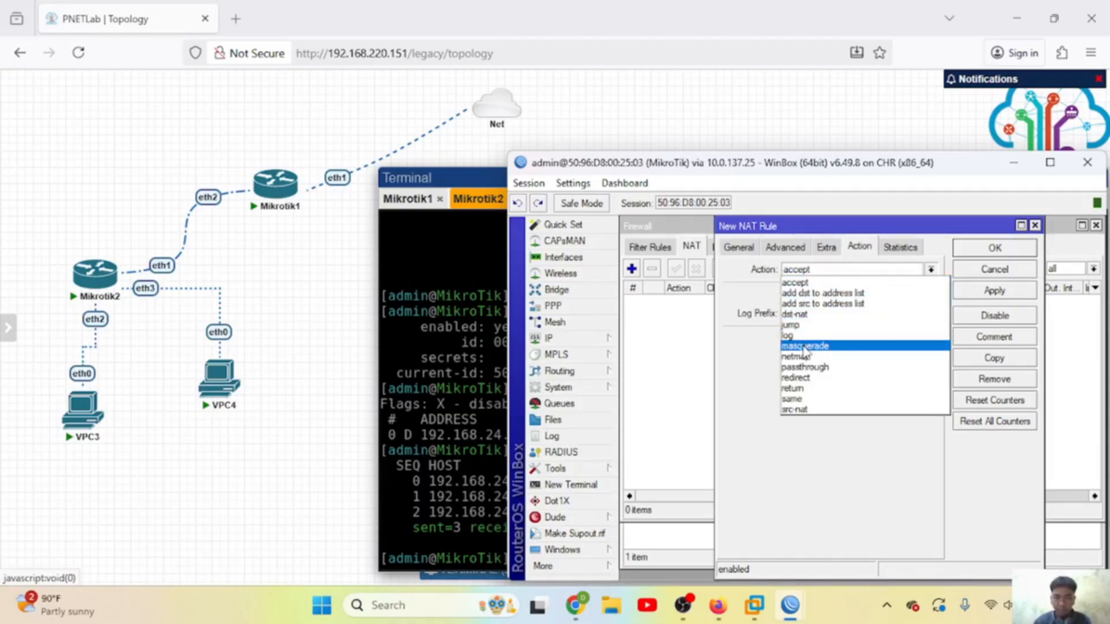
pyautogui.click(855, 346)
pyautogui.click(1016, 293)
pyautogui.click(992, 250)
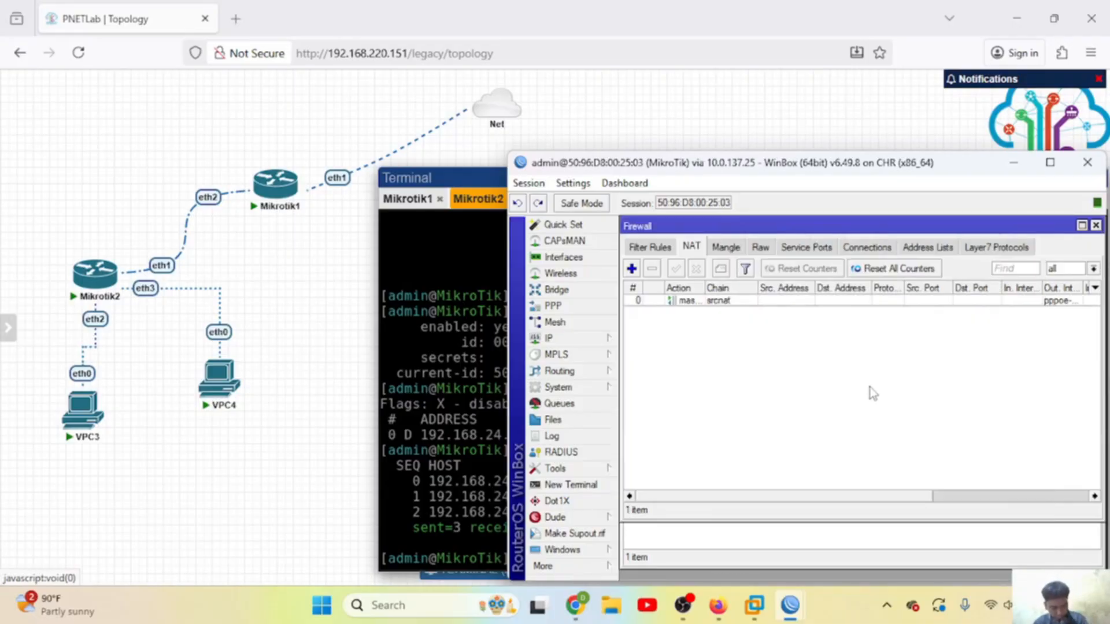
pyautogui.click(406, 331)
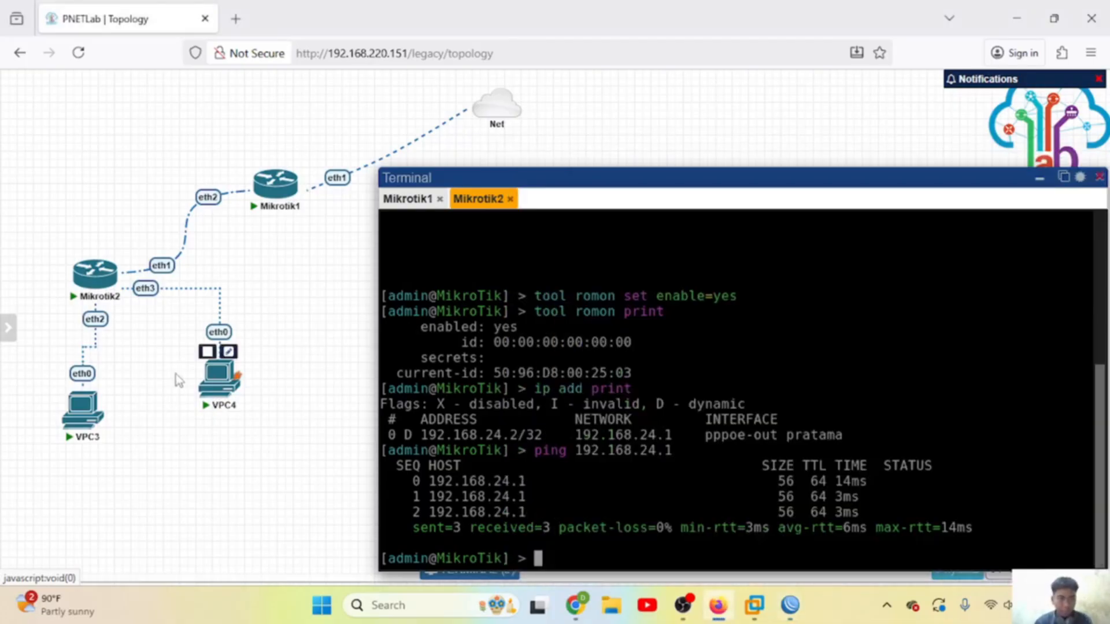
# Step: In the VPC3 console, obtain an address via 'ip dhcp'
pyautogui.click(88, 405)
pyautogui.click(223, 388)
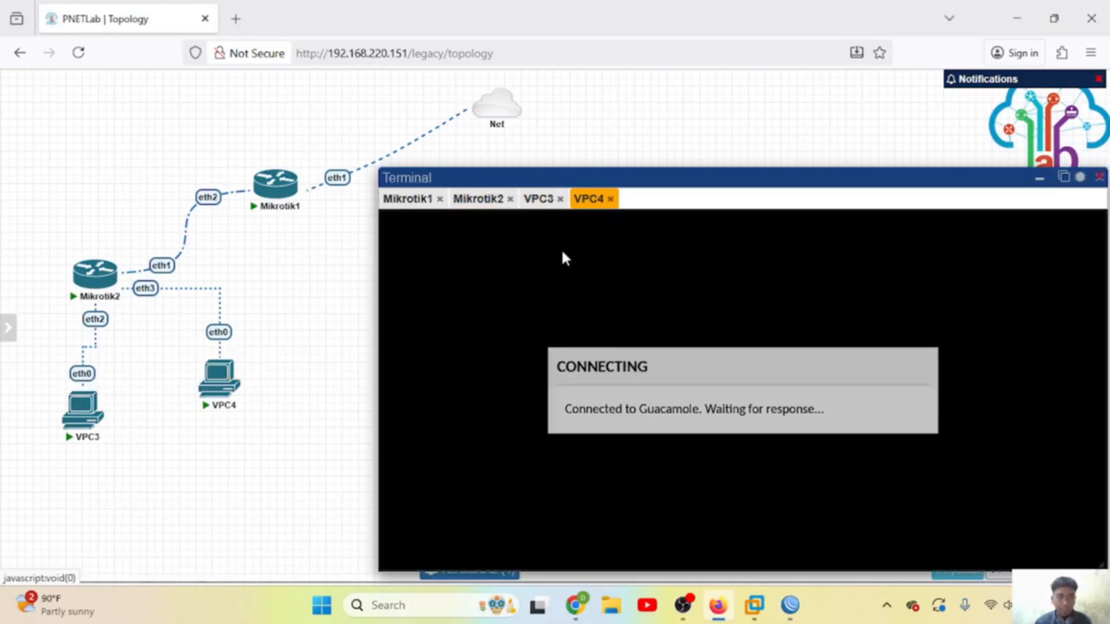
pyautogui.click(559, 198)
pyautogui.click(559, 199)
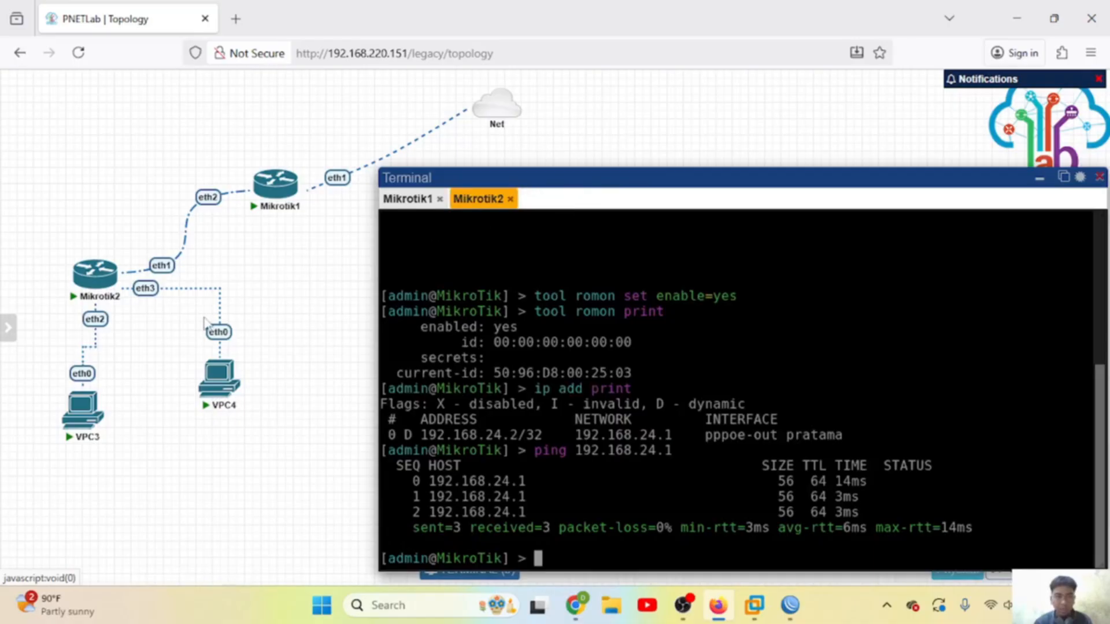
pyautogui.click(84, 411)
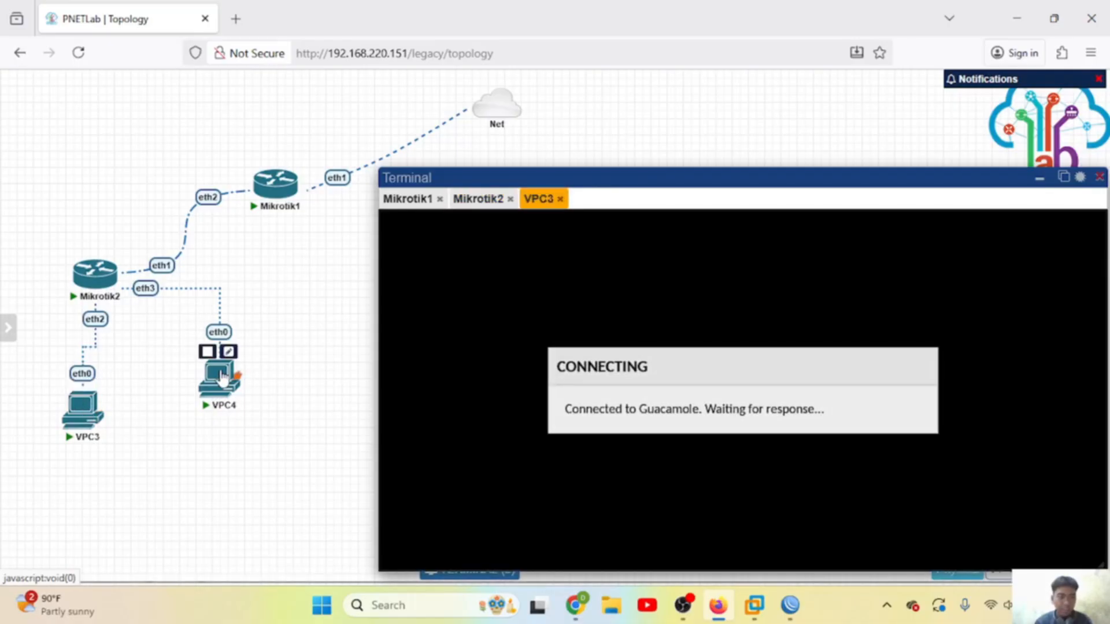
pyautogui.click(221, 378)
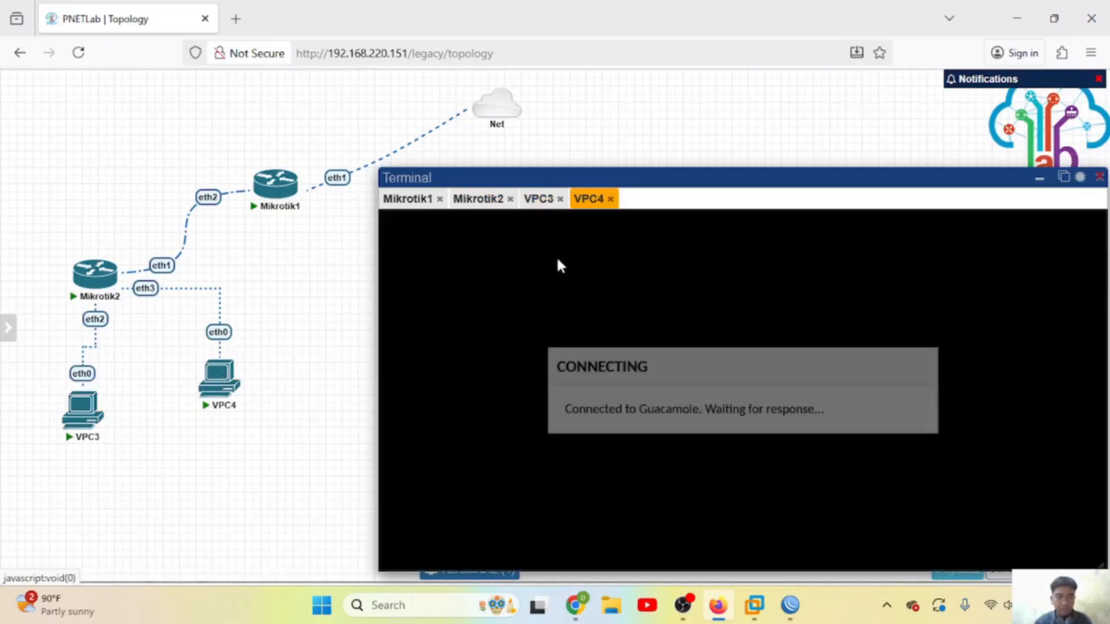
pyautogui.click(539, 200)
pyautogui.write('ip dhcp')
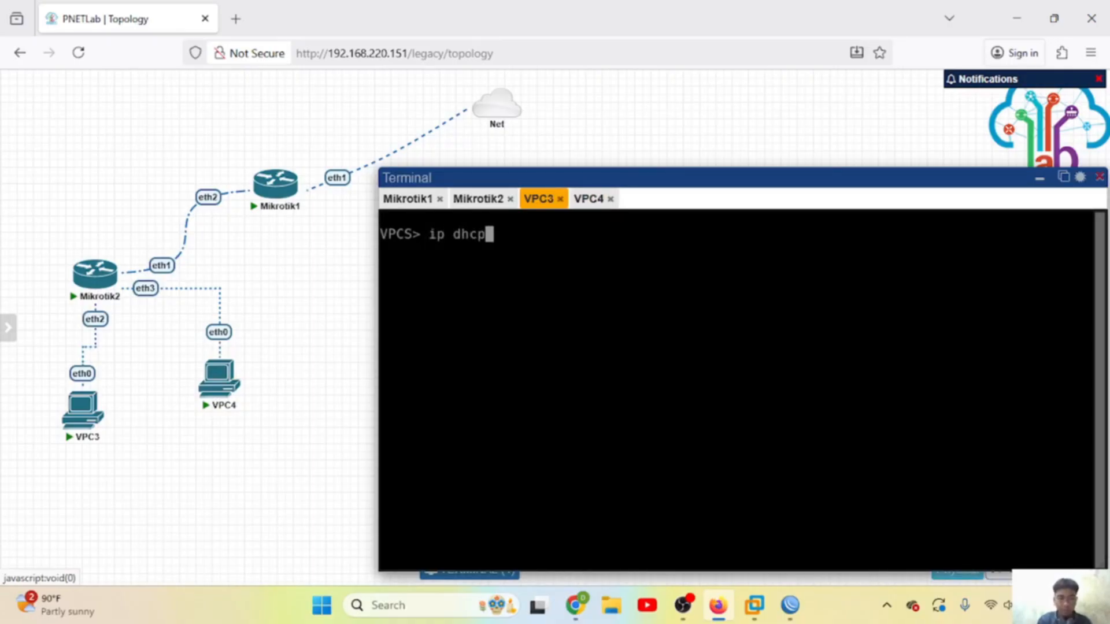
pyautogui.press('Return')
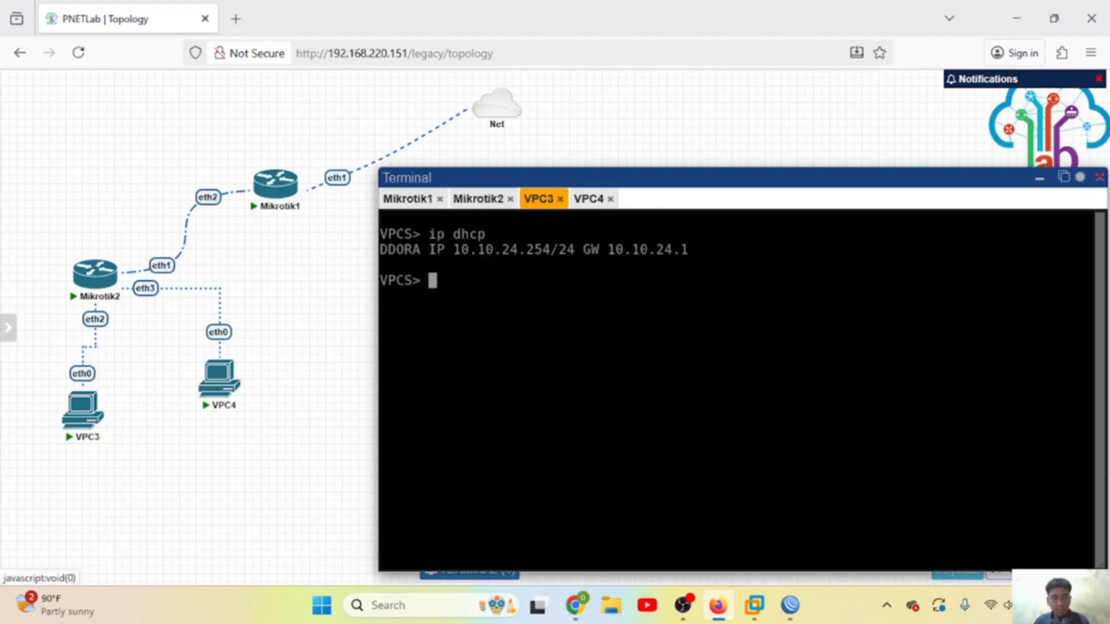
# Step: Set VPC3's DNS to 8.8.8.8, then ping 8.8.8.8 and google.com successfully
pyautogui.write('ping googl')
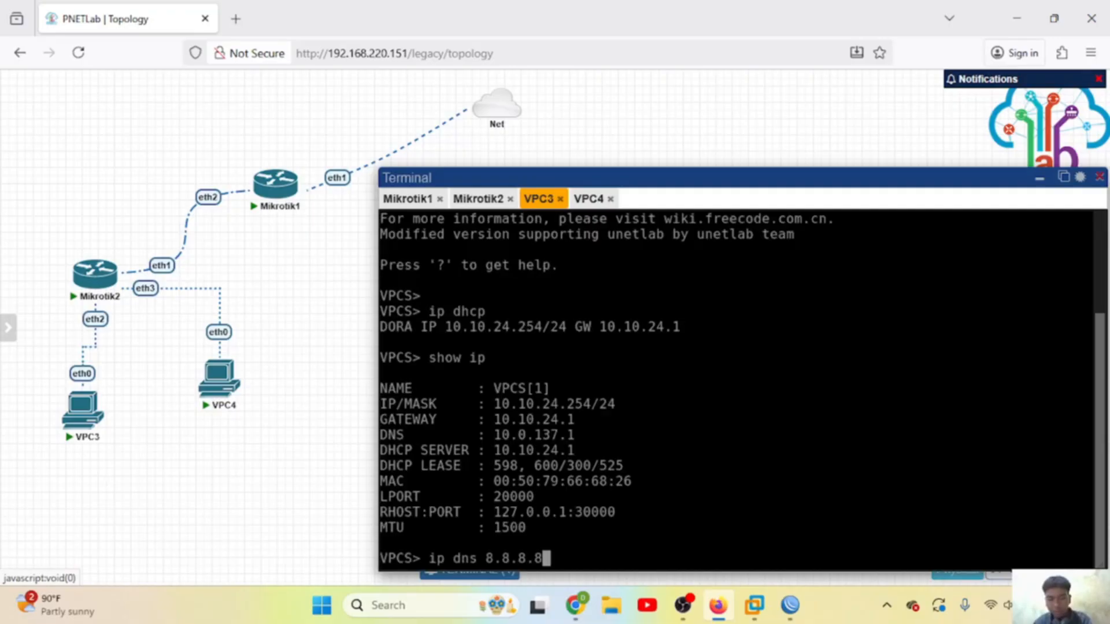
pyautogui.press('Return')
pyautogui.write('ping 8.8.8.8')
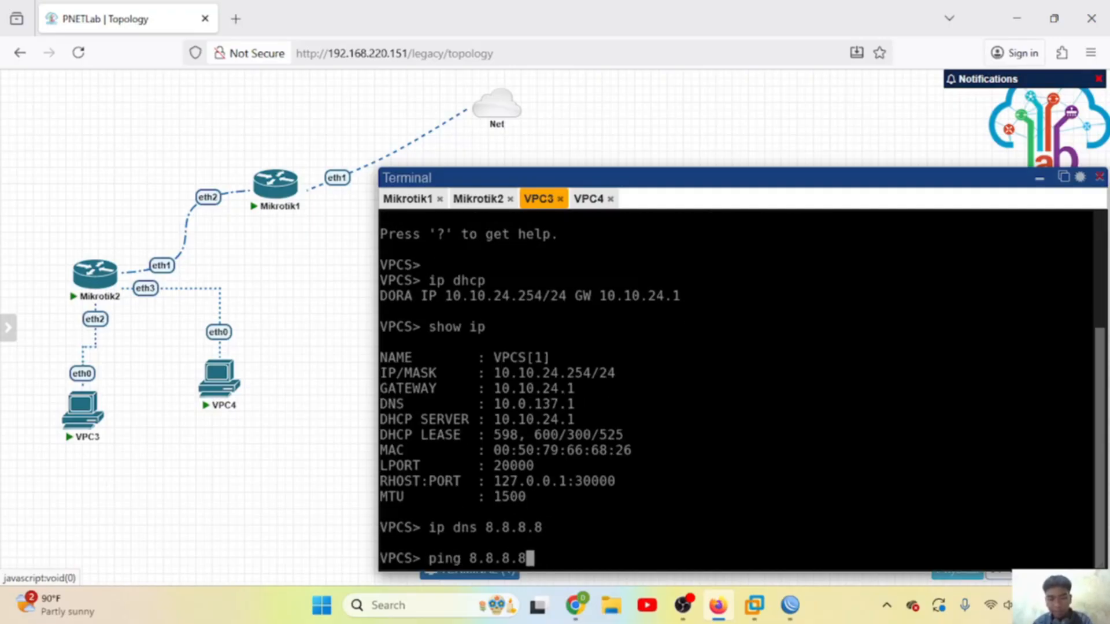
pyautogui.press('Return')
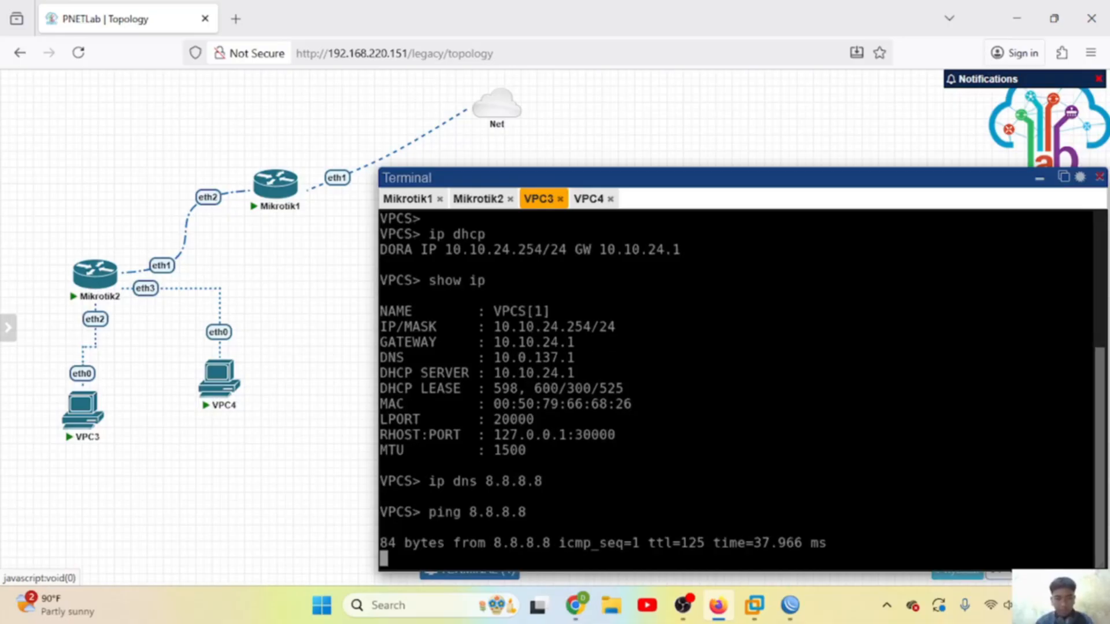
pyautogui.hotkey('ctrl', 'c')
pyautogui.write('pi')
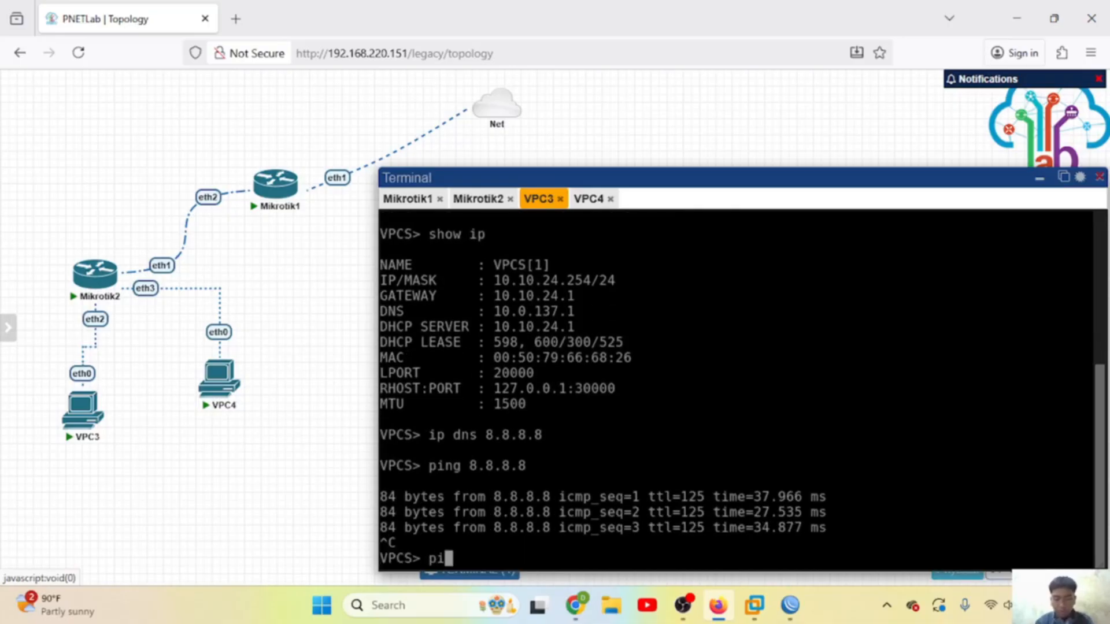
pyautogui.write('ng google.com')
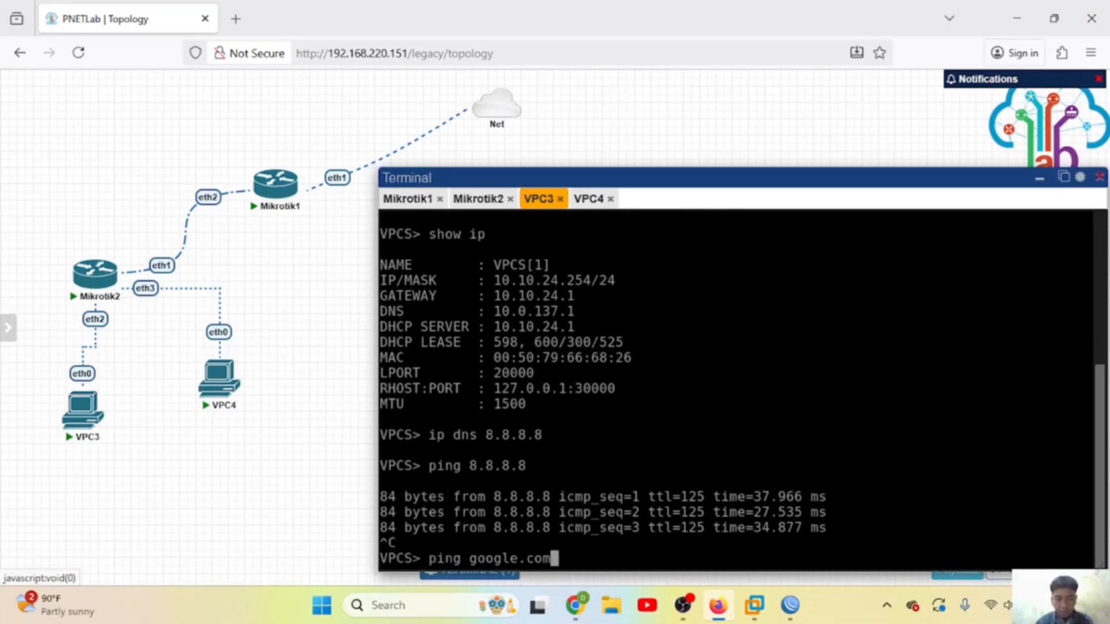
pyautogui.press('Return')
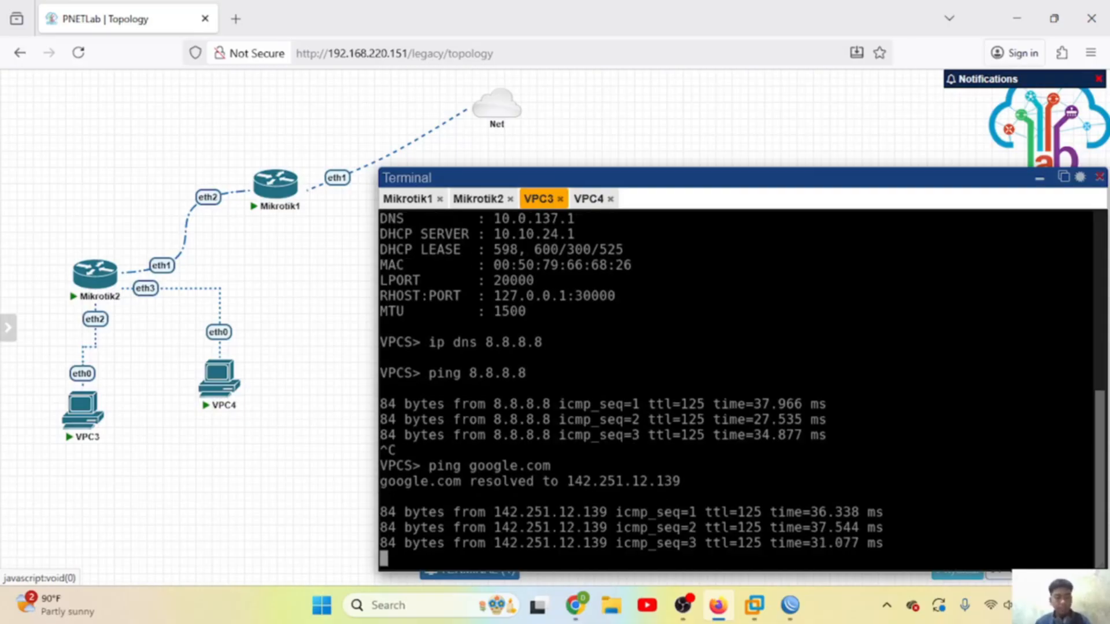